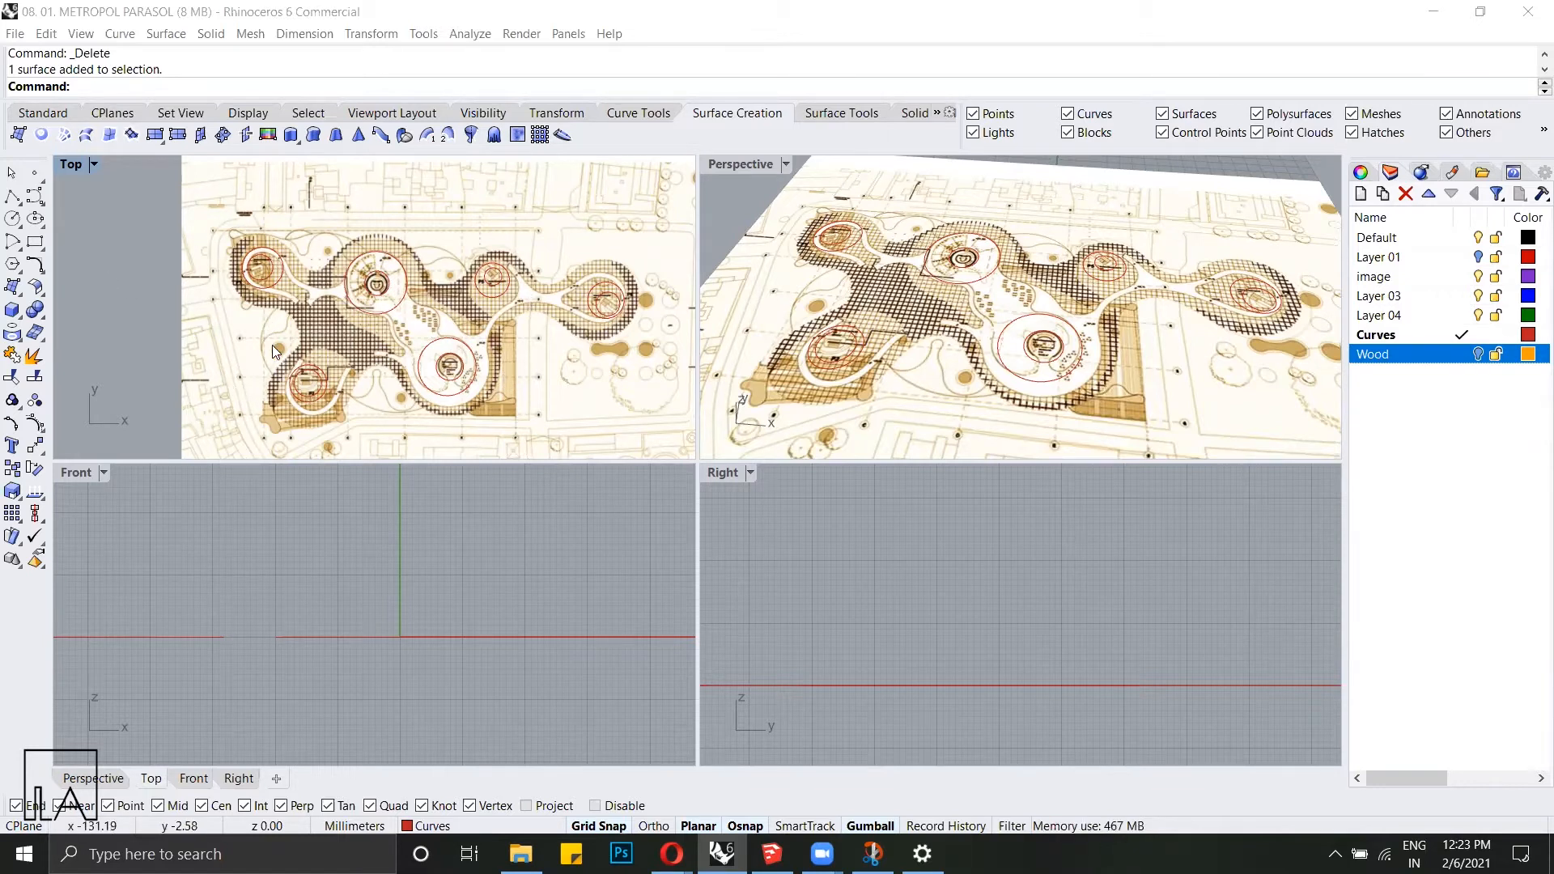
Step: Start an interpolated curve in the Top view, placing its first points along the upper-left rim of the plan's lower-left parasol
click(39, 201)
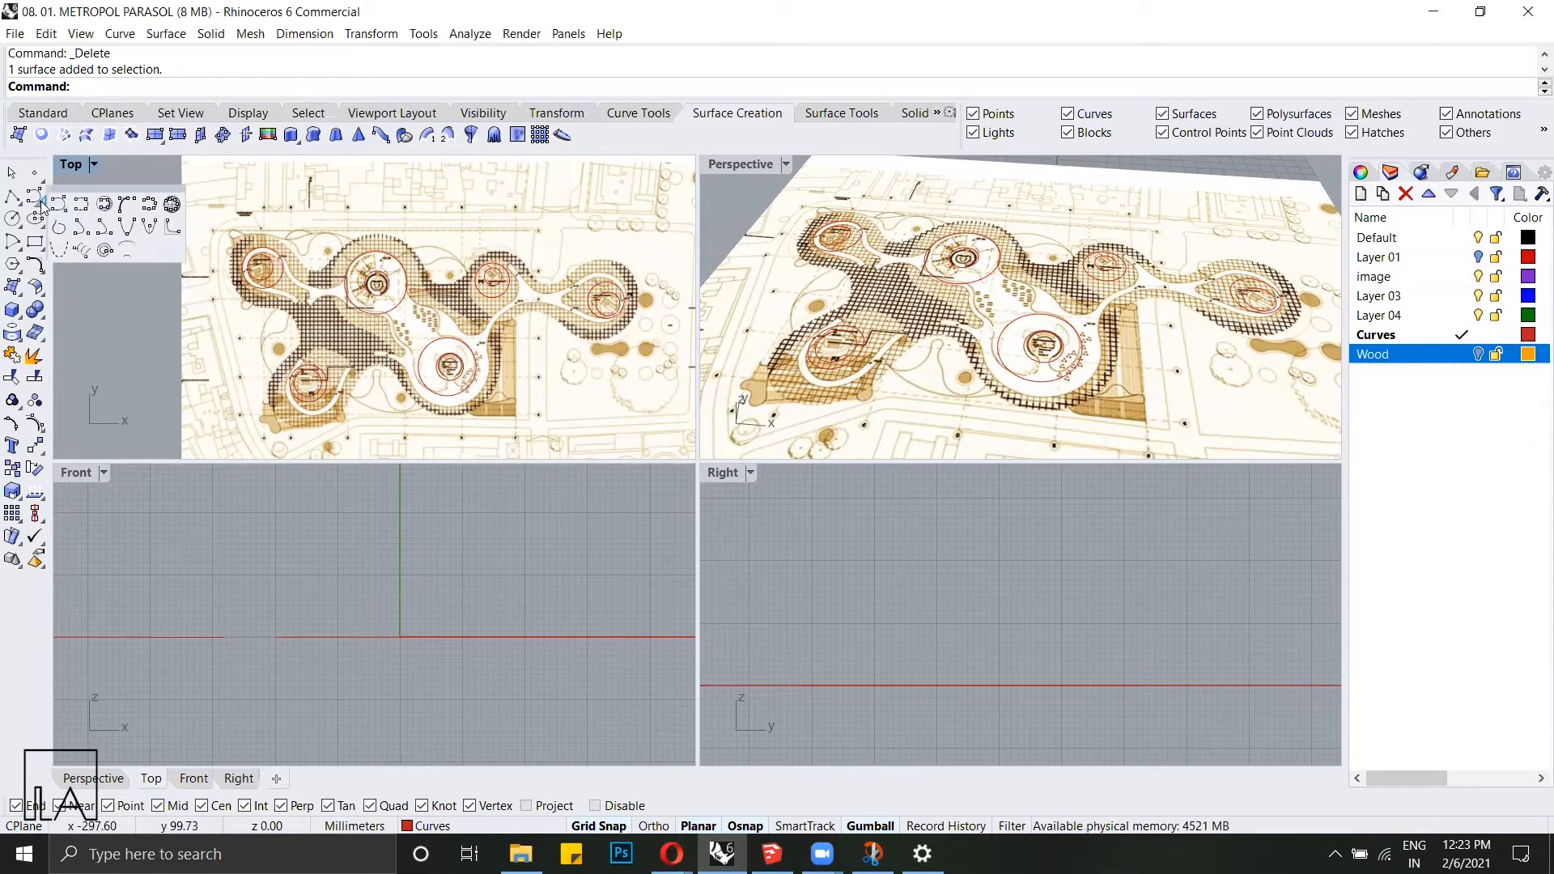
click(68, 208)
scroll(268, 374, up, 8)
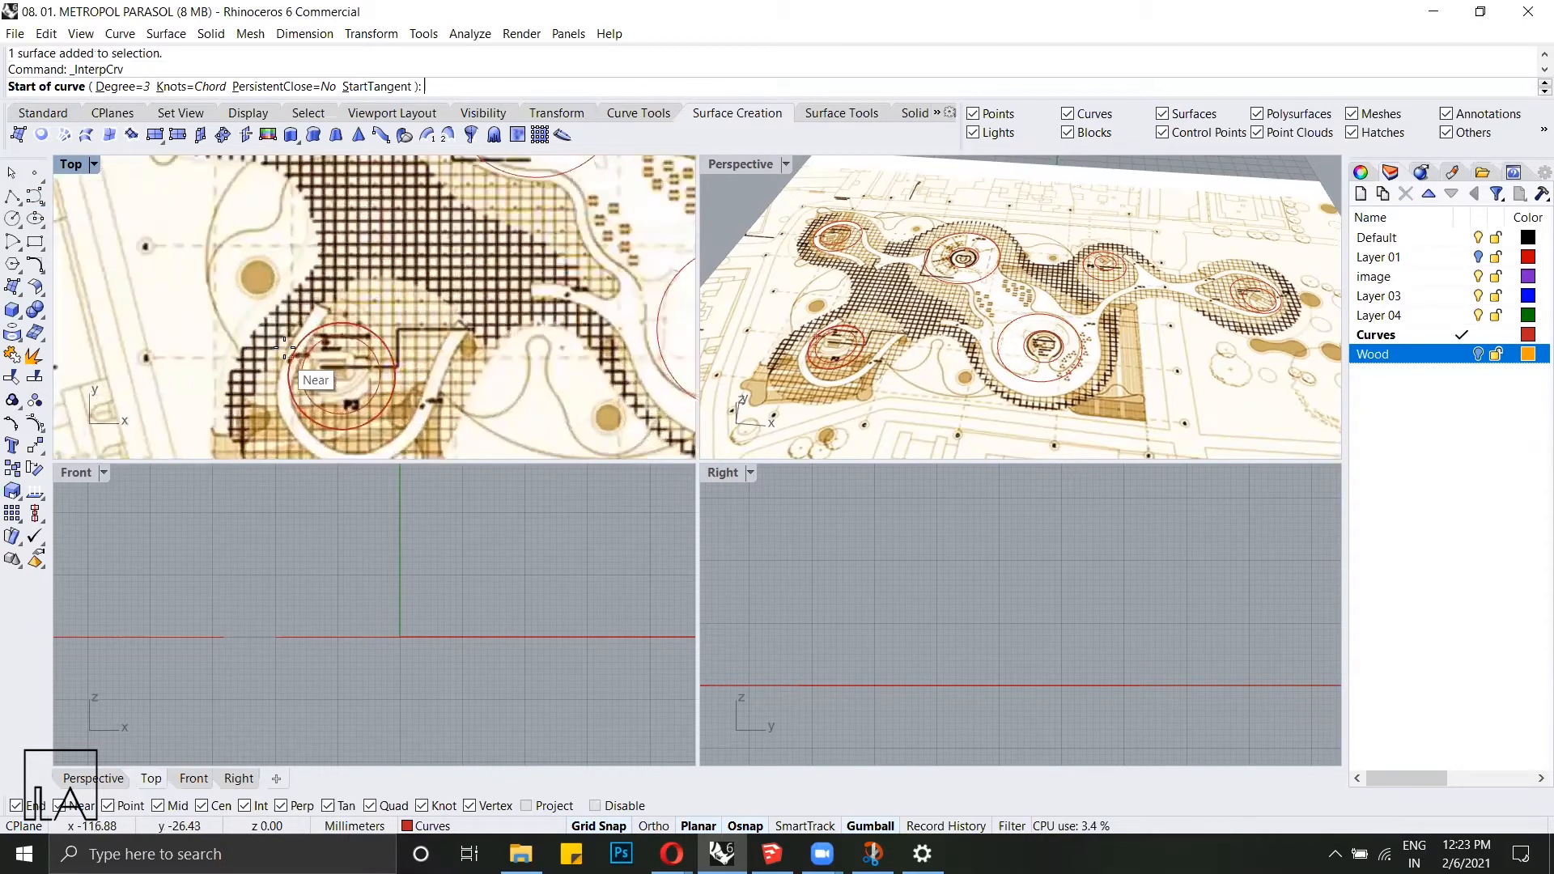
scroll(323, 283, up, 3)
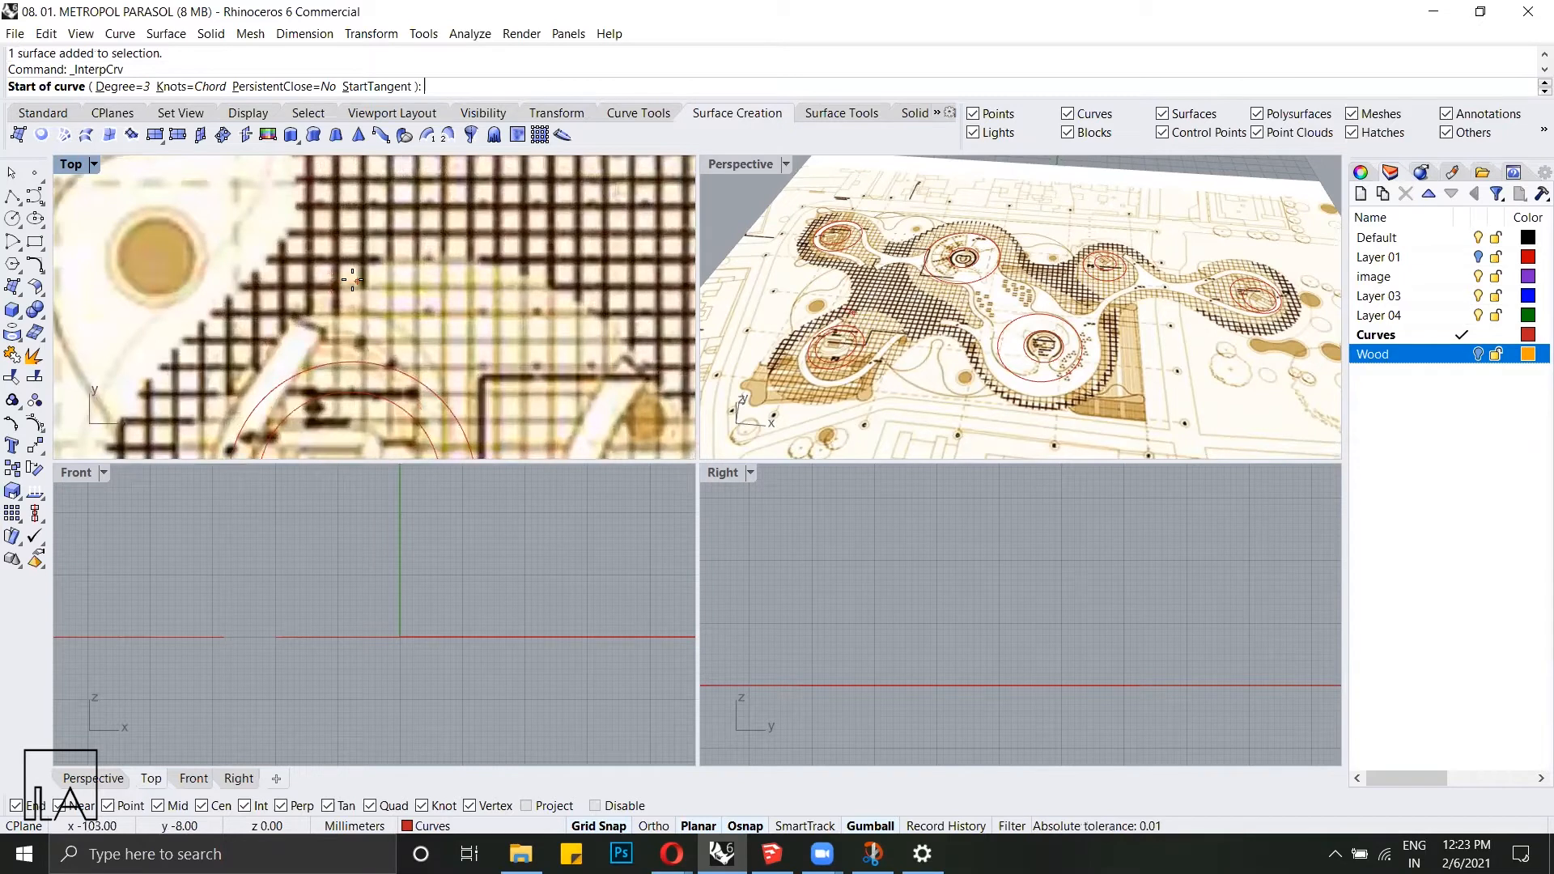
click(352, 280)
scroll(324, 308, down, 3)
scroll(291, 331, up, 3)
click(260, 353)
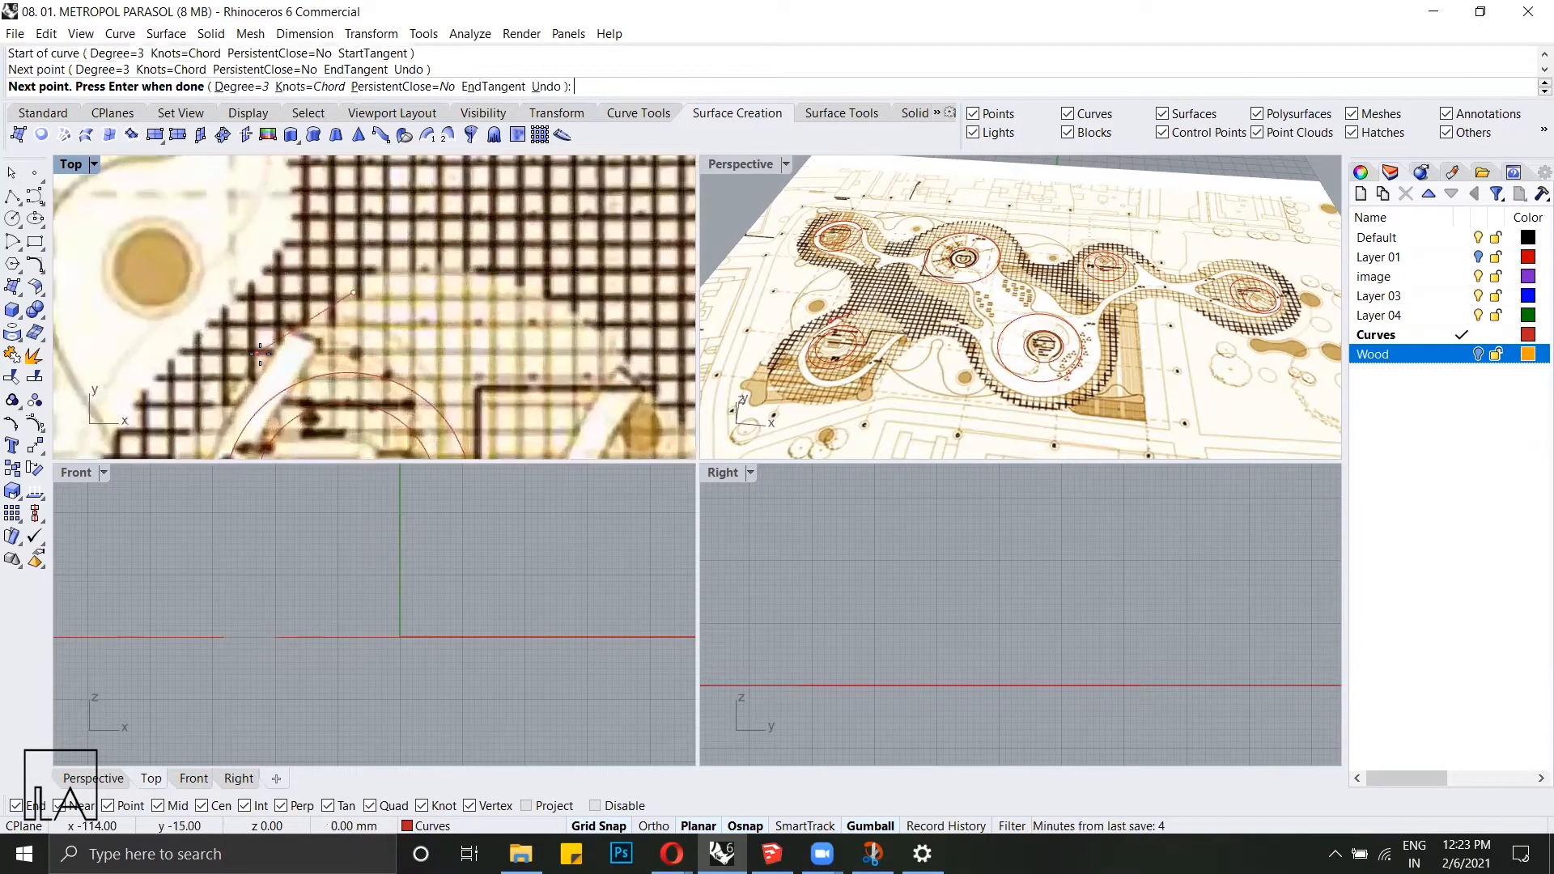
Step: Continue the curve down the outer side and around the underside of the lower-left parasol
scroll(260, 353, down, 3)
scroll(239, 392, up, 2)
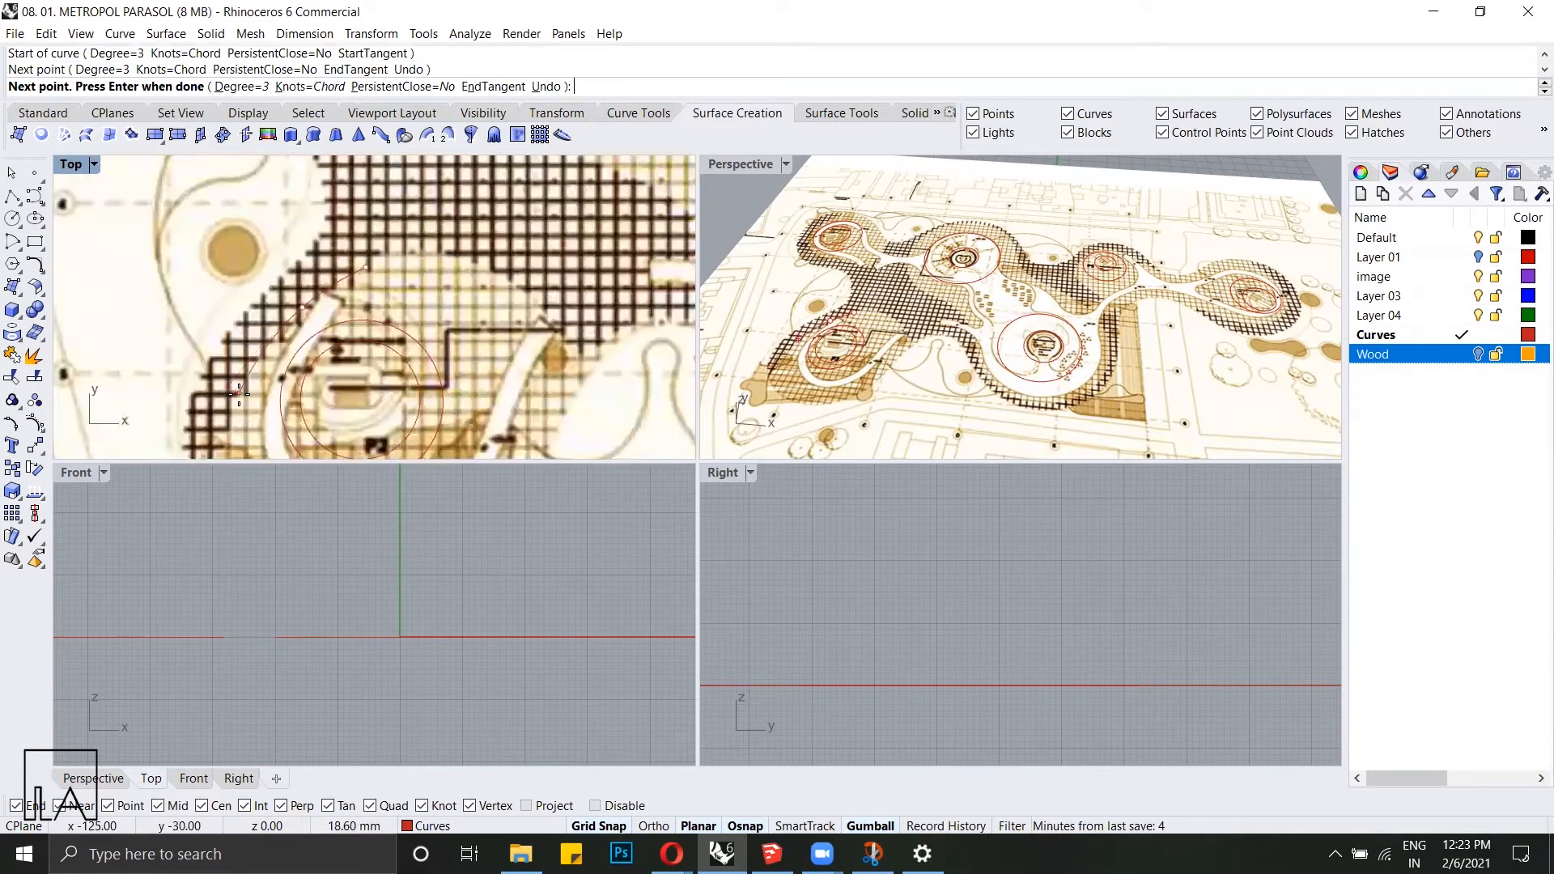
click(247, 386)
scroll(247, 387, down, 3)
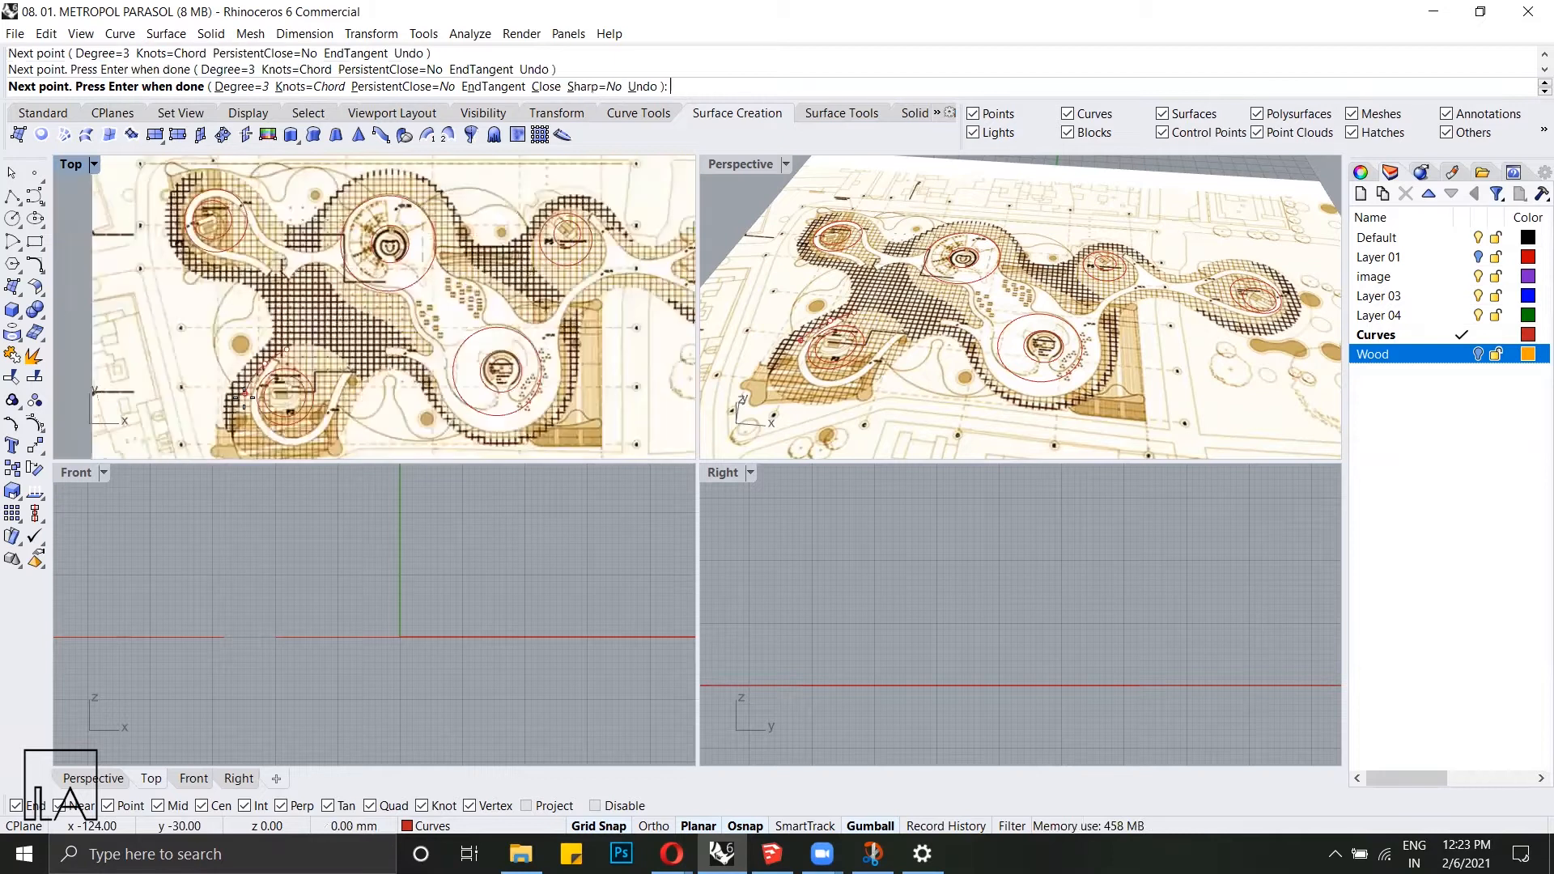
scroll(252, 437, up, 2)
click(252, 437)
scroll(279, 451, up, 3)
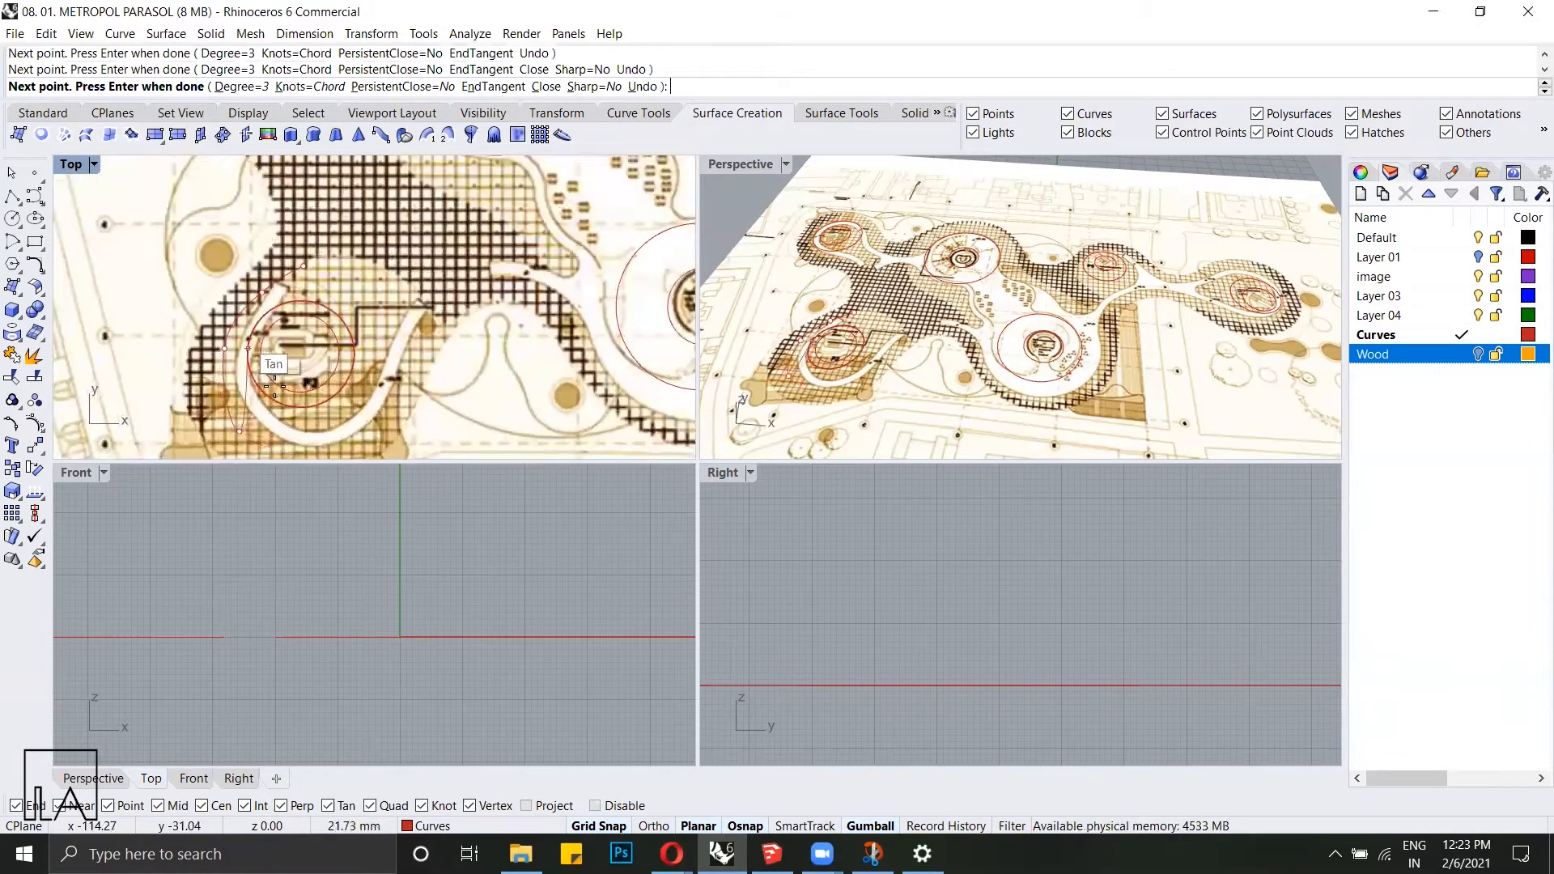
right_drag(280, 451, 261, 346)
click(265, 346)
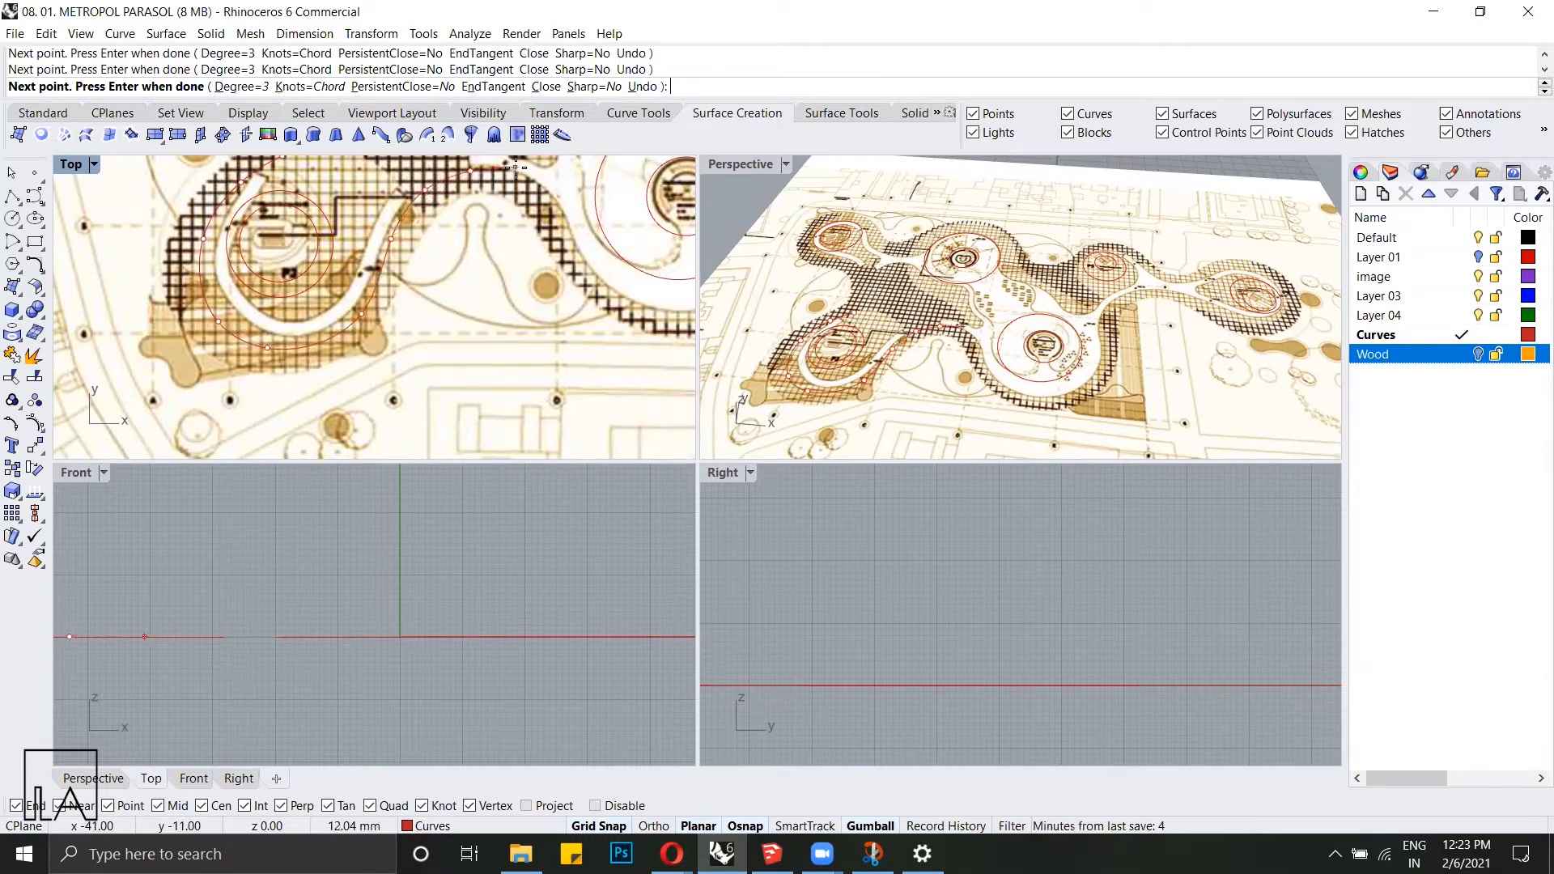
Step: Trace the curve through the valley and around the lower-middle parasol up to the walkway towards the far-right parasol, with the Top view maximized
click(537, 177)
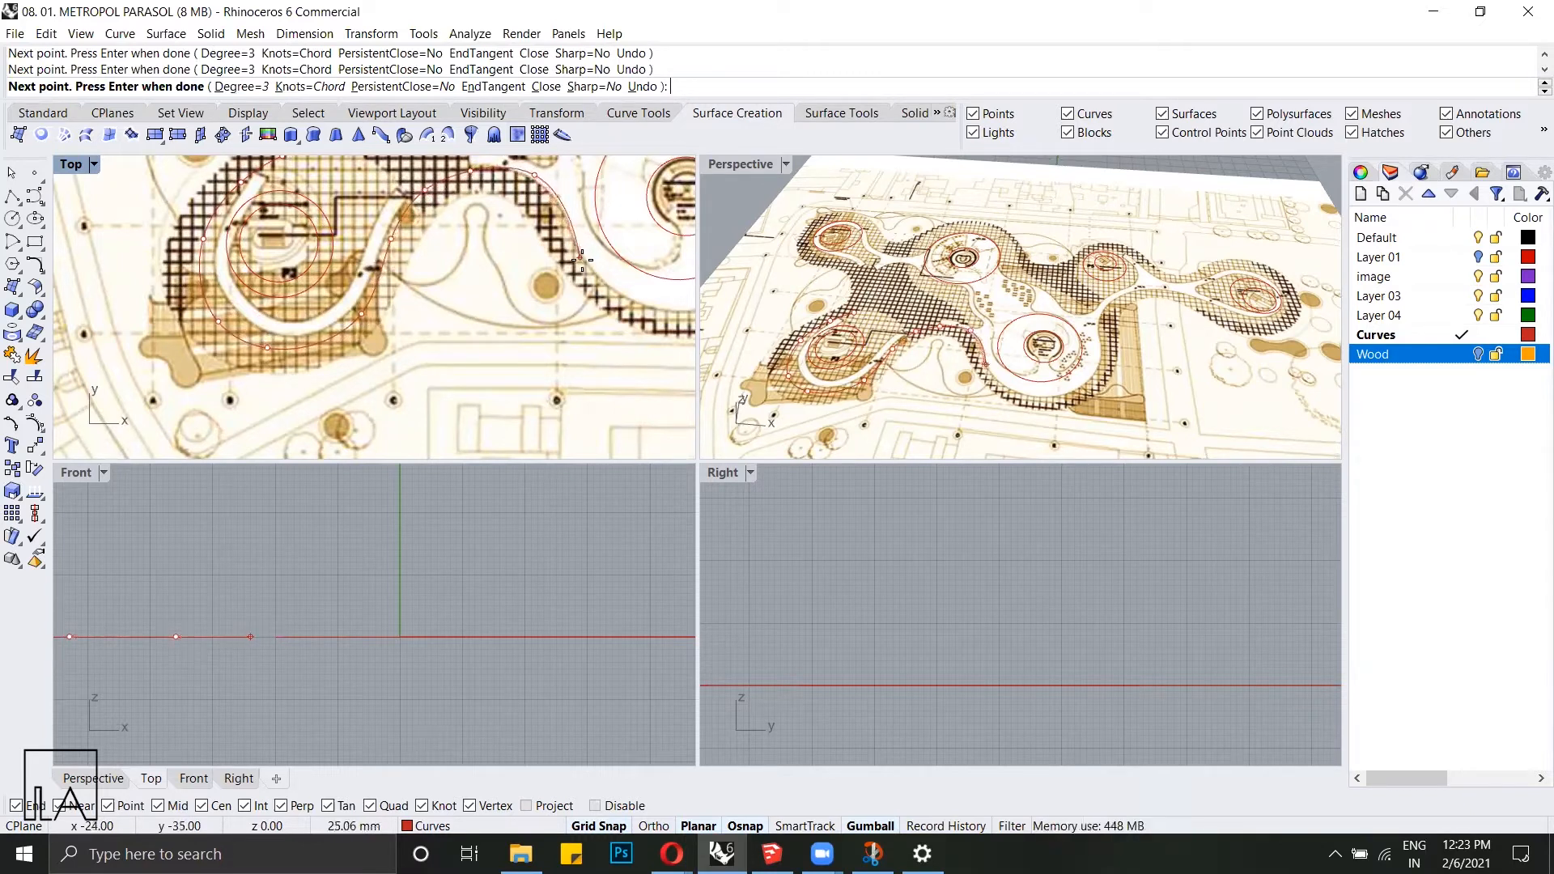
click(575, 242)
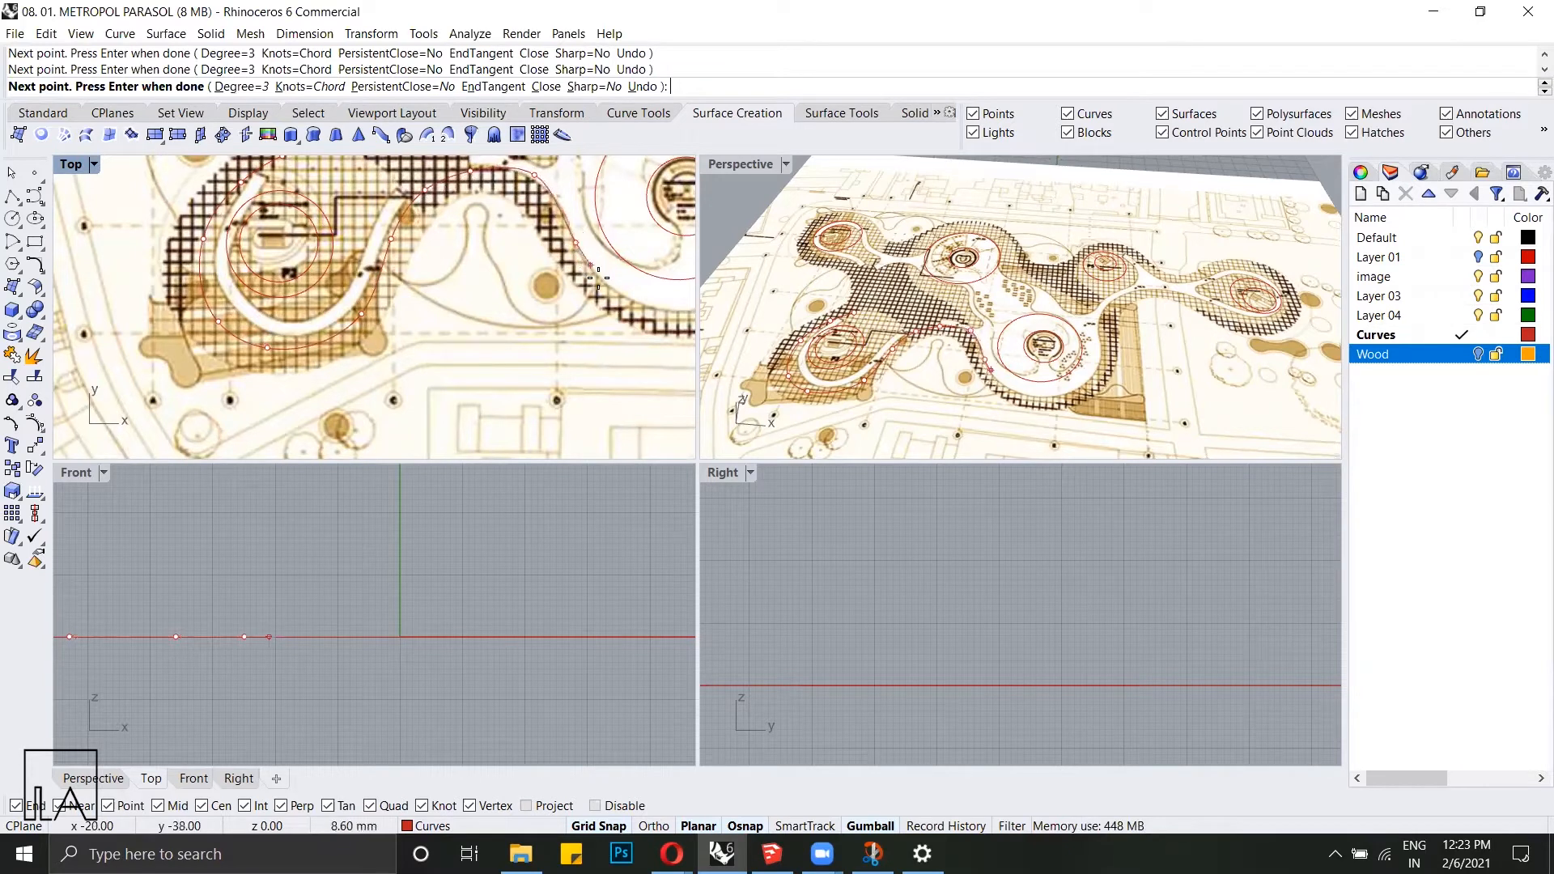
click(656, 309)
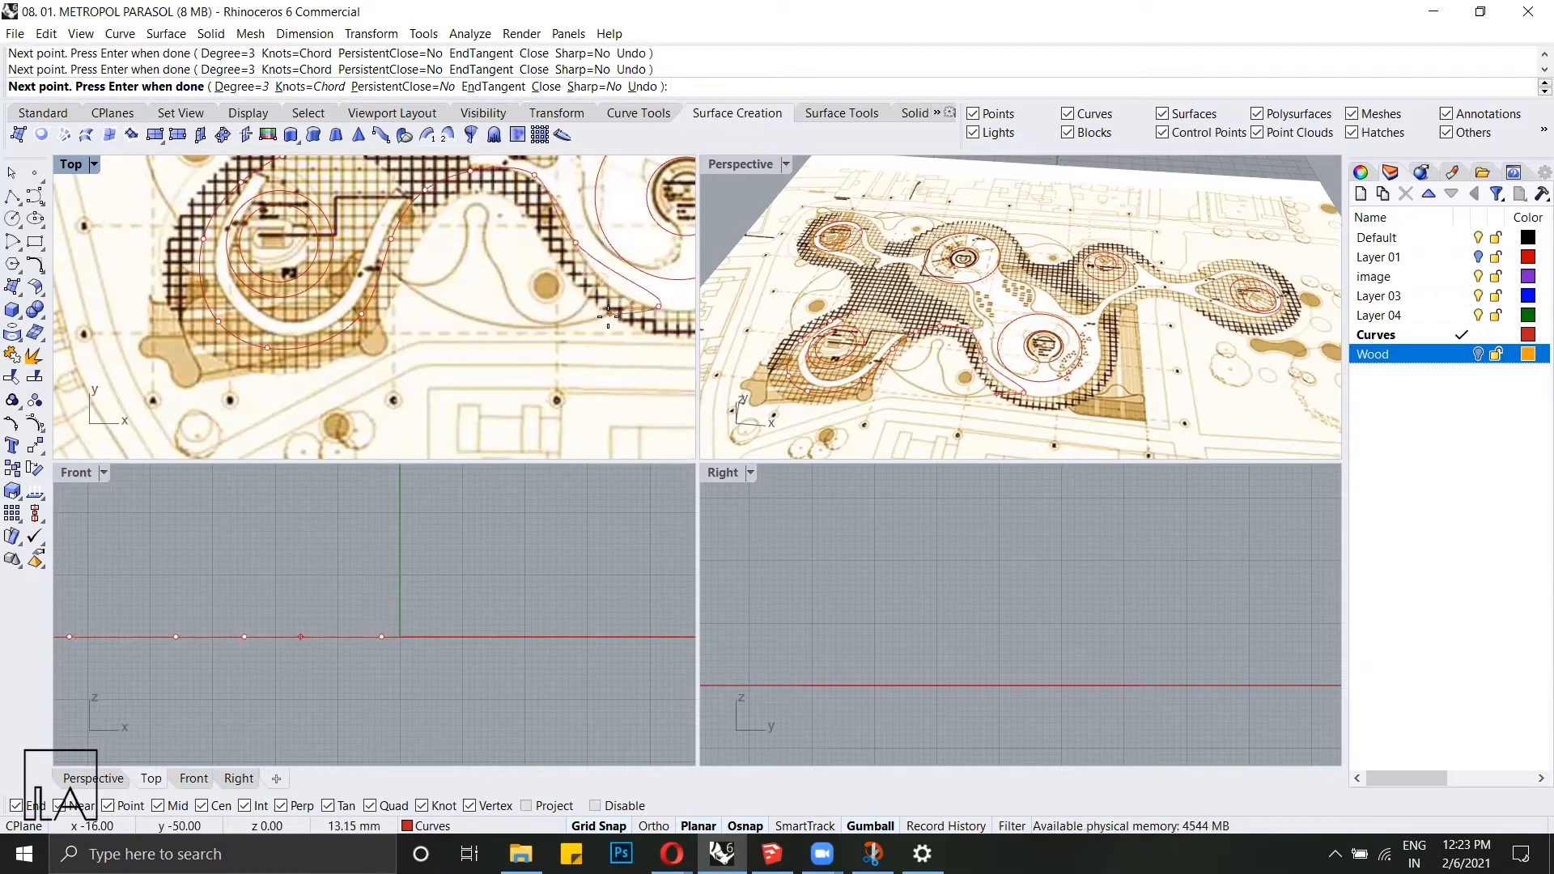
double_click(79, 166)
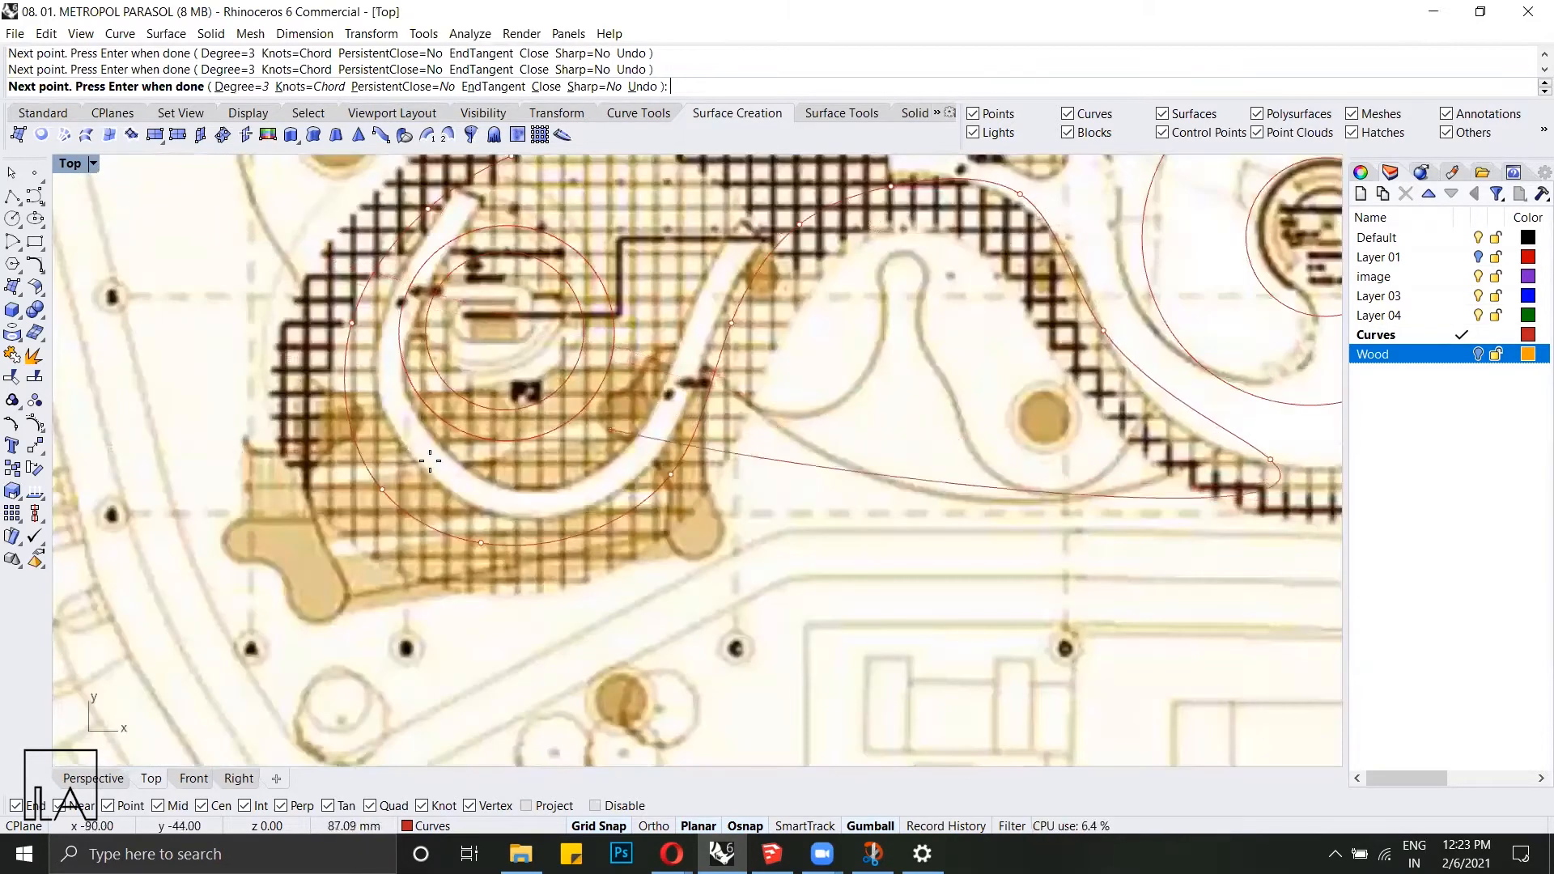
scroll(345, 476, down, 3)
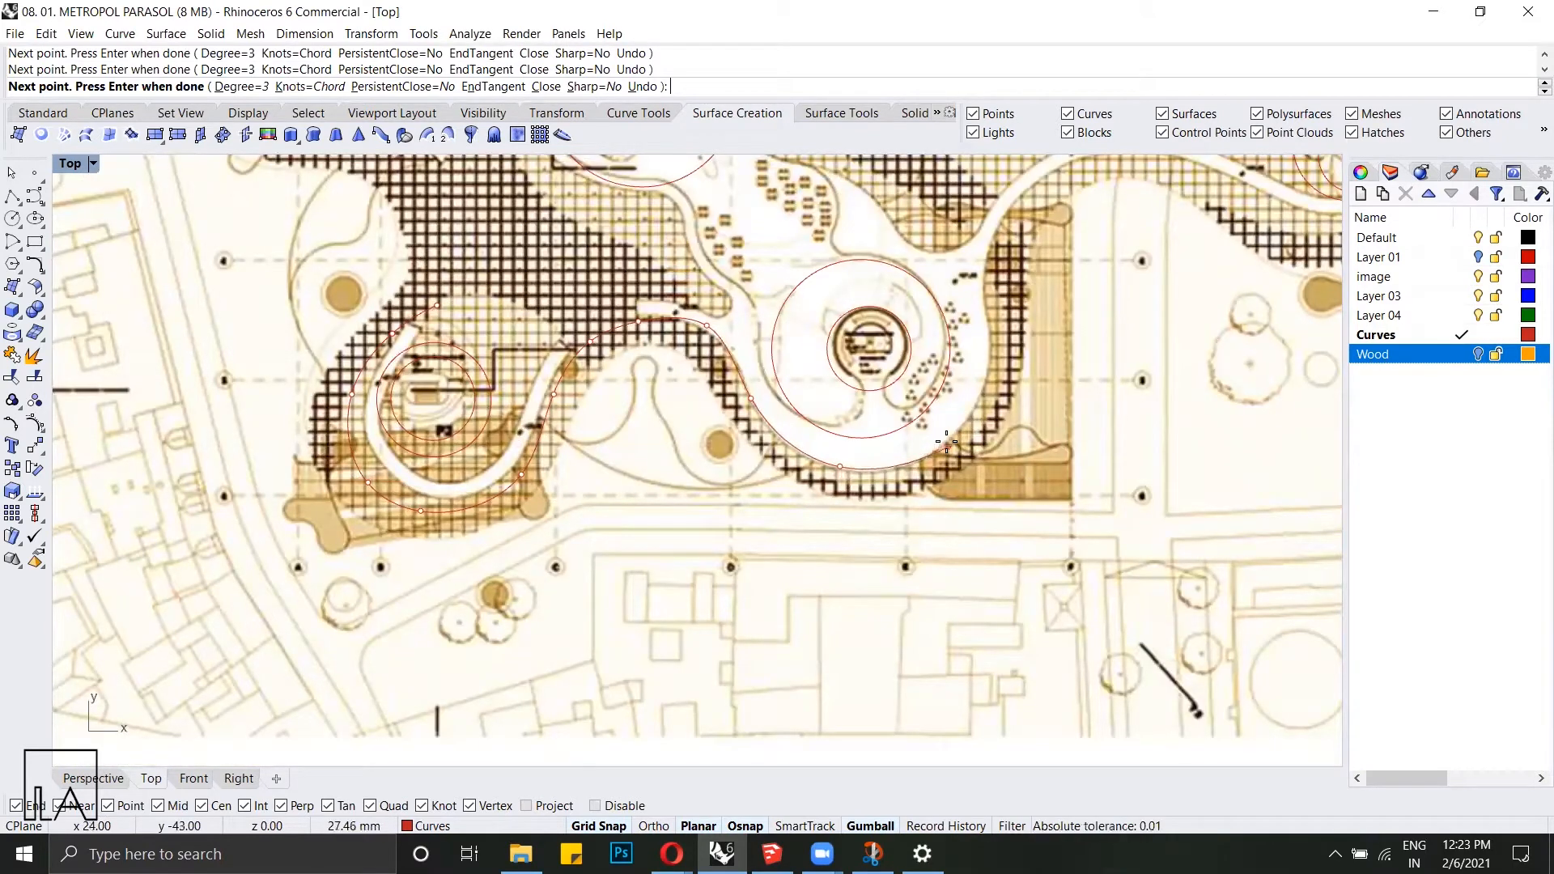
click(949, 438)
click(988, 370)
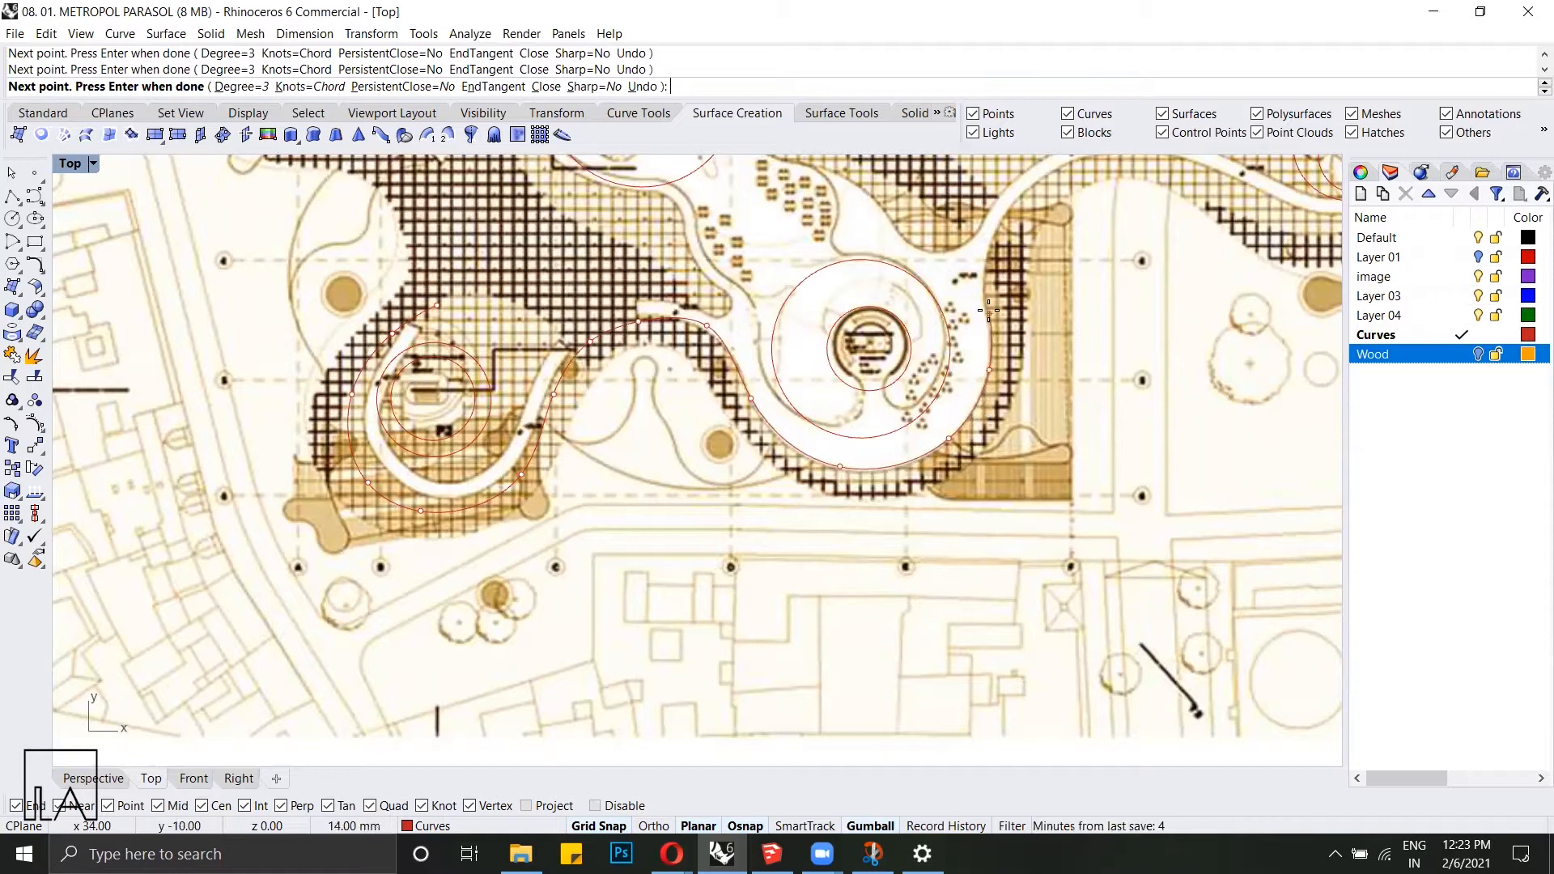
click(988, 306)
click(993, 228)
click(1051, 171)
Step: Trace the curve around the far-right parasol and back to the neck on its upper-left side
right_drag(1044, 235, 752, 445)
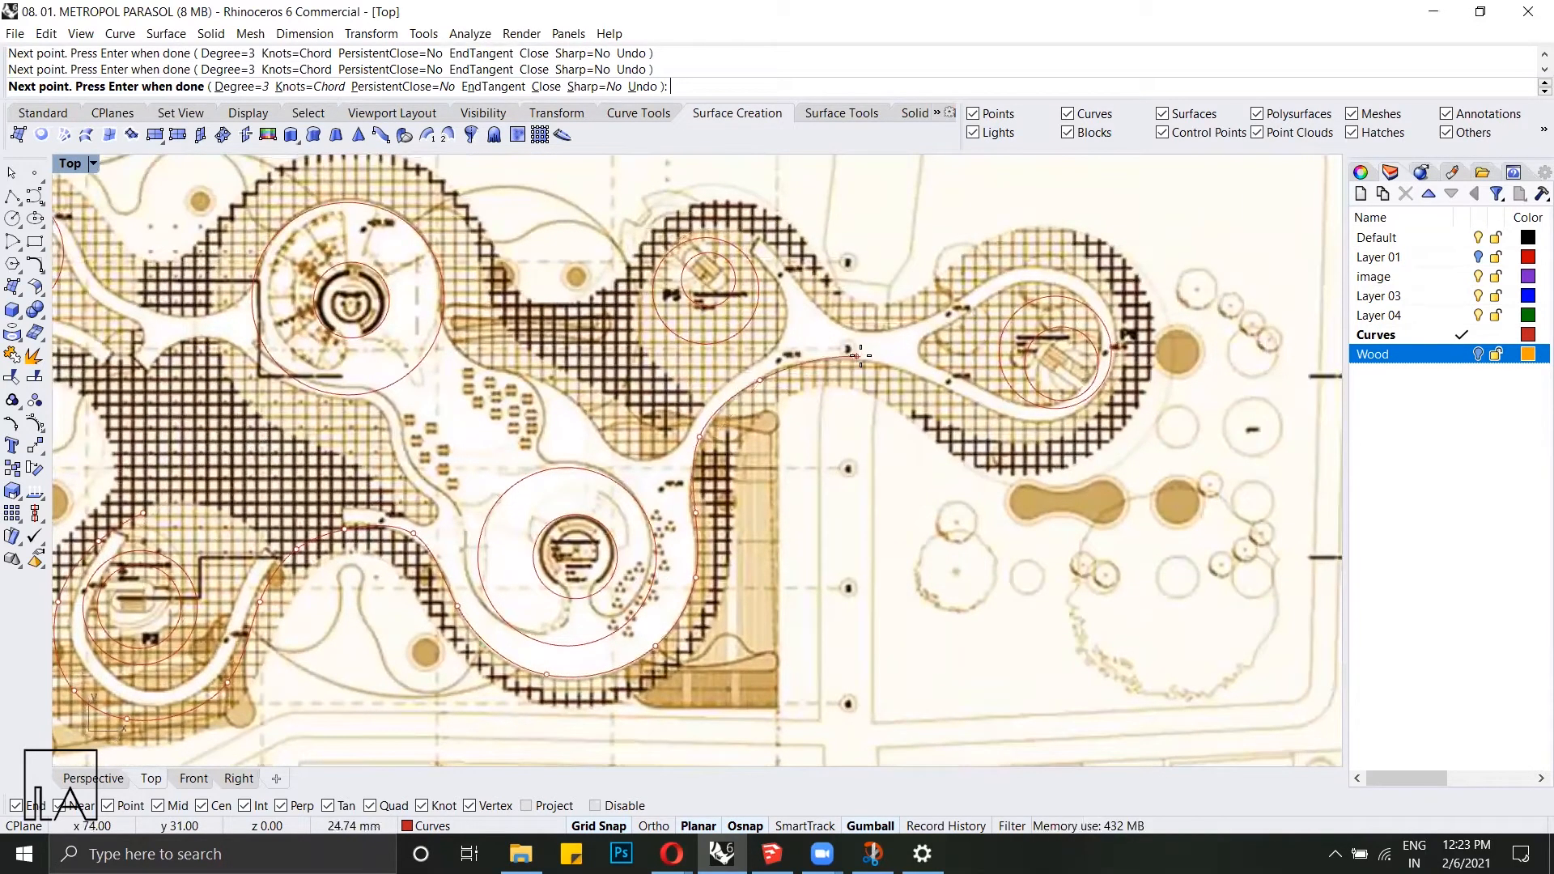
click(950, 416)
click(1025, 445)
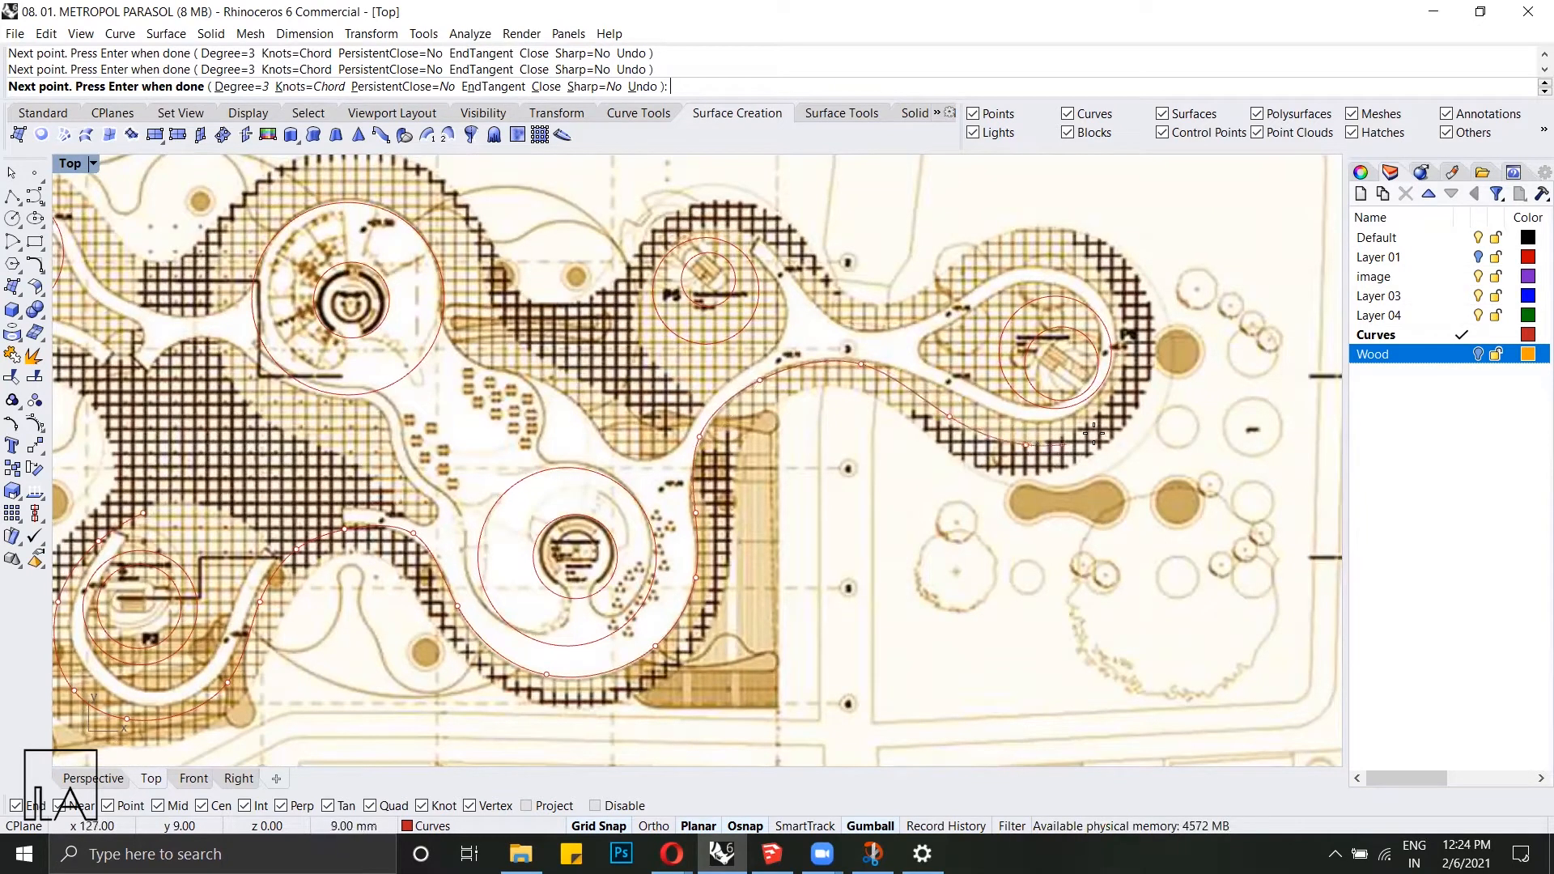
click(1123, 392)
click(1111, 290)
click(1030, 260)
click(933, 316)
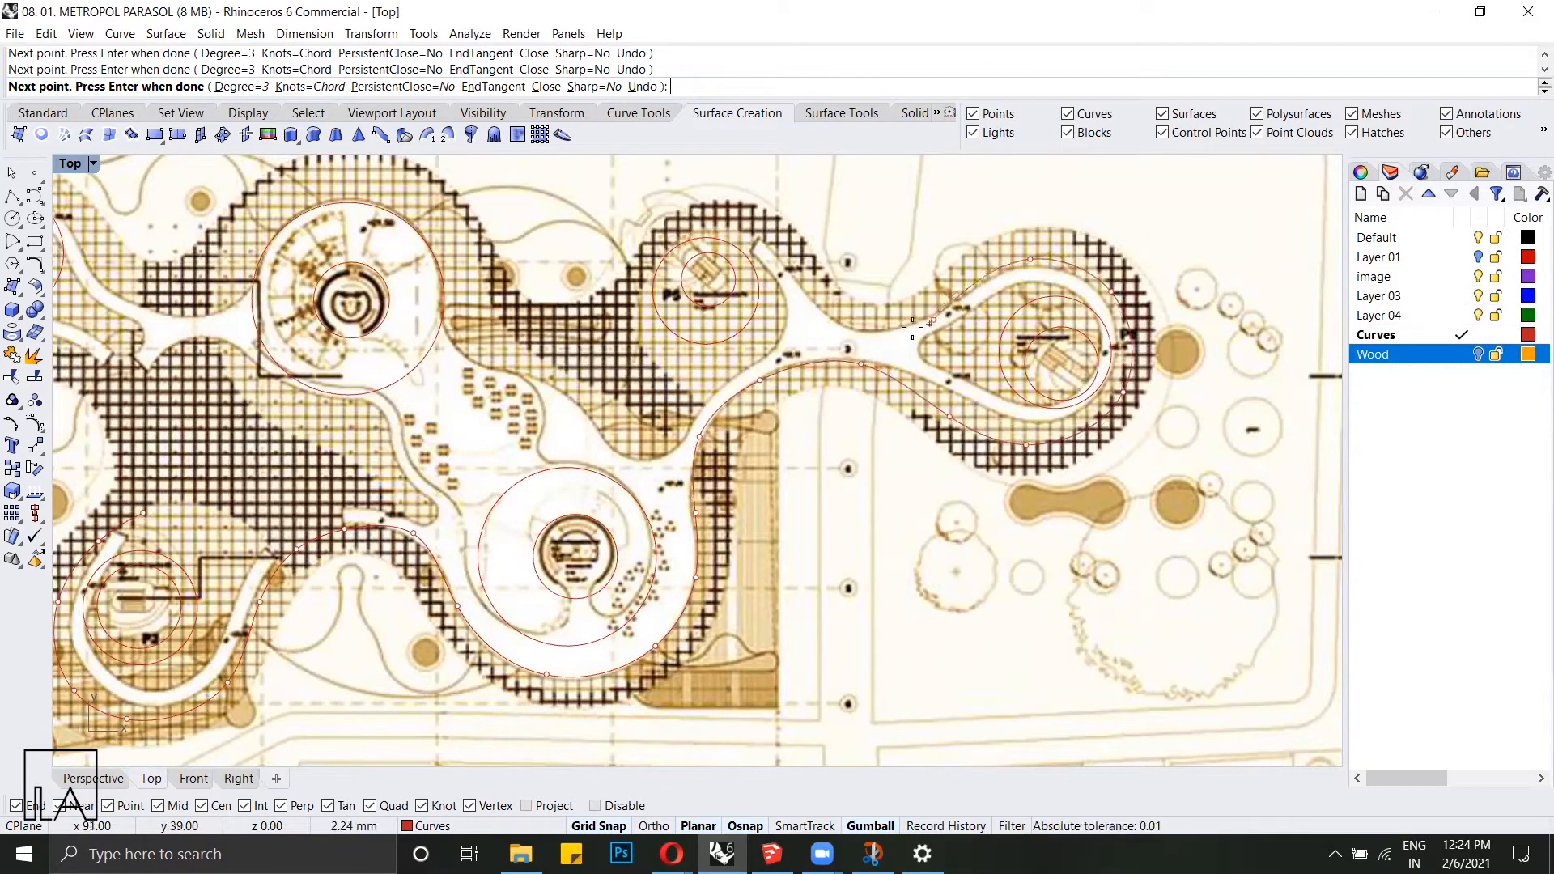
Step: Extend the curve along the narrow neck, over the P5 parasol and towards the upper-middle parasol
click(844, 327)
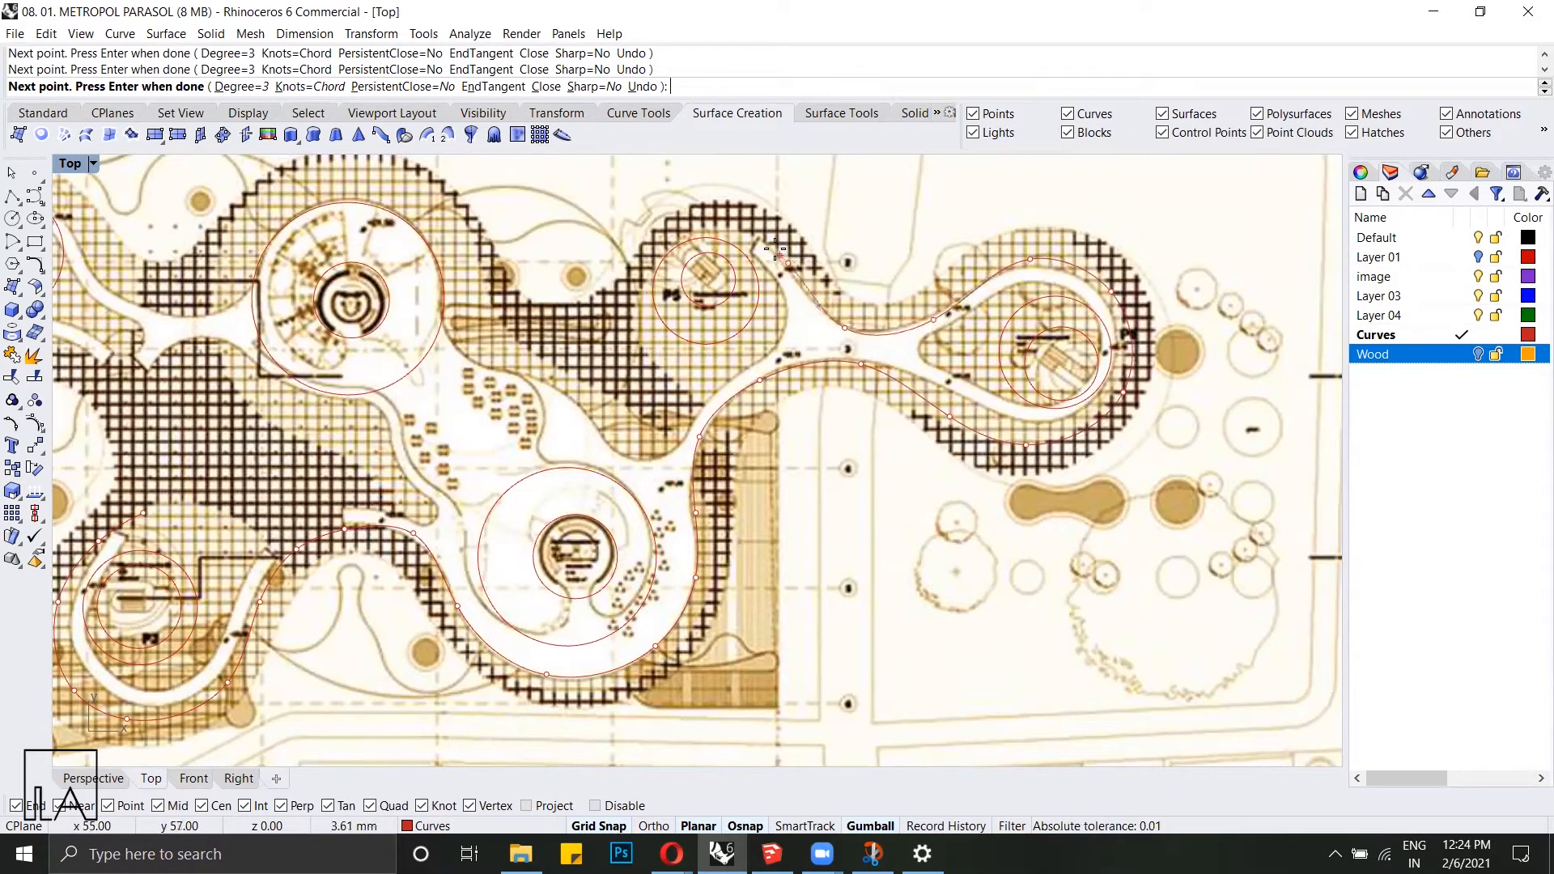
click(725, 222)
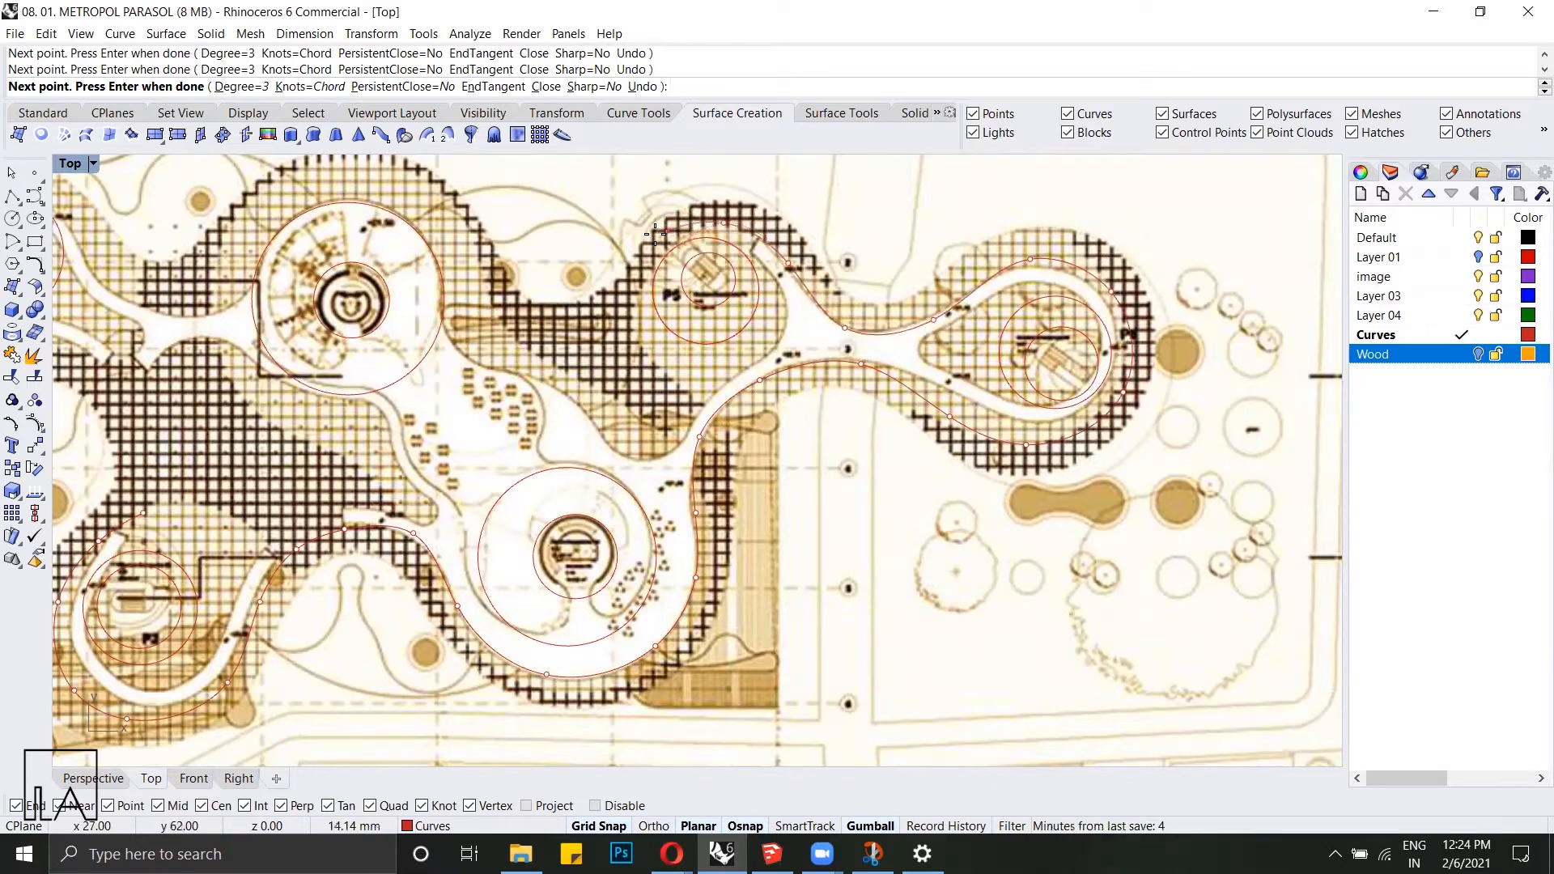
scroll(686, 243, up, 3)
scroll(686, 244, up, 3)
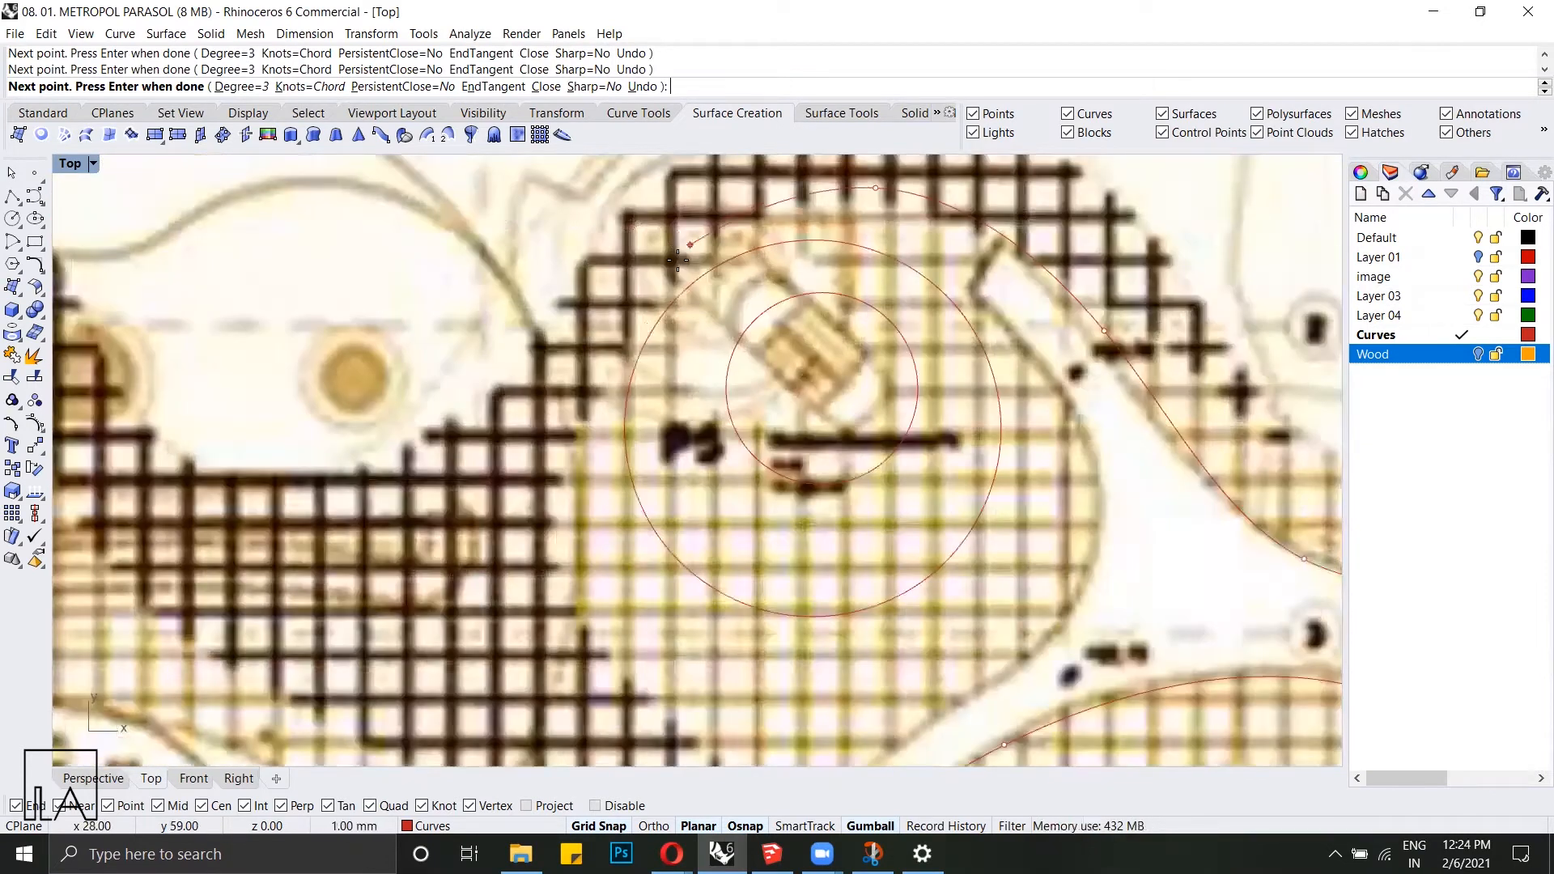
scroll(525, 498, down, 4)
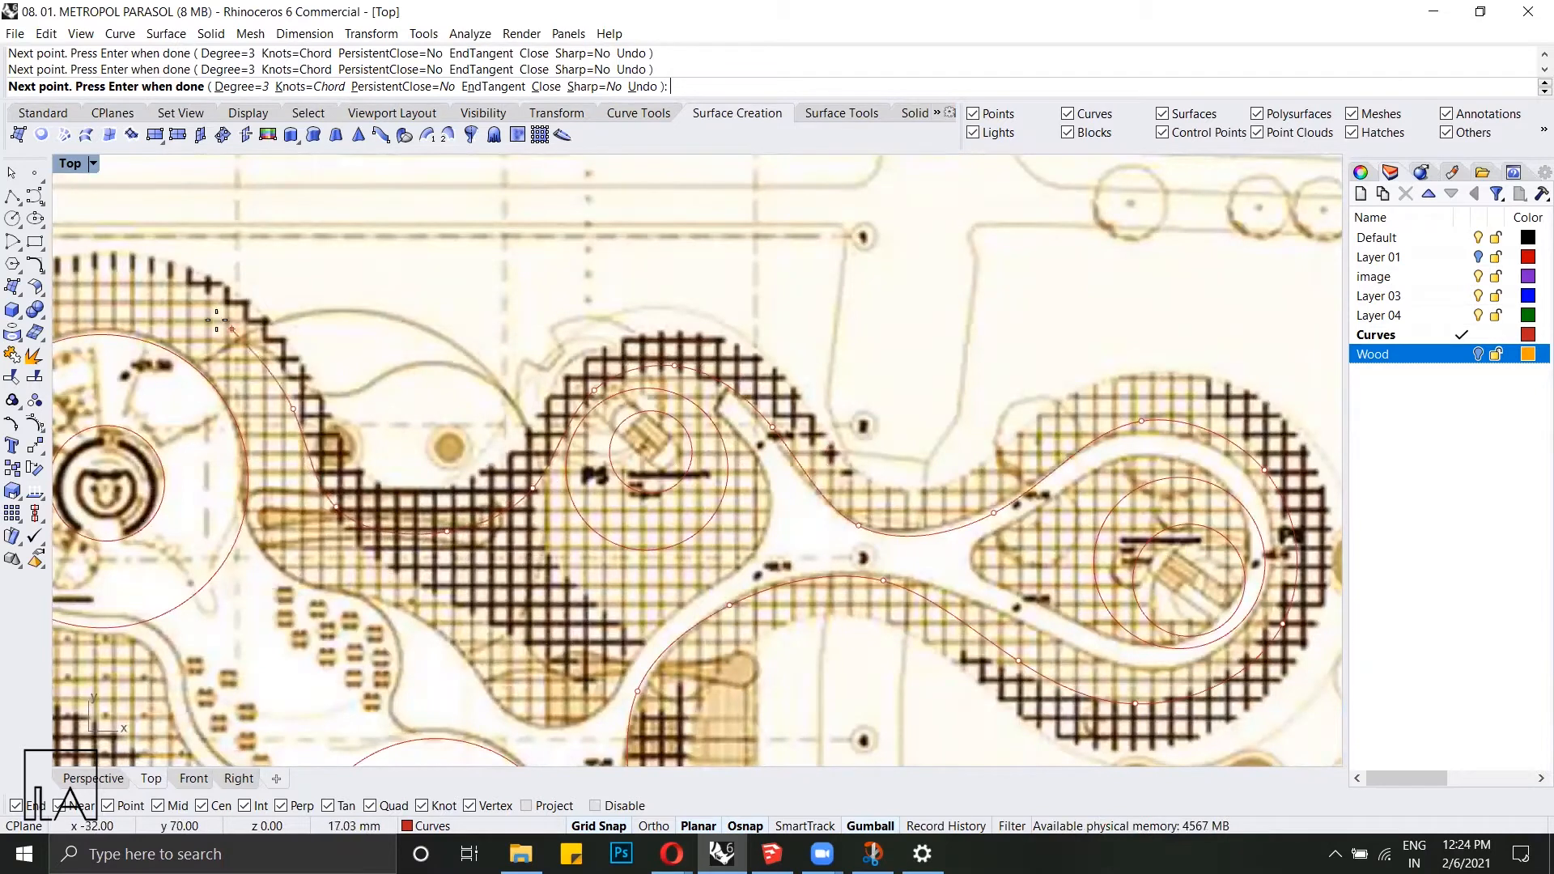
Step: Trace the curve down the left side of the upper-middle parasol into the dip before the upper-left parasol
right_drag(56, 282, 901, 310)
click(863, 350)
click(769, 429)
click(696, 497)
Step: Trace the curve around the upper-left parasol, ending along its underside
click(598, 478)
click(525, 375)
click(451, 321)
click(358, 324)
click(303, 404)
click(340, 523)
click(457, 584)
Step: Bring the curve down the plan's inner left edge to its start point and finish it as a closed outline
scroll(559, 607, down, 2)
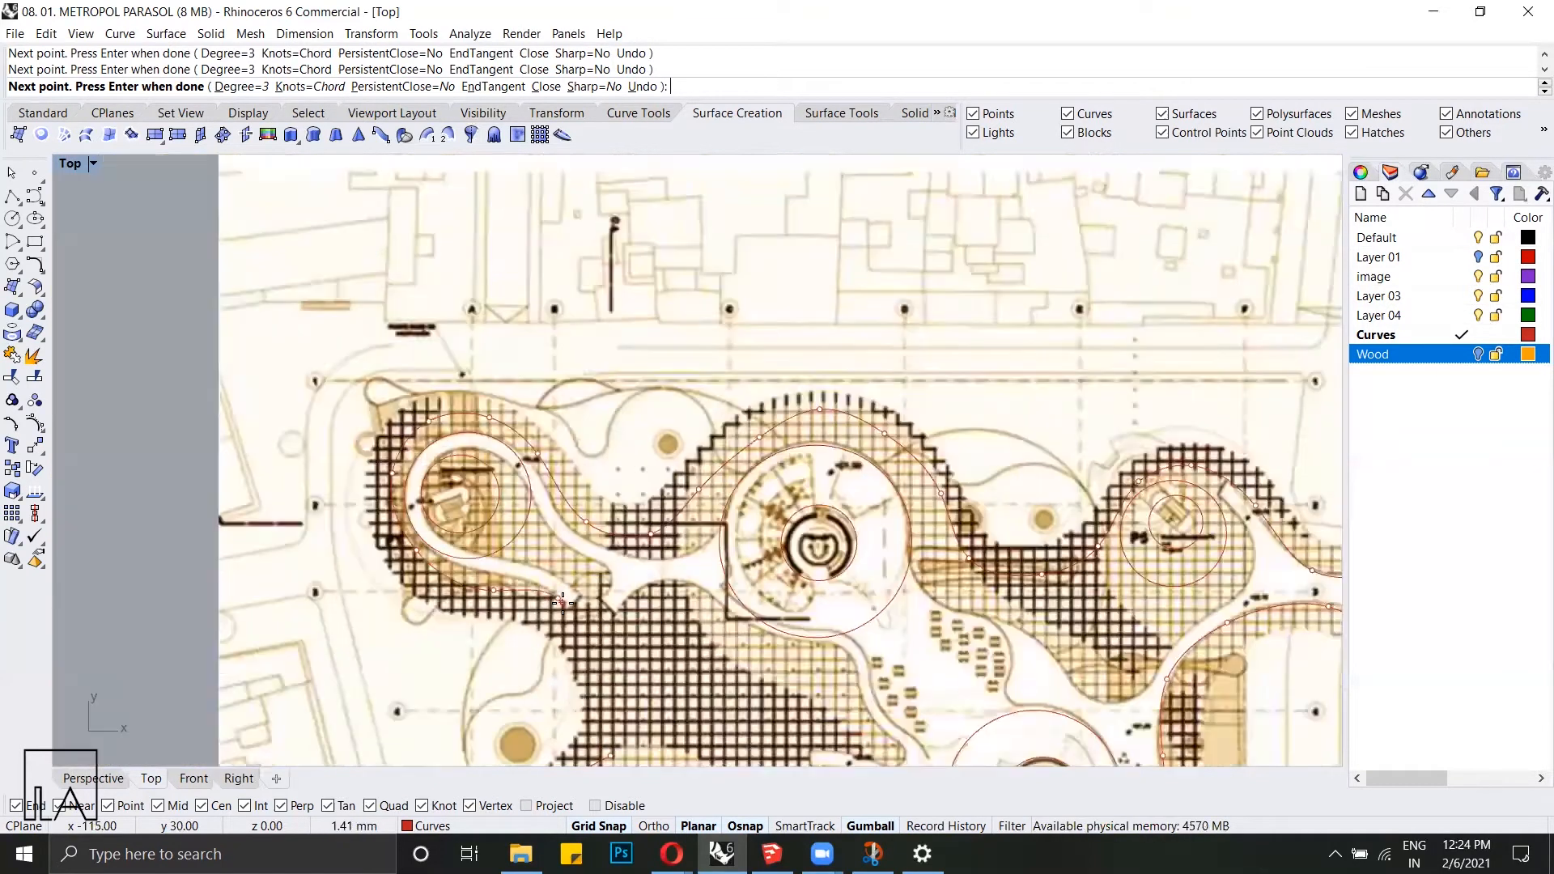
scroll(597, 652, up, 2)
scroll(606, 663, down, 3)
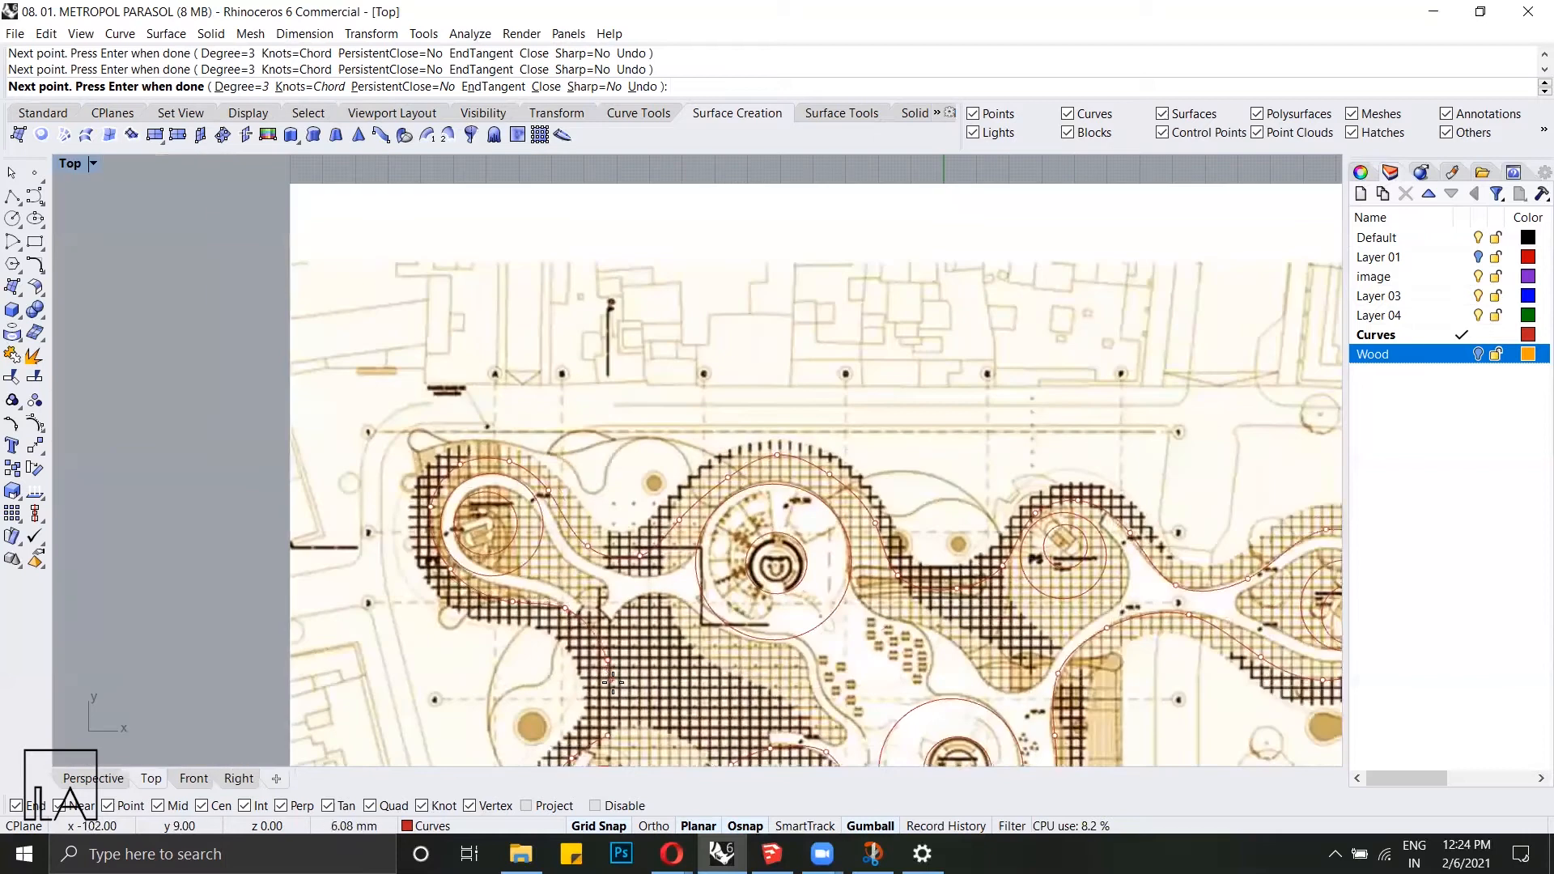
scroll(662, 502, up, 3)
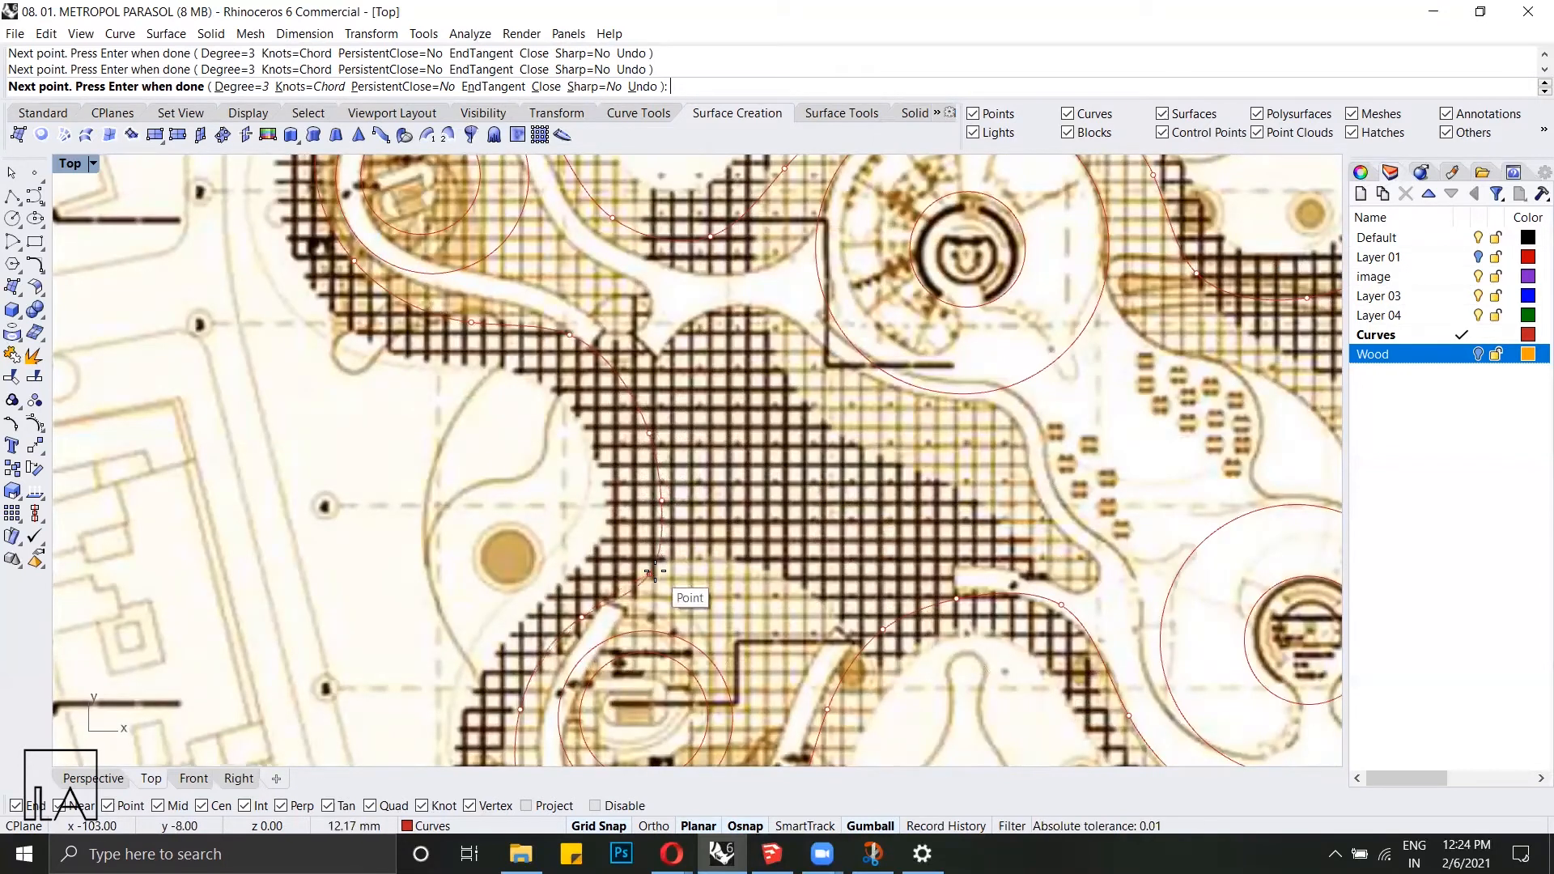
key(Return)
Step: Select the closed outline curve and move it vertically above the plan image in the Front view
scroll(652, 436, down, 6)
click(652, 435)
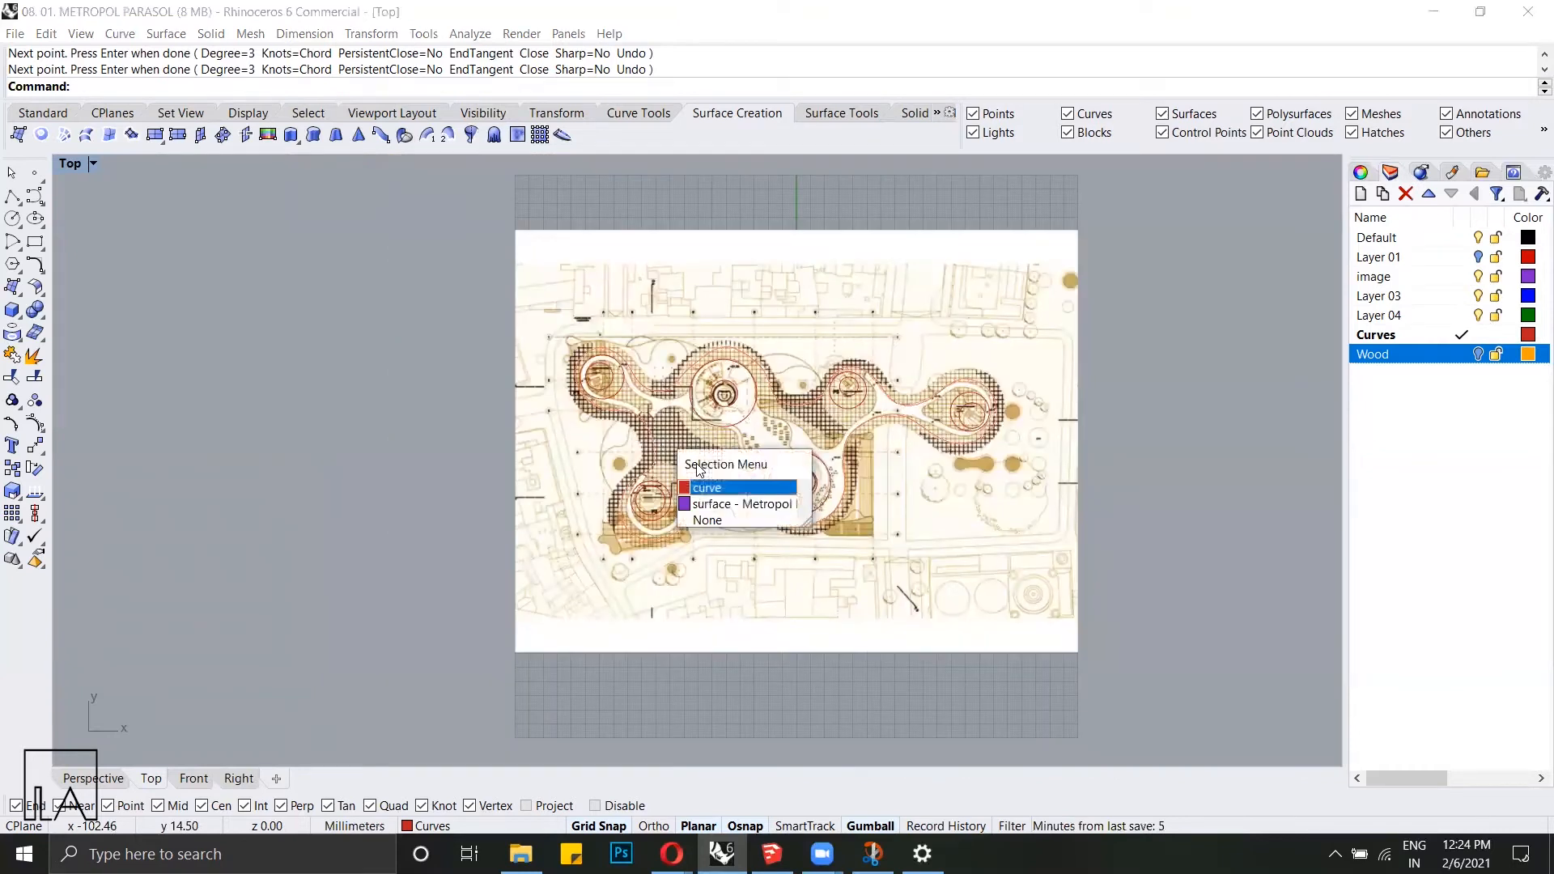
click(718, 484)
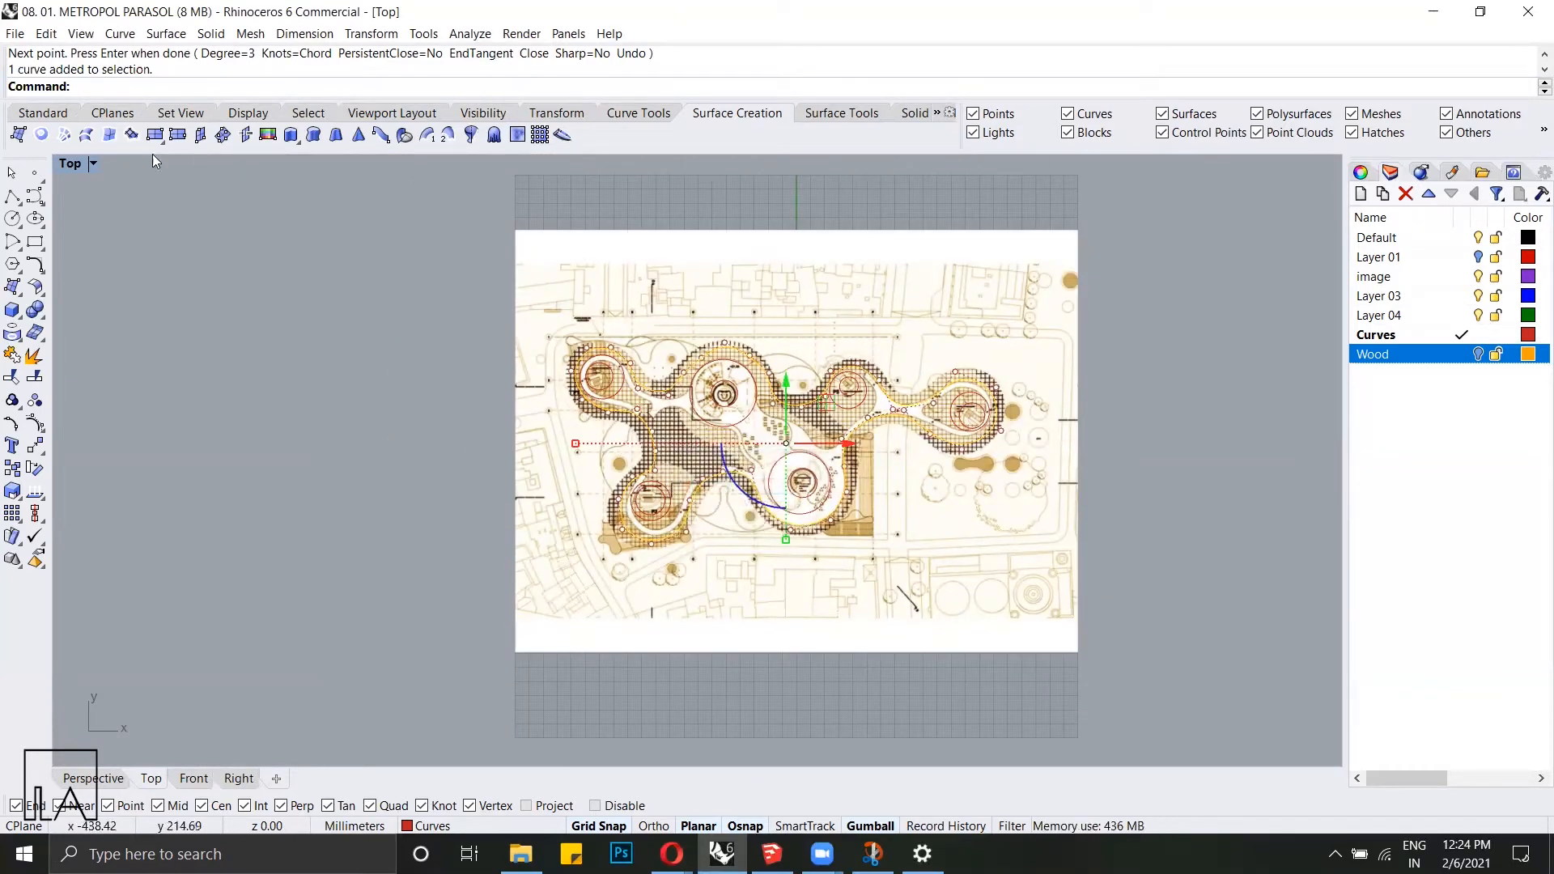
double_click(62, 166)
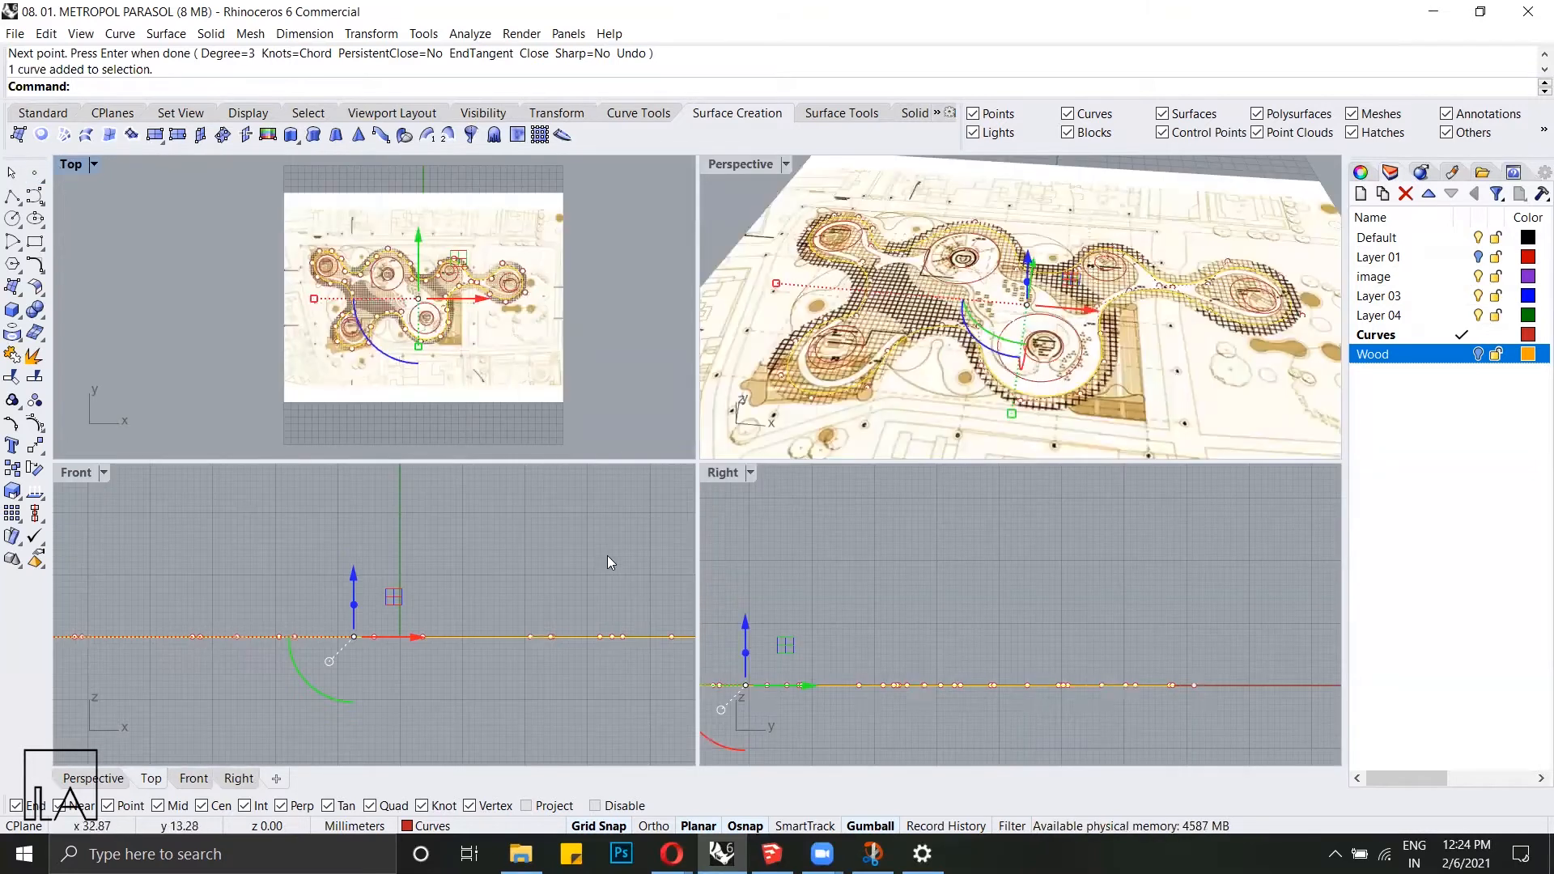
scroll(564, 636, down, 5)
right_drag(563, 642, 544, 708)
drag(503, 573, 507, 538)
click(431, 562)
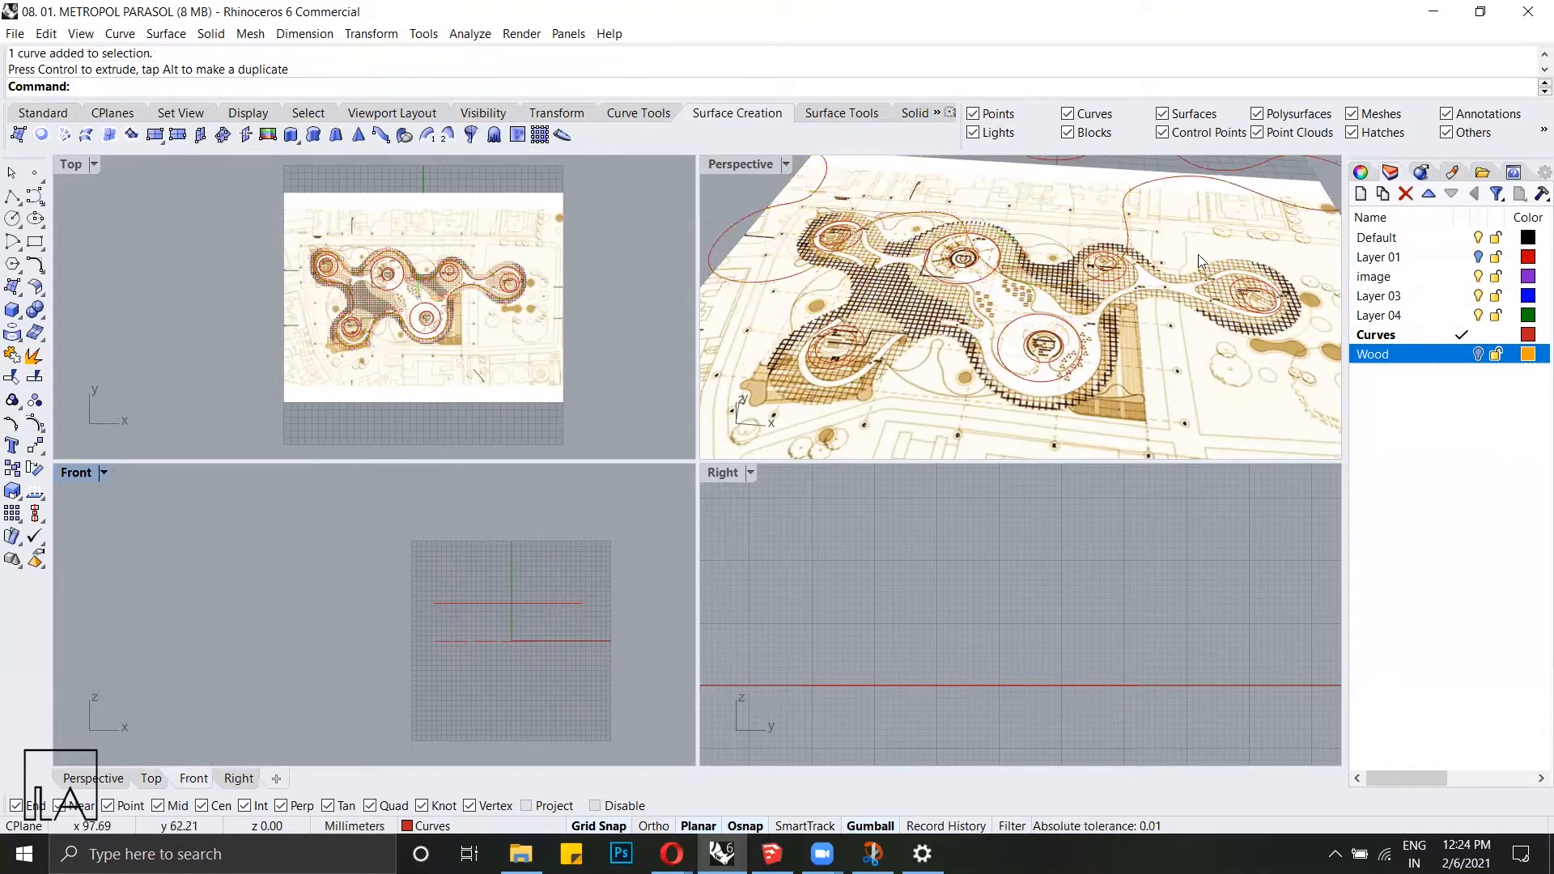
Step: Select the raised outline curve in the Perspective view and create a planar surface from it
scroll(1130, 319, down, 5)
right_drag(1130, 319, 1108, 226)
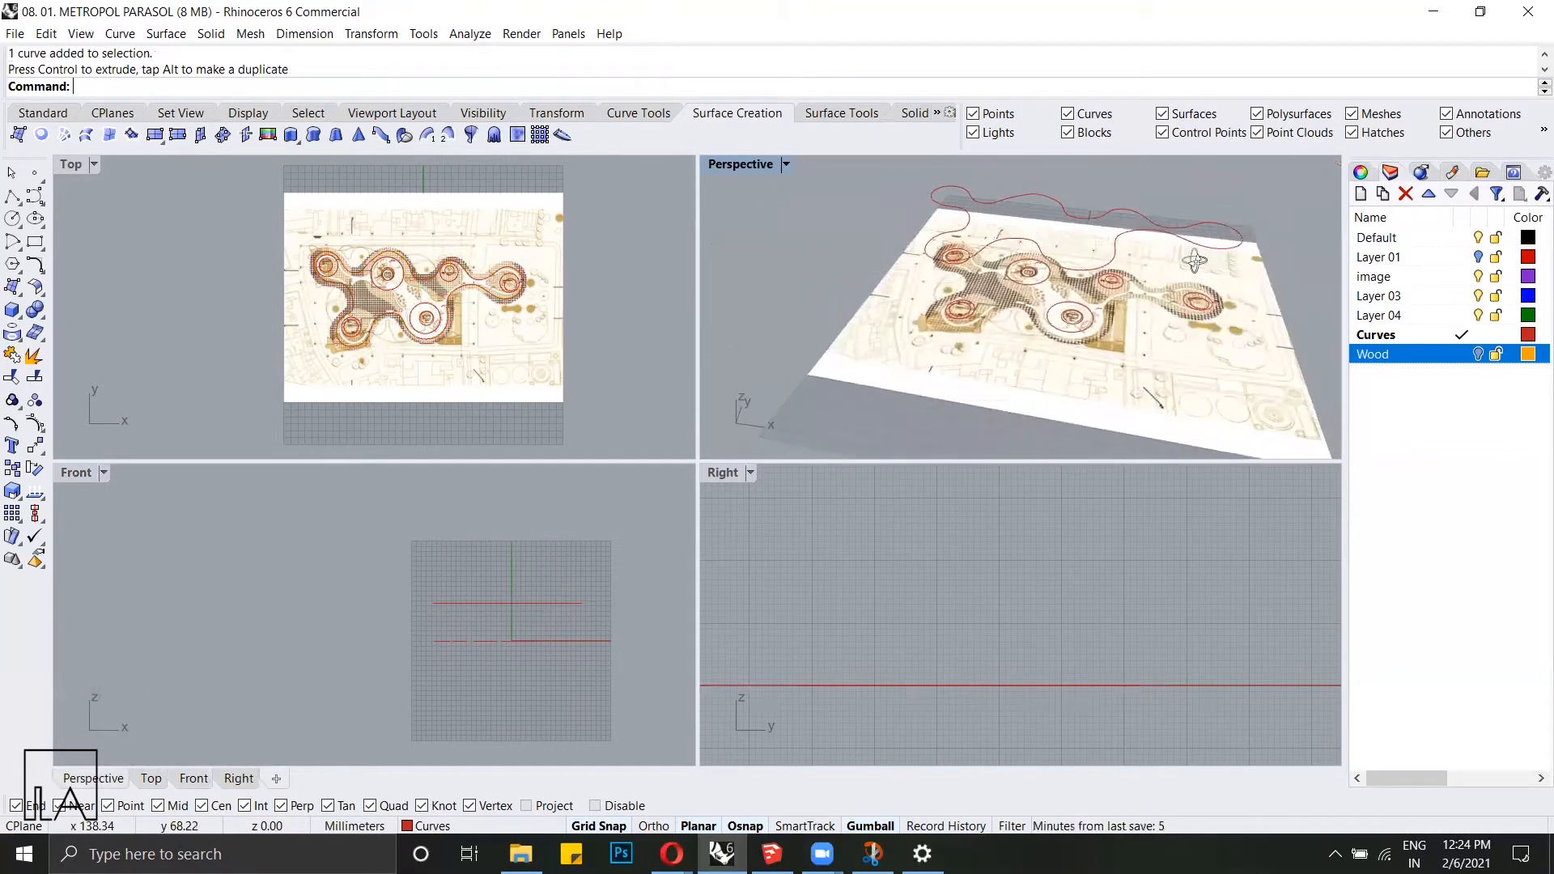
click(1102, 221)
key(Escape)
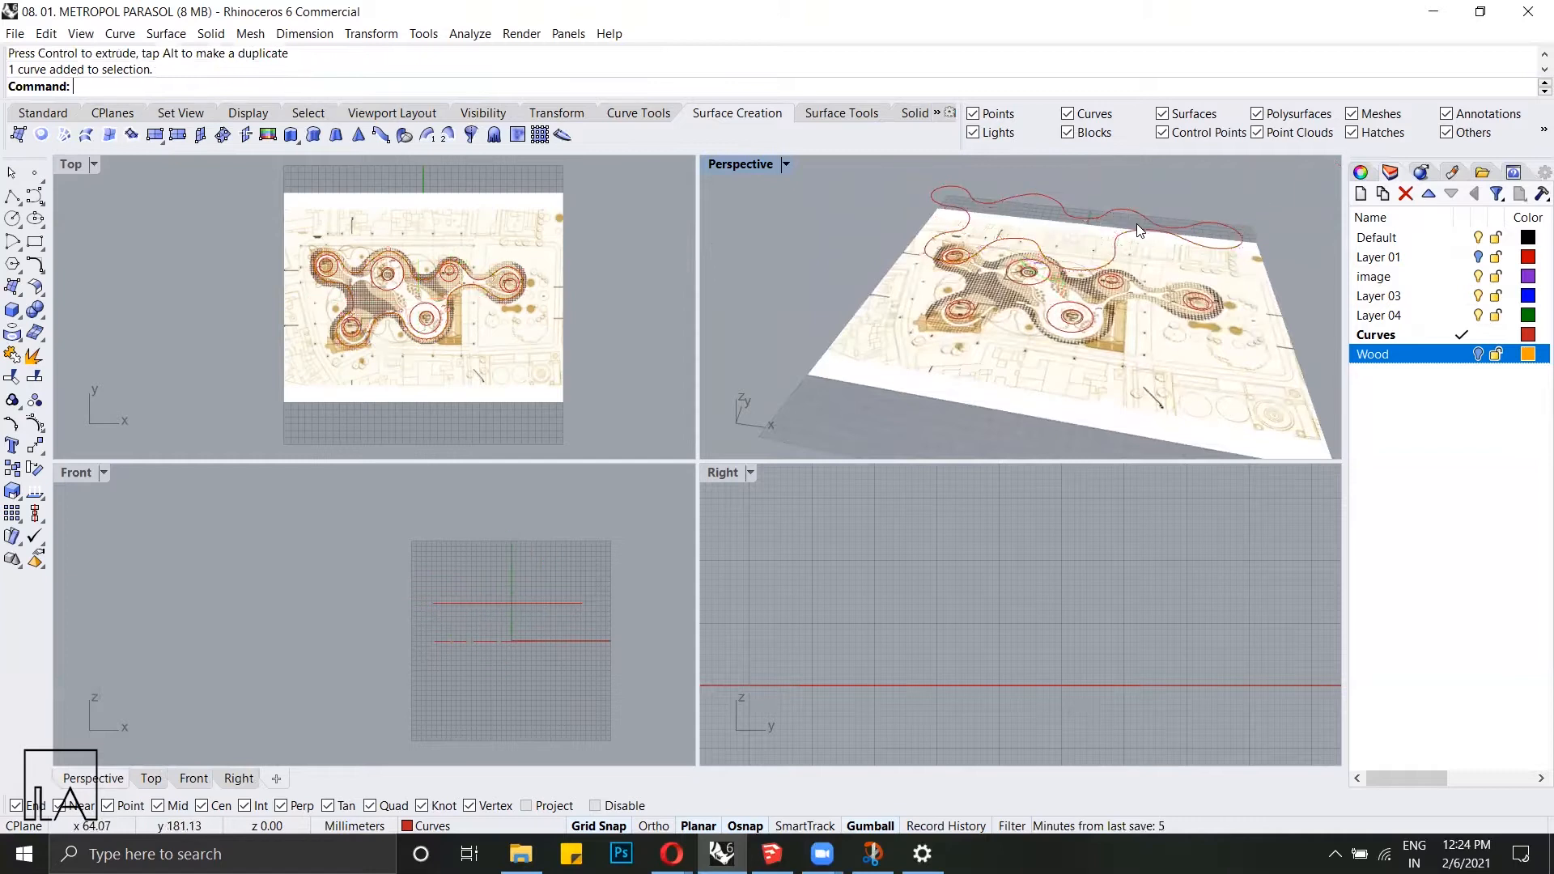
click(1109, 212)
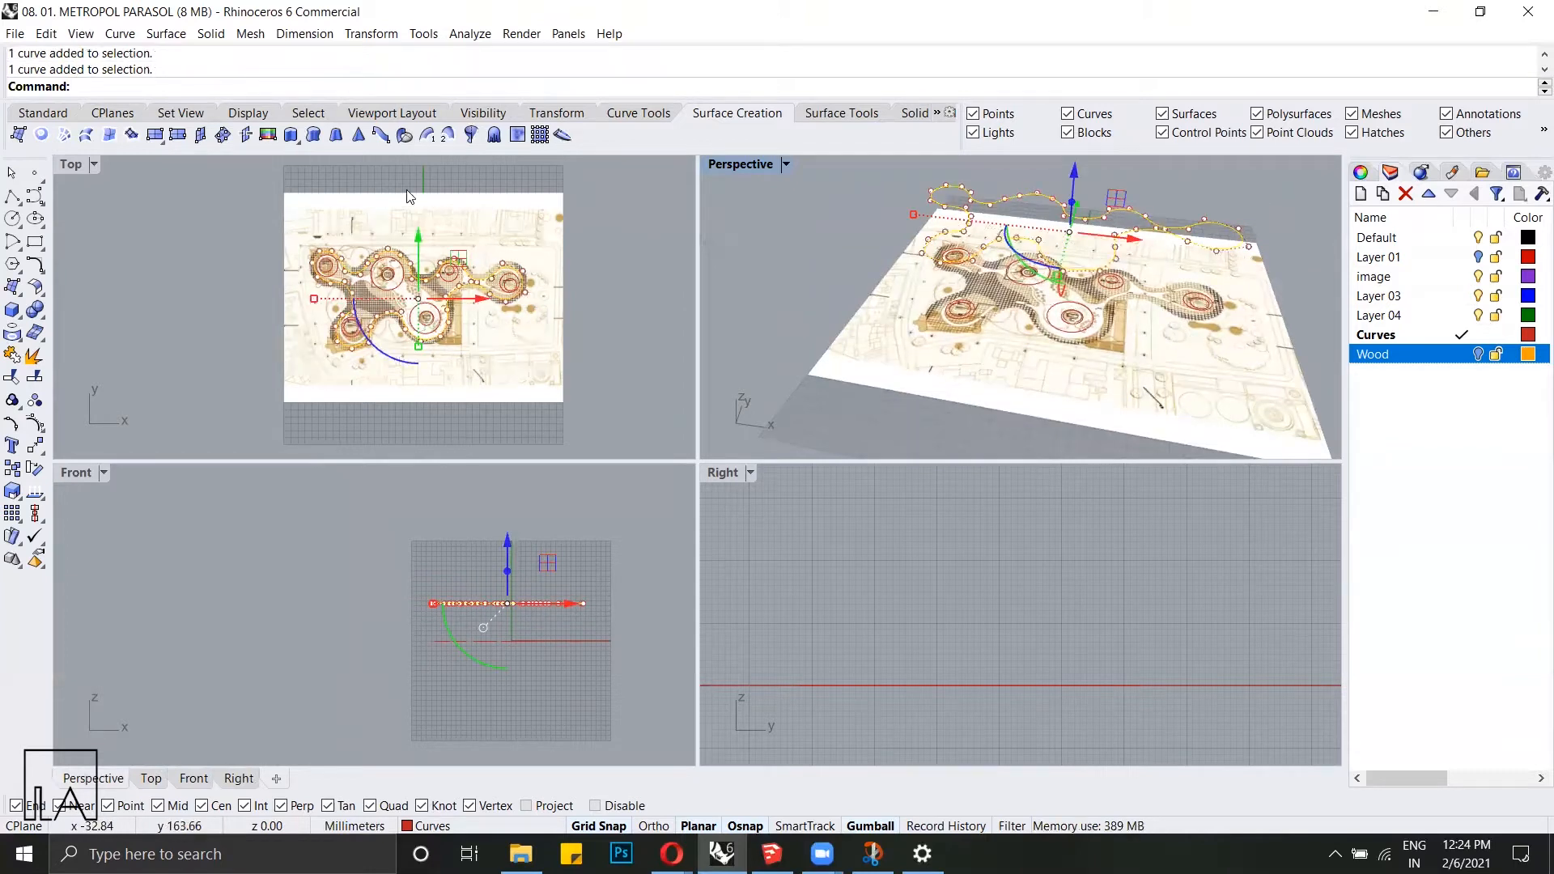
click(40, 136)
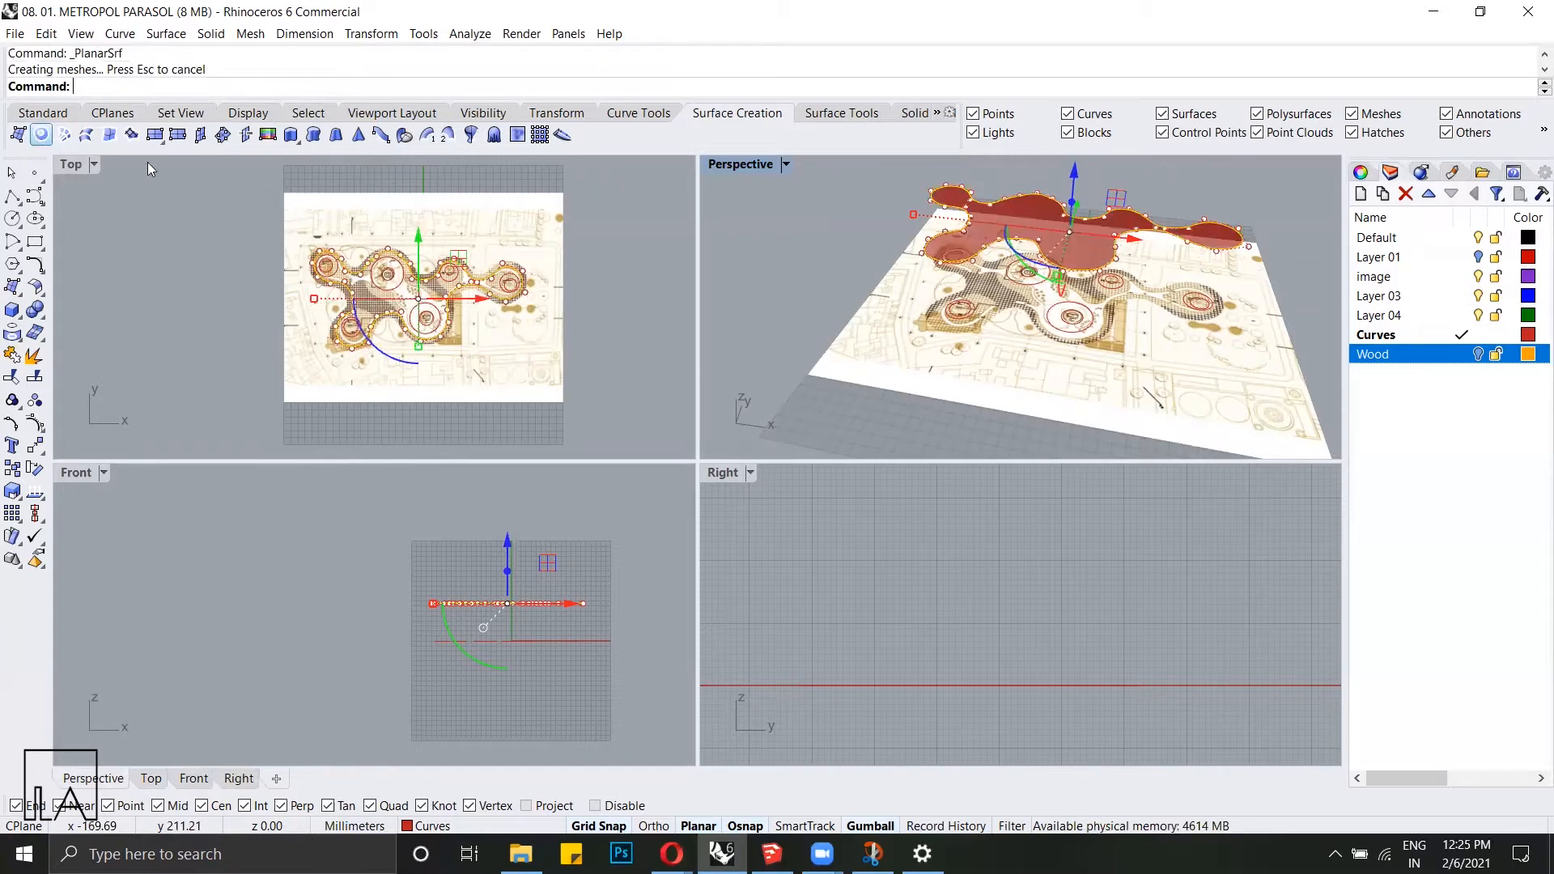
Step: Rebuild the planar canopy surface with 12 U and 10 V points, degree 3 in both directions, deleting the input and retrimming
click(1026, 213)
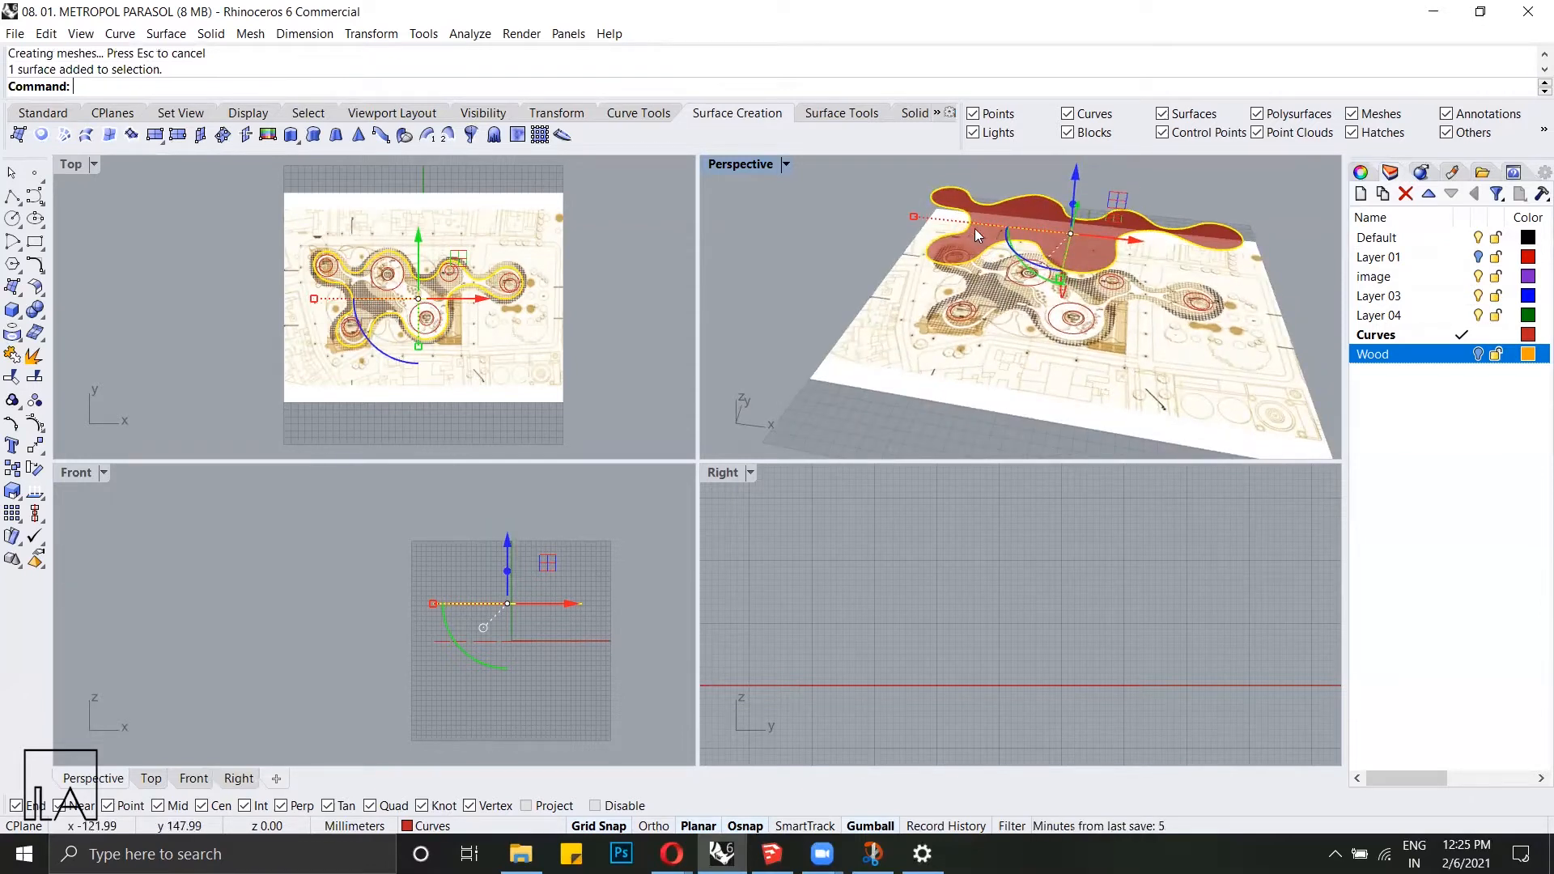
right_drag(1024, 190, 1068, 267)
scroll(1055, 298, up, 5)
text(Rebuil)
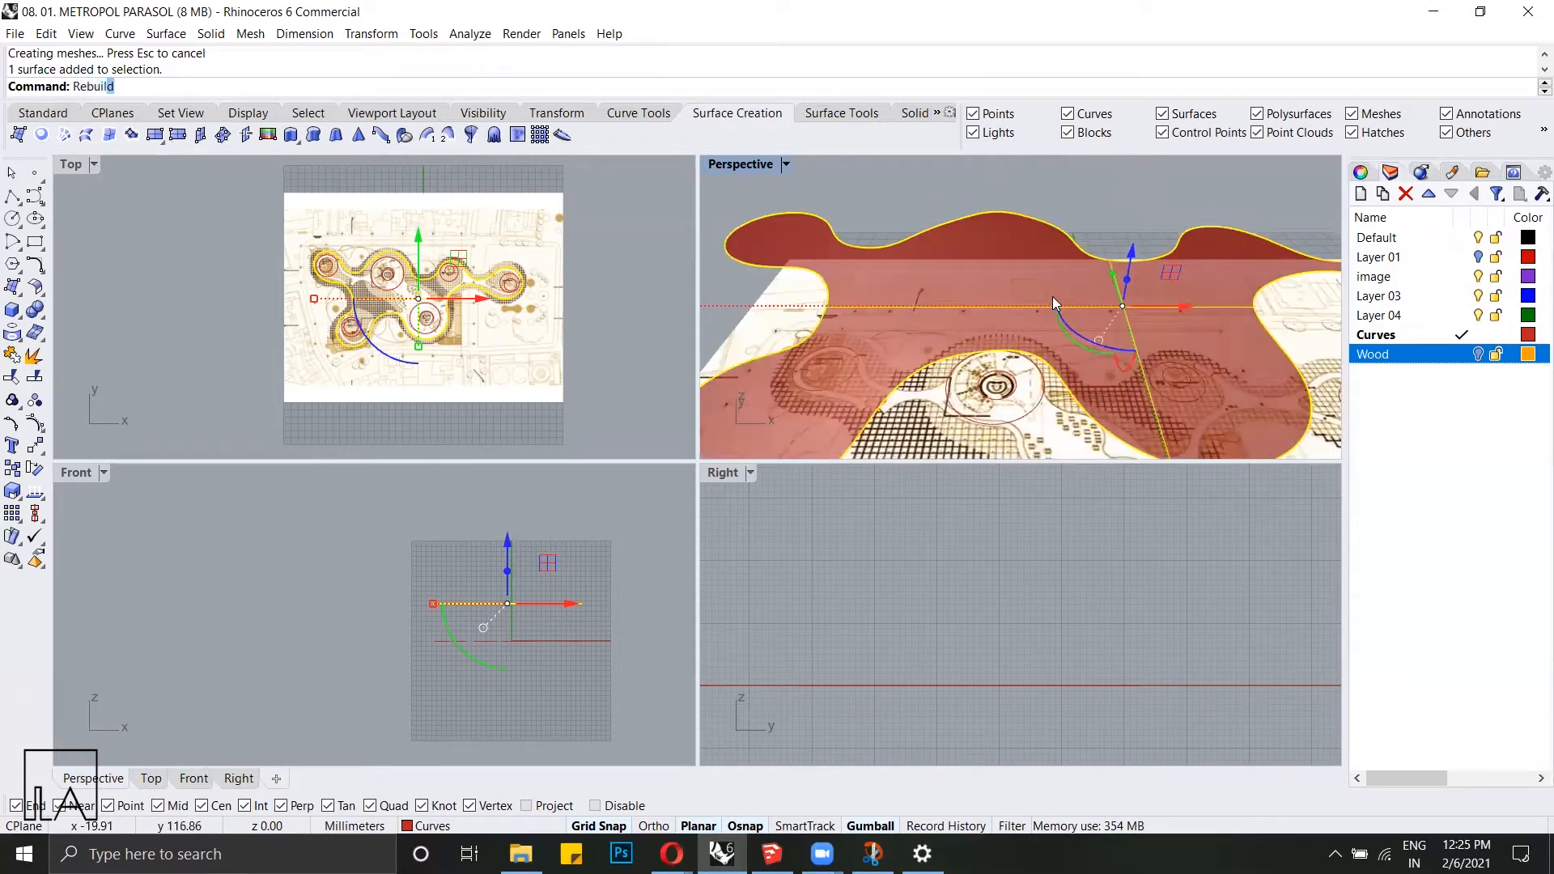
key(Return)
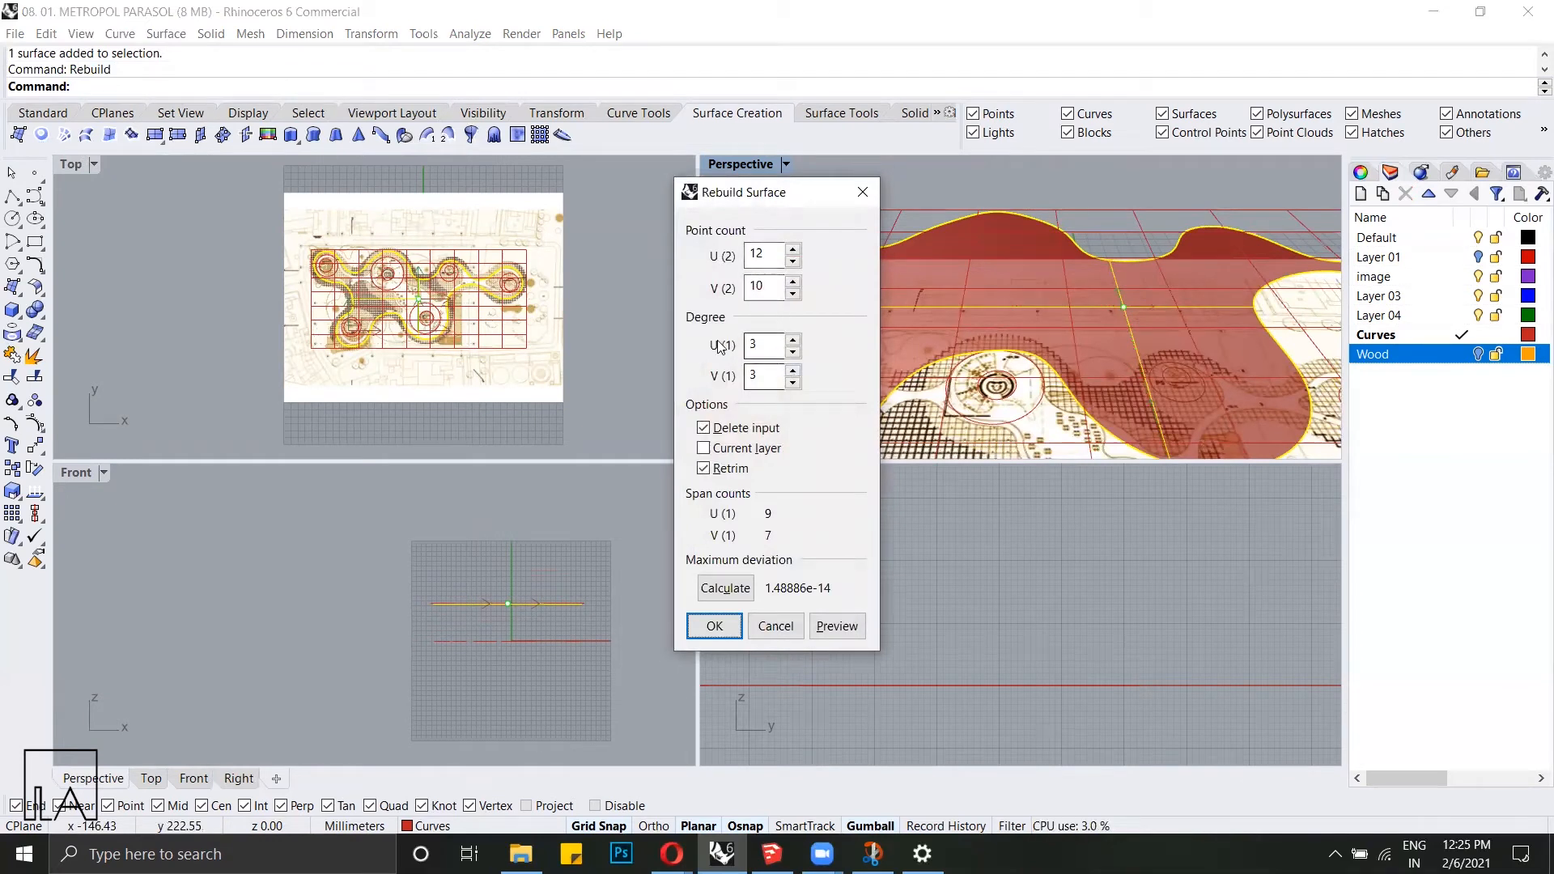
click(715, 626)
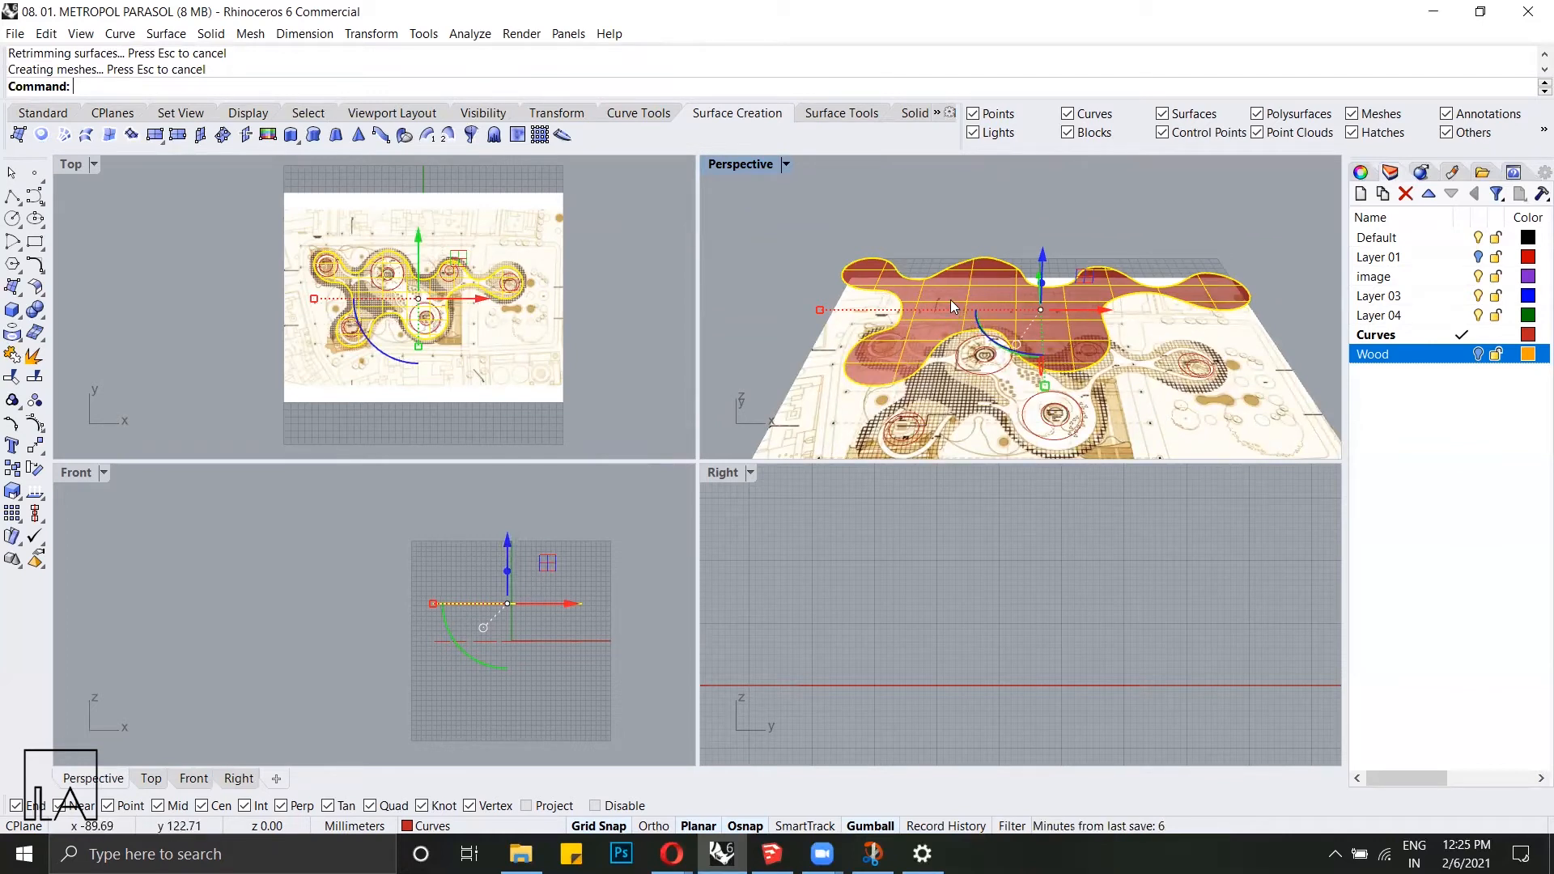
Step: Show the rebuilt surface's control points and exclude surfaces and curves from the selection filter
key(F10)
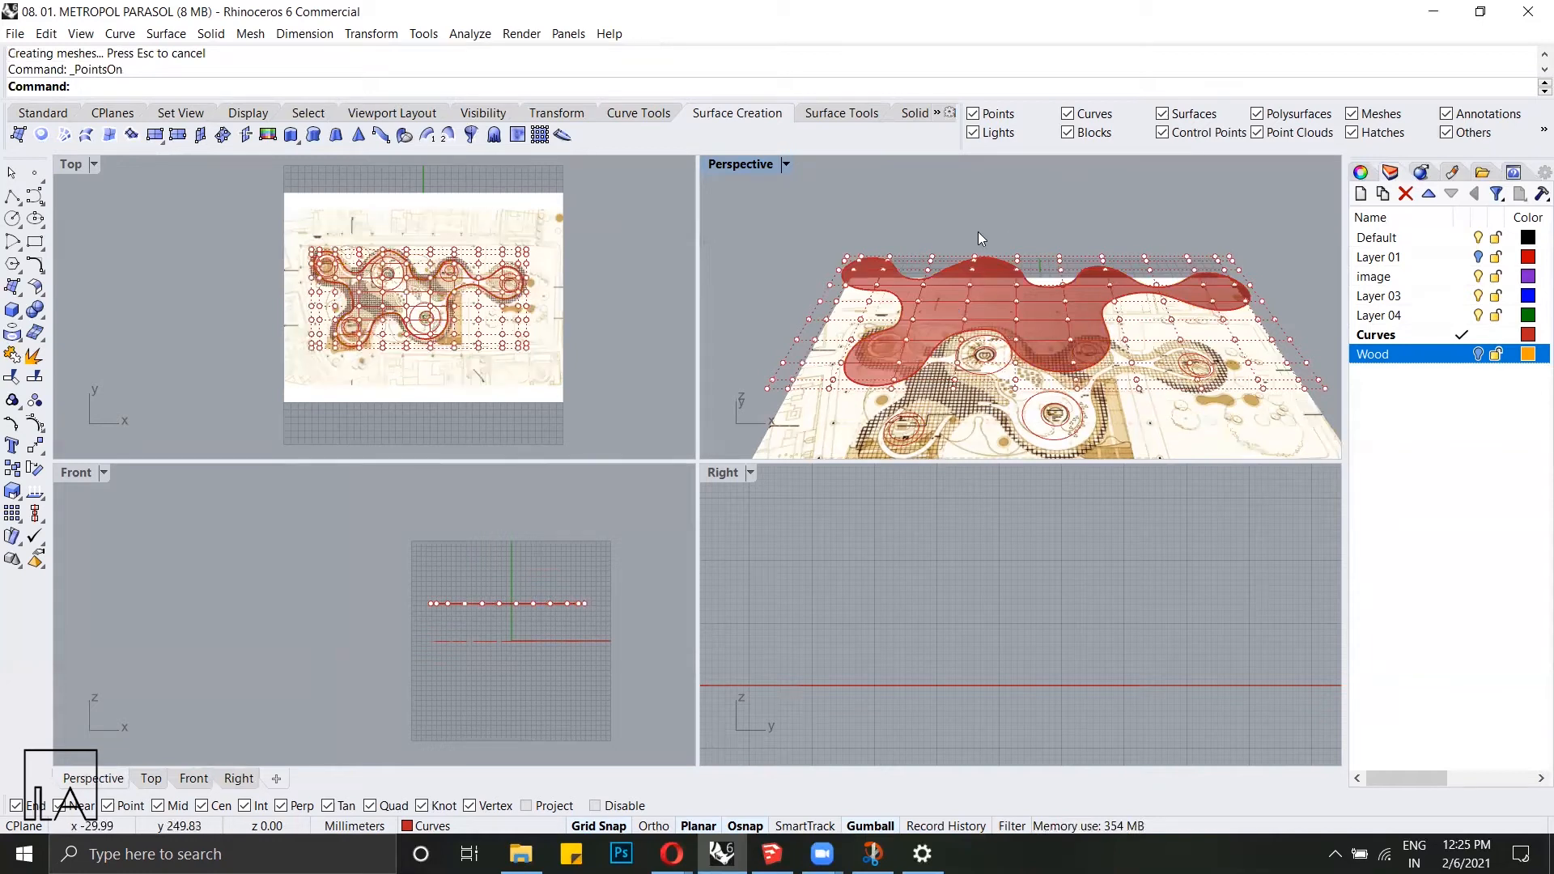
scroll(282, 311, up, 10)
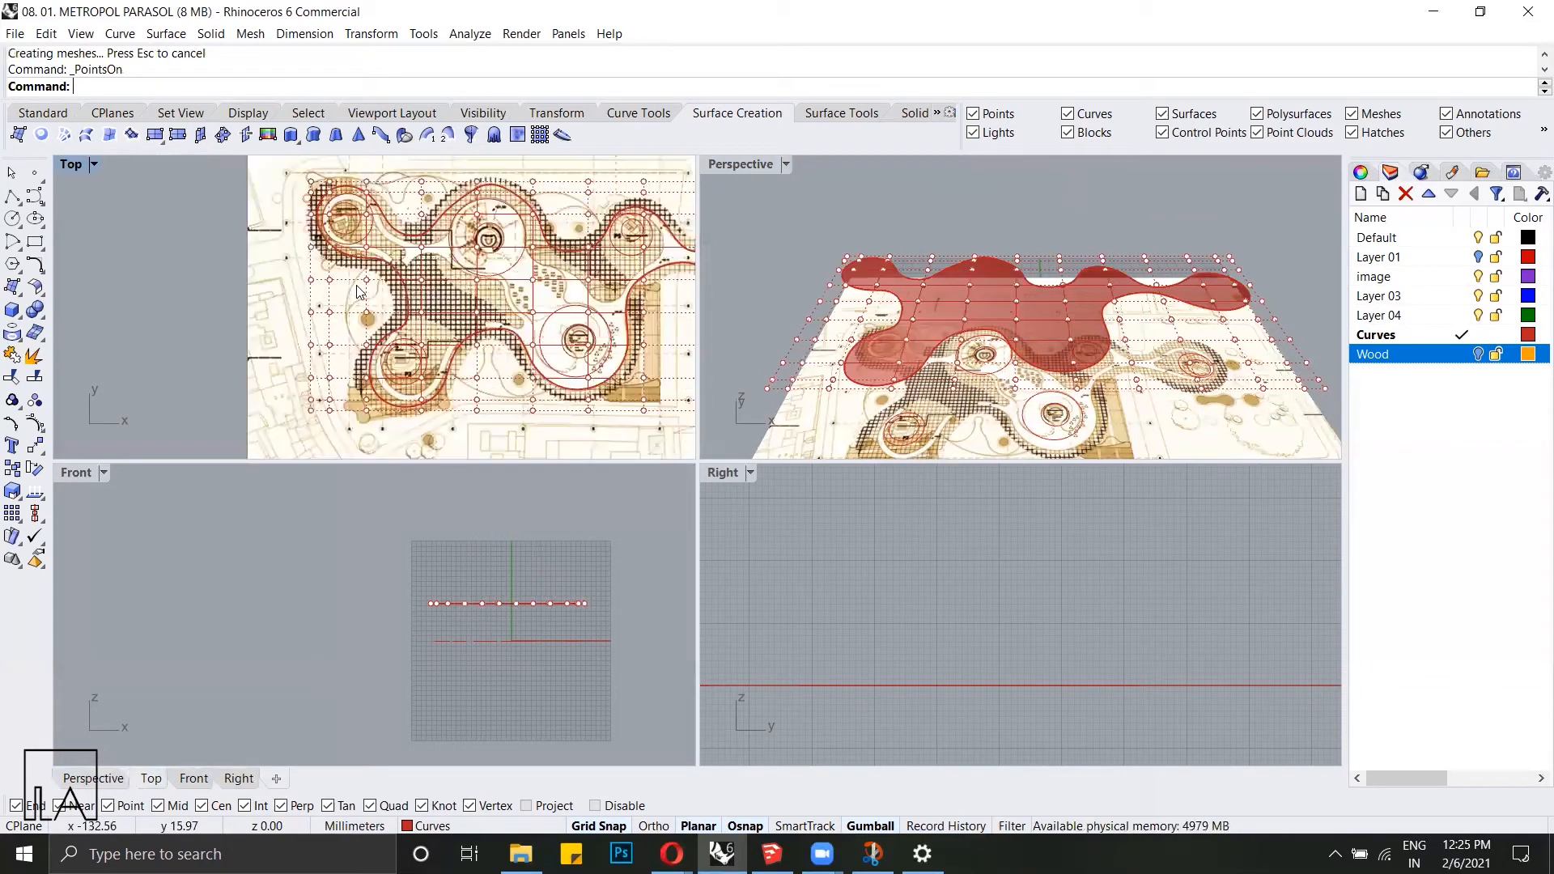
scroll(392, 274, down, 5)
scroll(392, 273, up, 4)
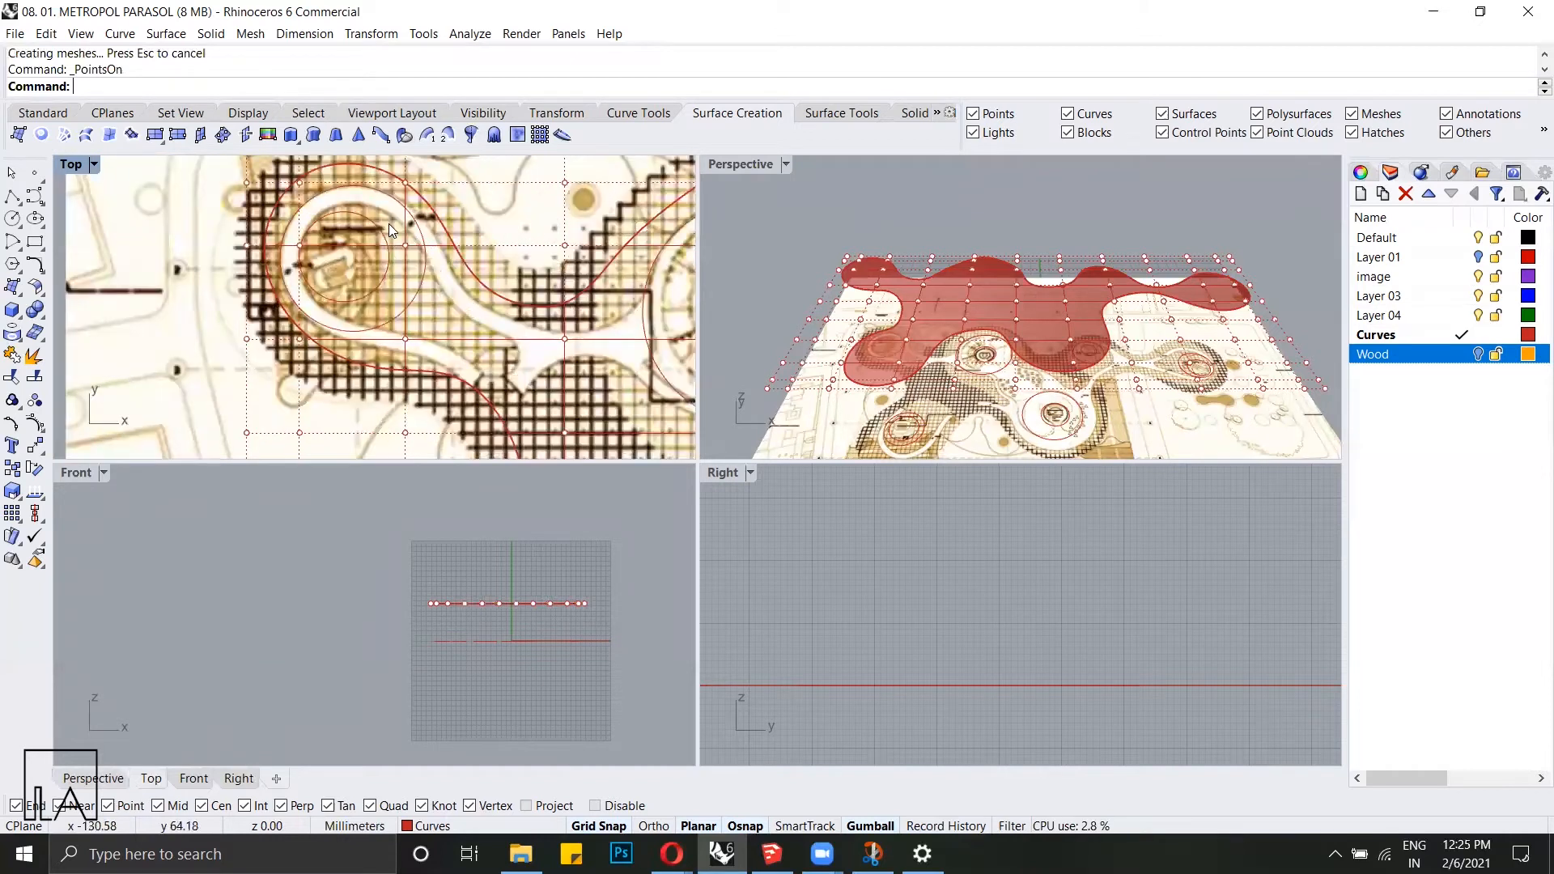
click(1163, 115)
click(1257, 115)
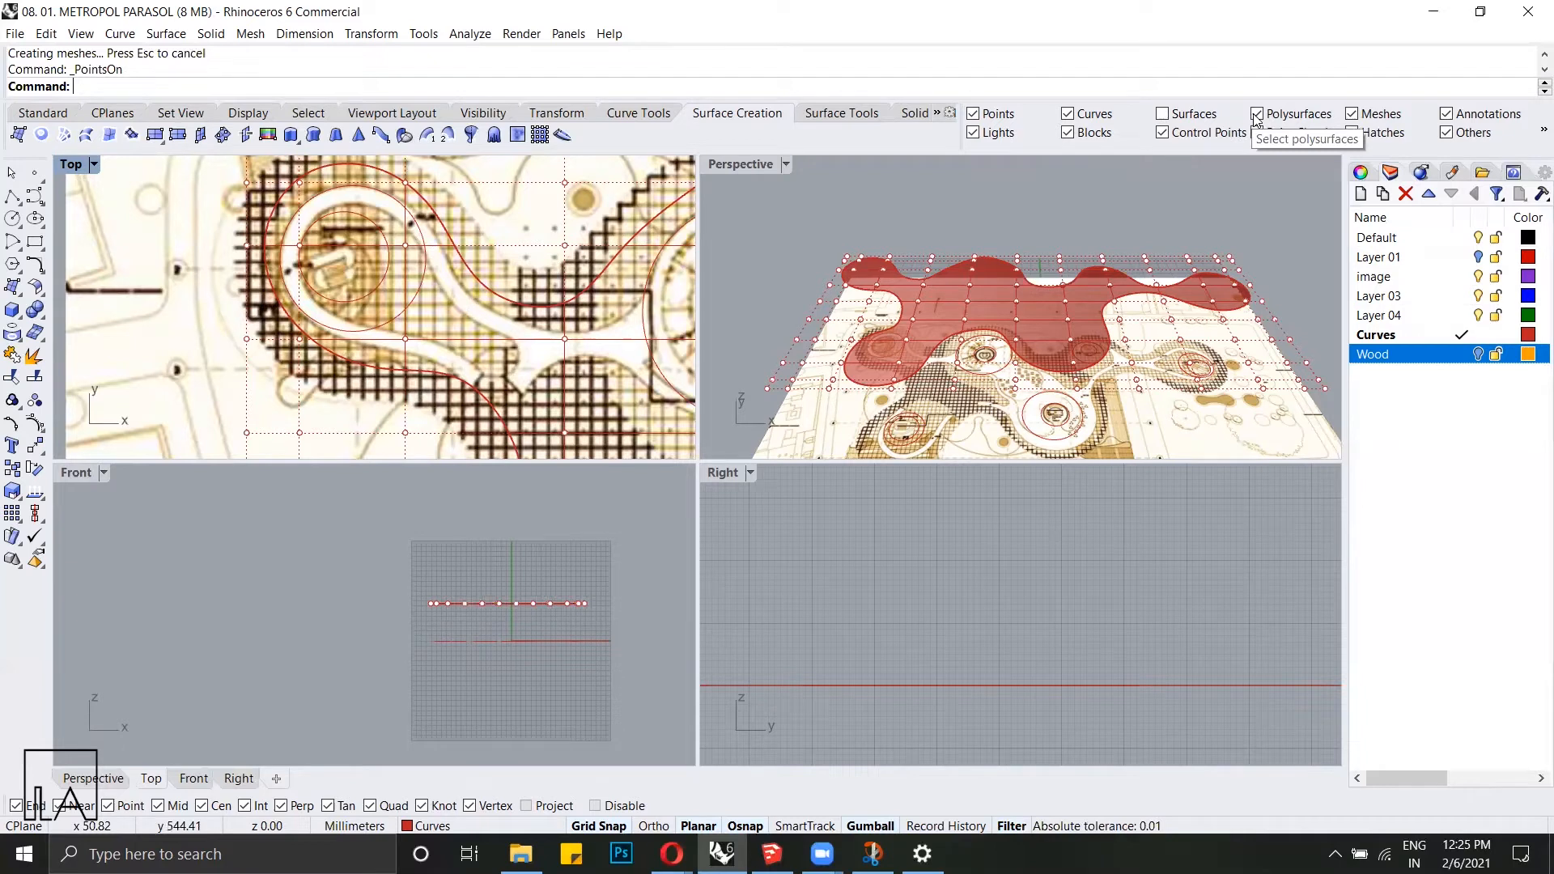
scroll(389, 232, up, 1)
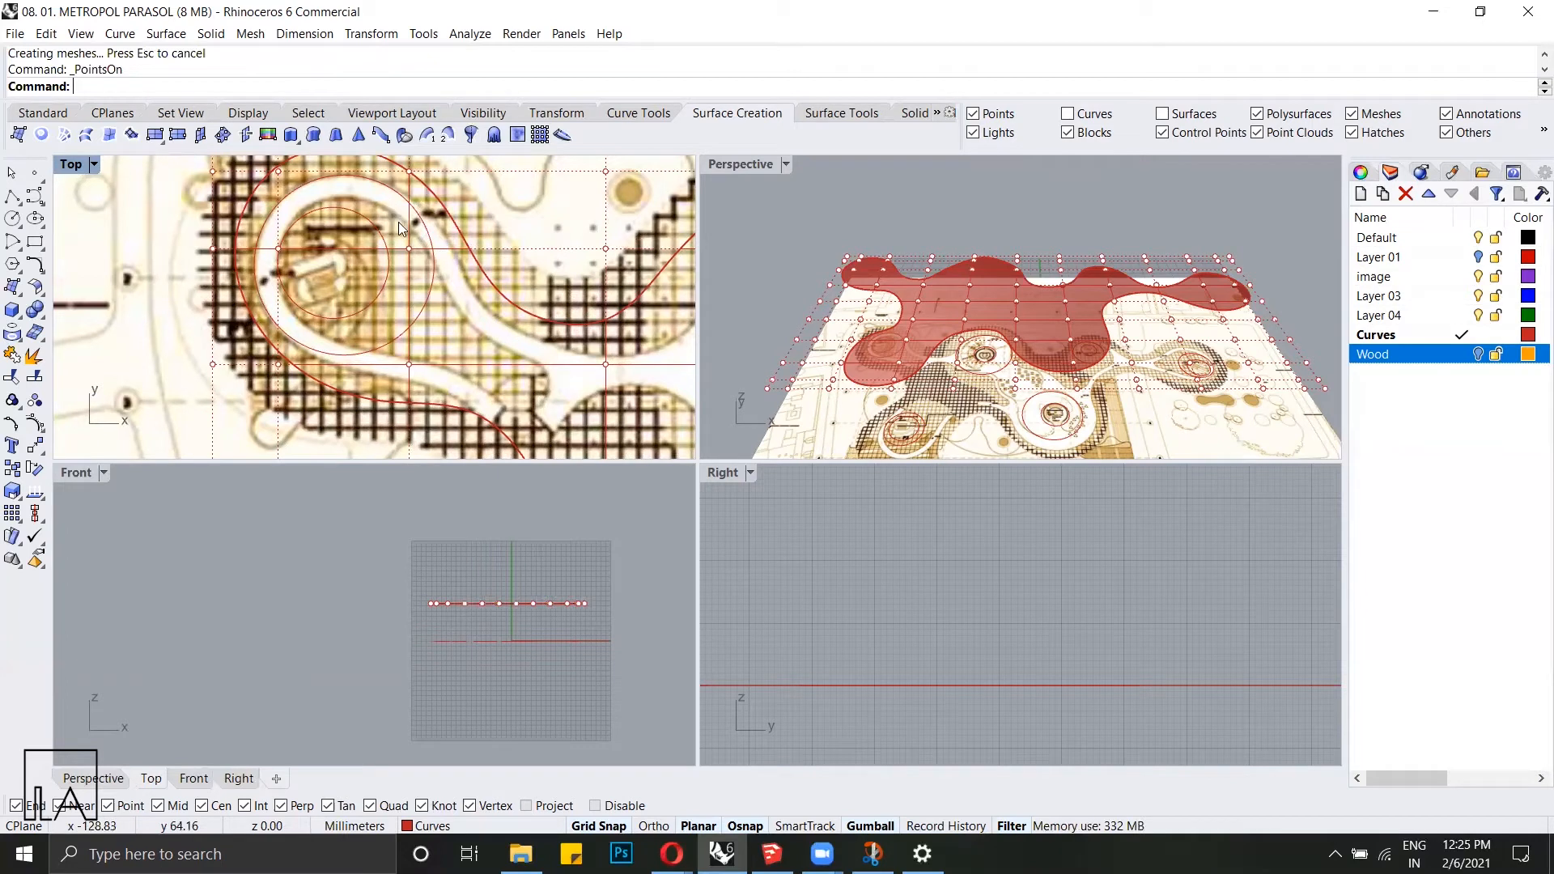
Step: Select the surface control points over the upper-left and upper-middle parasols in the Top view
drag(380, 214, 437, 378)
scroll(307, 282, down, 9)
scroll(490, 306, up, 5)
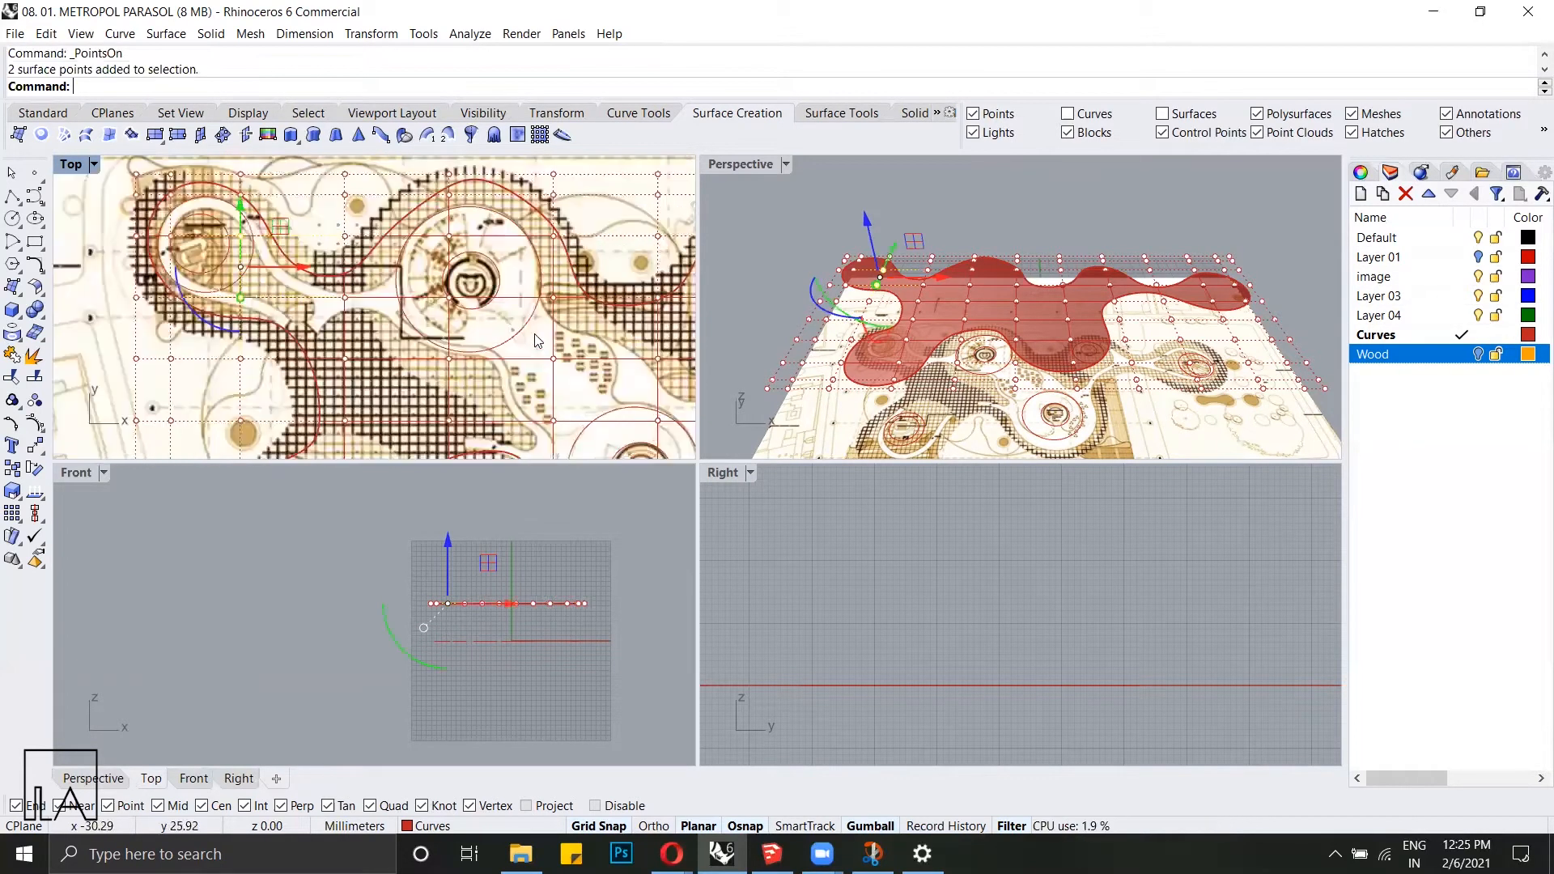
drag(415, 197, 518, 314)
scroll(500, 212, down, 4)
scroll(500, 210, up, 6)
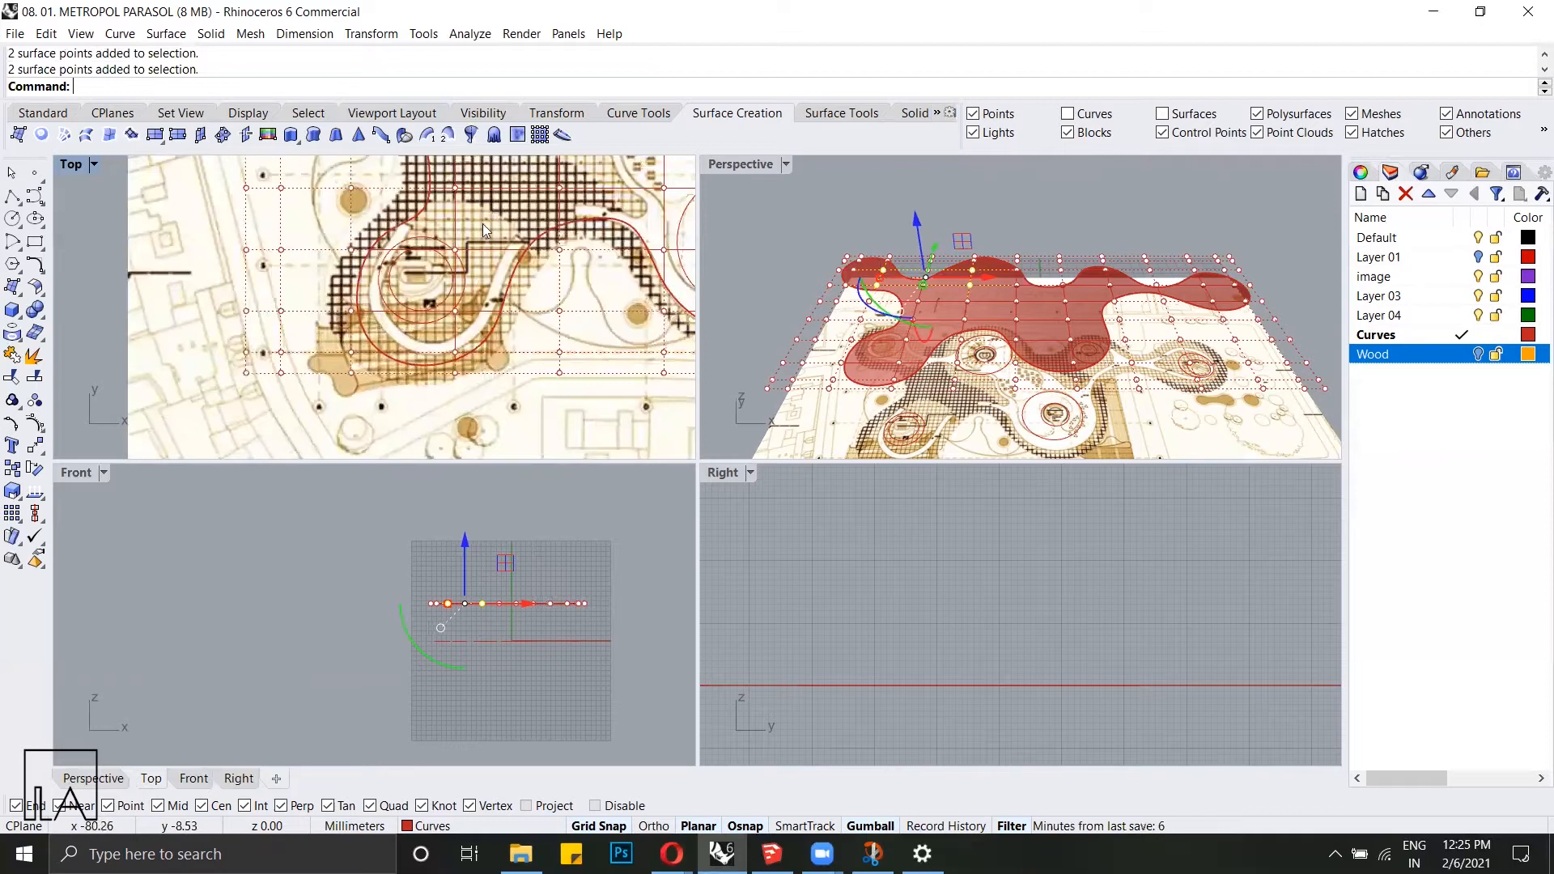
Step: Add the control points over the lower-left and lower-middle parasols to the selection in the Top view
scroll(473, 320, down, 4)
scroll(557, 263, up, 3)
scroll(557, 263, up, 2)
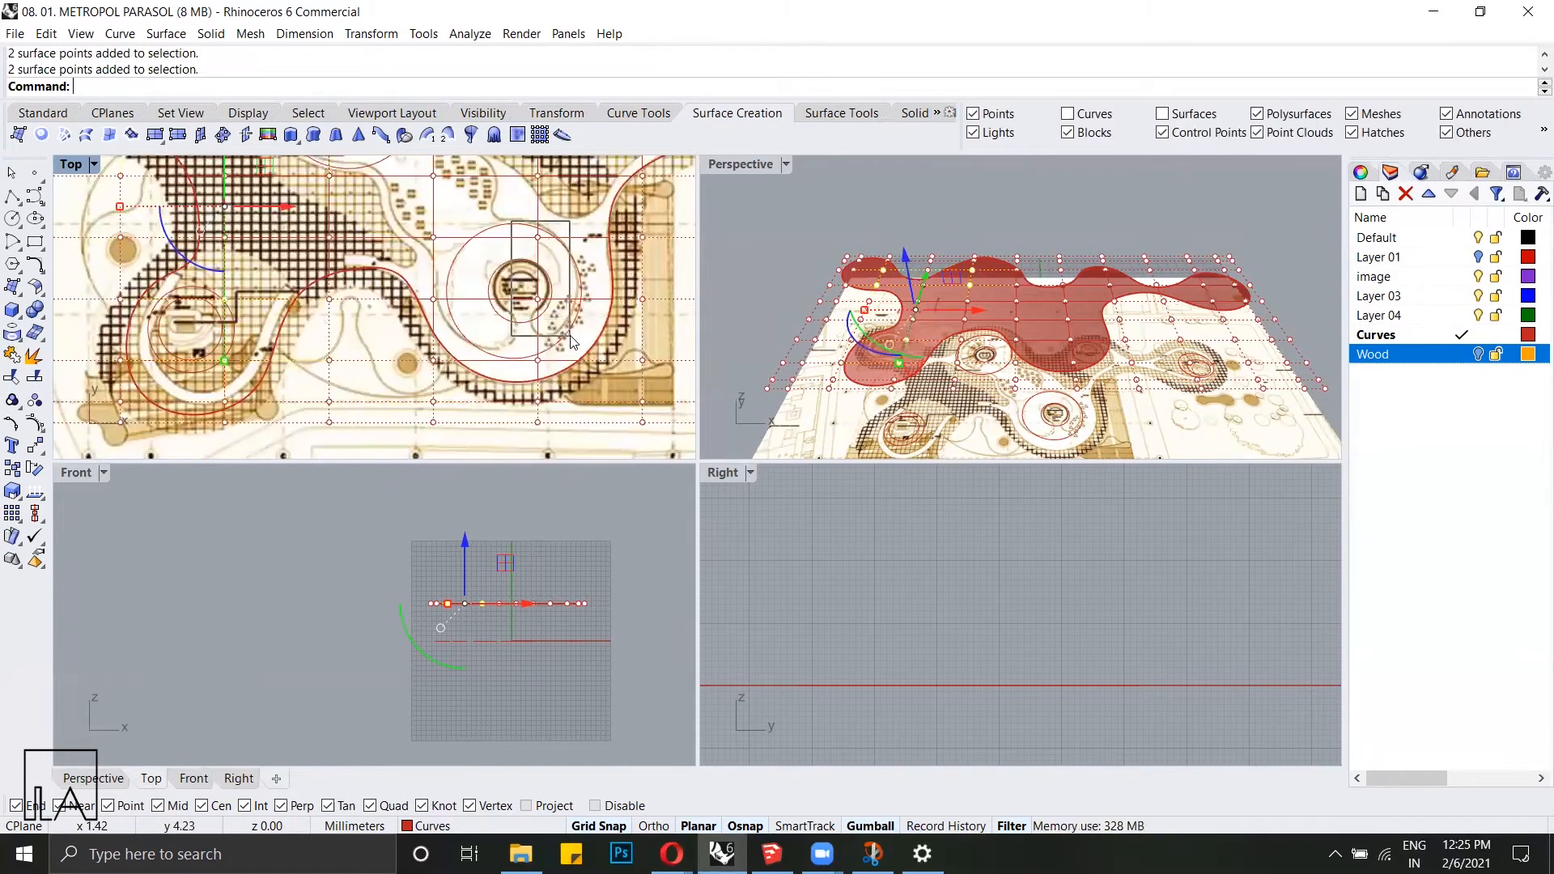
scroll(528, 346, down, 4)
scroll(505, 235, up, 5)
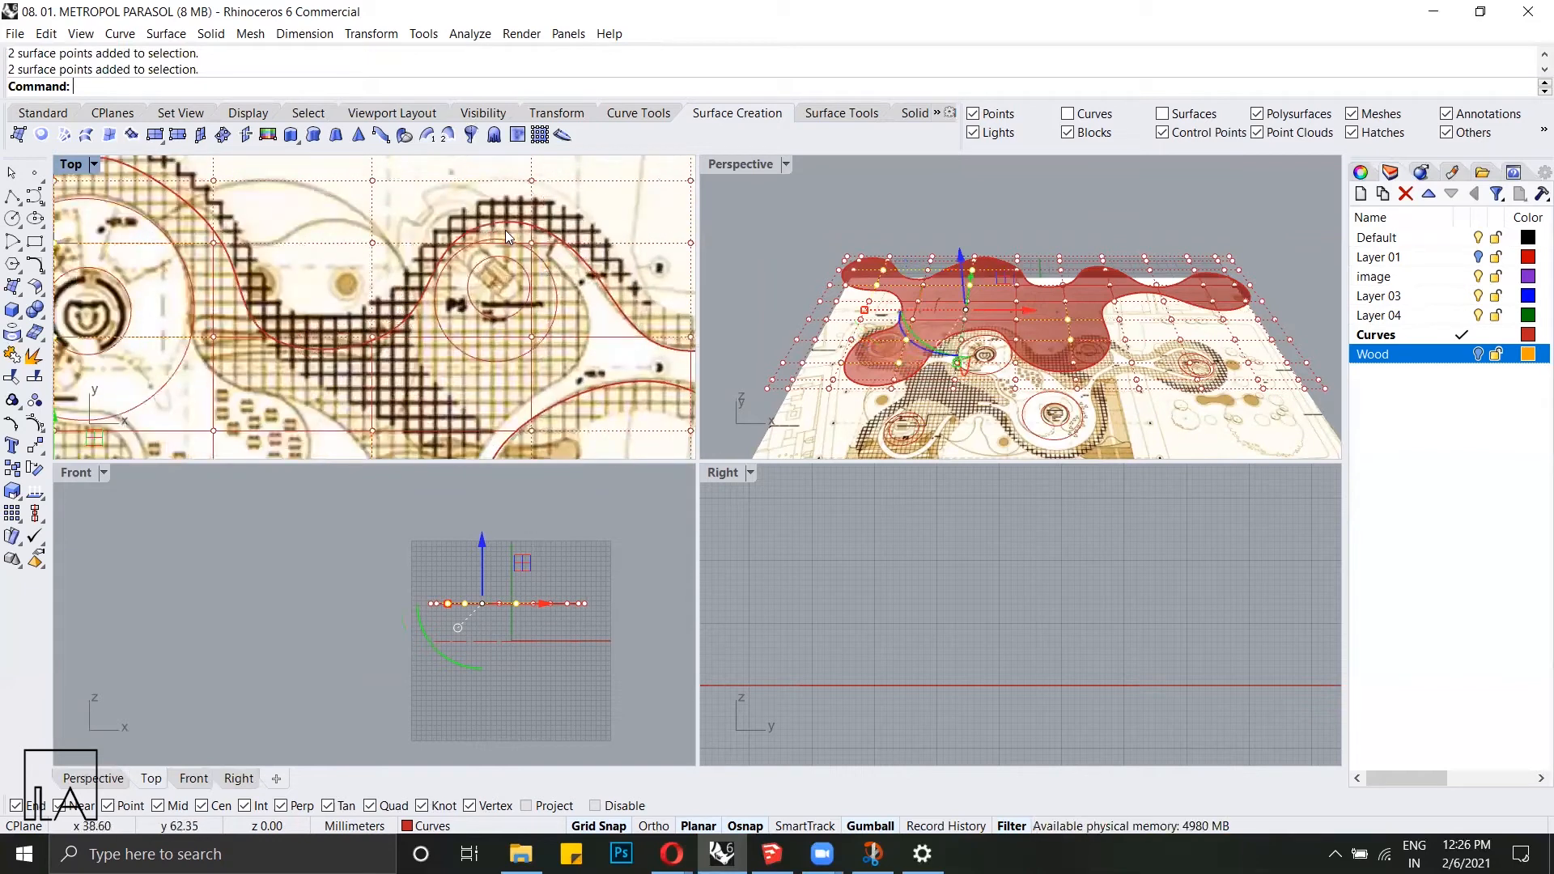
Step: Add the control points over the upper-right and far-right parasols to the selection in the Top view
shift+drag(554, 228, 396, 312)
scroll(396, 313, down, 3)
scroll(439, 285, up, 5)
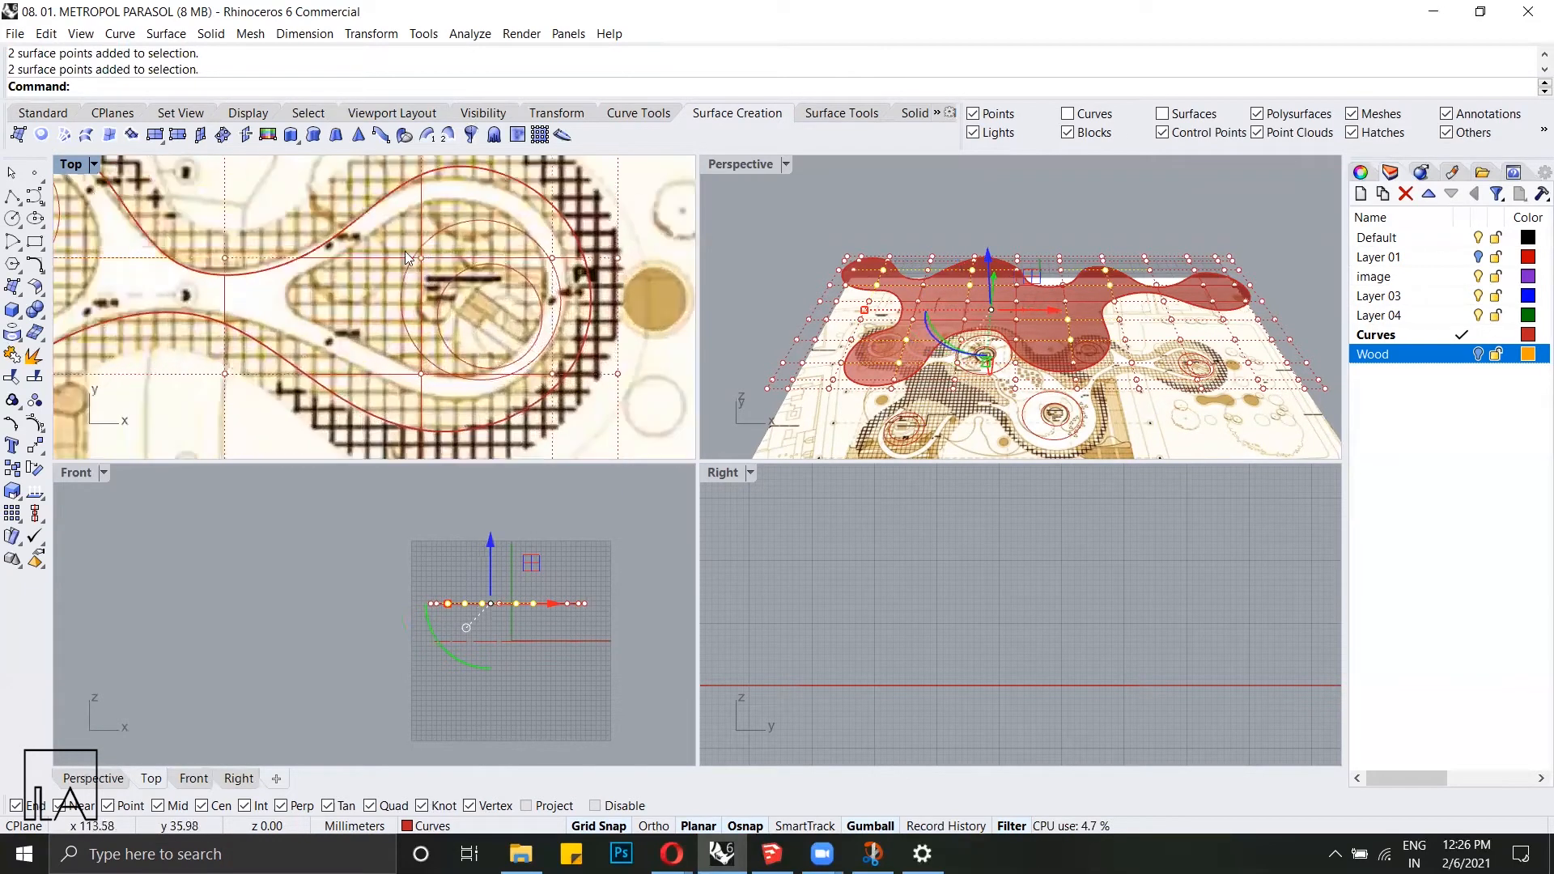
shift+drag(389, 232, 468, 388)
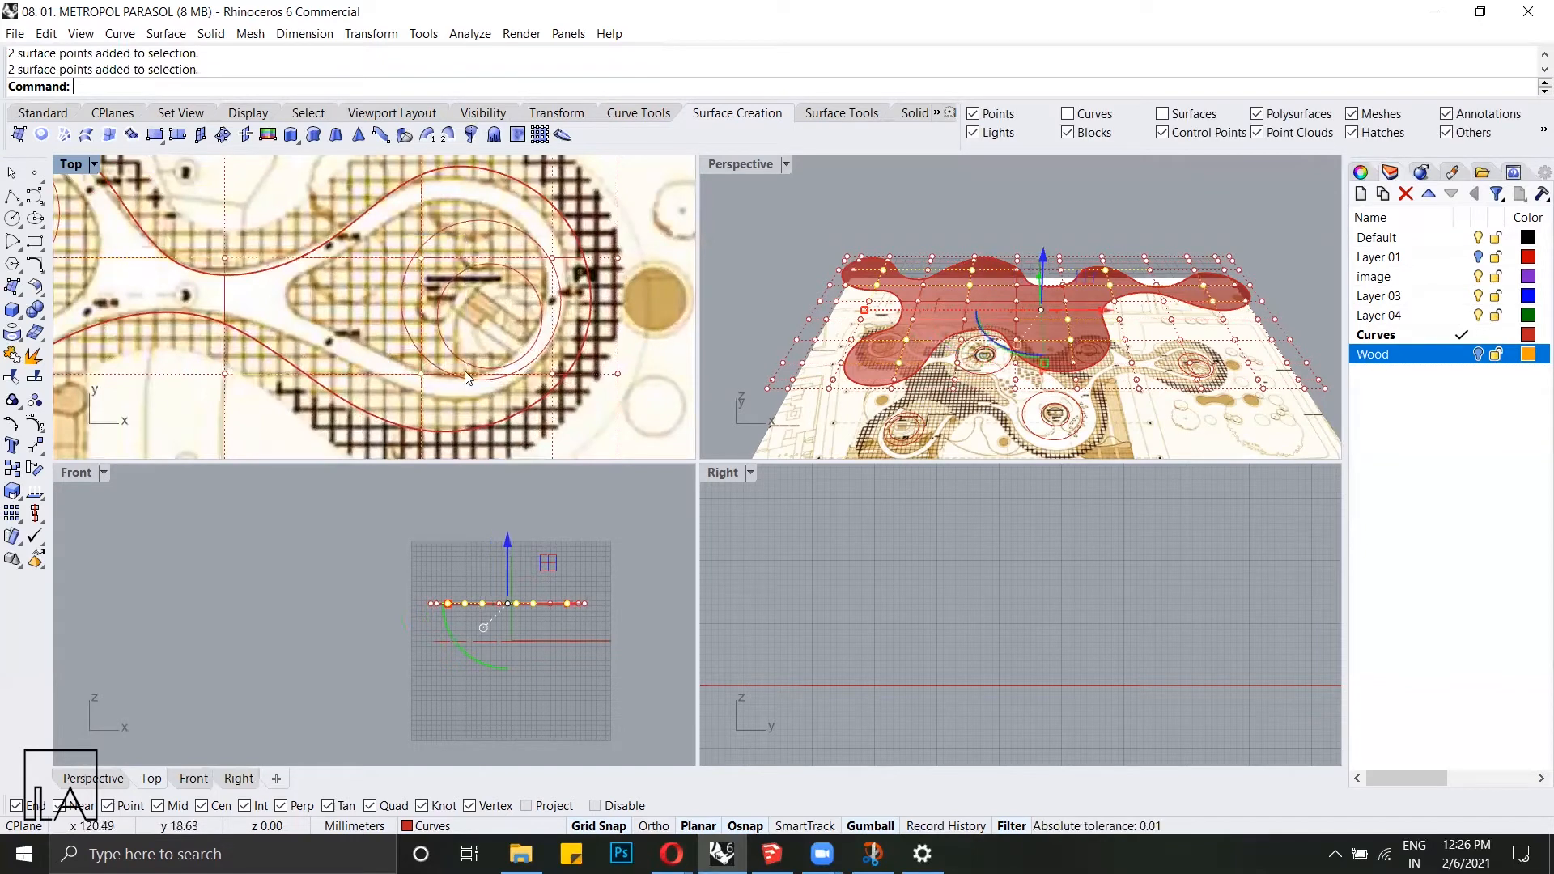
shift+drag(524, 247, 566, 275)
scroll(567, 275, down, 8)
Step: Add the single control point at the edge of the upper-middle parasol to the selection in the Top view
scroll(349, 278, up, 10)
scroll(349, 277, down, 5)
scroll(329, 251, up, 6)
scroll(390, 226, down, 8)
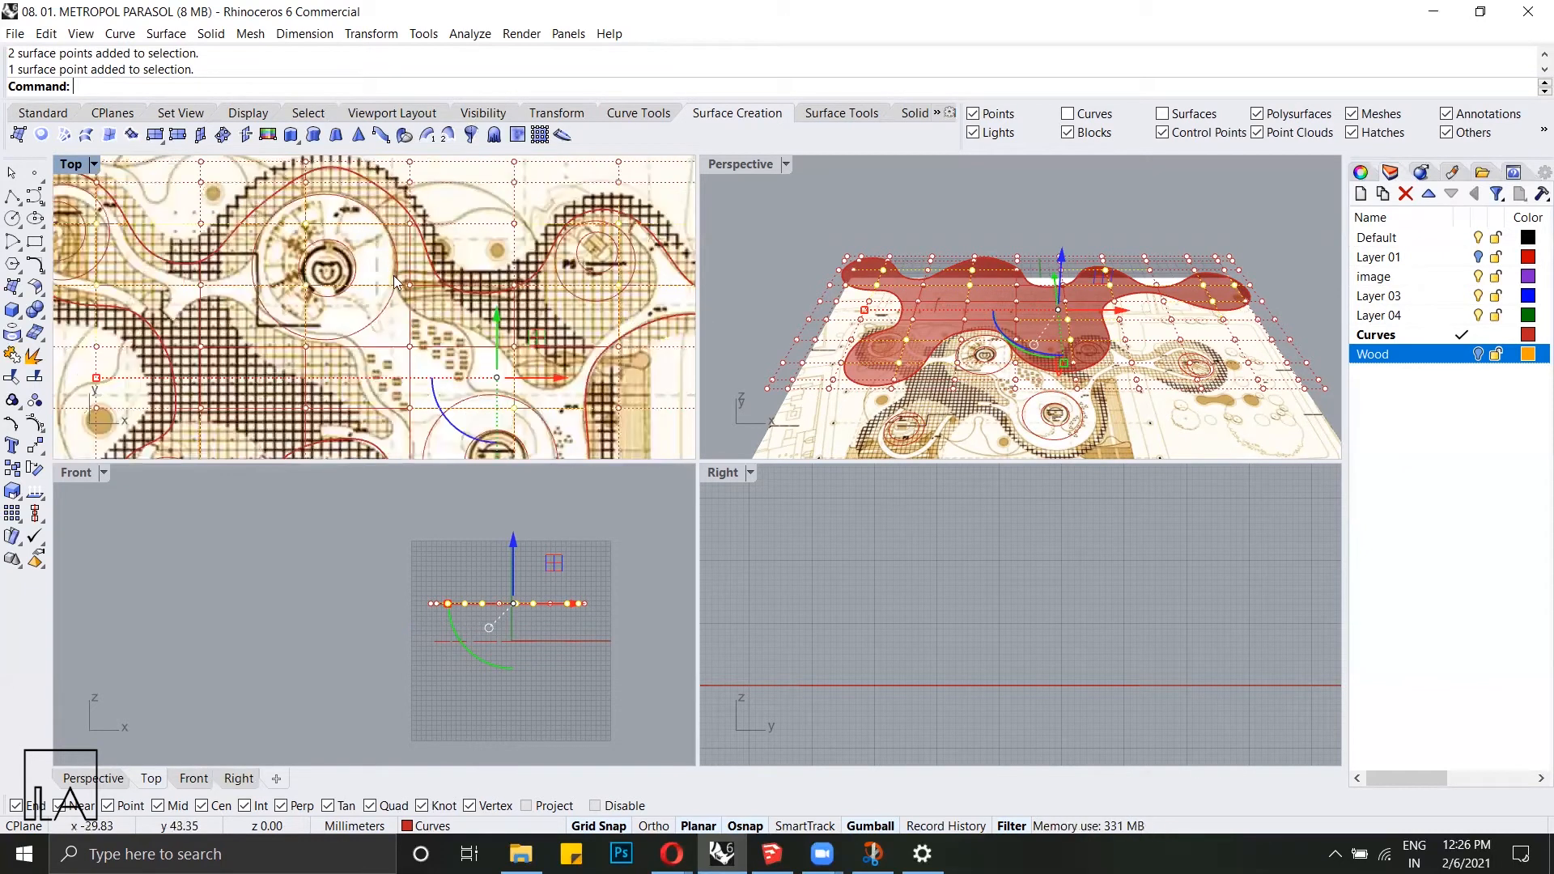
scroll(391, 275, up, 6)
shift+drag(403, 281, 441, 316)
scroll(284, 242, down, 8)
scroll(285, 247, down, 4)
scroll(427, 316, up, 8)
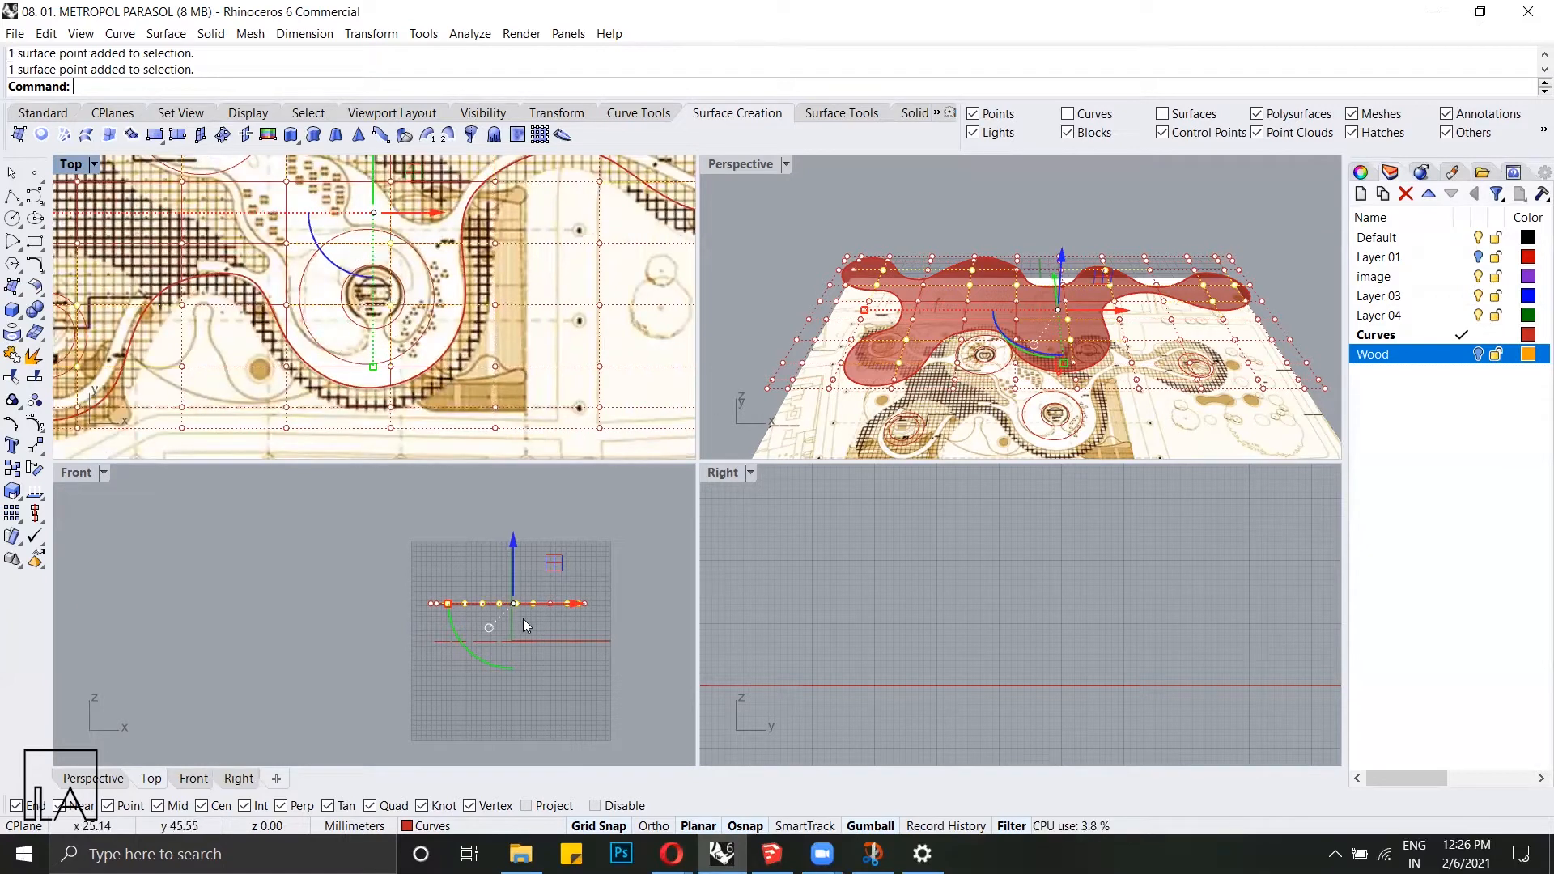
Step: Move the selected control points slightly down in the Front view to dip the canopy at the parasols, and clear the selection
scroll(523, 619, up, 6)
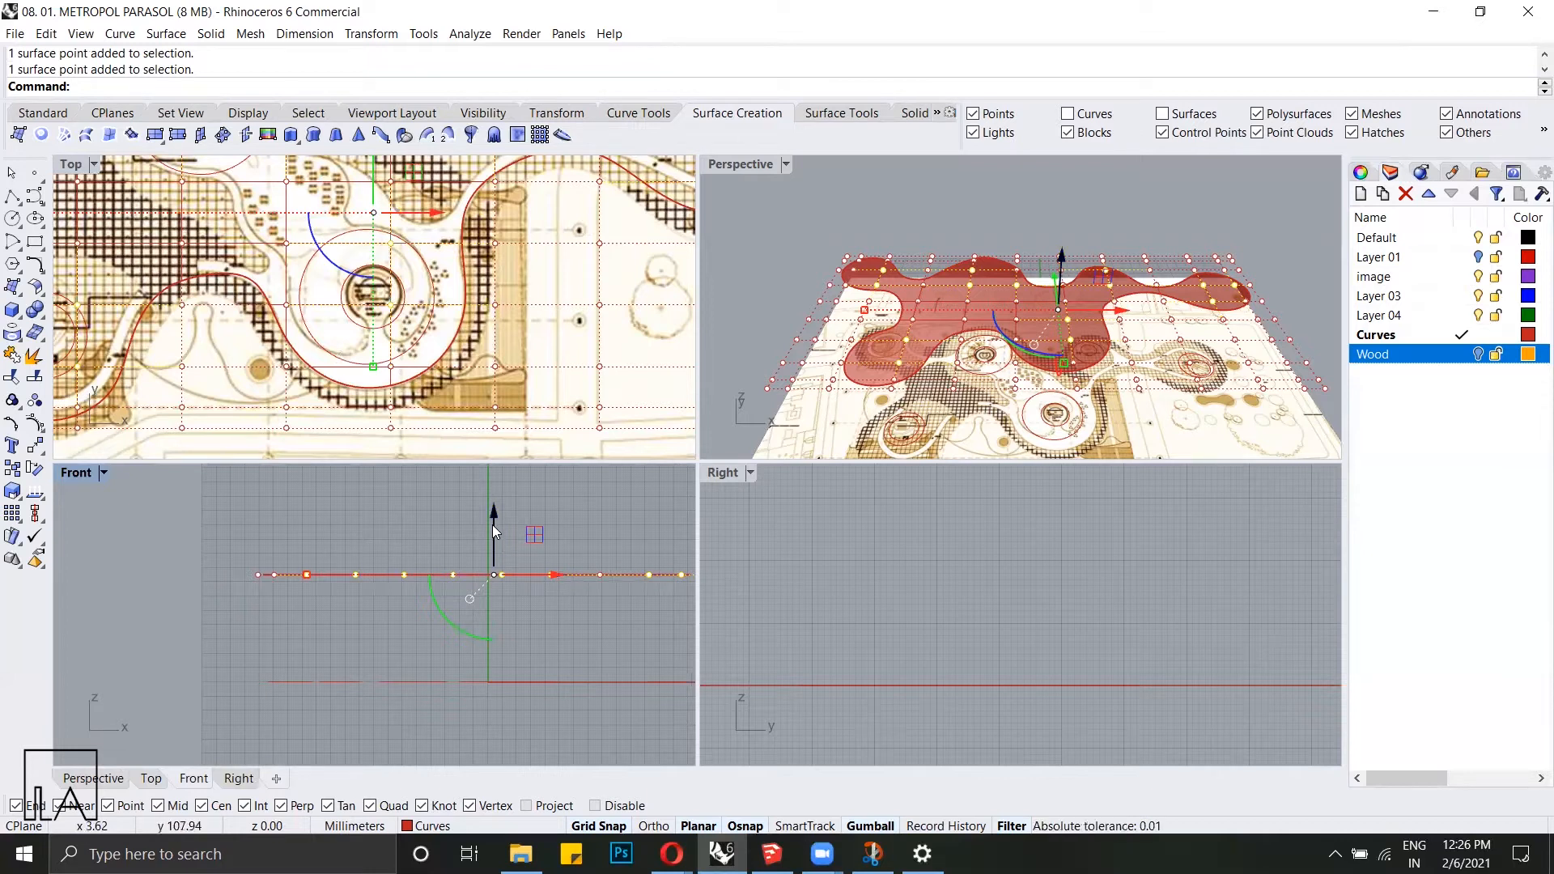
drag(492, 523, 495, 539)
click(577, 531)
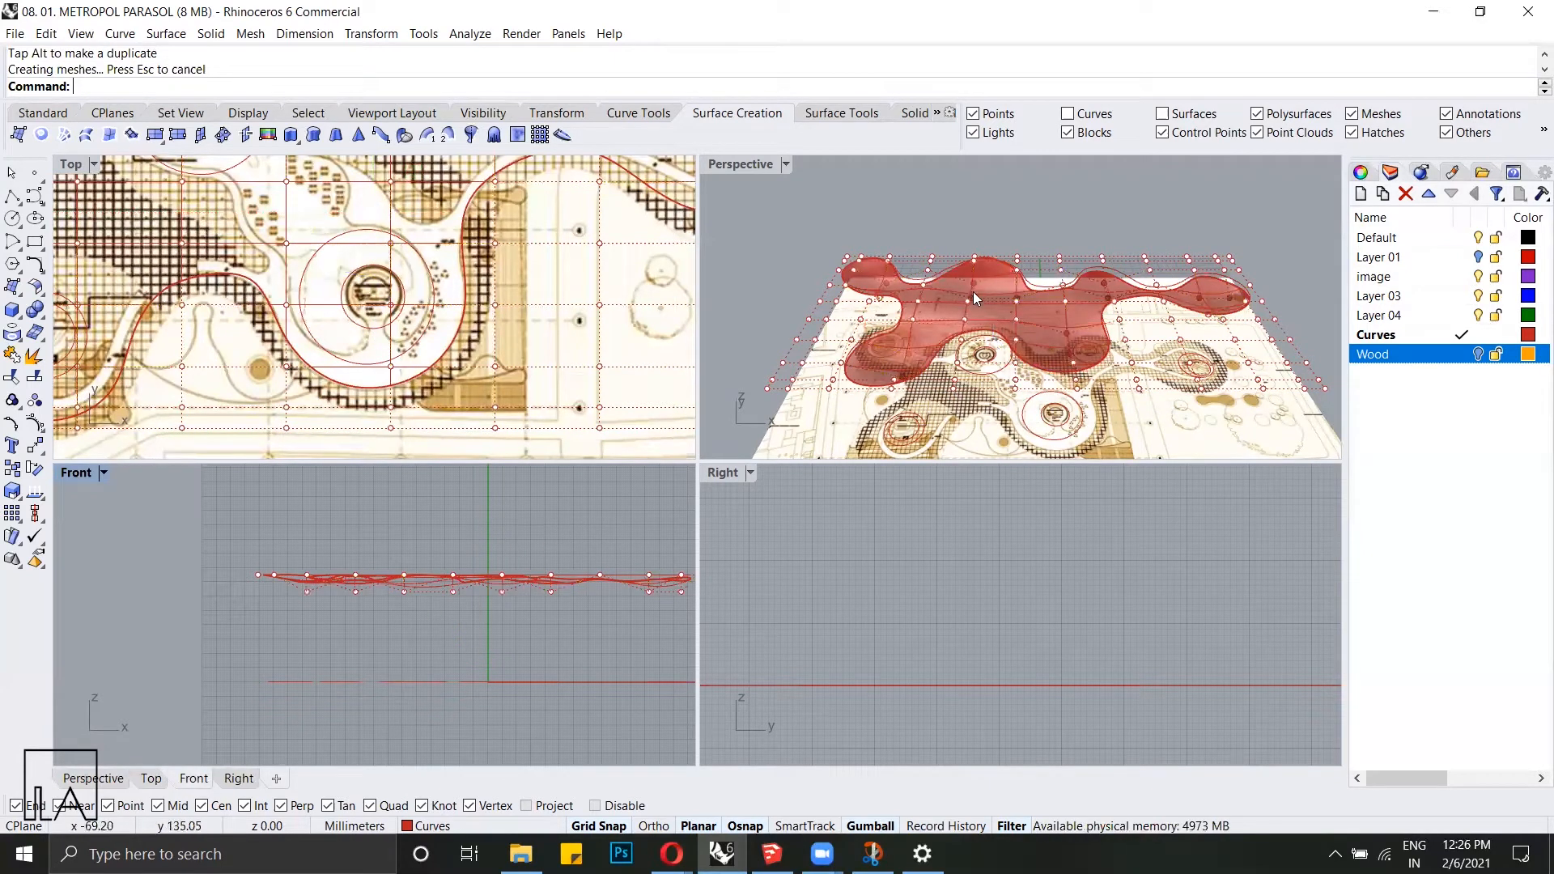
Step: Hide the canopy surface's control points and inspect its curvature in the Perspective view
mouse_move(1024, 332)
right_down()
mouse_move(1053, 356)
mouse_move(1007, 329)
right_up()
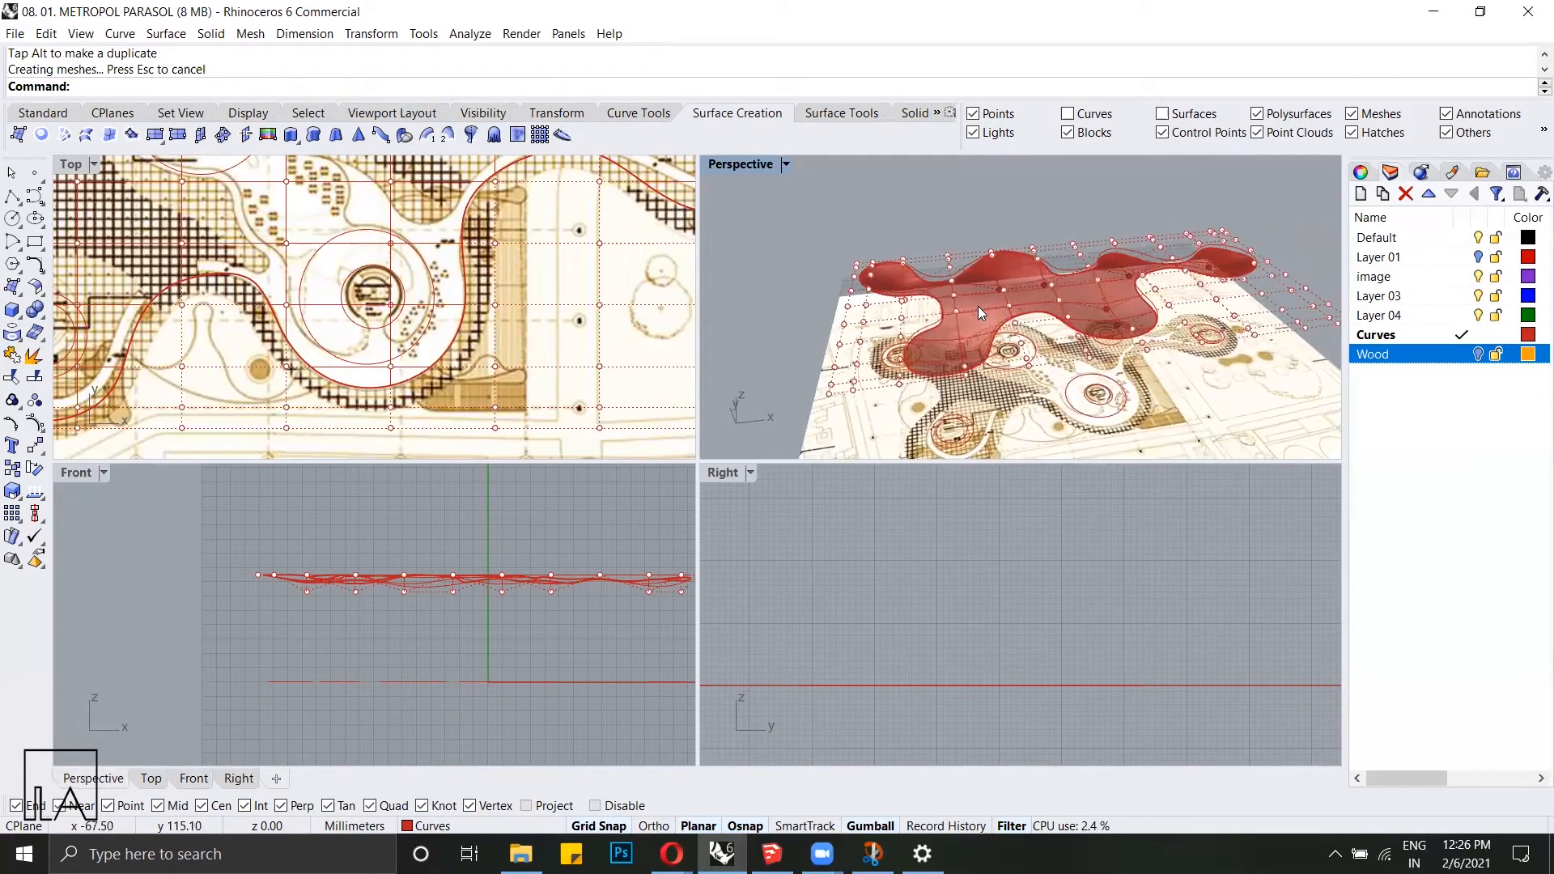
key(F11)
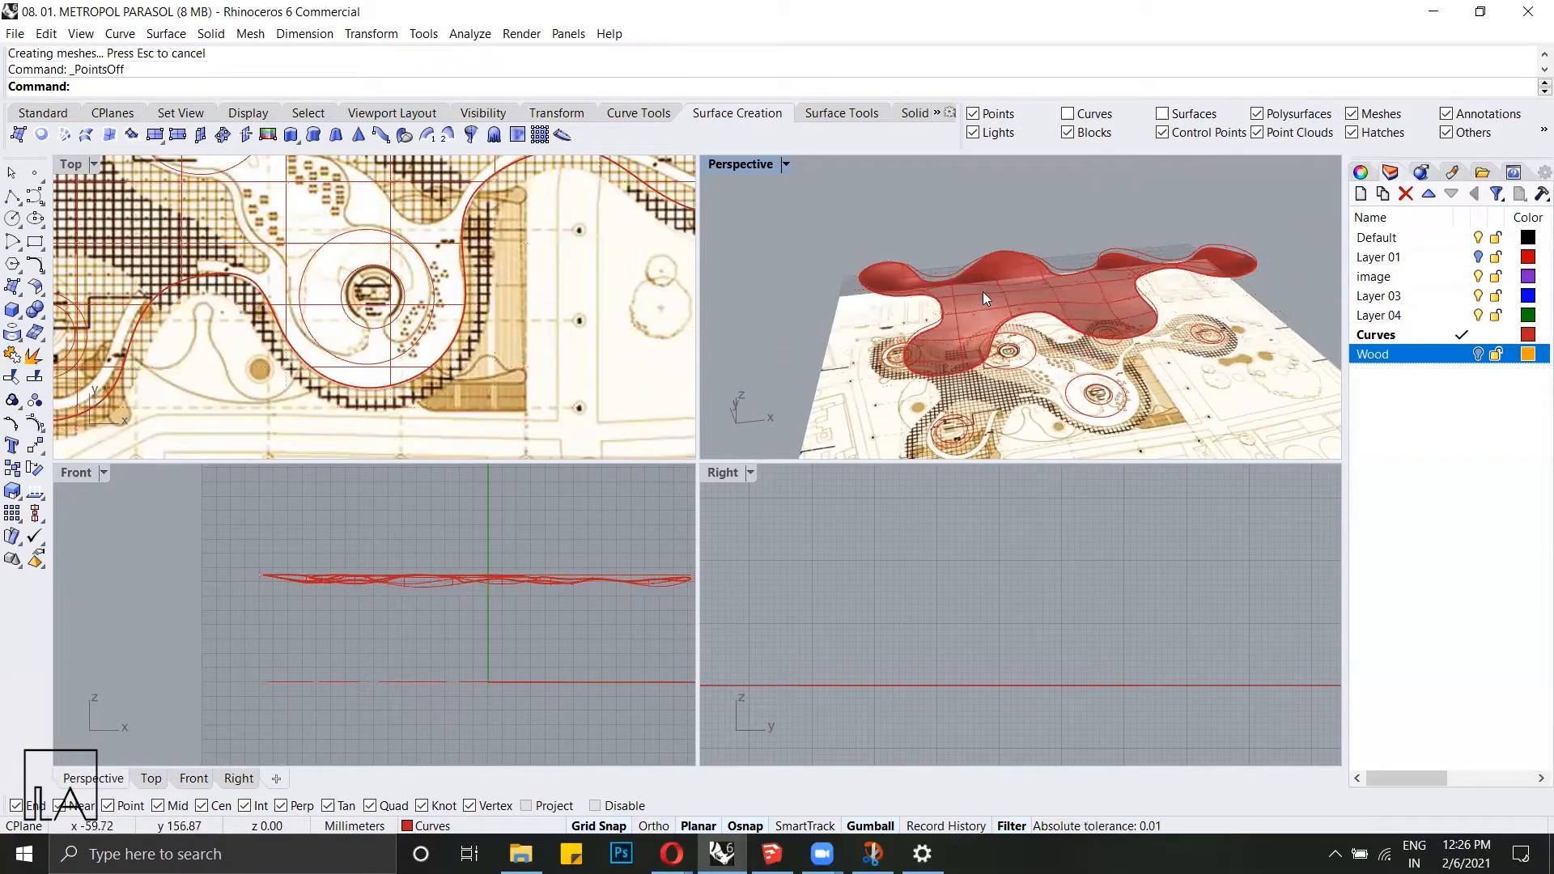
right_drag(982, 291, 1028, 288)
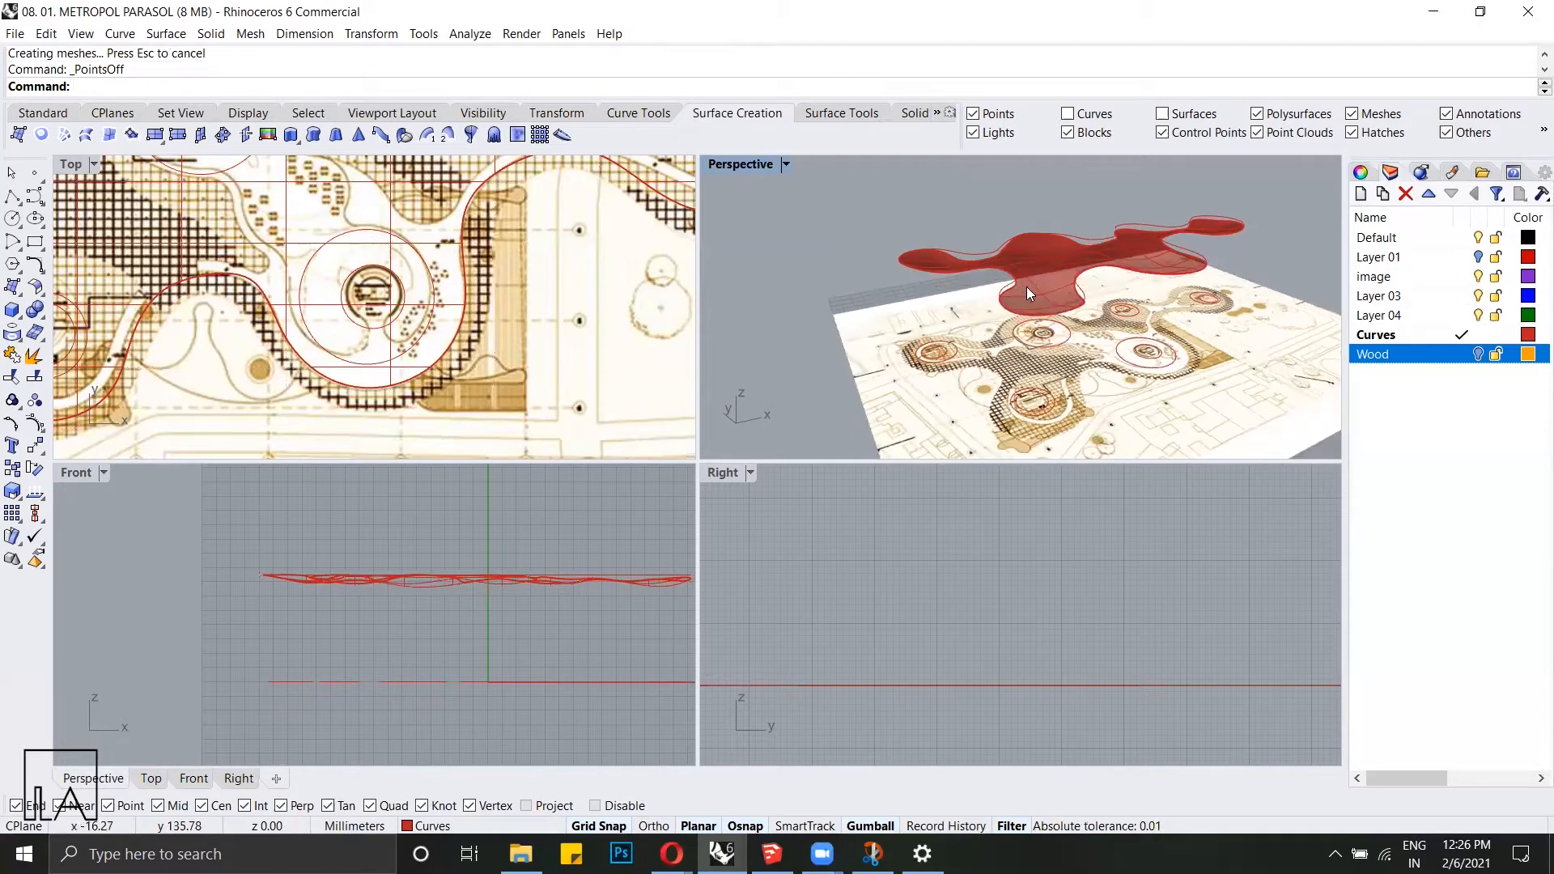
scroll(1044, 284, up, 6)
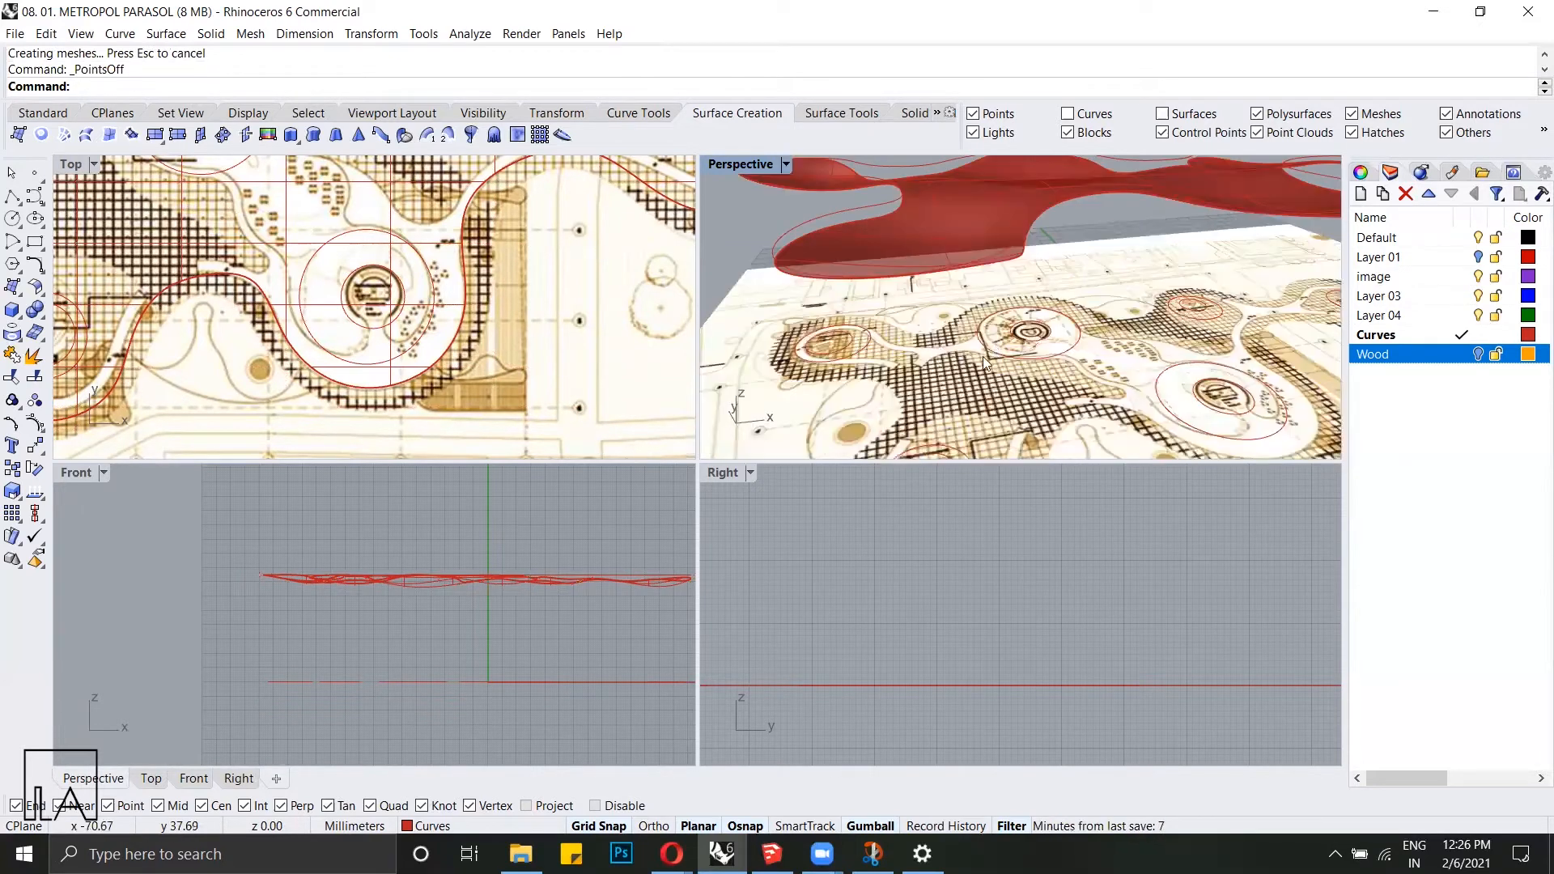
scroll(967, 369, down, 6)
scroll(957, 396, up, 2)
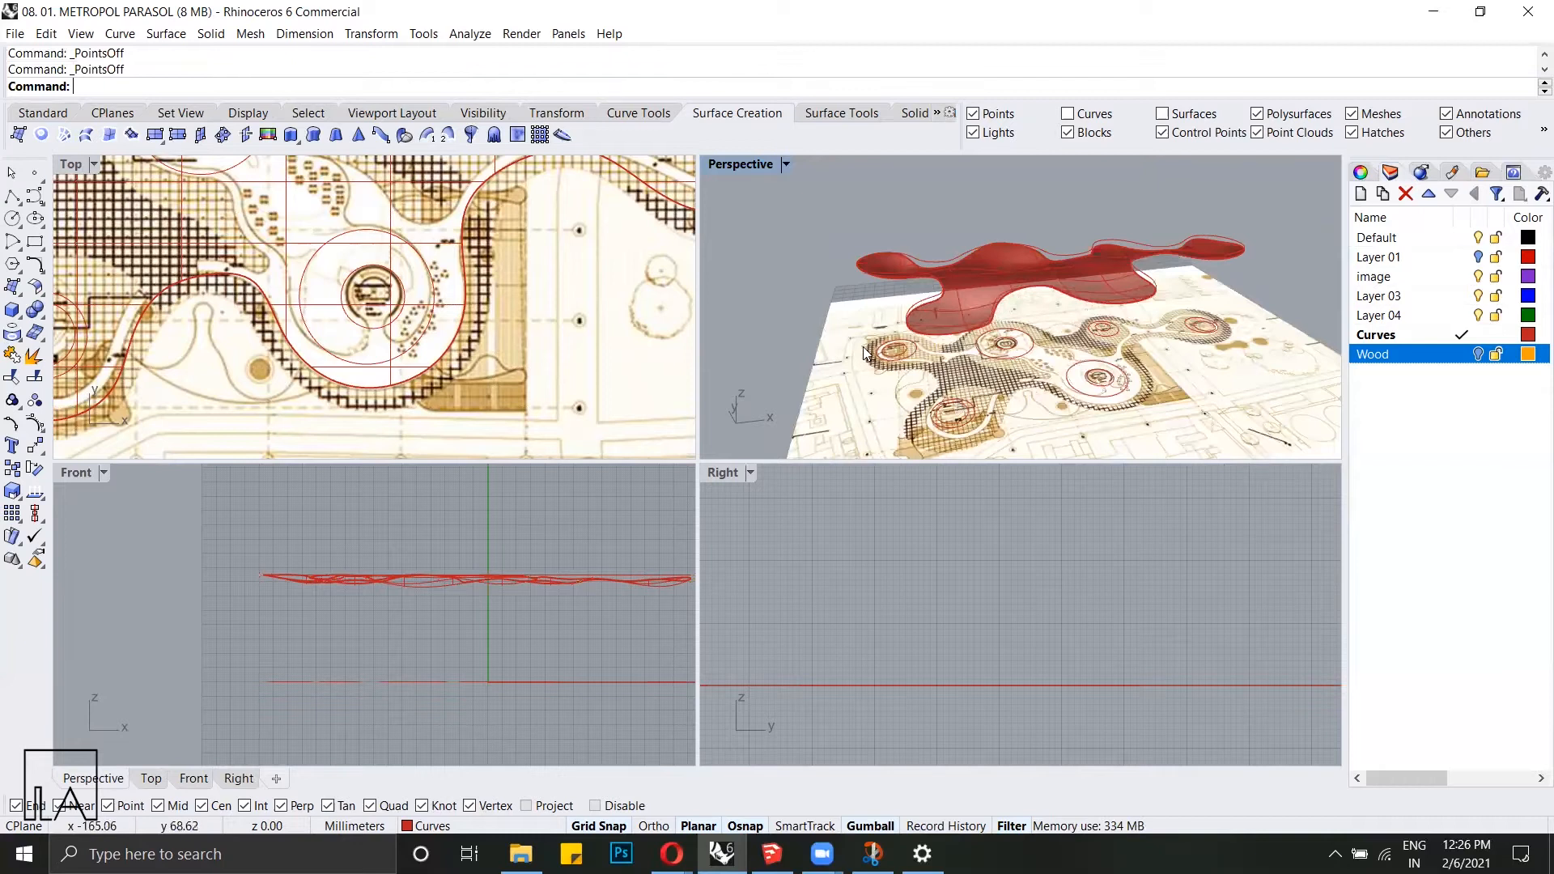
Step: Examine the shaped canopy and the parasol circles on the plan below it from several angles in the Perspective view
scroll(846, 371, up, 7)
right_drag(910, 369, 960, 368)
scroll(1058, 379, down, 4)
text(Aaaaa)
right_drag(1083, 379, 1019, 349)
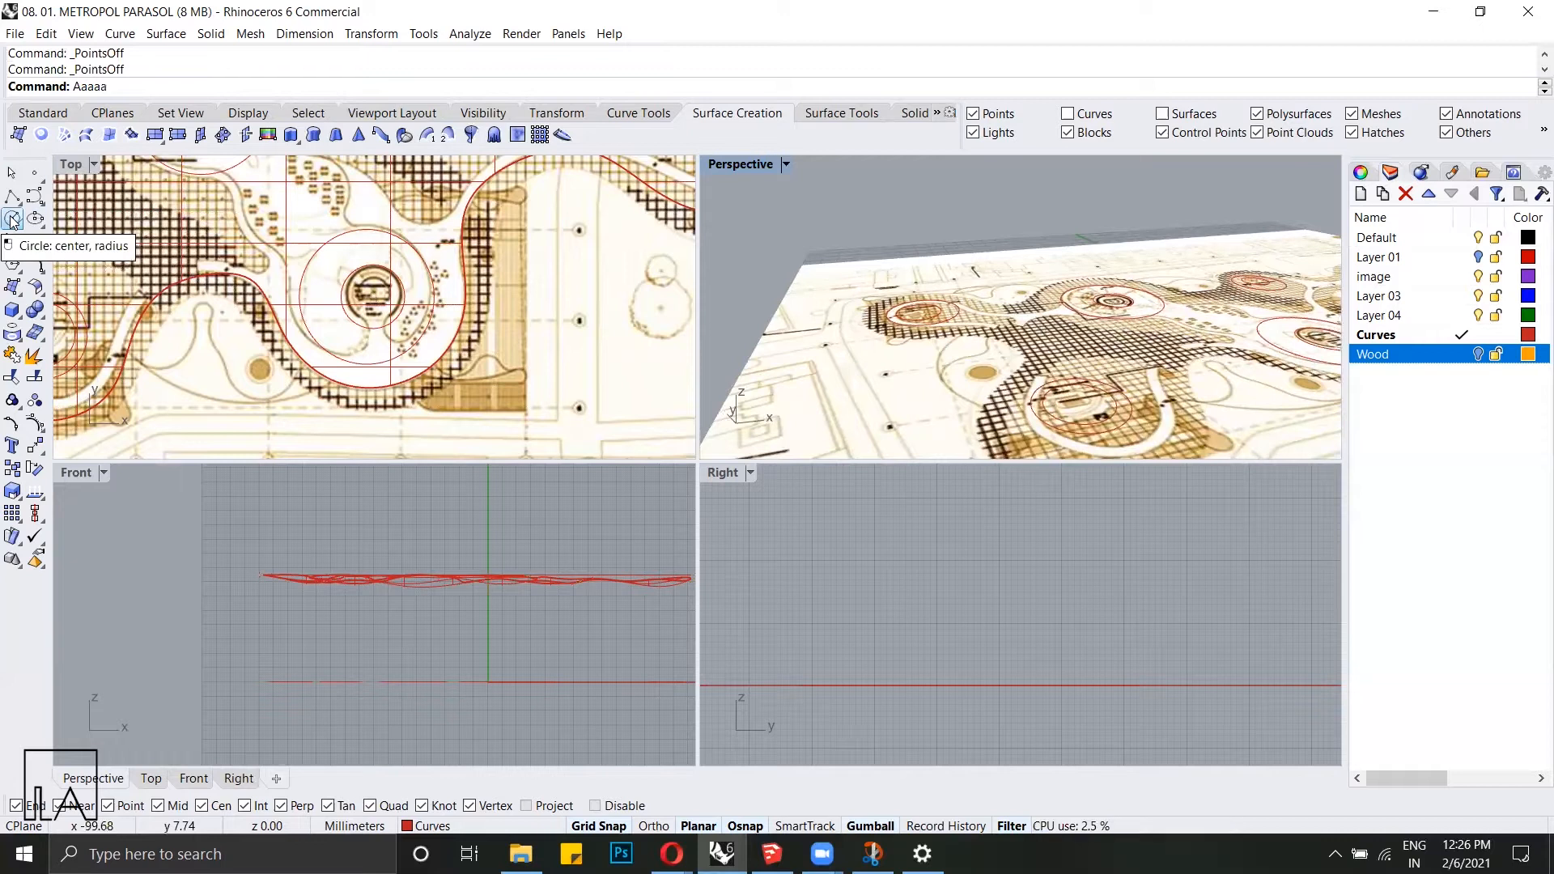
right_drag(889, 318, 864, 298)
scroll(861, 304, up, 2)
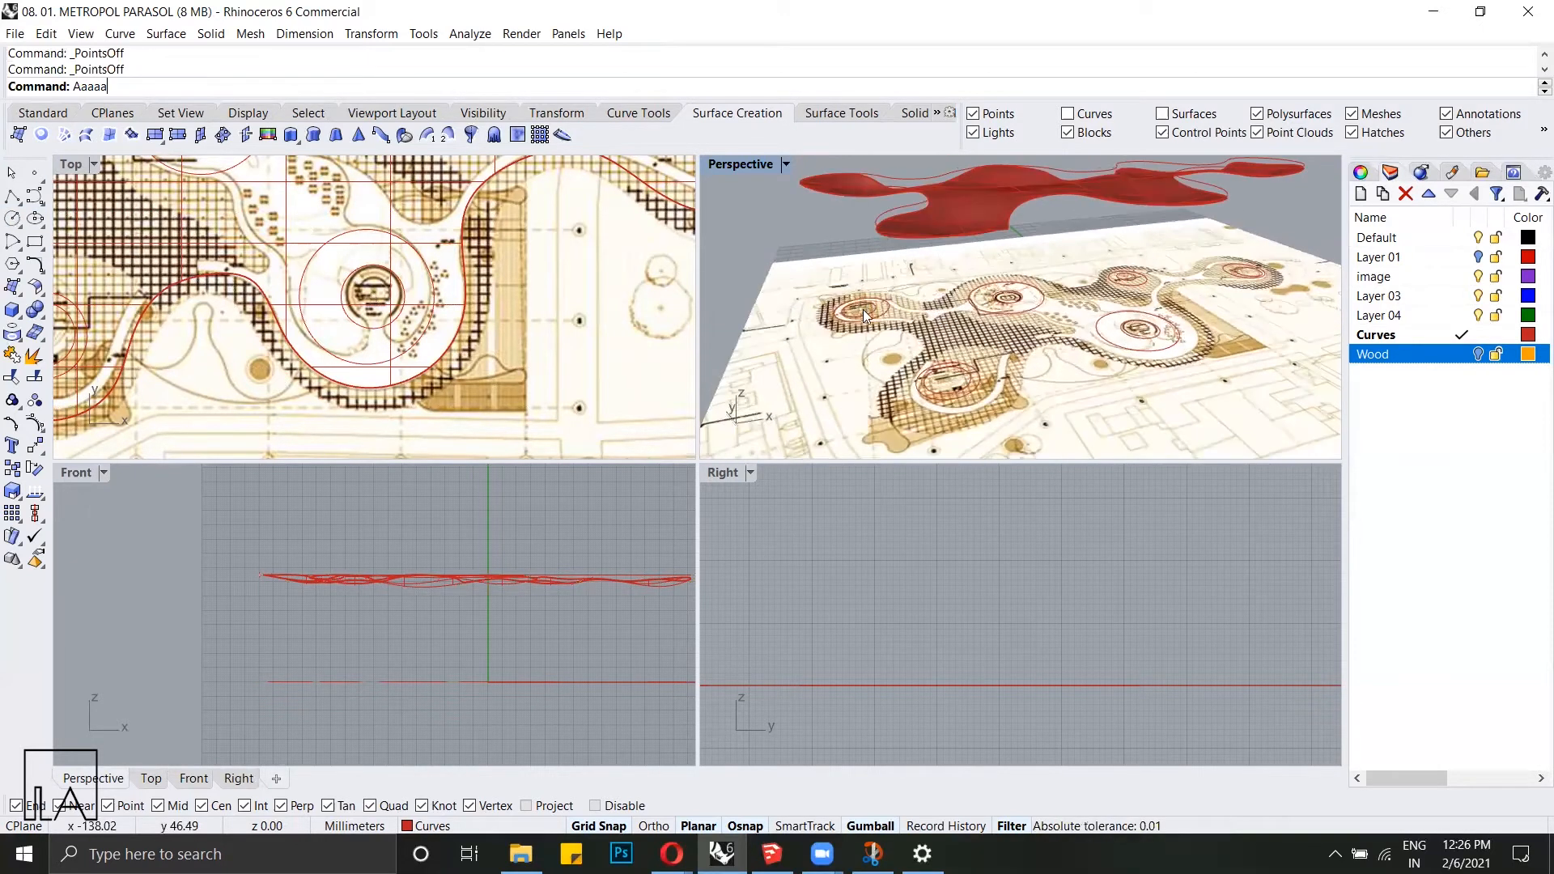
scroll(865, 324, up, 2)
scroll(952, 400, down, 5)
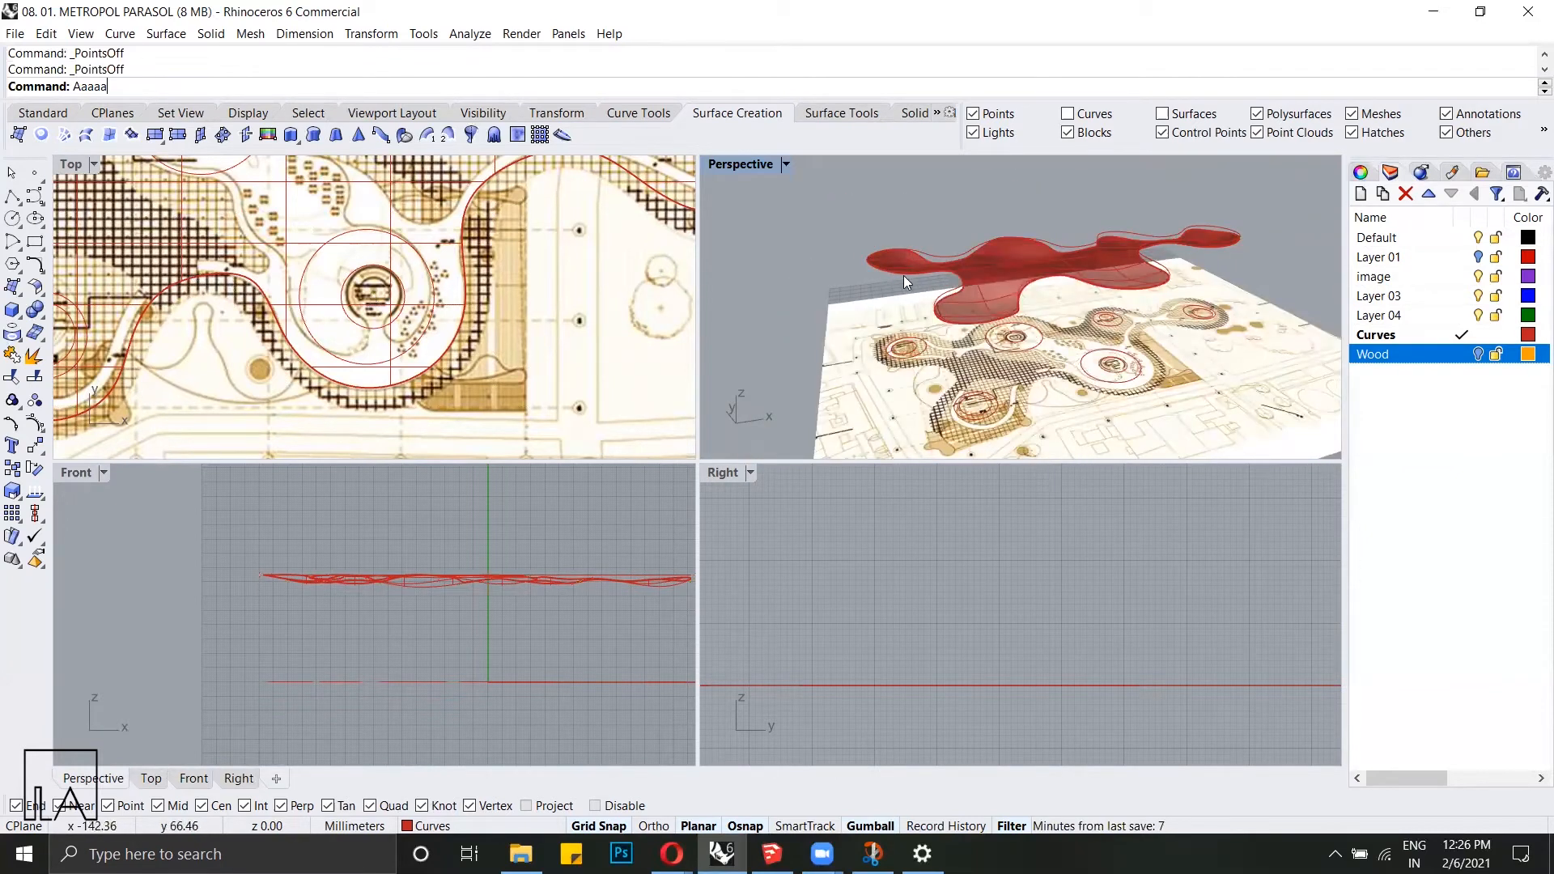
scroll(915, 340, up, 2)
right_drag(1057, 279, 989, 409)
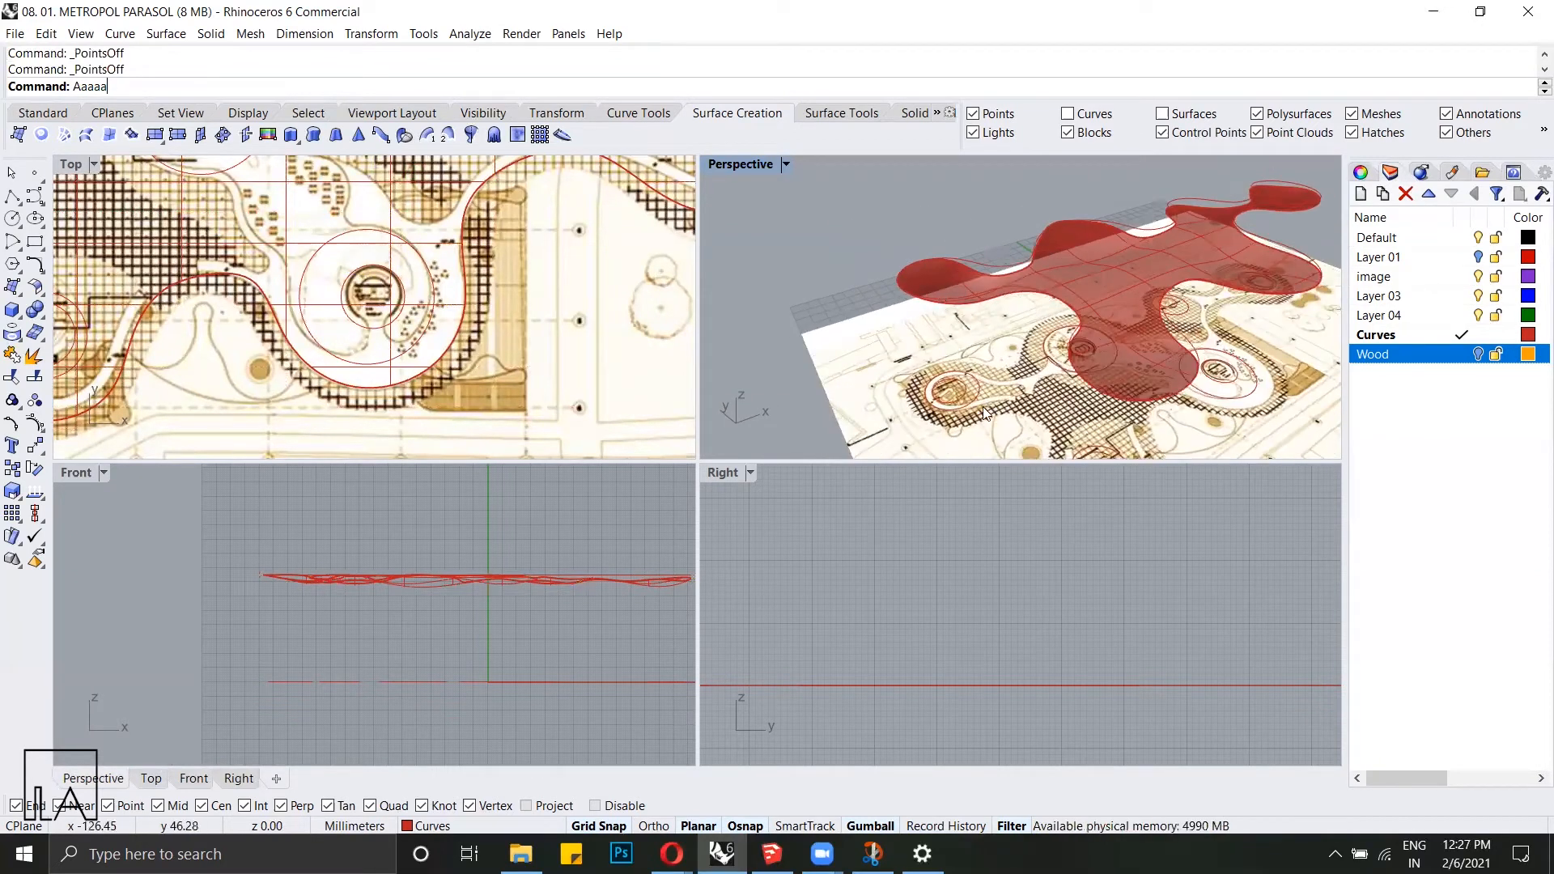
text(Aaaaat)
key(Escape)
Step: Start Trim and pick the parasol circles on the plan as the cutting objects
text(trim)
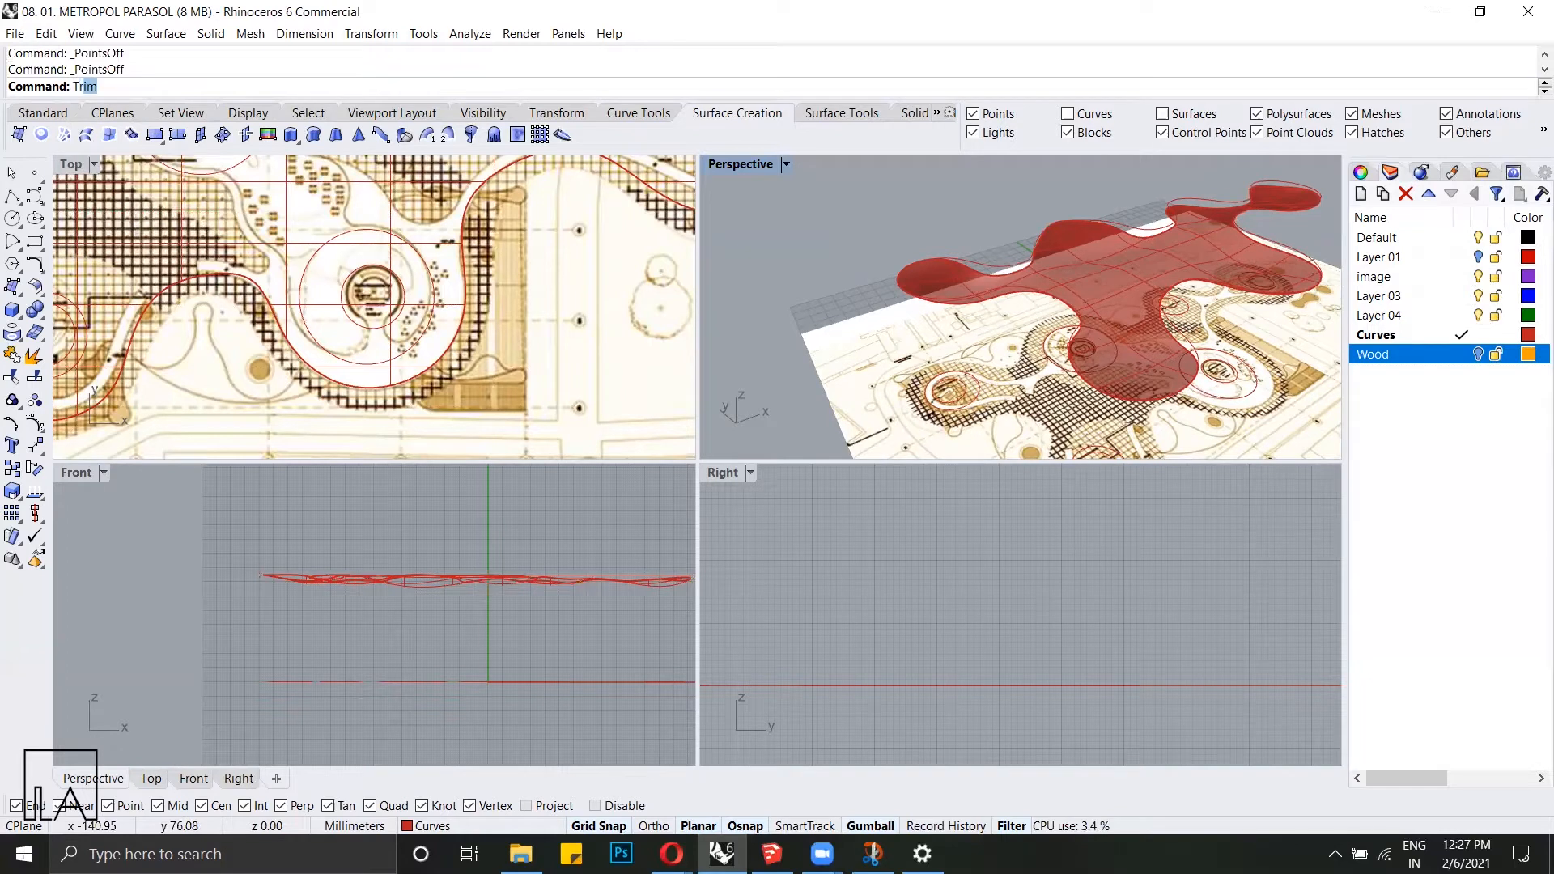
key(Return)
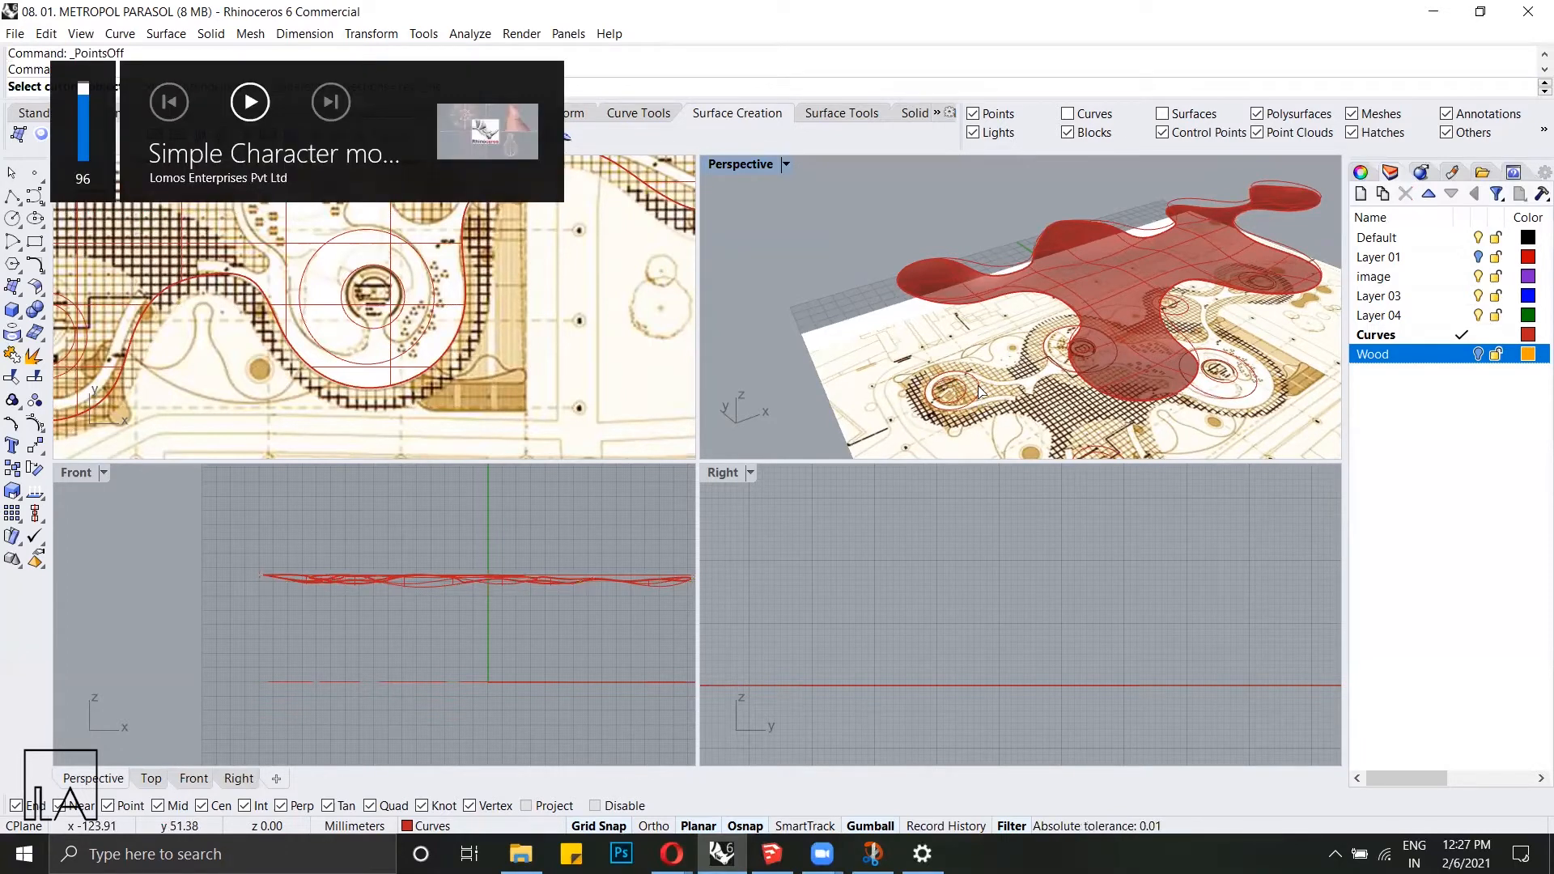
scroll(977, 391, up, 5)
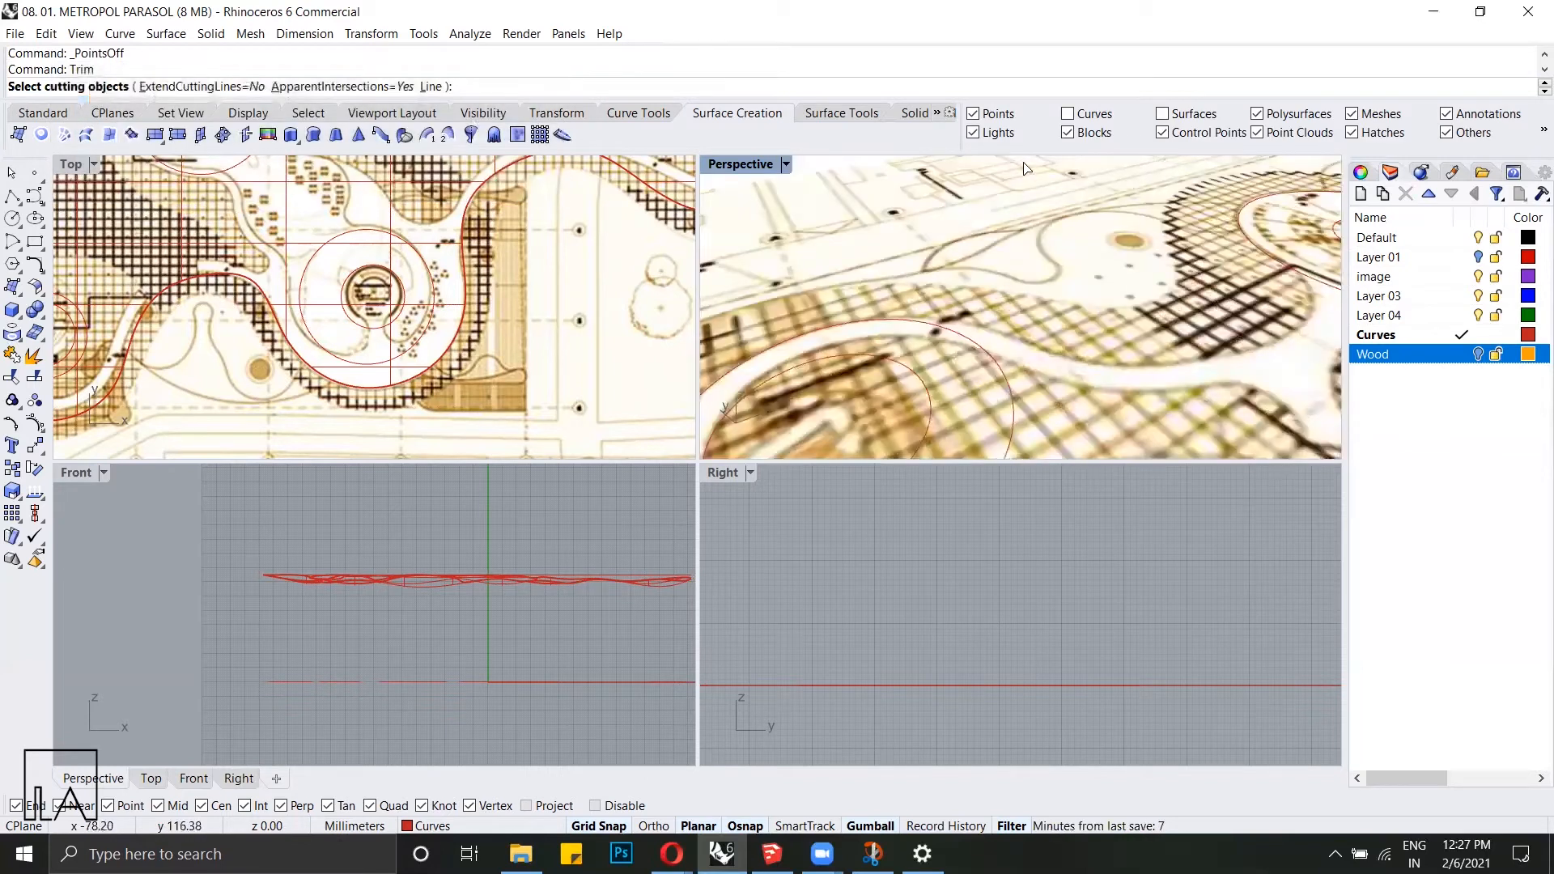
scroll(889, 281, down, 5)
click(921, 306)
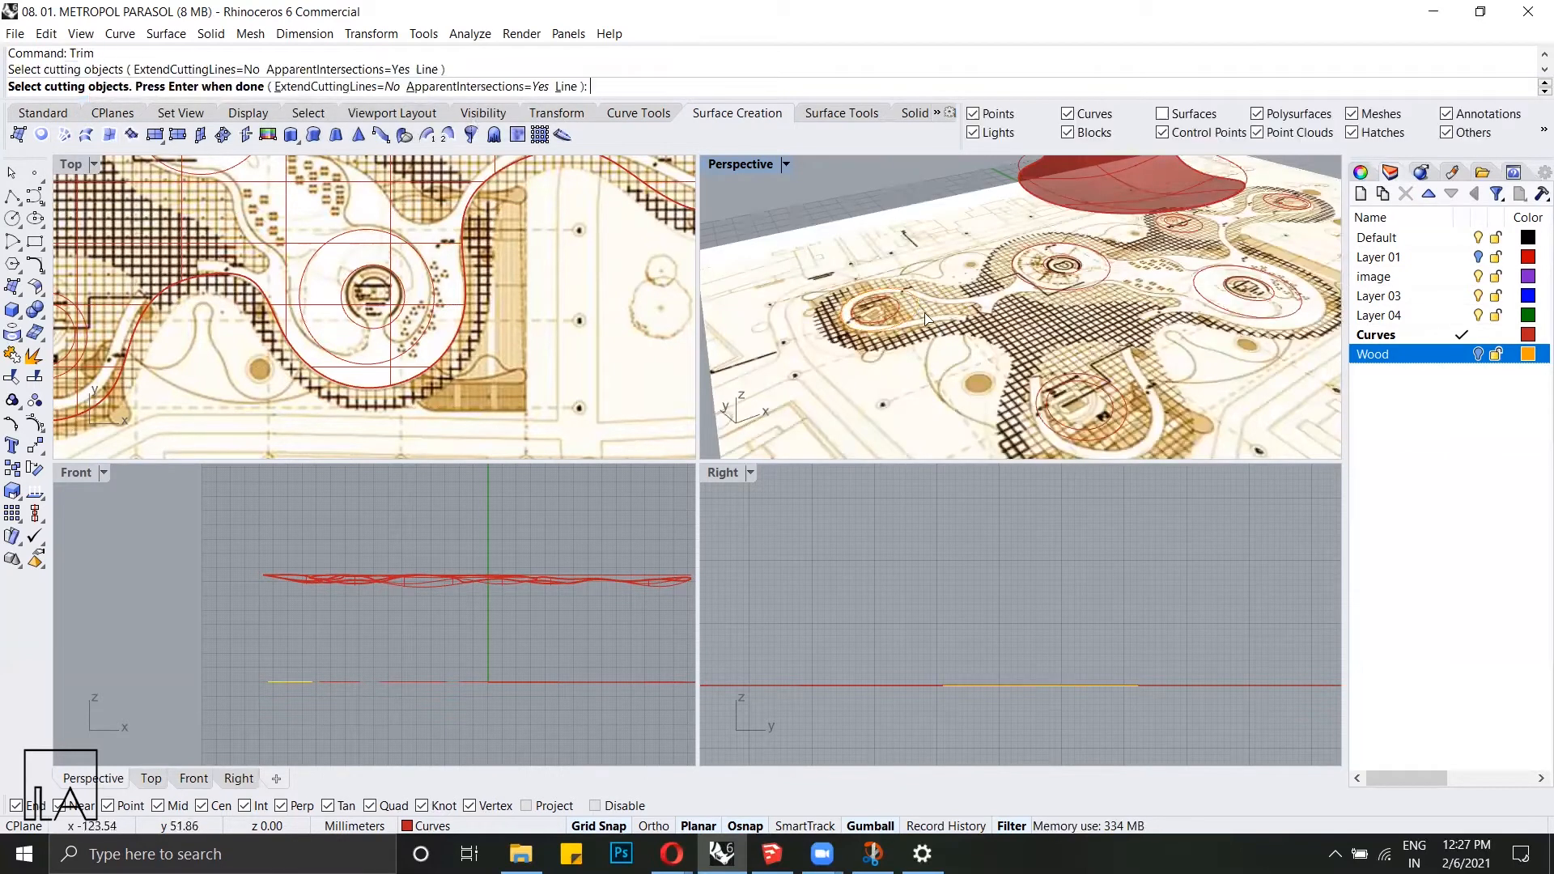
click(1125, 396)
click(1245, 322)
scroll(862, 353, down, 5)
scroll(1012, 290, up, 5)
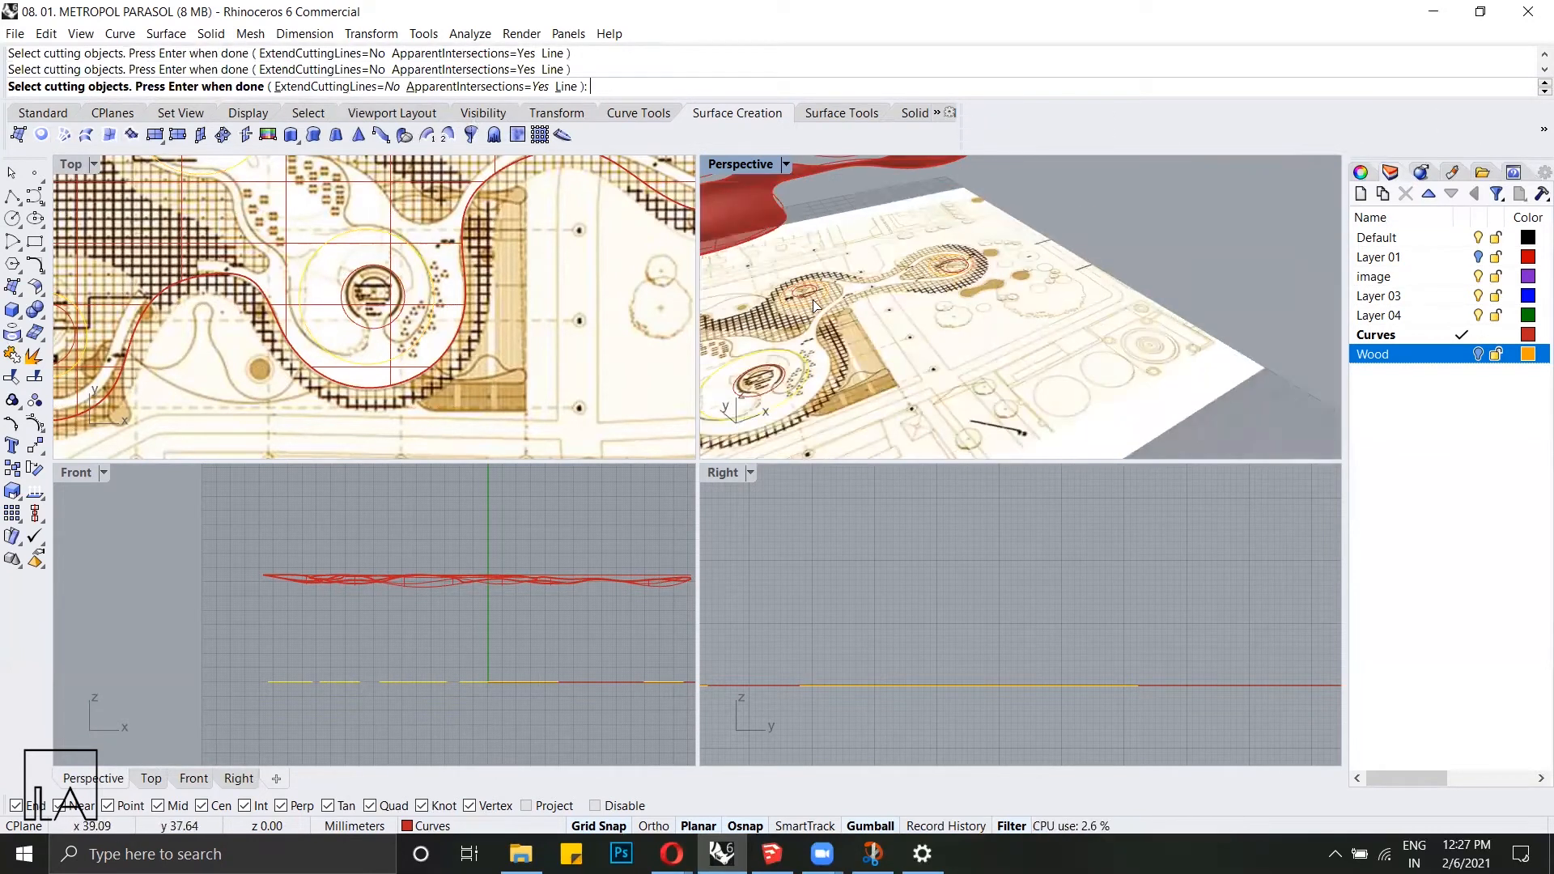
scroll(943, 379, down, 5)
scroll(801, 392, up, 3)
key(Return)
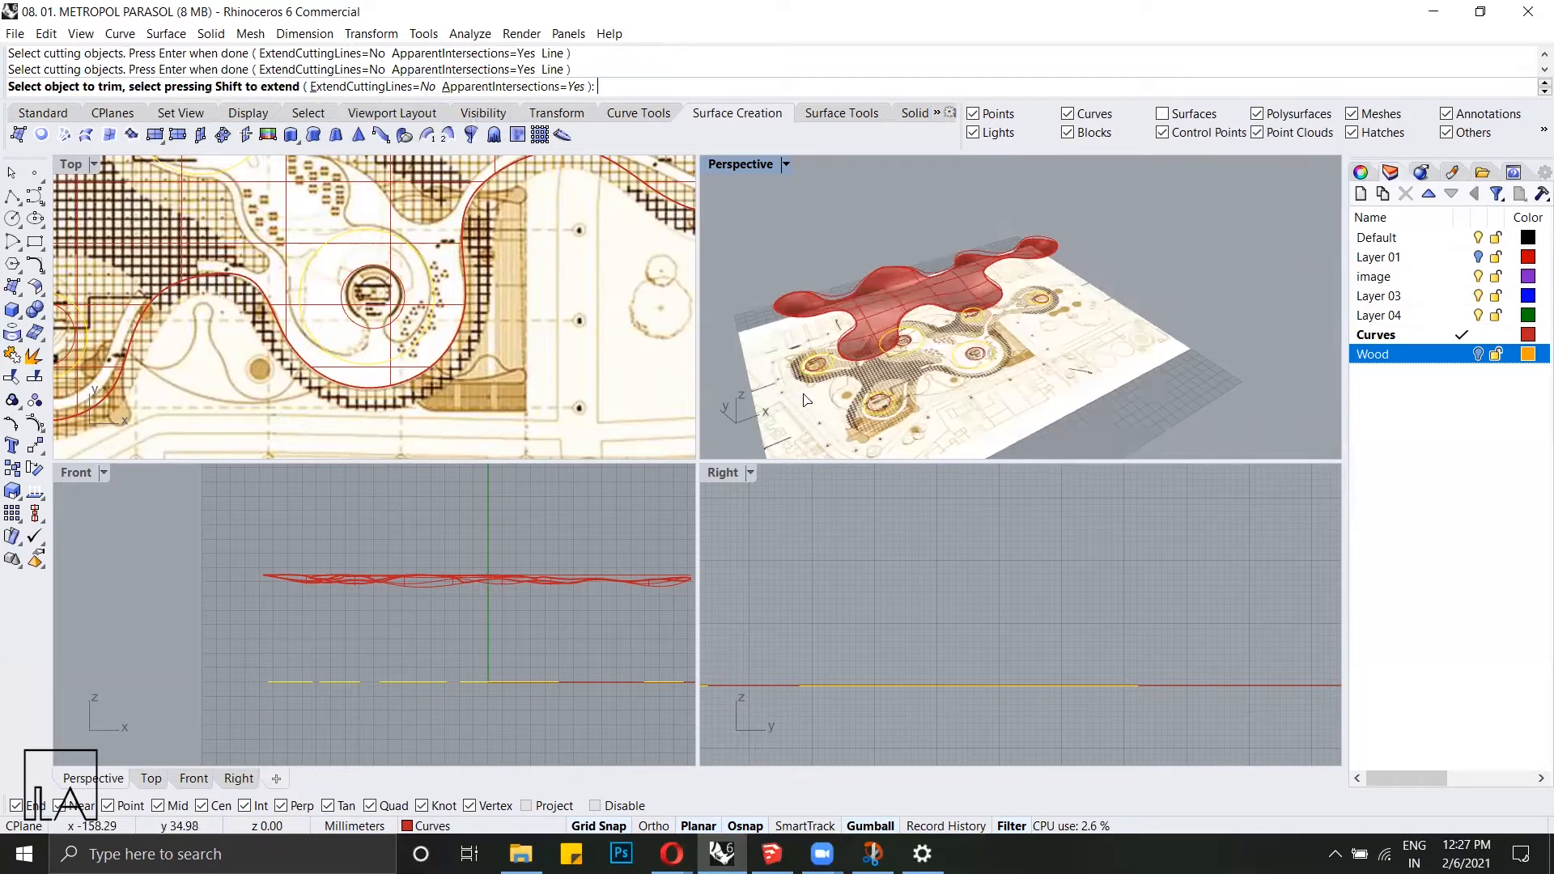
Step: Trim away the canopy surface inside the large lower-middle parasol circle in the Top view
scroll(803, 320, up, 5)
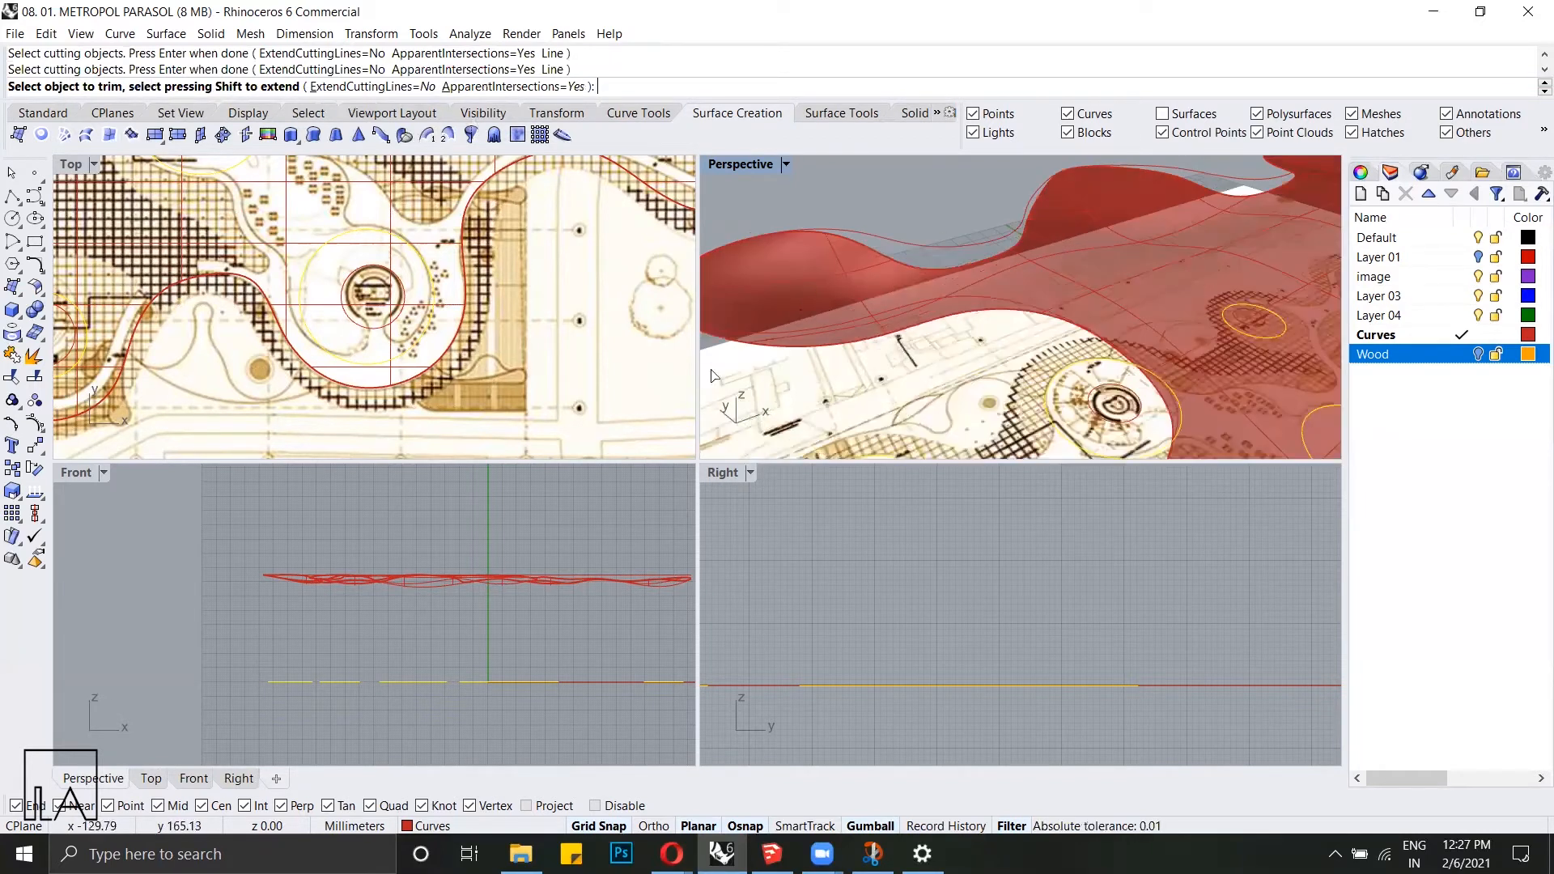
scroll(348, 299, up, 3)
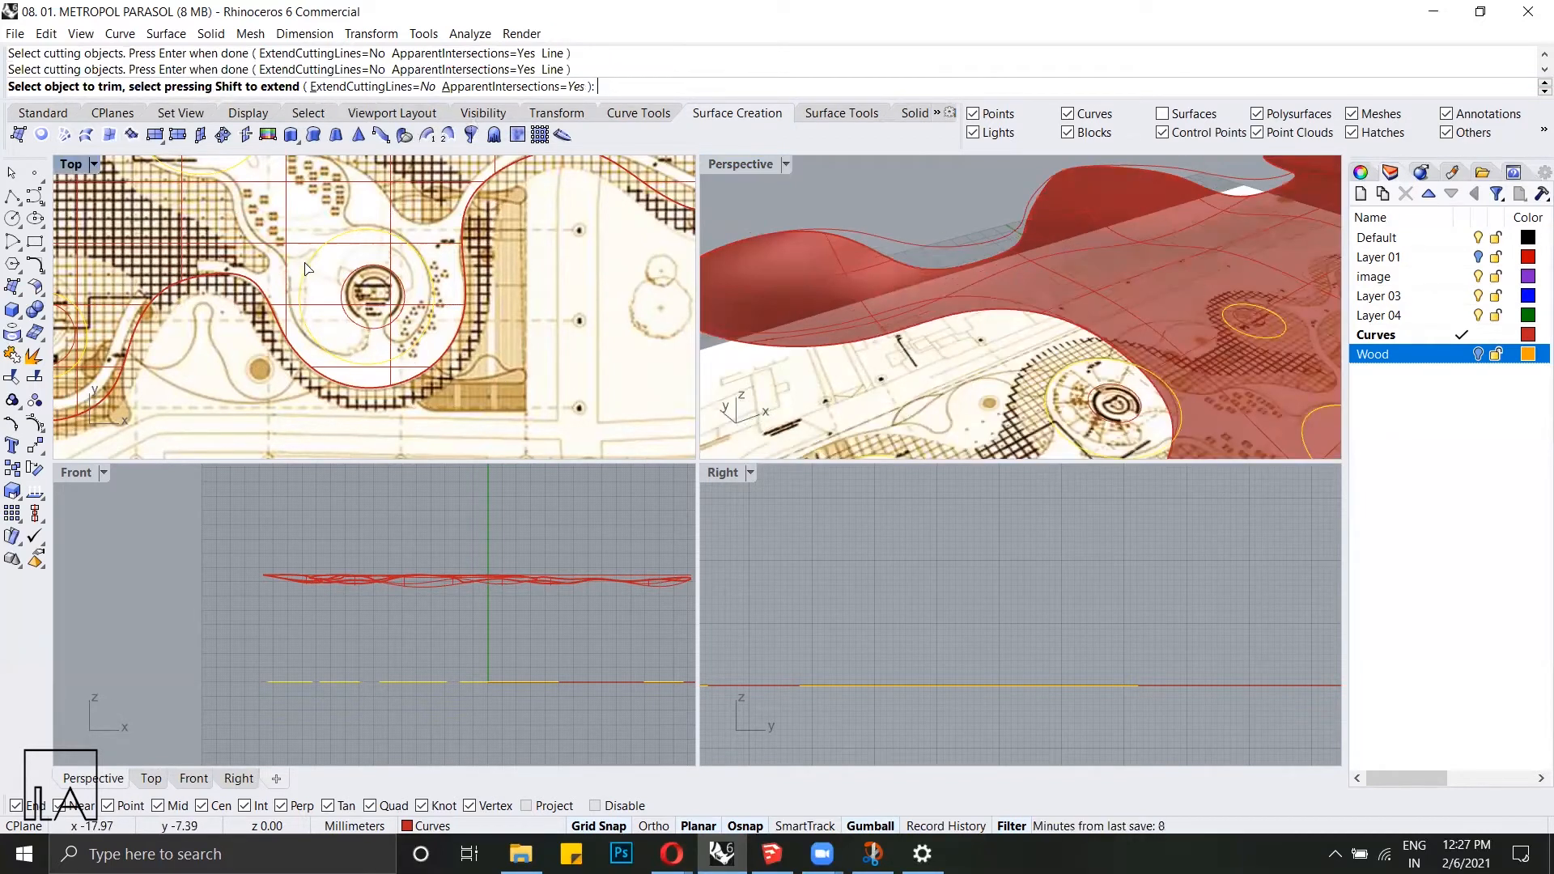
scroll(405, 241, up, 2)
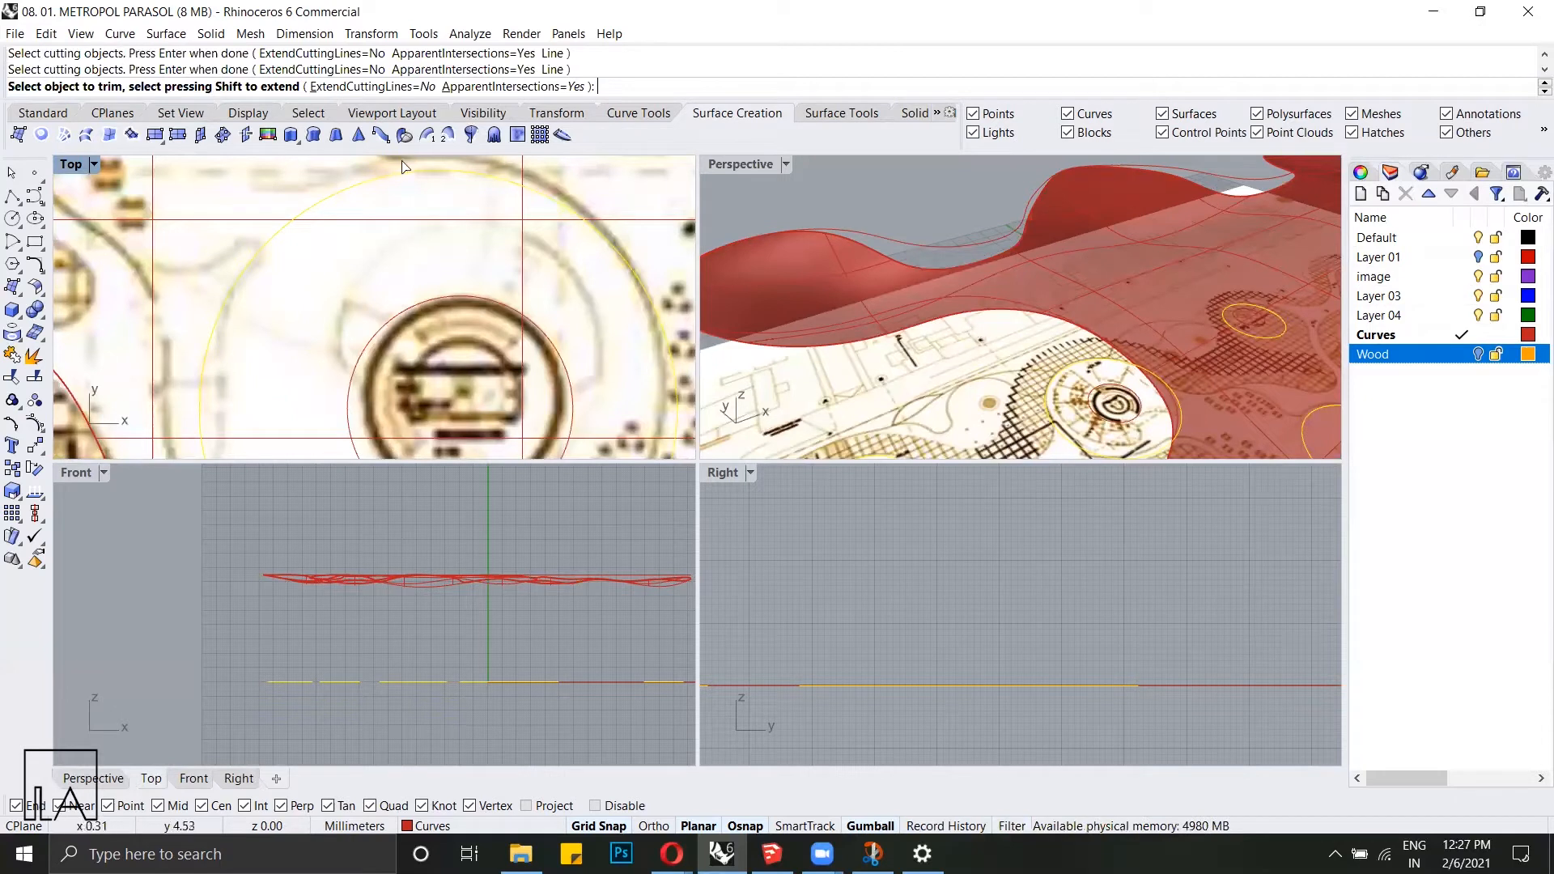
click(379, 222)
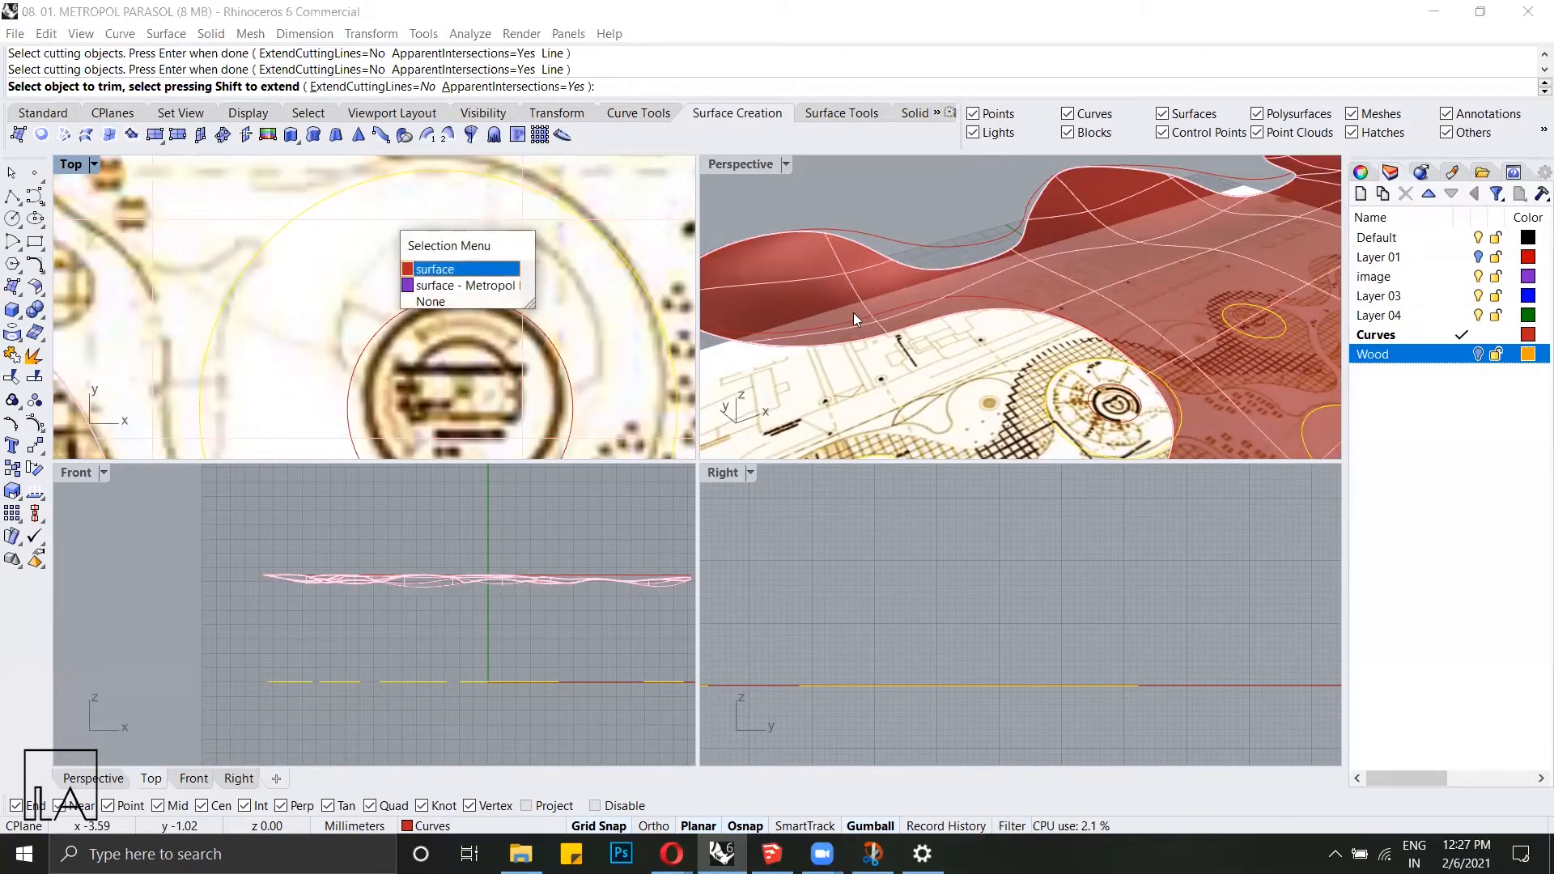
click(465, 269)
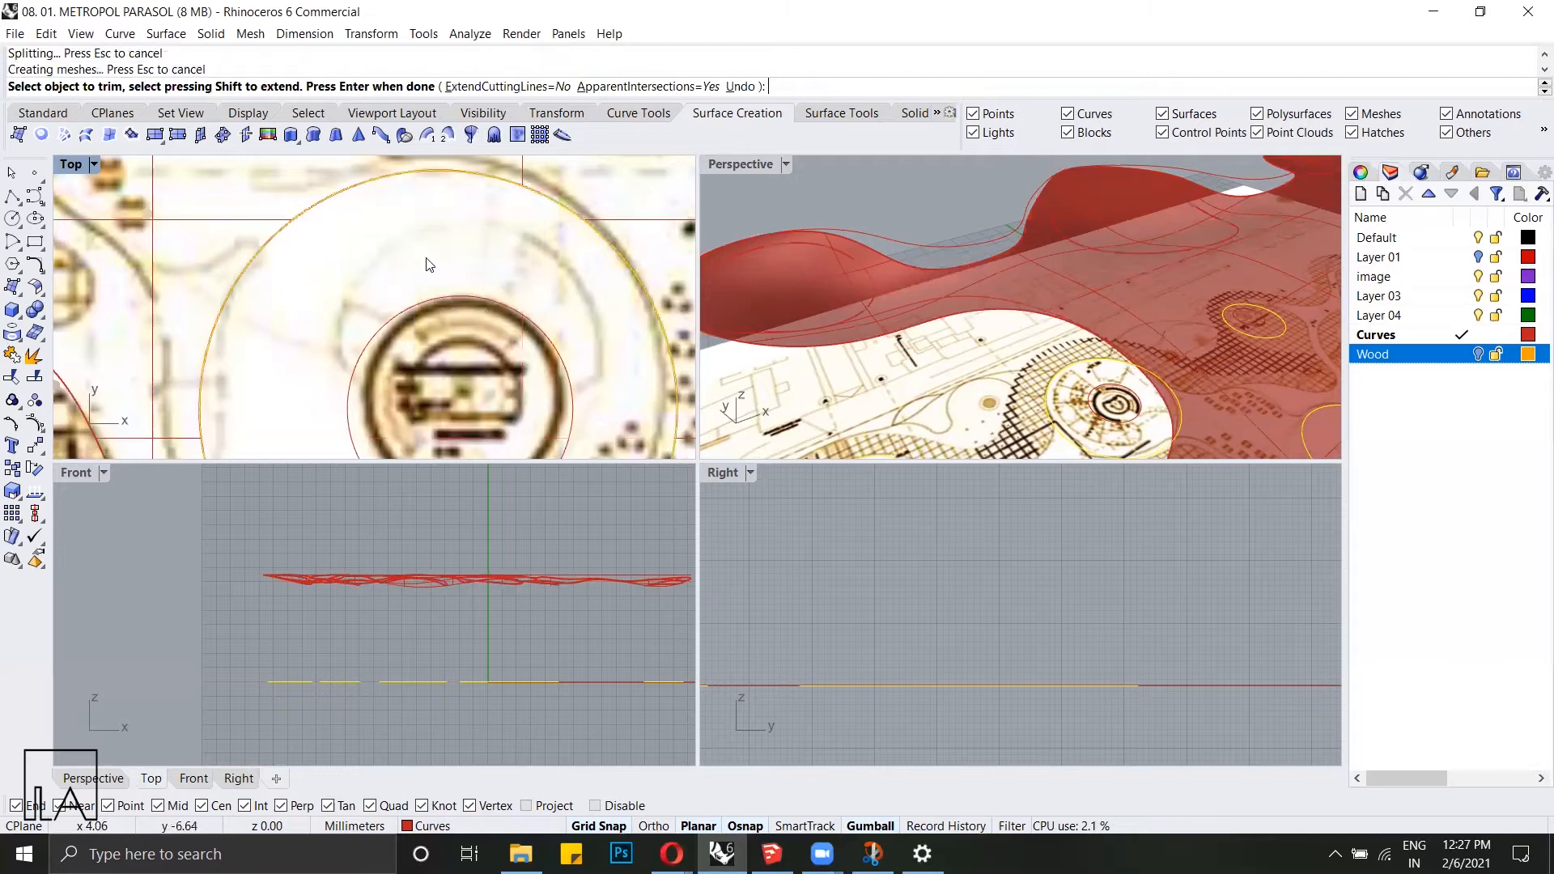
scroll(424, 255, down, 5)
scroll(1088, 289, down, 6)
scroll(1143, 291, up, 8)
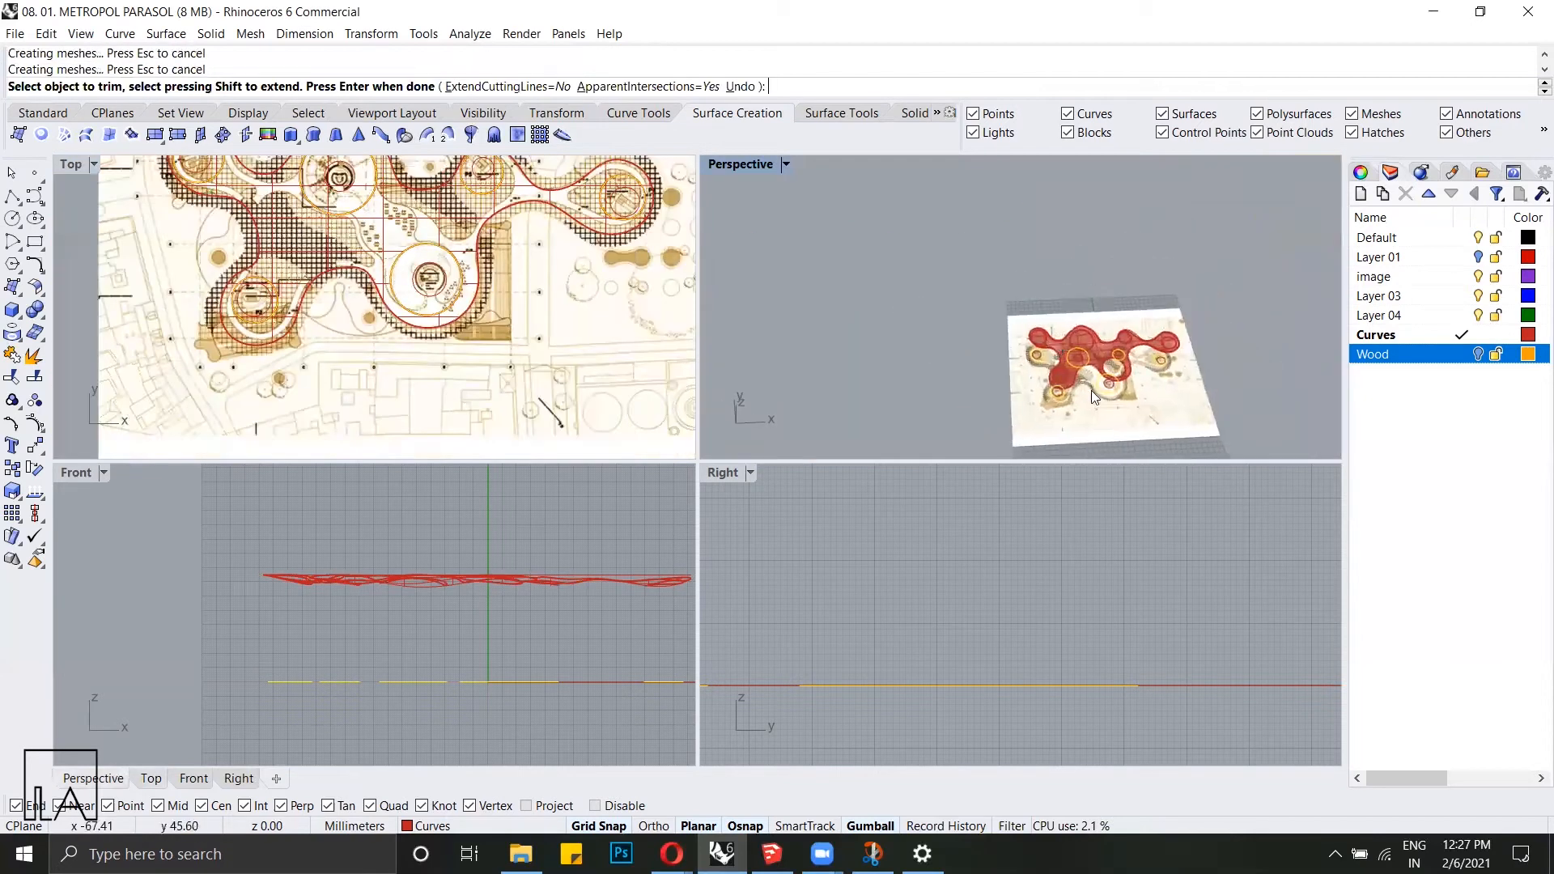
Step: Trim the canopy inside the far-left, large upper-left, lower-left and small upper-right parasol circles in the Perspective view
right_drag(1089, 319, 948, 242)
scroll(939, 257, up, 8)
scroll(928, 264, down, 8)
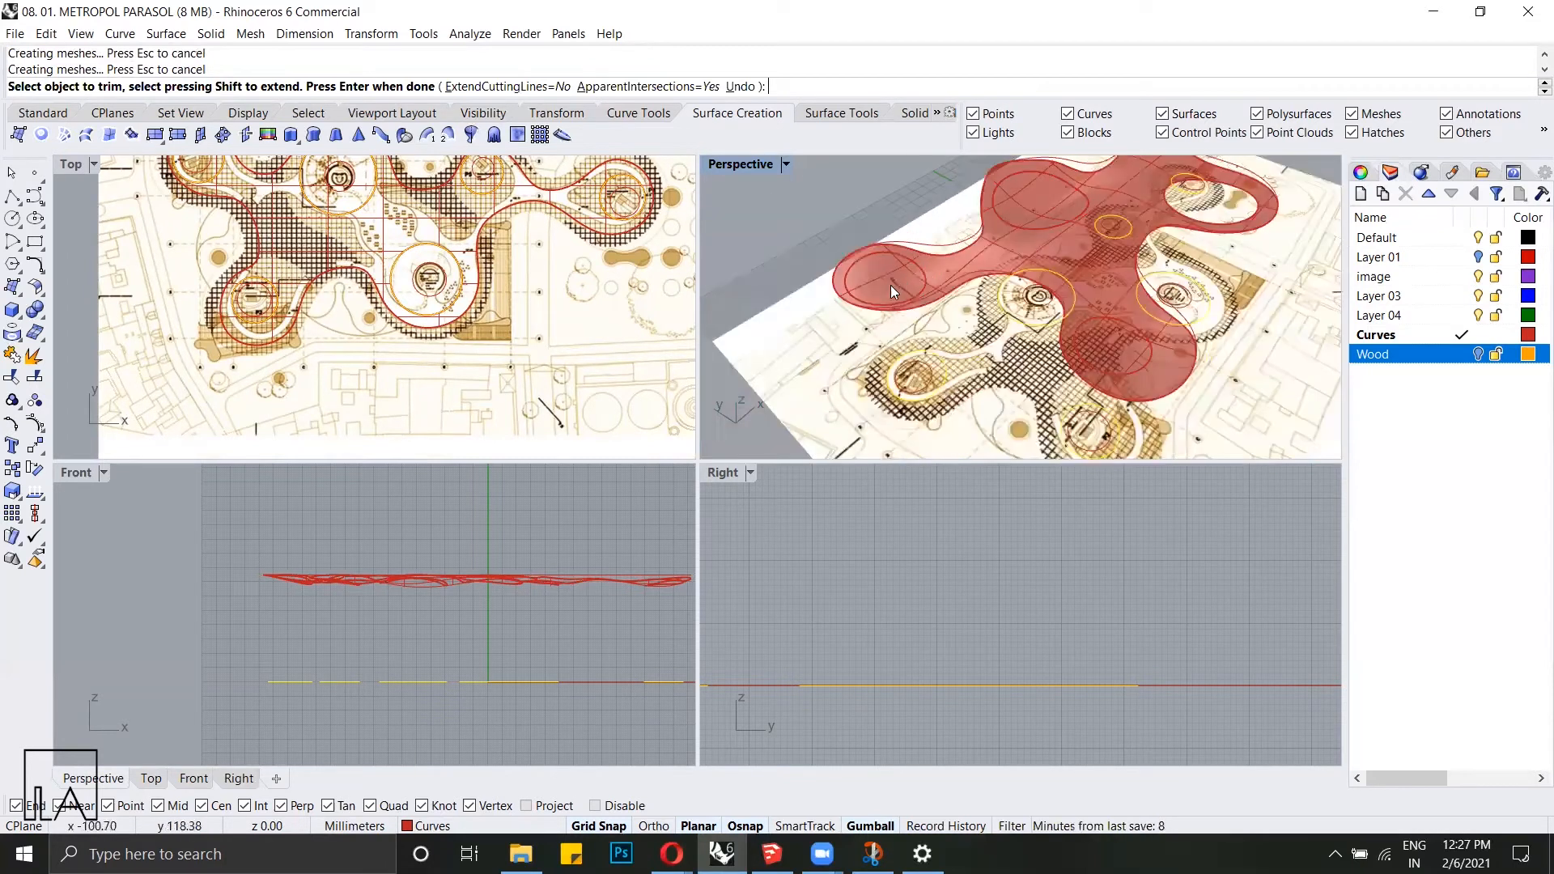
click(877, 285)
click(1040, 207)
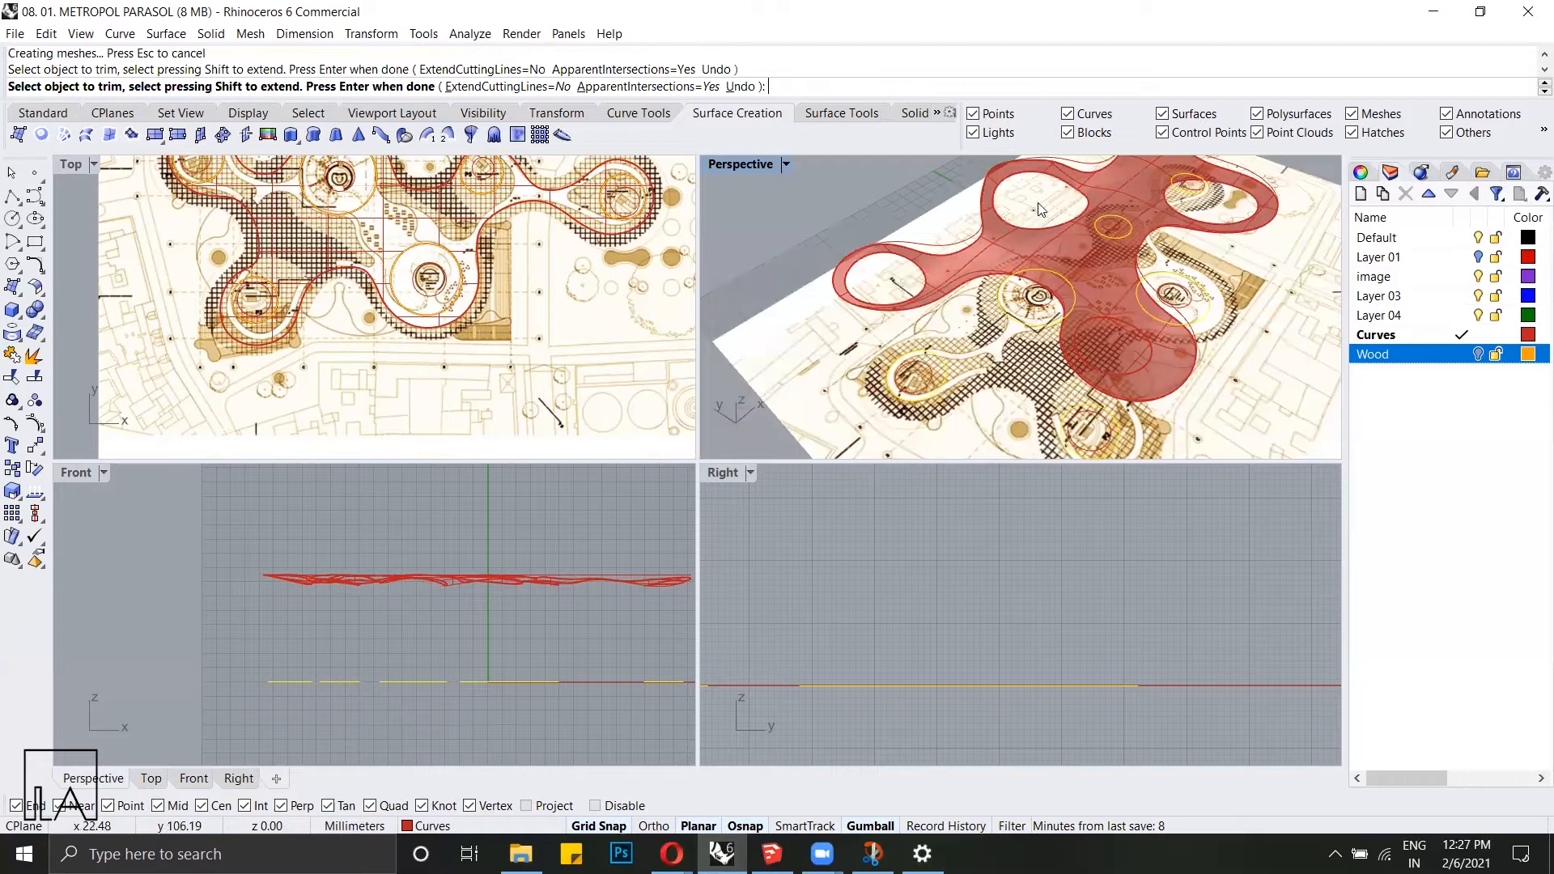
click(1117, 353)
right_drag(1117, 353, 1049, 246)
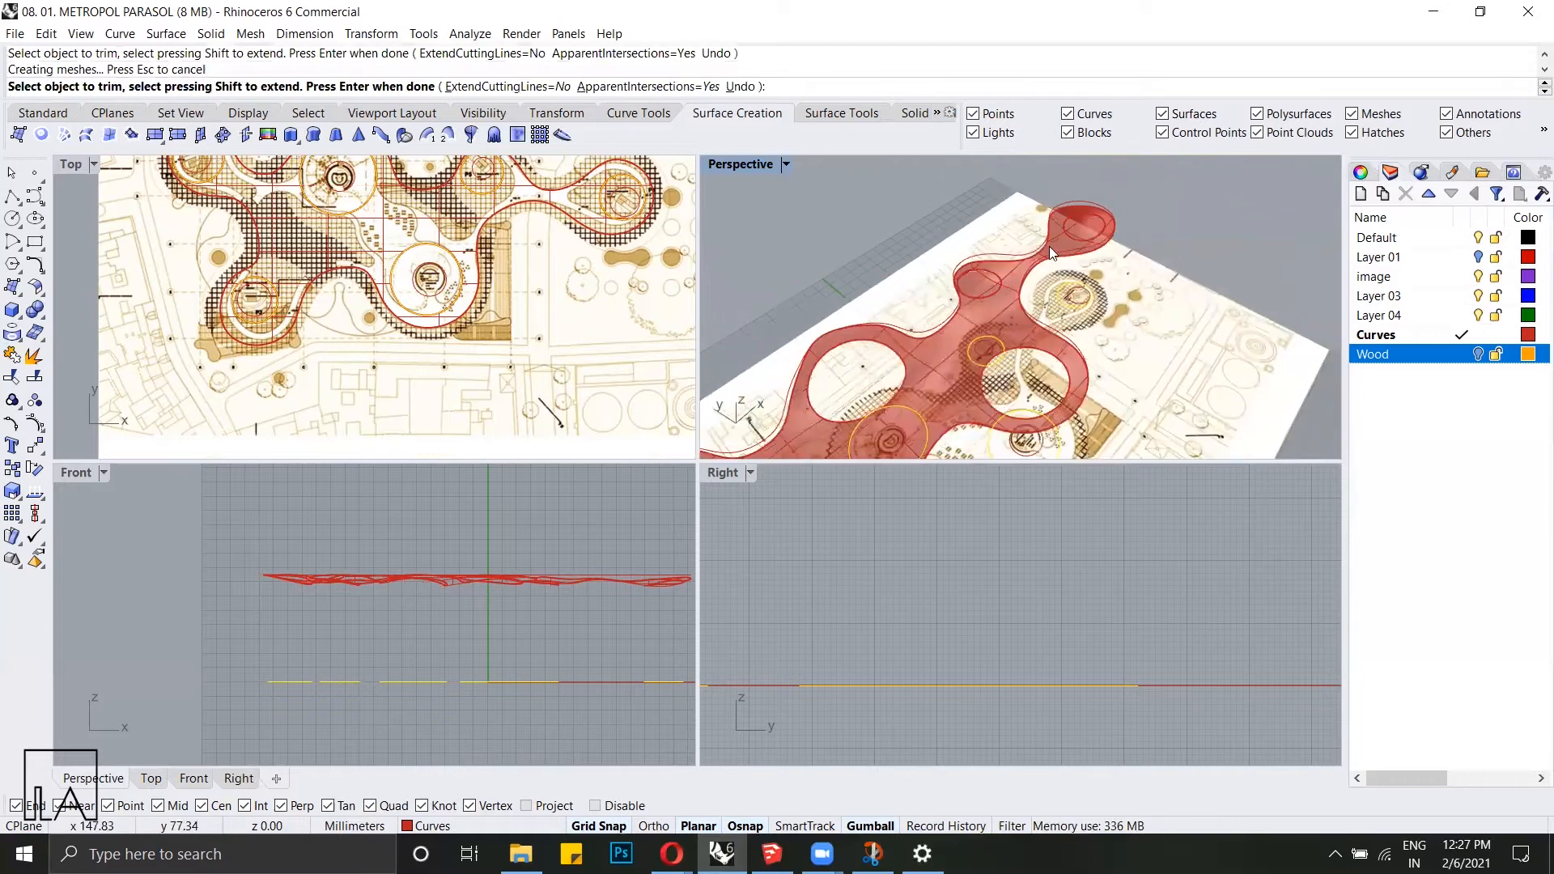
click(975, 285)
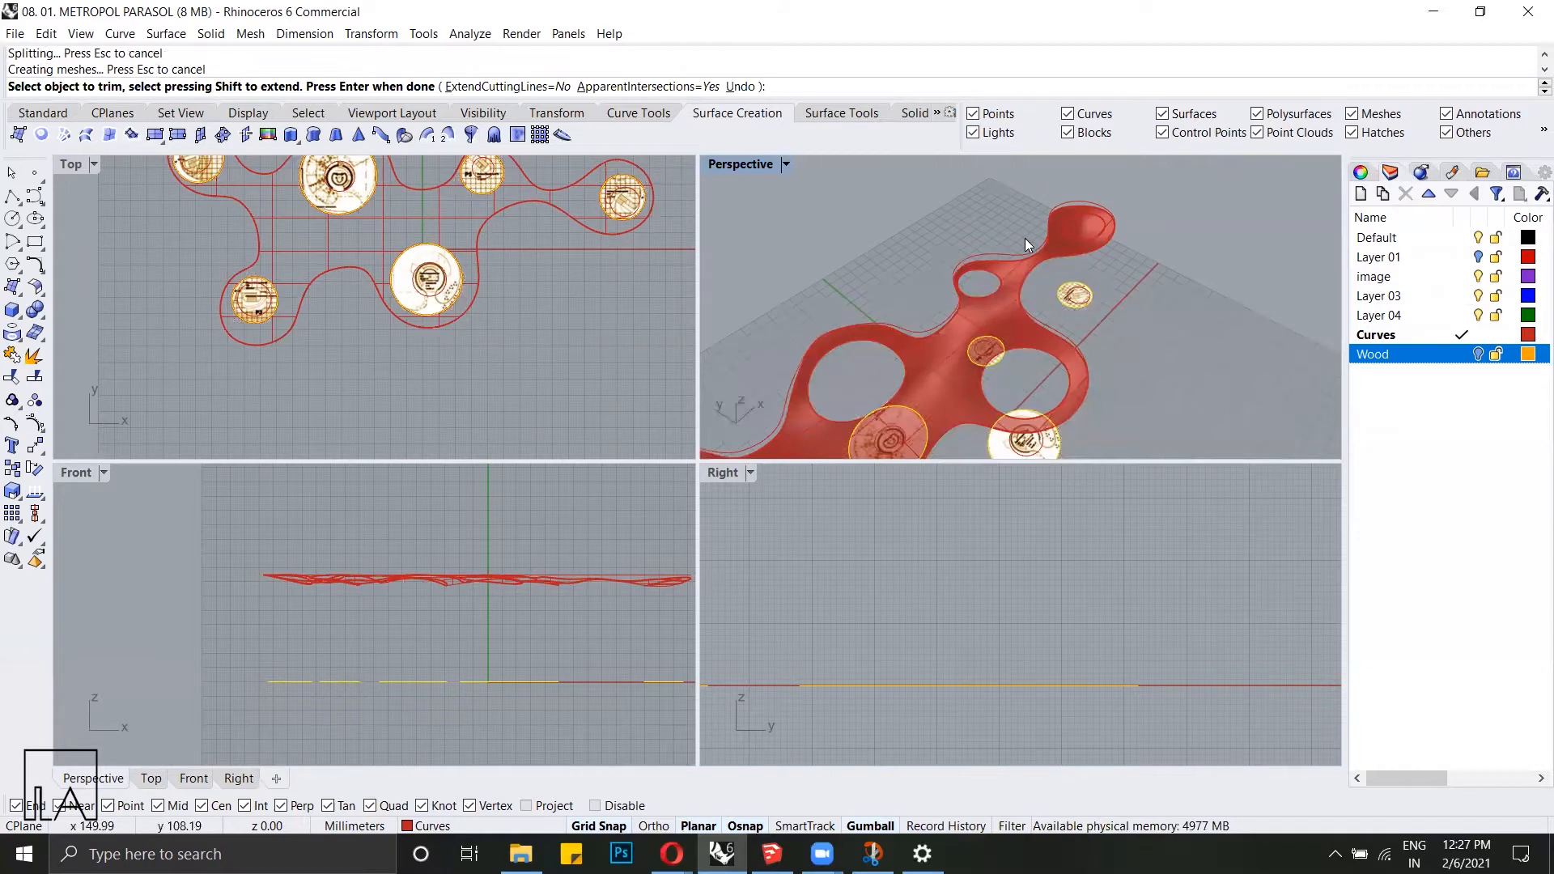
Step: Undo the unwanted trims, cut the canopy opening inside the far-right parasol circle and finish trimming
key(ctrl+z)
click(1082, 224)
key(ctrl+z)
scroll(1082, 223, up, 6)
click(1060, 259)
scroll(1060, 259, down, 10)
scroll(1056, 291, up, 5)
scroll(1057, 291, down, 5)
right_drag(1057, 291, 971, 301)
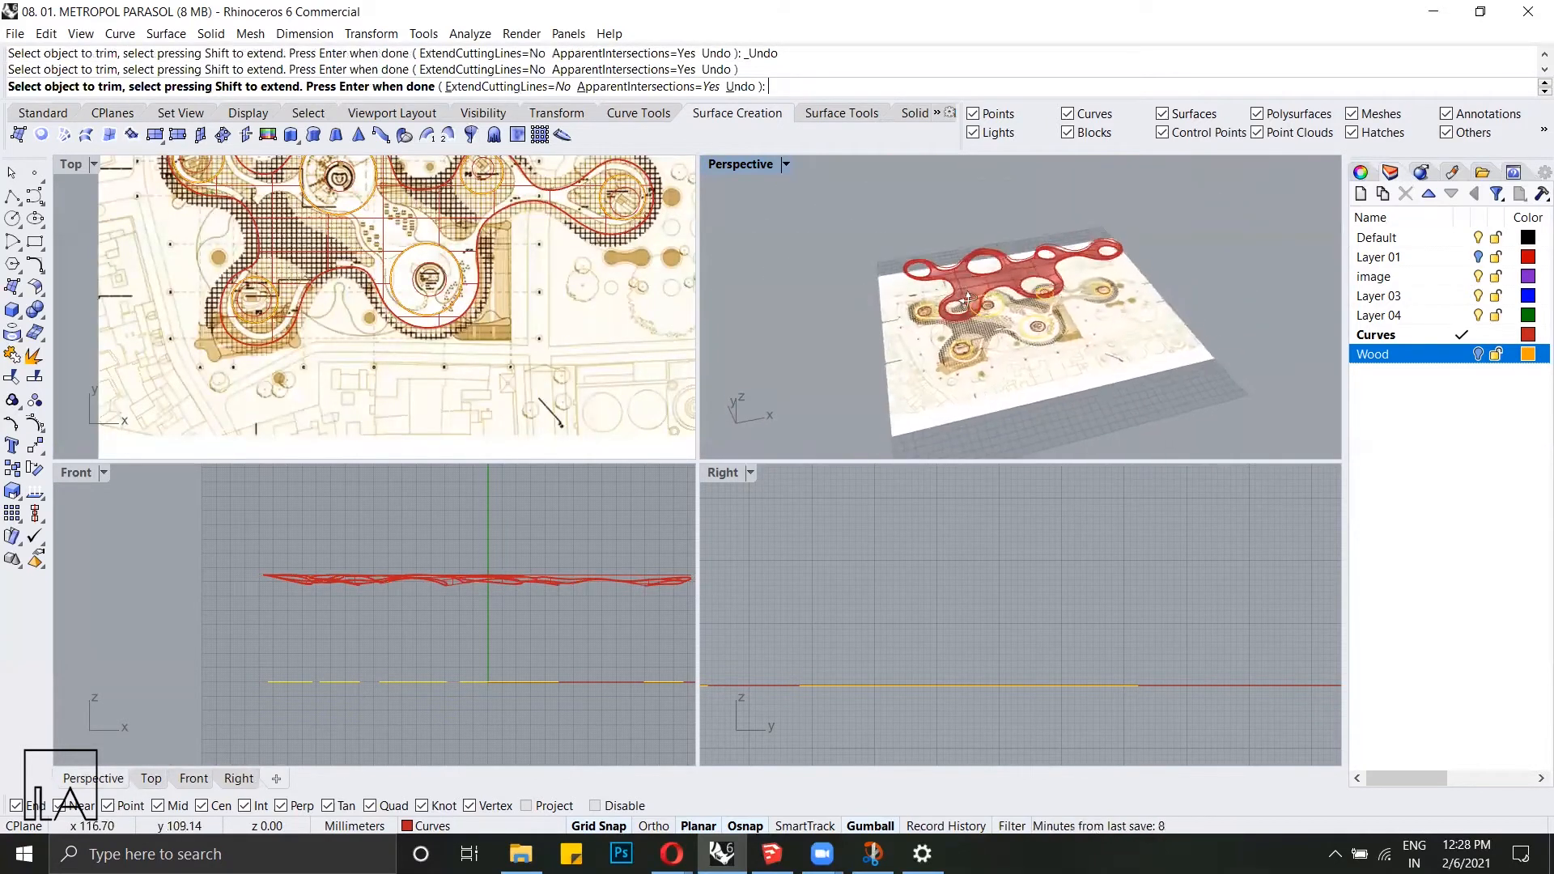
scroll(971, 301, up, 3)
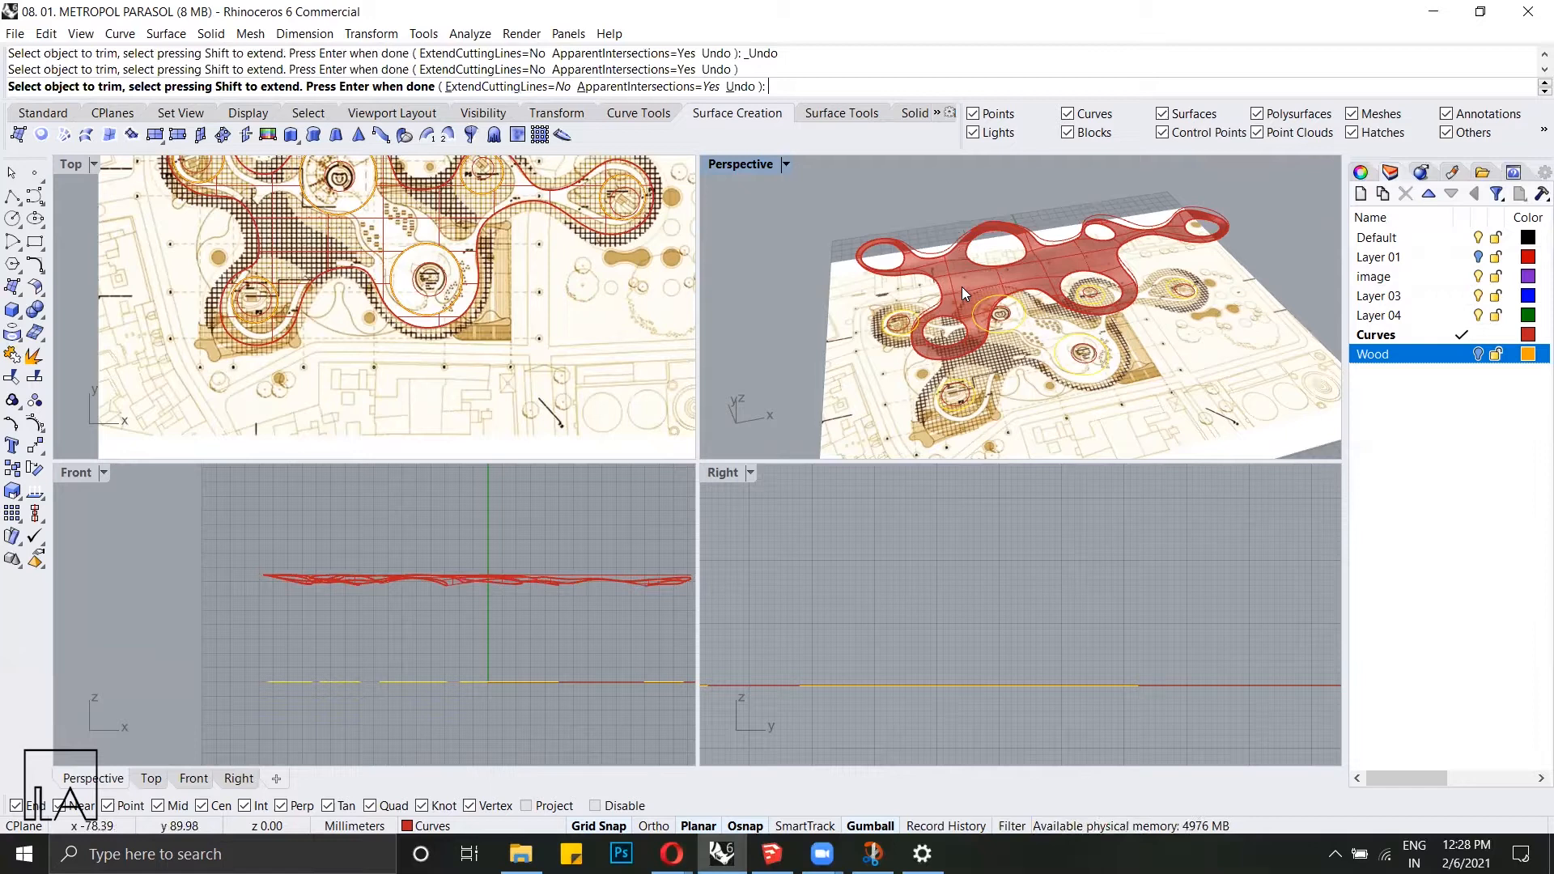
key(Return)
Step: Duplicate the trimmed canopy surface a short distance straight up in the Front view and clear the selection
click(959, 284)
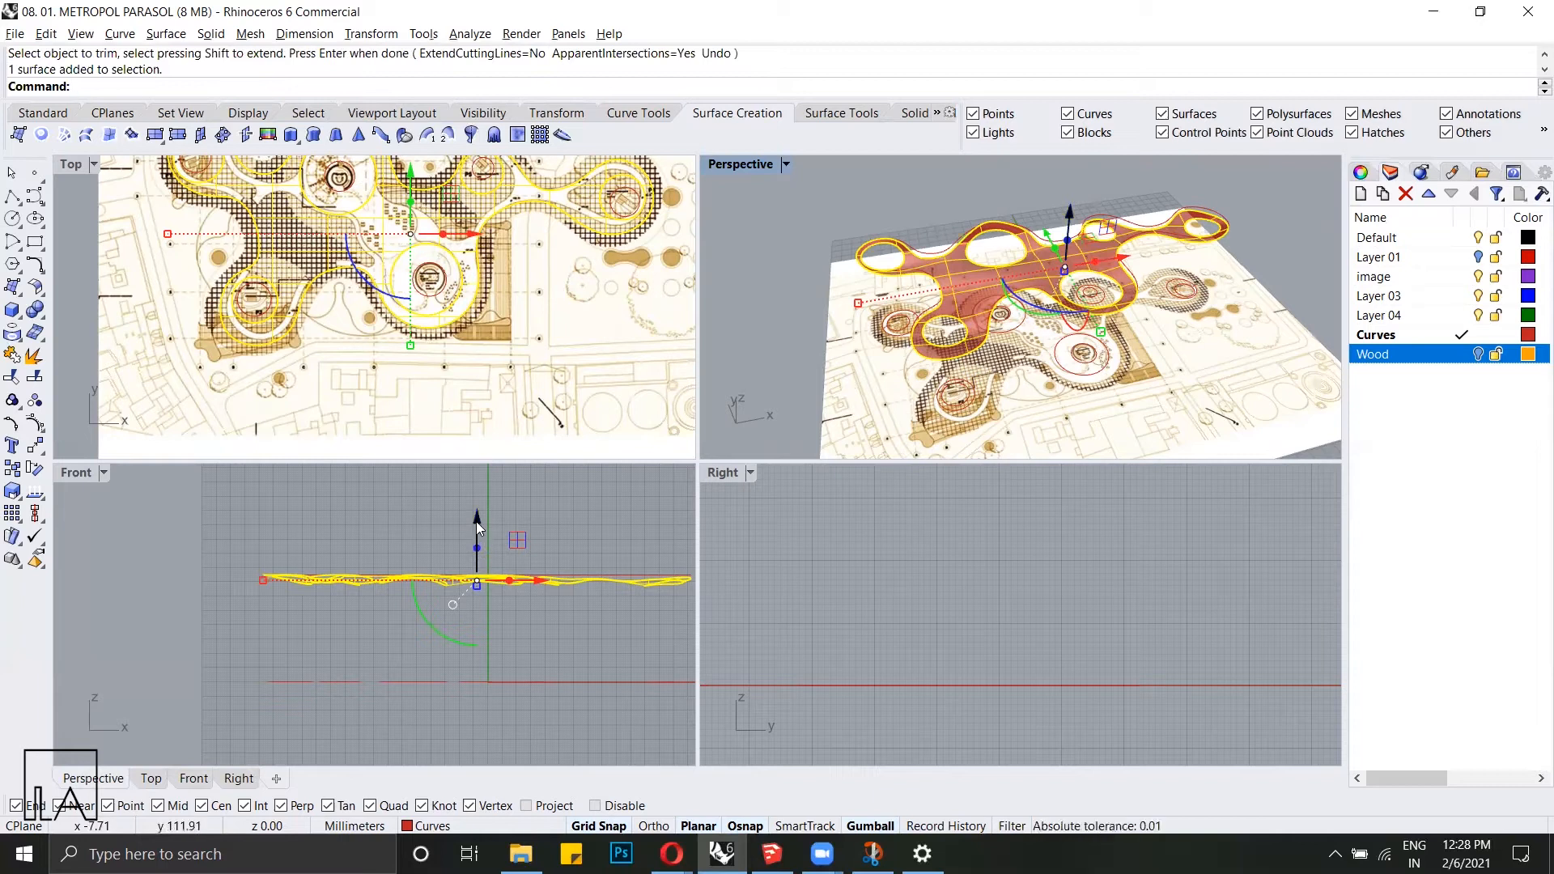
drag(476, 521, 476, 508)
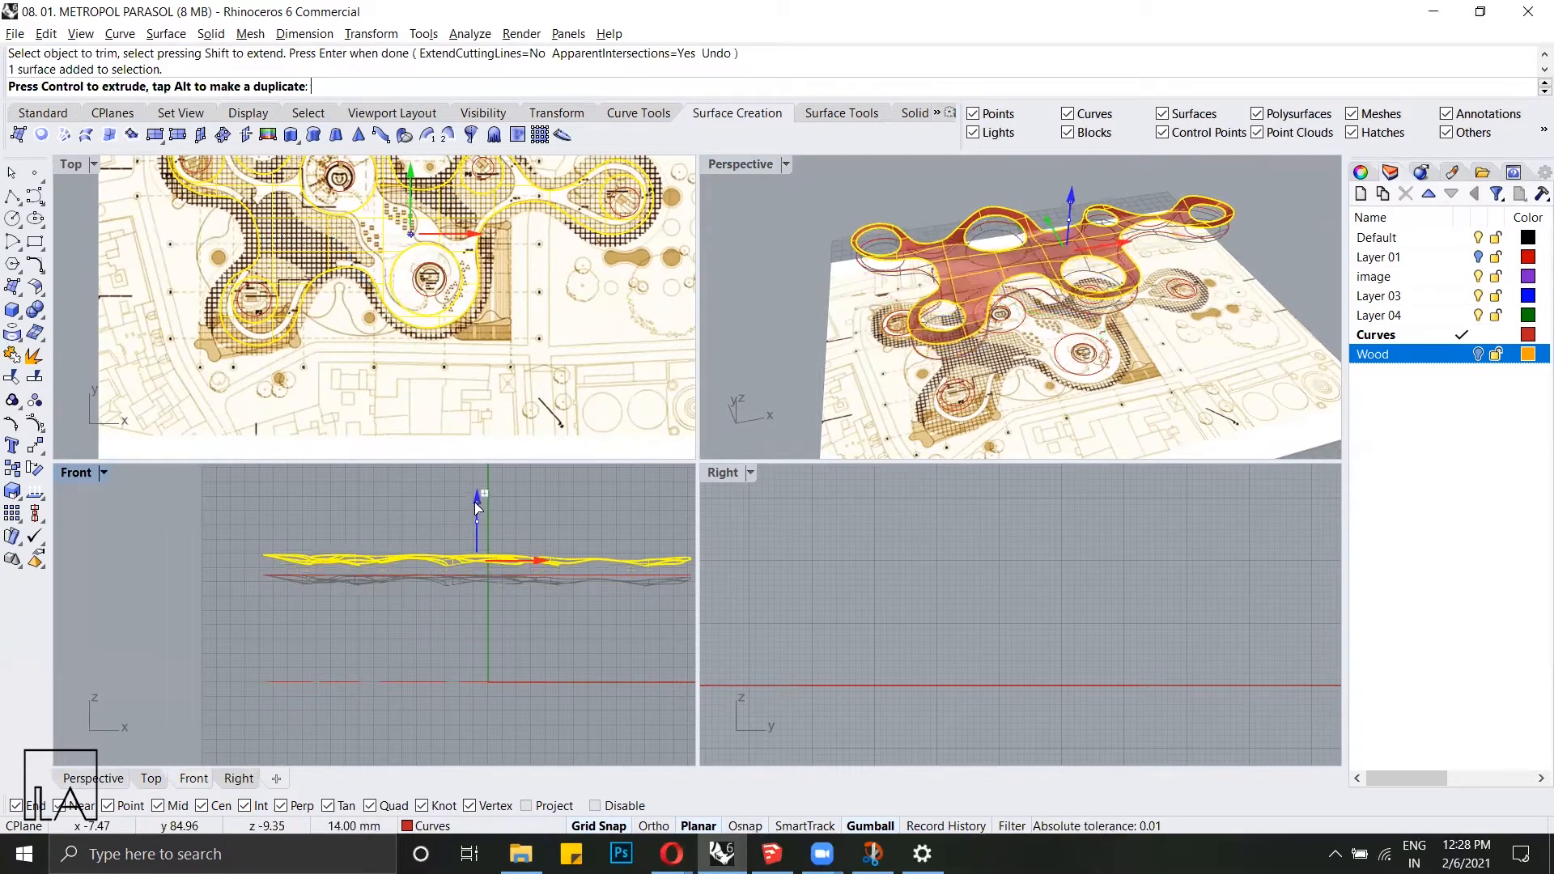
drag(476, 507, 478, 508)
click(410, 516)
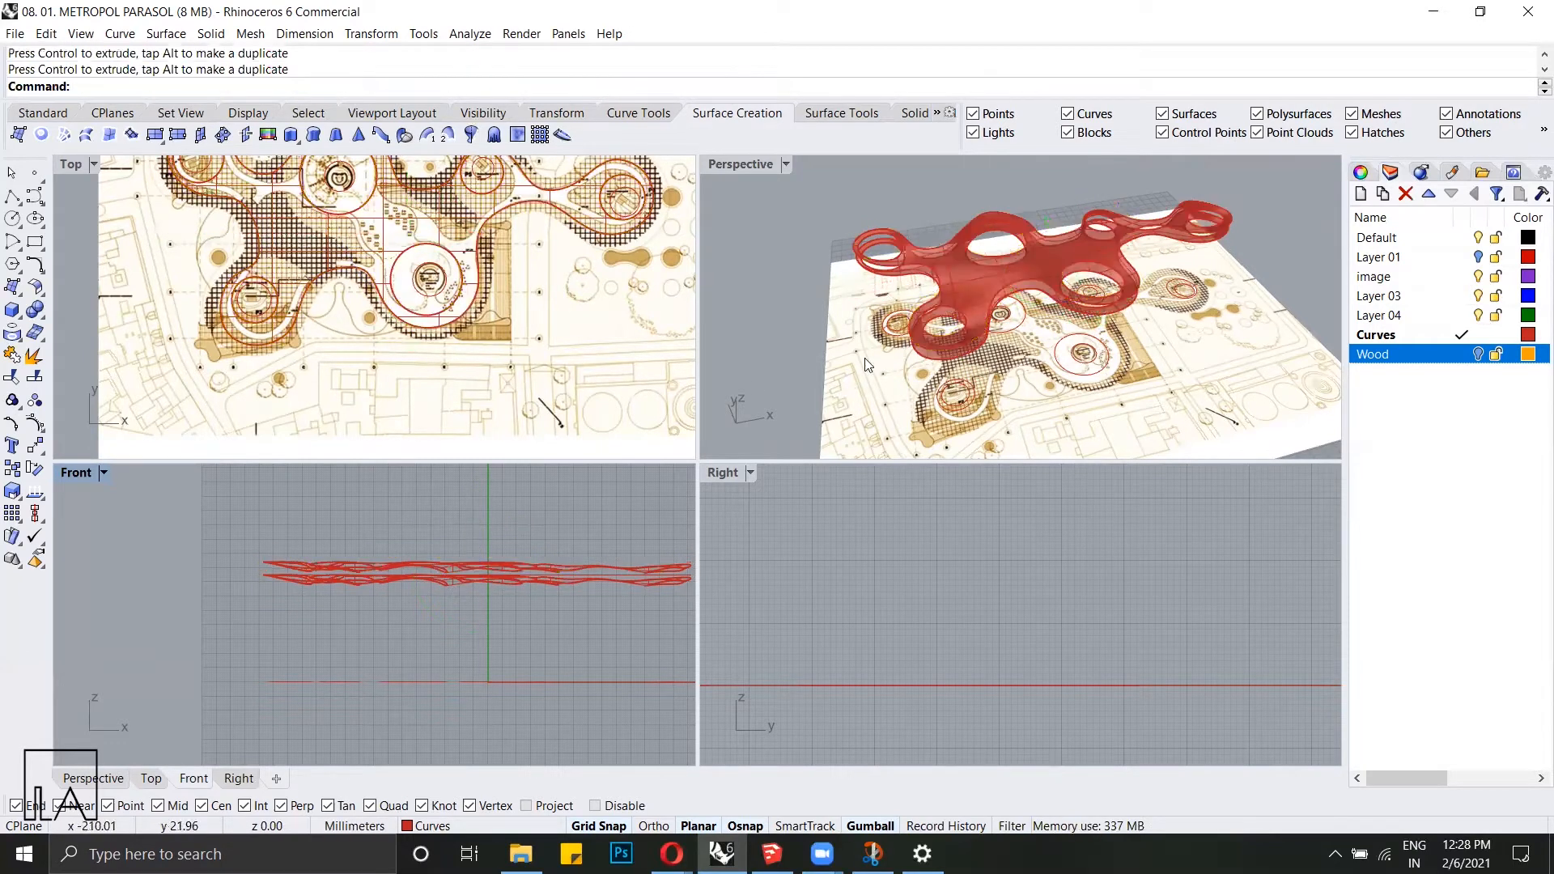
Step: Select the upper canopy surface in the Perspective view and show its control points
right_drag(943, 316, 951, 285)
scroll(970, 254, up, 5)
scroll(970, 251, down, 5)
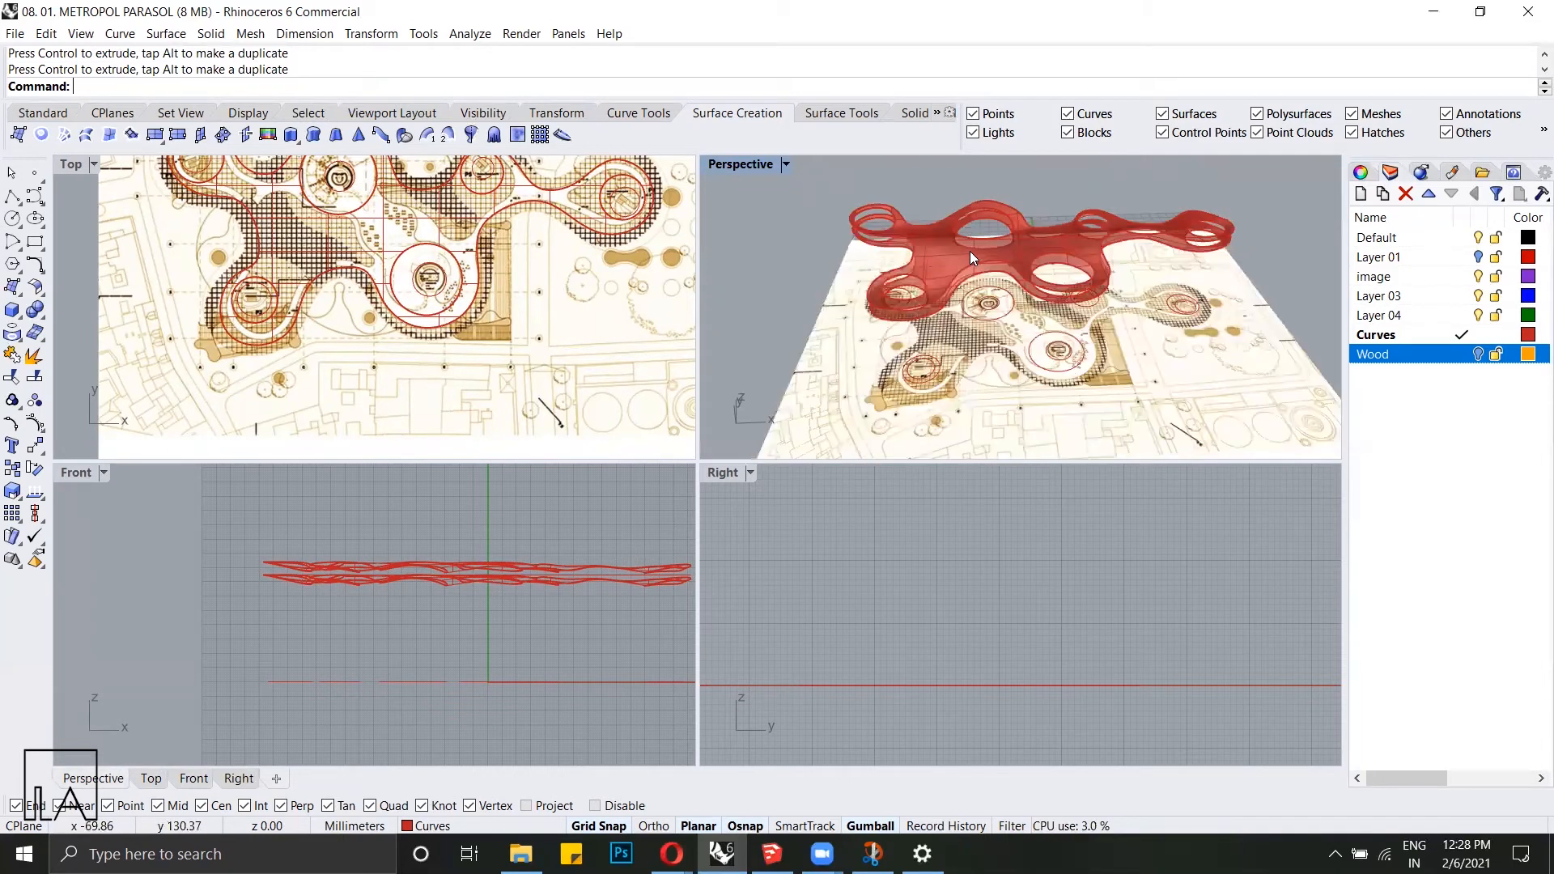
scroll(967, 247, up, 4)
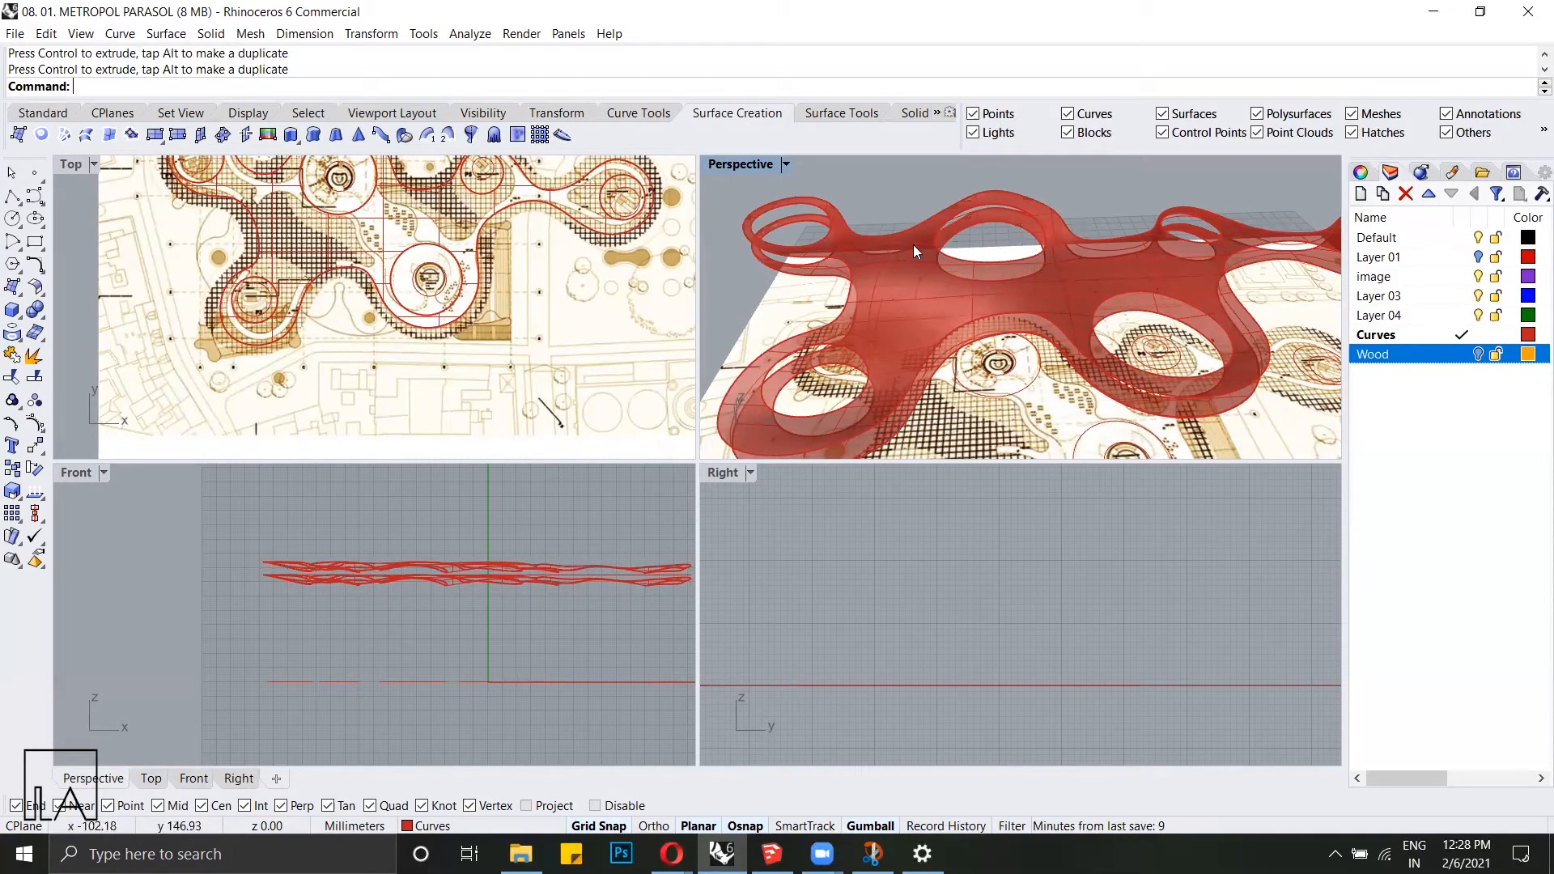
mouse_move(1002, 309)
right_down()
mouse_move(982, 267)
mouse_move(1005, 283)
right_up()
scroll(975, 189, up, 5)
scroll(953, 249, down, 5)
click(947, 251)
shift+click(912, 207)
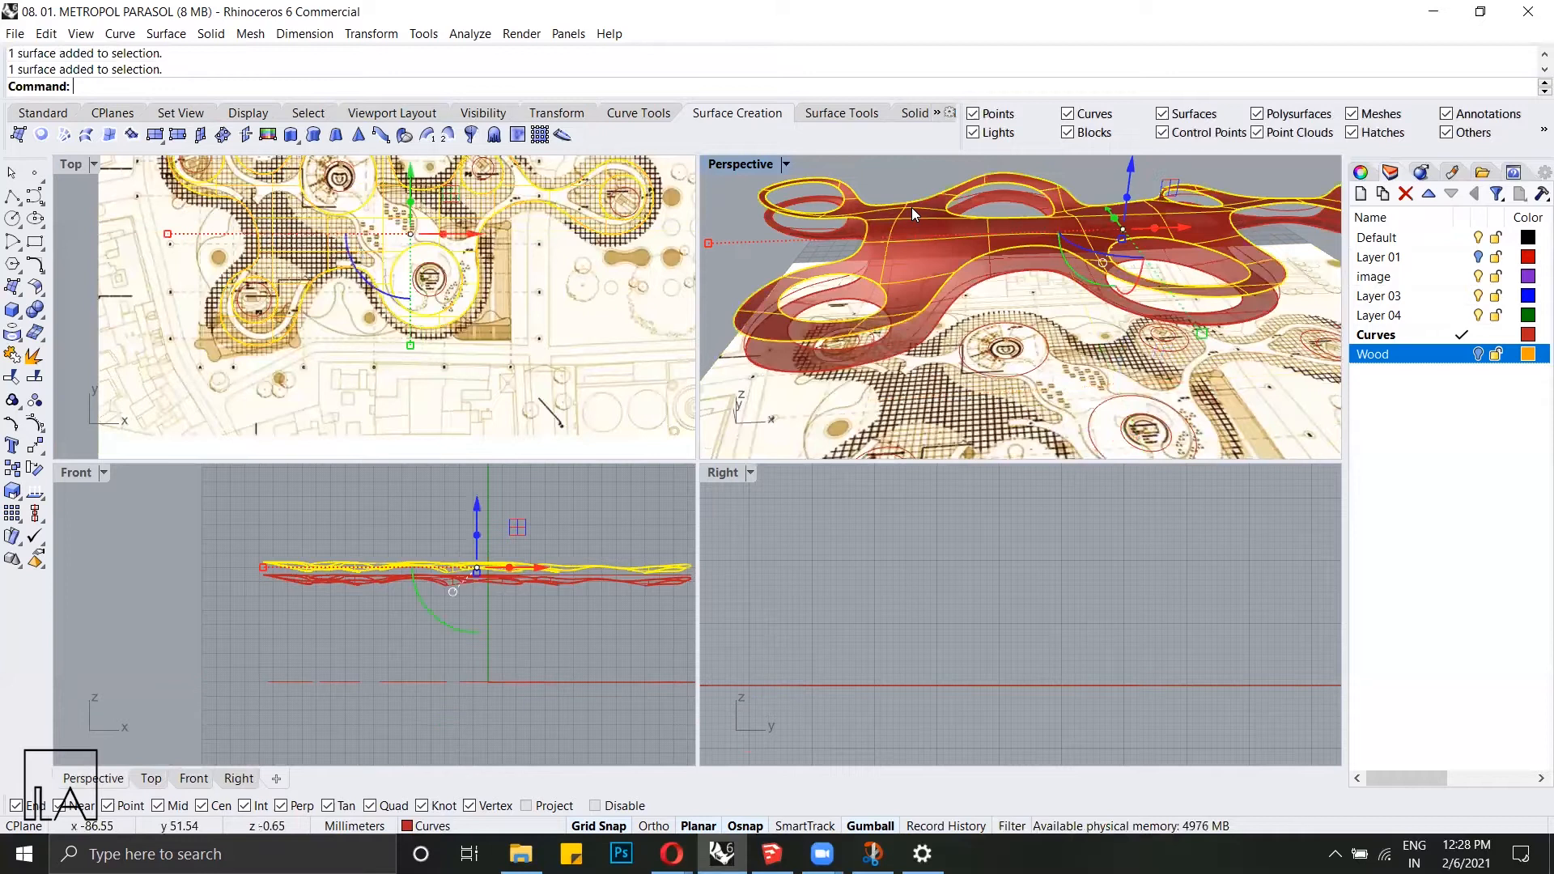
key(F10)
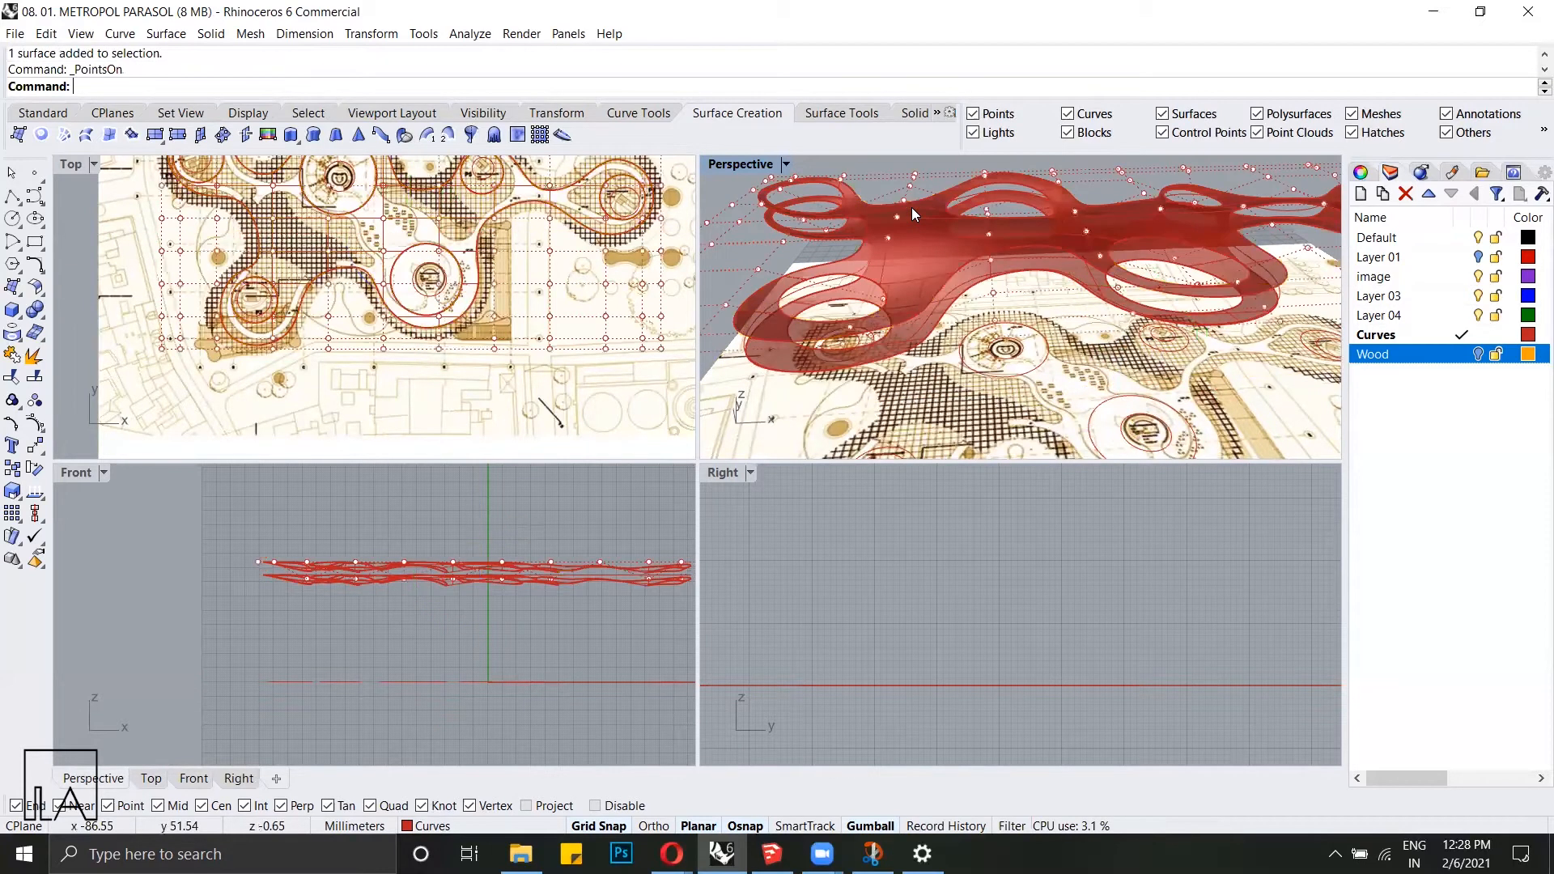
Step: Exclude curves from selection and select the upper canopy's control points around its centre in the Top view
scroll(330, 336, down, 2)
scroll(380, 279, up, 5)
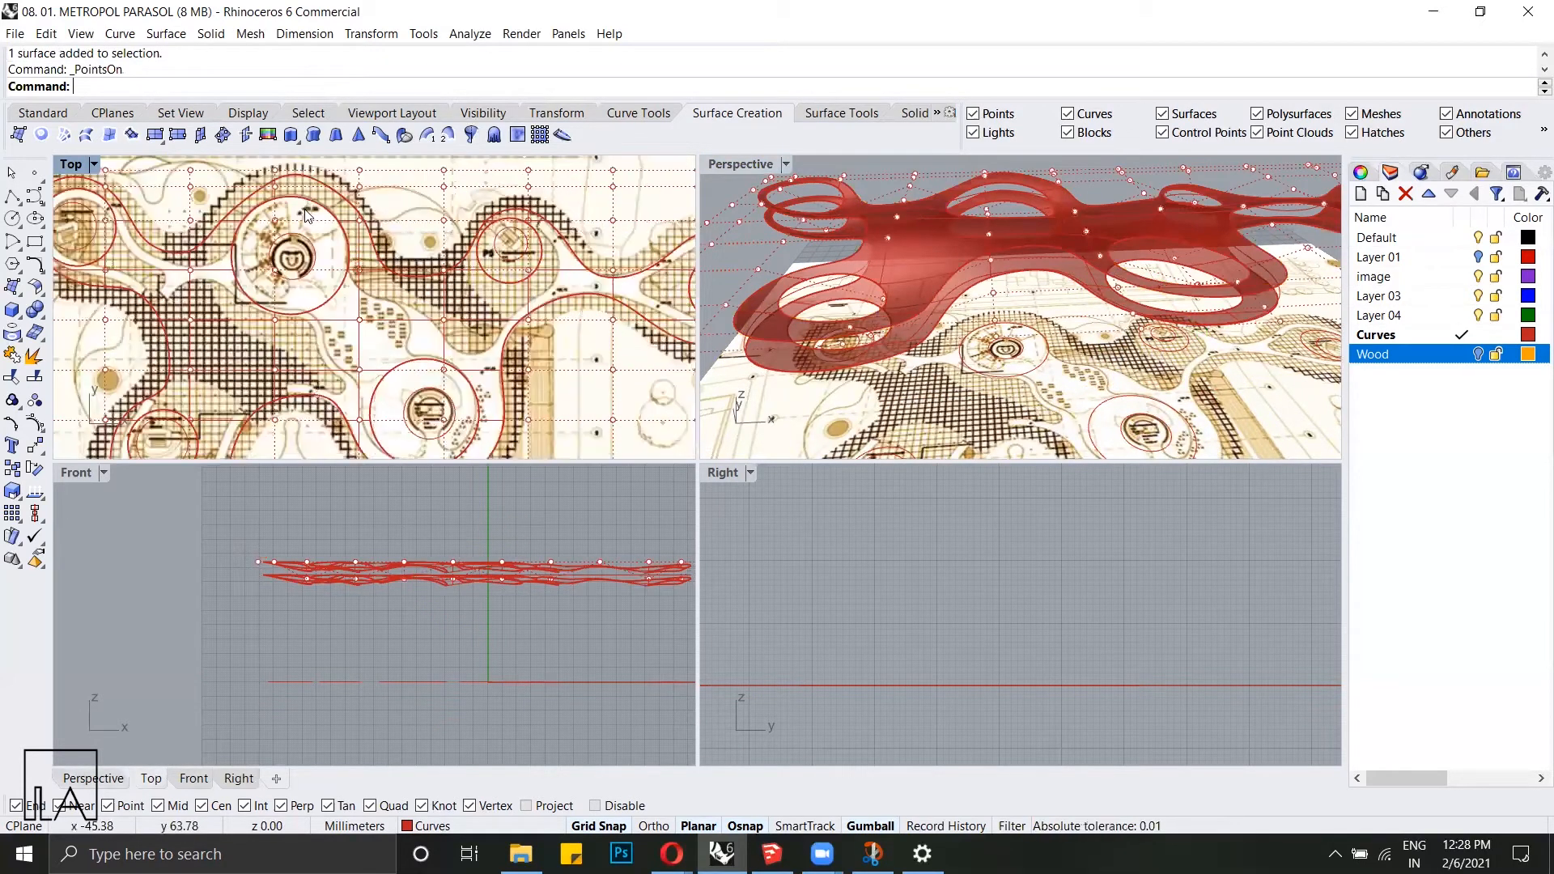
scroll(306, 214, up, 3)
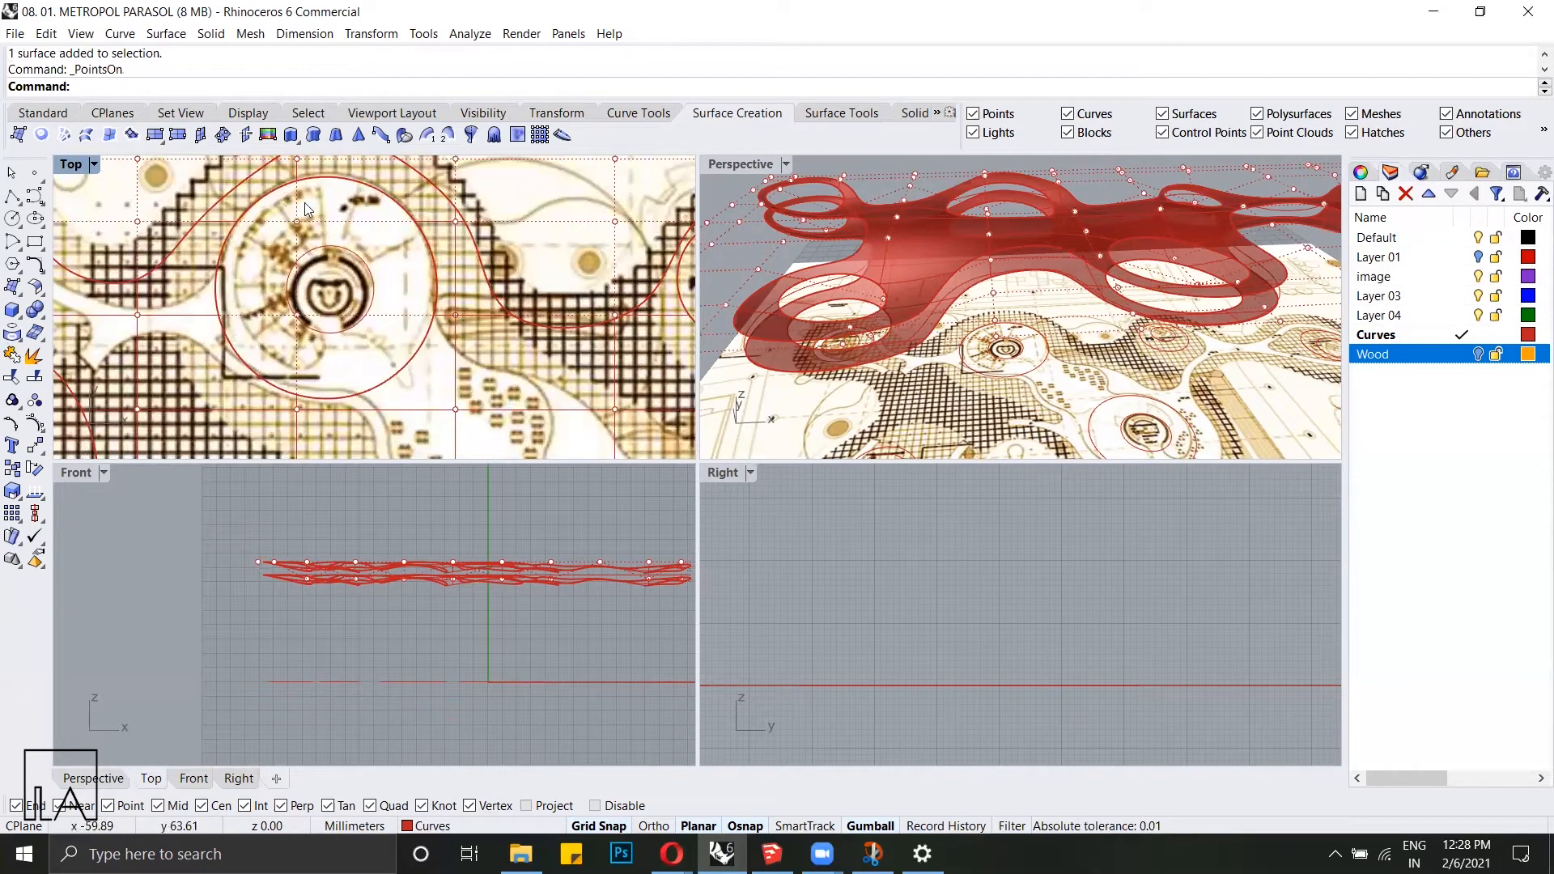
click(1085, 114)
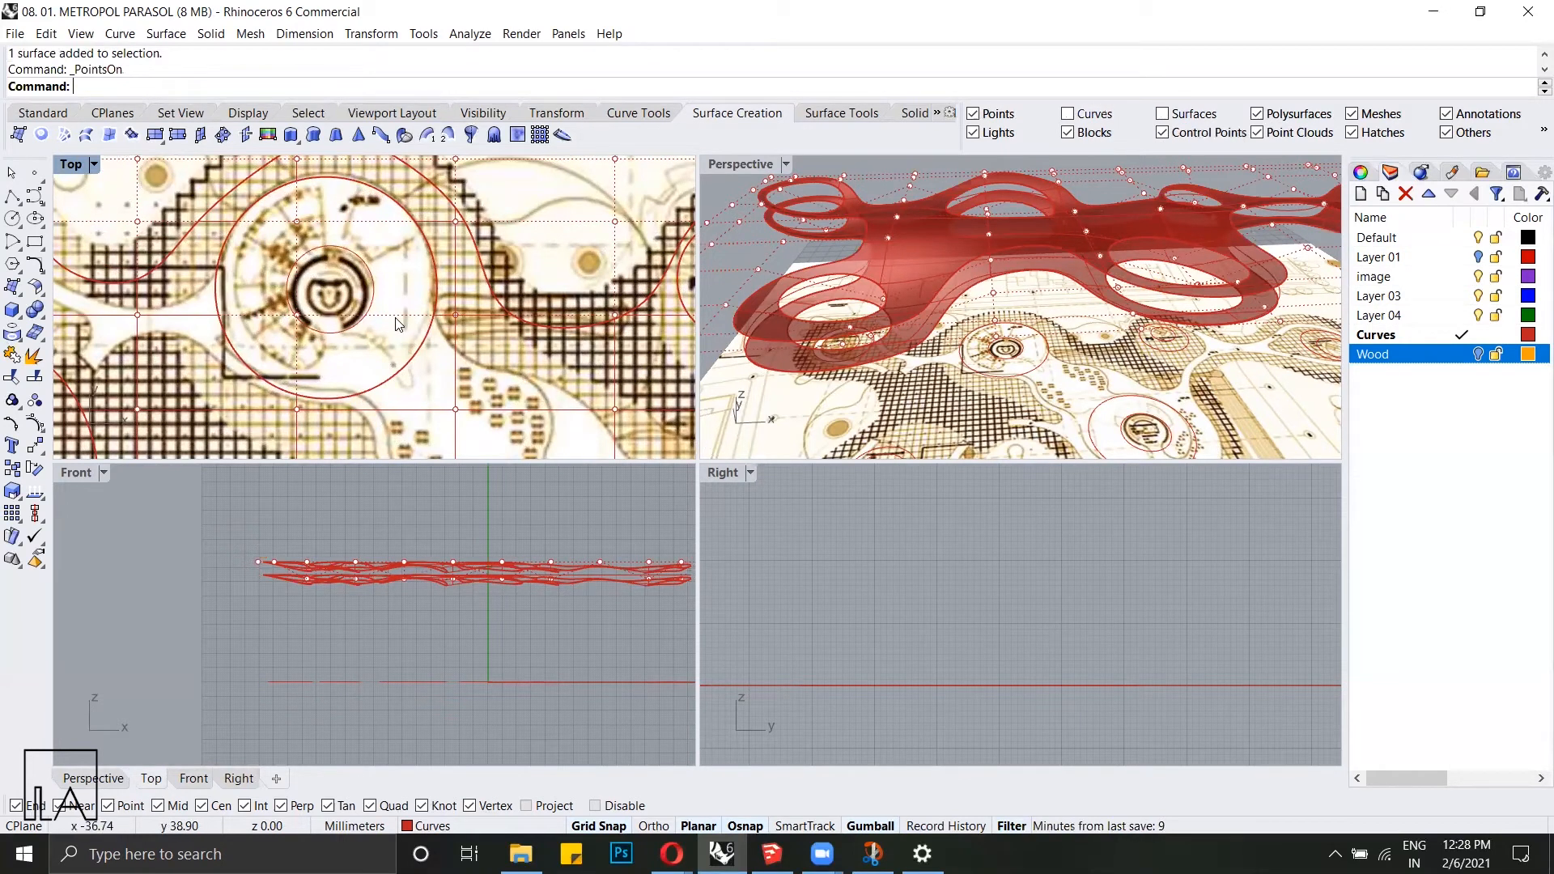
drag(279, 205, 359, 345)
shift+drag(475, 319, 489, 429)
scroll(474, 319, down, 3)
scroll(428, 299, up, 3)
scroll(313, 345, up, 2)
shift+drag(306, 298, 380, 348)
scroll(410, 324, down, 2)
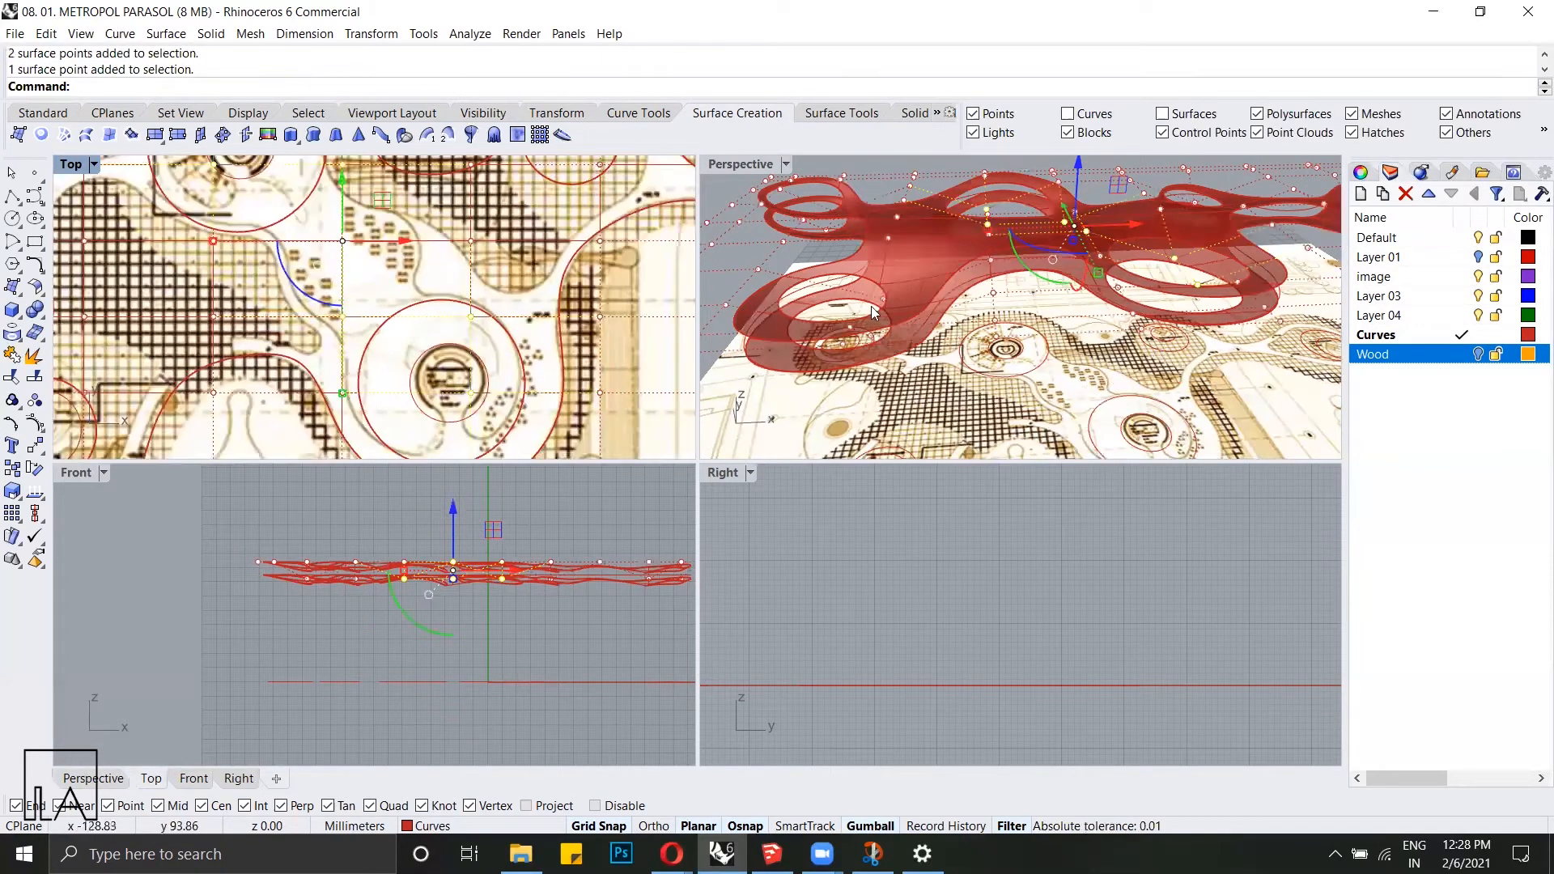
Step: Raise the selected control points in the Front view to bulge the upper canopy's centre, and hide the control points
drag(451, 510, 449, 483)
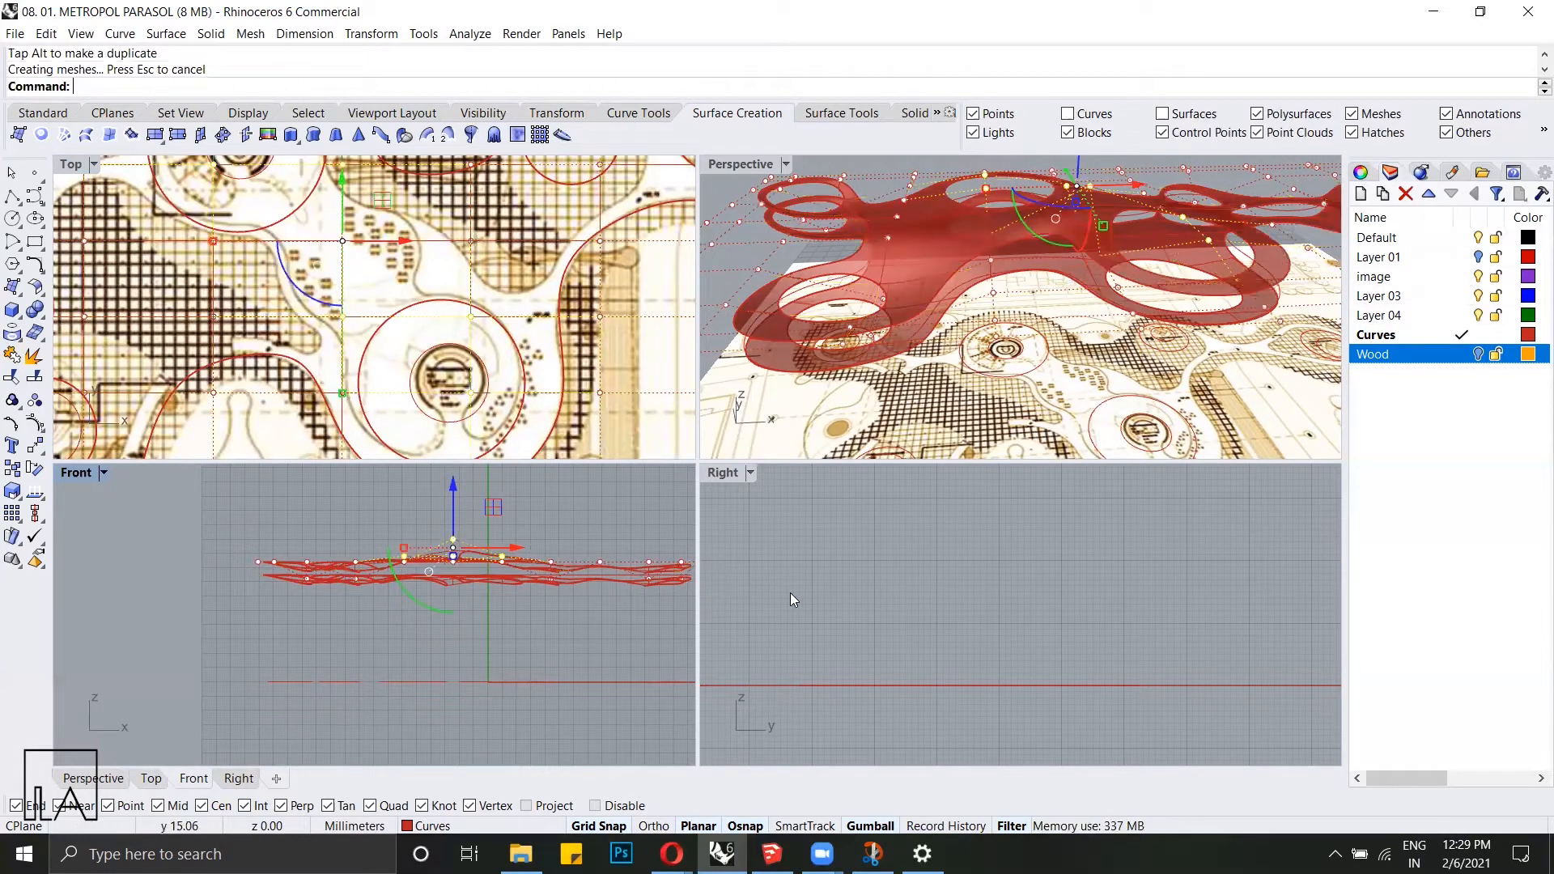
scroll(881, 660, down, 3)
scroll(939, 225, down, 3)
scroll(939, 225, down, 4)
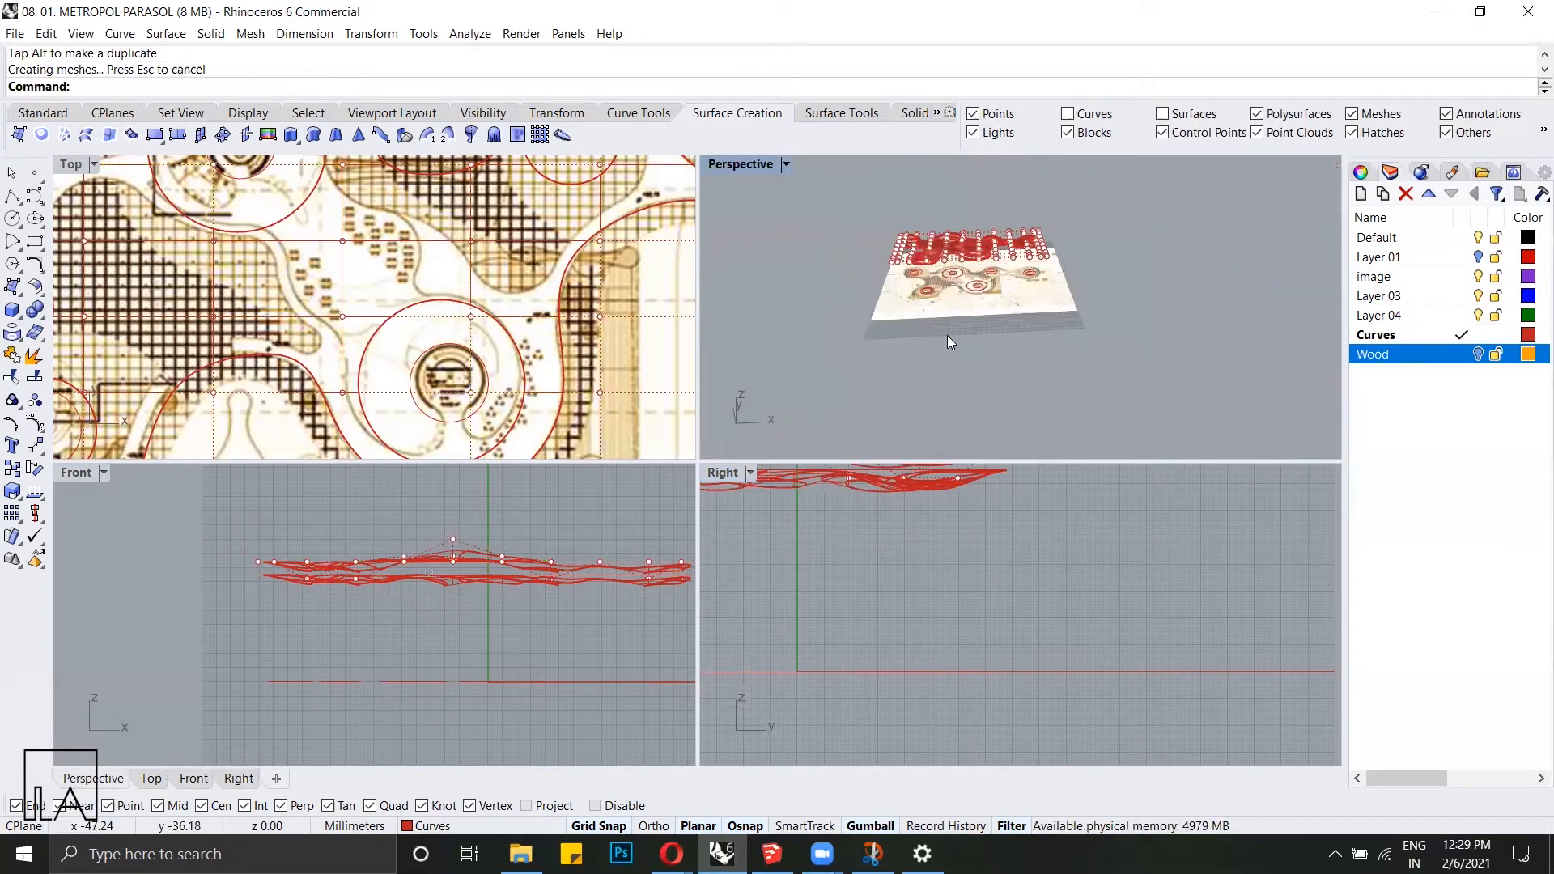
key(Escape)
Step: Examine the two canopy layers and the parasol circles on the plan from several angles in the Perspective view
right_drag(975, 338, 1067, 391)
scroll(1026, 336, up, 6)
right_drag(1026, 337, 965, 340)
scroll(965, 340, down, 3)
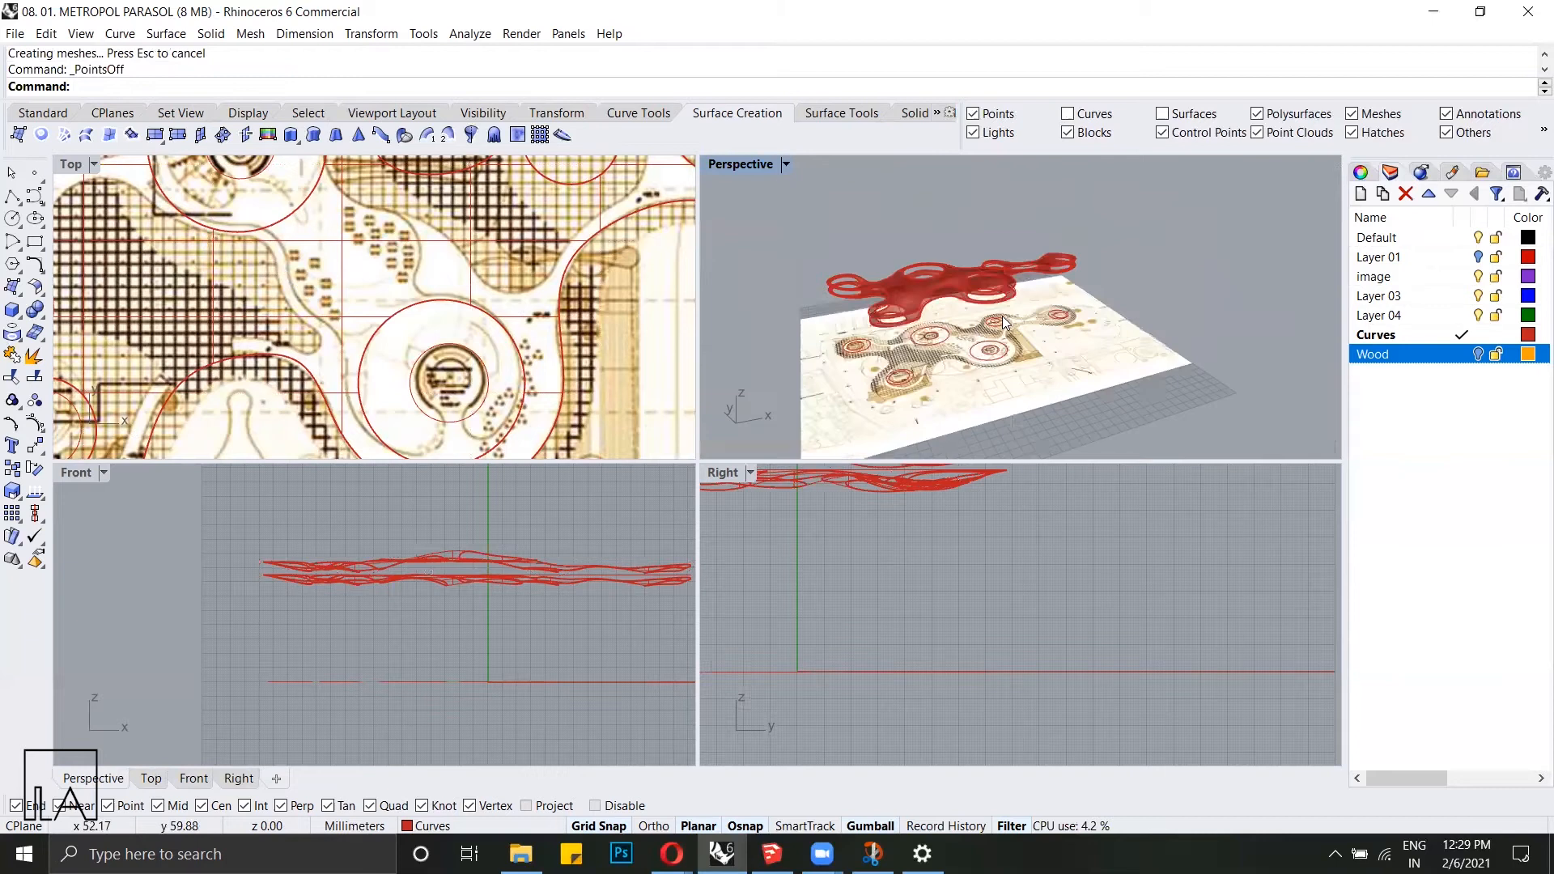
scroll(1005, 314, up, 3)
scroll(1008, 293, up, 3)
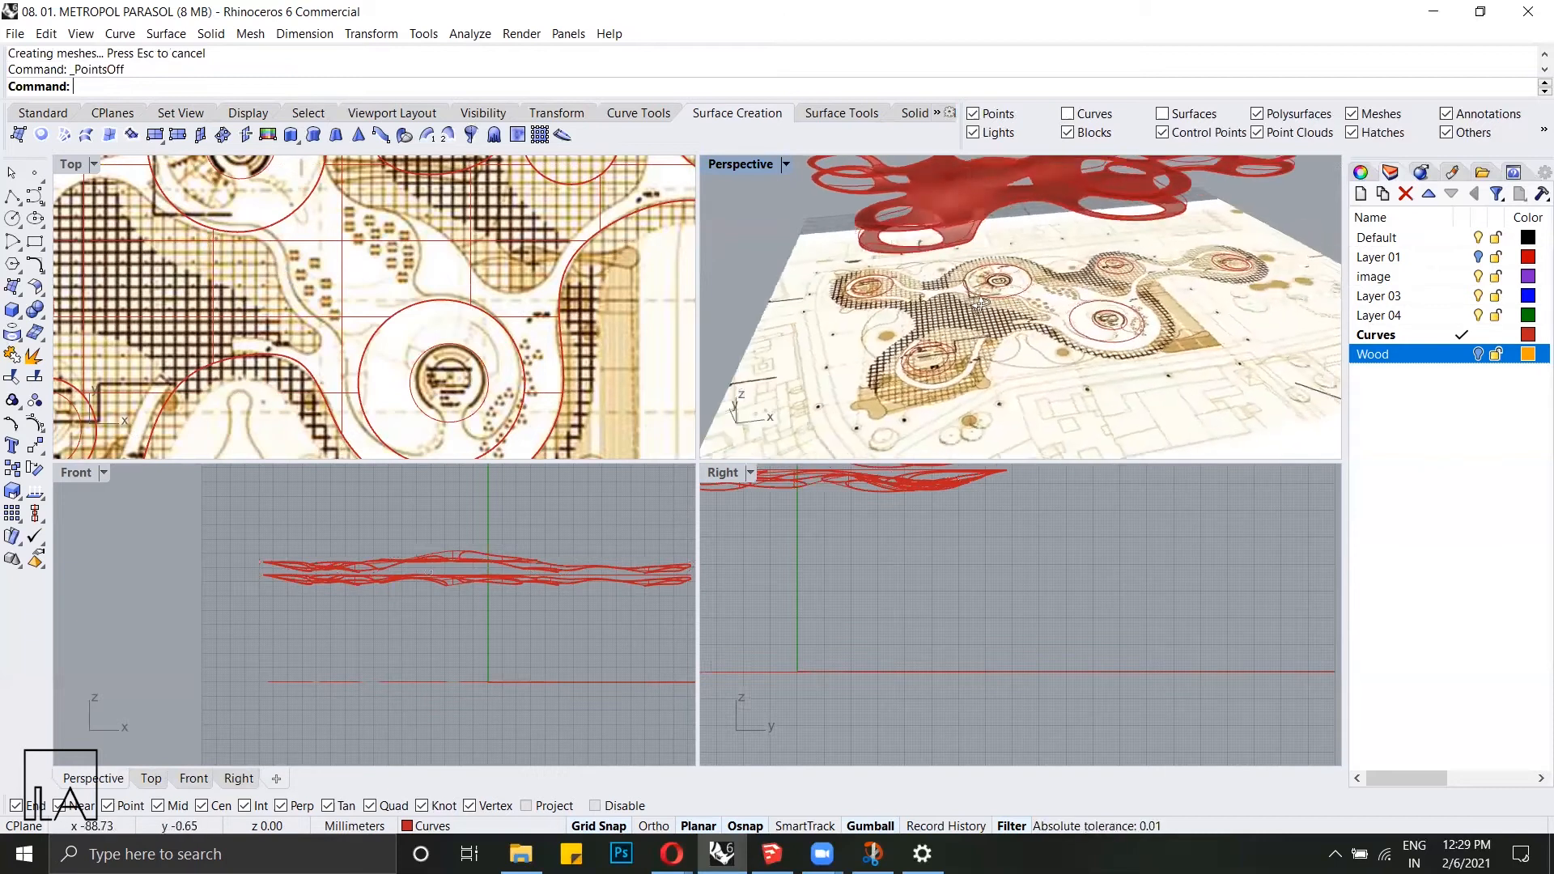
scroll(854, 276, up, 2)
right_drag(855, 276, 915, 298)
scroll(952, 313, up, 3)
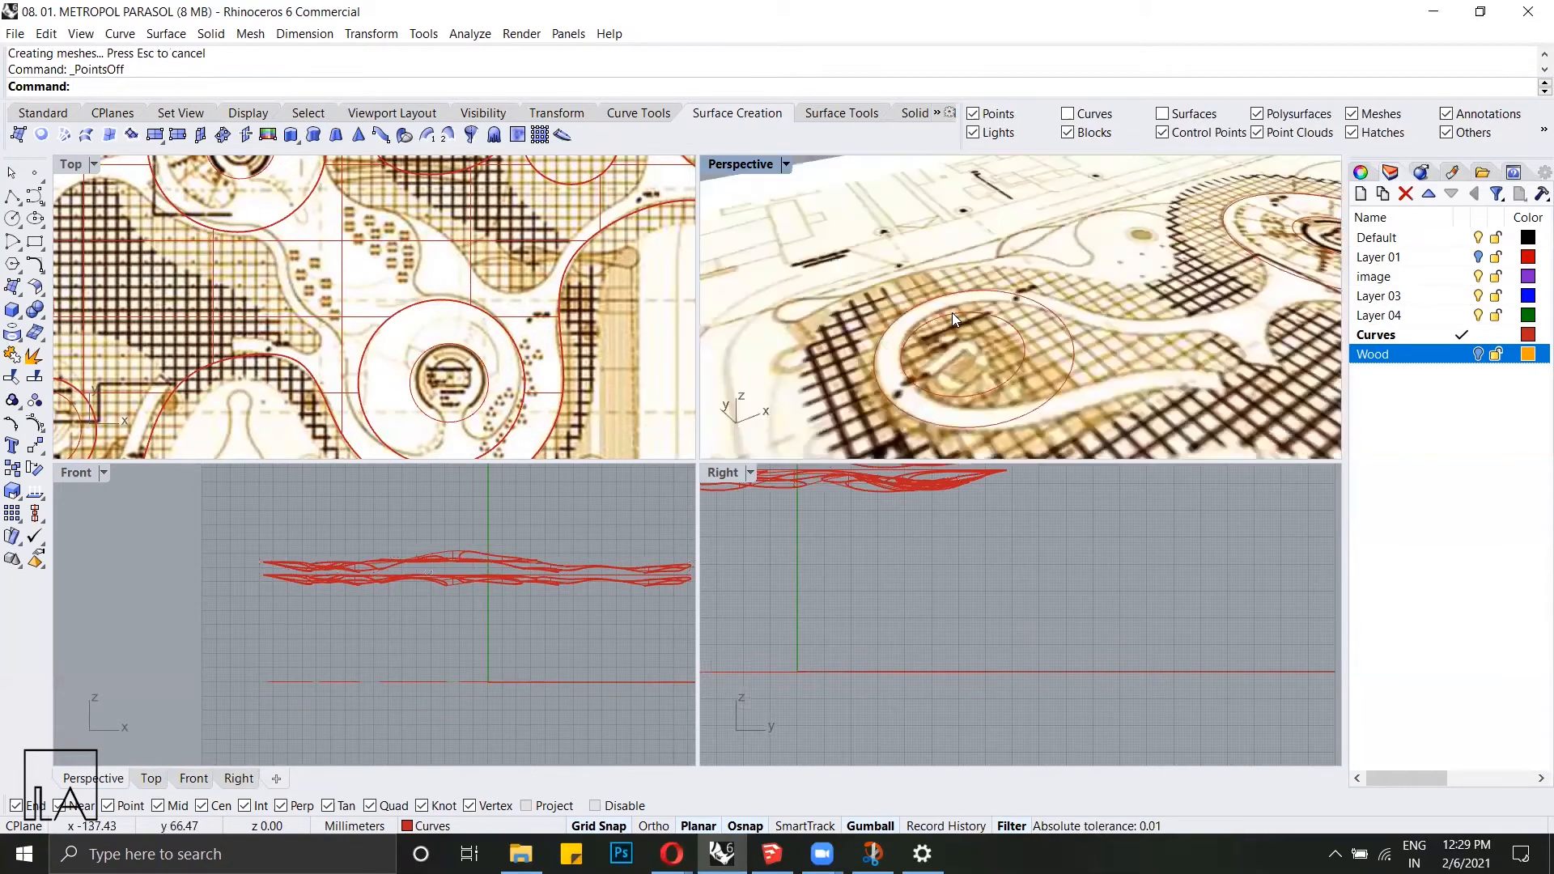
Step: Allow curves and surfaces to be selected again in the selection filter
scroll(952, 312, down, 3)
click(1068, 114)
click(1163, 113)
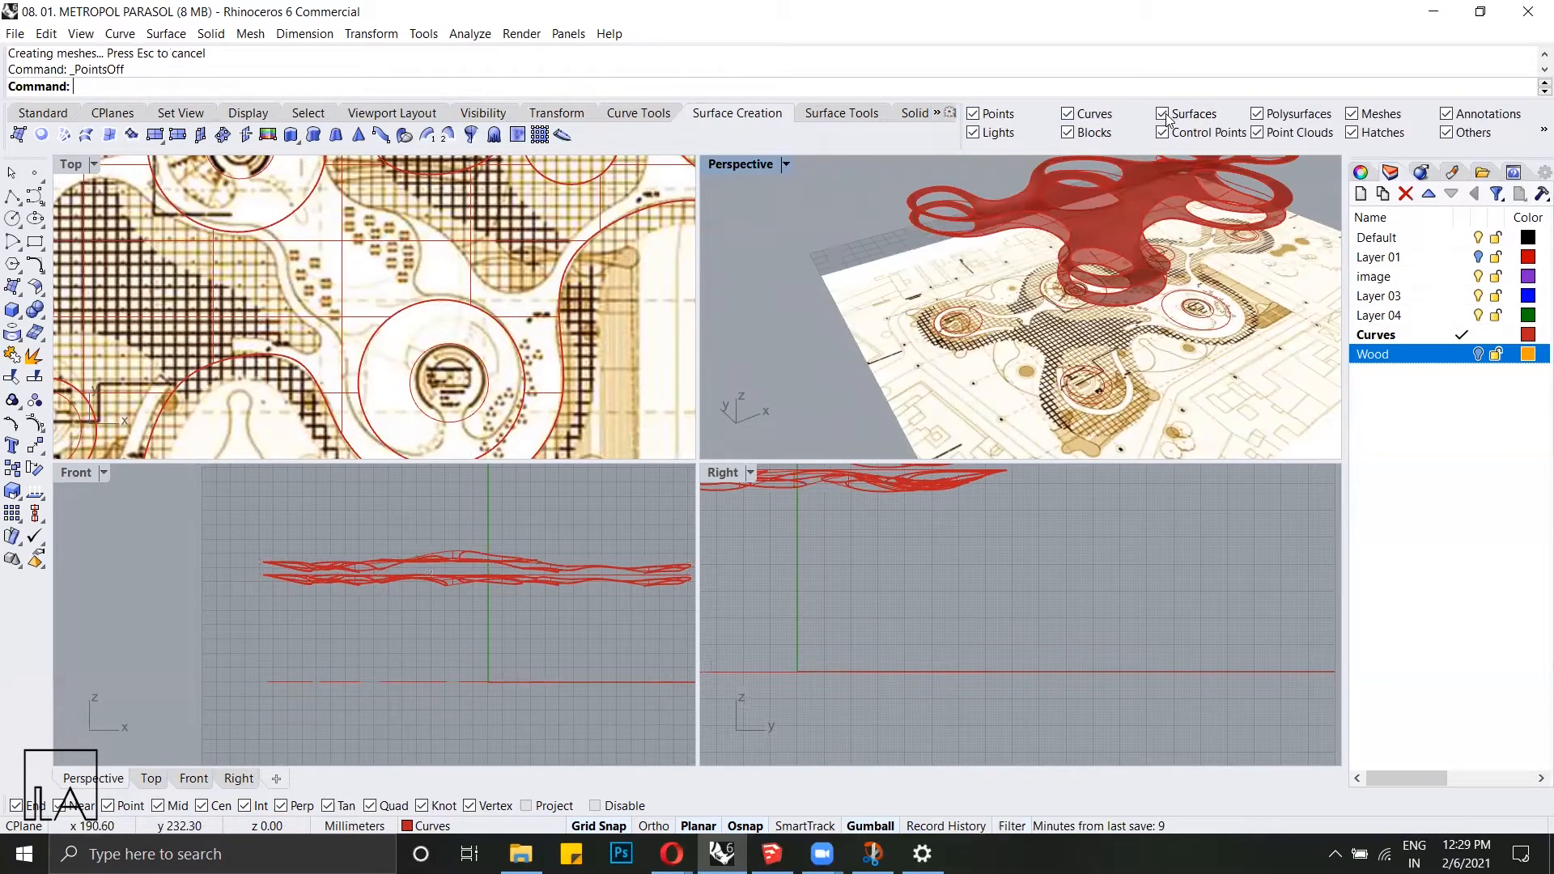
Step: Hide the plan image surface so only the canopy layers and parasol circles remain in the Perspective view
click(975, 321)
click(1103, 386)
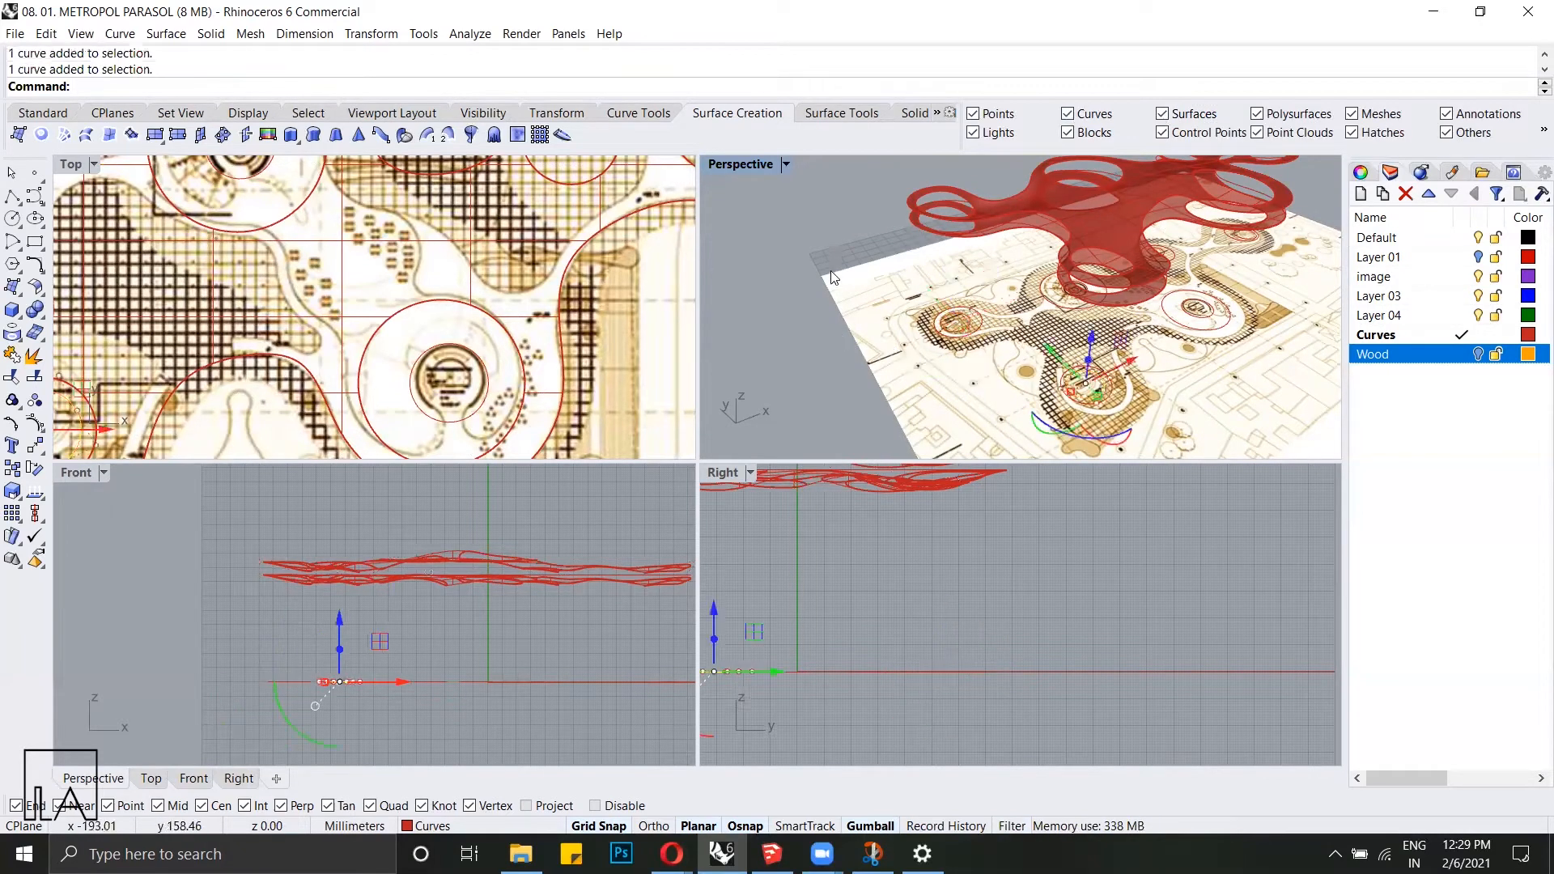
scroll(832, 273, down, 5)
scroll(913, 344, up, 5)
click(850, 356)
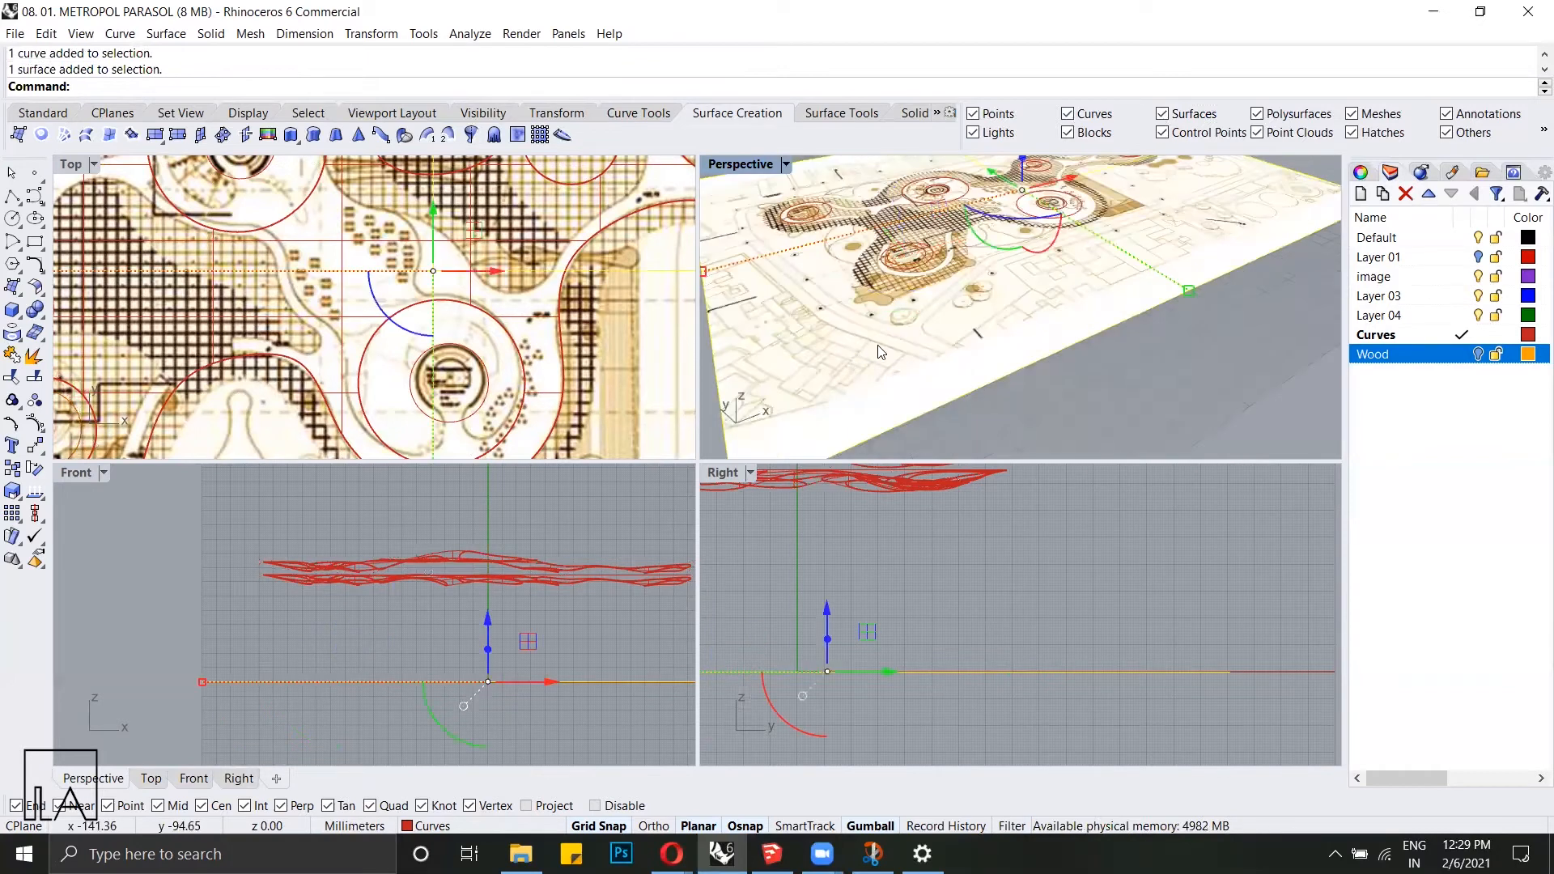
key(ctrl+h)
scroll(878, 344, down, 5)
scroll(876, 338, up, 5)
scroll(931, 340, up, 5)
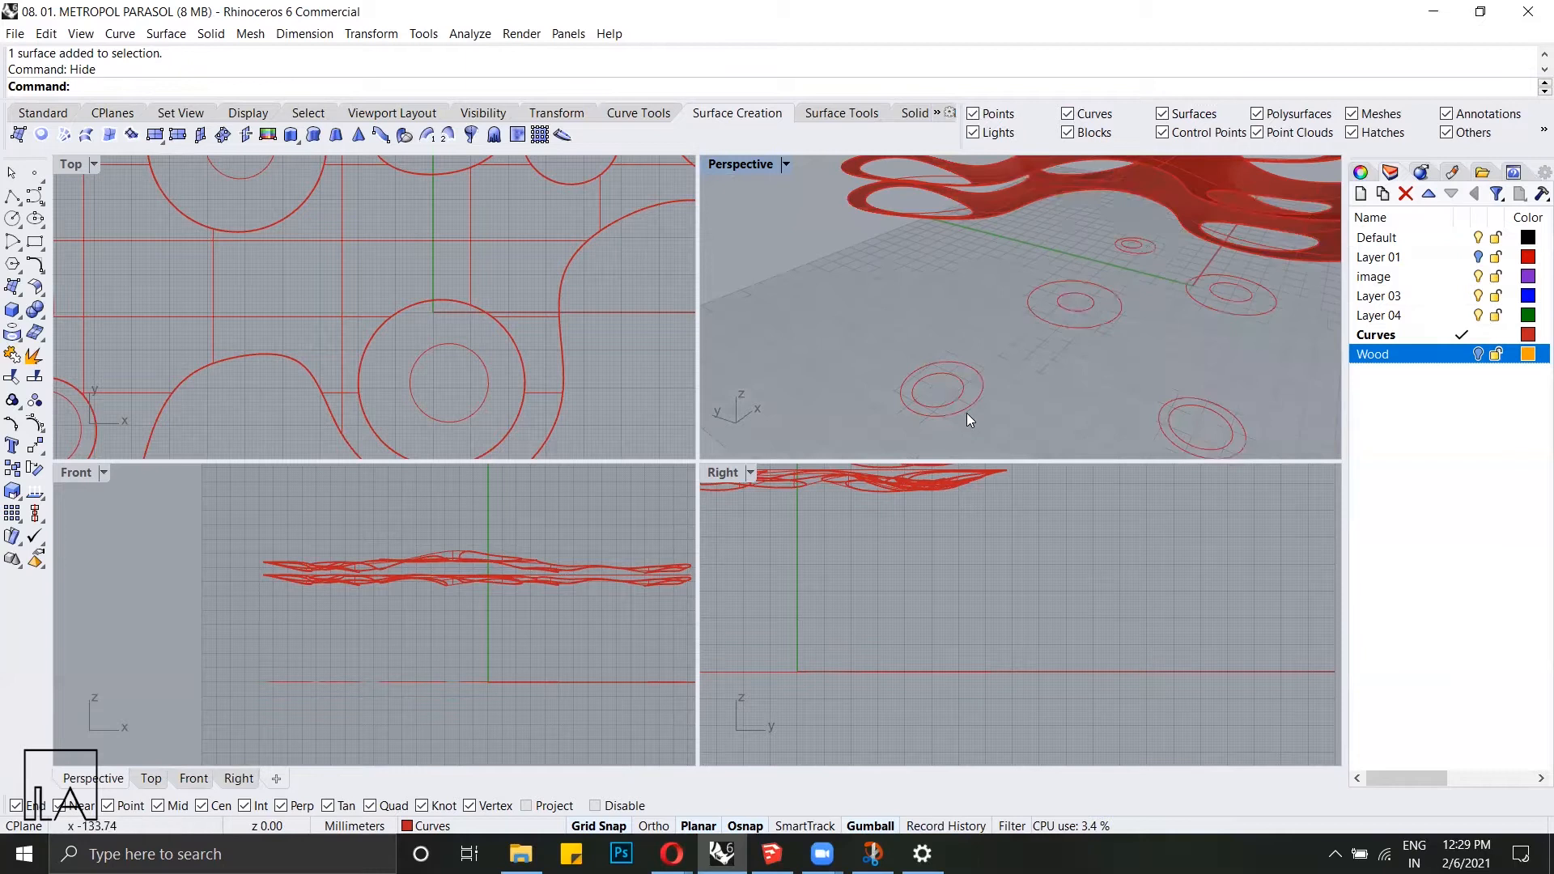
click(963, 387)
click(1088, 306)
click(1246, 304)
scroll(924, 314, down, 3)
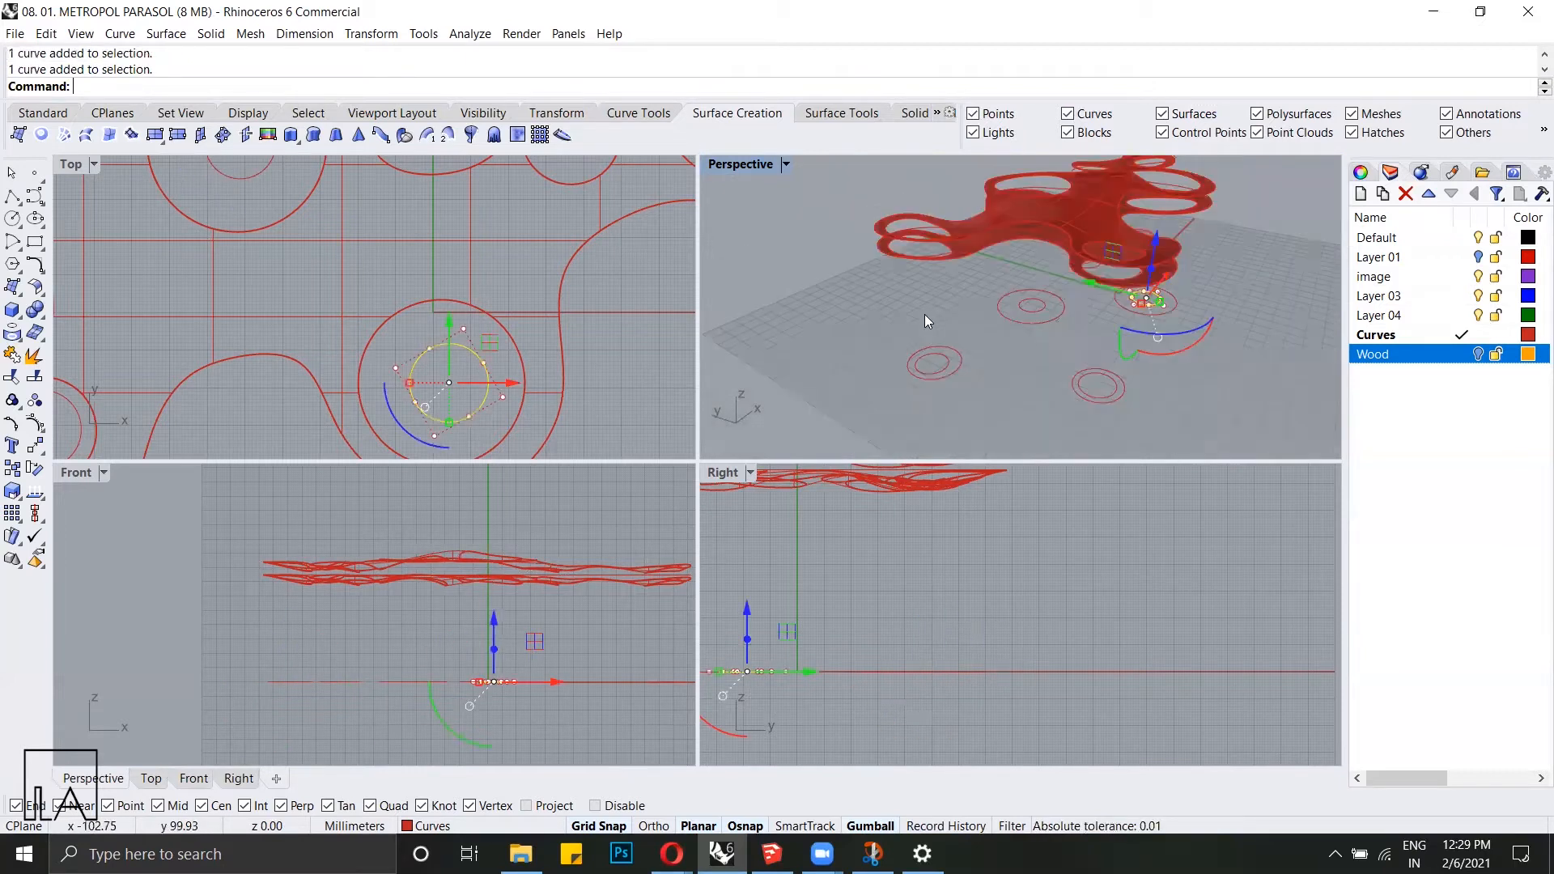
click(1017, 358)
scroll(950, 343, up, 5)
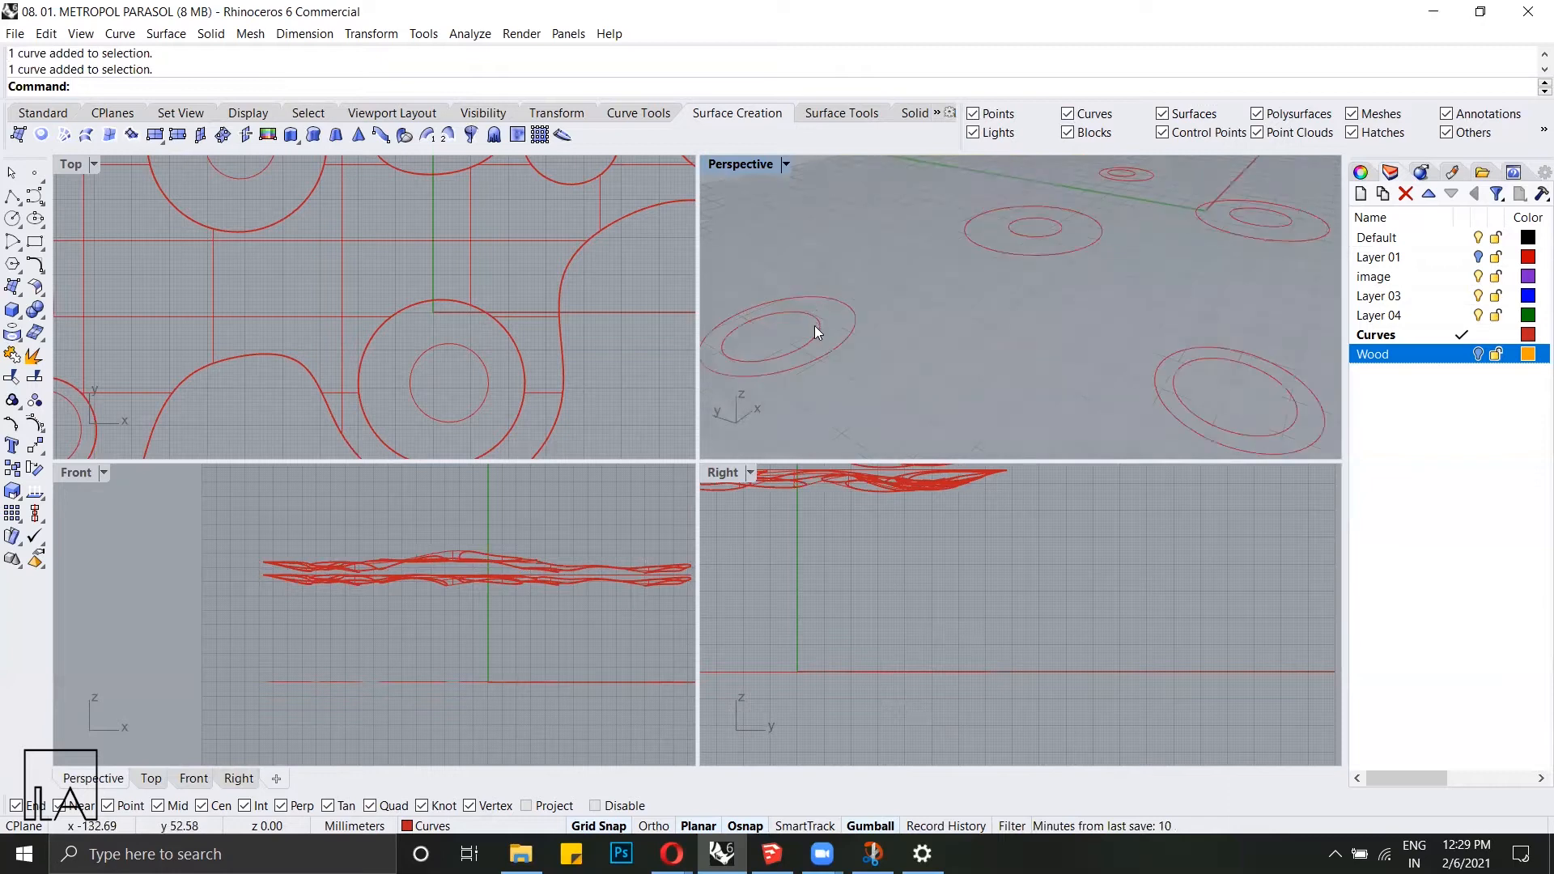
click(814, 325)
right_drag(819, 329, 1039, 359)
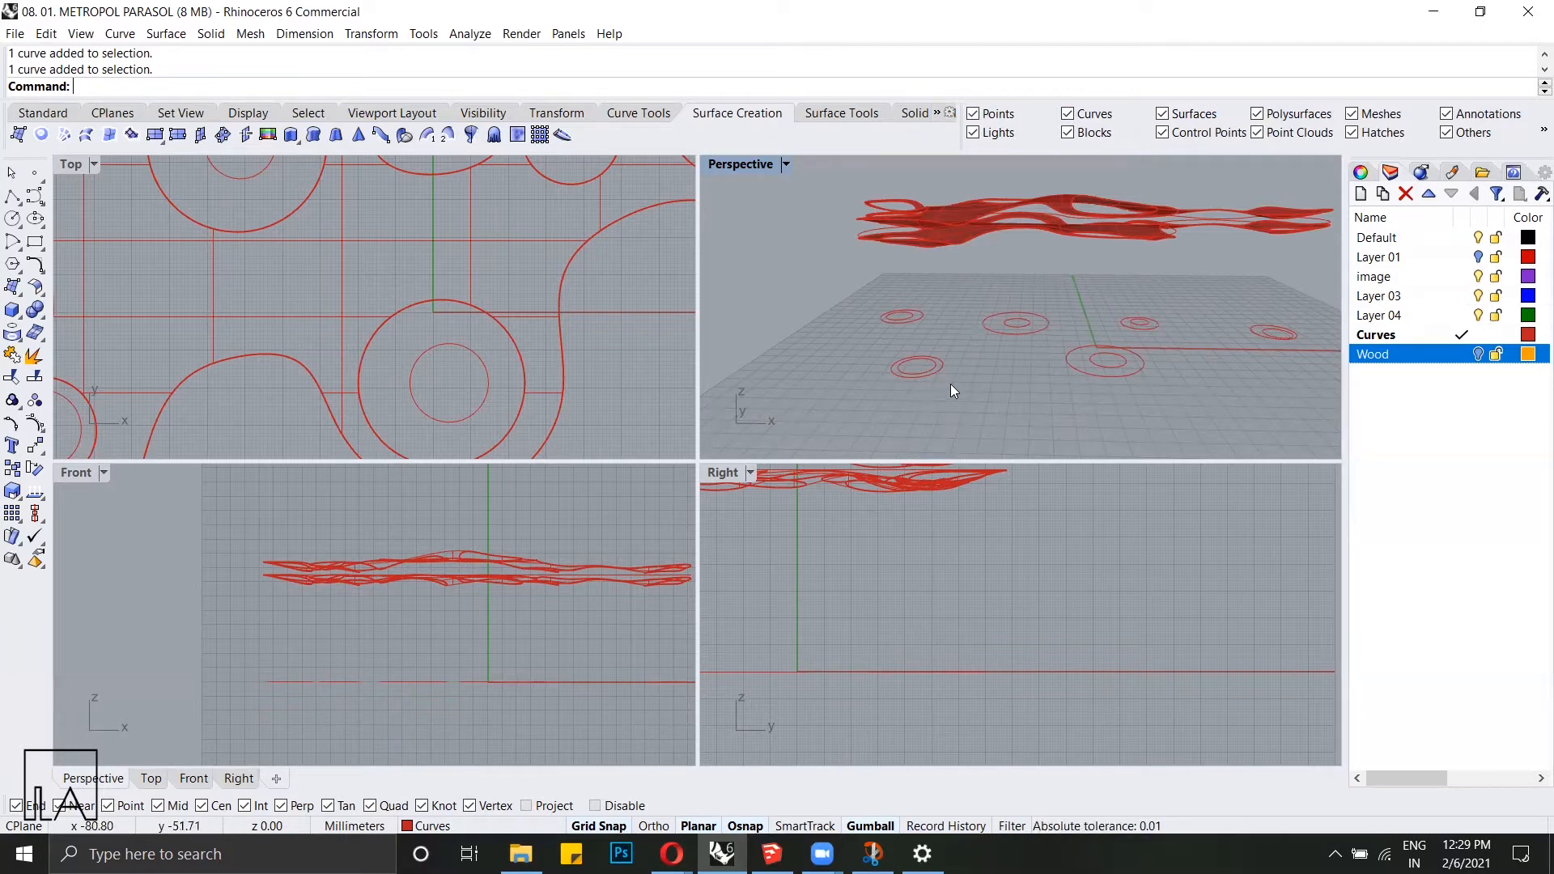
Step: Select the inner circles of the four middle parasols together in the Perspective view
right_drag(1033, 351, 1000, 328)
scroll(1000, 329, up, 3)
click(998, 330)
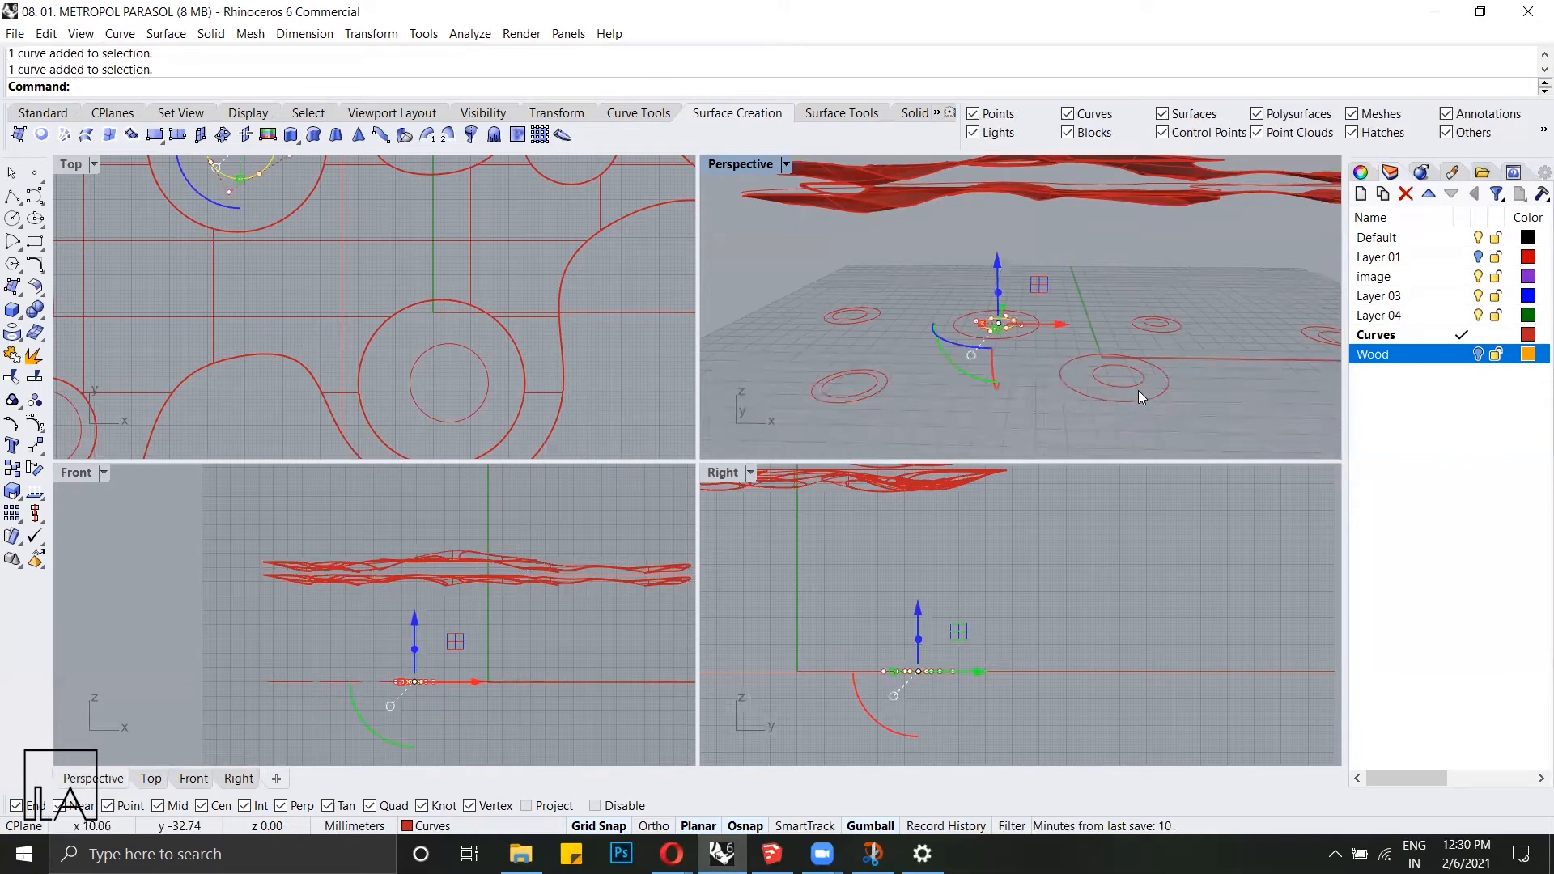
shift+click(1130, 387)
shift+click(1156, 324)
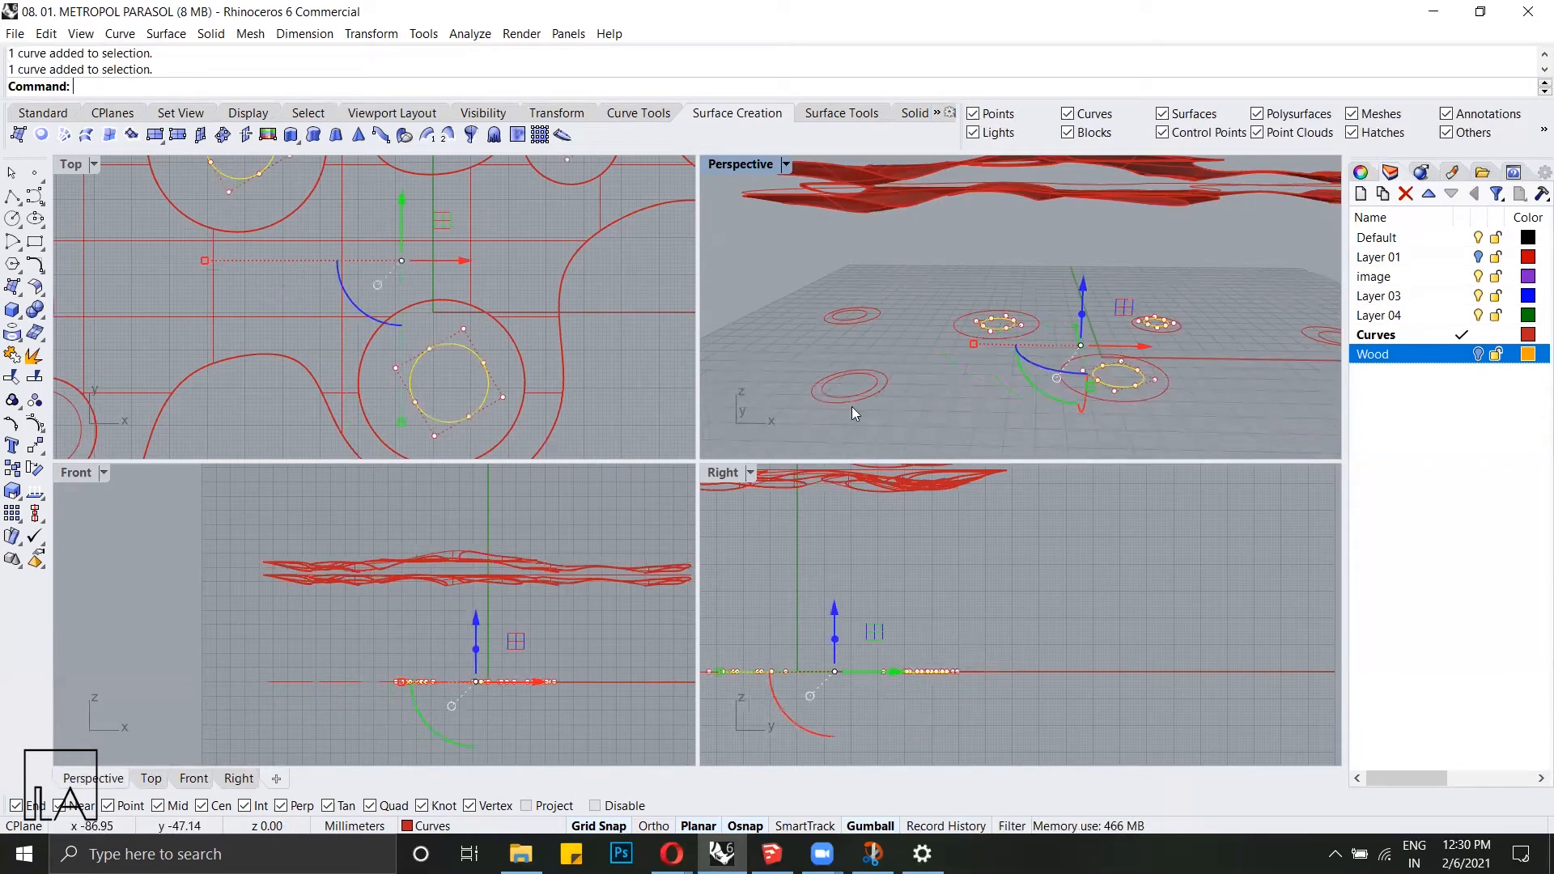
shift+click(869, 384)
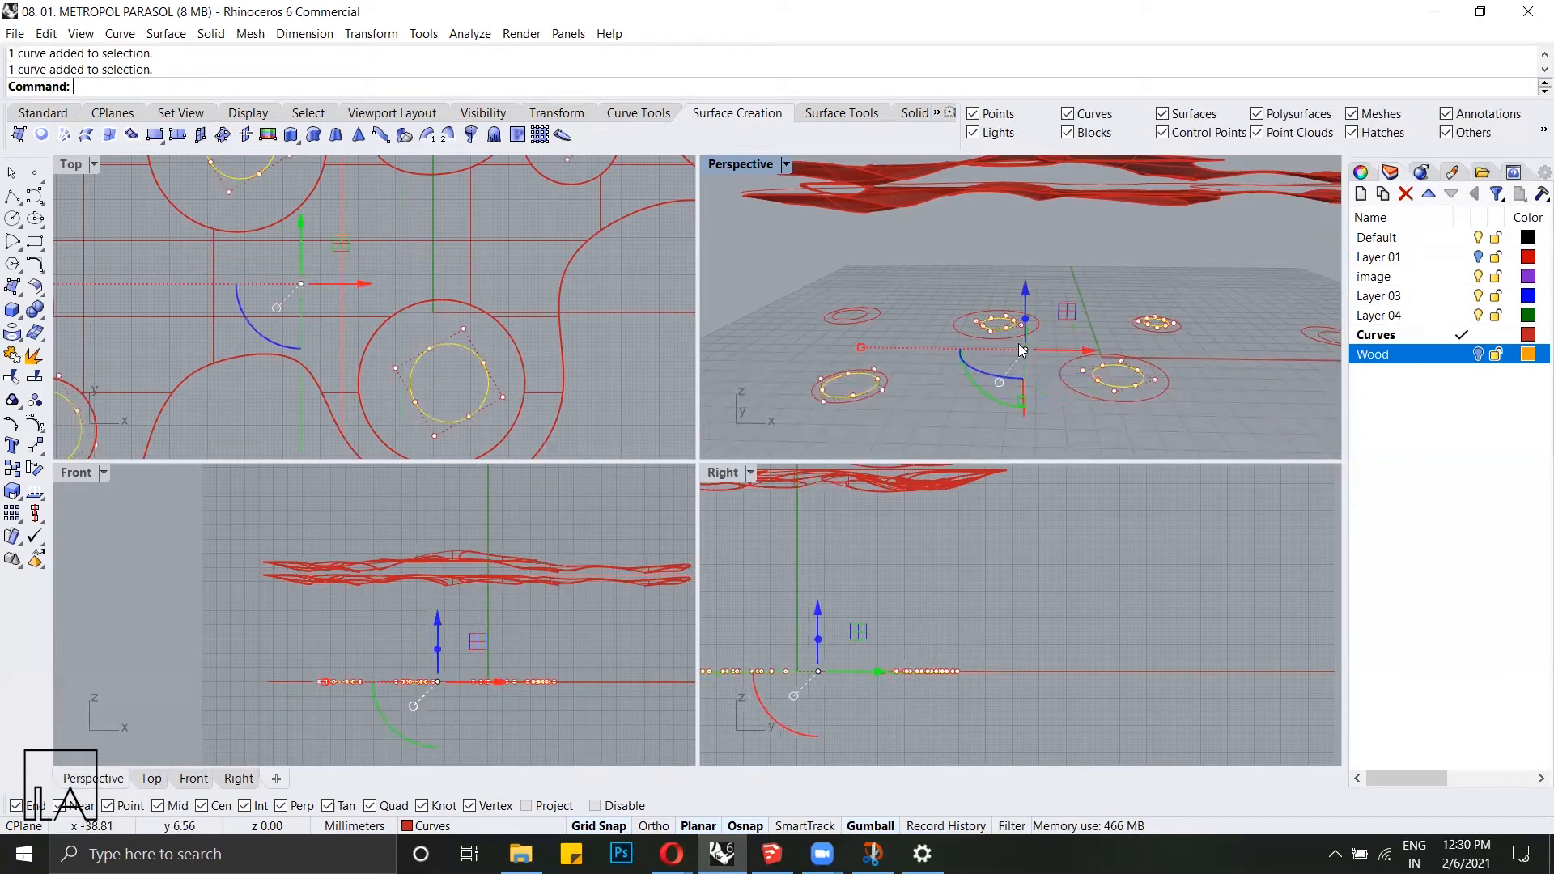
Step: Try extruding the four selected inner circles 30 mm with ExtrudeCrv, and undo the extrusion
text(Extr)
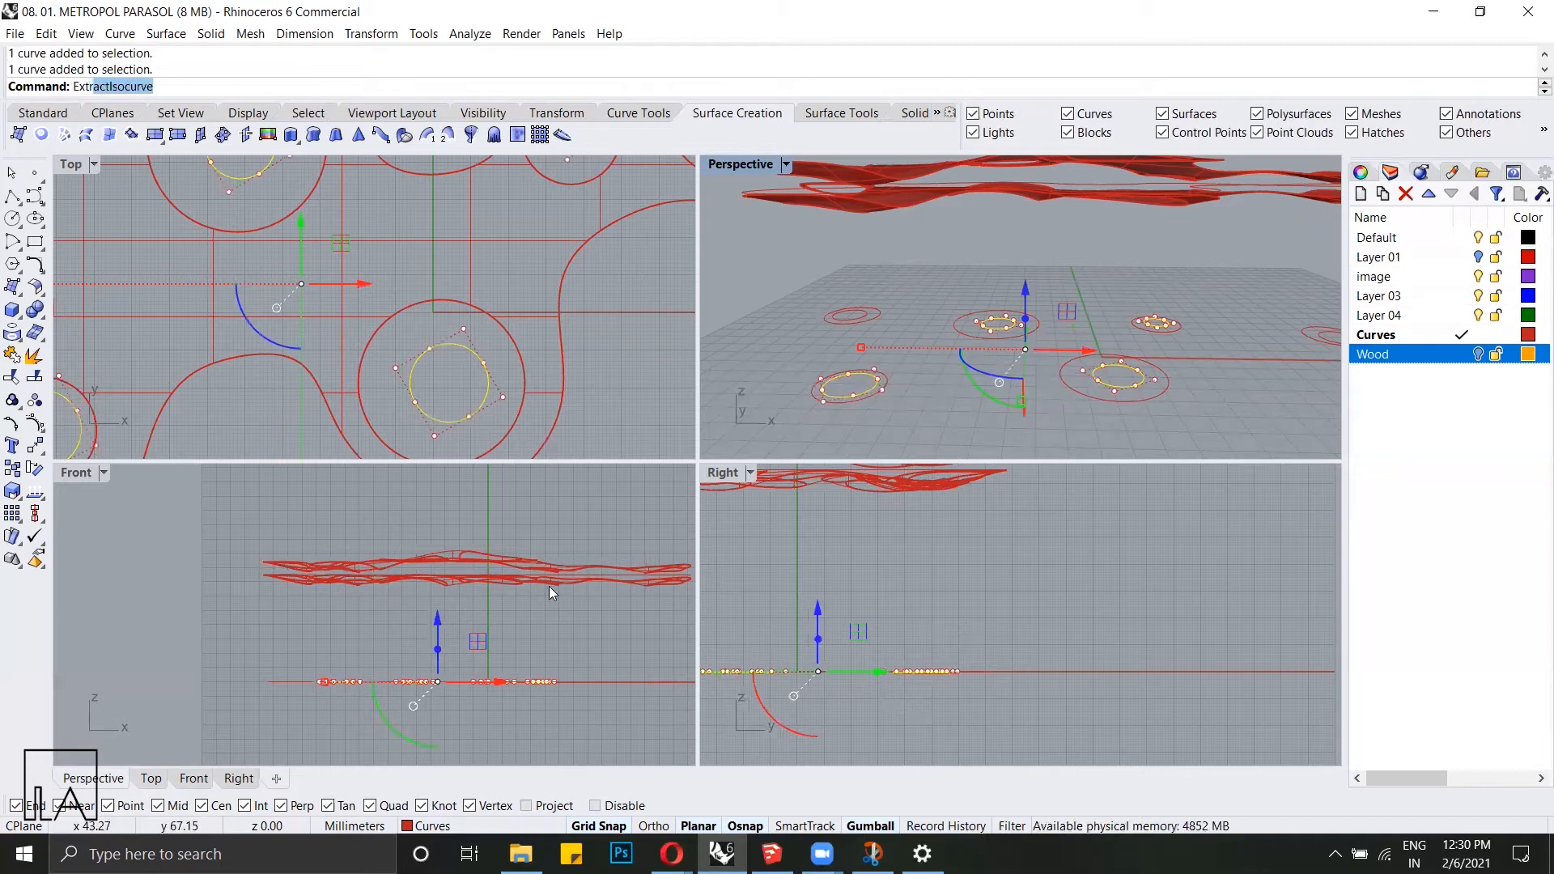
text(udeCrv)
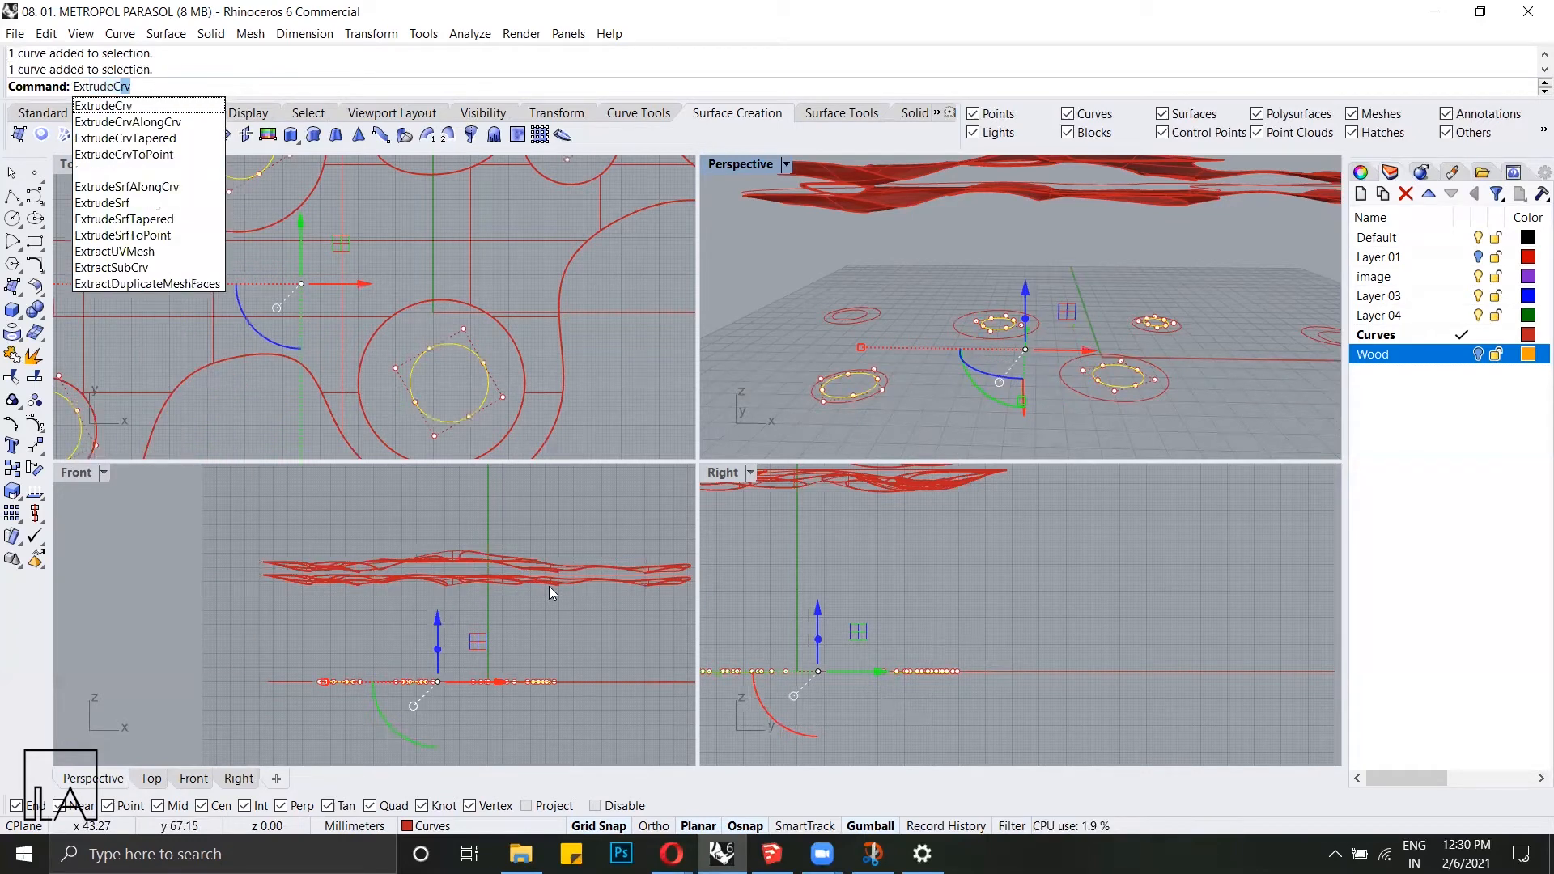
key(Return)
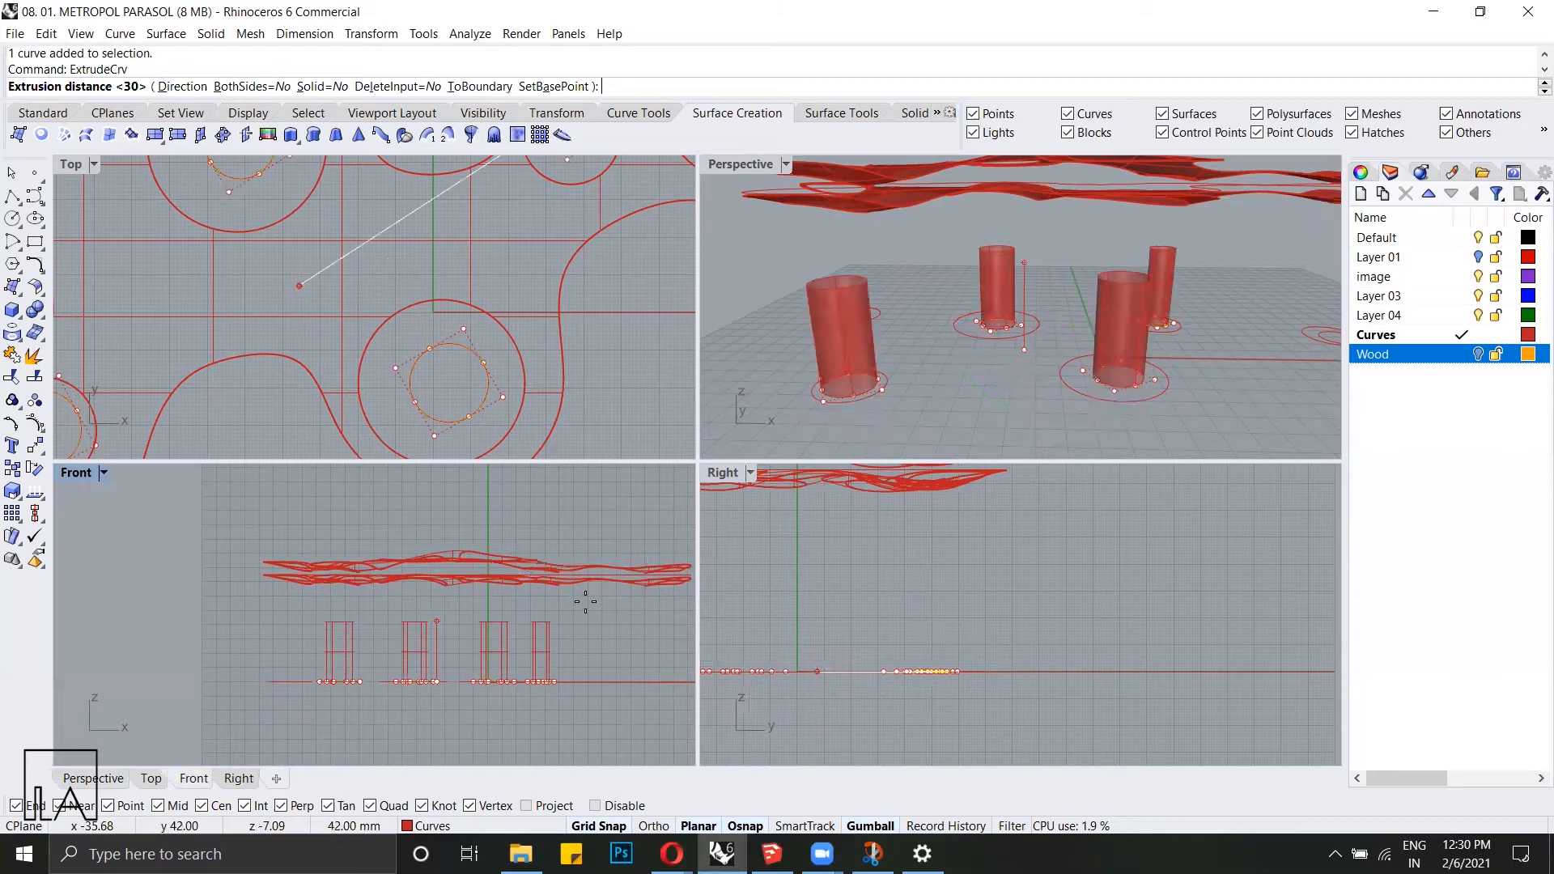
scroll(400, 664, up, 3)
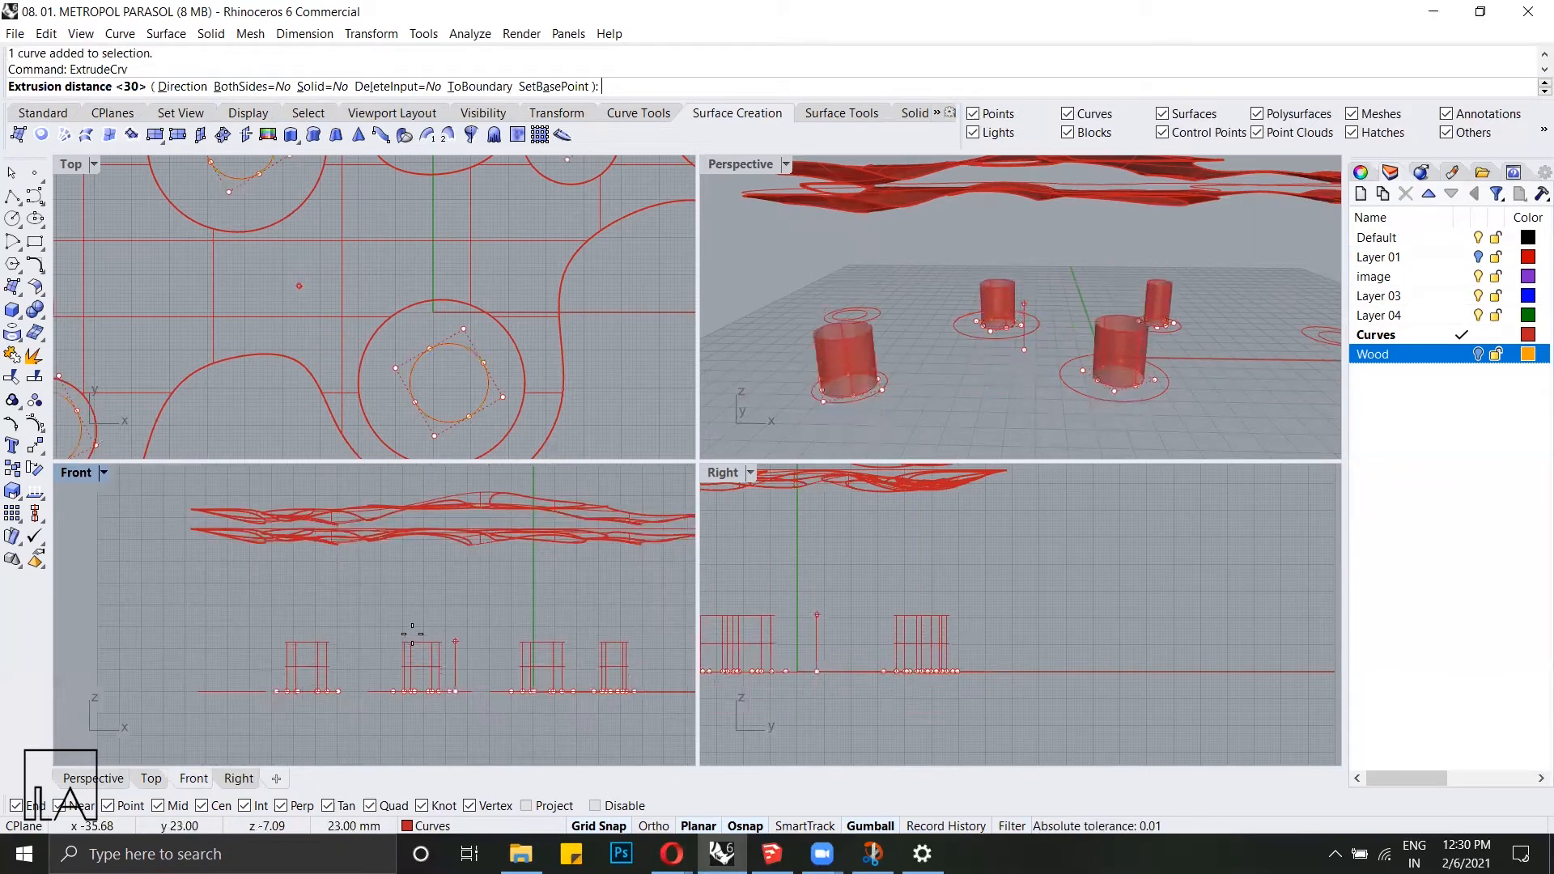
text(30)
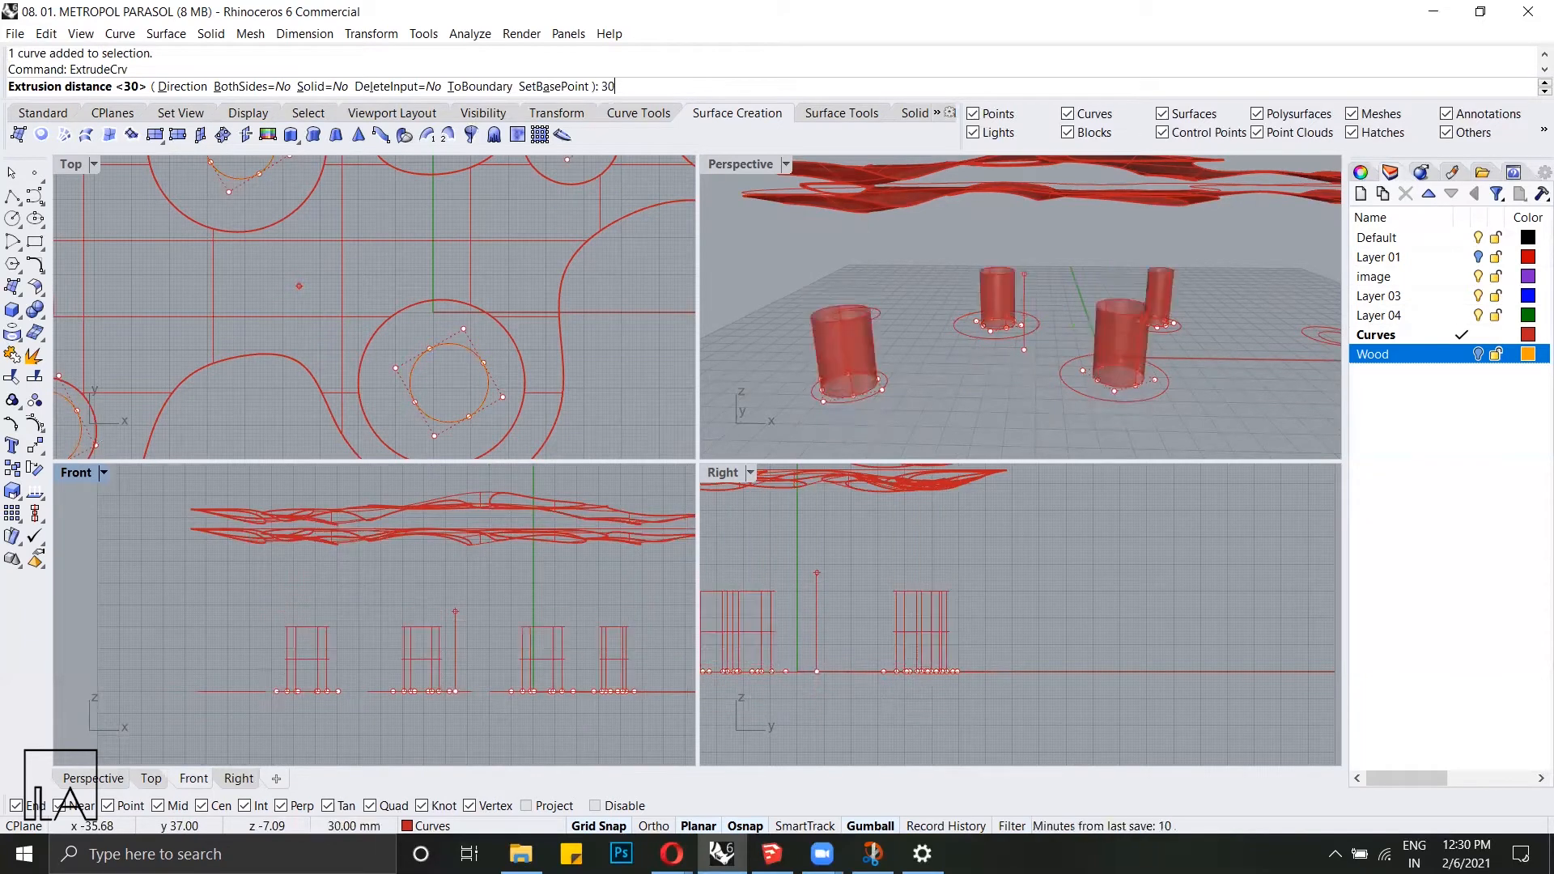
key(Return)
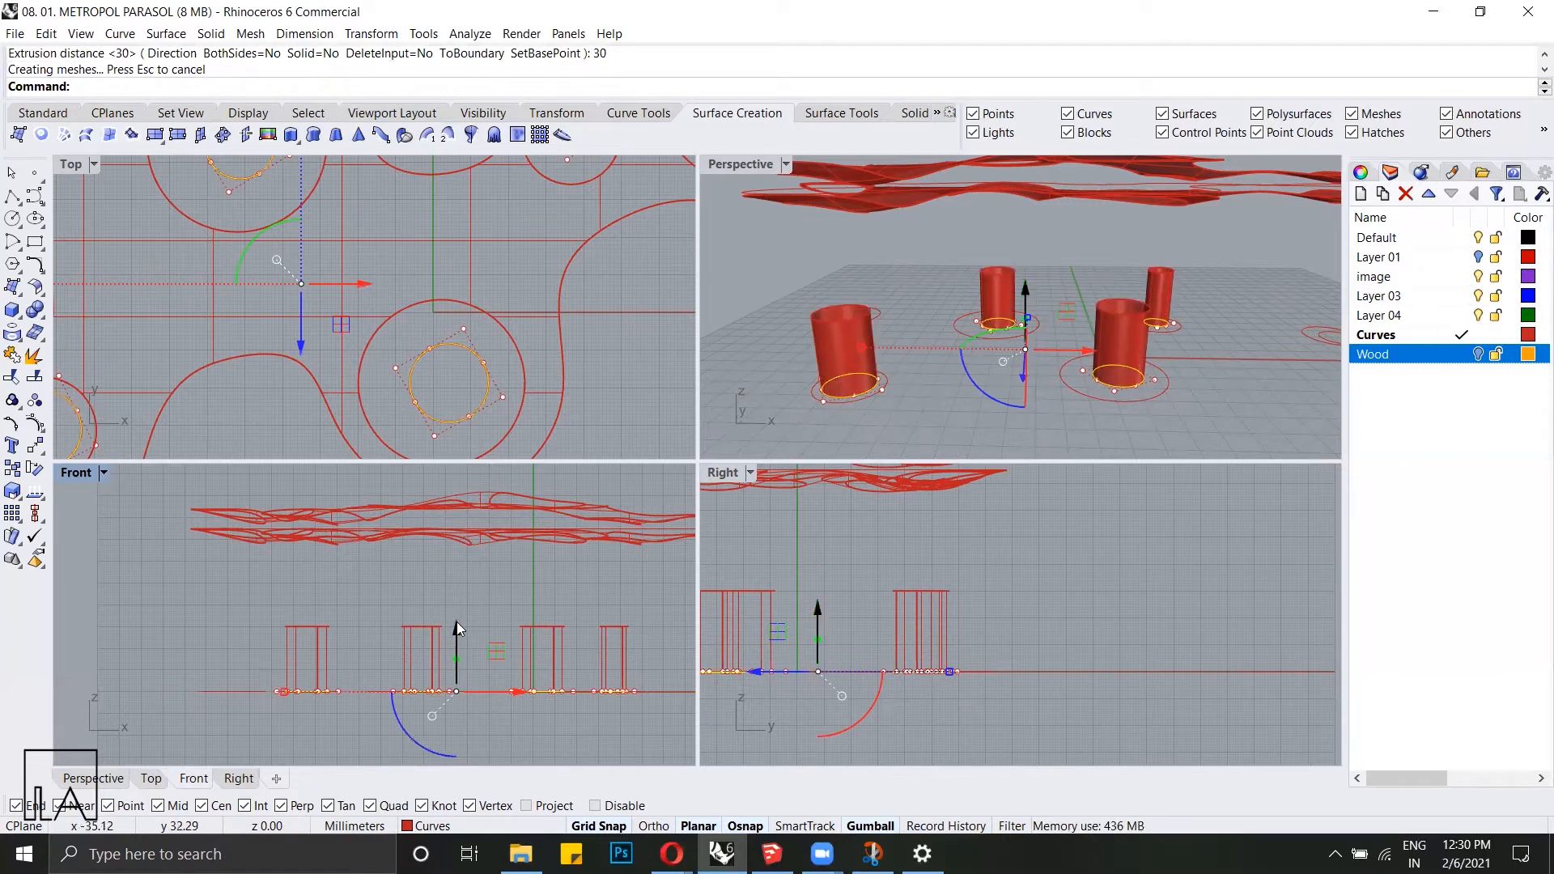
key(ctrl+z)
Step: Extrude the four selected inner circles 42 mm upward into open column surfaces with ExtrudeCrv
key(Return)
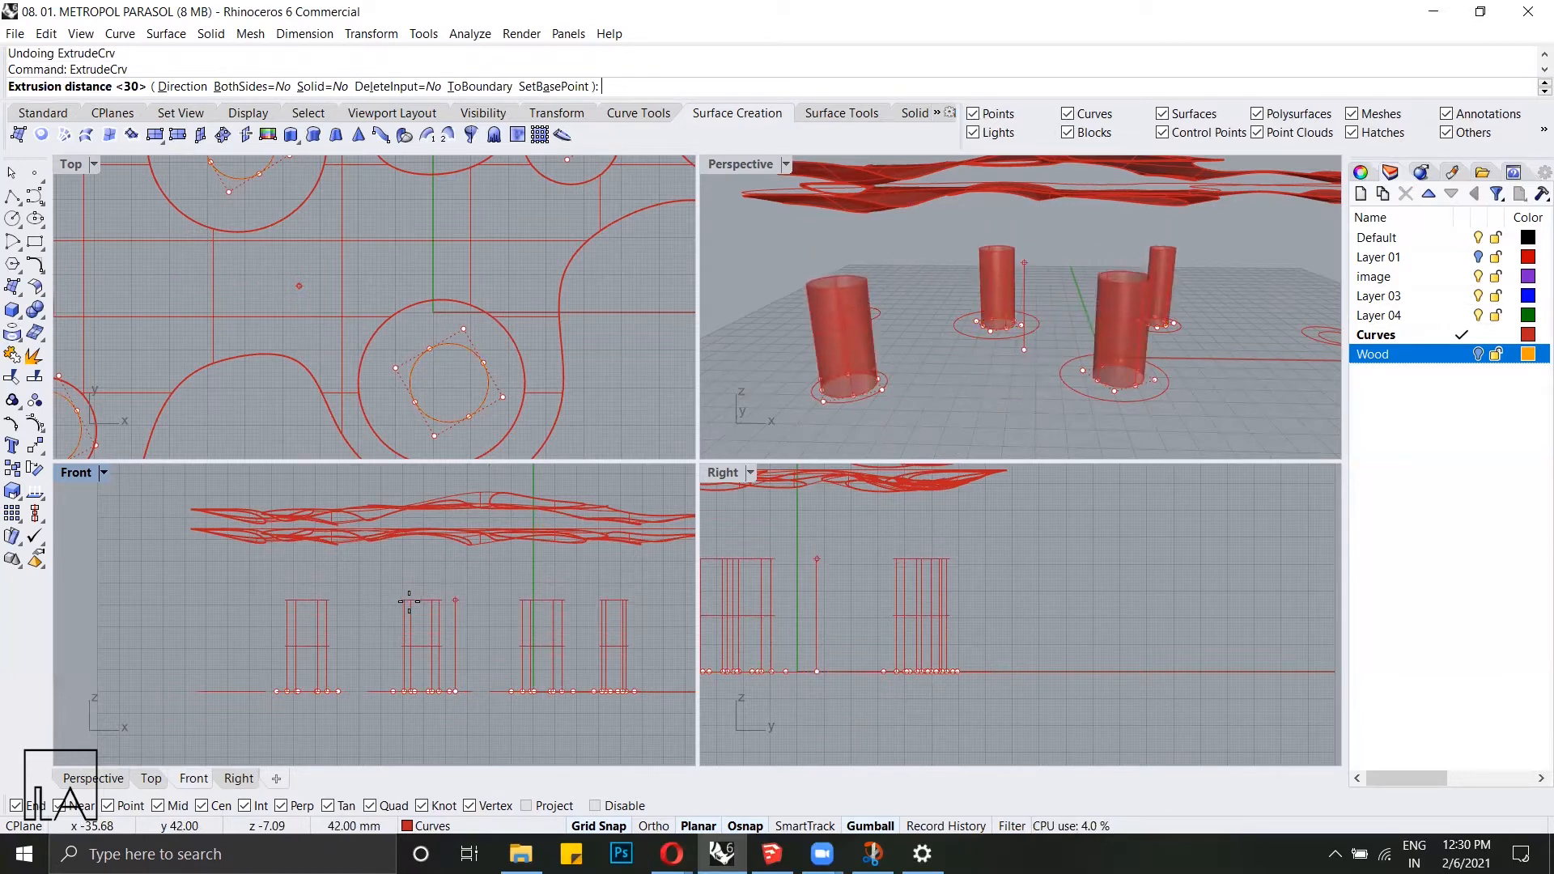
click(409, 601)
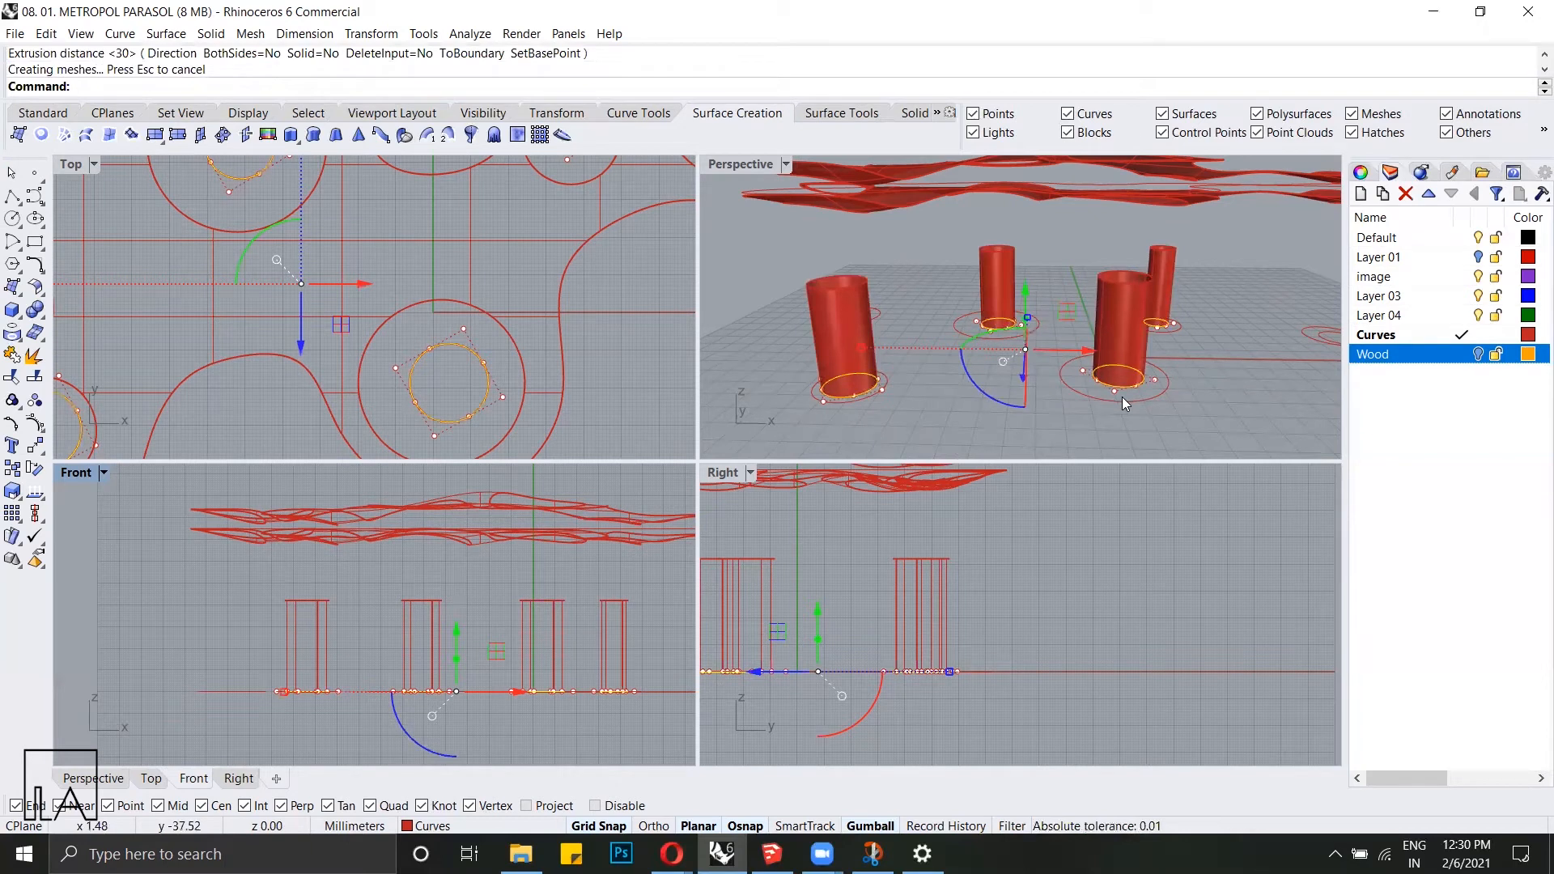
Step: Raise the inner circles of the two parasols at the canopy's opposite ends by about 43 mm in the Front view
scroll(923, 371, down, 7)
scroll(1066, 358, up, 7)
scroll(1174, 346, up, 4)
click(1165, 347)
scroll(1167, 348, down, 8)
right_drag(978, 345, 1013, 353)
scroll(916, 353, up, 8)
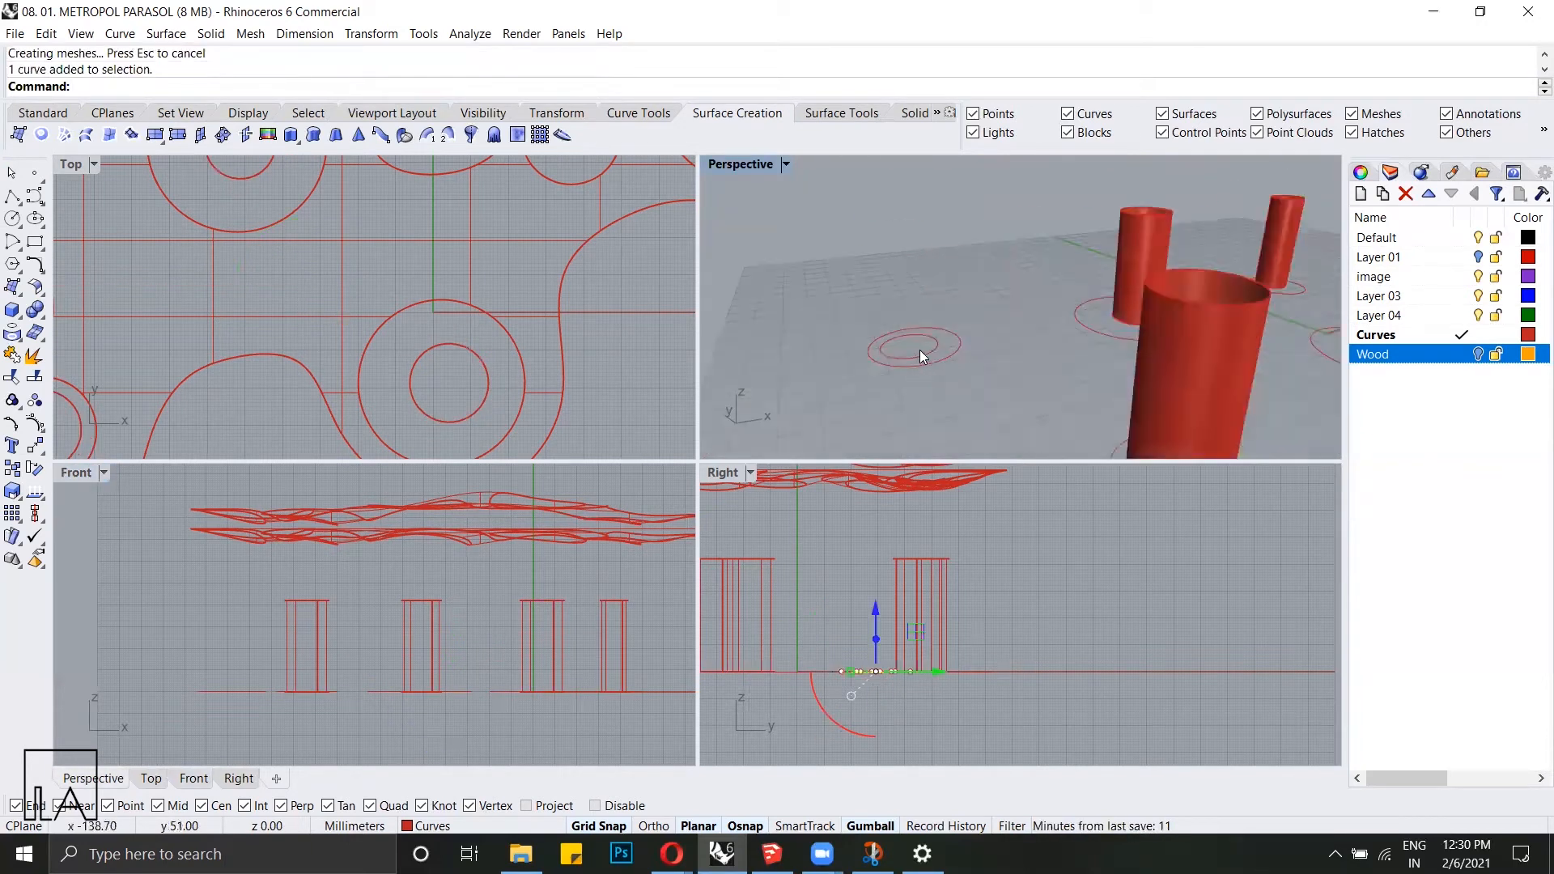
shift+click(931, 350)
scroll(848, 347, down, 8)
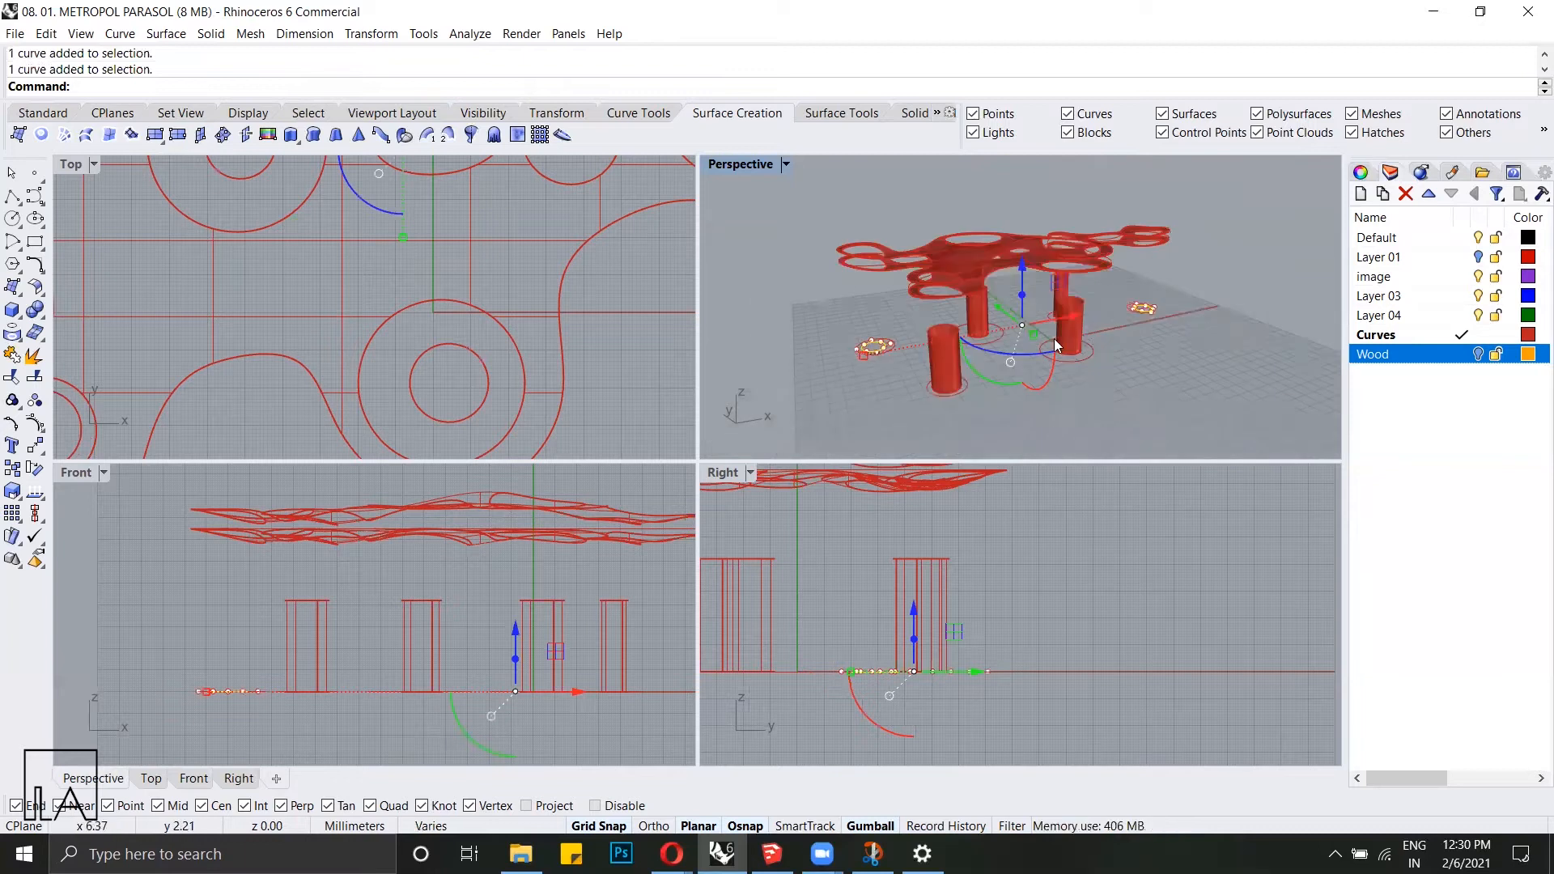
right_drag(1056, 339, 992, 337)
scroll(1003, 339, up, 2)
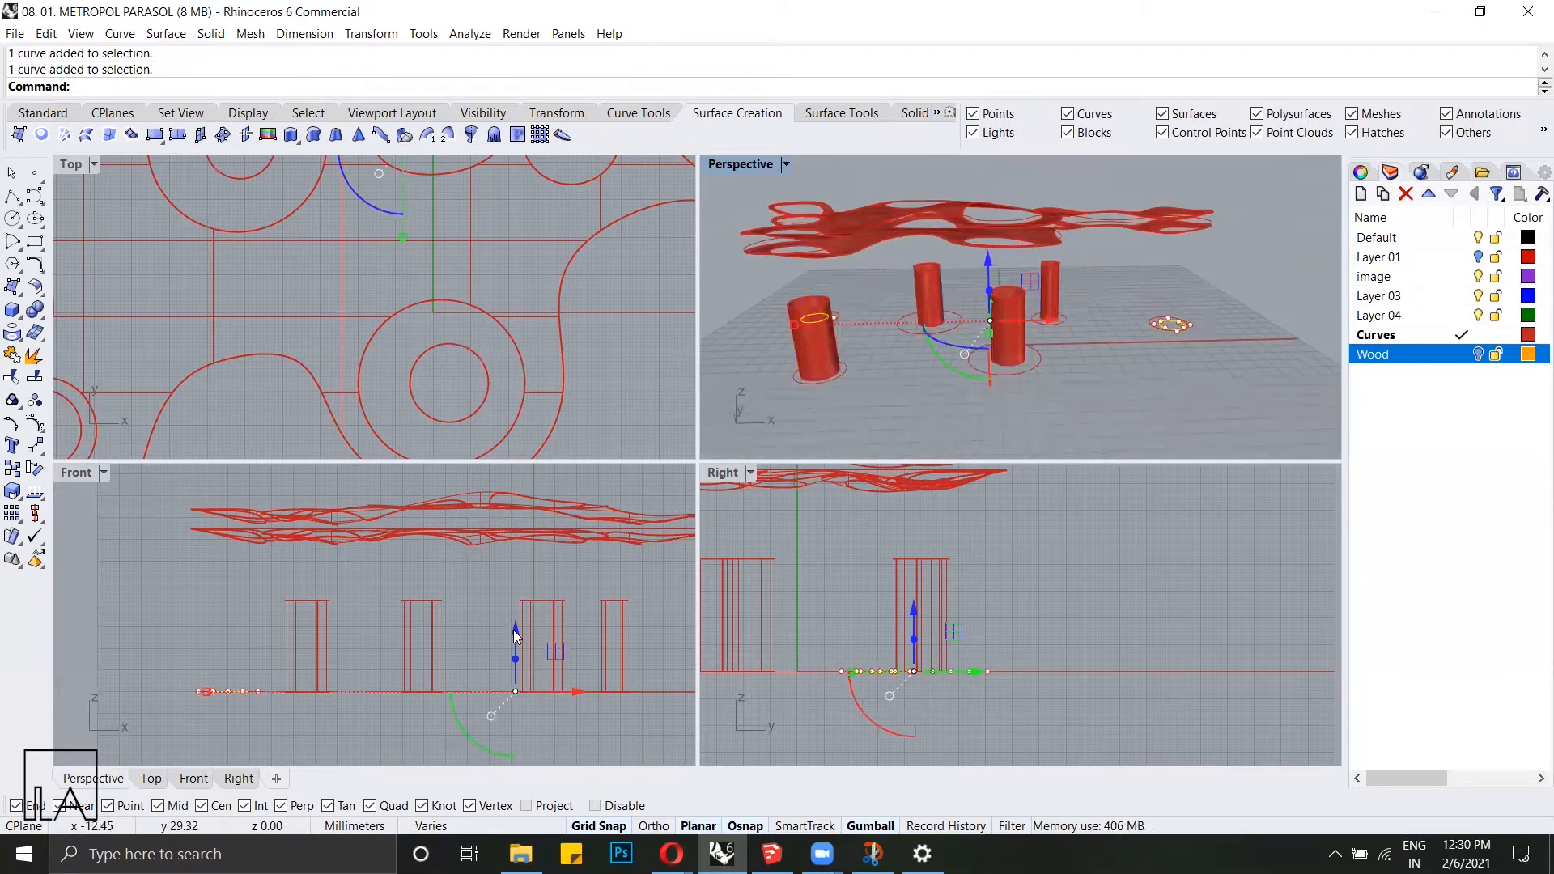
drag(515, 630, 517, 542)
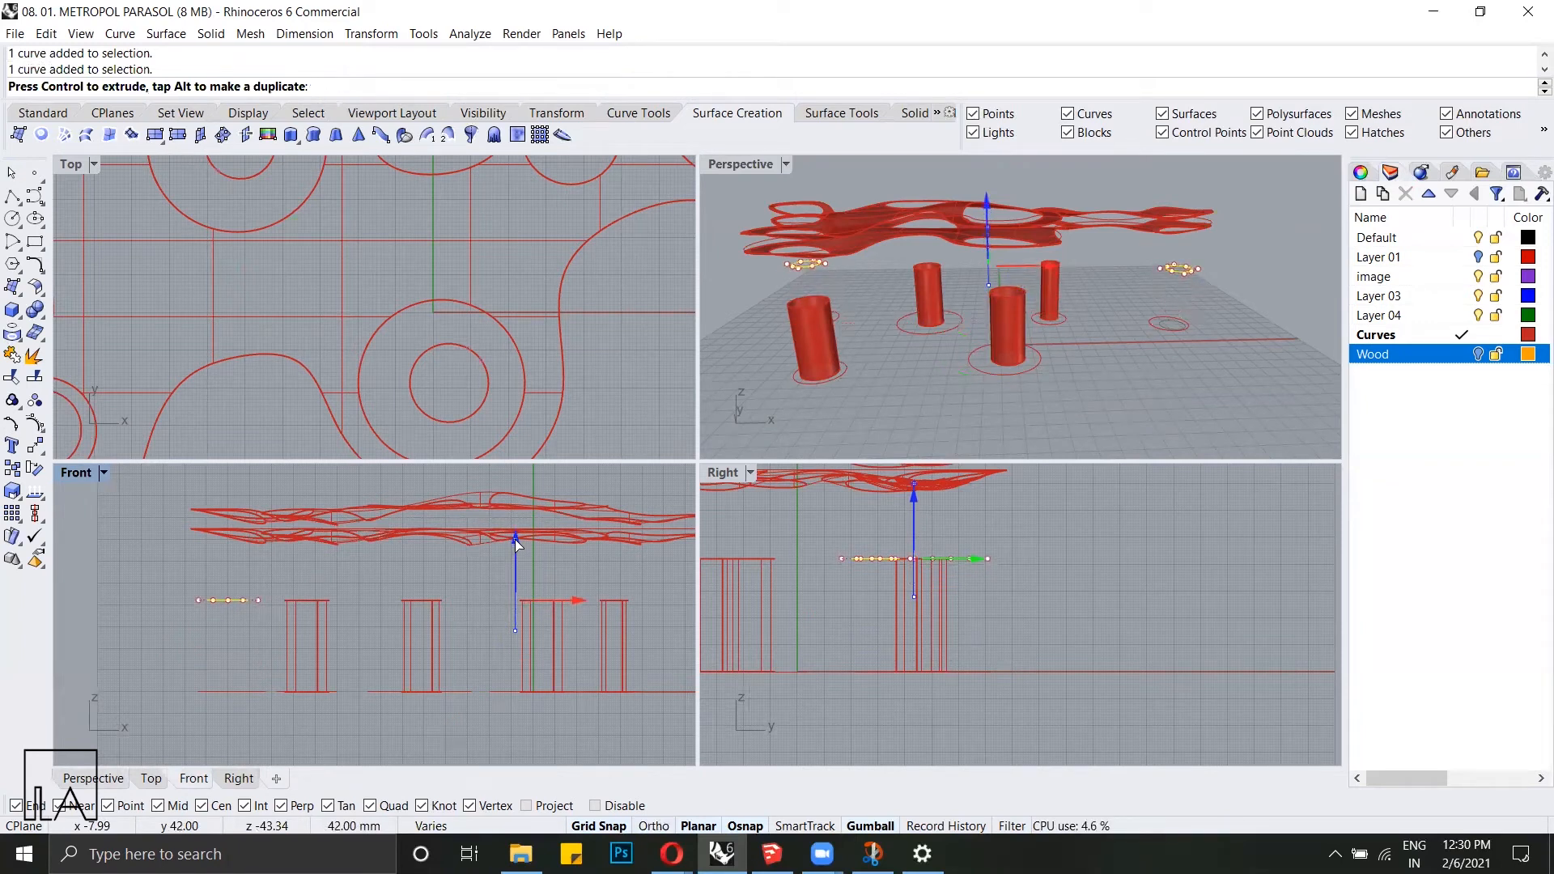
drag(515, 538, 515, 538)
click(1206, 589)
Step: Extrude the two raised circles down to the ground about 44 mm with ExtrudeCrv, along a slanted direction picked in the Front view
text(ExtrudeCrv)
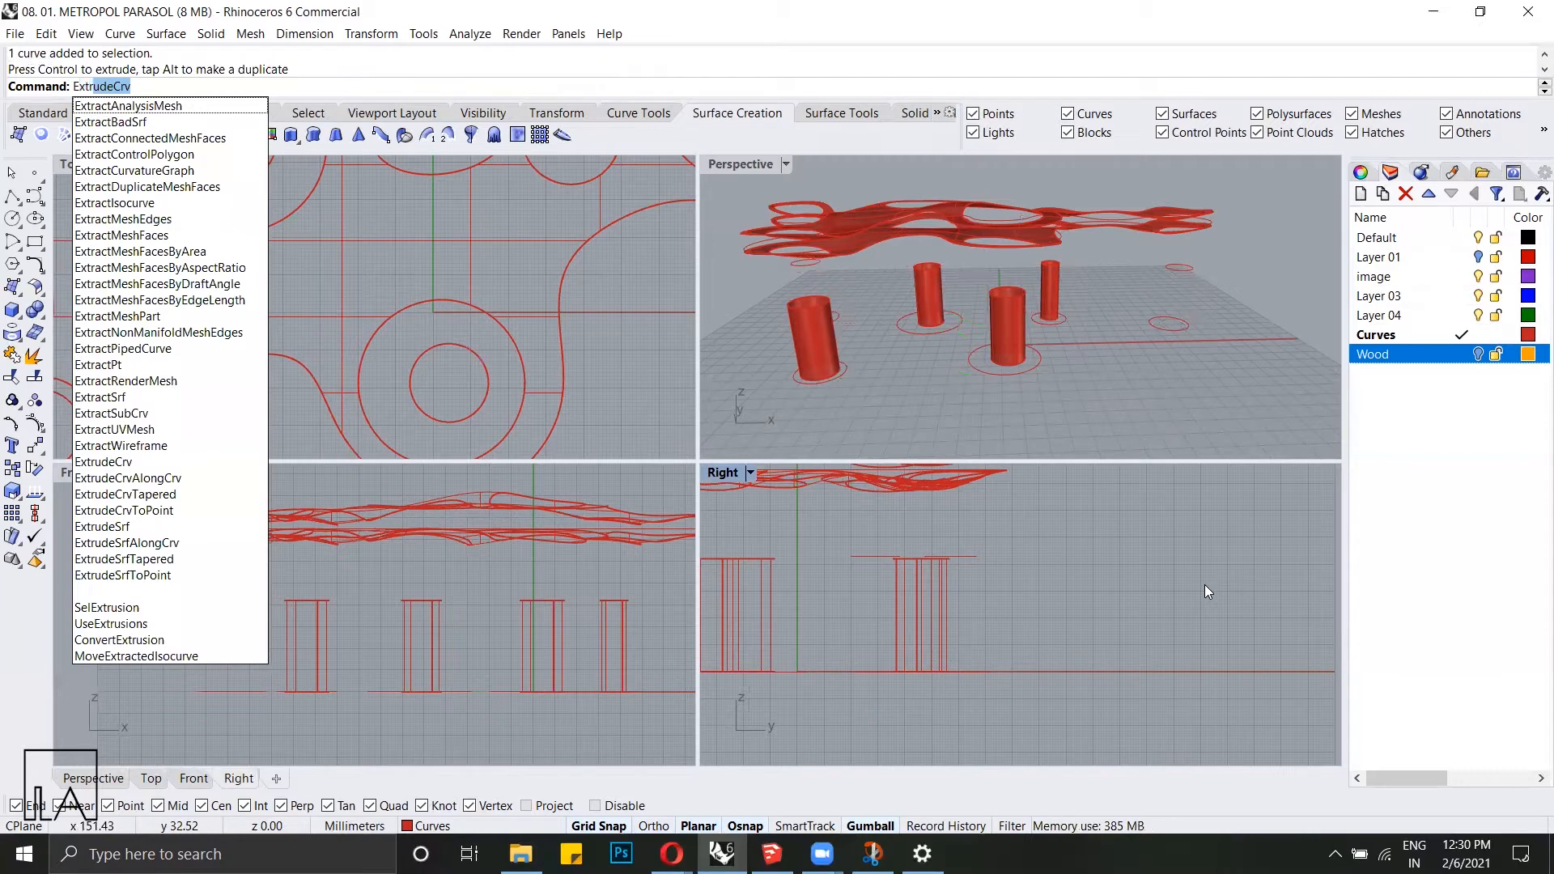
key(Return)
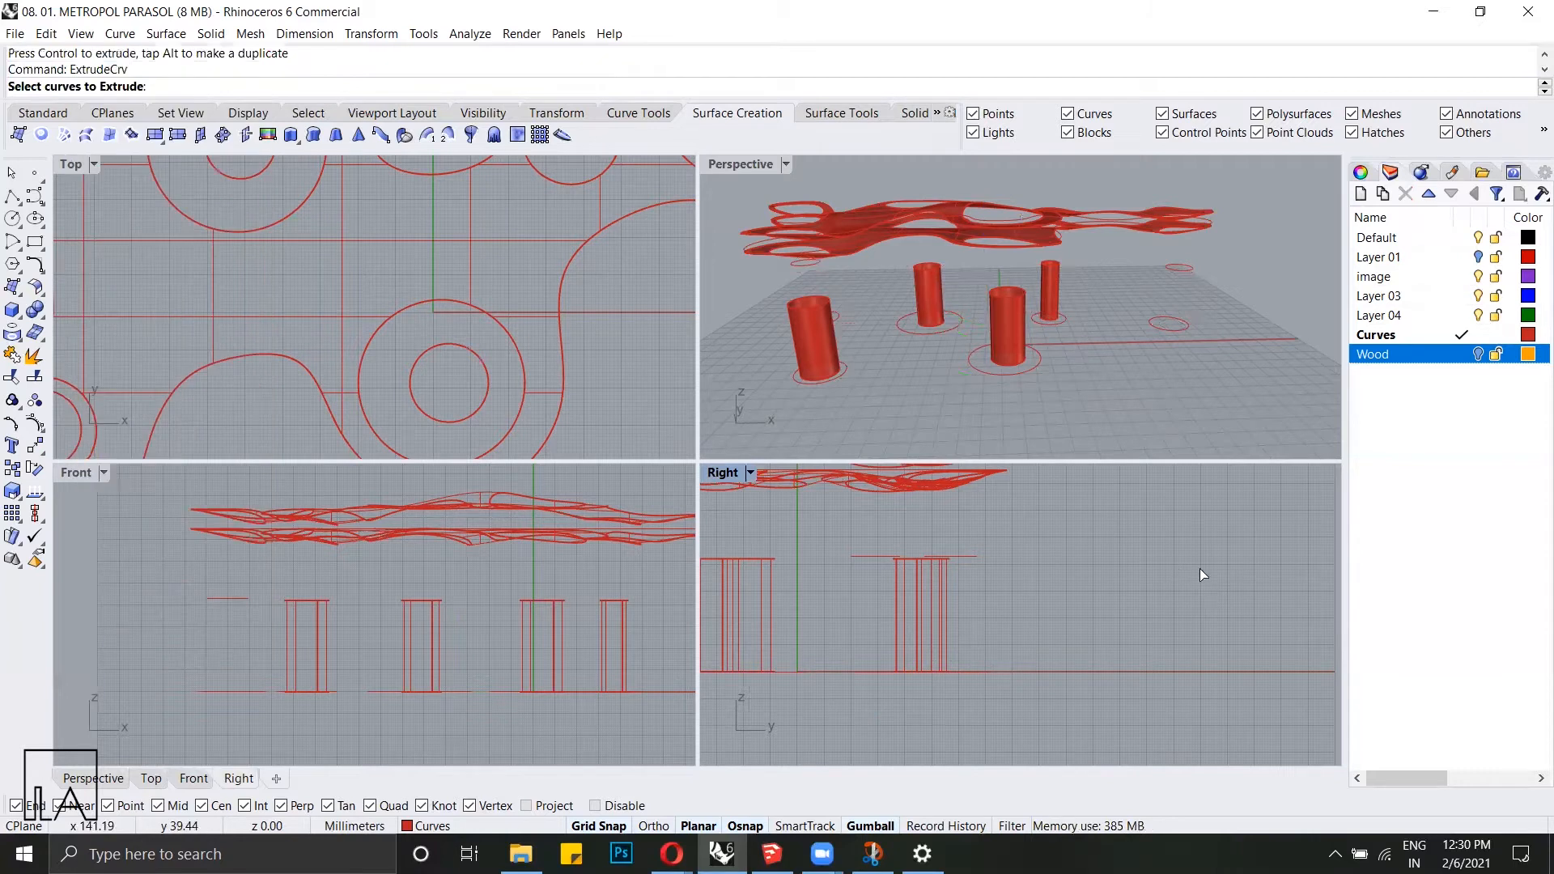
click(1182, 273)
click(806, 264)
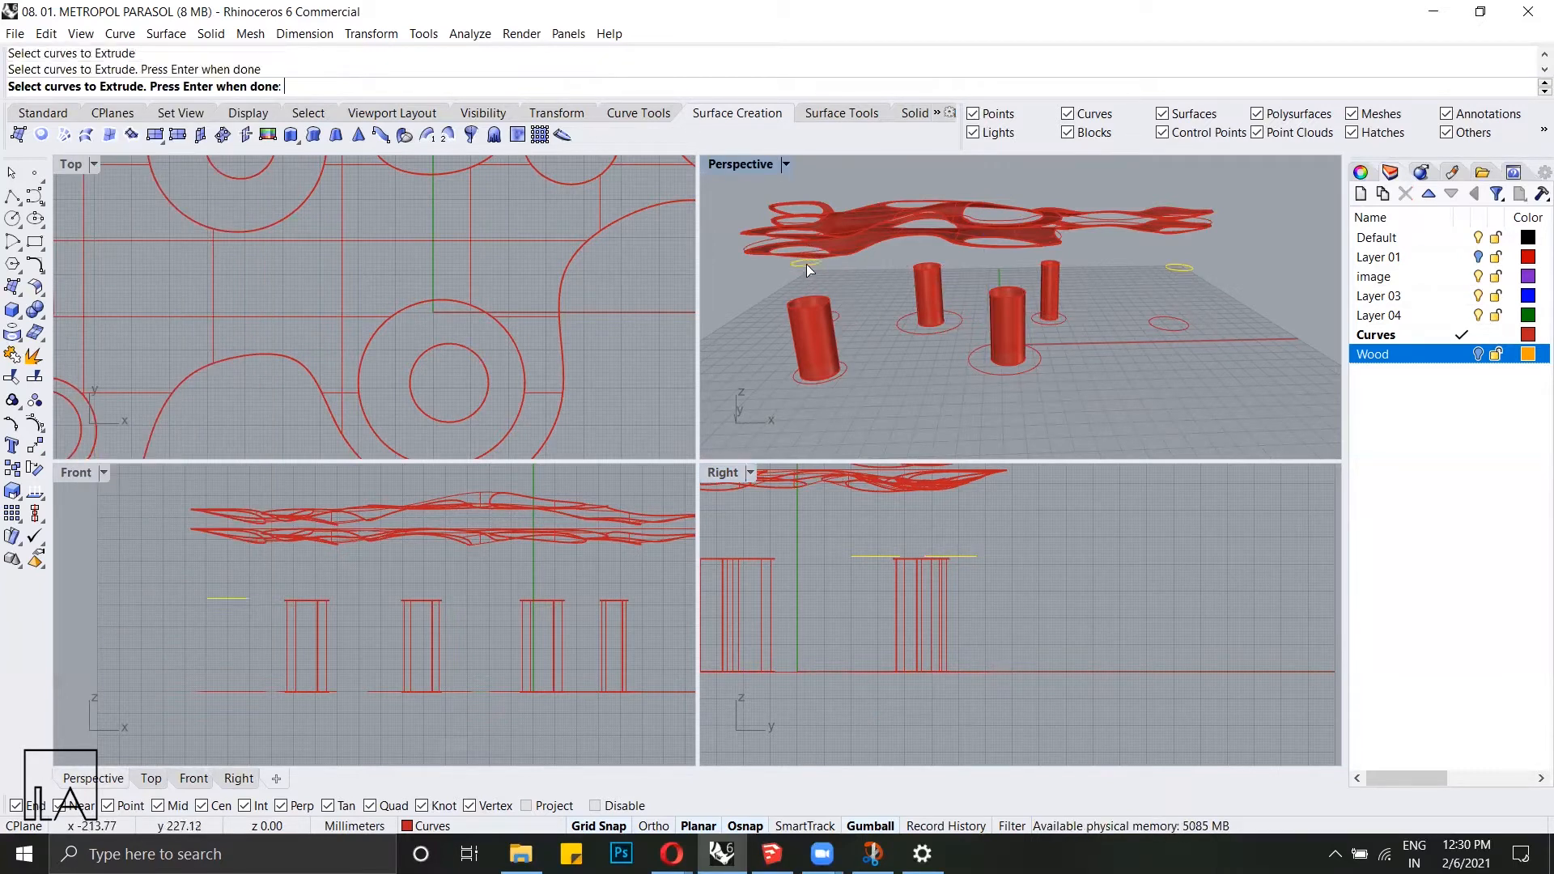
key(Return)
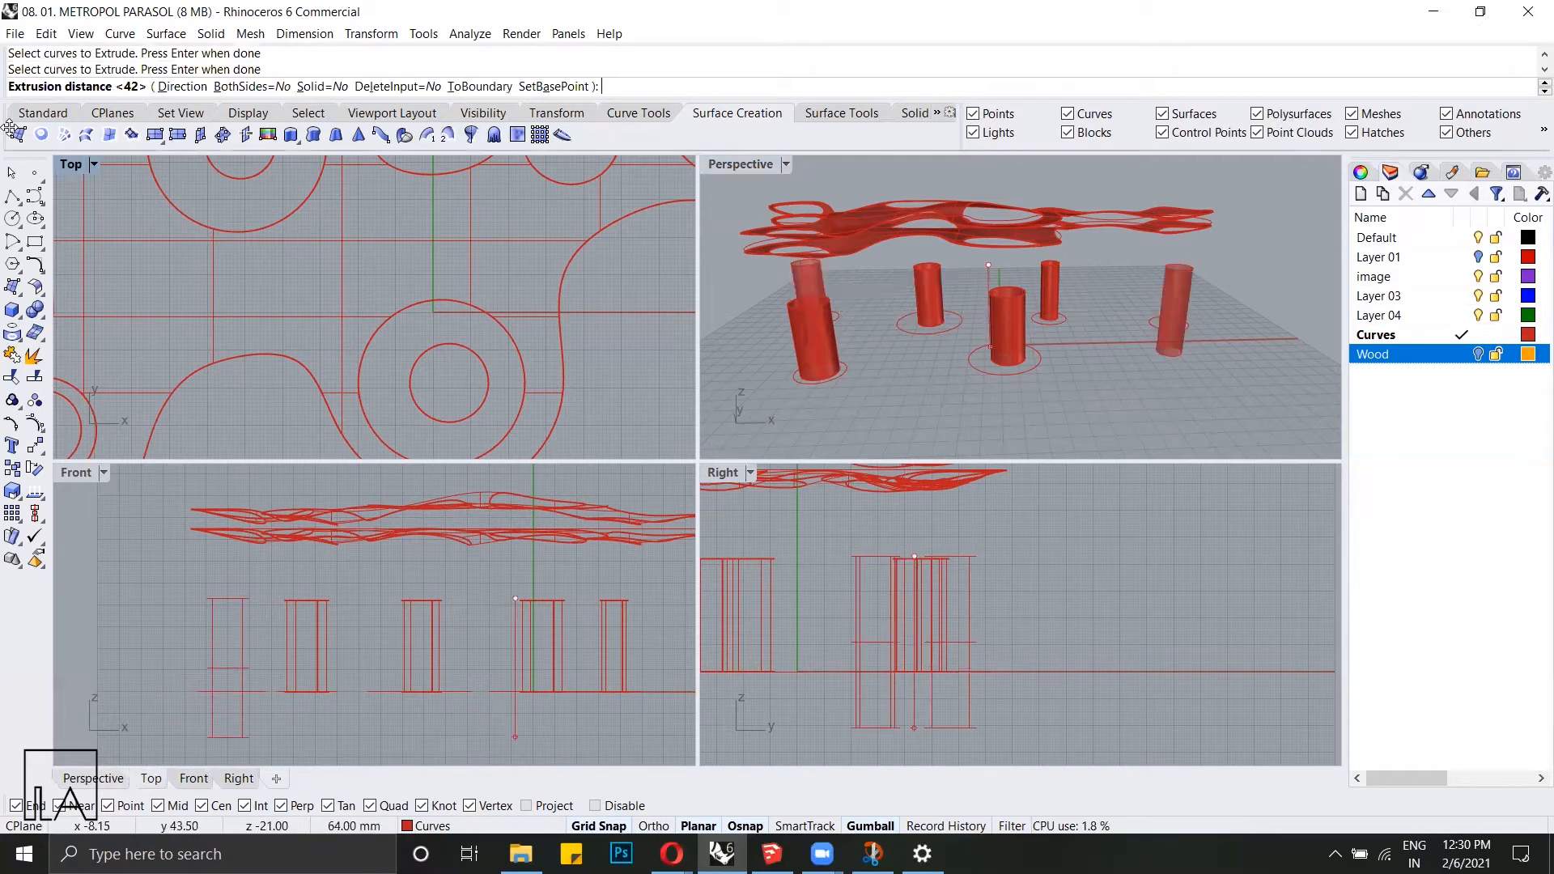
click(178, 87)
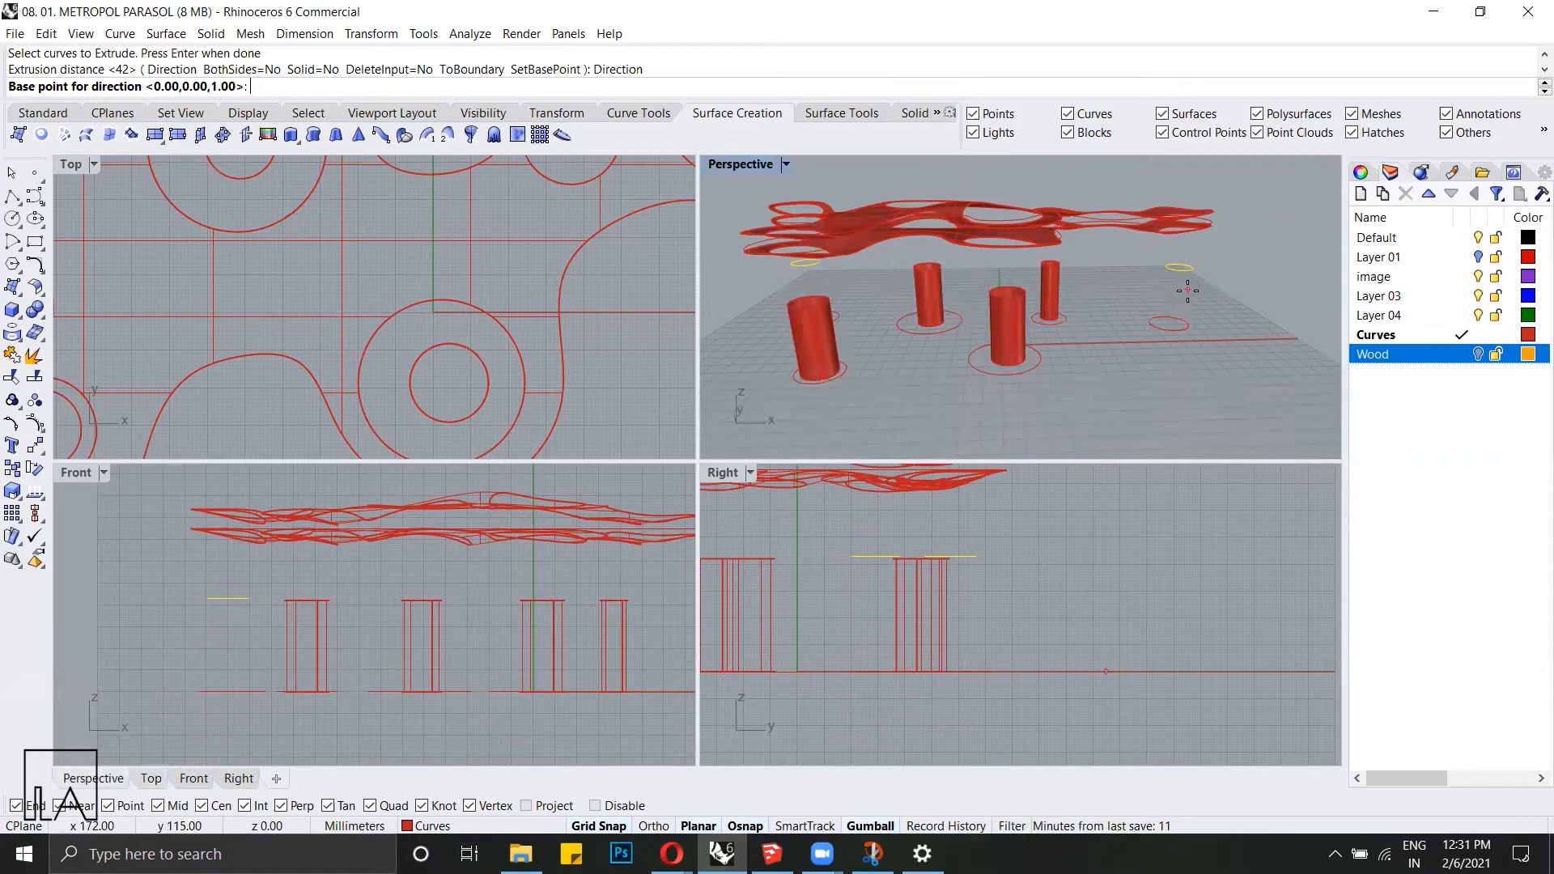
scroll(1186, 285, up, 3)
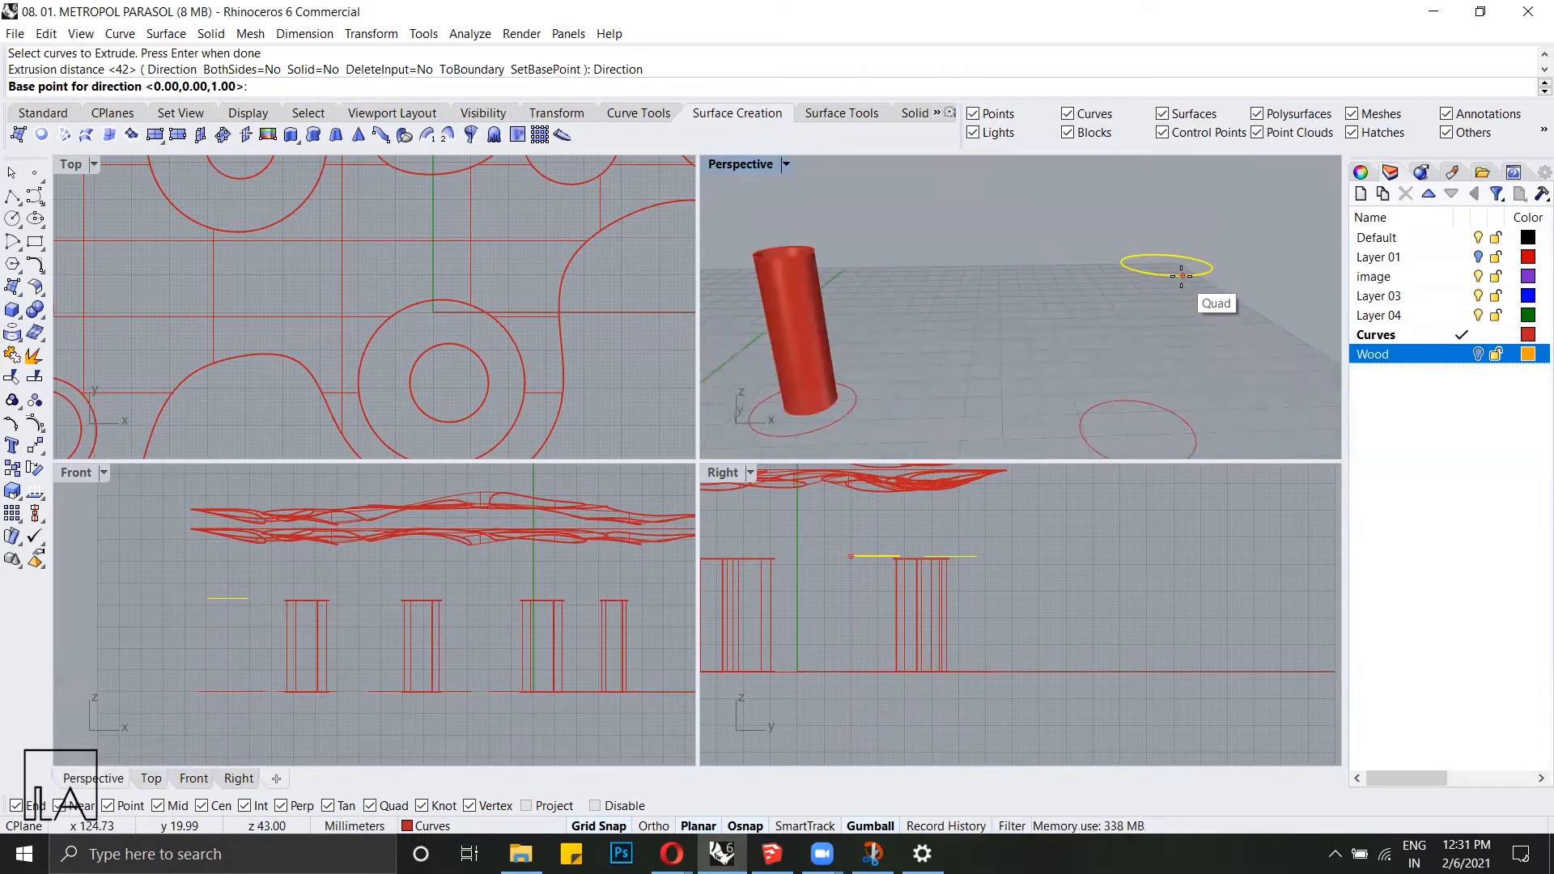
scroll(219, 611, up, 3)
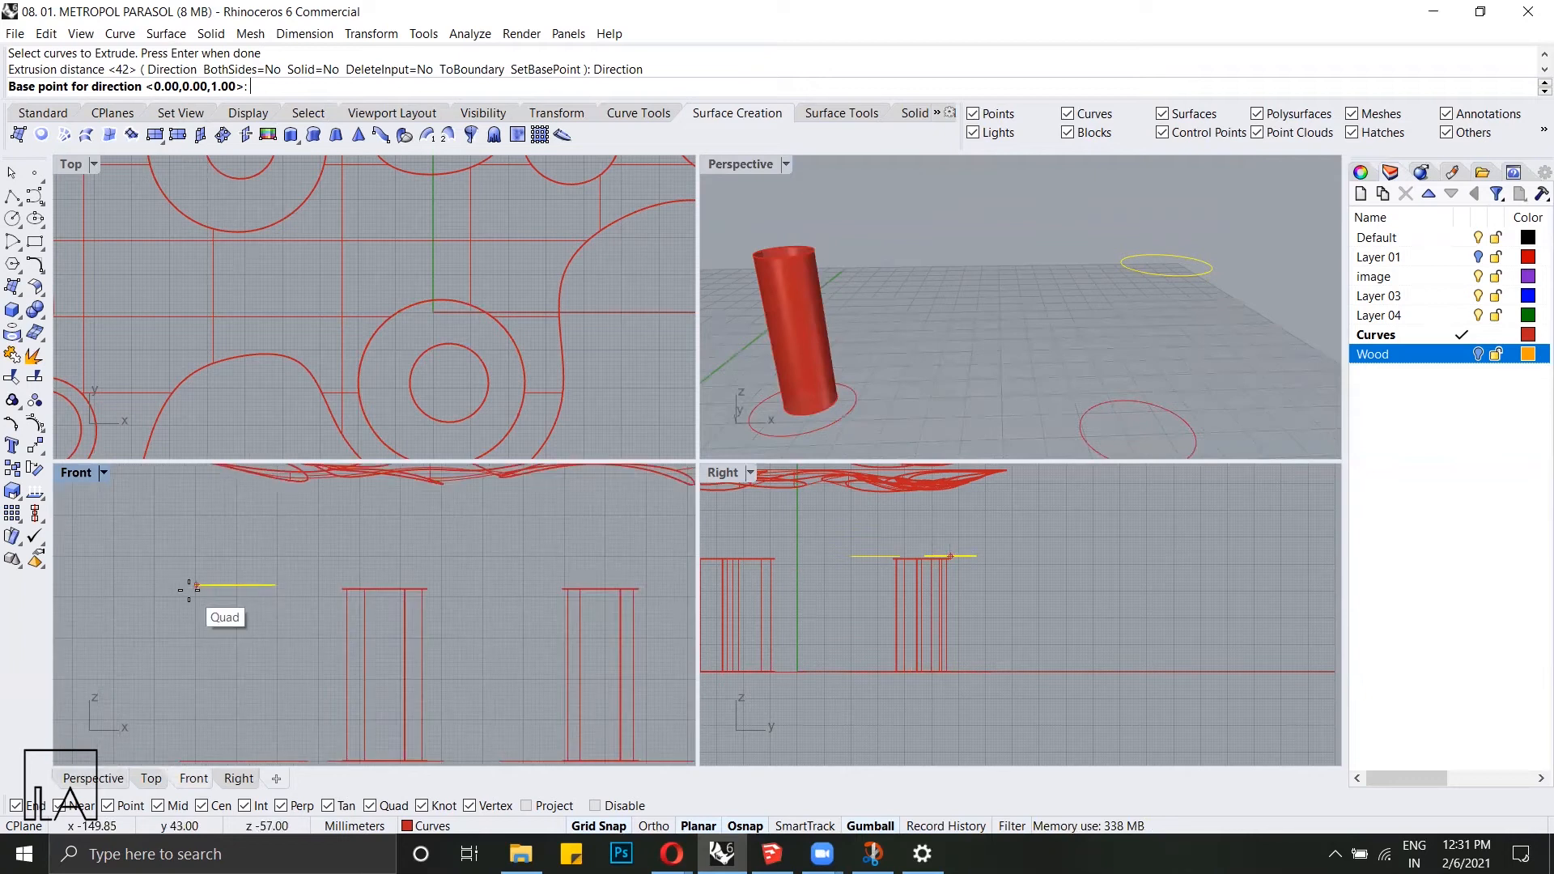
scroll(193, 584, up, 3)
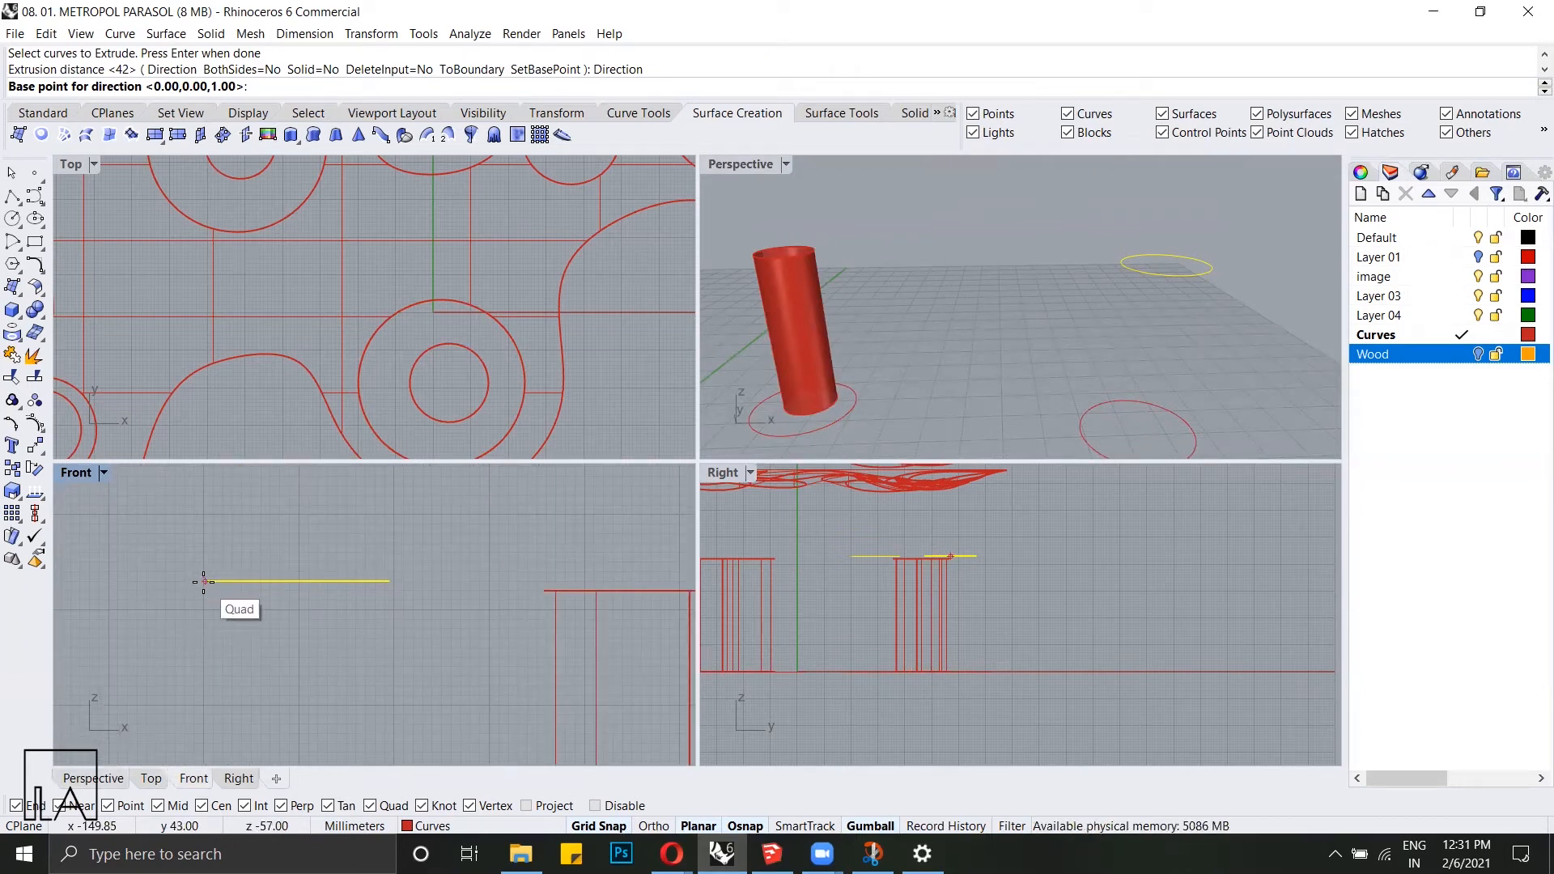
click(203, 582)
scroll(203, 581, down, 3)
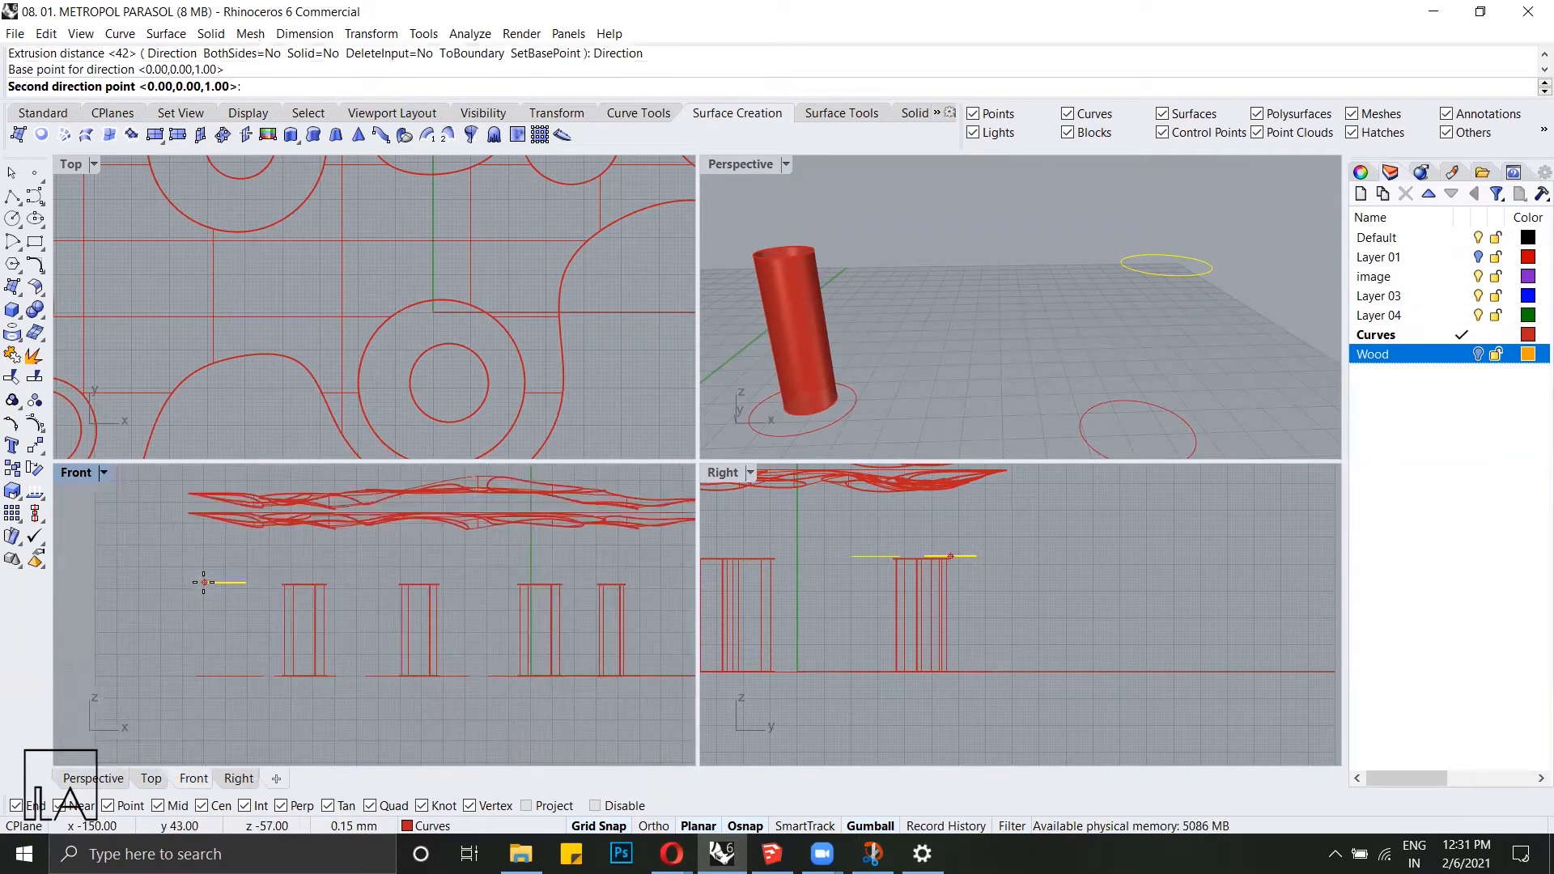
click(180, 674)
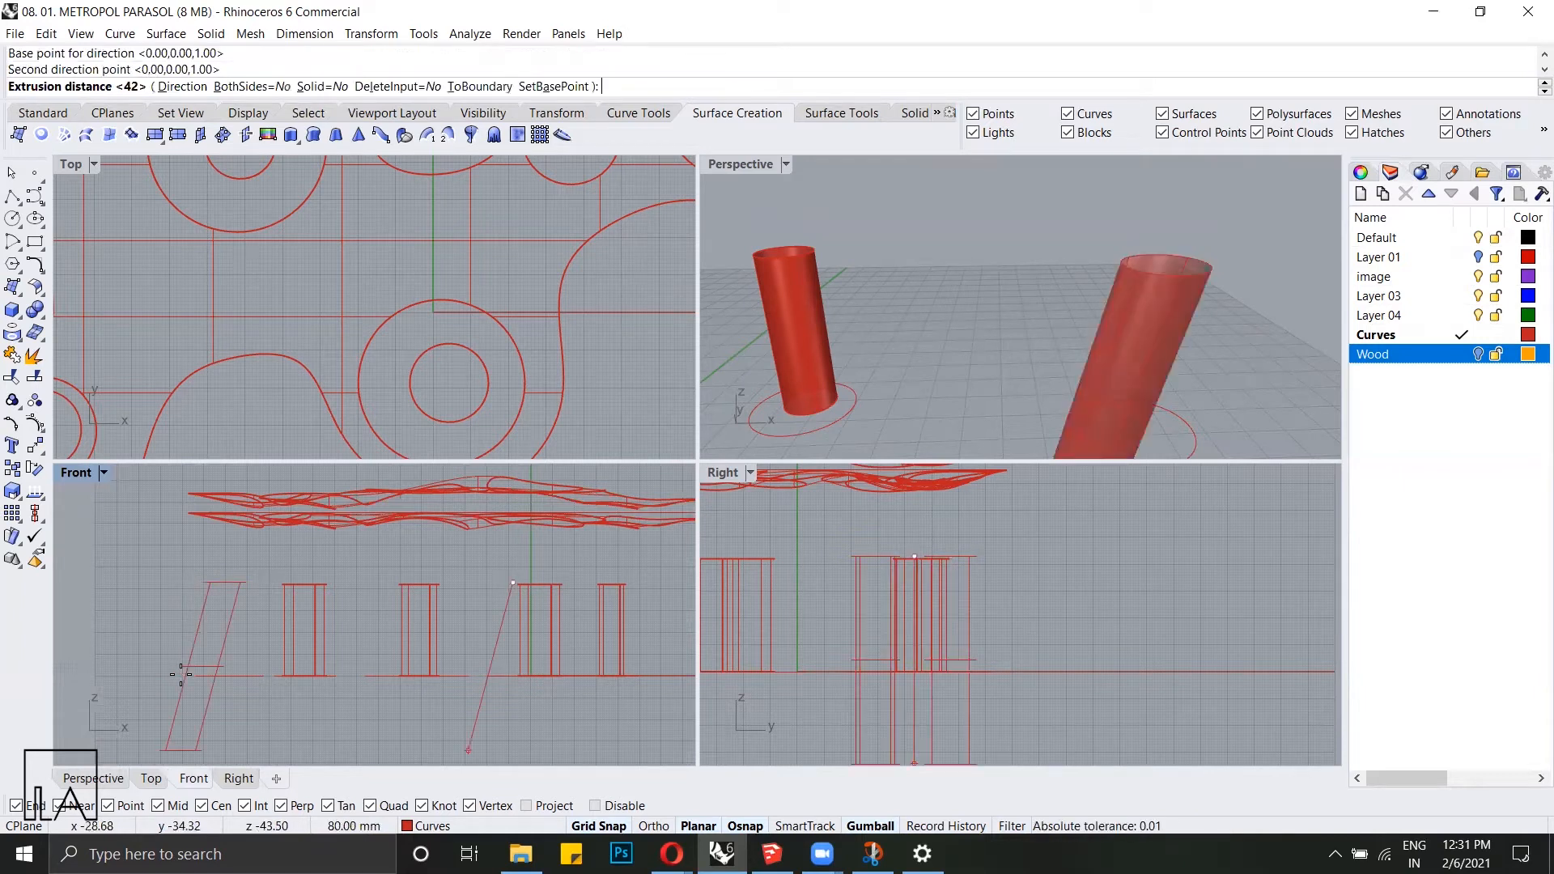
key(F8)
click(271, 618)
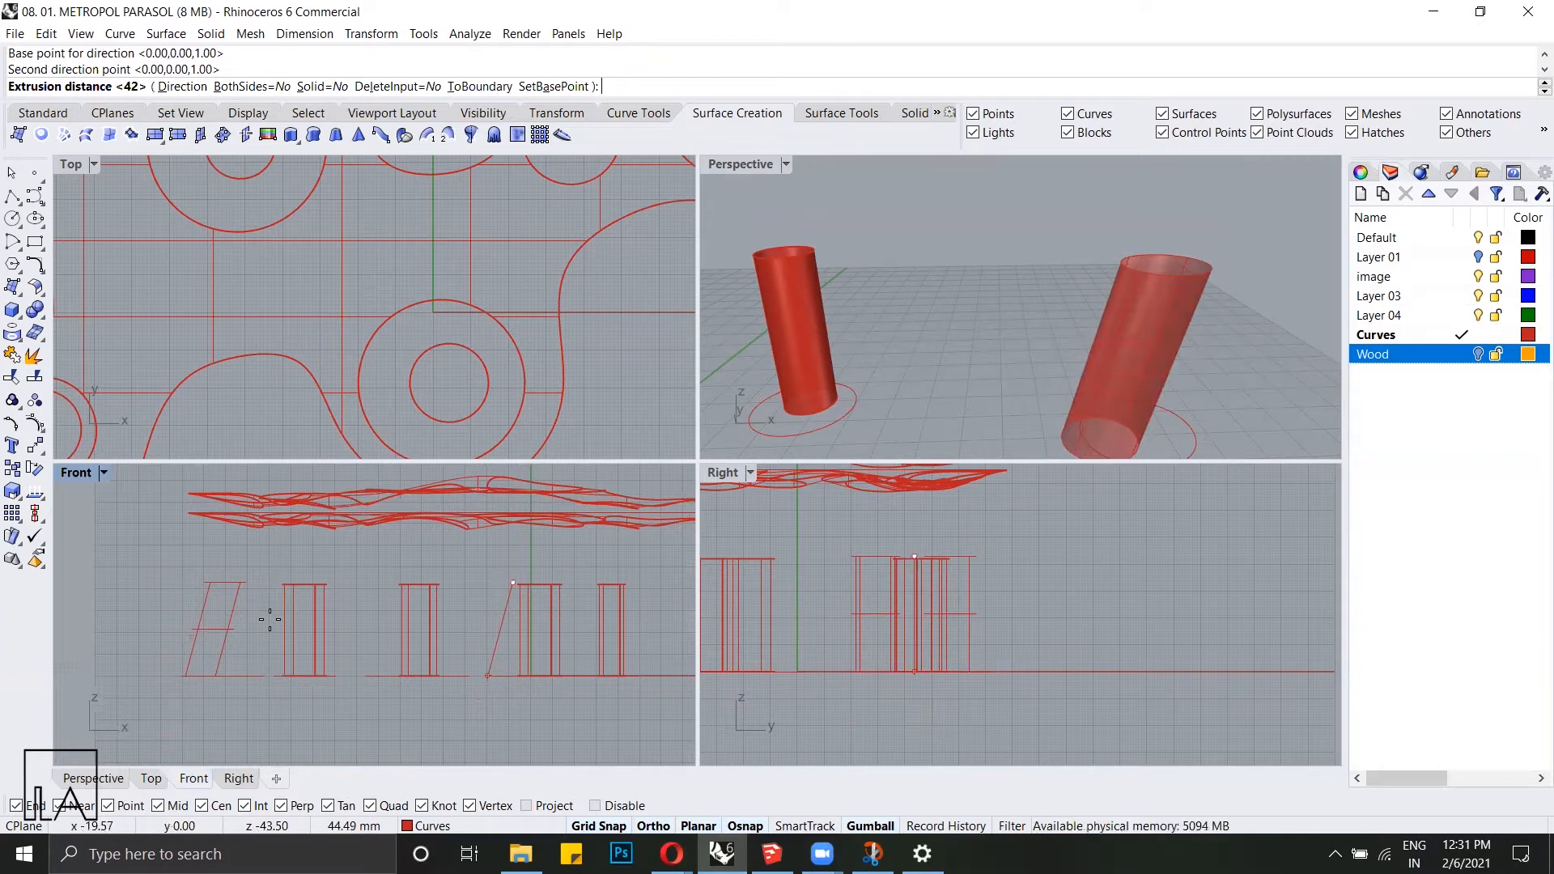
Step: Delete the slanted column surface at the canopy's positive-X end
scroll(271, 618, down, 3)
scroll(437, 624, up, 2)
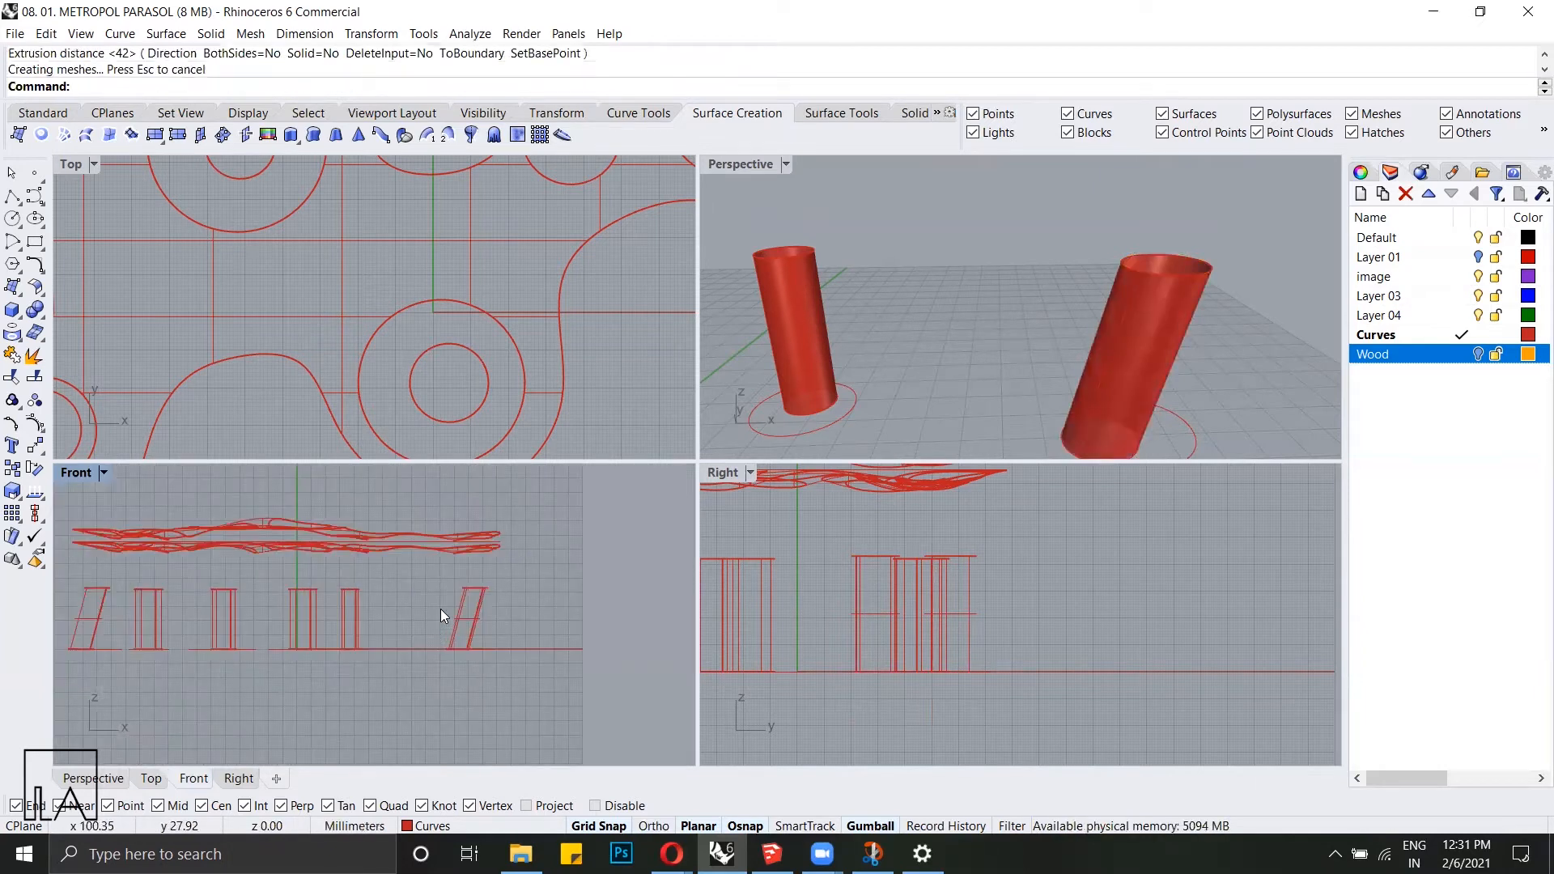
scroll(165, 616, down, 3)
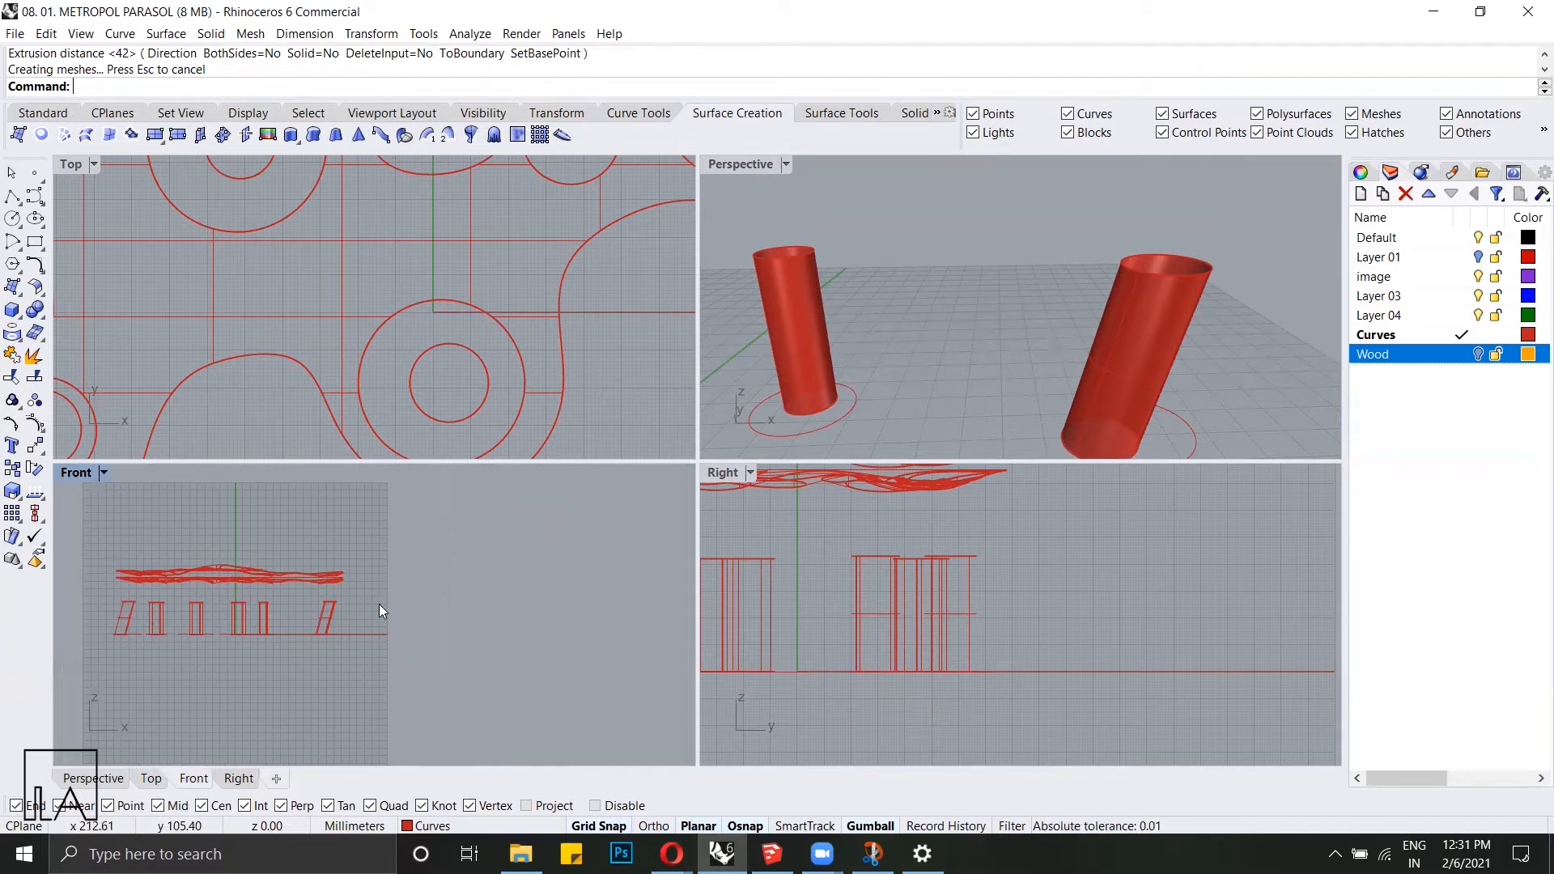
click(1141, 387)
key(Delete)
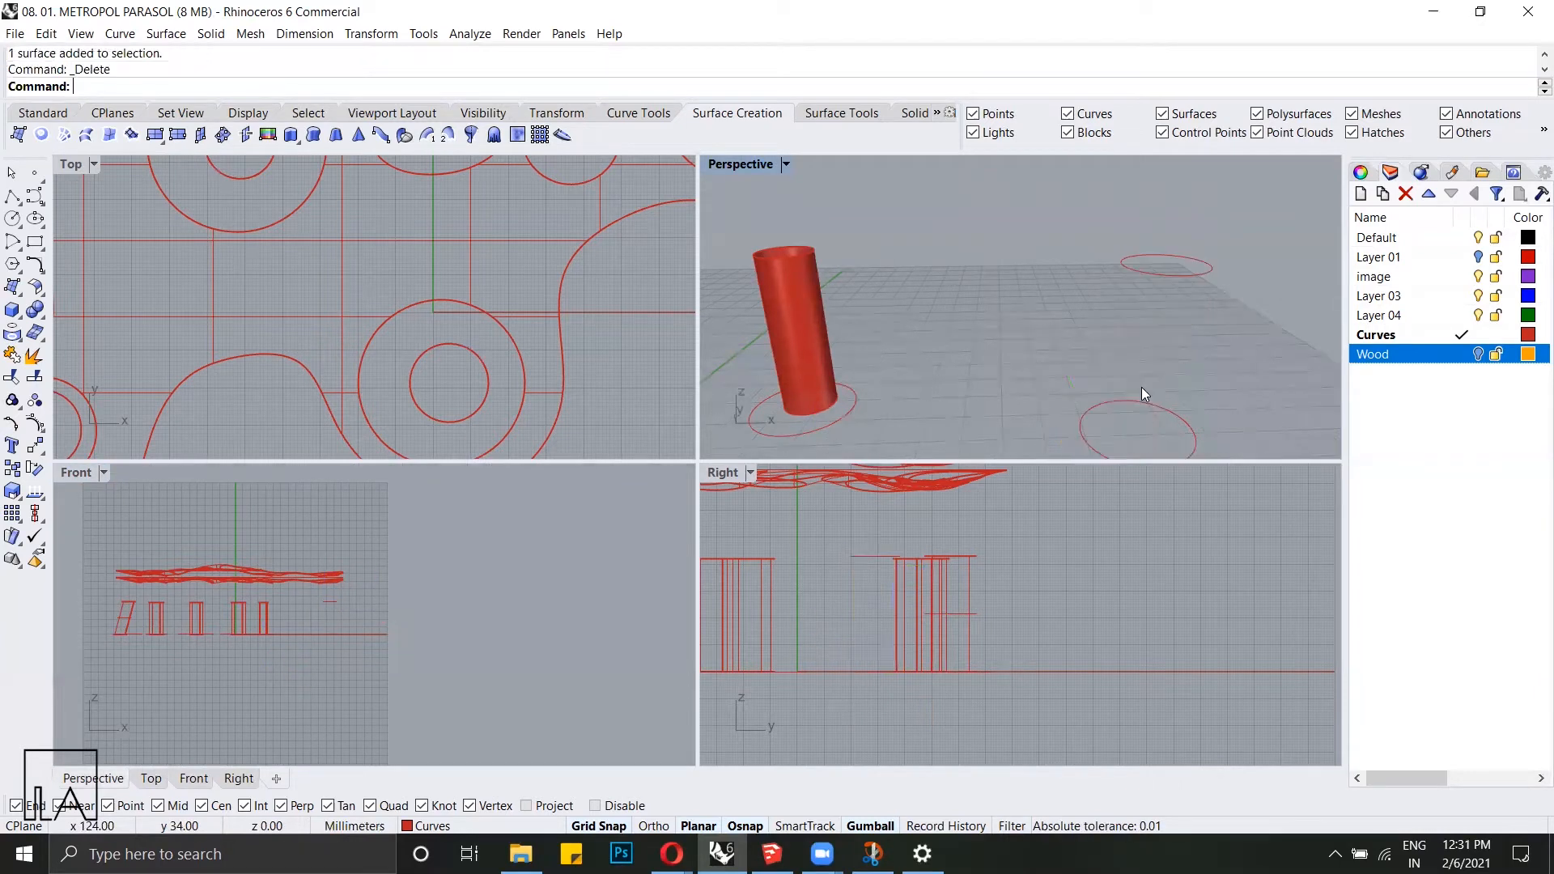
Step: Extrude the raised circle at the canopy's positive-X end about 44 mm to the ground with ExtrudeCrv, along a slanted direction picked in the Front view
click(1154, 275)
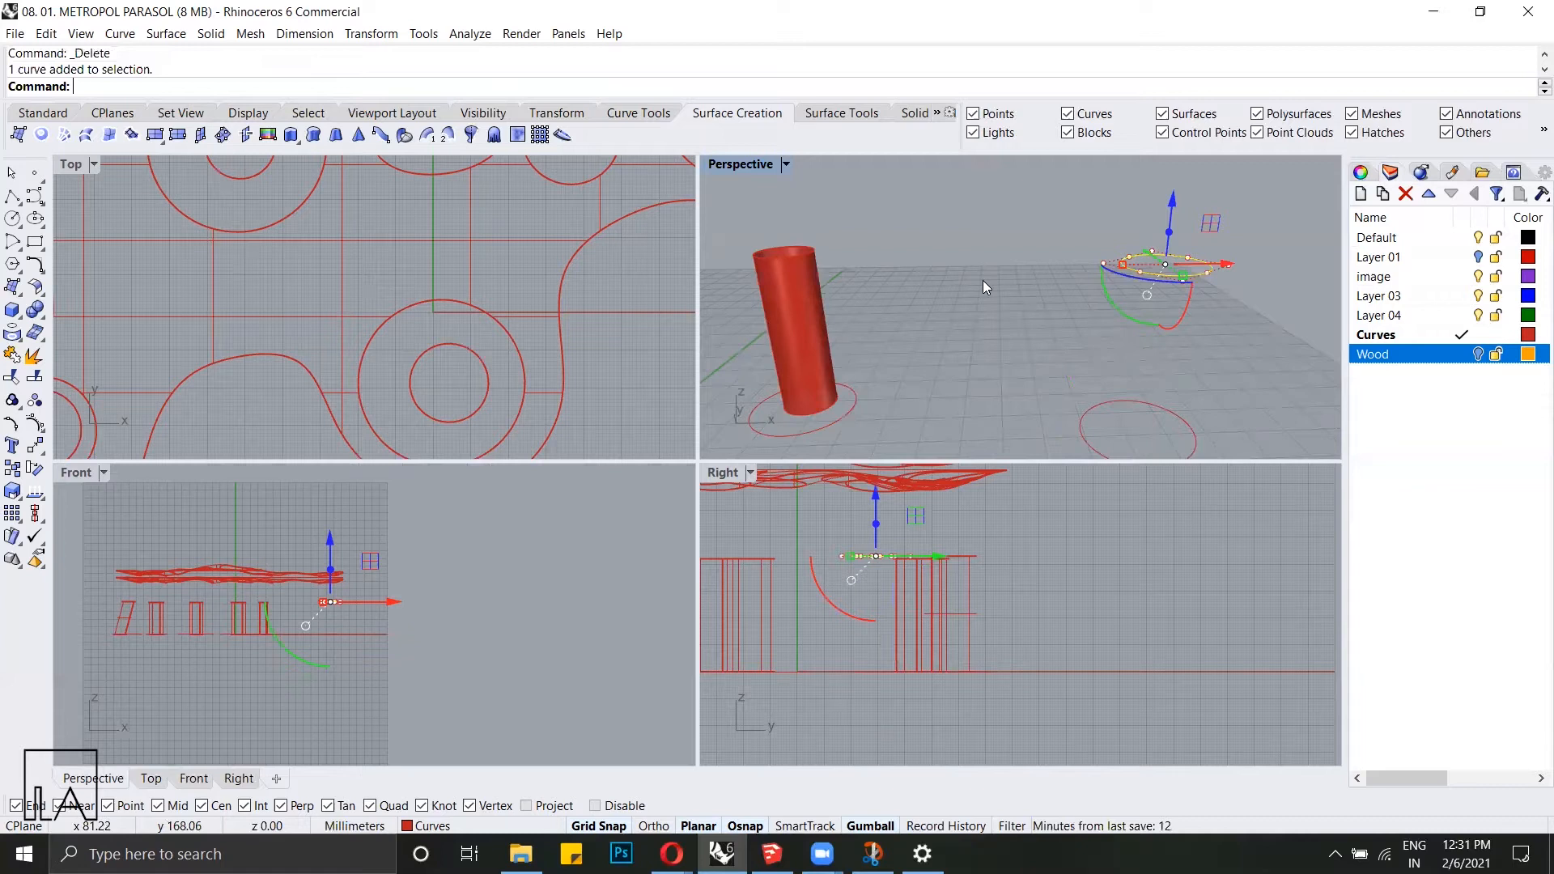
text(ExtrudeCrv)
key(Return)
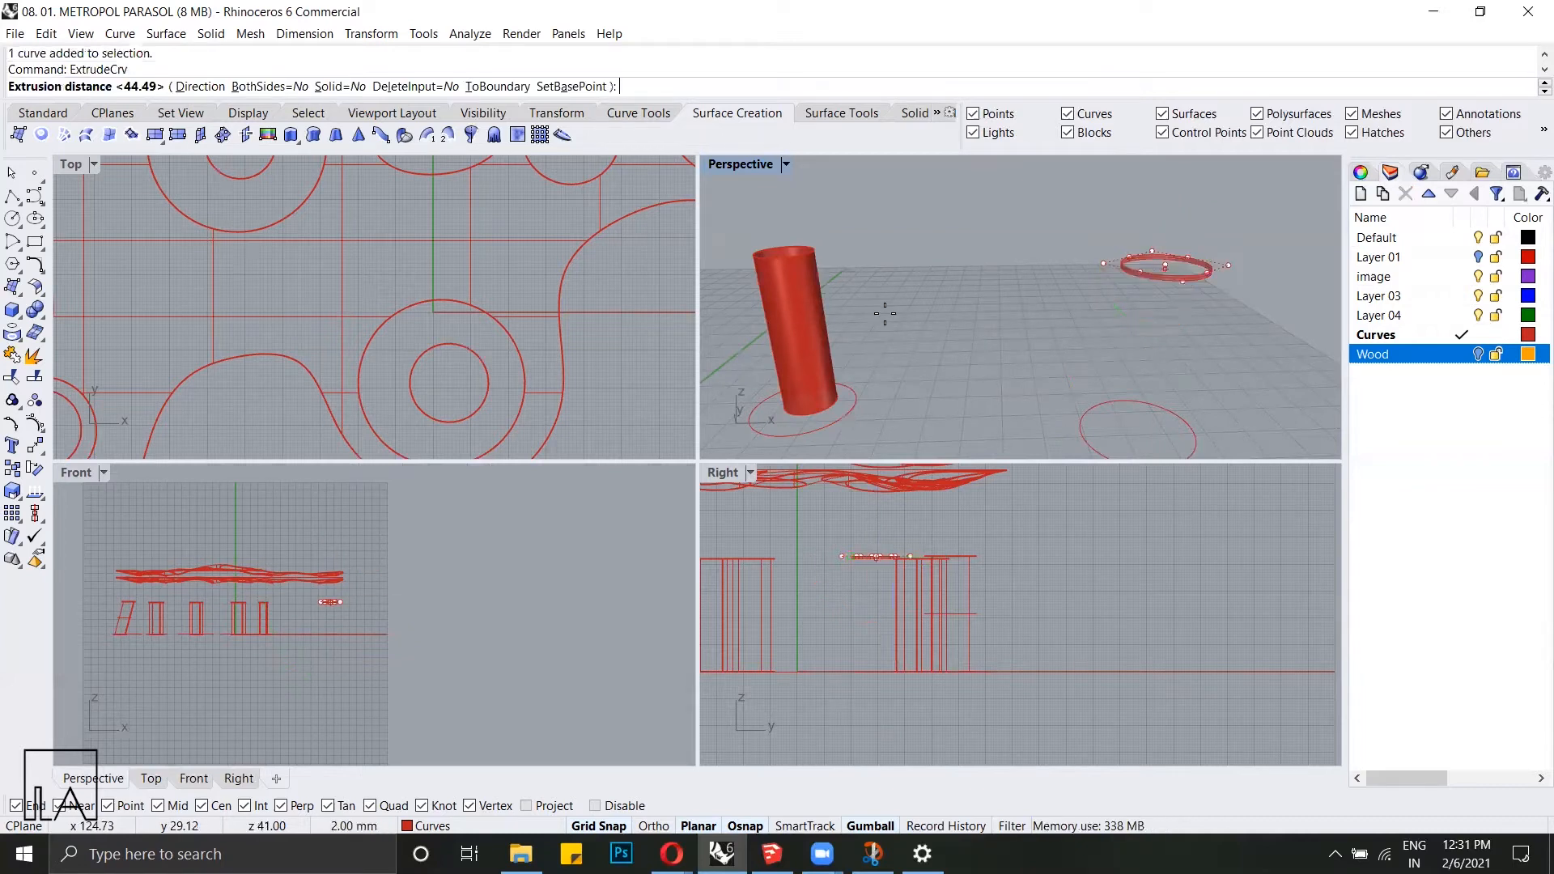
click(188, 85)
scroll(340, 615, up, 1)
scroll(341, 615, up, 3)
click(361, 578)
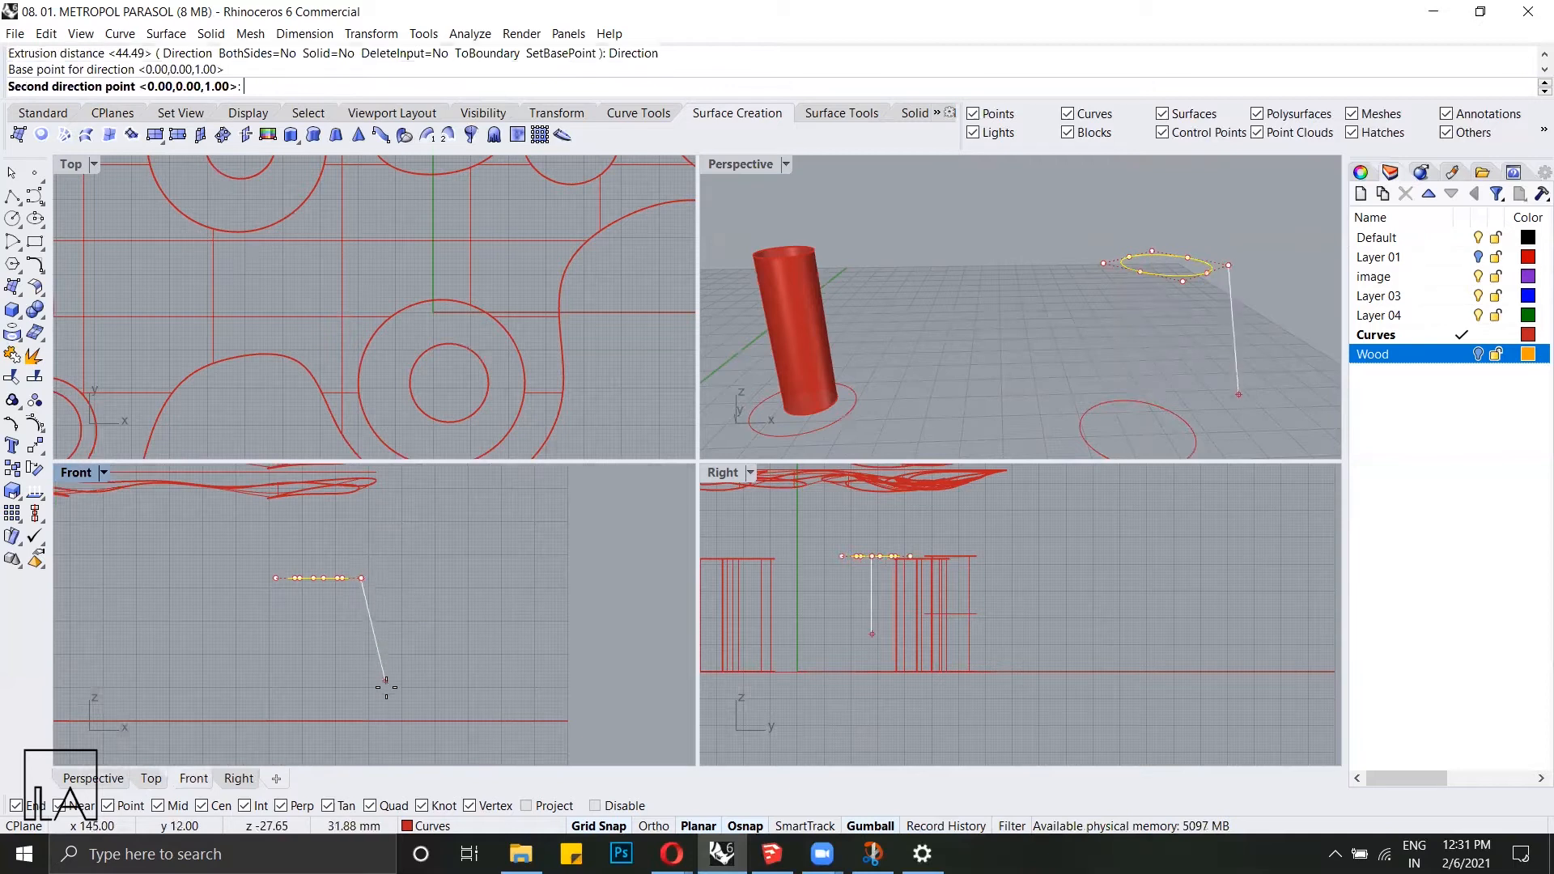
click(391, 720)
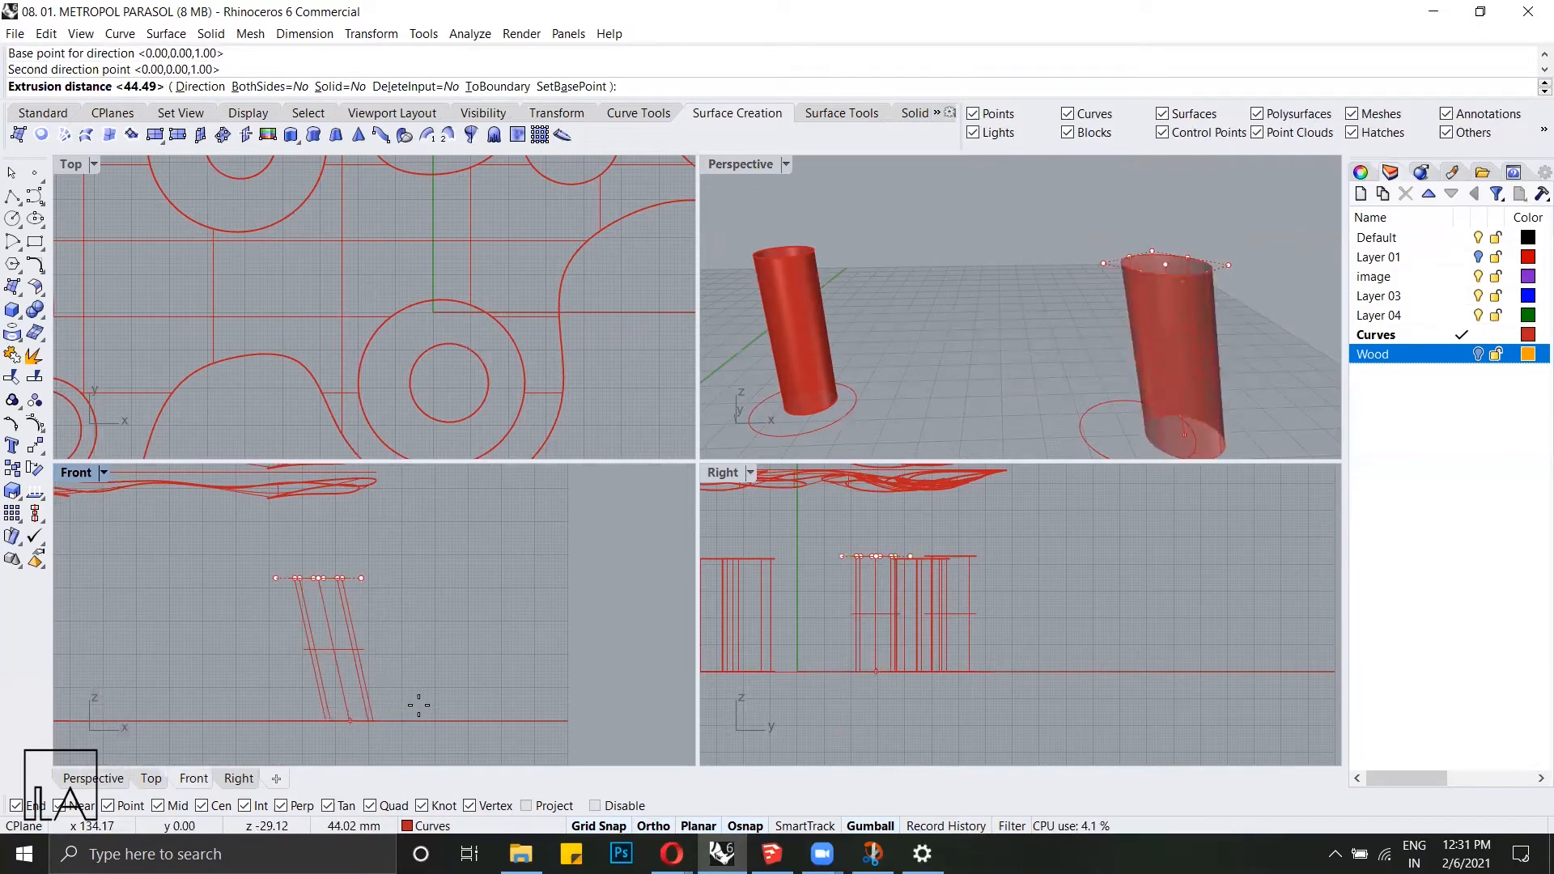
click(418, 706)
scroll(410, 648, down, 3)
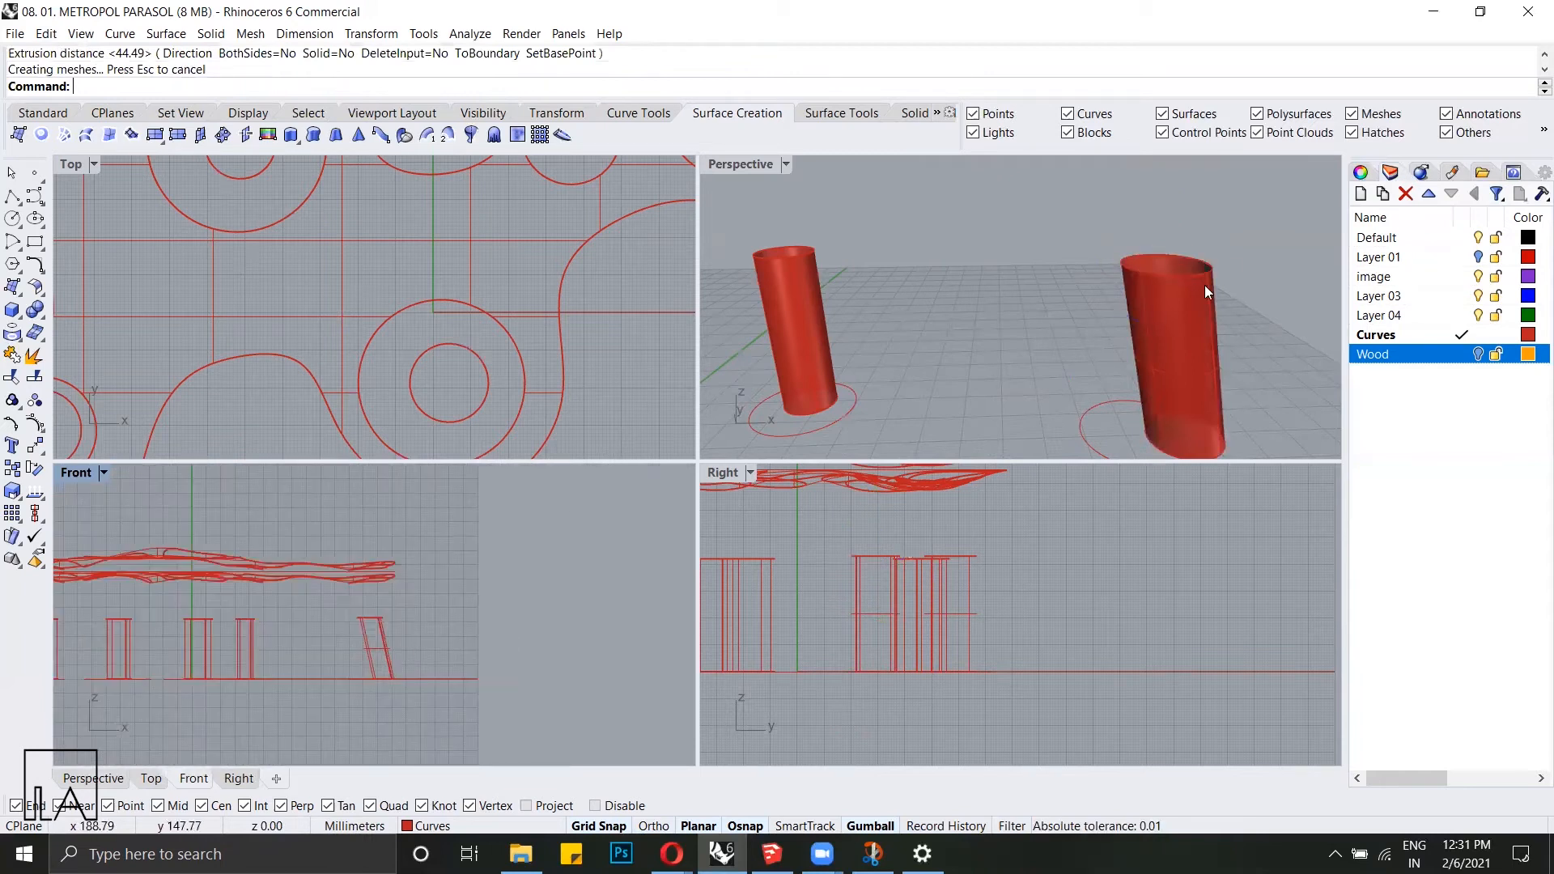
Step: Select all six column surfaces, both straight and slanted, in the Perspective view
scroll(1206, 283, down, 6)
scroll(1006, 328, up, 6)
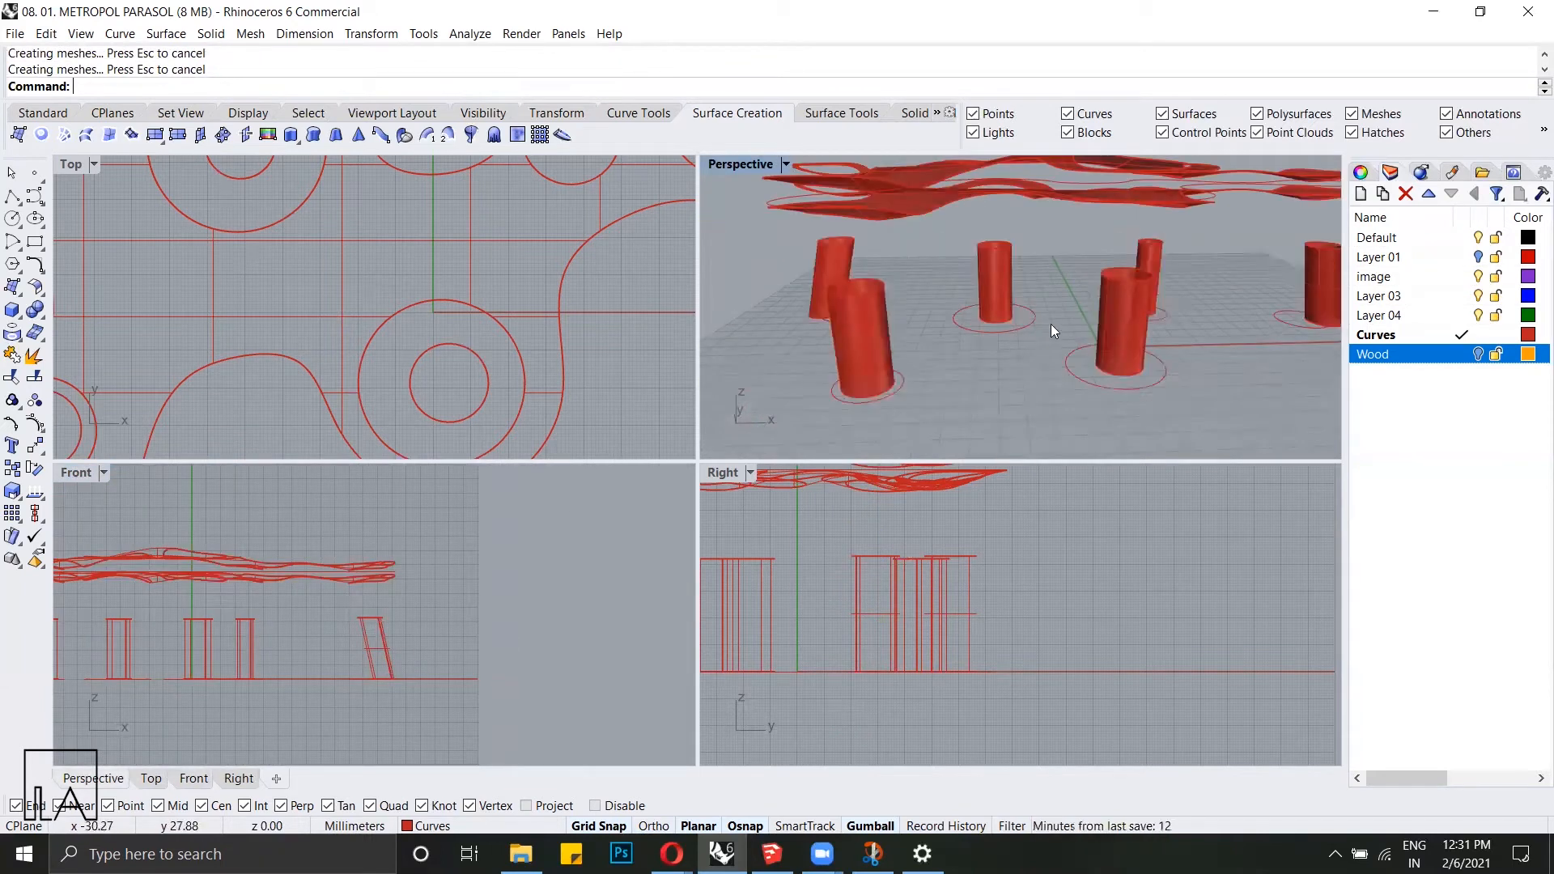
right_drag(1080, 367, 1115, 371)
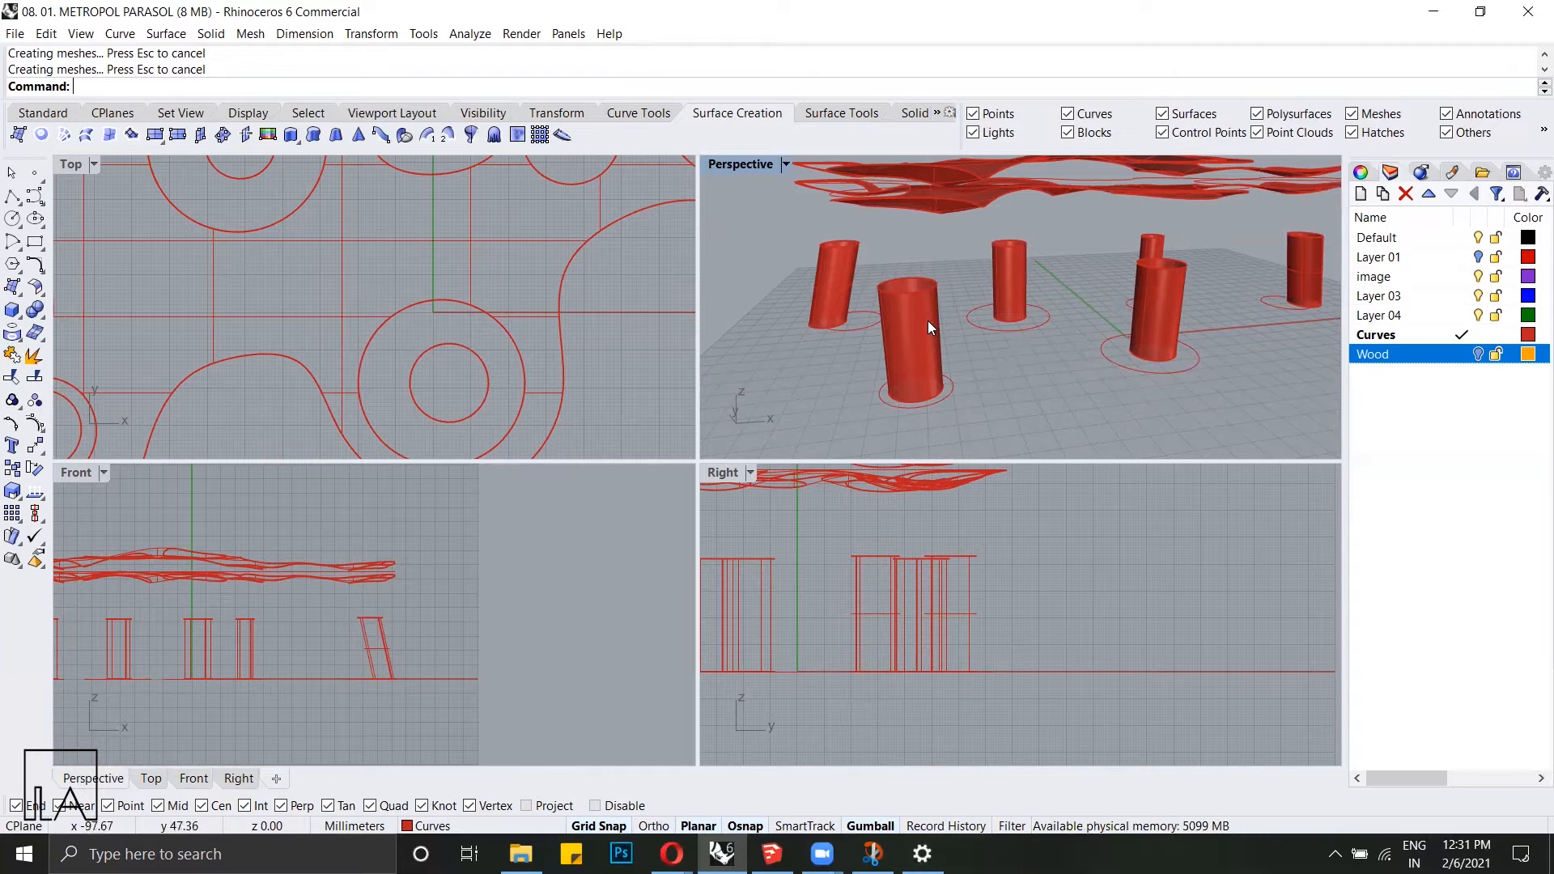
scroll(845, 405, down, 3)
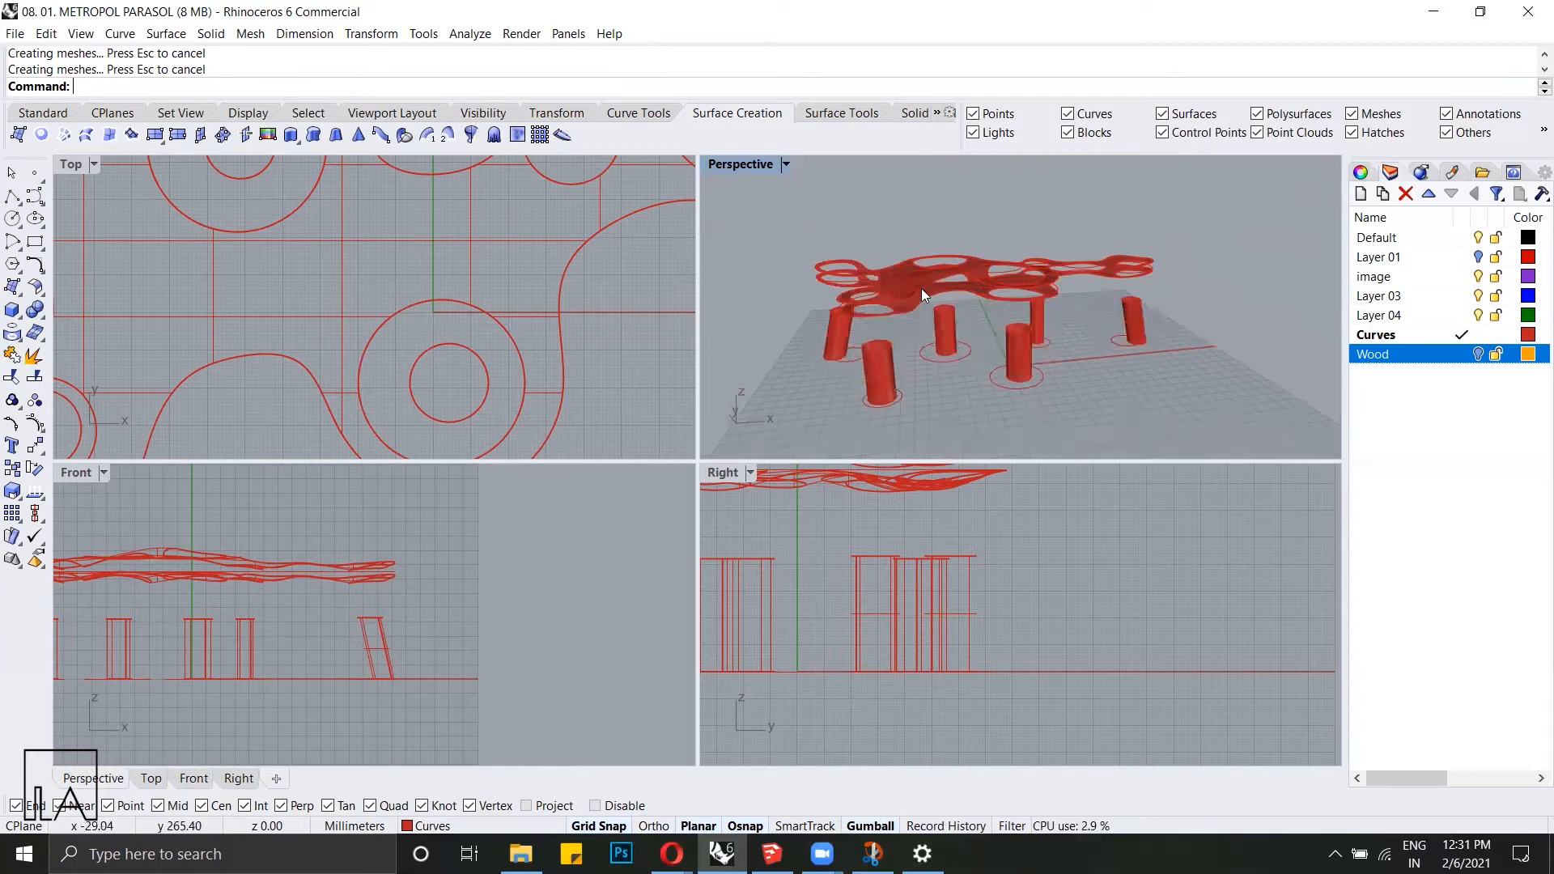
scroll(874, 390, up, 4)
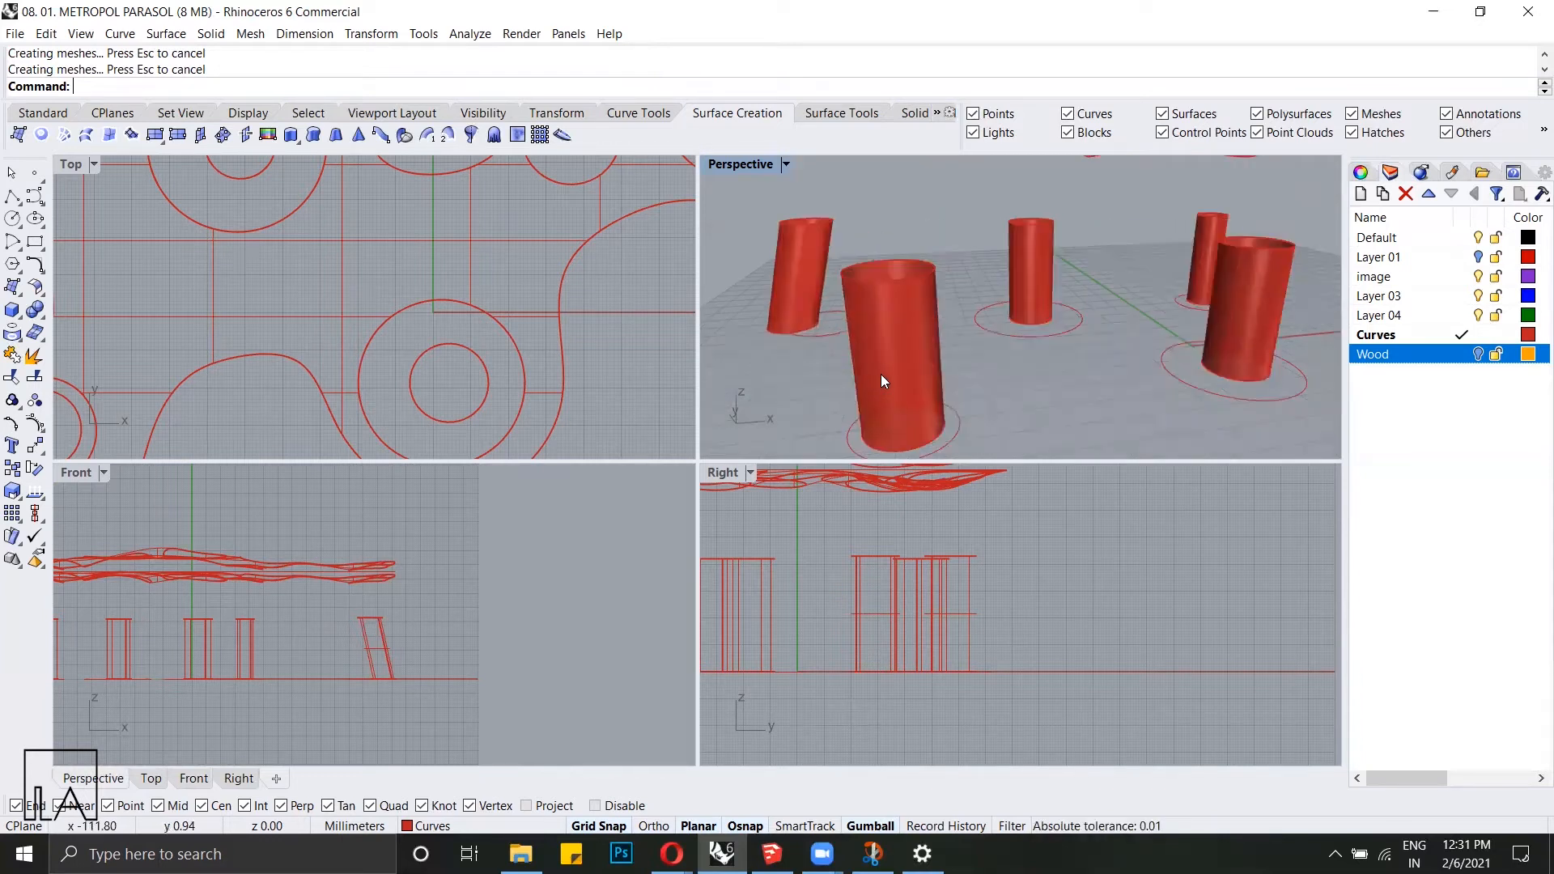
scroll(881, 374, down, 3)
click(881, 374)
shift+click(833, 323)
shift+click(976, 308)
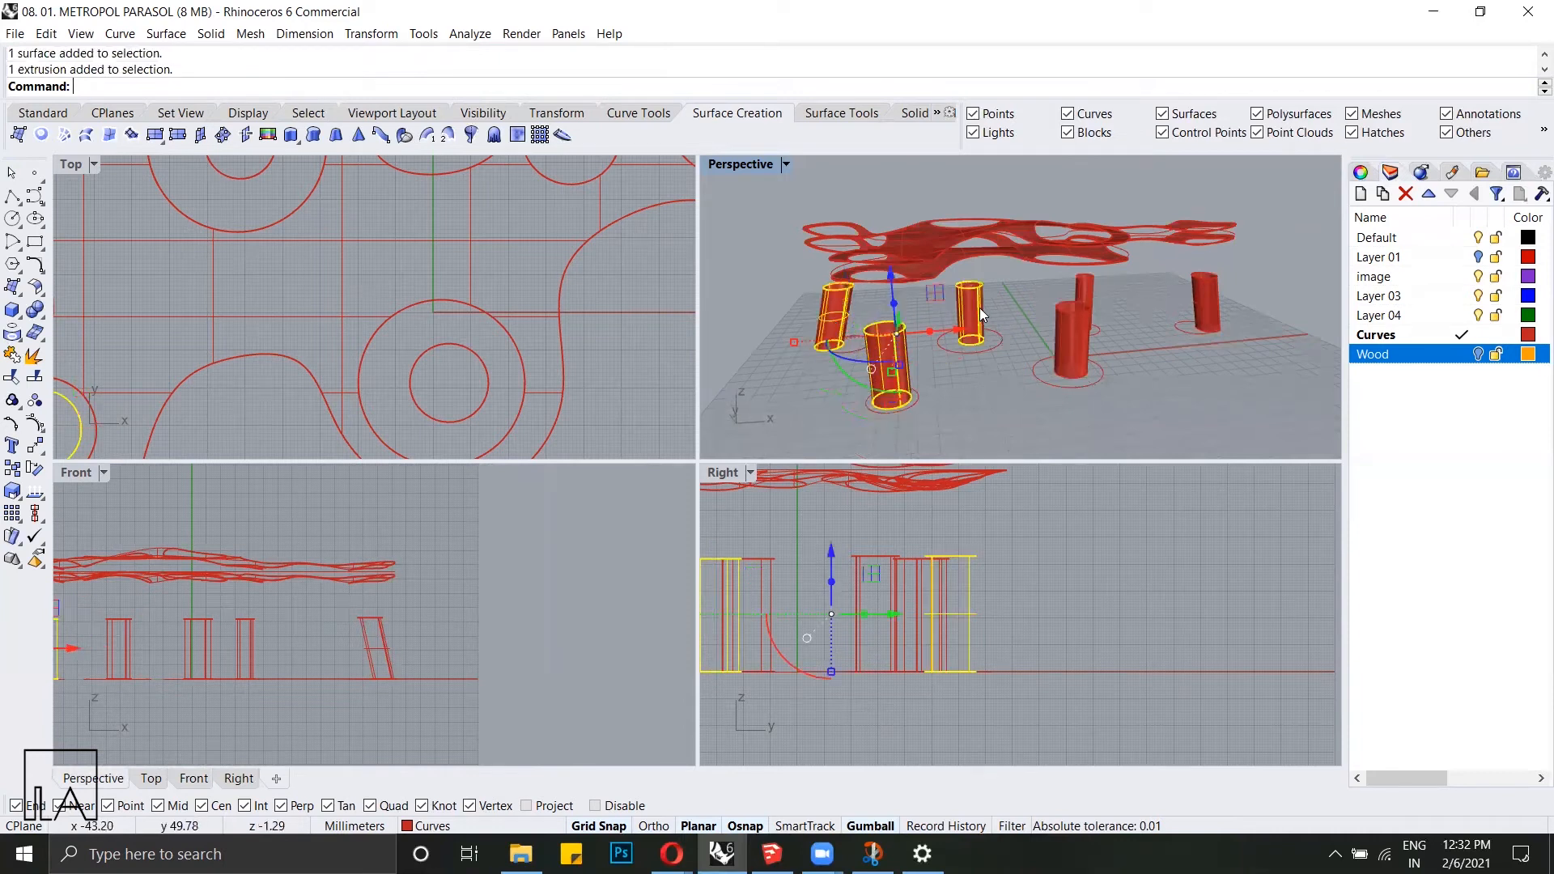
shift+click(1077, 340)
shift+click(1084, 293)
shift+click(1214, 296)
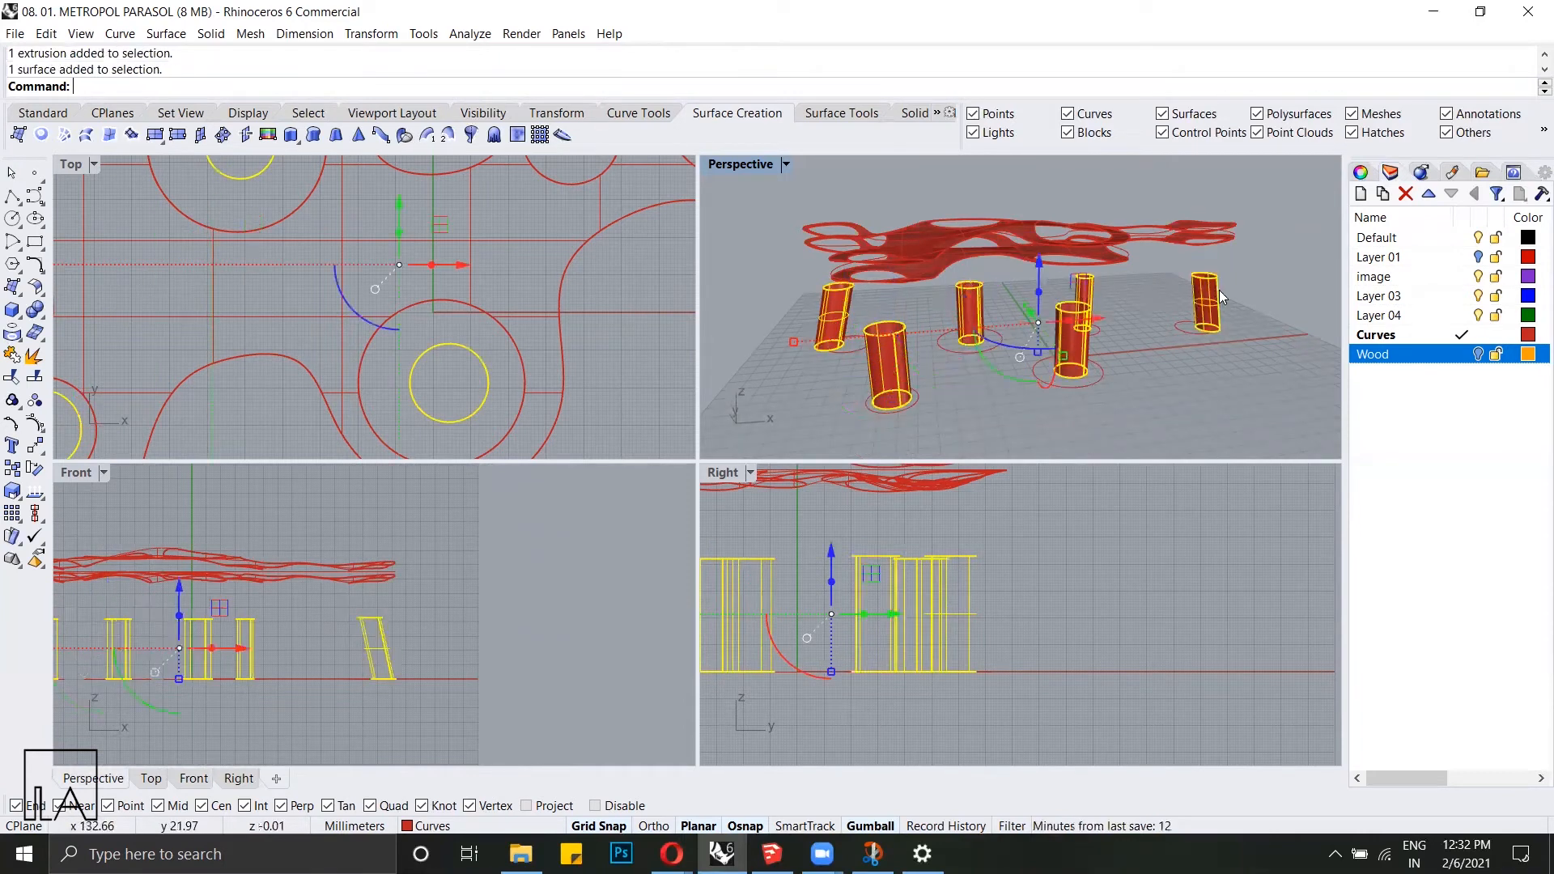
Step: Try to offset the six columns 0.75 mm as solids with all directions flipped using OffsetSrf, and undo the offset
text(OffsetSrf)
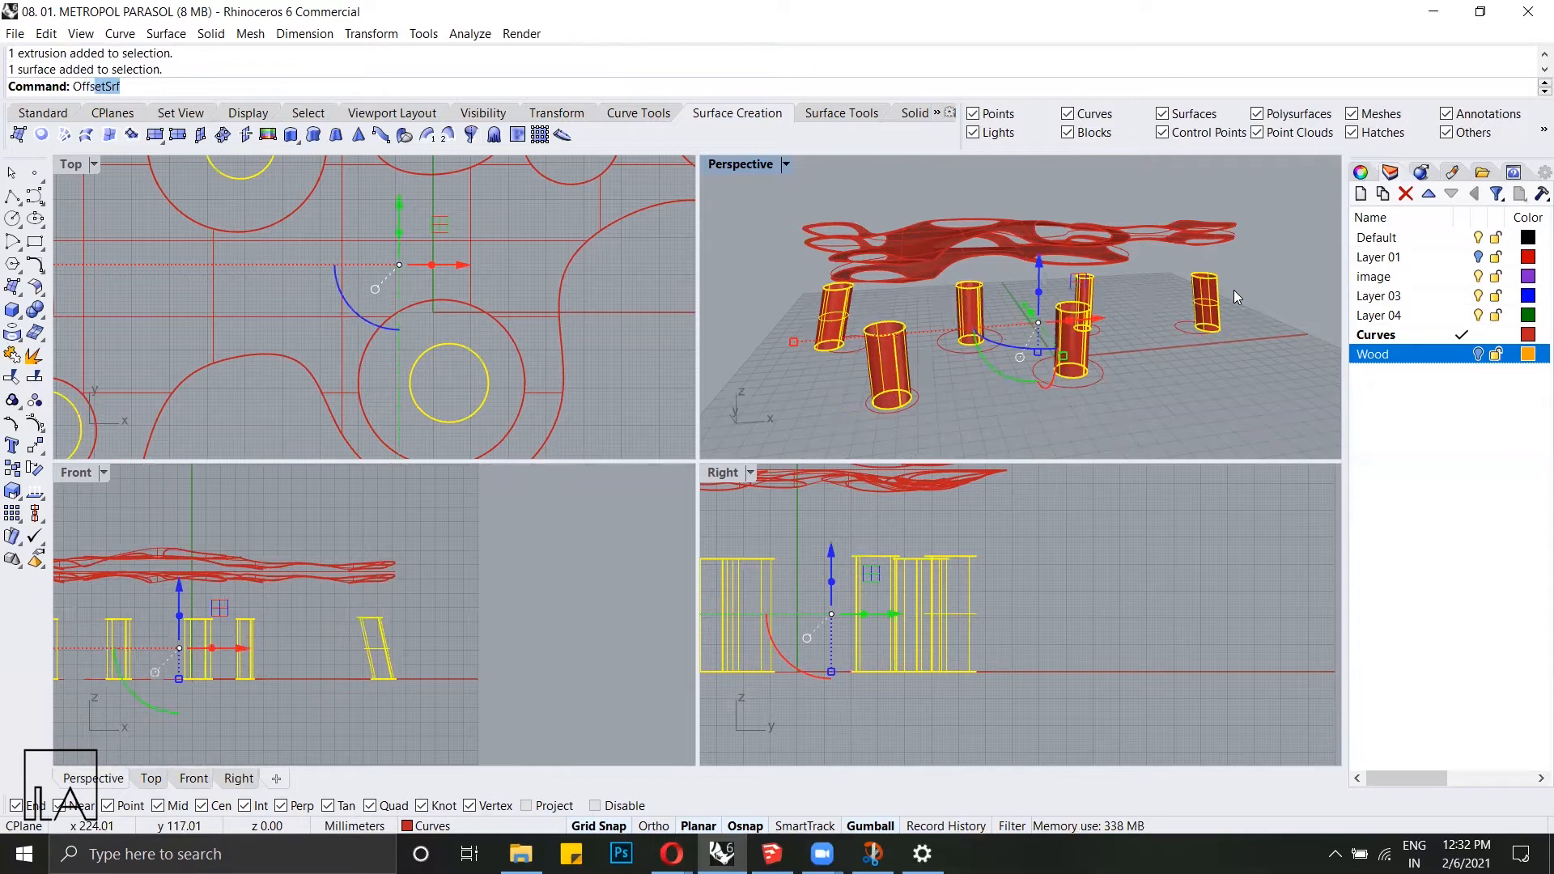
key(Return)
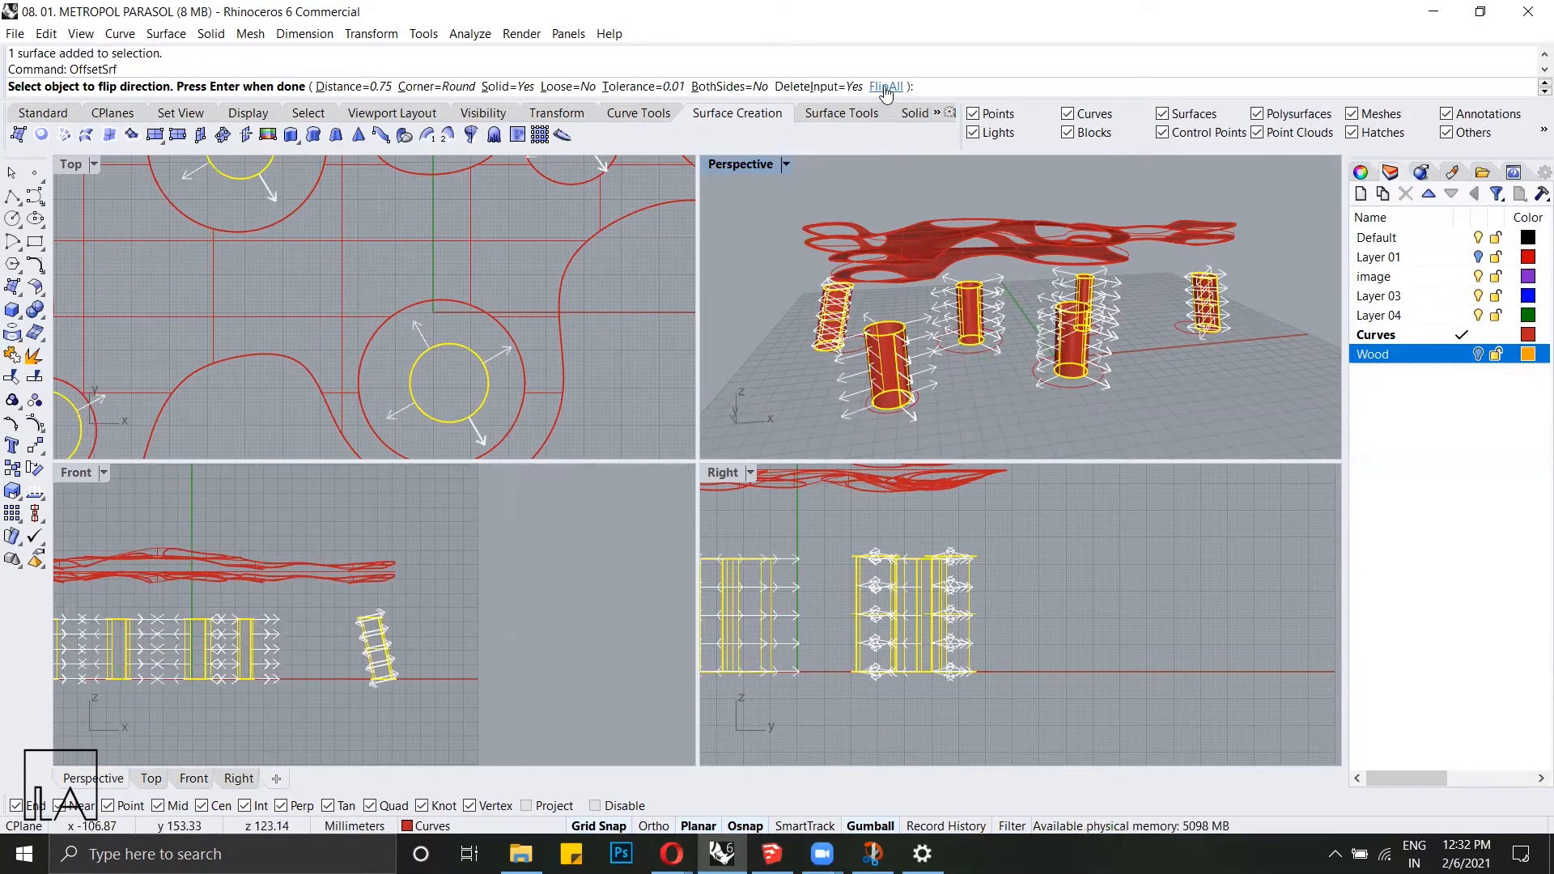
right_drag(923, 354, 968, 338)
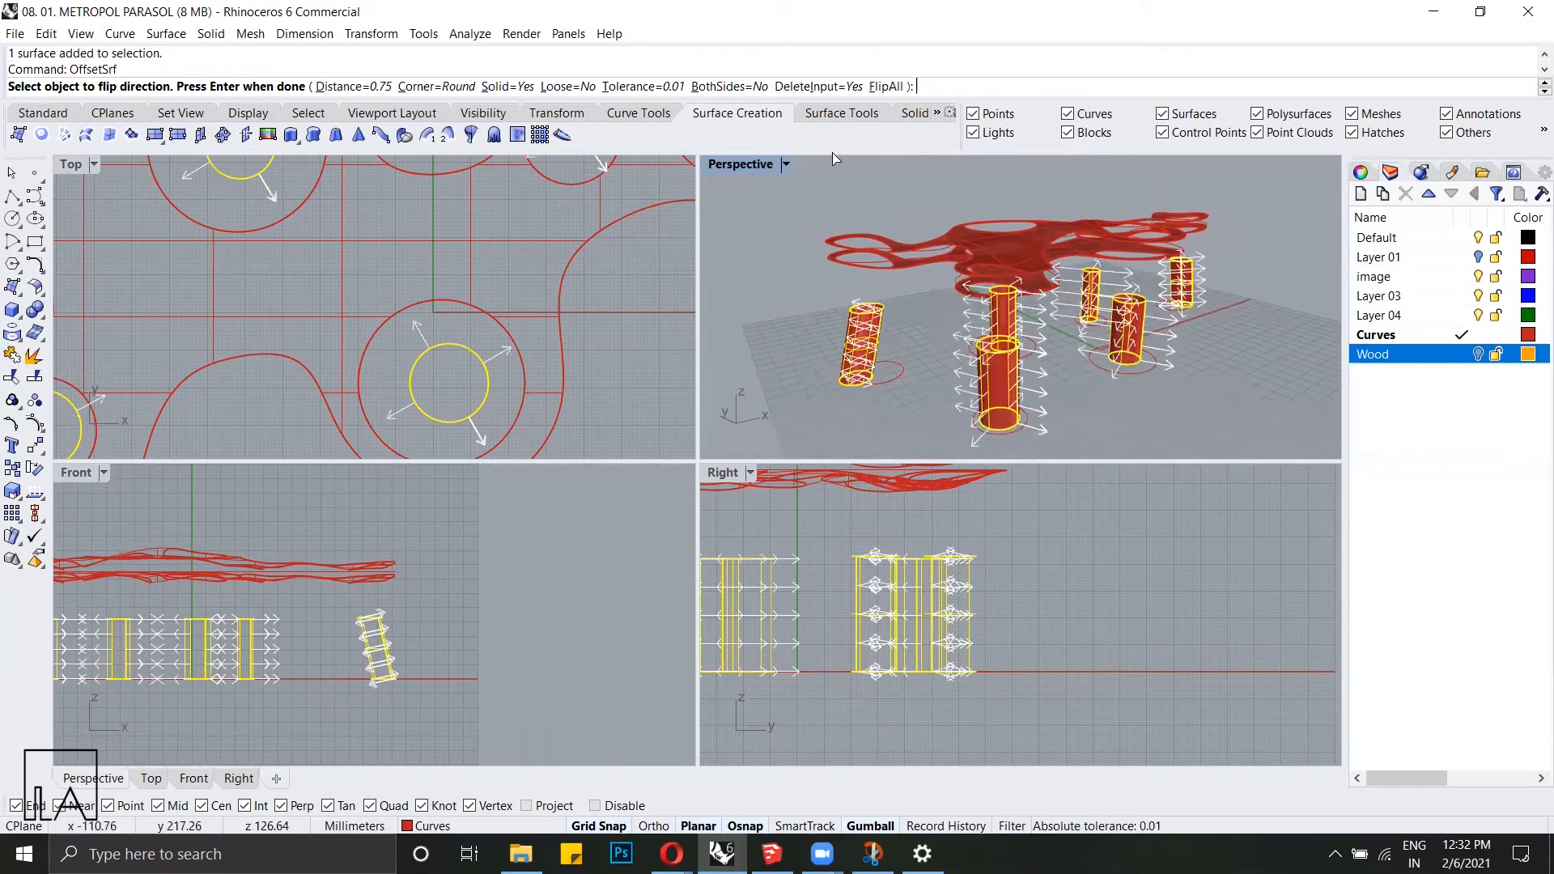
right_drag(929, 343, 1246, 325)
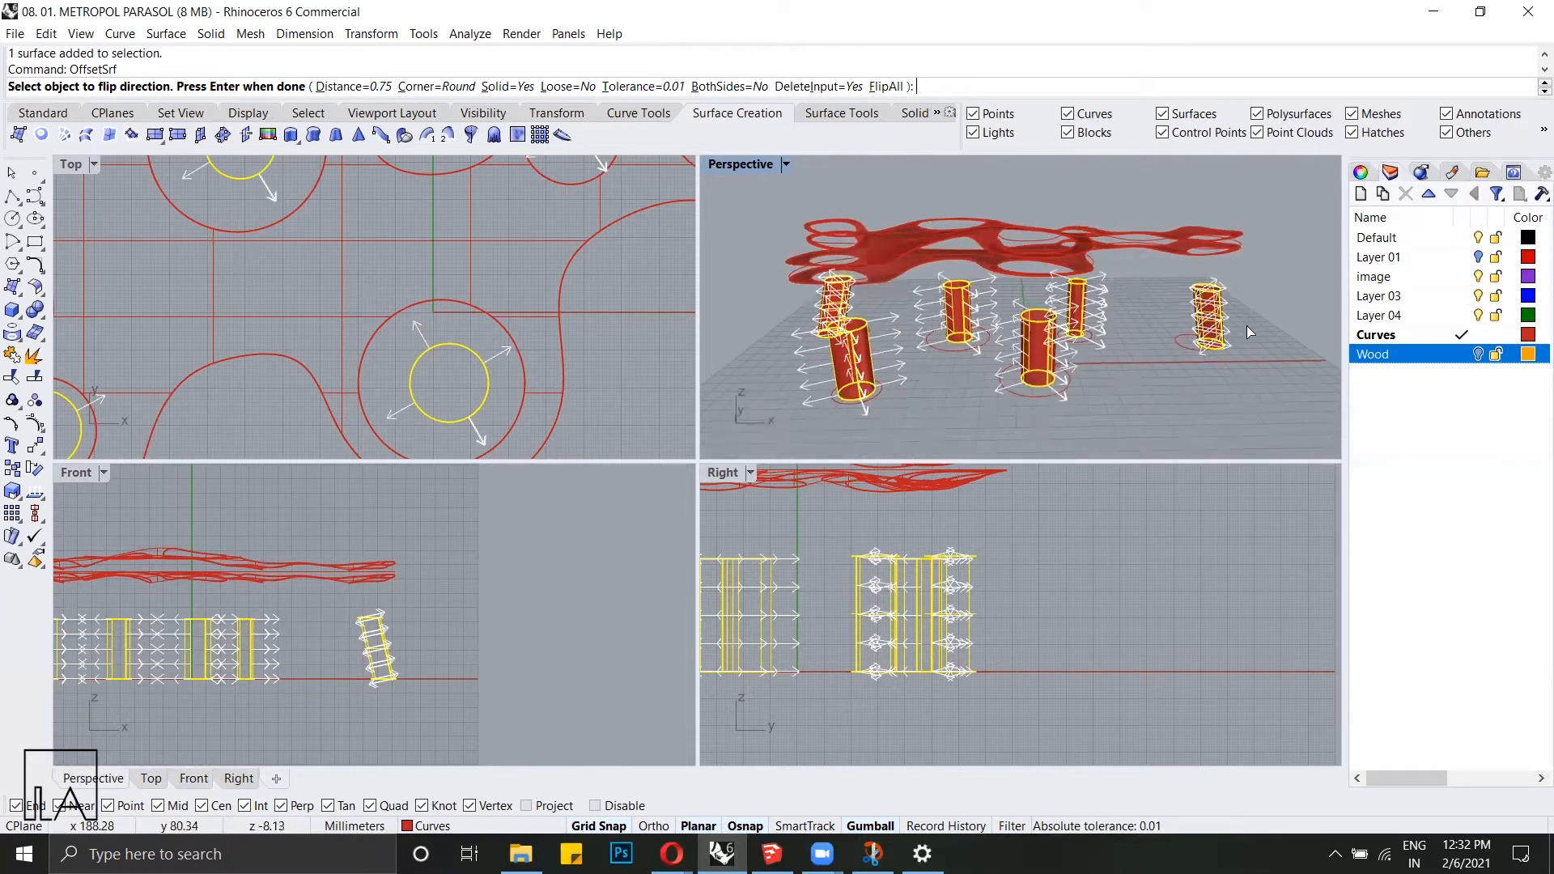
right_drag(975, 366, 1041, 270)
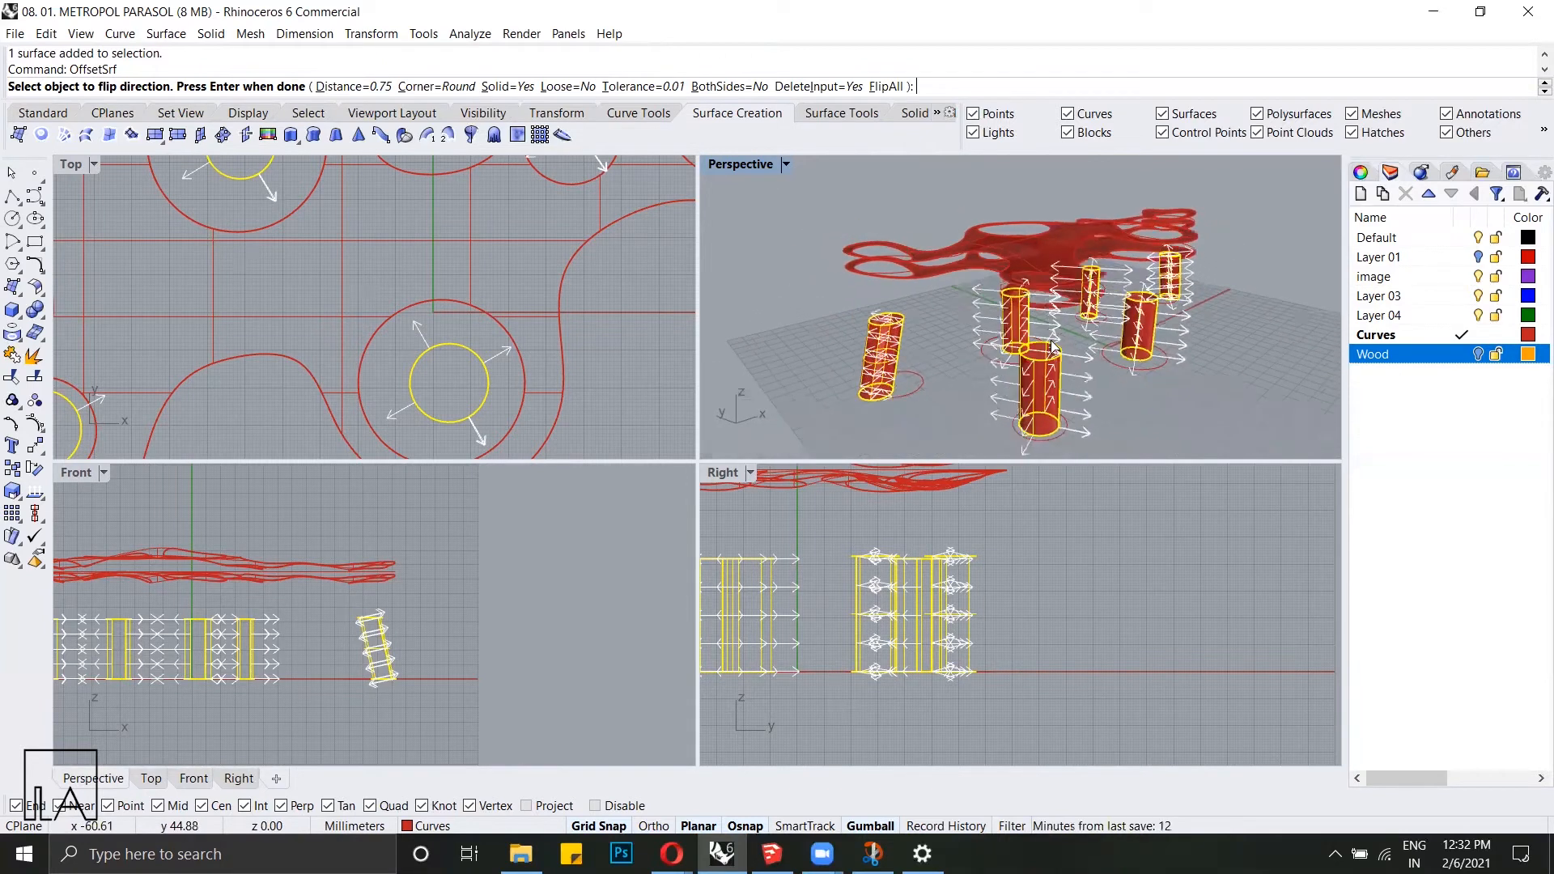
click(886, 87)
right_drag(1016, 421, 948, 386)
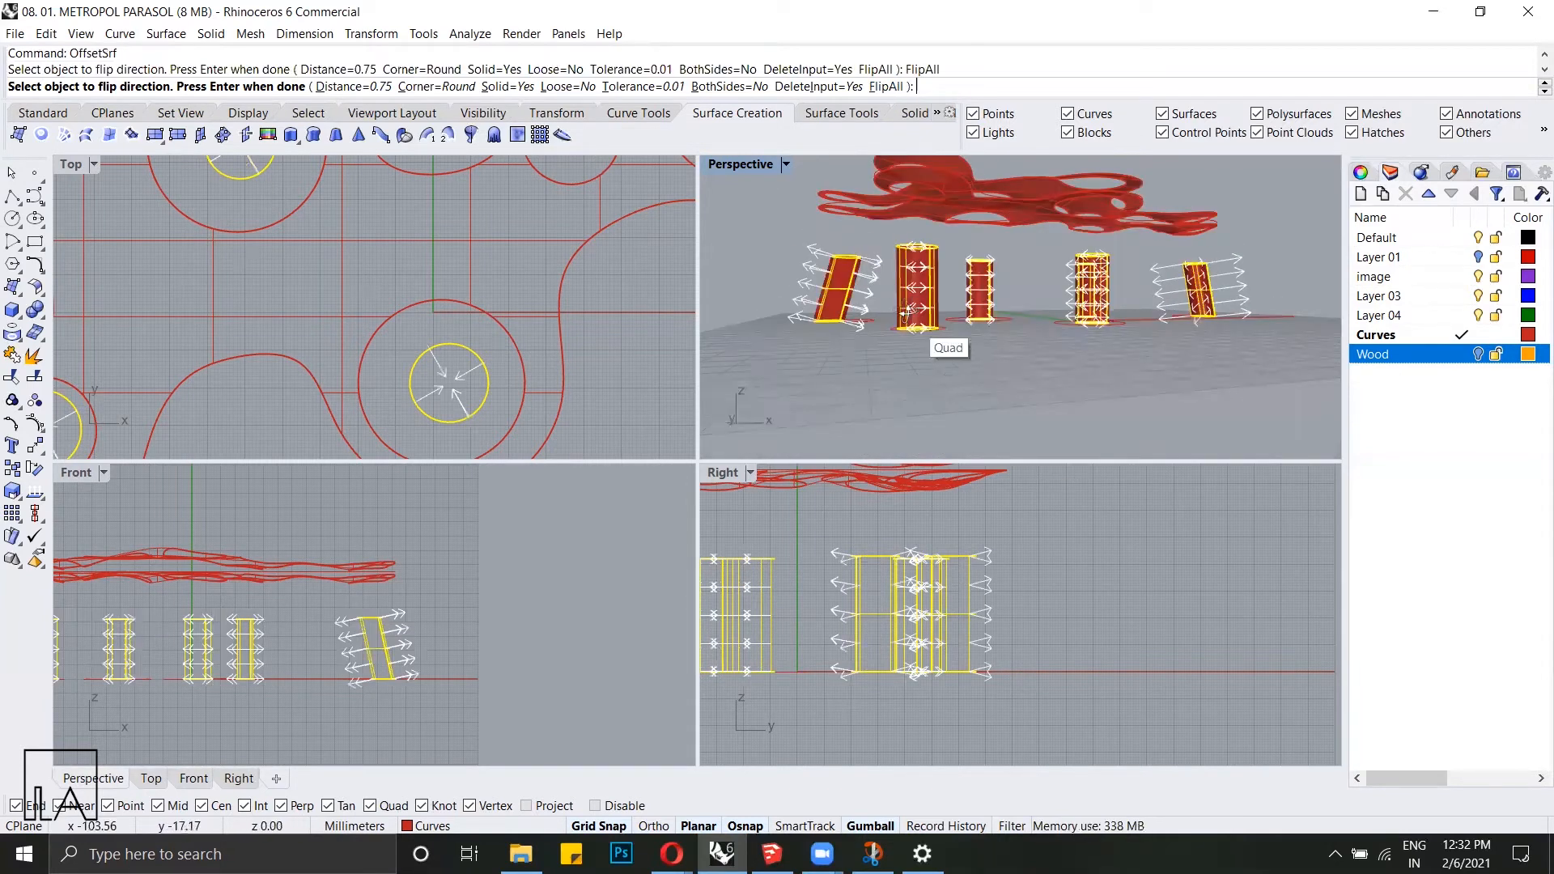
right_drag(906, 312, 886, 344)
key(Return)
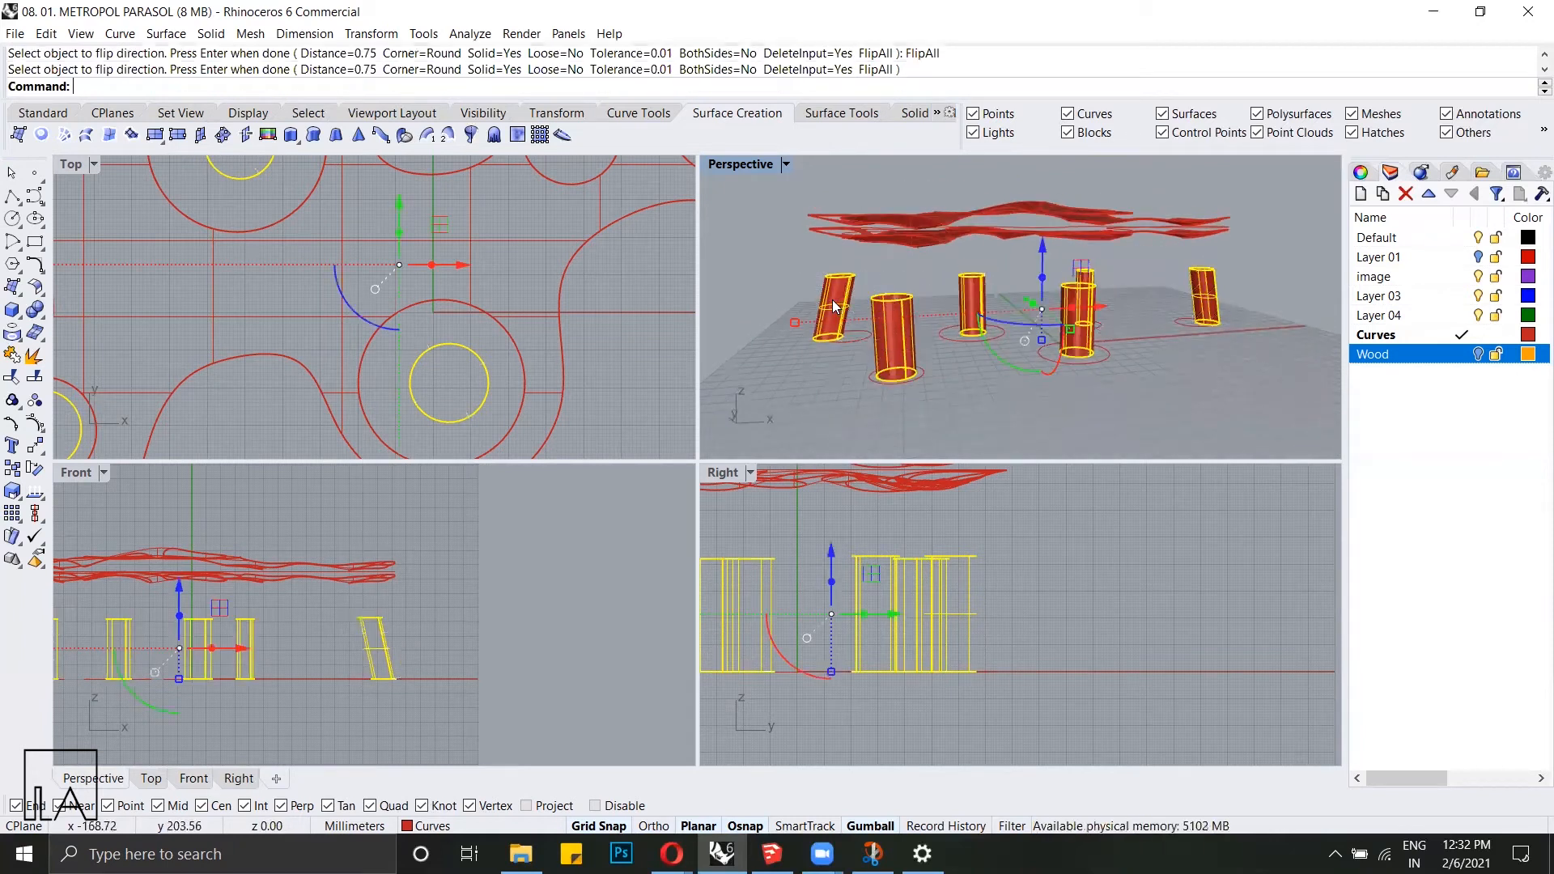
click(771, 280)
click(897, 331)
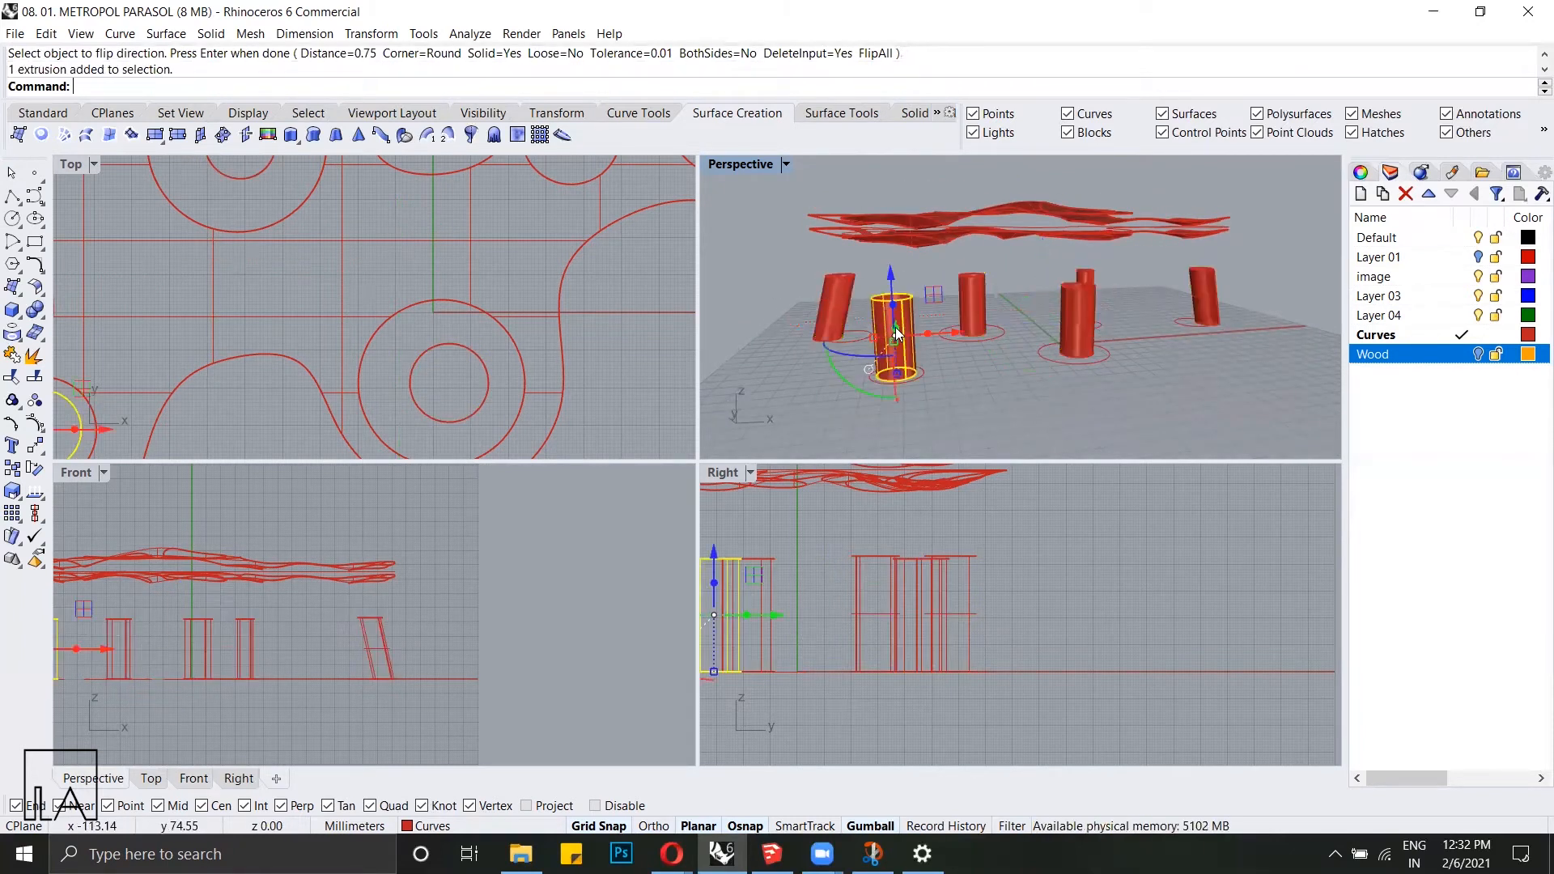
key(ctrl+z)
Step: Offset the four straight column surfaces 3 mm inward with OffsetSrf, with Solid set to No and all directions flipped
scroll(942, 283, up, 3)
right_drag(942, 284, 987, 332)
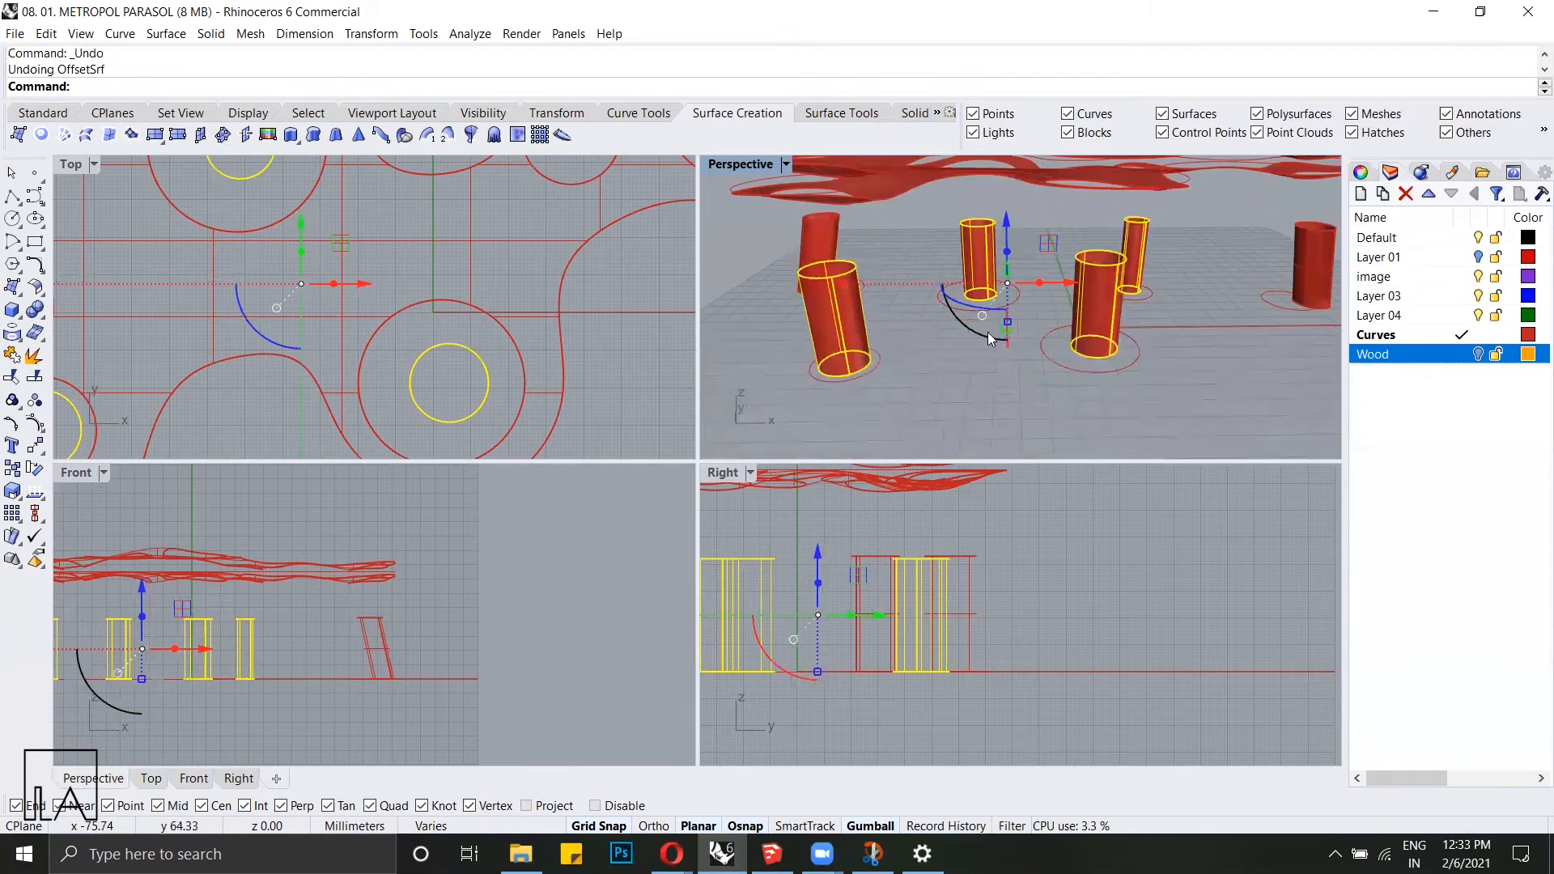
right_drag(1164, 358, 1067, 338)
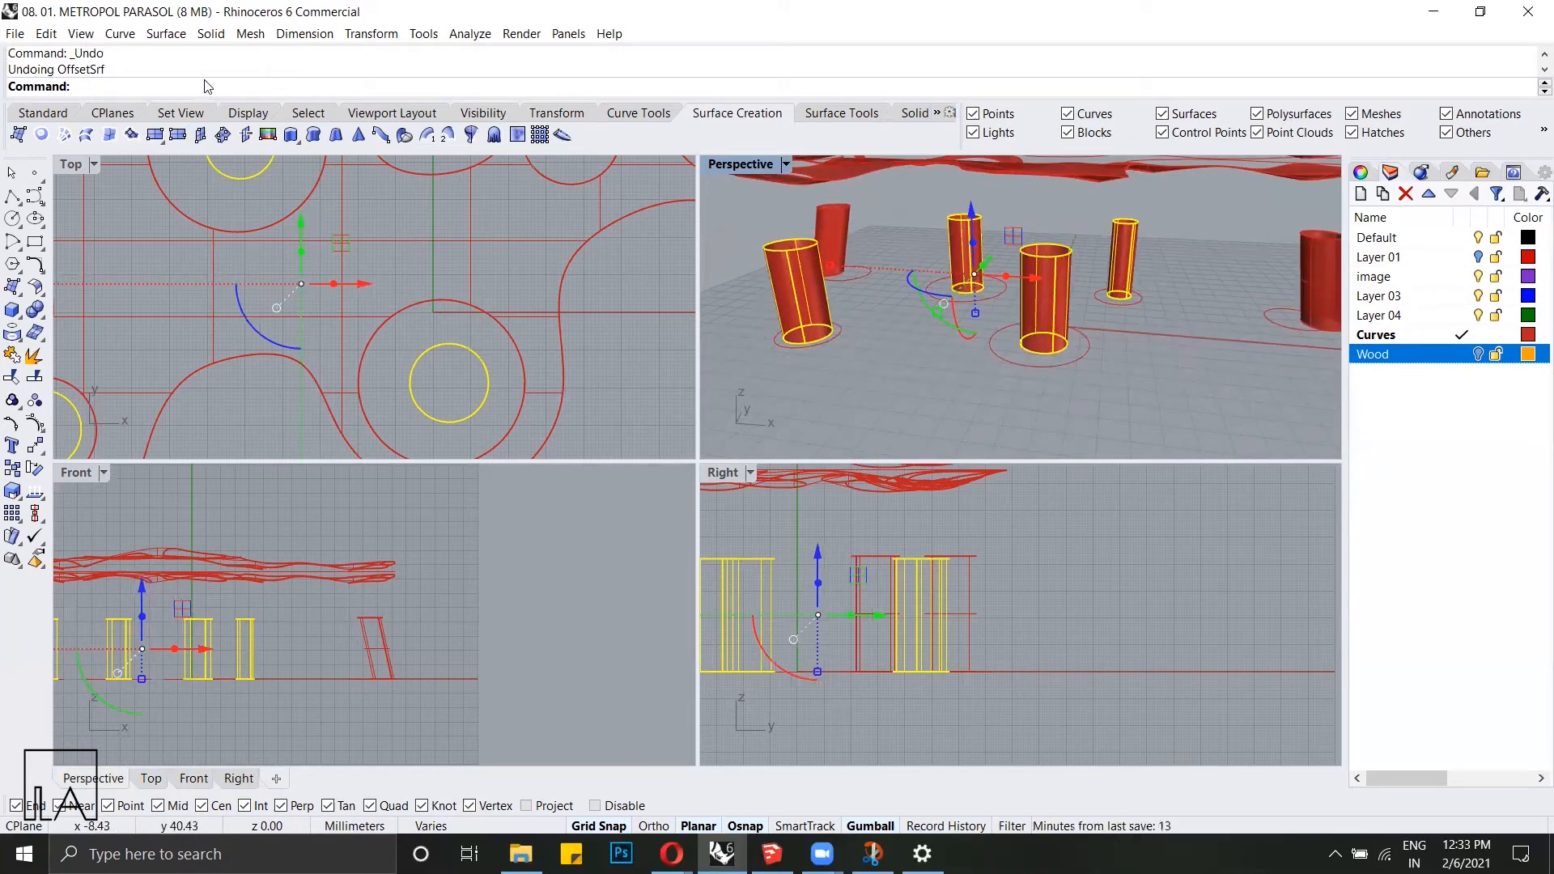
key(Return)
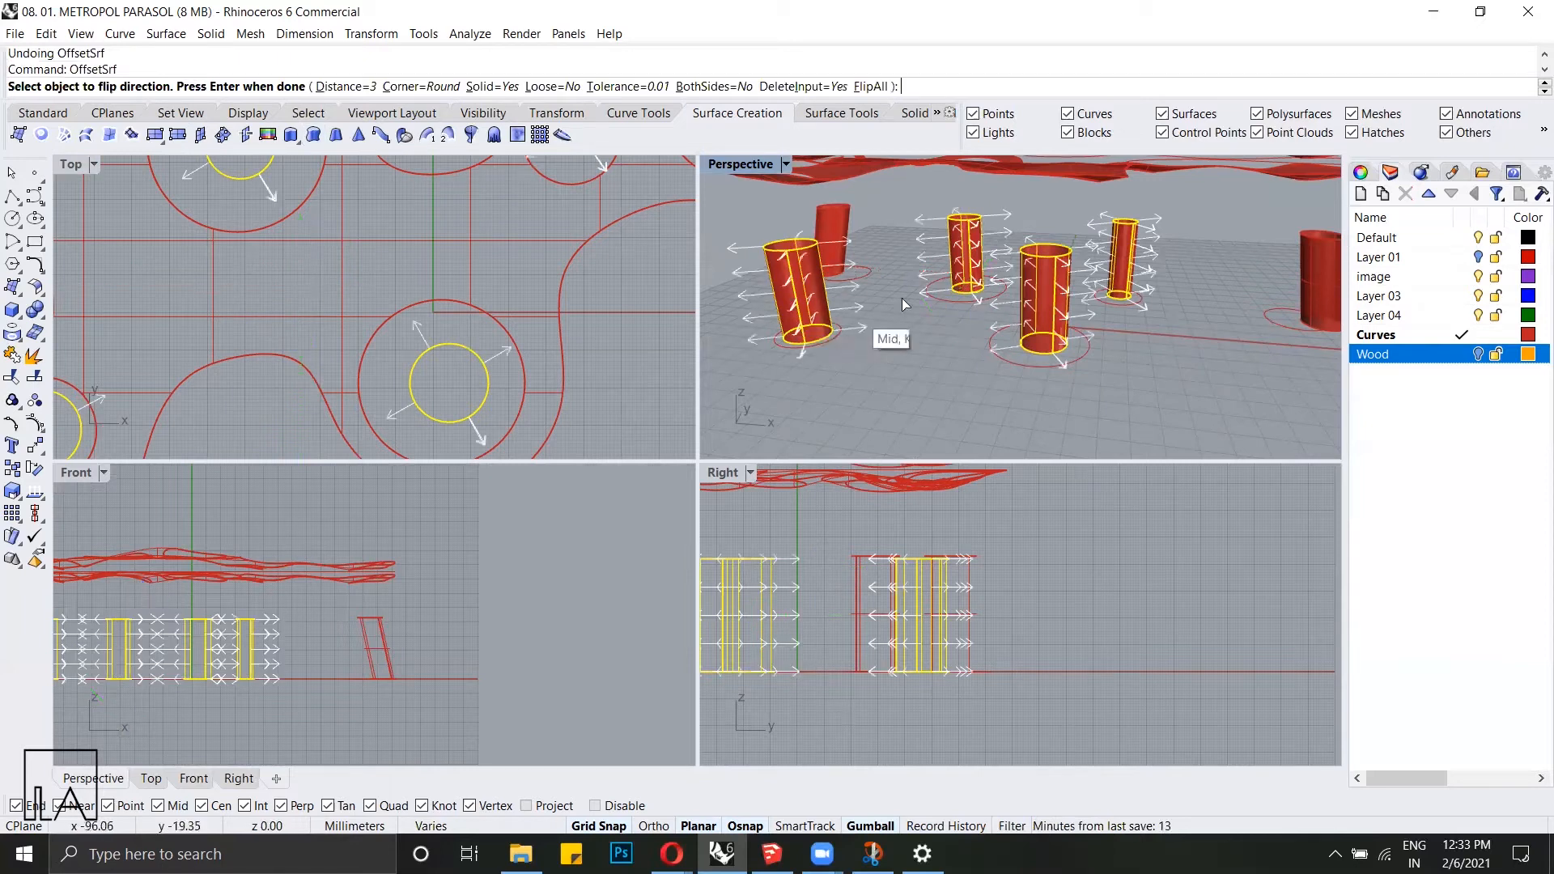
click(505, 88)
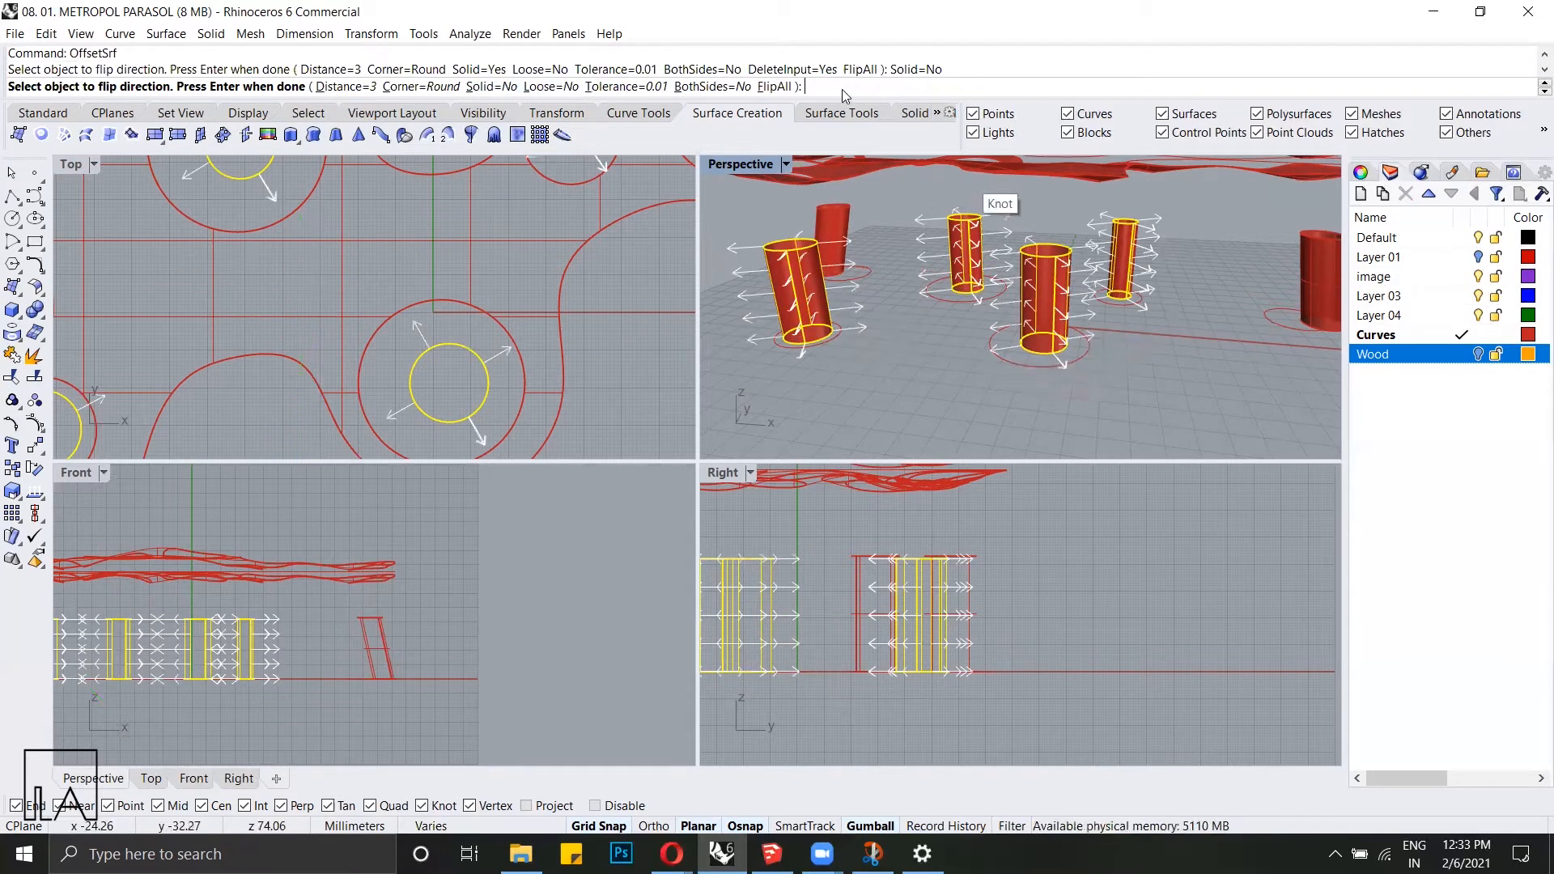
click(779, 87)
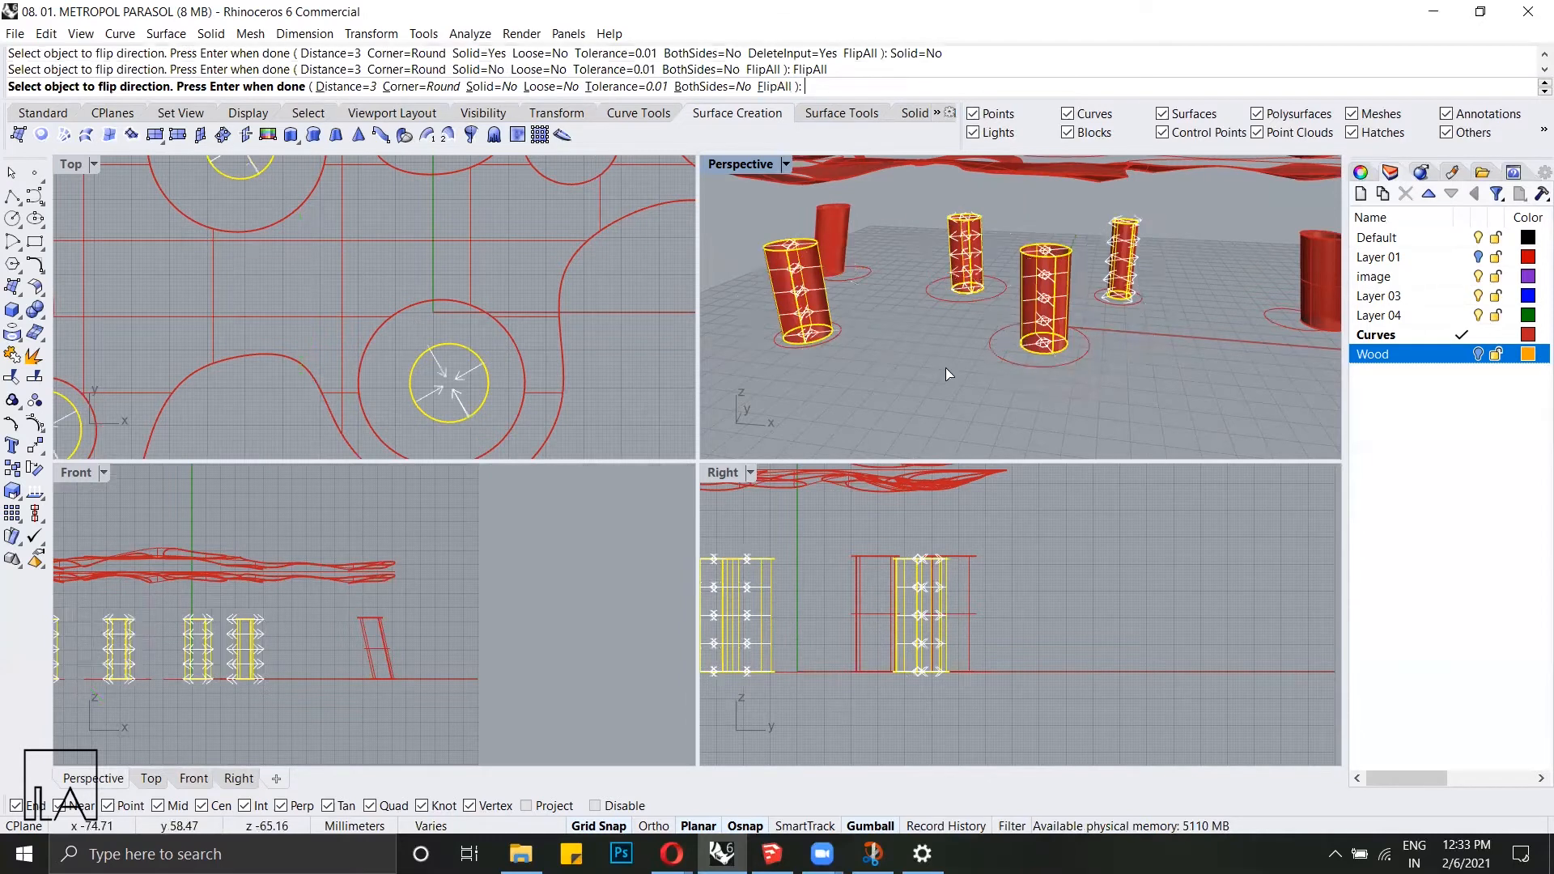
key(Return)
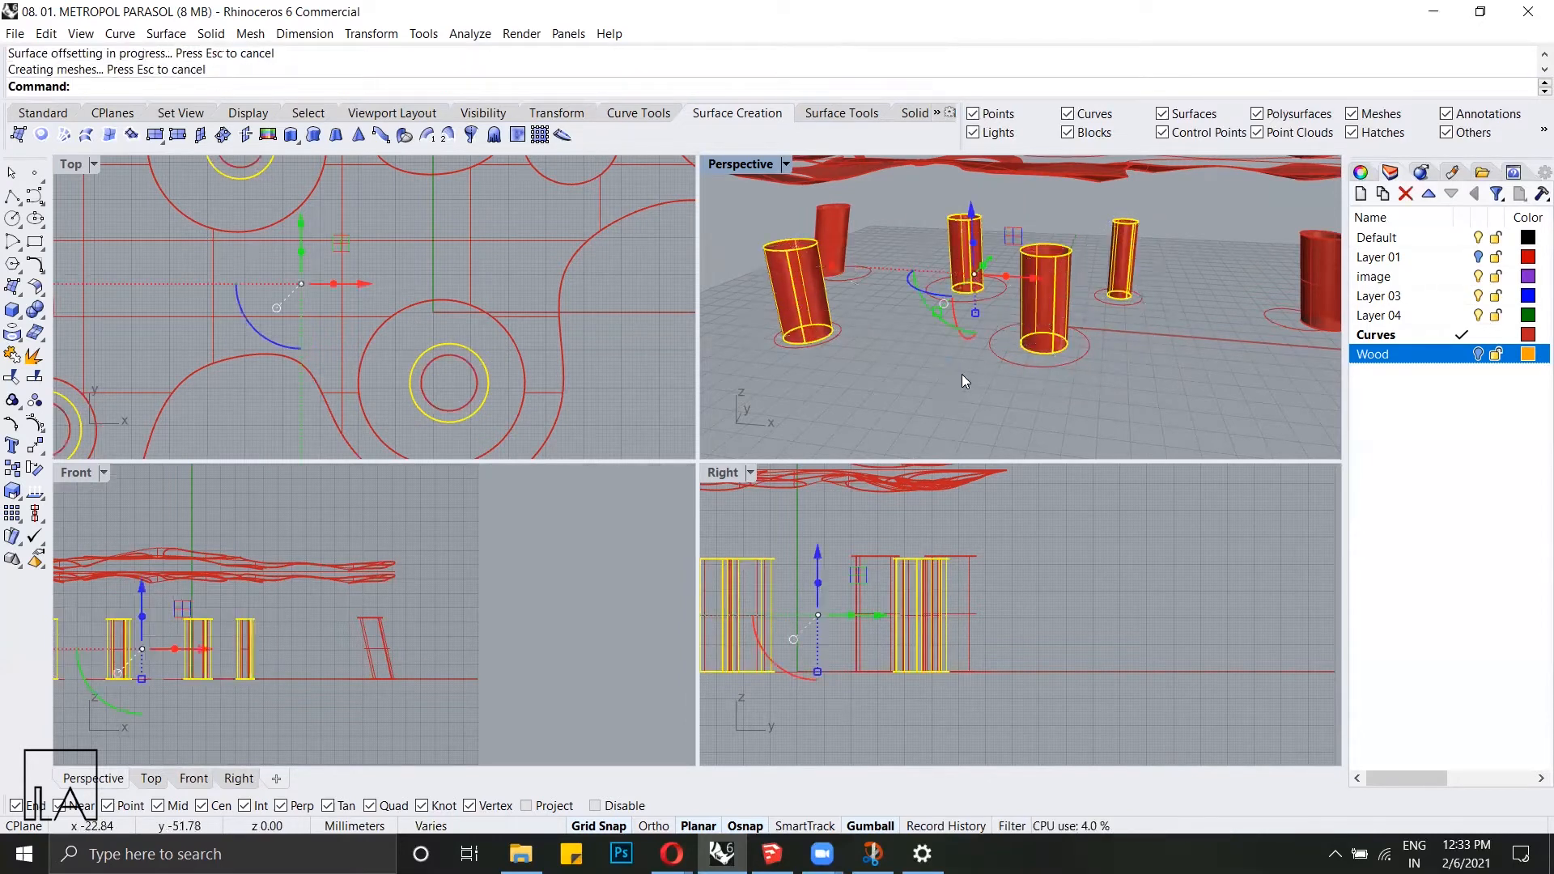
click(962, 374)
Step: Offset the two slanted column surfaces 3 mm inward with OffsetSrf, keeping Solid set to No
right_drag(1069, 335, 1096, 311)
scroll(1002, 301, up, 8)
scroll(1031, 324, down, 8)
scroll(827, 228, up, 6)
click(879, 290)
scroll(879, 290, down, 7)
right_drag(881, 293, 1252, 293)
shift+click(1252, 293)
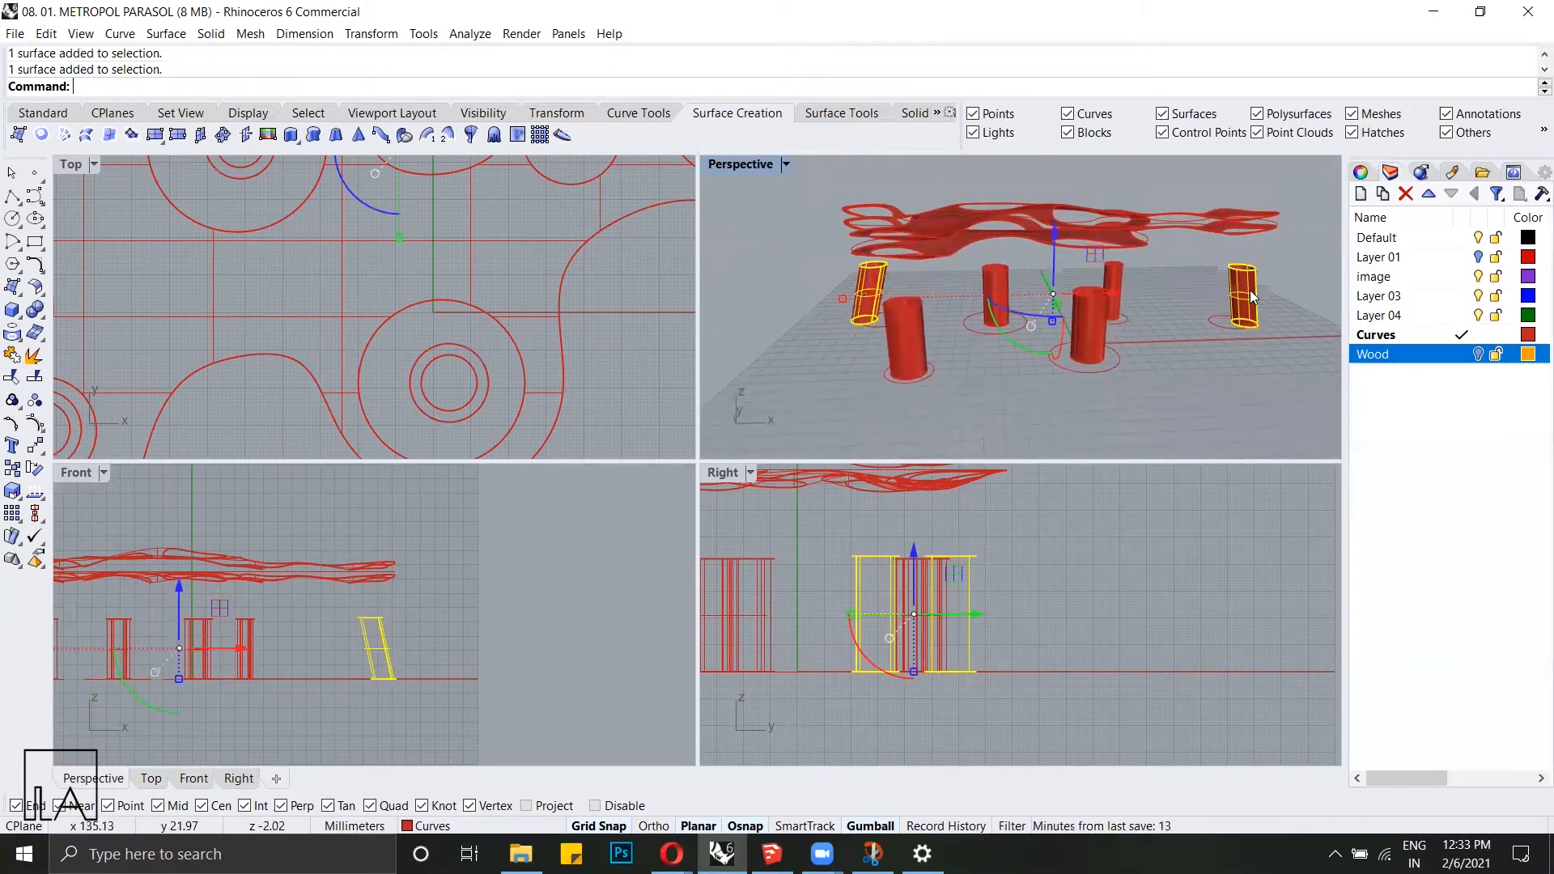
right_click(1250, 290)
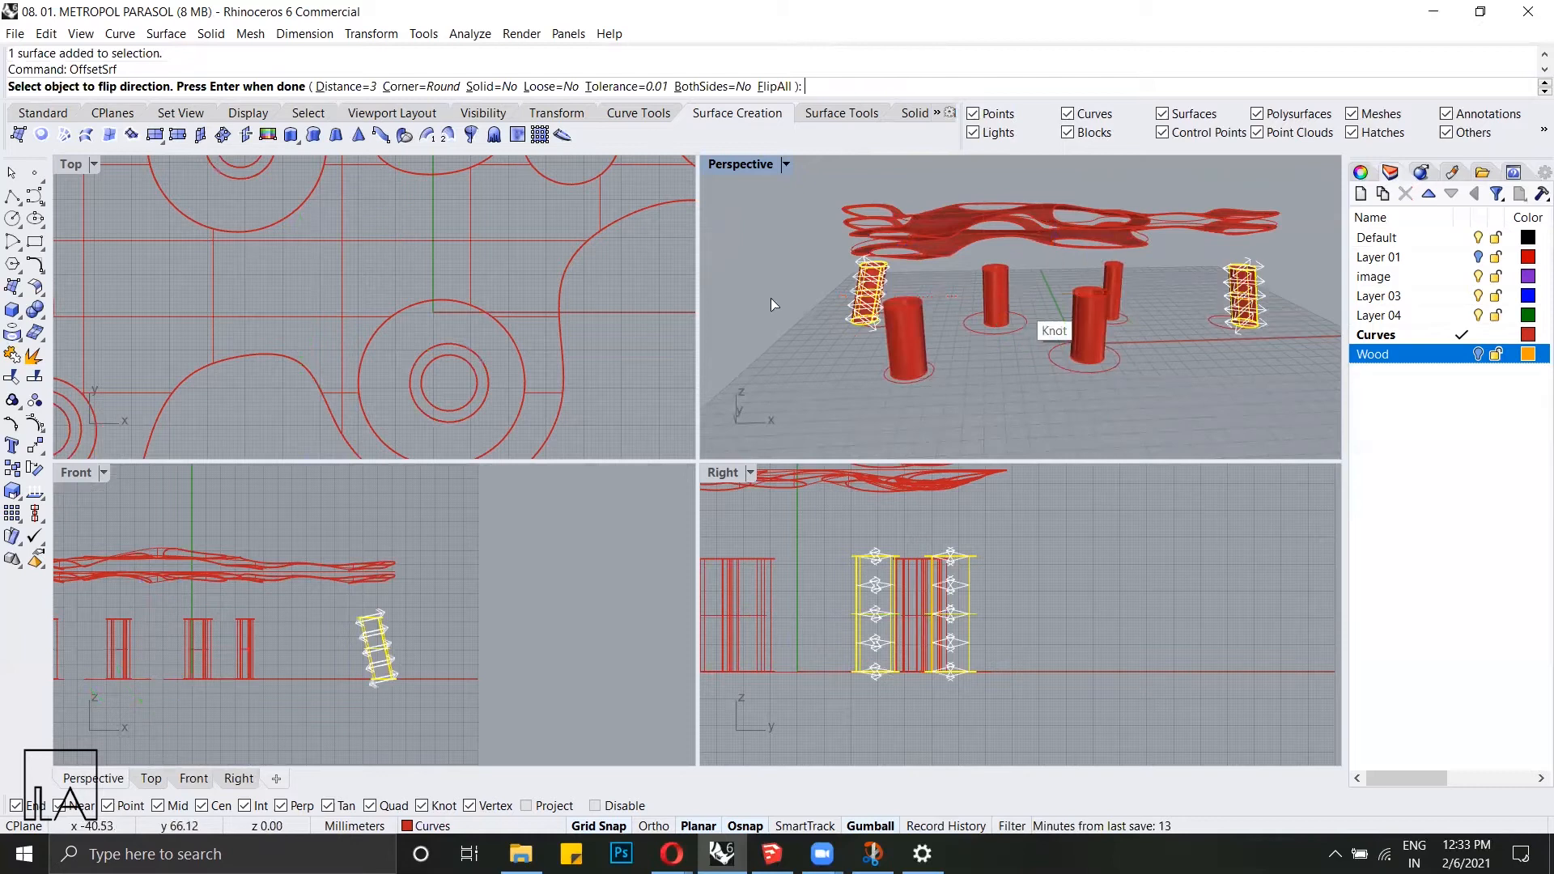
right_click(712, 257)
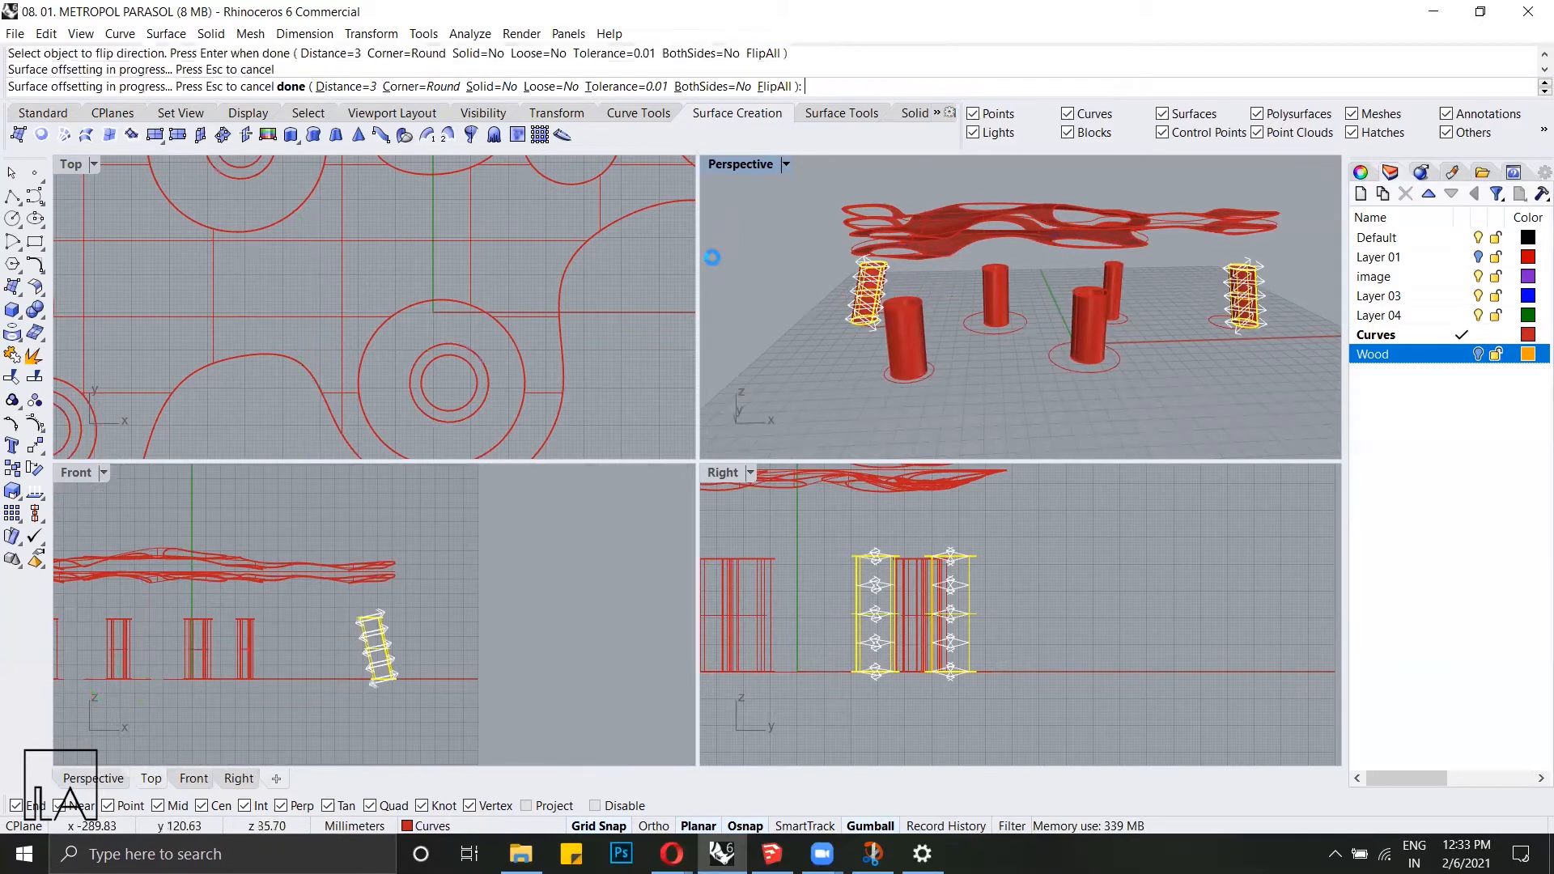
click(806, 369)
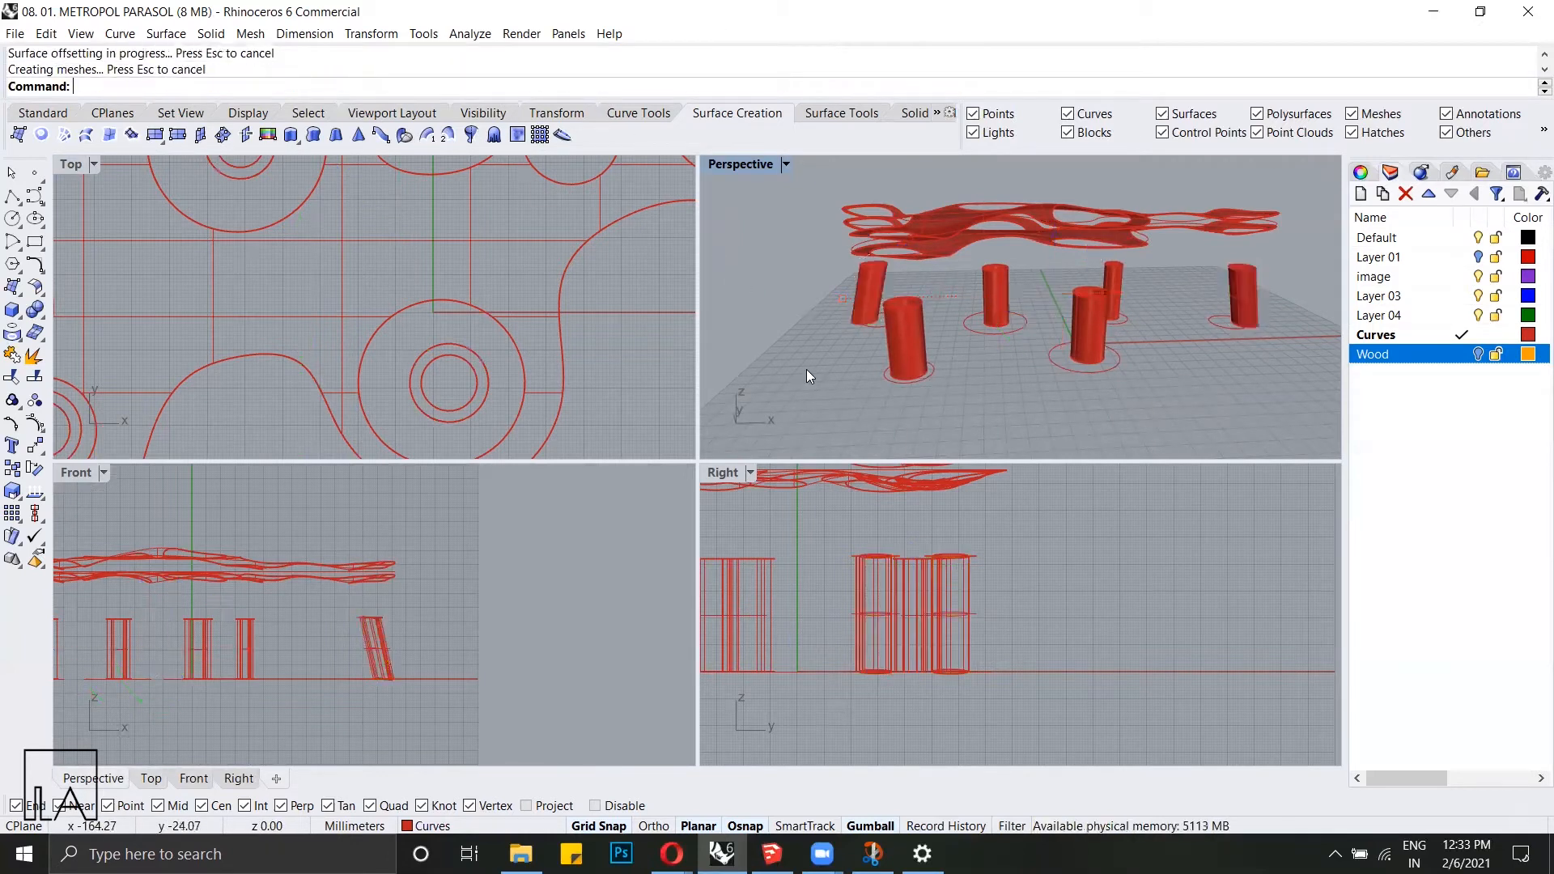
Step: Select the inner offset surface of the slanted column at the canopy's positive-X end in the Front view
scroll(365, 685, up, 3)
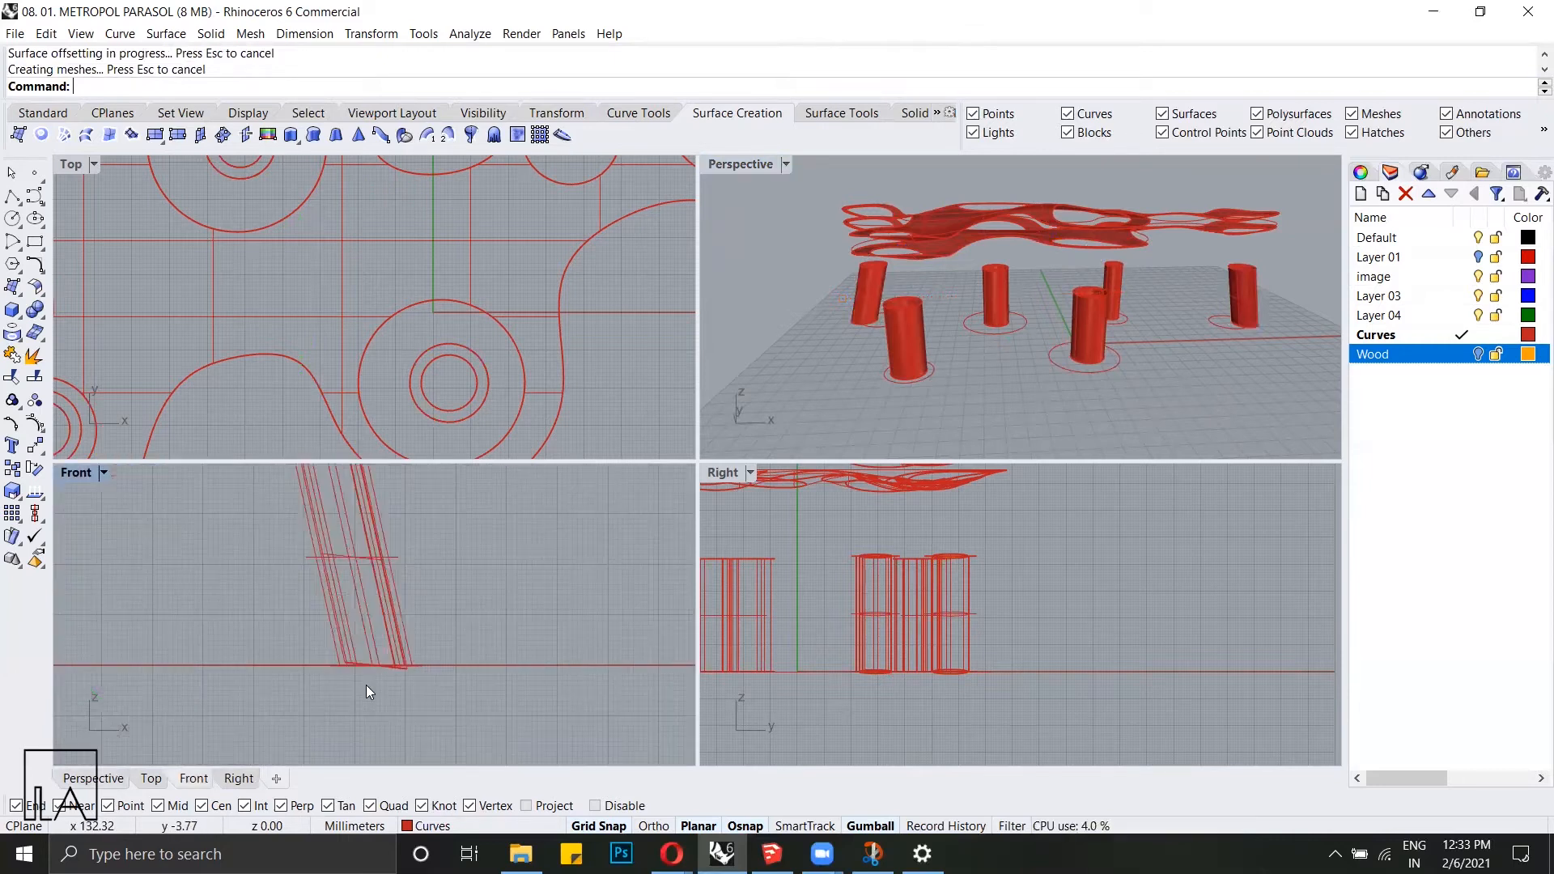
scroll(365, 683, down, 1)
scroll(323, 529, up, 5)
scroll(331, 531, up, 8)
scroll(330, 531, down, 4)
right_drag(472, 661, 441, 526)
scroll(440, 527, down, 6)
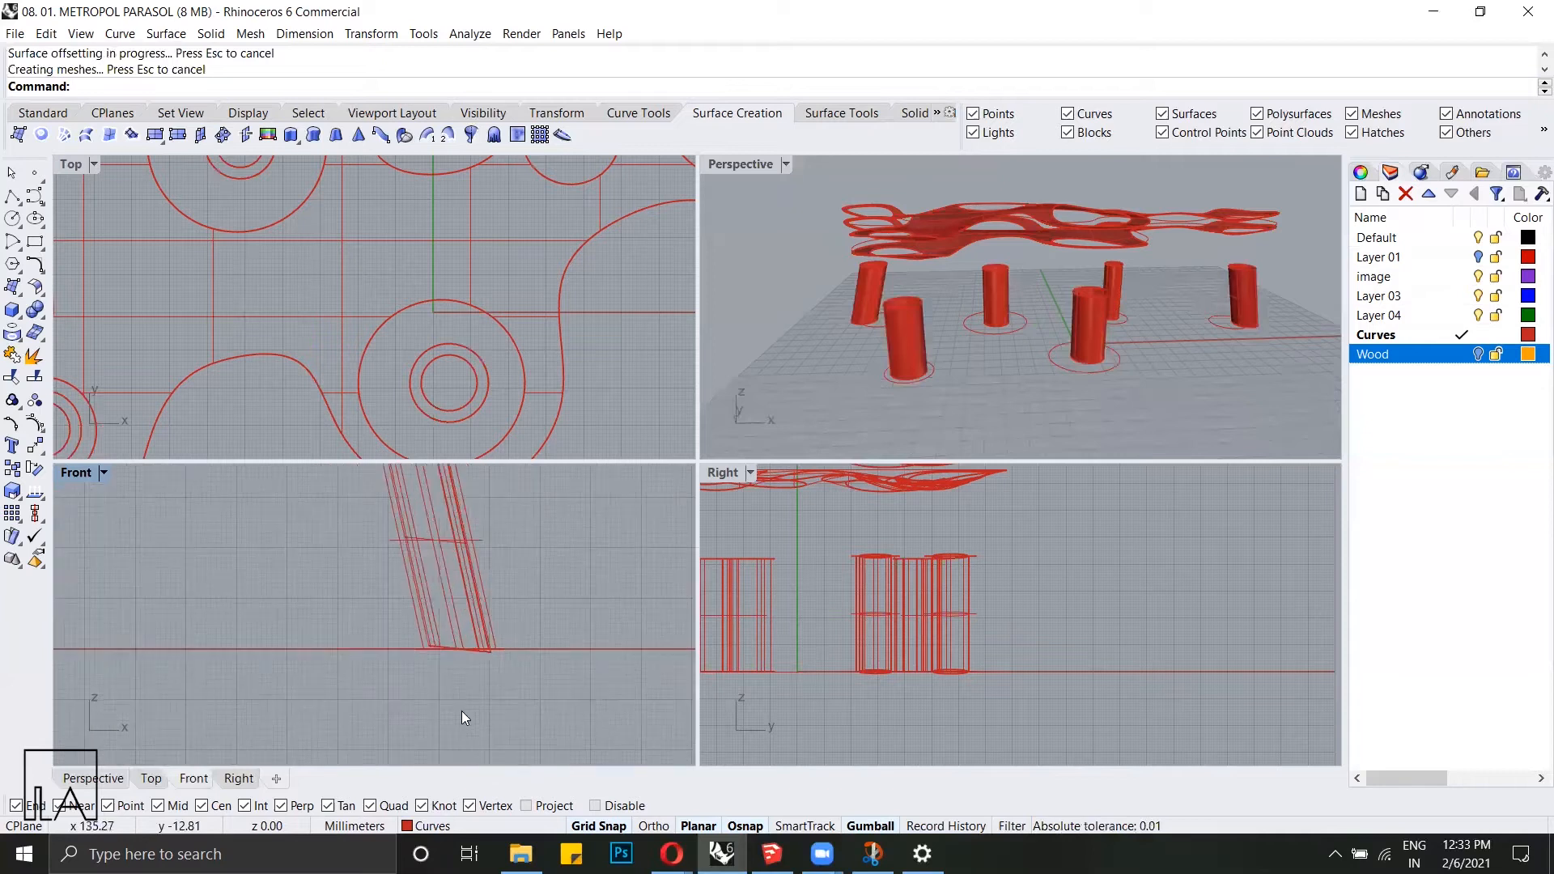
scroll(459, 676, up, 4)
click(520, 628)
scroll(505, 638, down, 4)
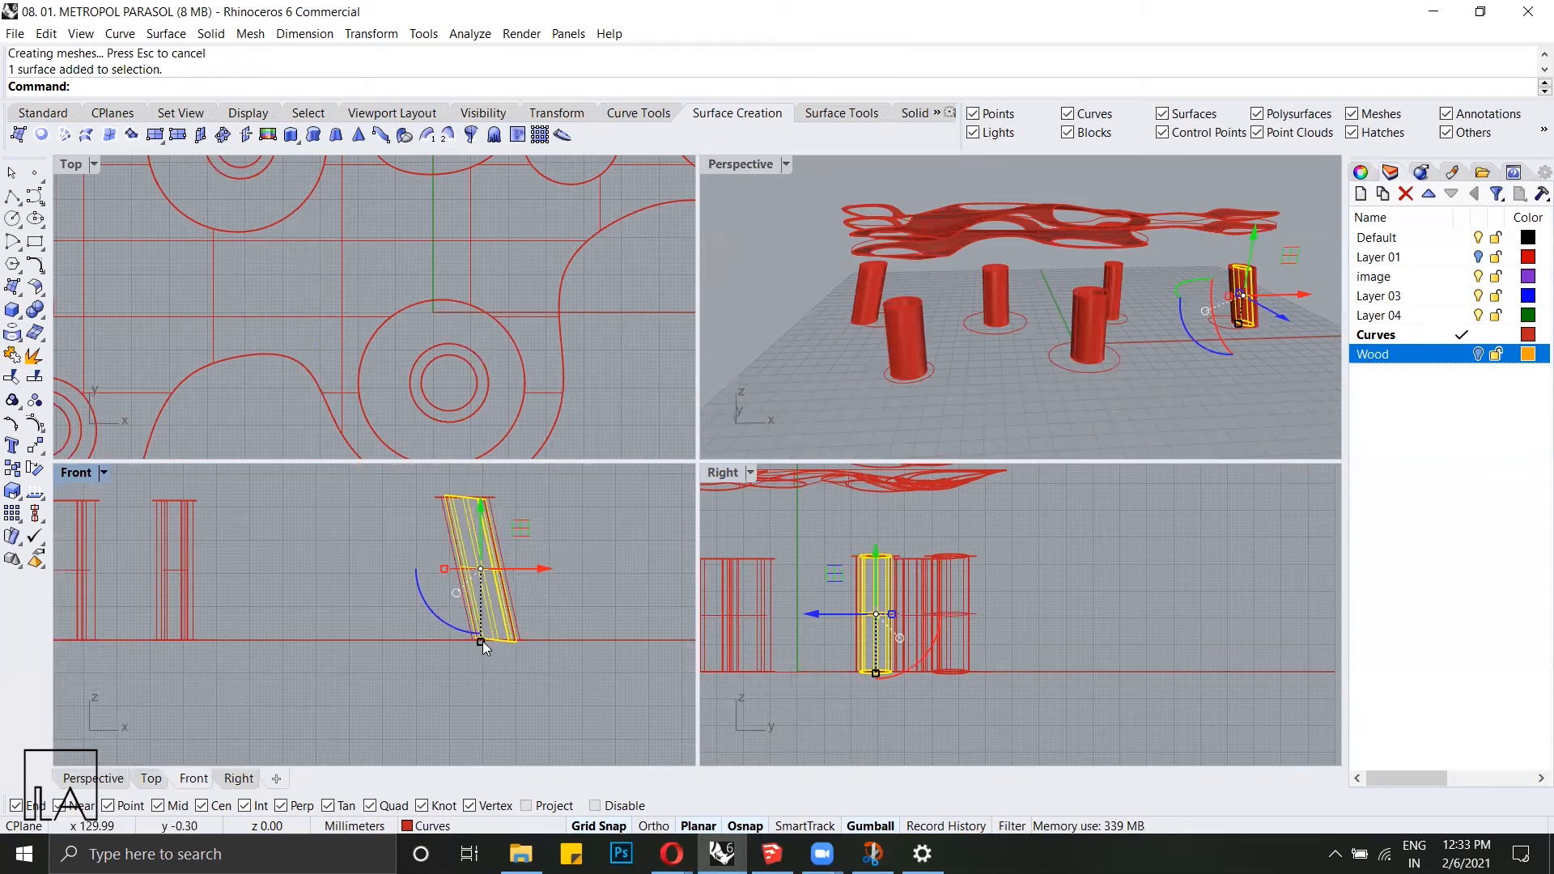
Step: Try to stretch the selected inner surface with the gumball scale handle, and undo the scaling
drag(482, 641, 518, 649)
key(ctrl+z)
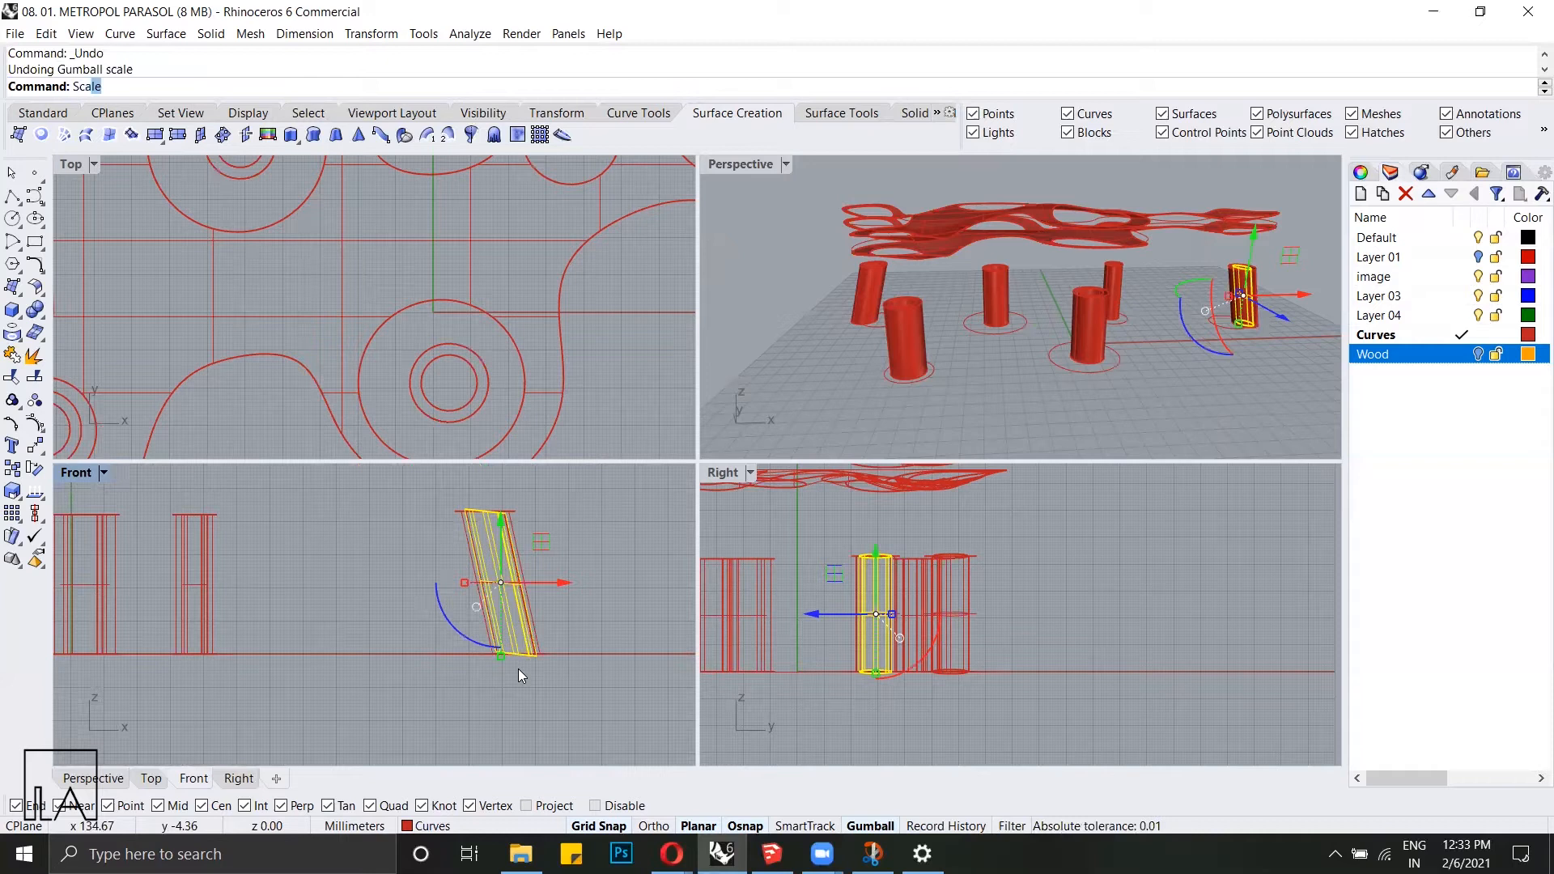
Step: Stretch the inner surface of the positive-X slanted column upward along its slope with Scale1D, to a length of about 55 mm
click(134, 121)
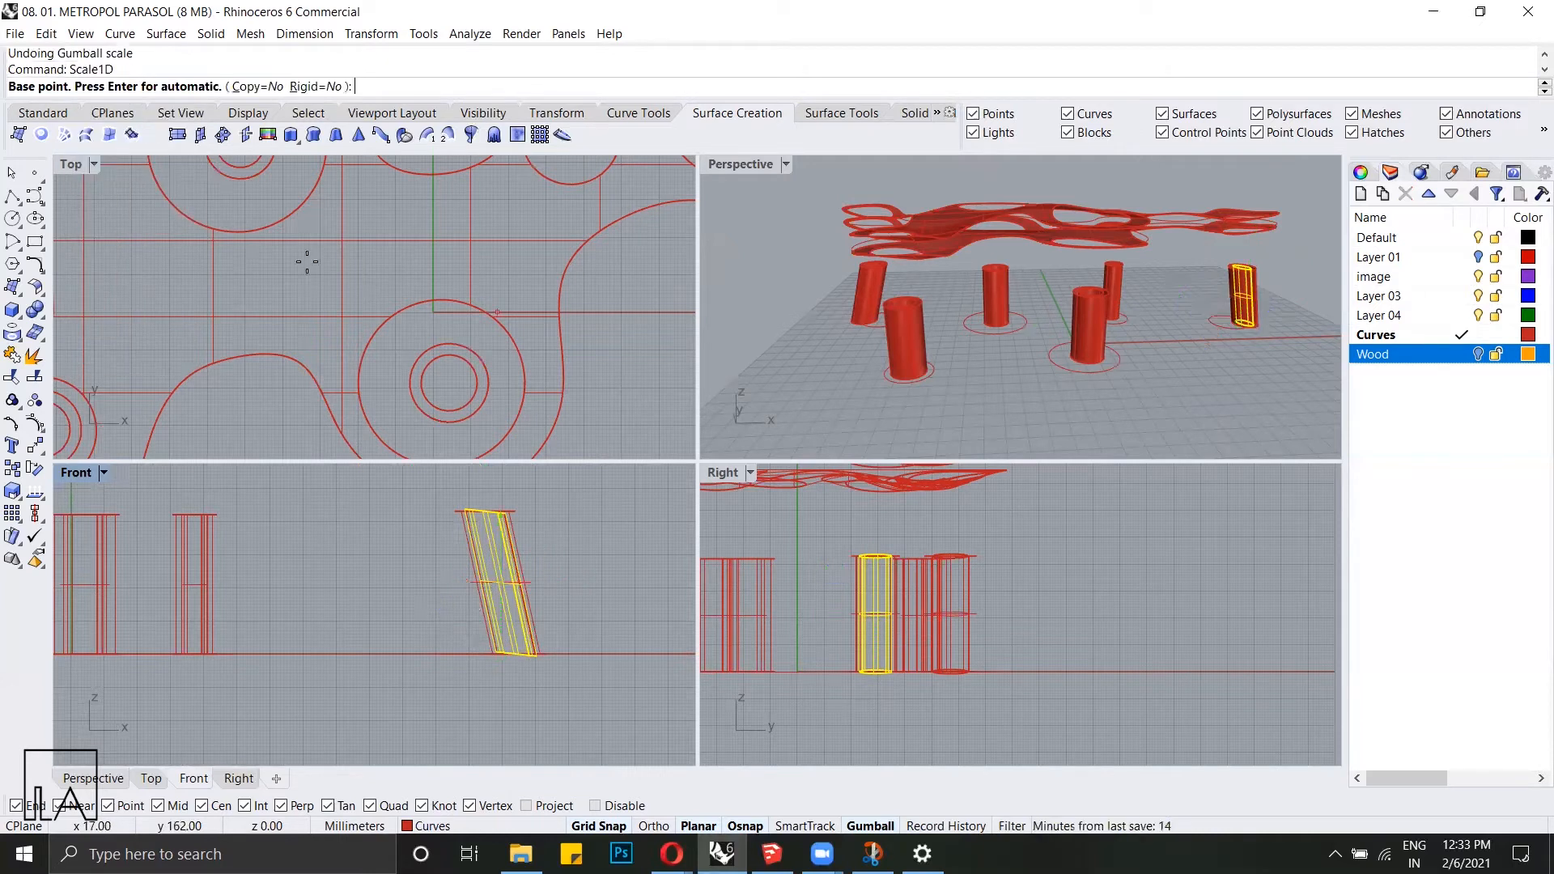
scroll(537, 657, up, 3)
scroll(557, 657, up, 2)
click(586, 660)
scroll(583, 653, down, 5)
scroll(626, 657, up, 5)
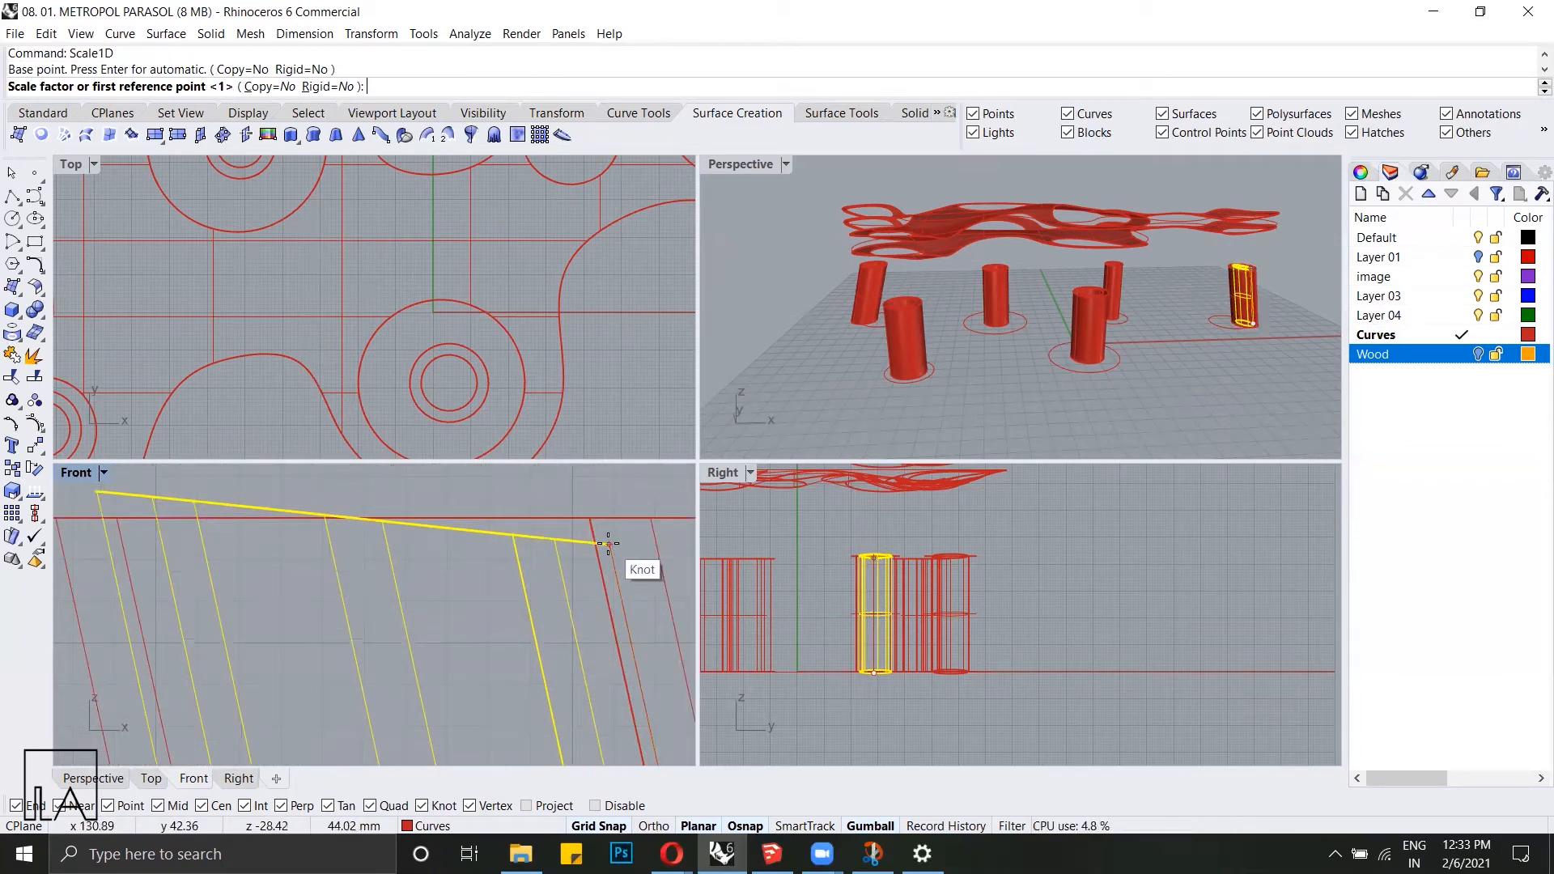
click(608, 543)
scroll(607, 539, down, 5)
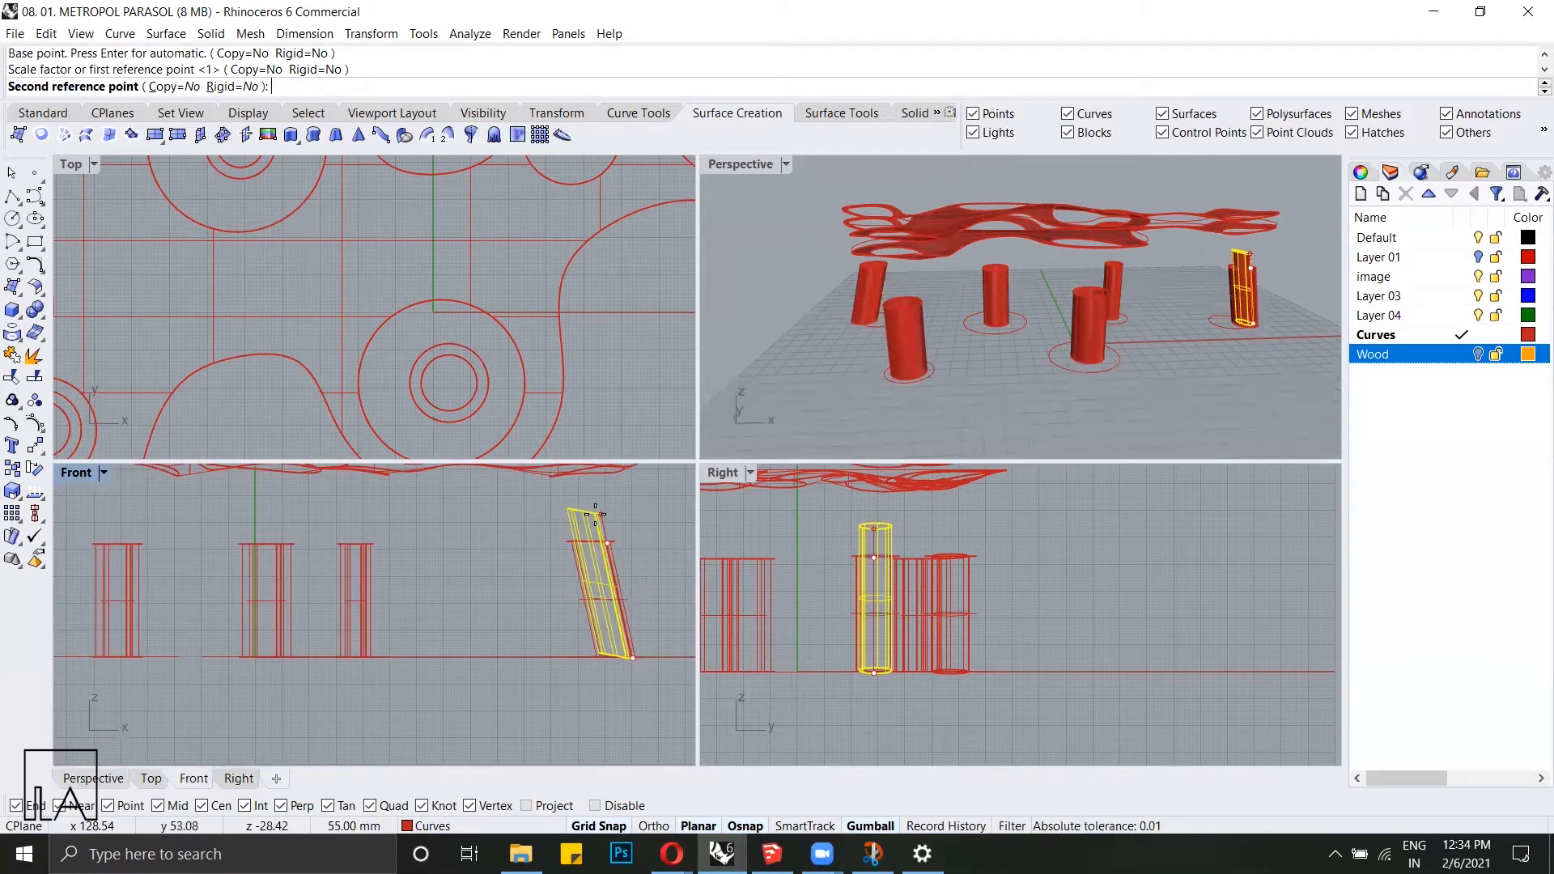
click(597, 518)
scroll(604, 532, up, 2)
Step: Stretch the same inner surface downward along its slope with Scale1D so its whole lower edge passes below the ground line
key(Return)
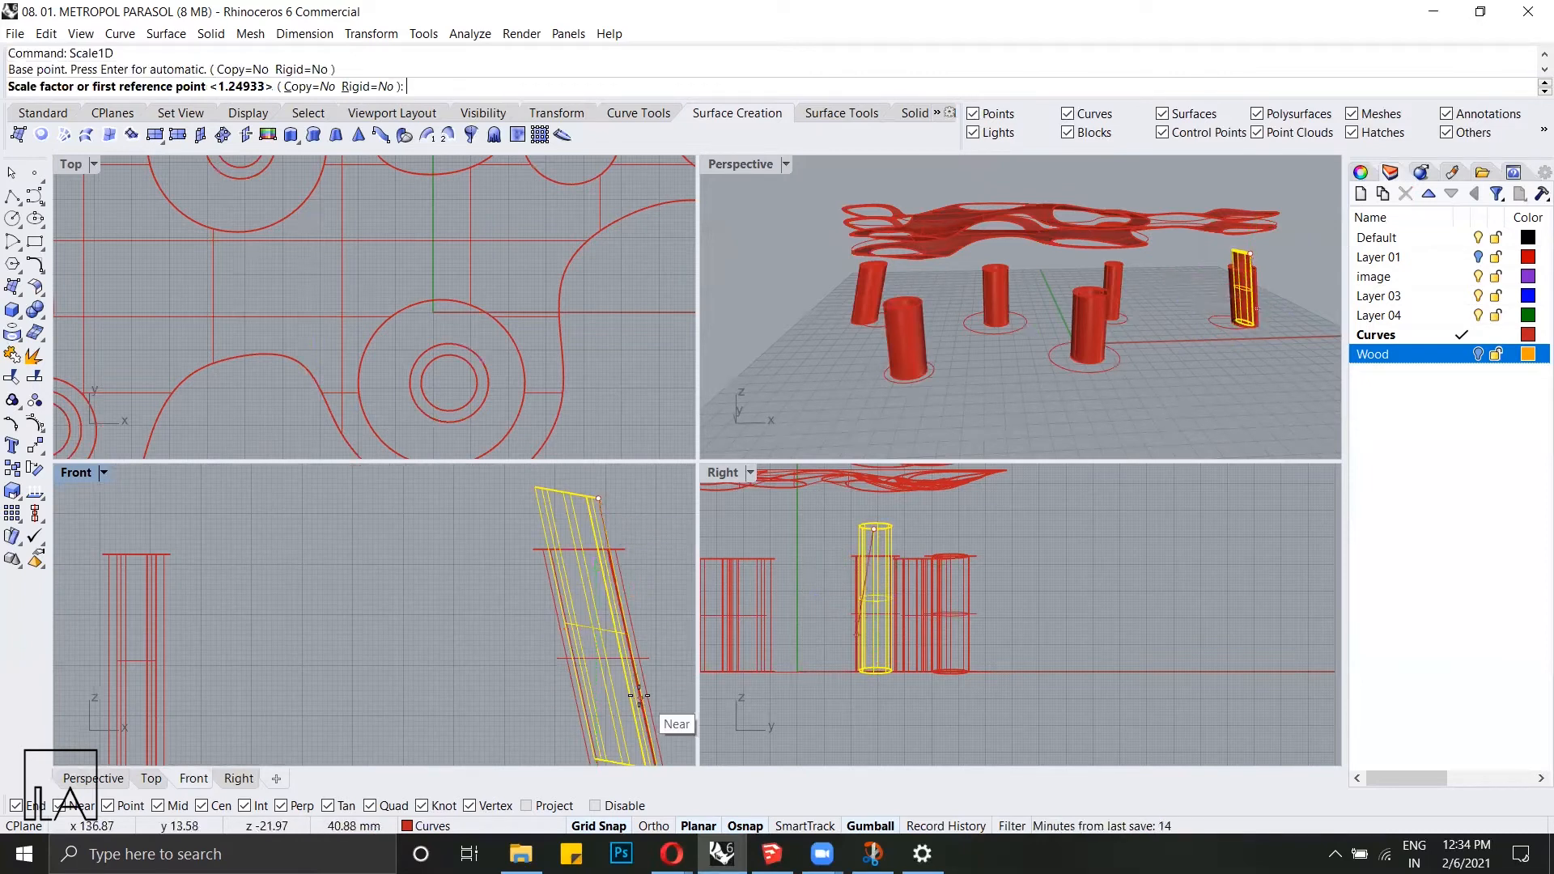
middle_click(617, 622)
scroll(607, 647, up, 5)
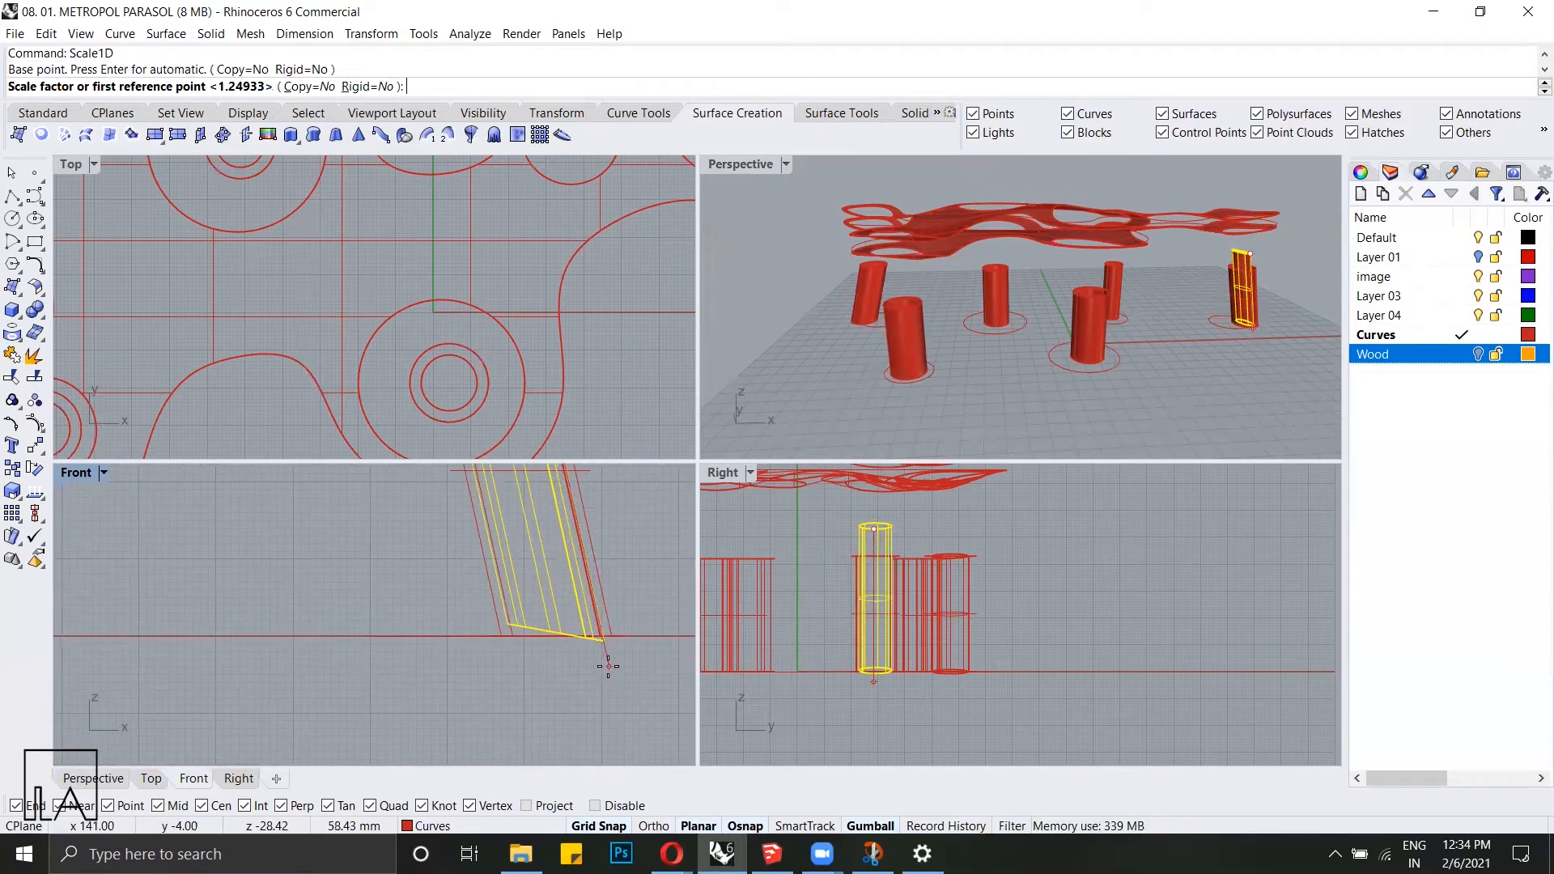
scroll(607, 637, up, 3)
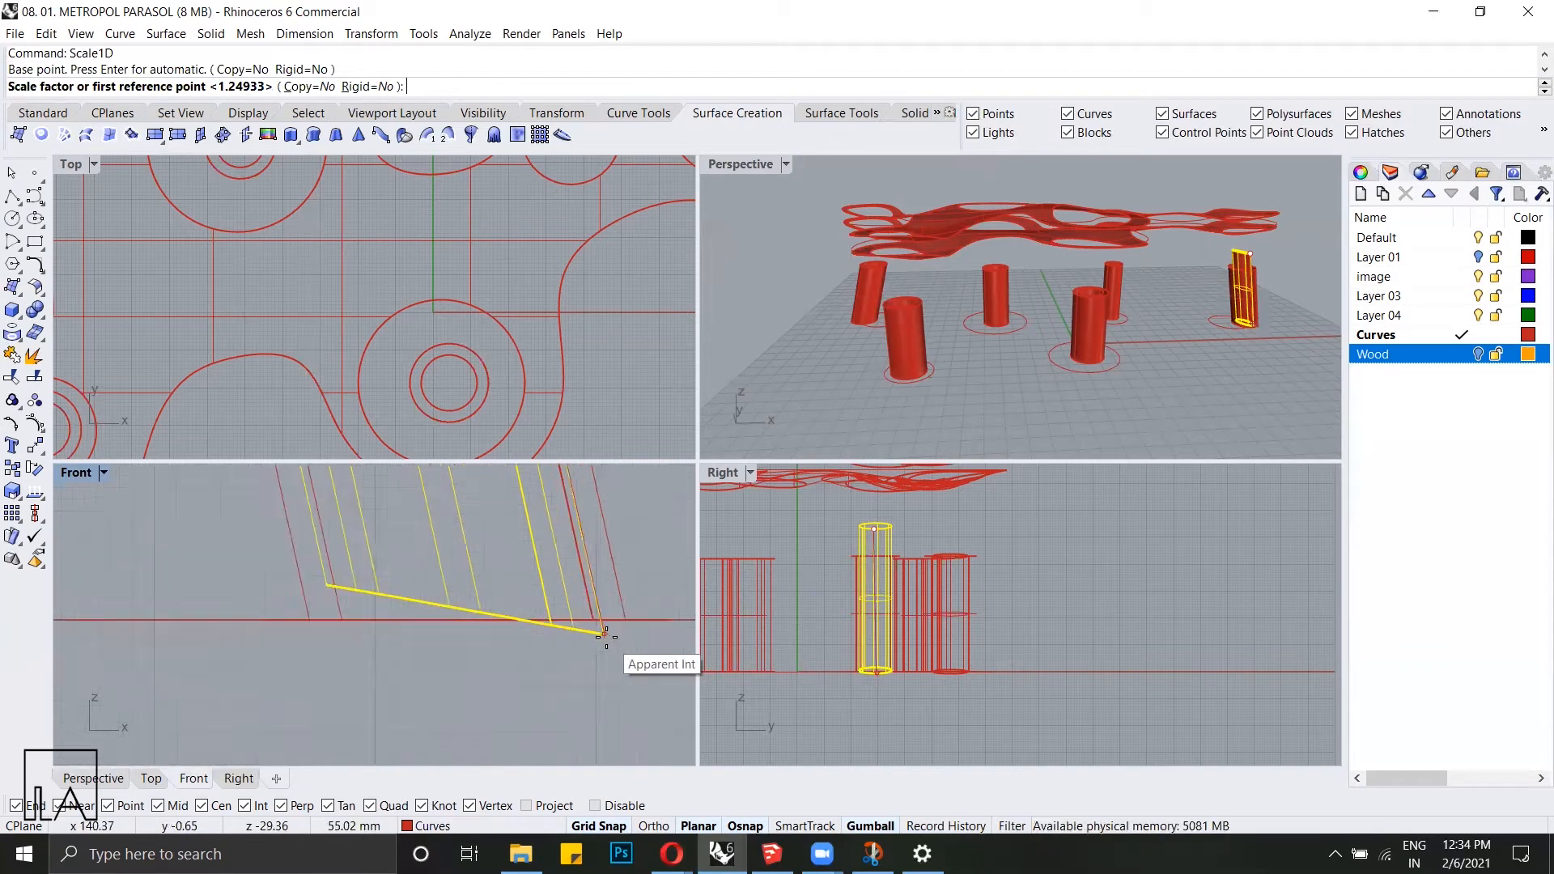
click(598, 626)
scroll(634, 681, down, 6)
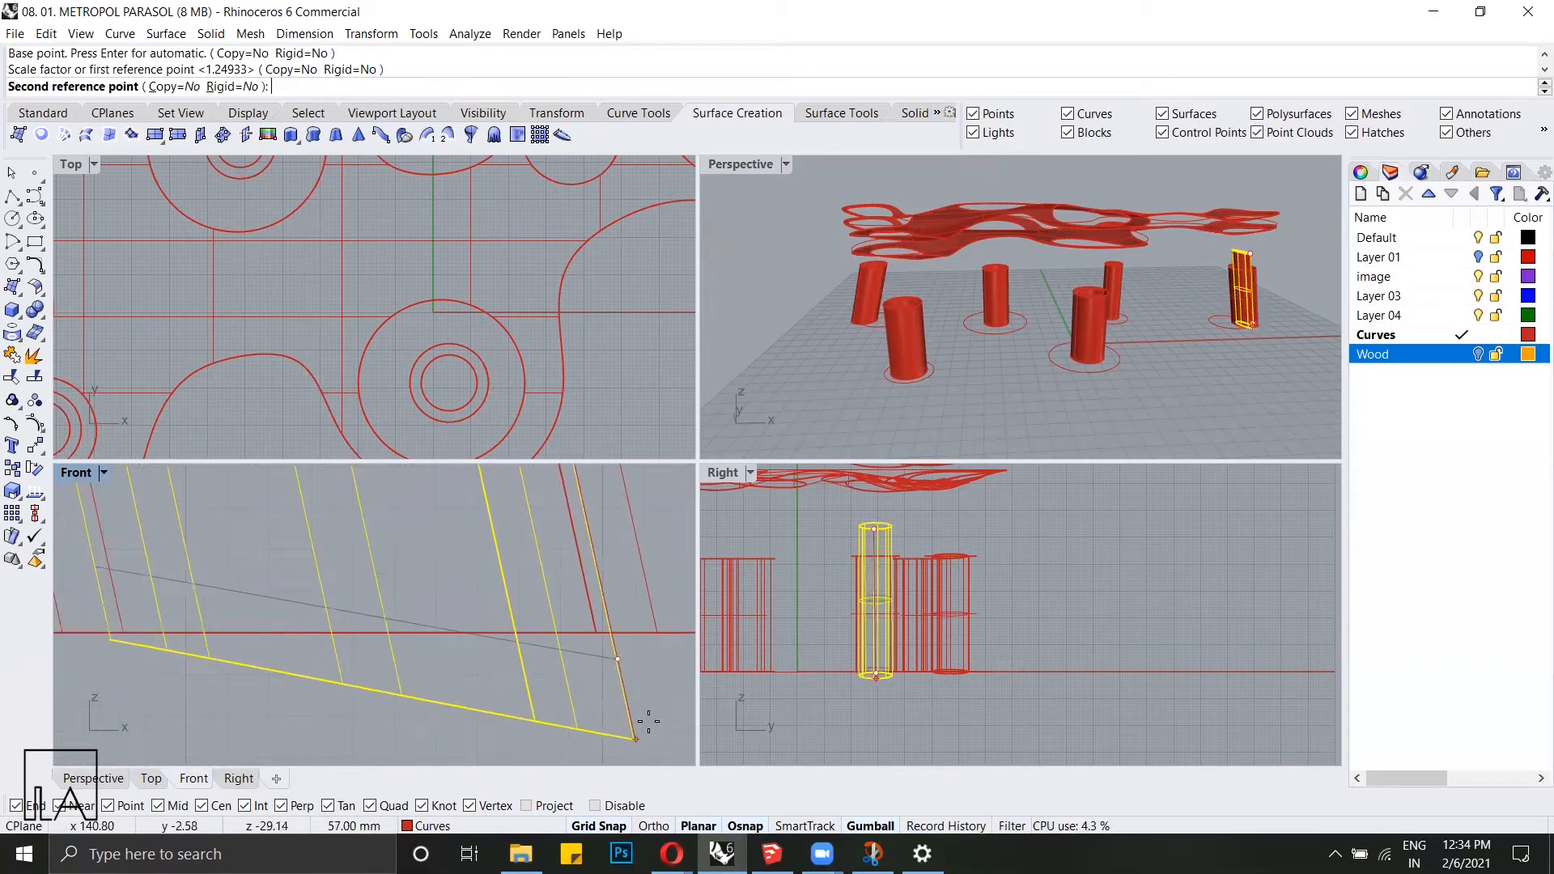
click(578, 639)
click(475, 677)
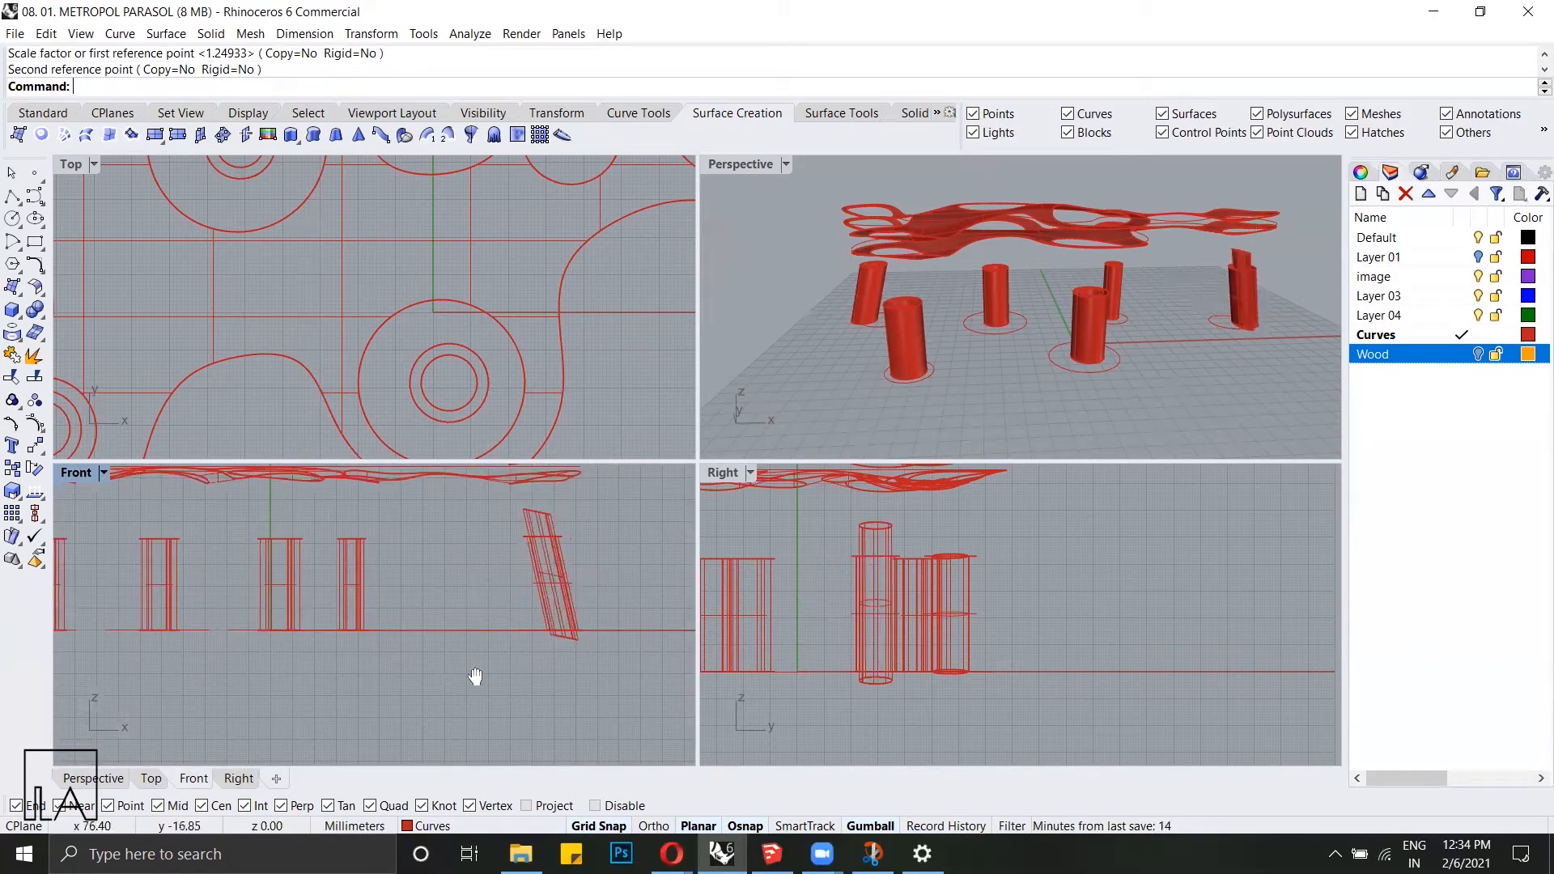
Step: Stretch the inner surface of the negative-X slanted column downward past the ground line with Scale1D, using its upper edge as base
right_drag(475, 677, 894, 678)
scroll(363, 554, up, 8)
scroll(393, 537, up, 4)
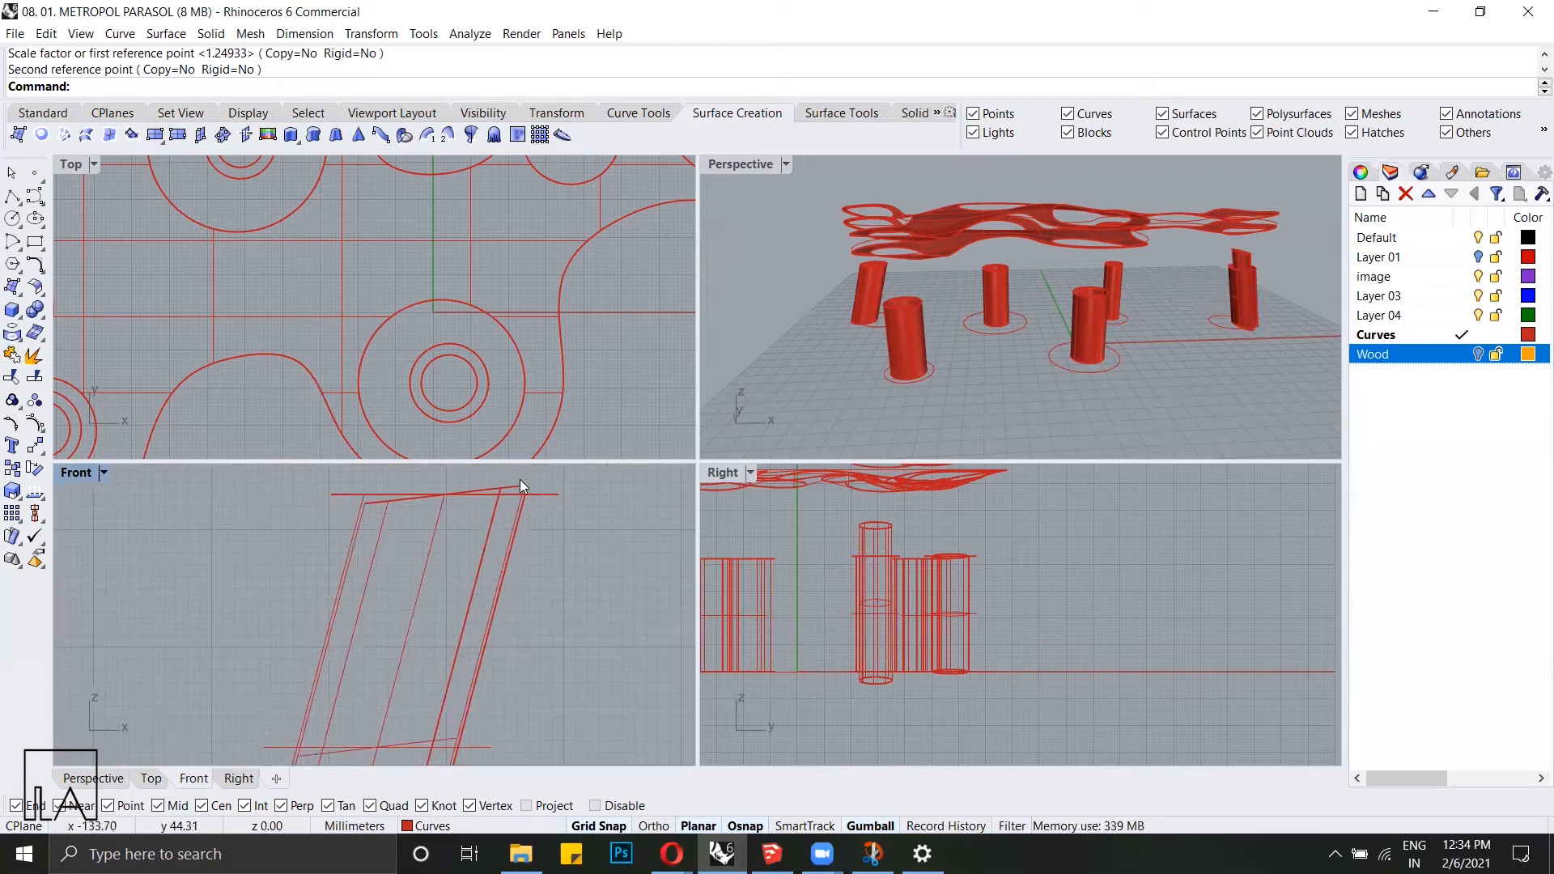
click(517, 486)
right_click(470, 534)
scroll(364, 502, up, 6)
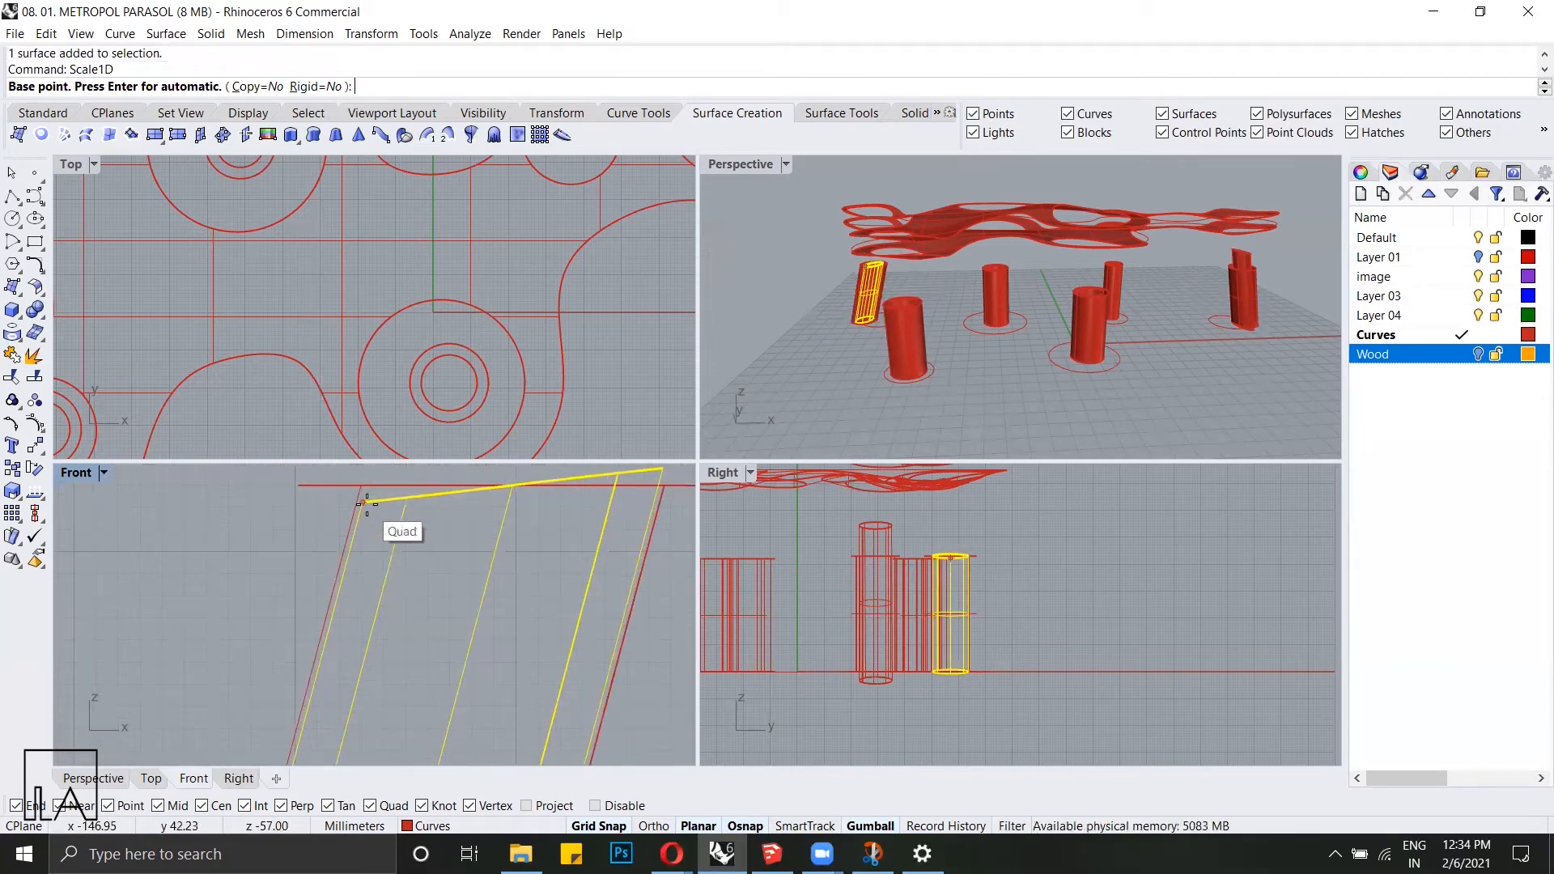
click(365, 503)
scroll(364, 502, down, 10)
right_drag(315, 704, 366, 510)
scroll(343, 651, up, 14)
click(241, 577)
scroll(240, 579, down, 6)
click(231, 632)
Step: Stretch the negative-X slanted column's inner surface upward above the outer surface with Scale1D, by a factor of about 1.21
right_click(260, 659)
click(231, 631)
scroll(264, 692, down, 14)
scroll(281, 567, up, 12)
click(281, 567)
scroll(357, 534, down, 6)
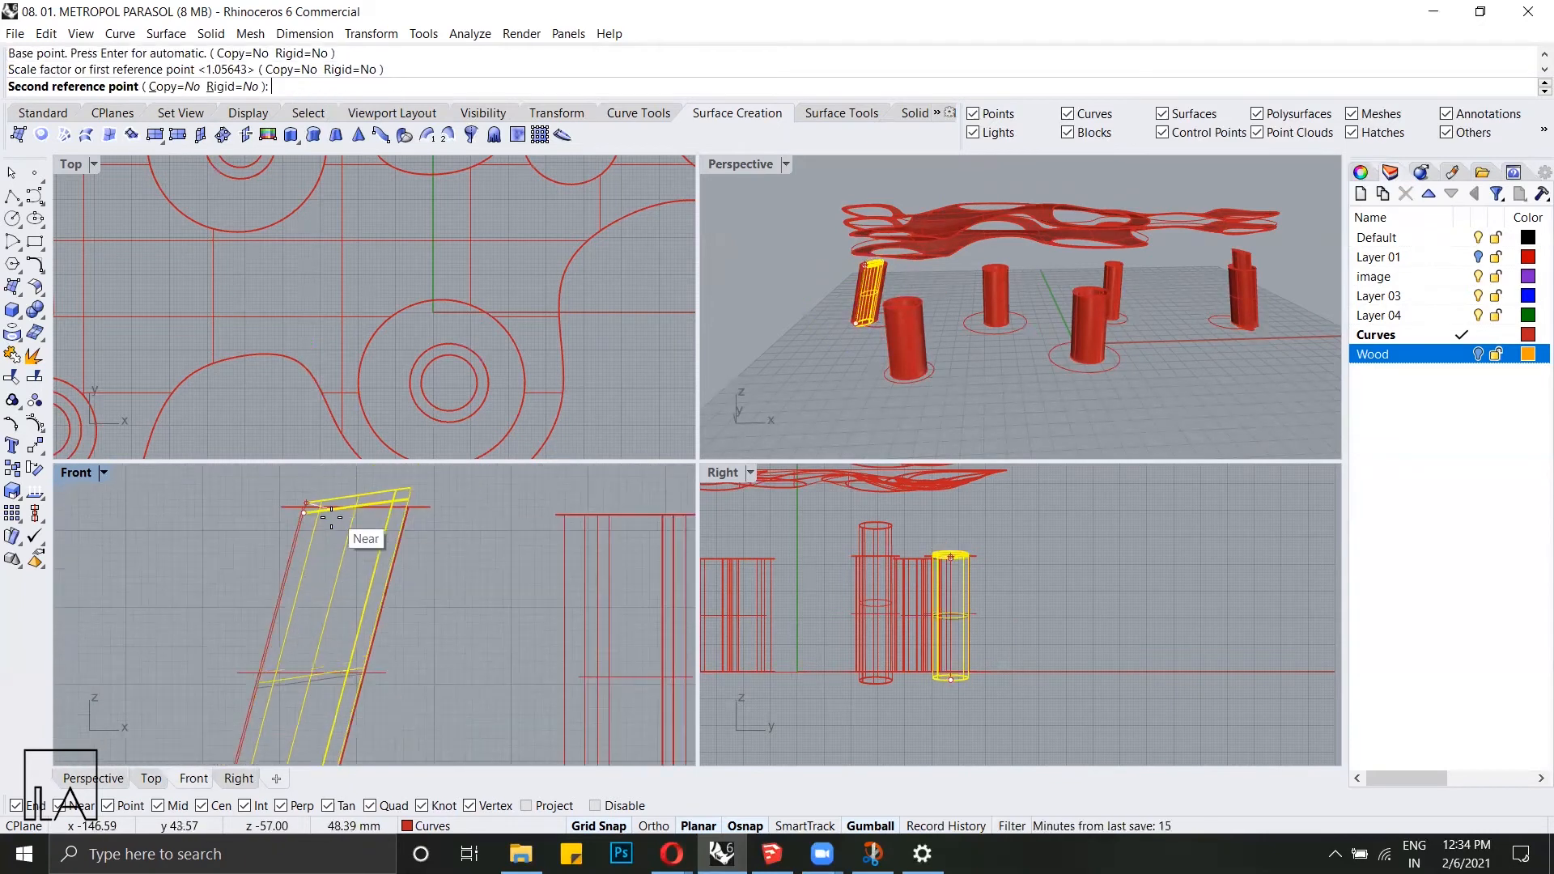
click(357, 579)
right_click(340, 571)
scroll(298, 552, down, 14)
click(321, 564)
key(Escape)
scroll(356, 583, up, 8)
click(333, 559)
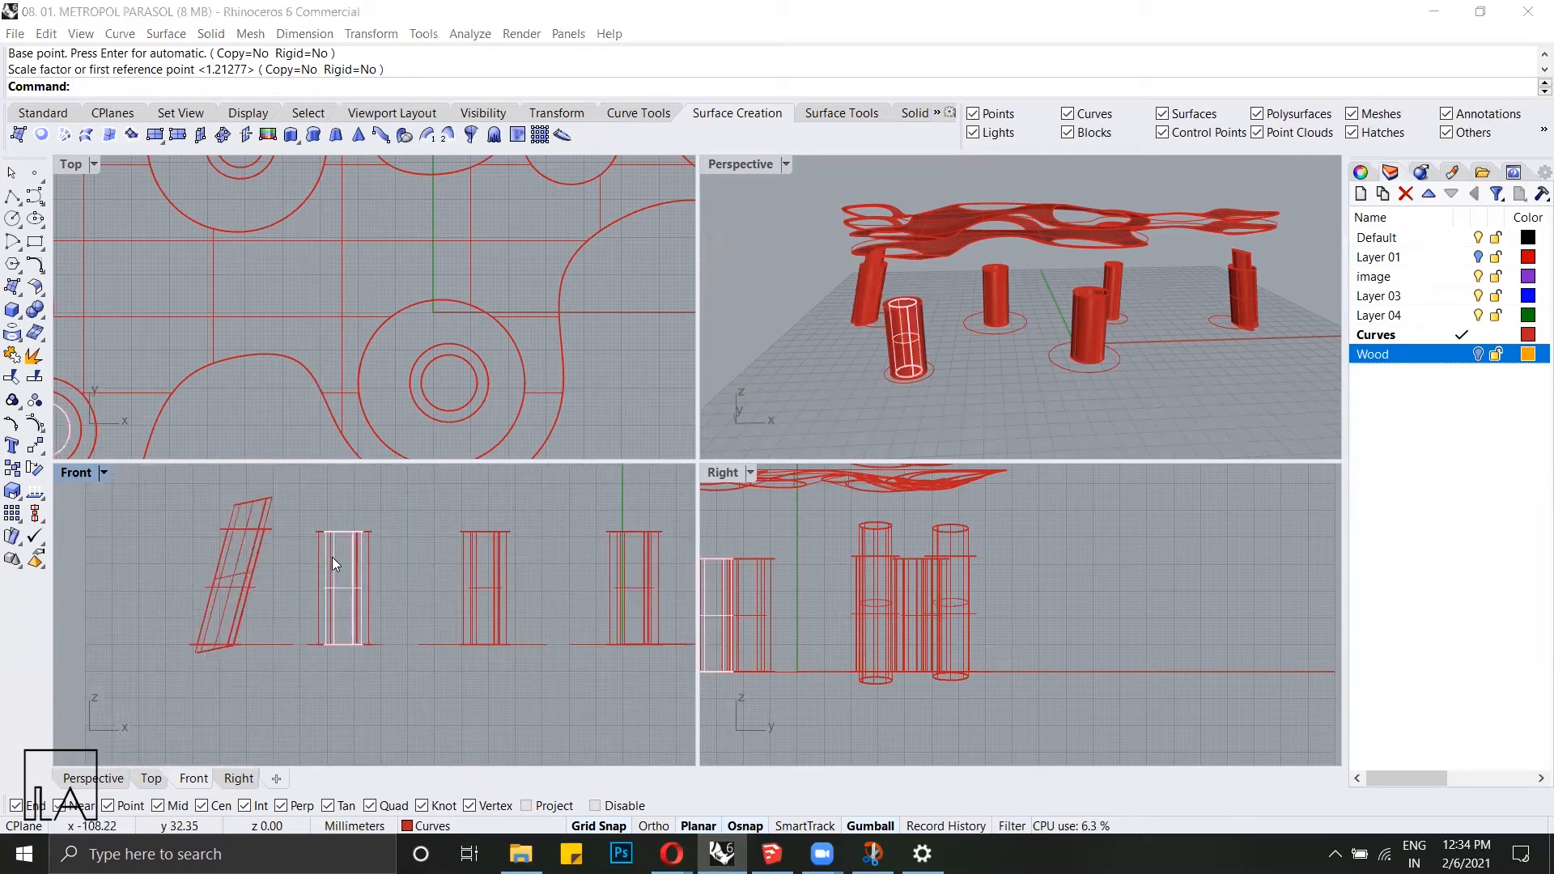
click(398, 609)
scroll(487, 518, up, 5)
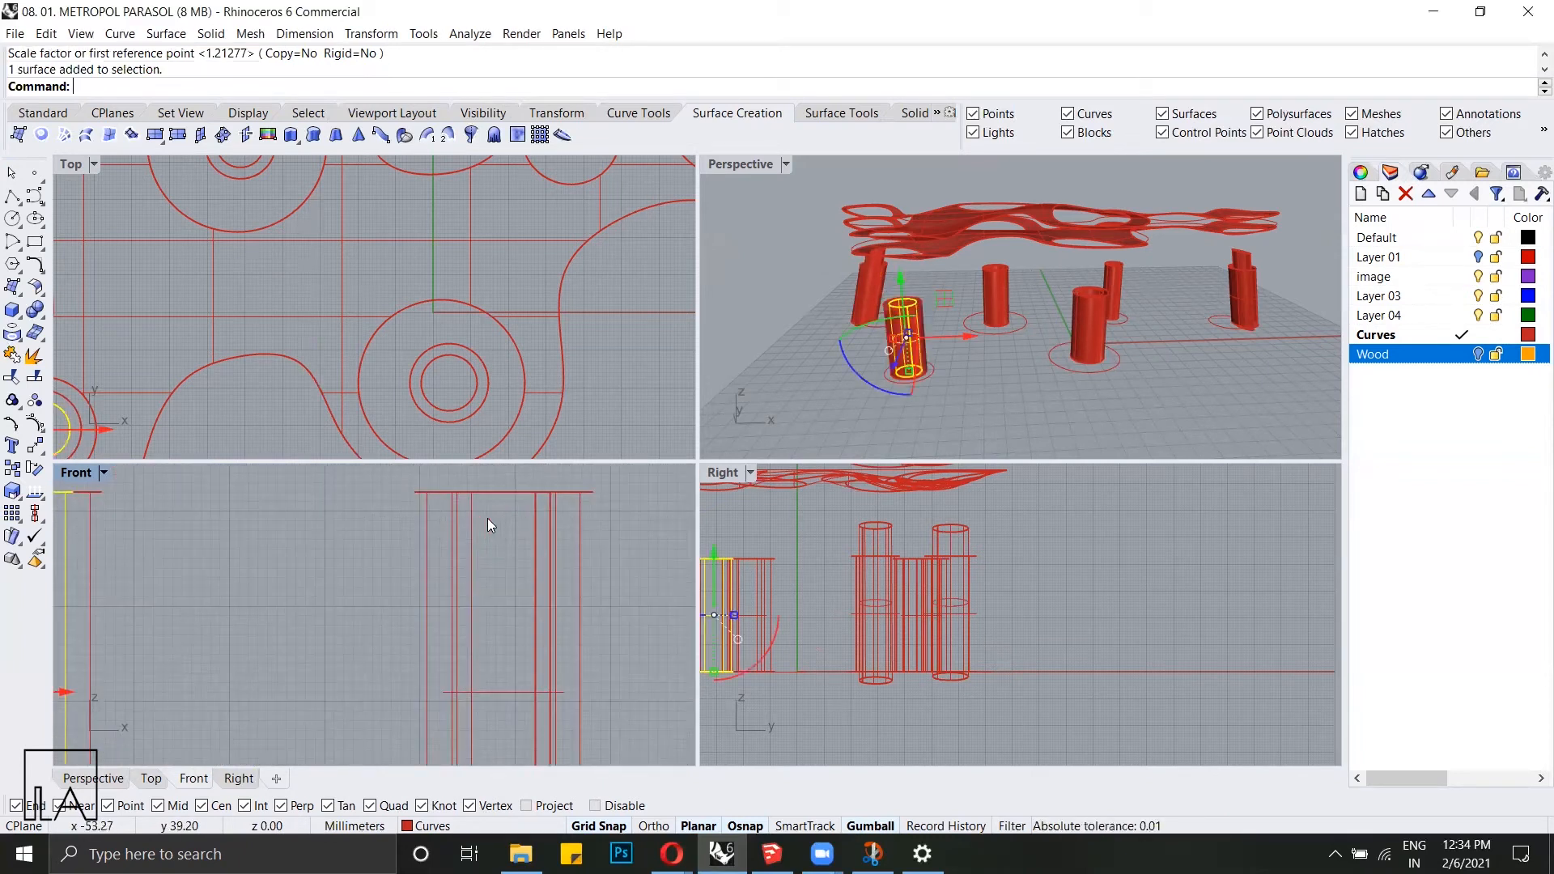
shift+click(533, 516)
scroll(510, 562, down, 3)
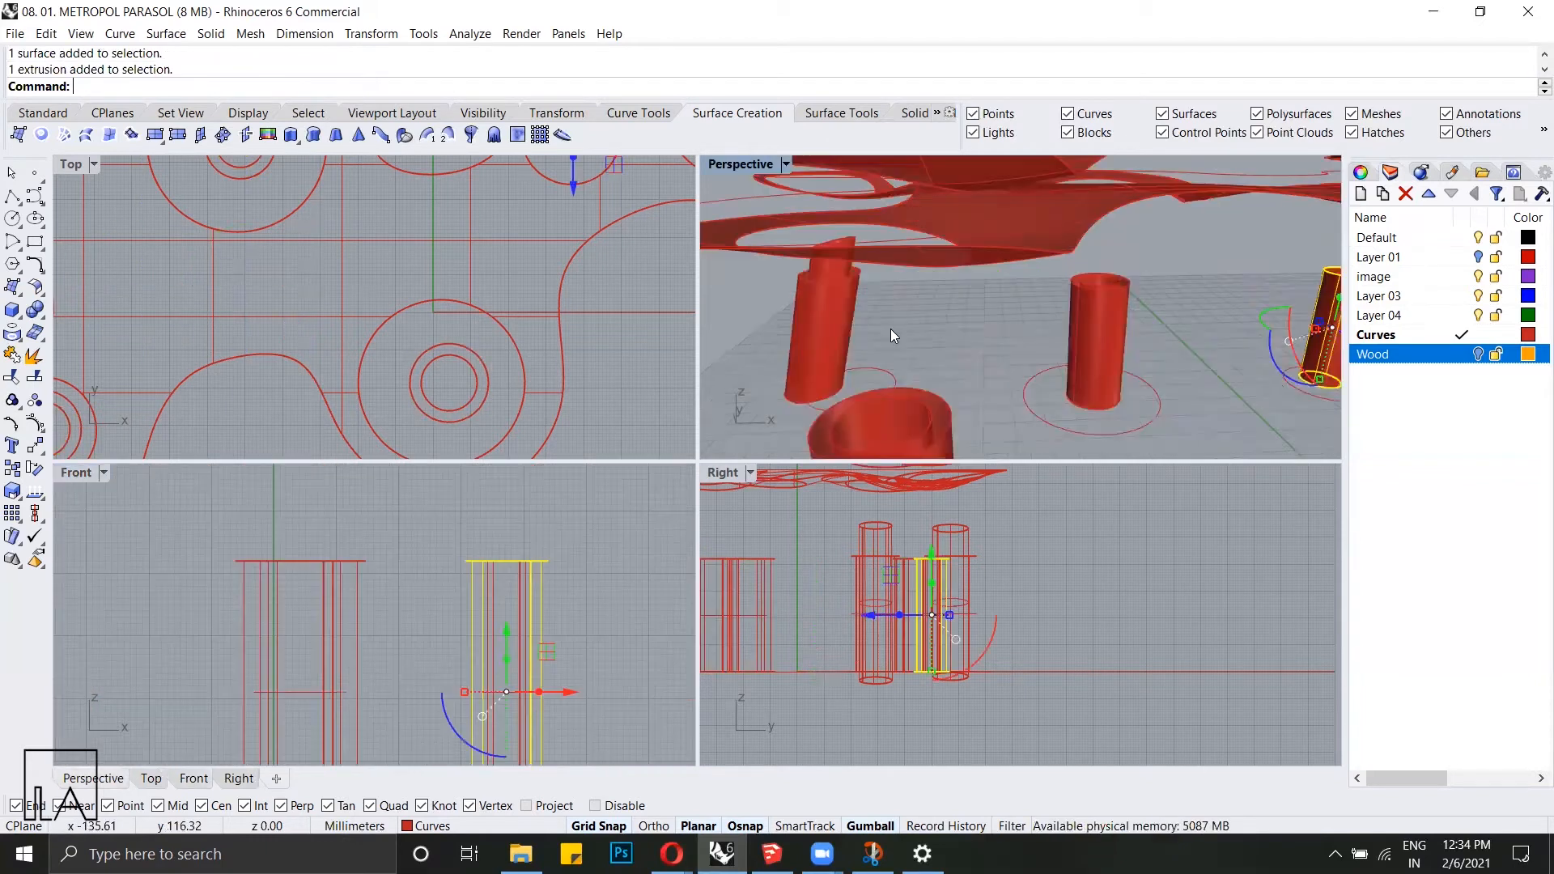
Step: Select the inner offset surfaces of all four straight columns in the Perspective view
scroll(891, 332, down, 6)
right_drag(895, 352, 858, 378)
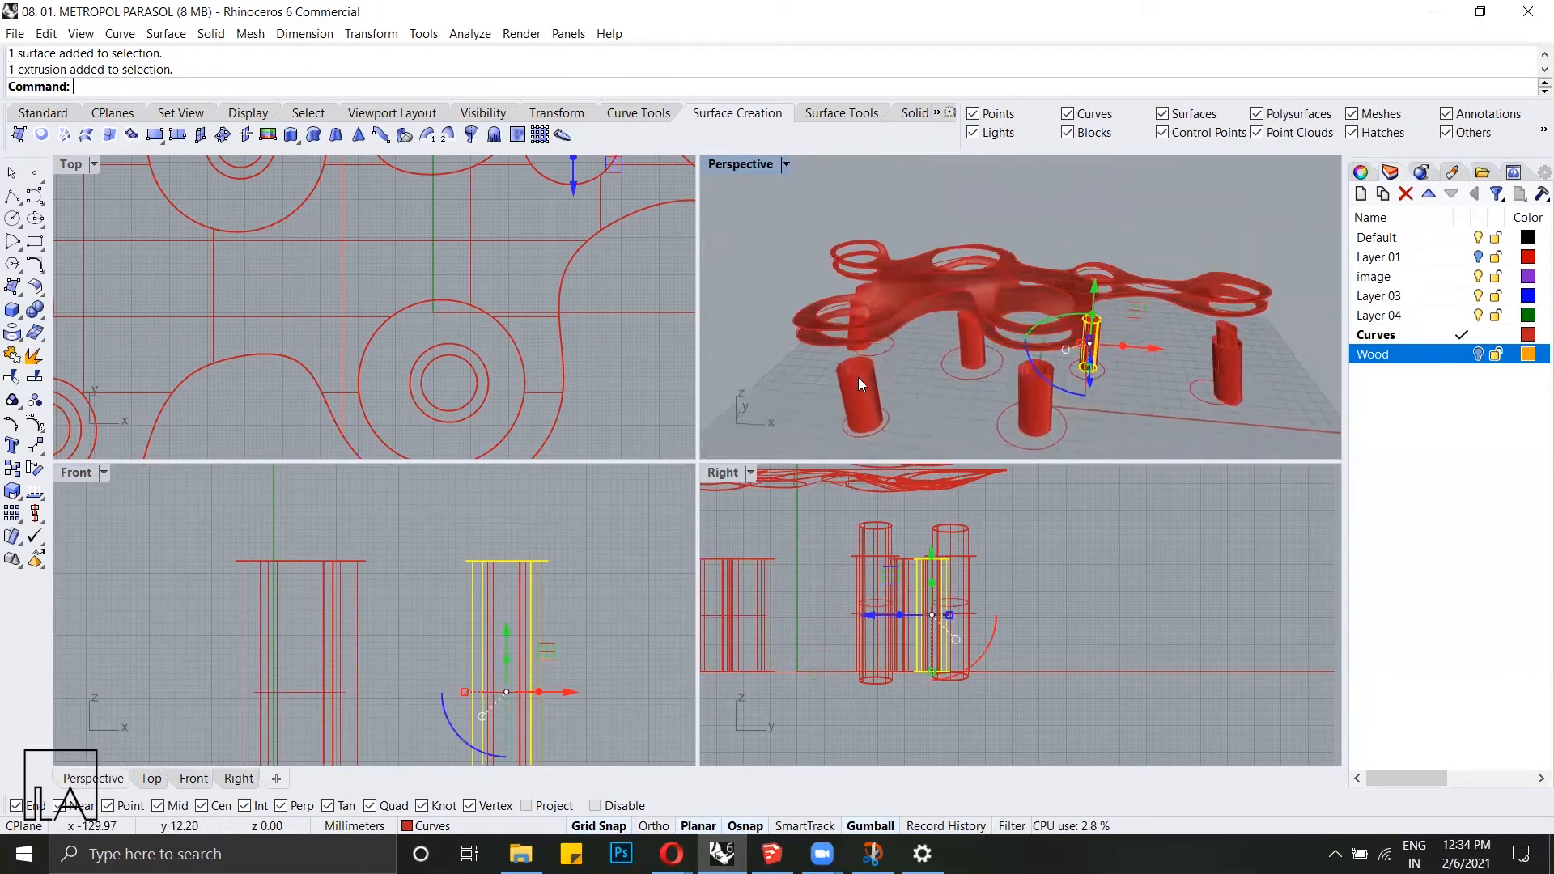
scroll(860, 381, up, 5)
click(867, 339)
scroll(868, 338, down, 3)
scroll(1057, 259, up, 5)
shift+click(1075, 259)
scroll(1075, 259, down, 5)
scroll(1002, 378, up, 3)
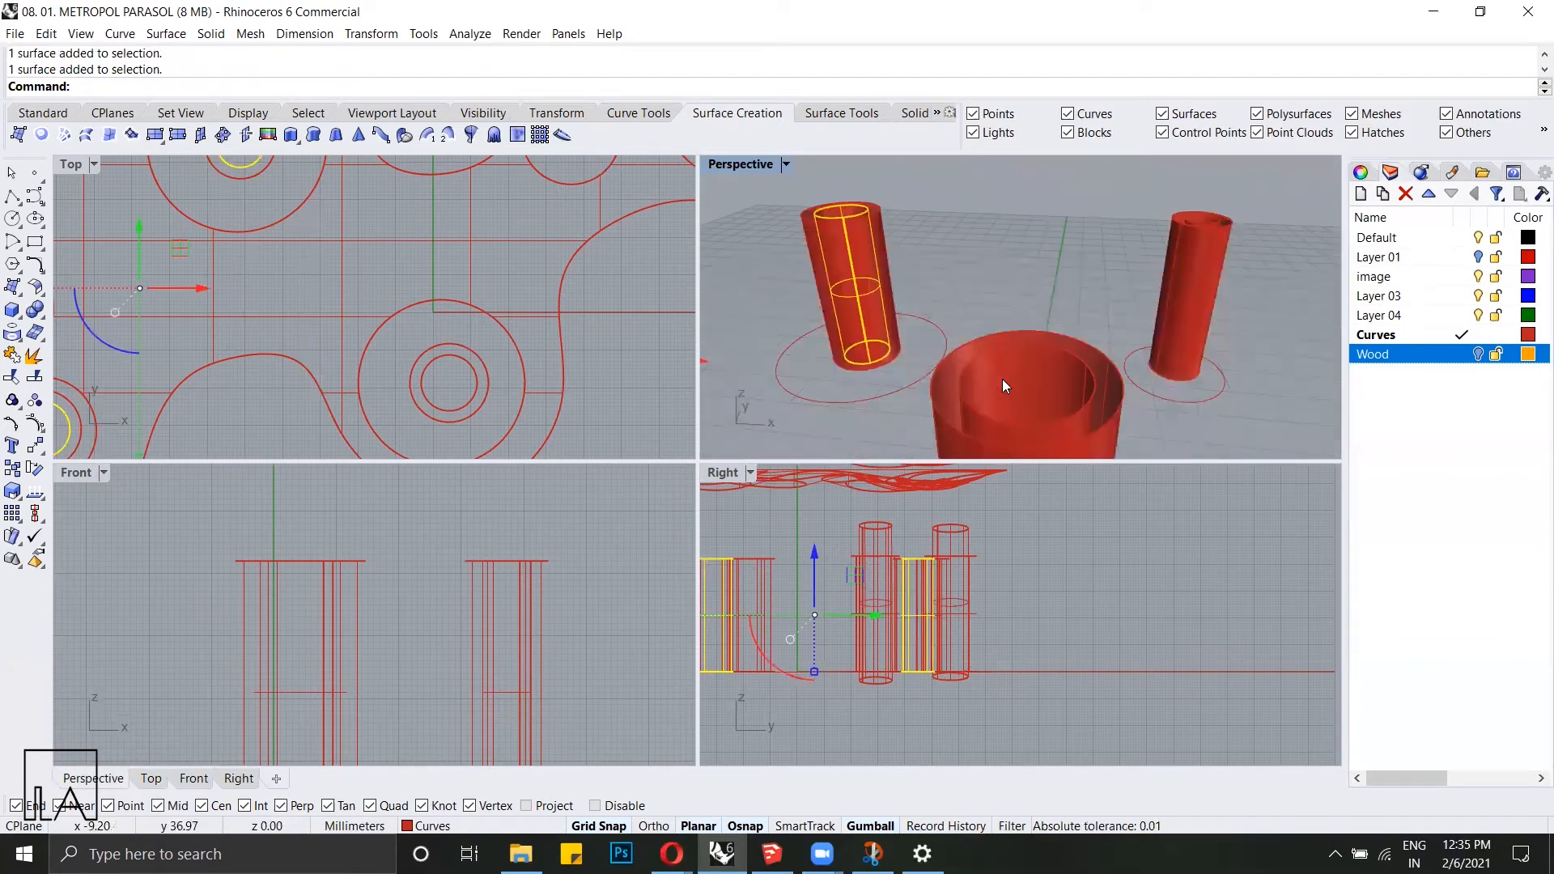
shift+click(993, 350)
scroll(1200, 217, up, 6)
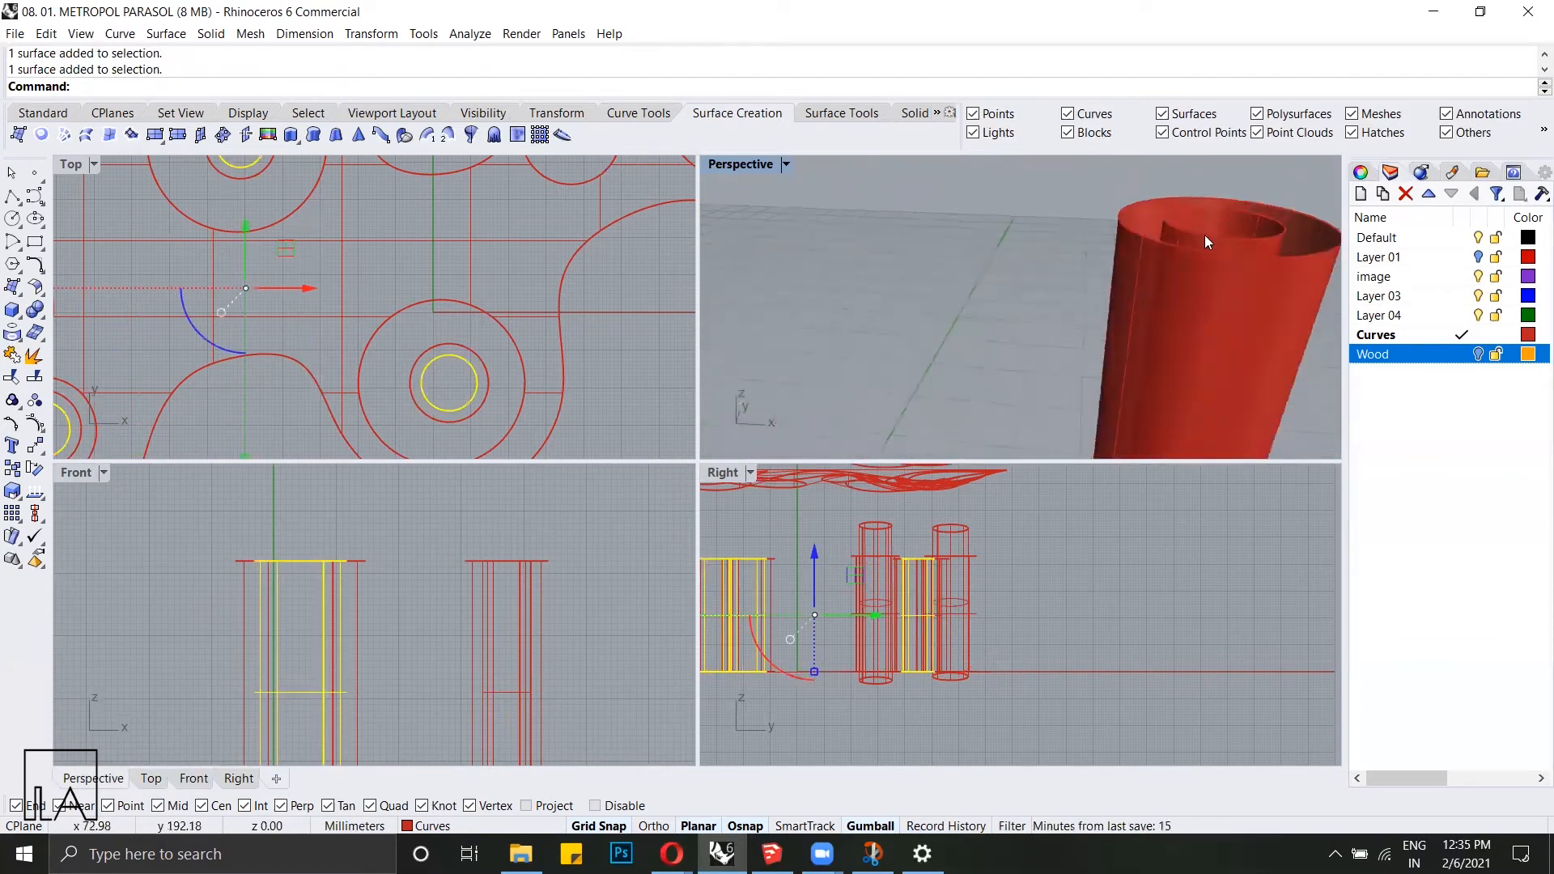
right_drag(1193, 221, 1171, 253)
shift+click(1083, 293)
scroll(918, 290, down, 8)
right_drag(919, 292, 875, 311)
scroll(874, 311, down, 5)
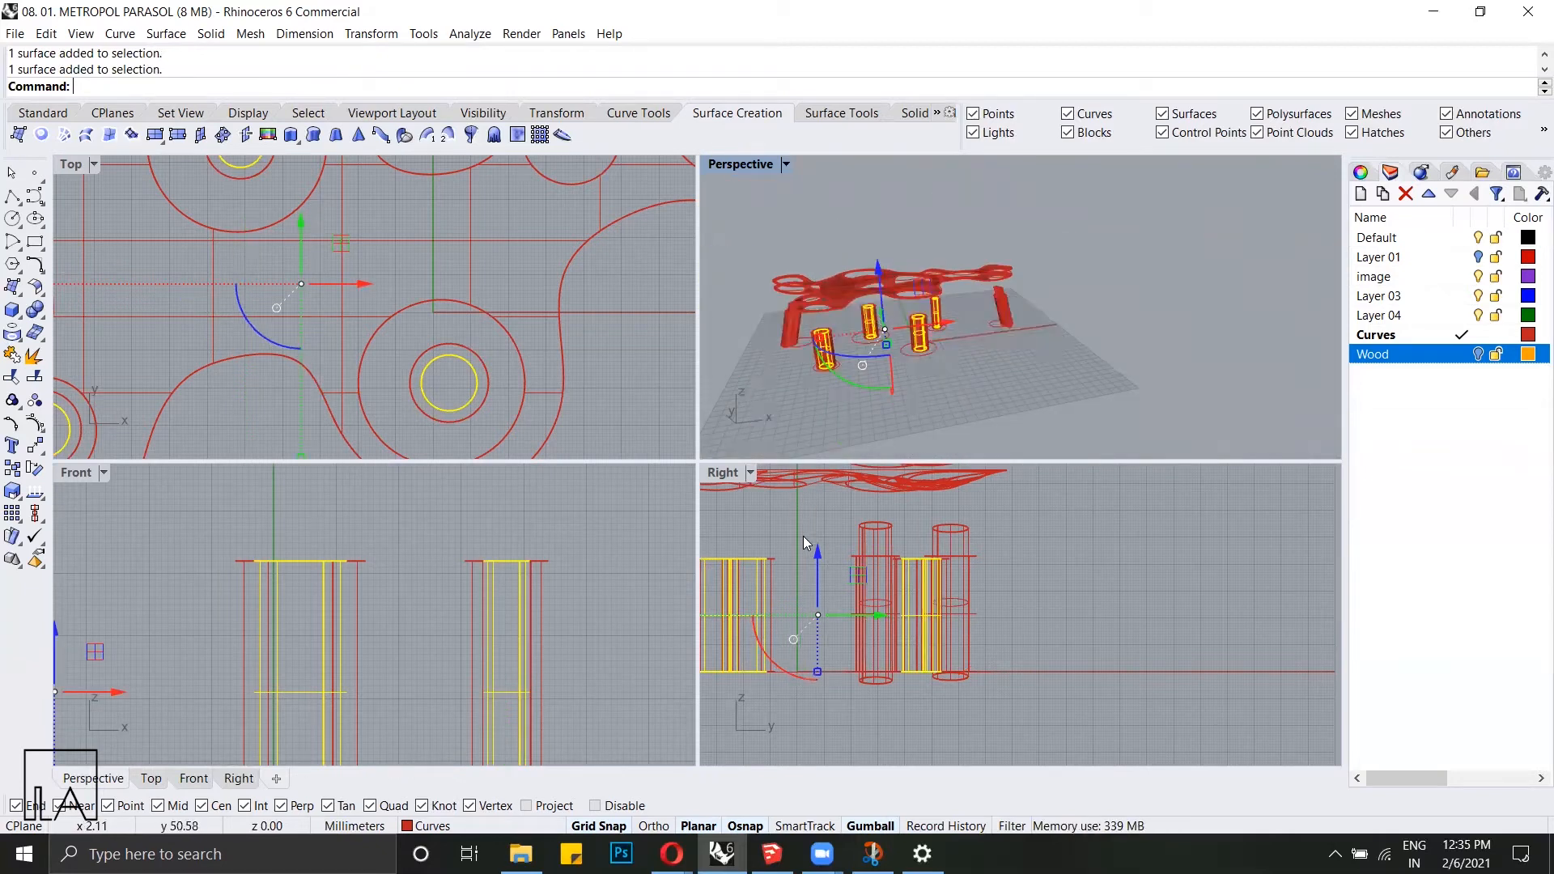
Step: Stretch the four selected inner surfaces upward from the ground to a height of 54 mm with Scale1D in the Front view
scroll(1028, 537, down, 3)
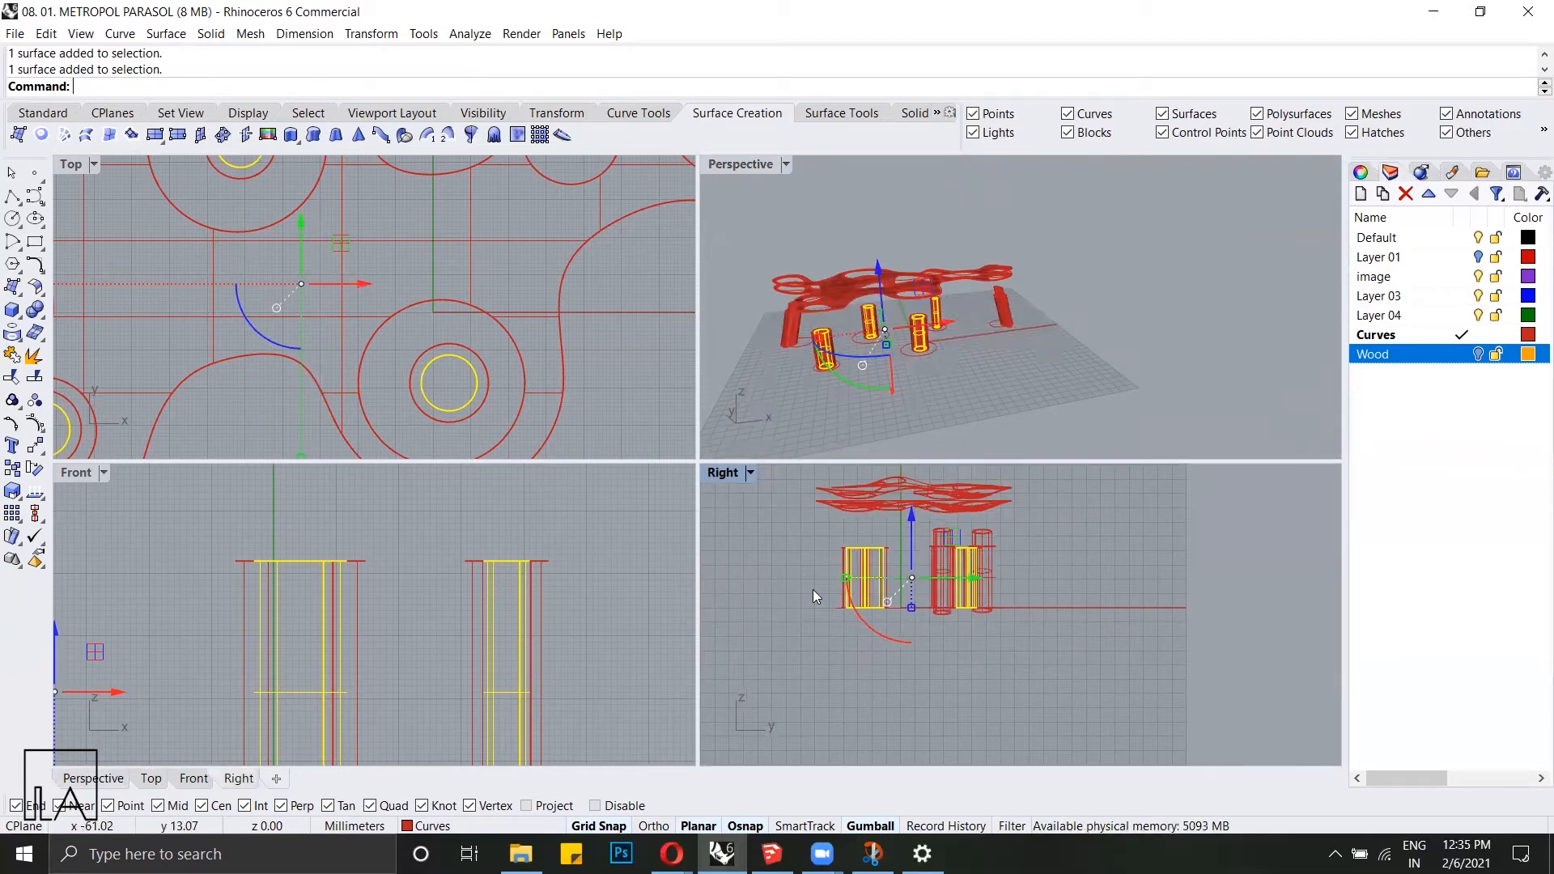
text(scale1d)
key(Return)
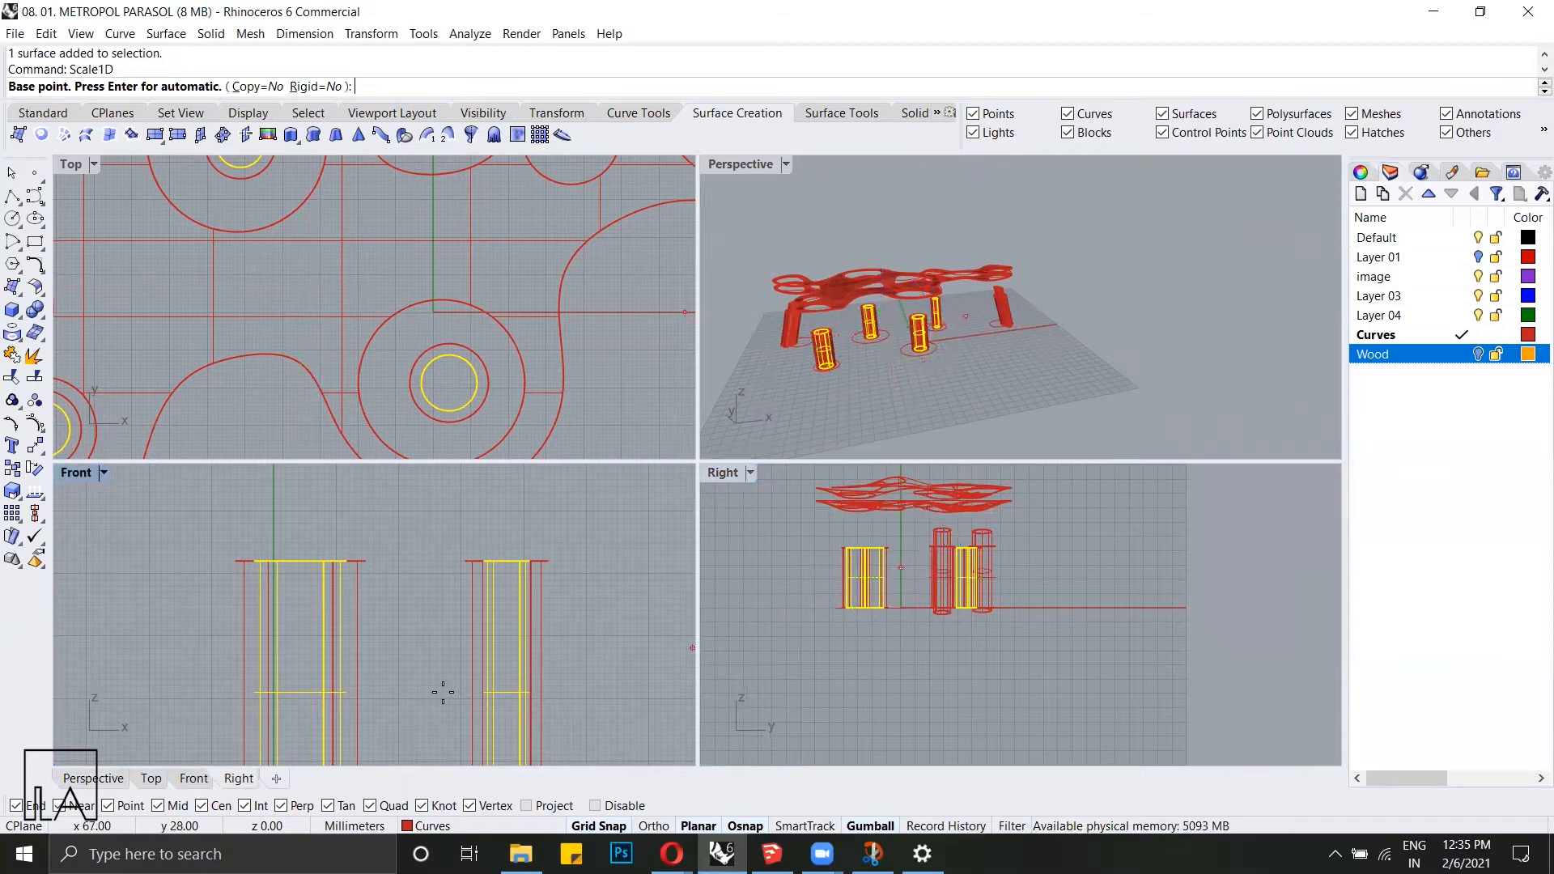
scroll(402, 373, down, 2)
scroll(410, 634, down, 3)
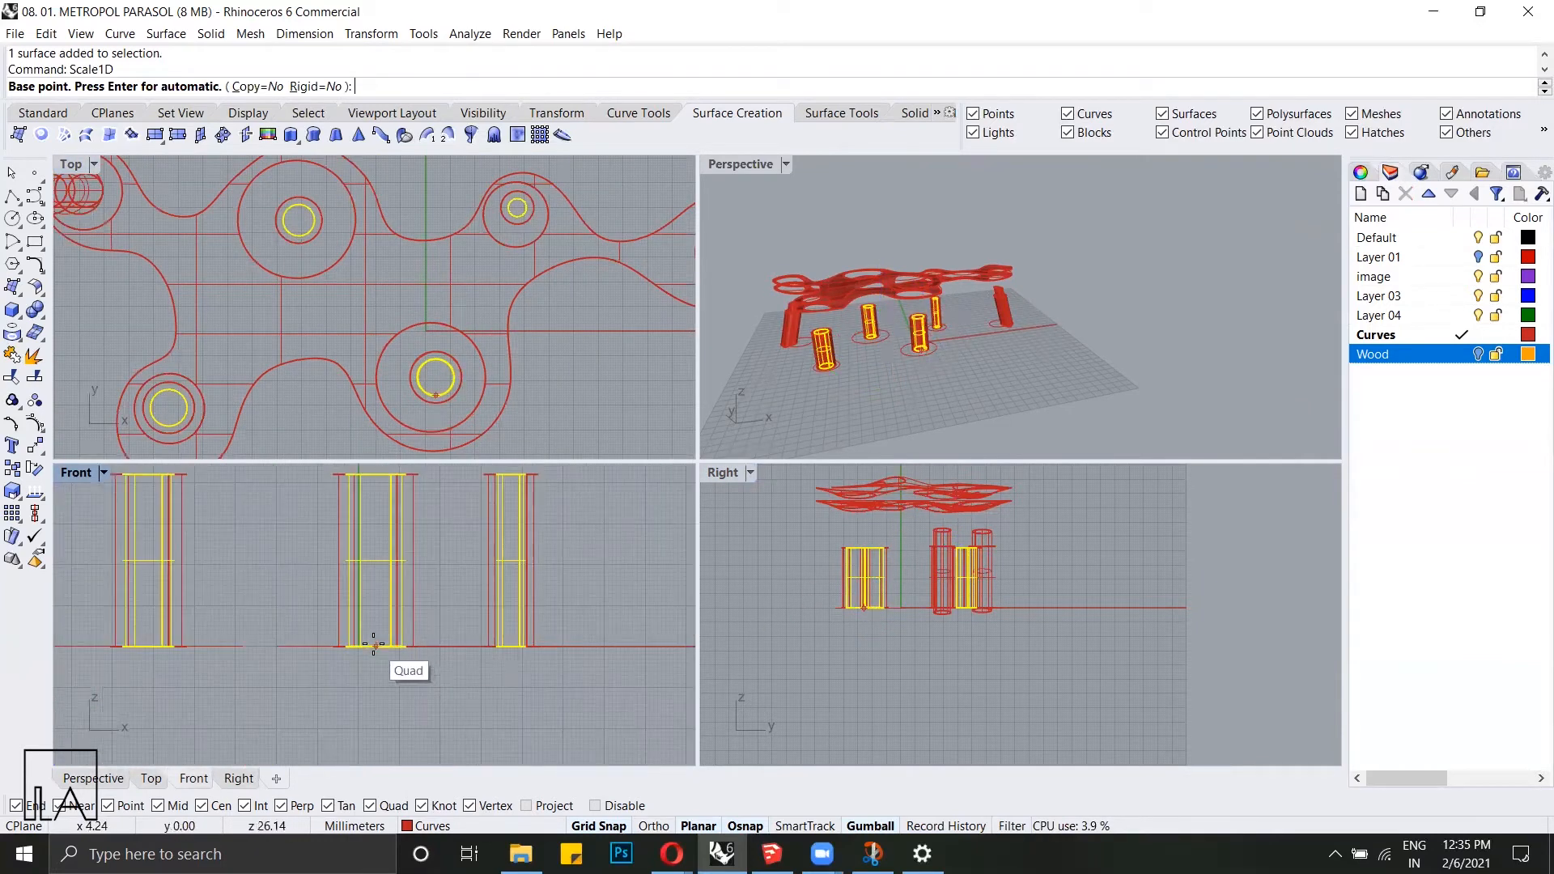
click(375, 645)
scroll(381, 468, up, 2)
click(375, 474)
right_drag(387, 522, 398, 736)
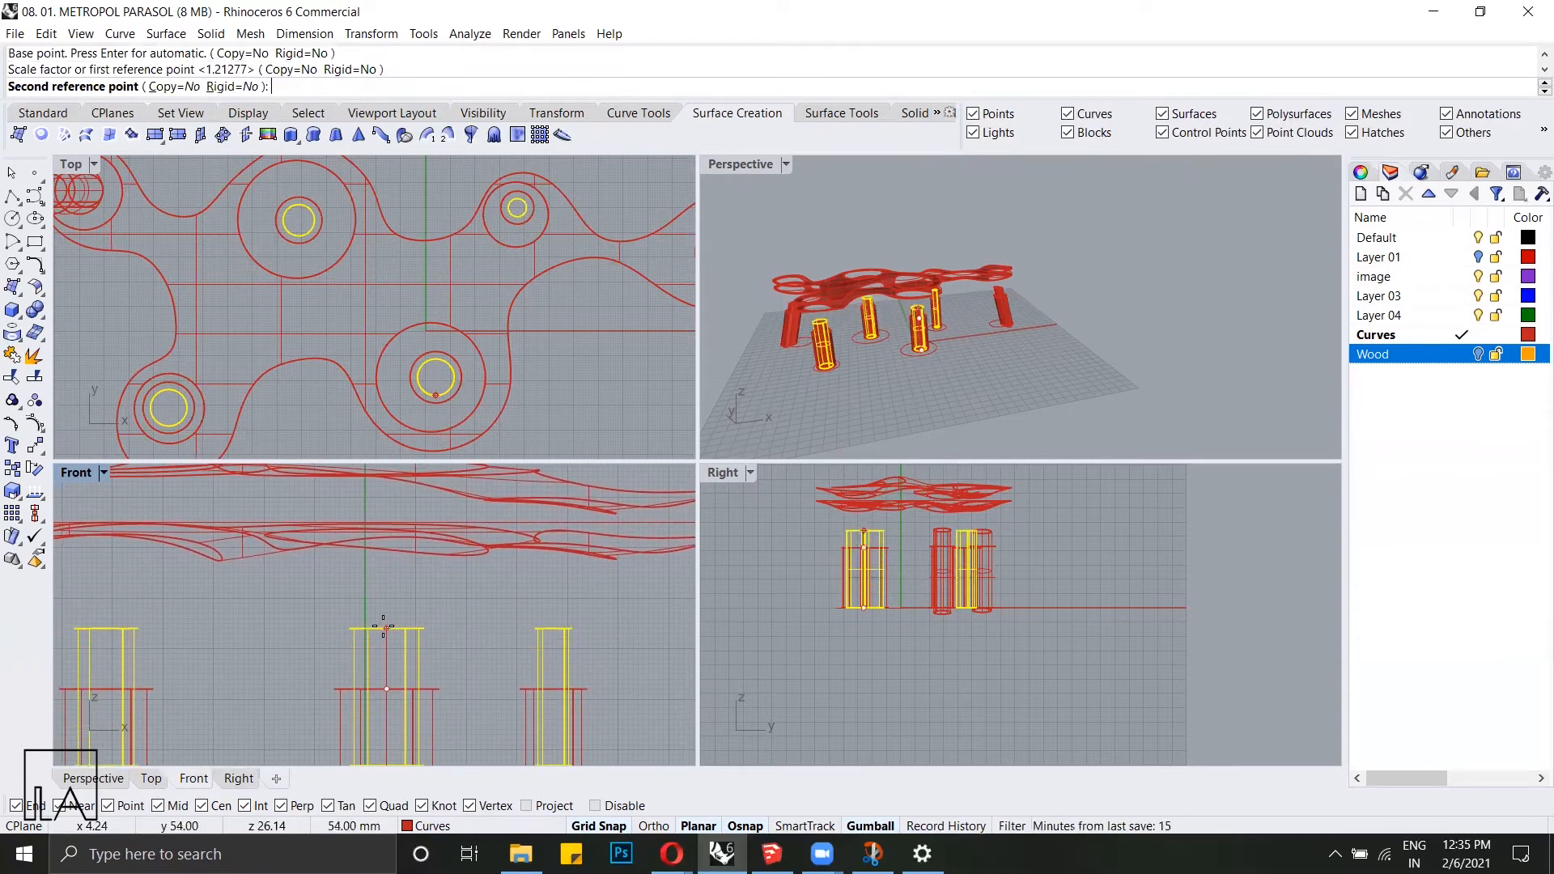
click(384, 627)
key(Return)
scroll(492, 606, down, 2)
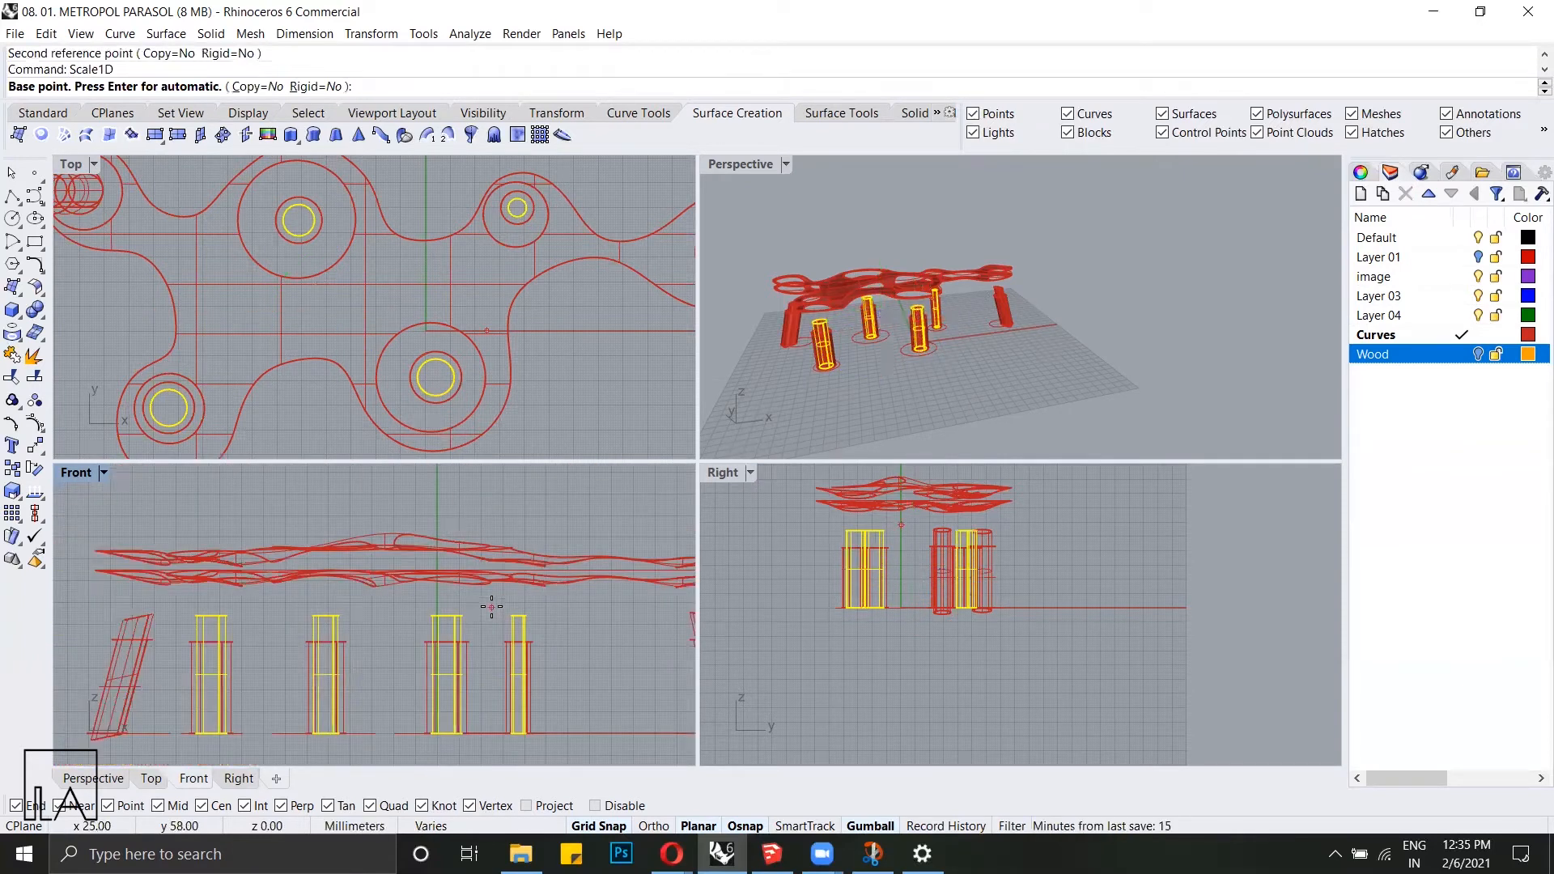
scroll(491, 606, down, 1)
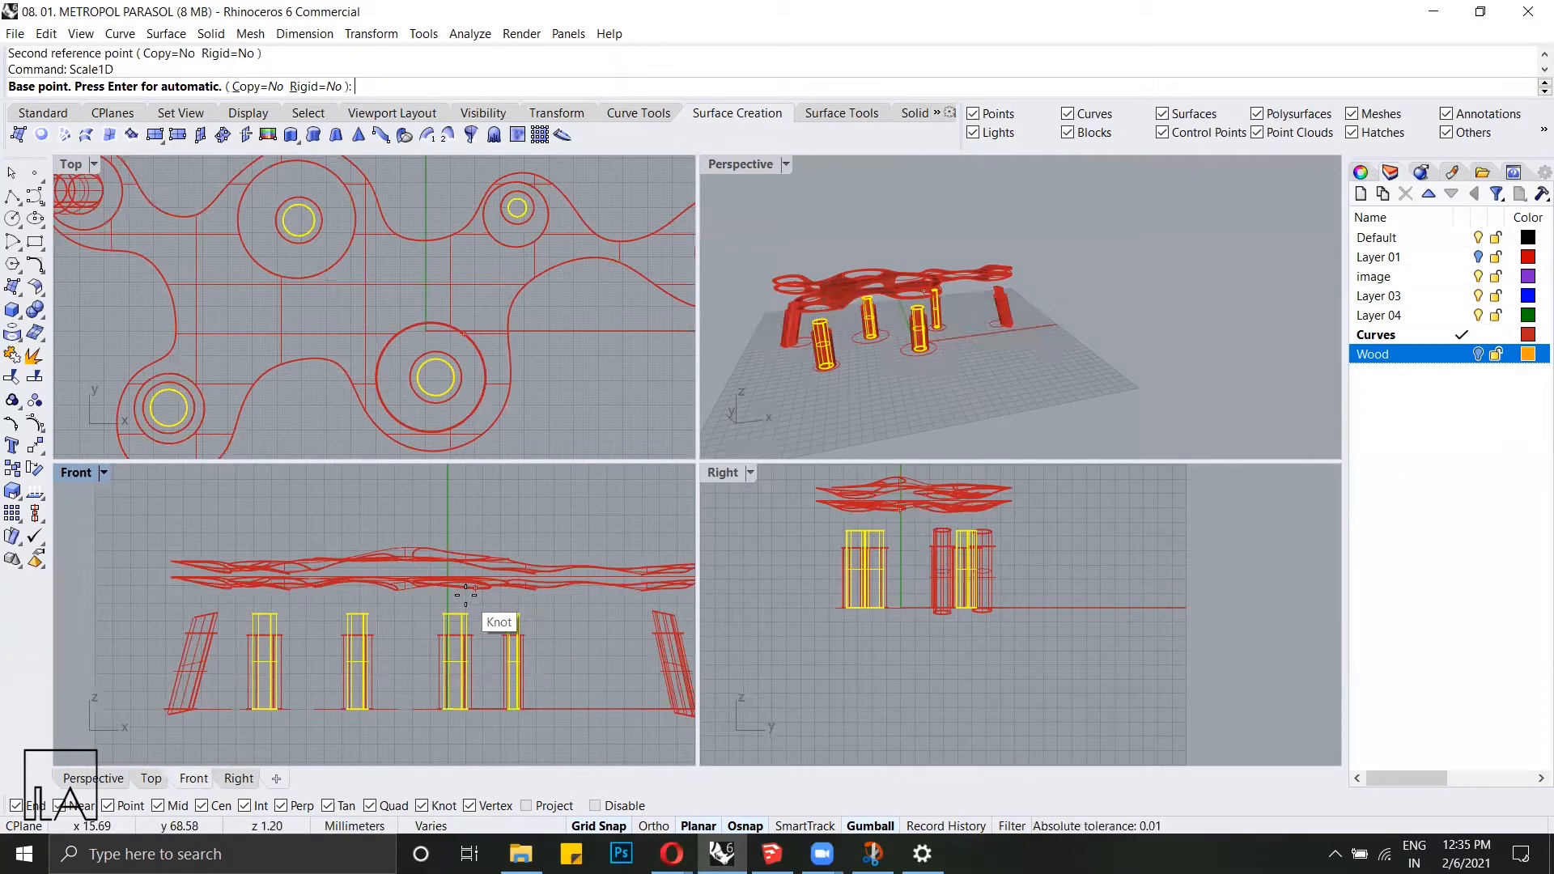
key(Return)
key(Escape)
key(Escape)
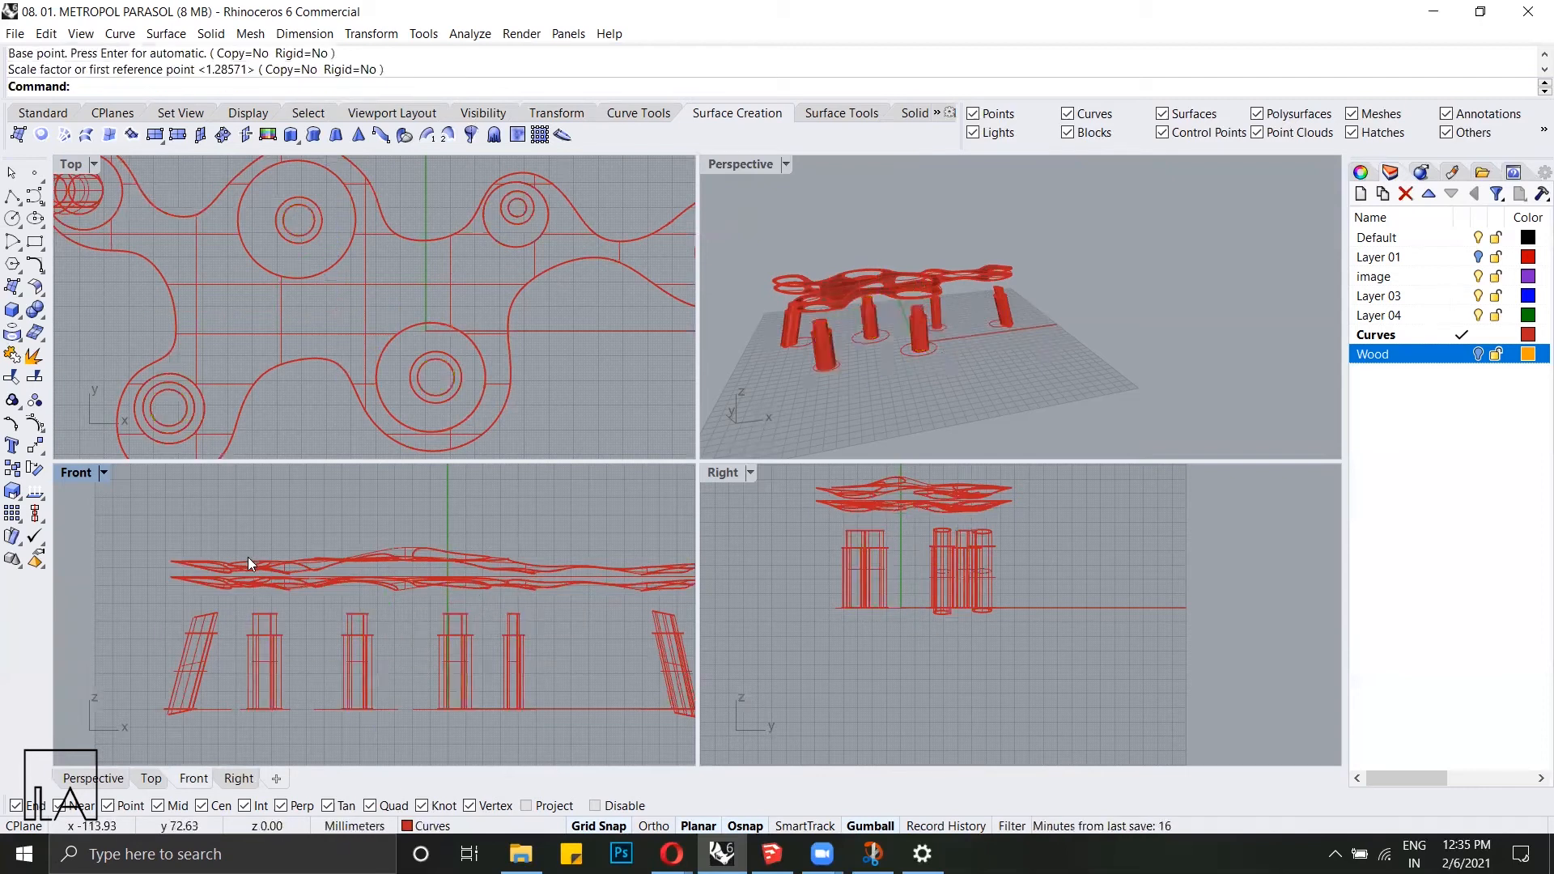
Step: Draw a horizontal polyline along the ground in the Front view, from x -170 to beyond the positive-X slanted column
scroll(183, 660, up, 6)
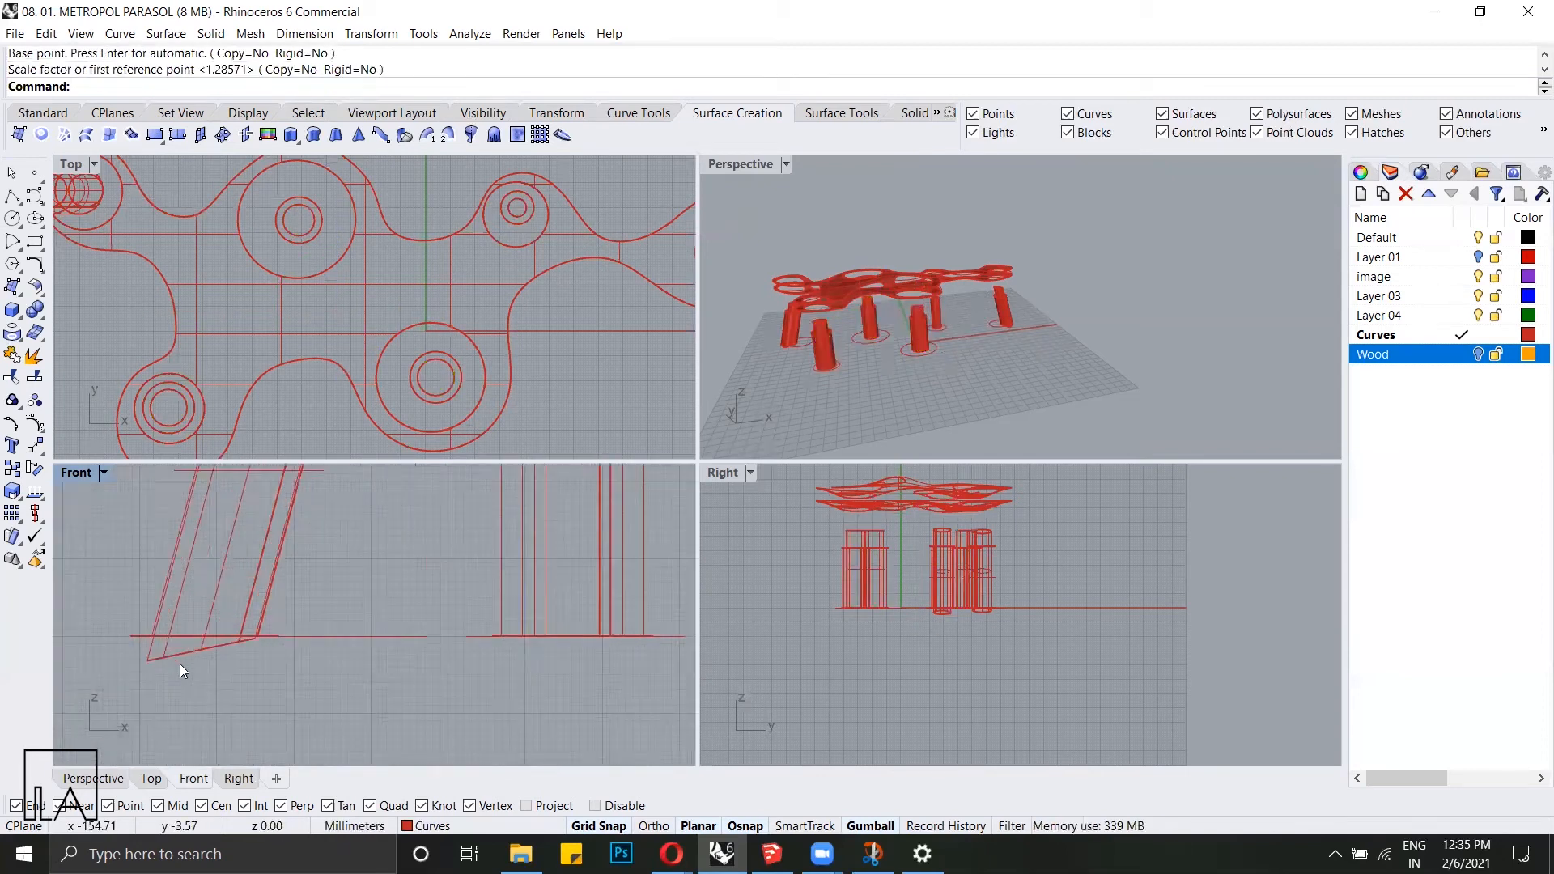
scroll(183, 661, down, 5)
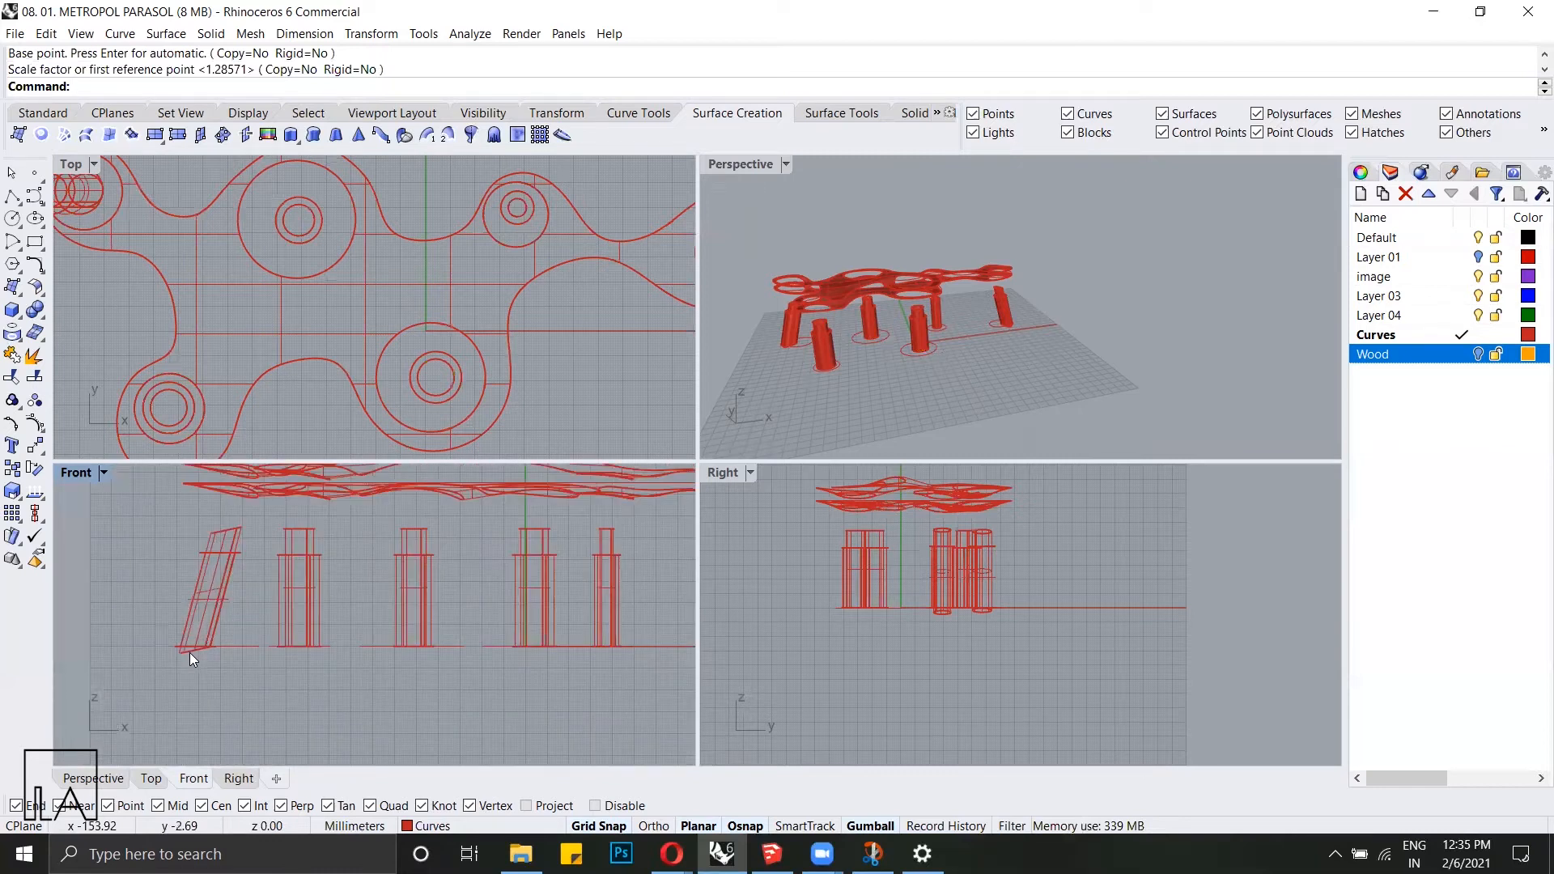
click(13, 196)
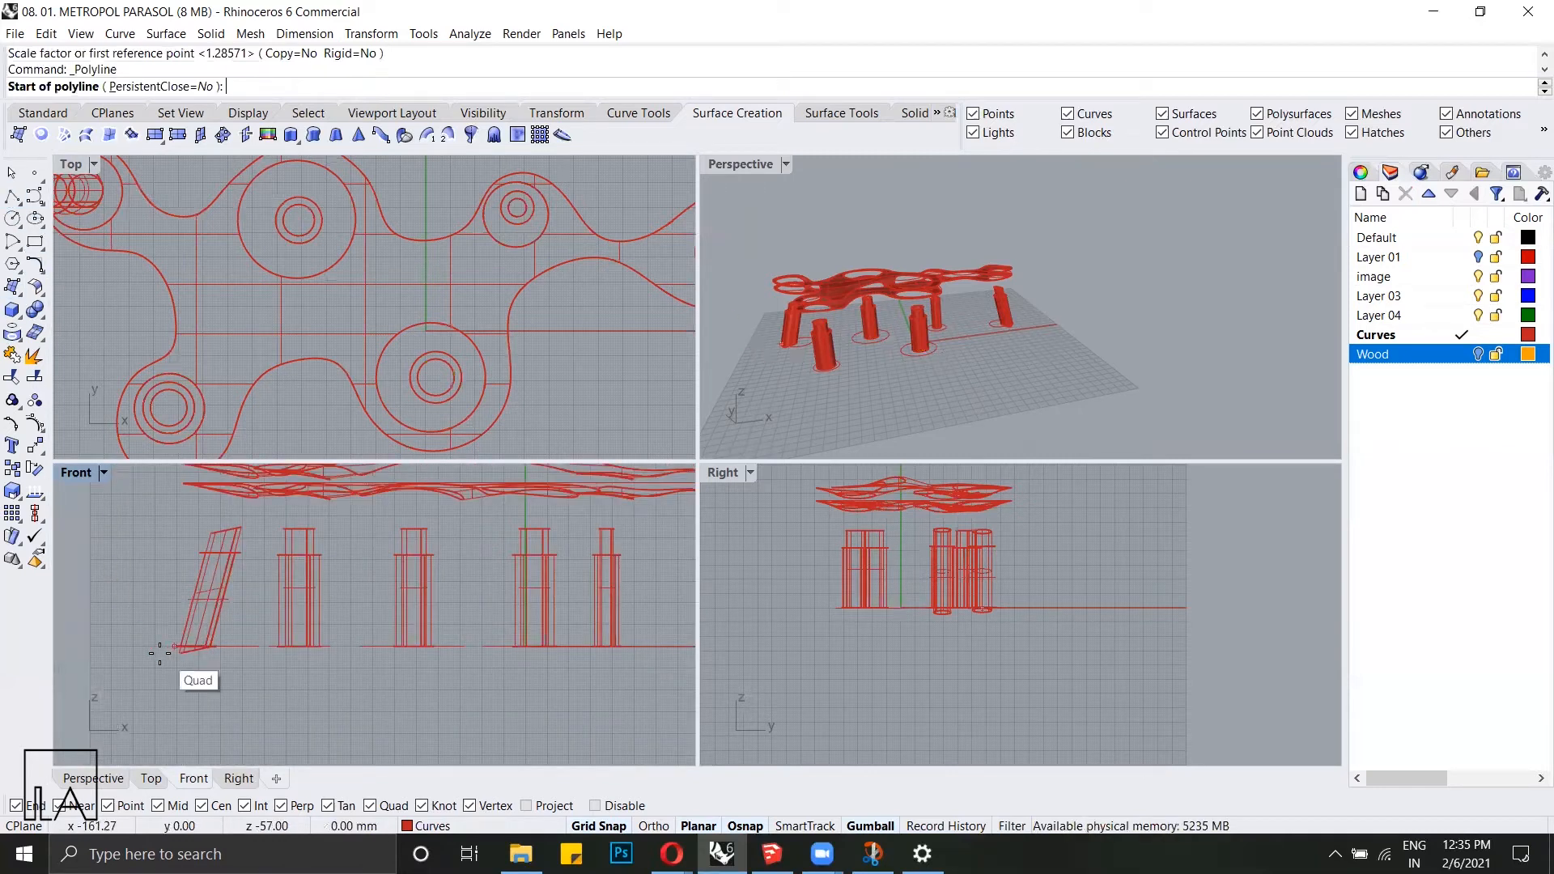
scroll(163, 653, up, 5)
click(163, 623)
scroll(163, 623, down, 4)
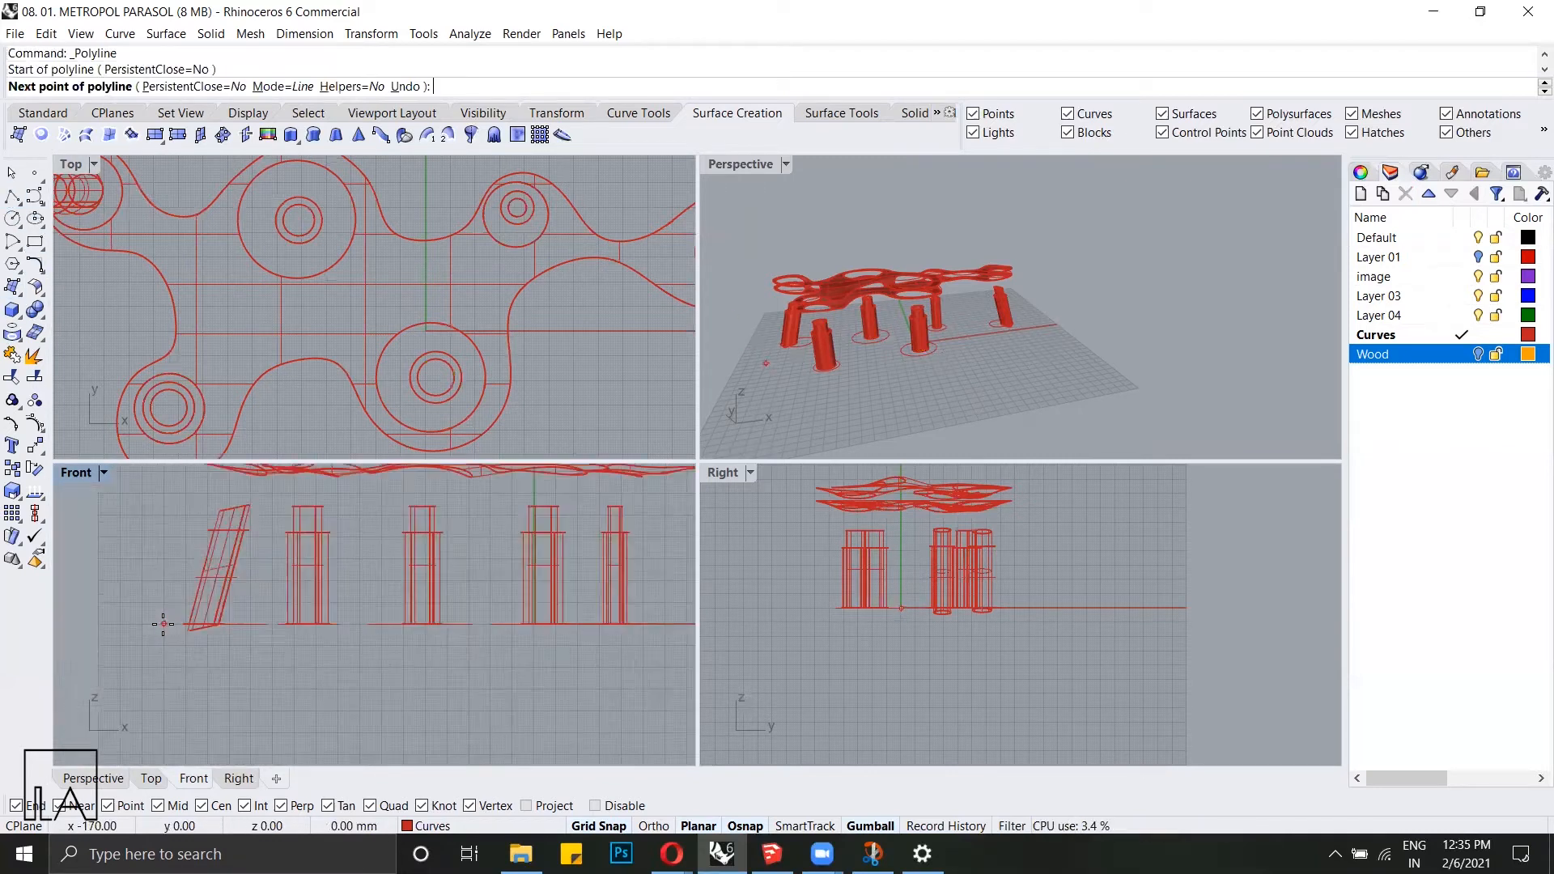
scroll(353, 631, up, 5)
click(352, 631)
key(Return)
Step: Trim off the part of the positive-X slanted column's inner surface below the ground, using the polyline as the cutting object
scroll(379, 636, down, 3)
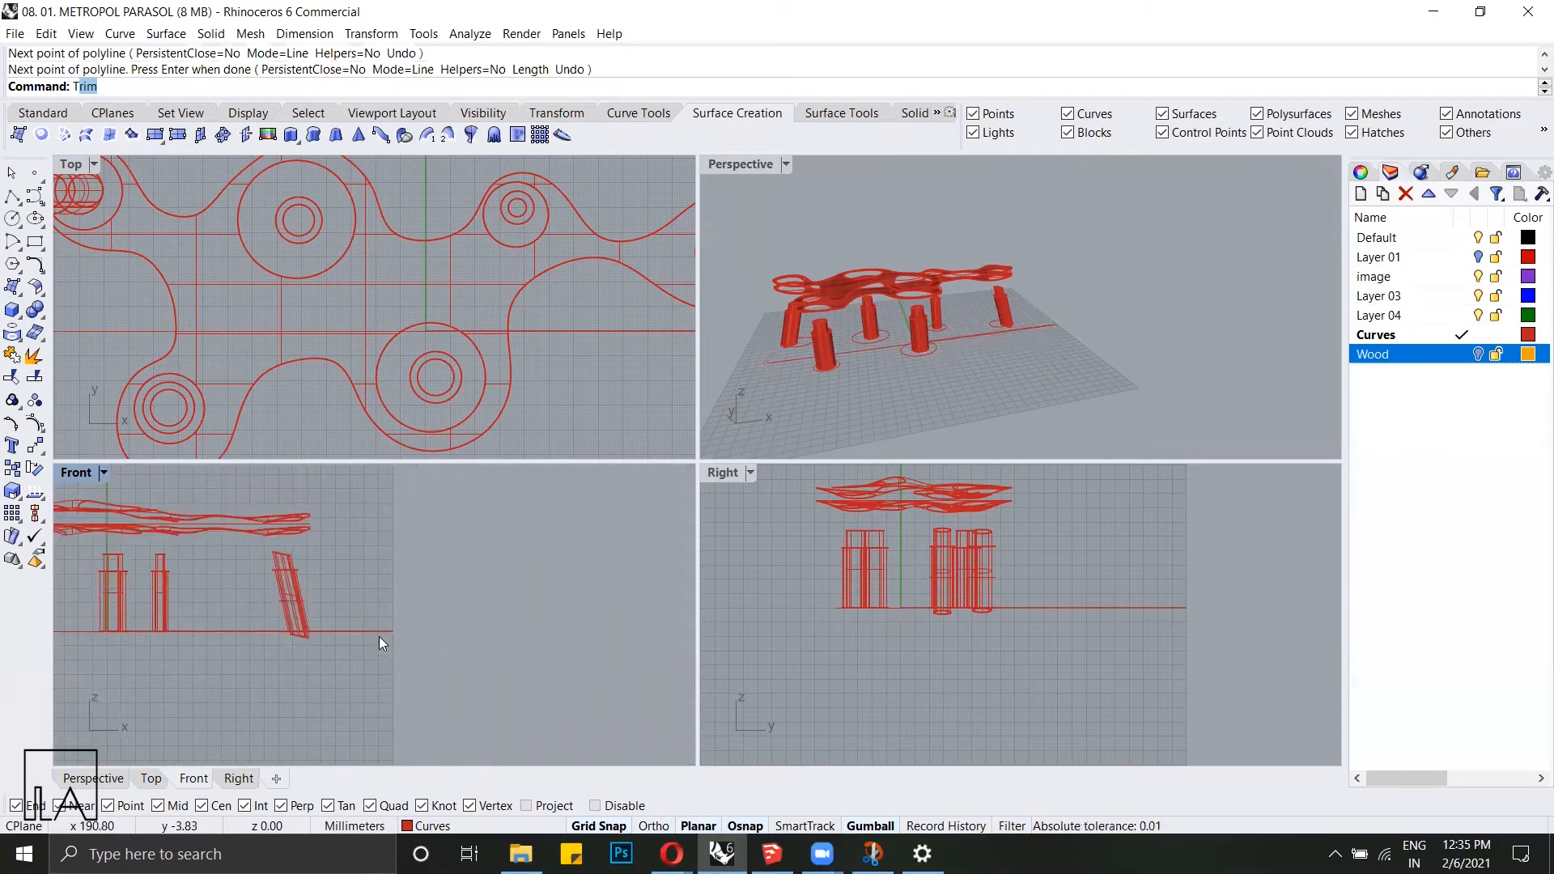
text(Tr)
key(Return)
scroll(360, 650, up, 5)
click(323, 615)
scroll(233, 625, up, 3)
click(300, 616)
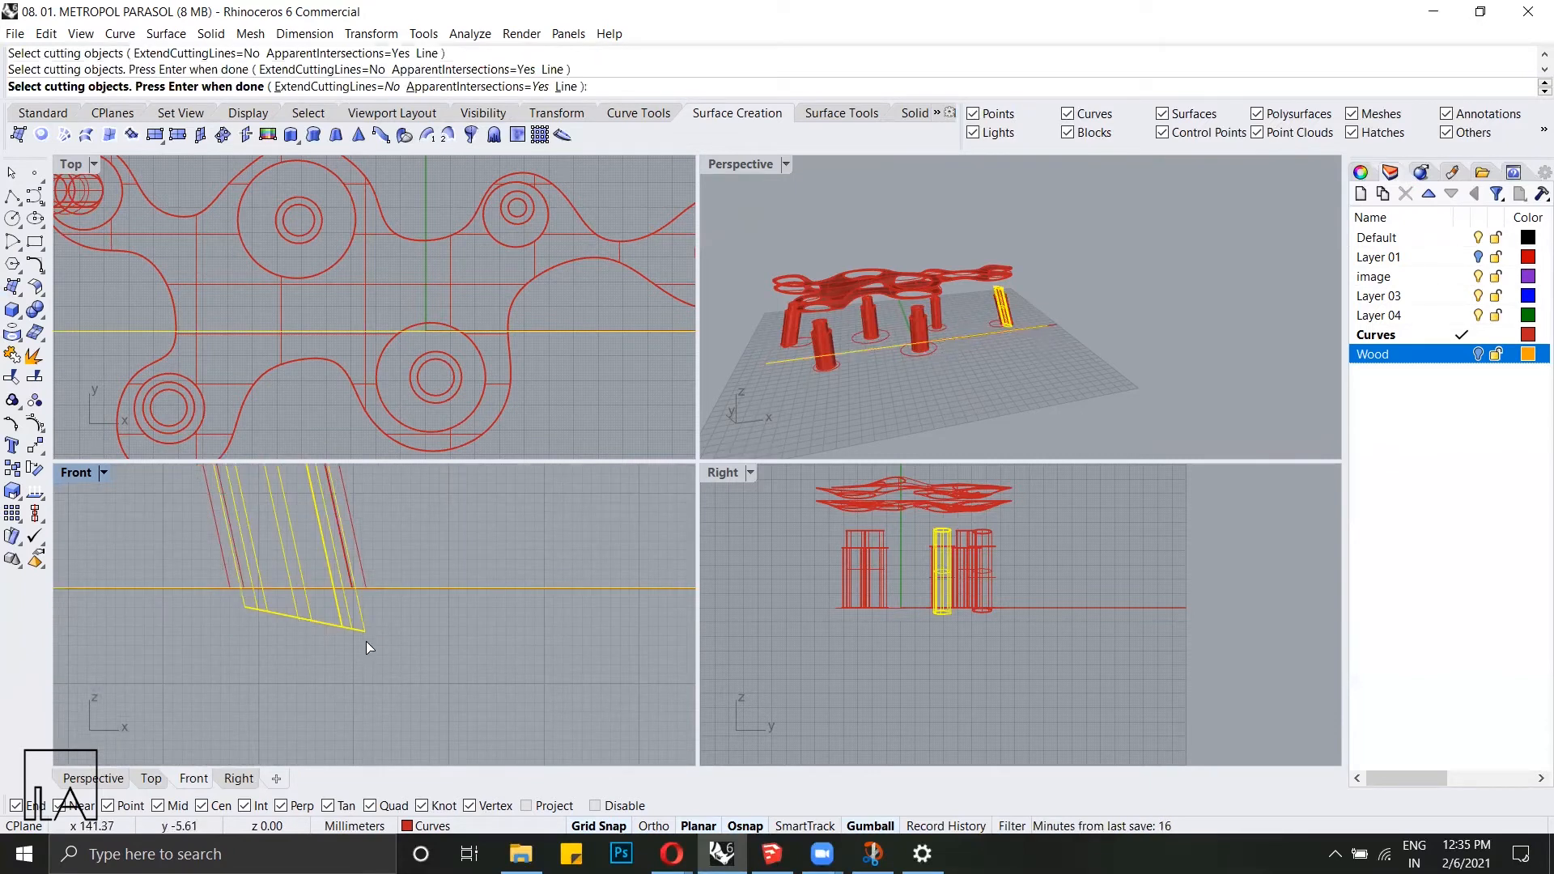
key(Return)
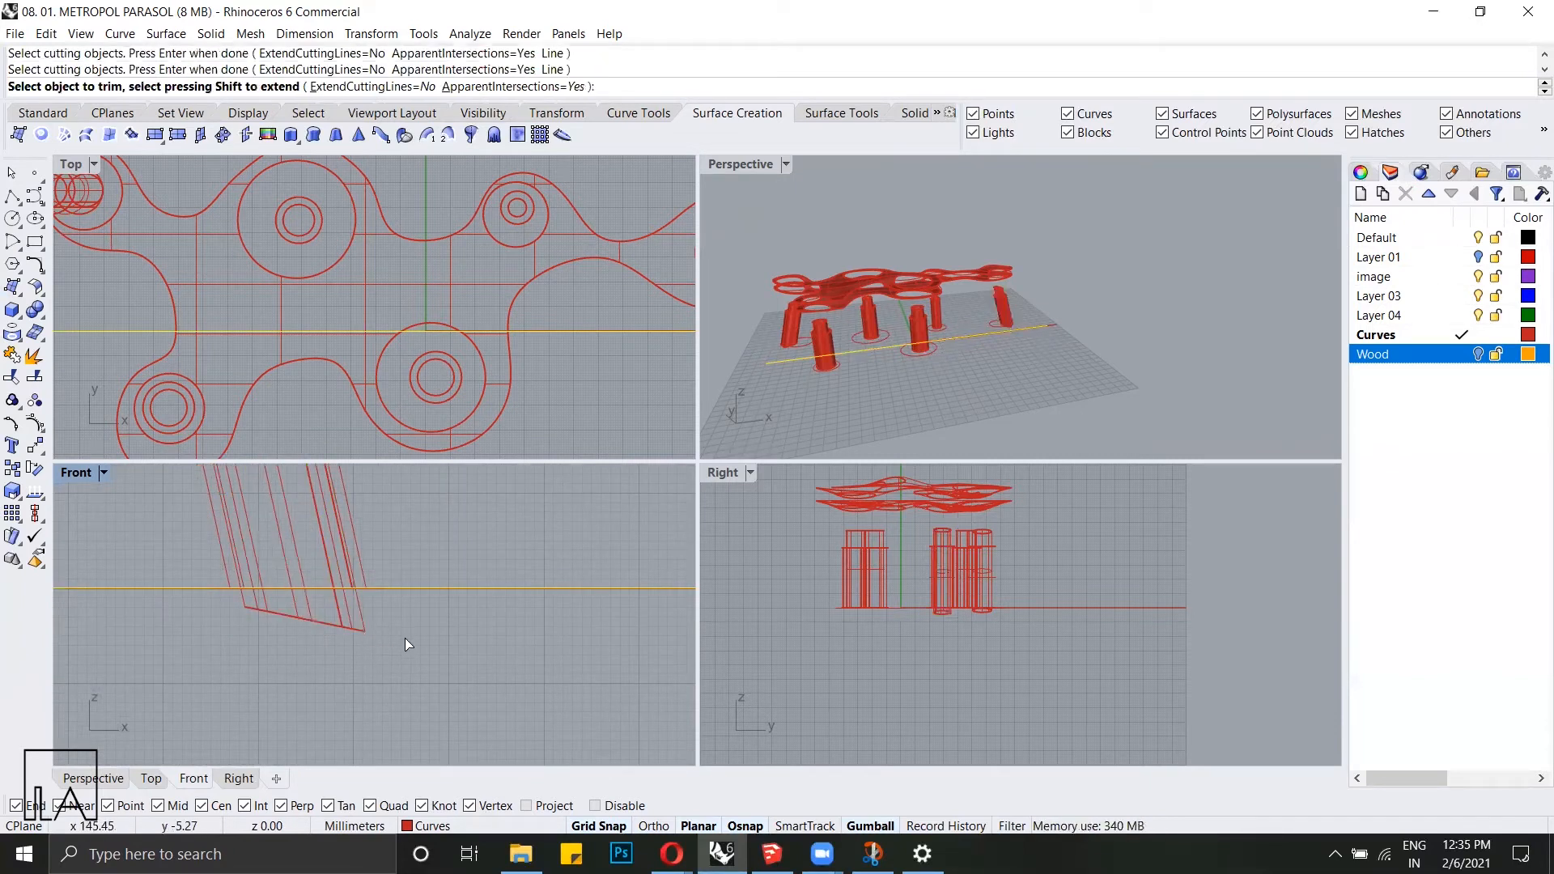
click(320, 617)
Step: Trim off the part of the negative-X slanted column's inner surface below the ground polyline, and finish trimming
scroll(487, 656, down, 9)
right_drag(243, 655, 680, 655)
scroll(373, 652, up, 9)
right_drag(534, 654, 456, 635)
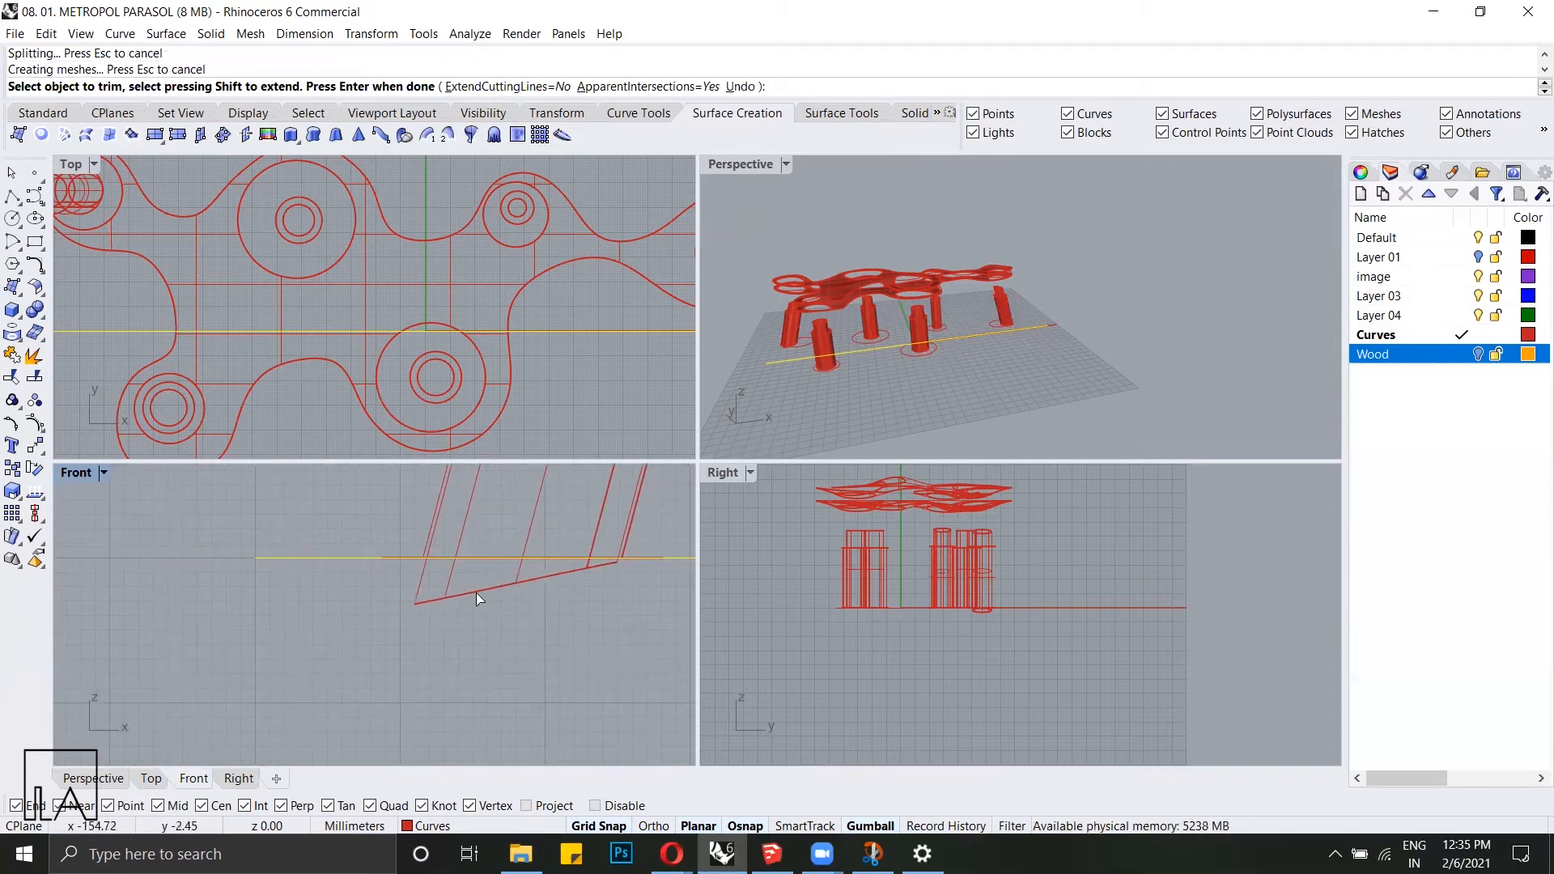
scroll(374, 619, down, 6)
key(Return)
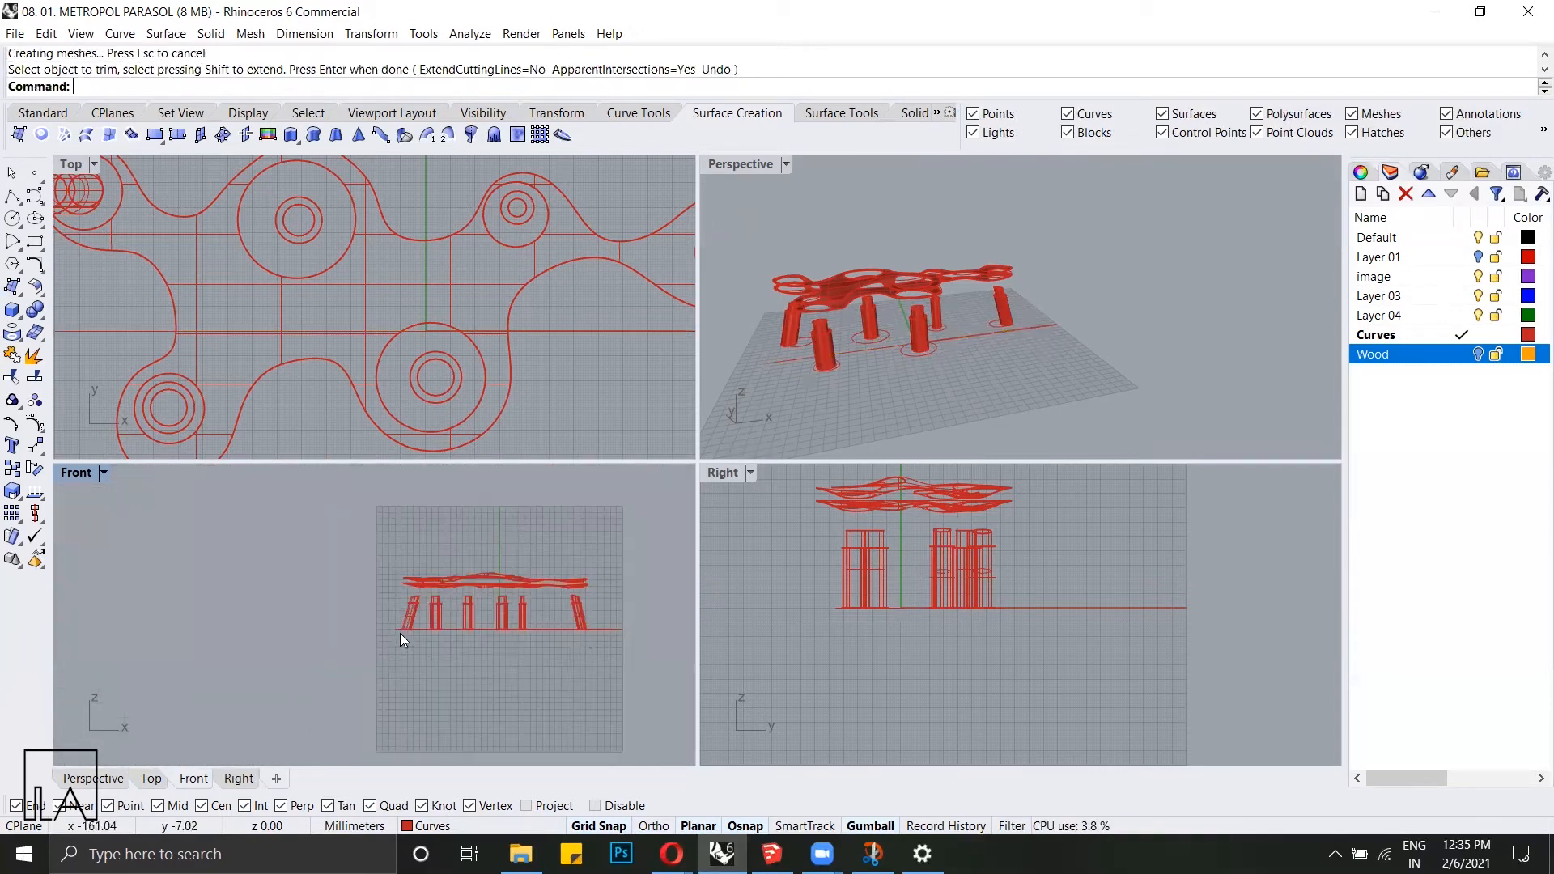
Step: Delete the ground polyline that served as the cutting object in the Front view
scroll(609, 630, up, 3)
click(115, 636)
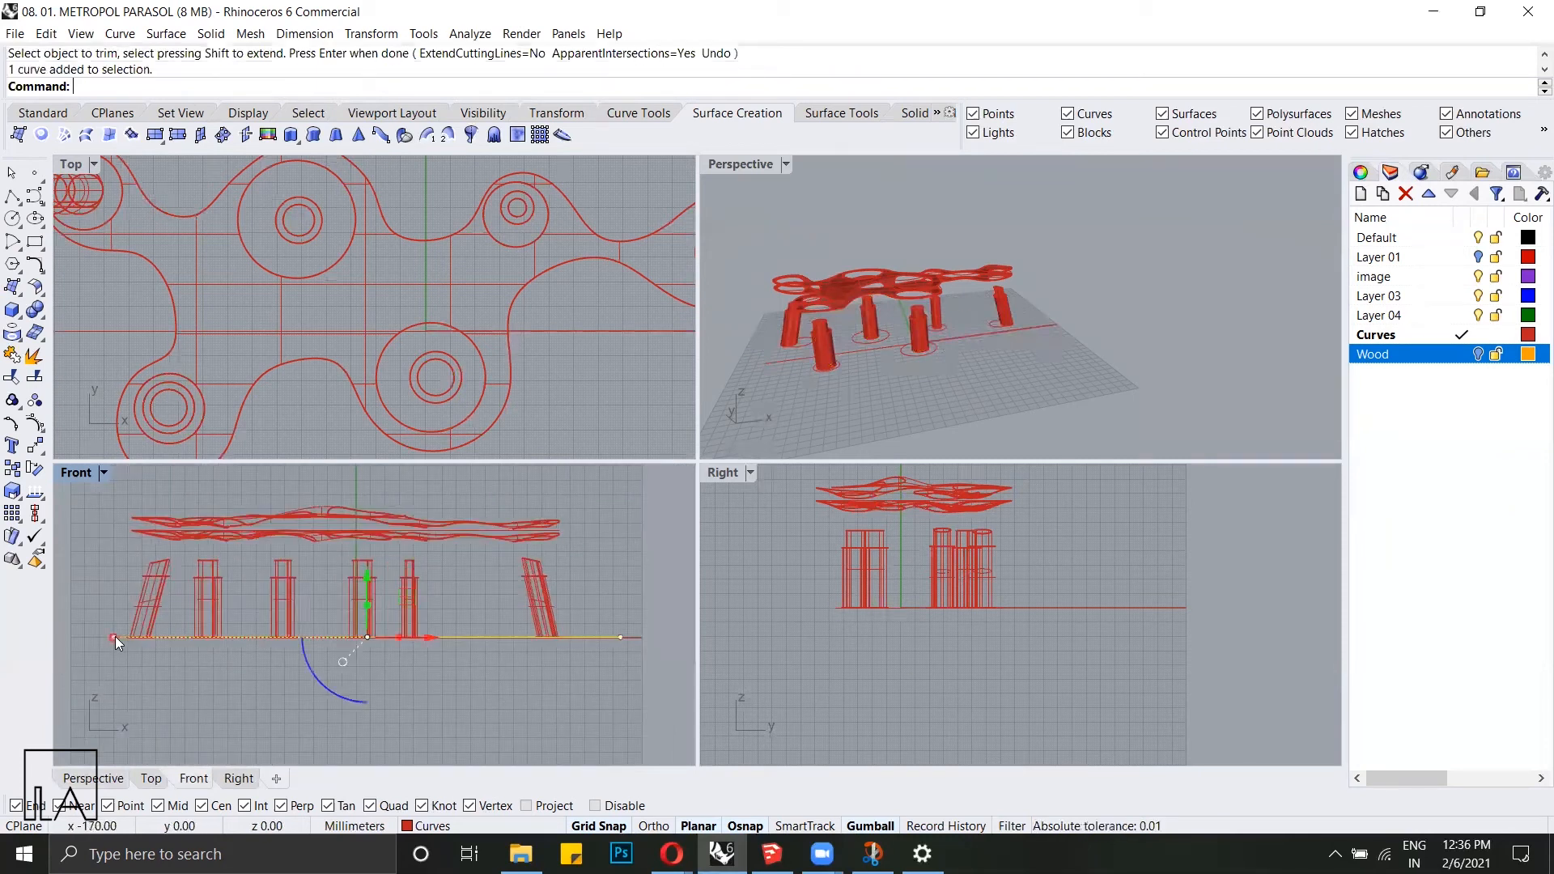
key(Delete)
Step: Start BlendSrf between the top edge of the negative-X slanted column's outer surface and the lower canopy's opening above it
scroll(73, 597, up, 1)
right_drag(92, 597, 110, 600)
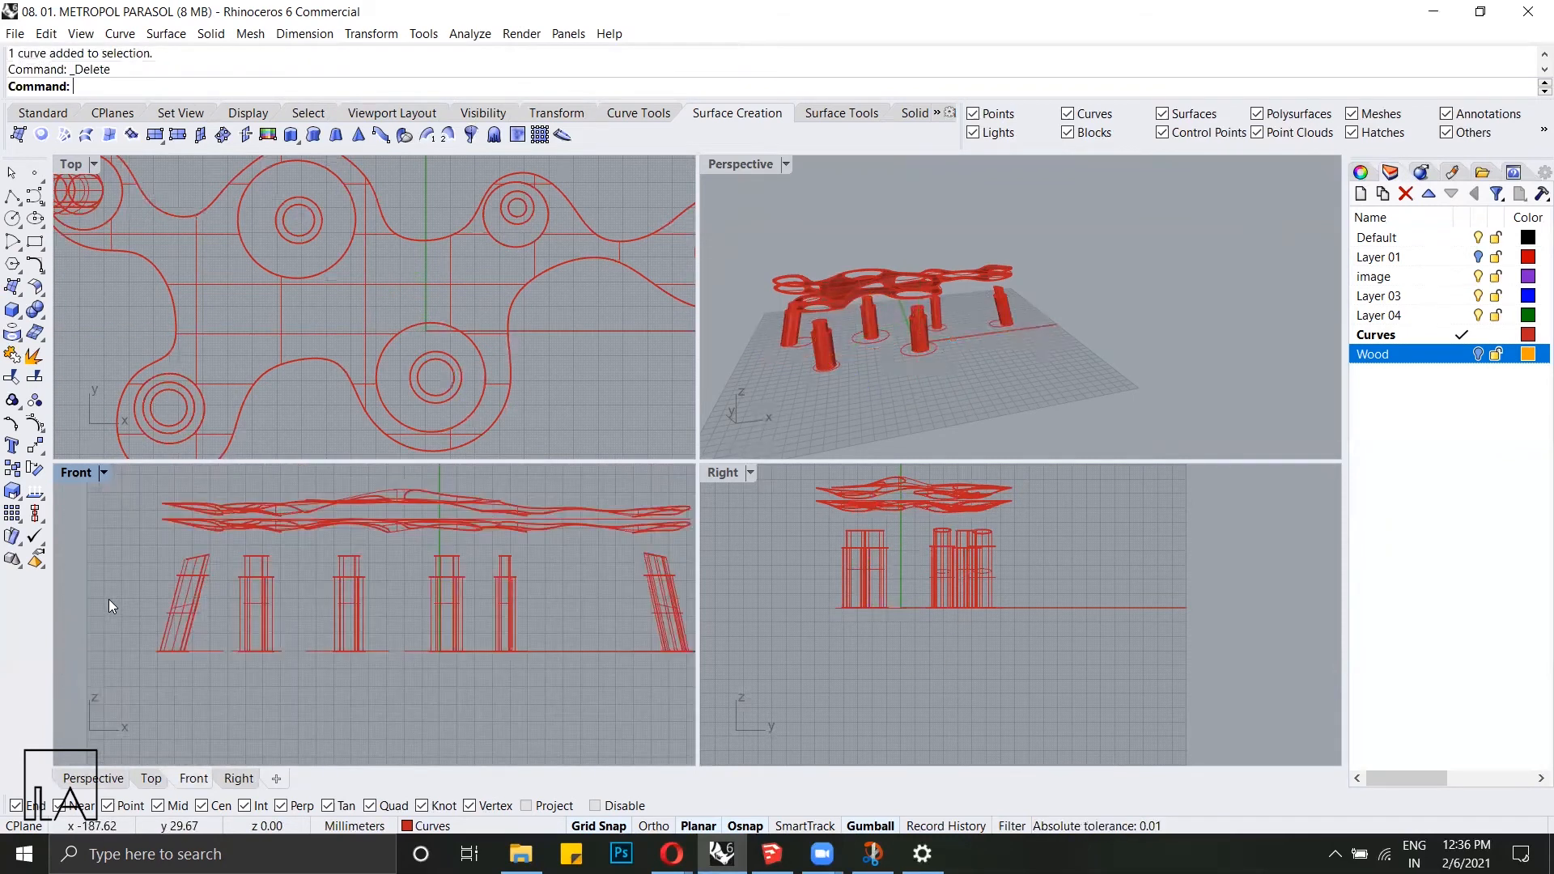
scroll(897, 318, up, 3)
right_drag(896, 317, 1001, 343)
scroll(1002, 322, down, 5)
scroll(979, 341, up, 3)
scroll(842, 281, up, 5)
scroll(842, 281, down, 5)
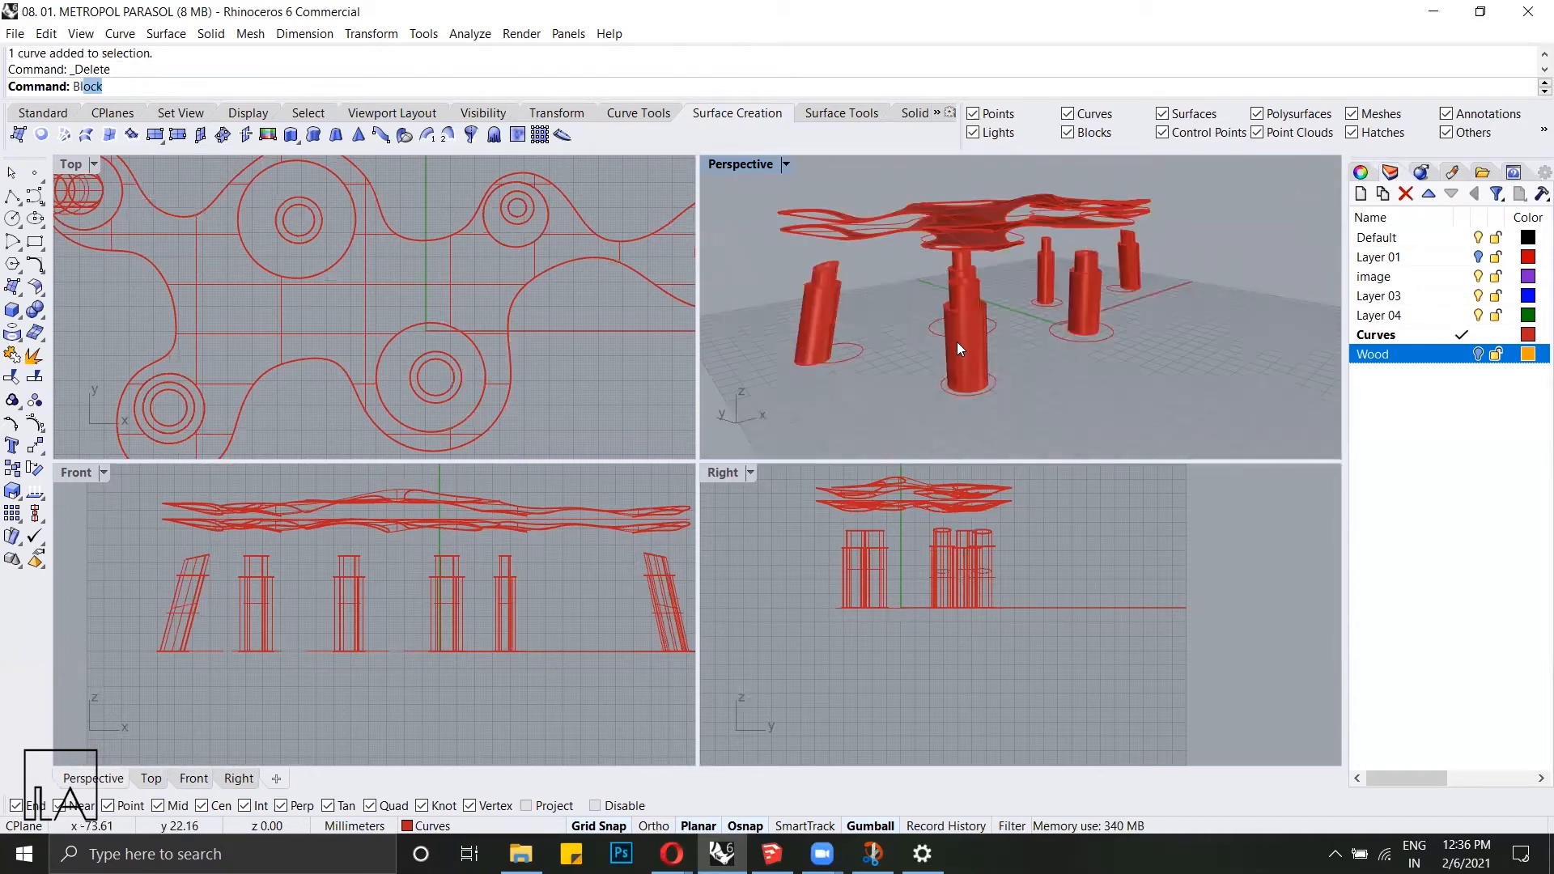
text(lendCrv)
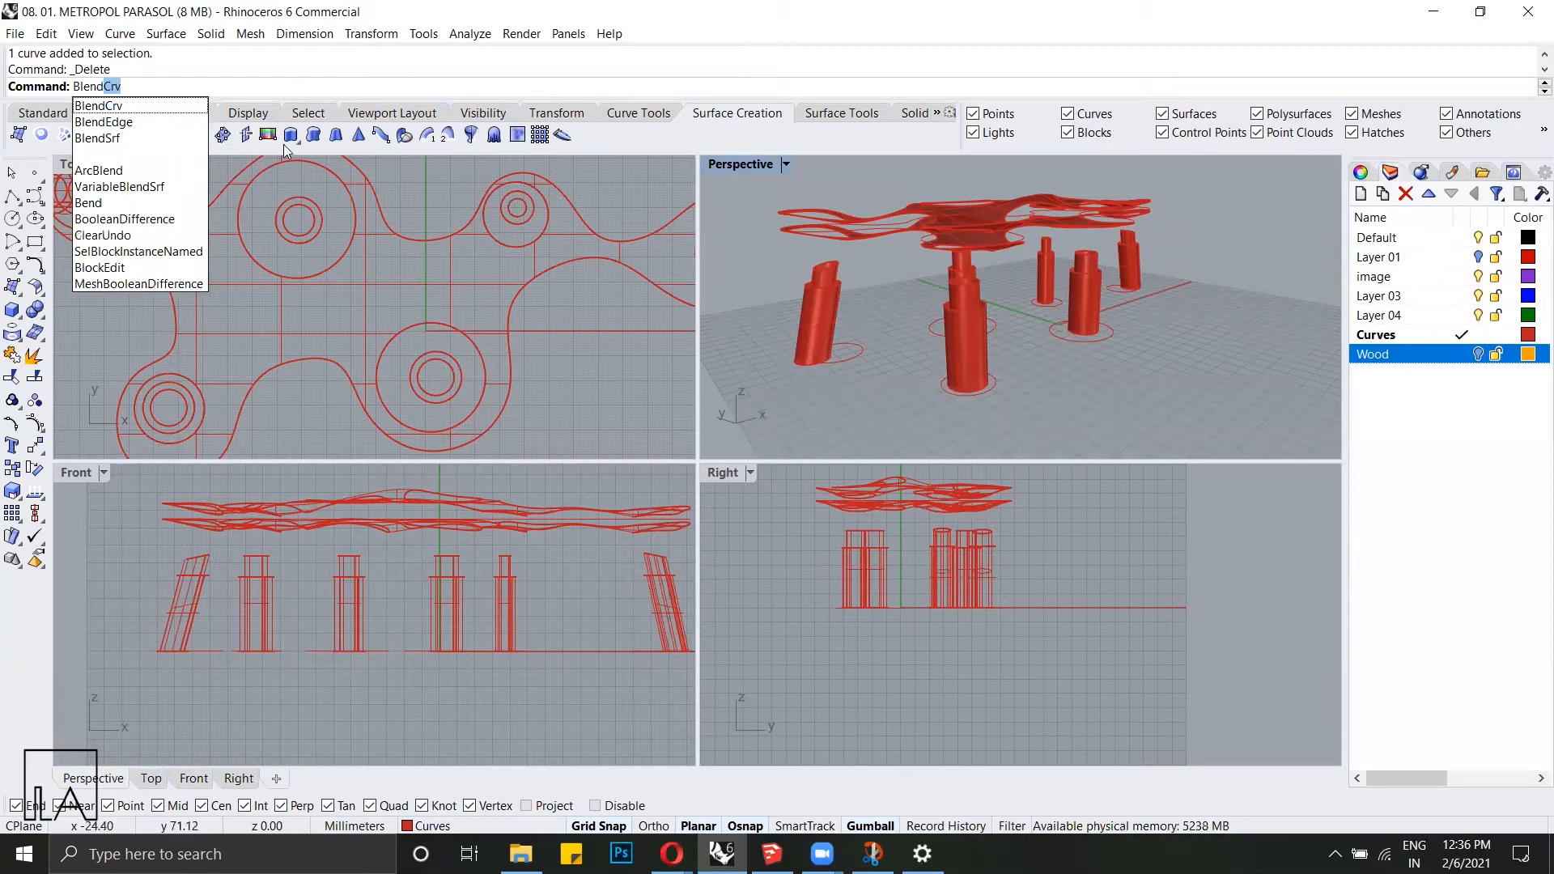
click(154, 139)
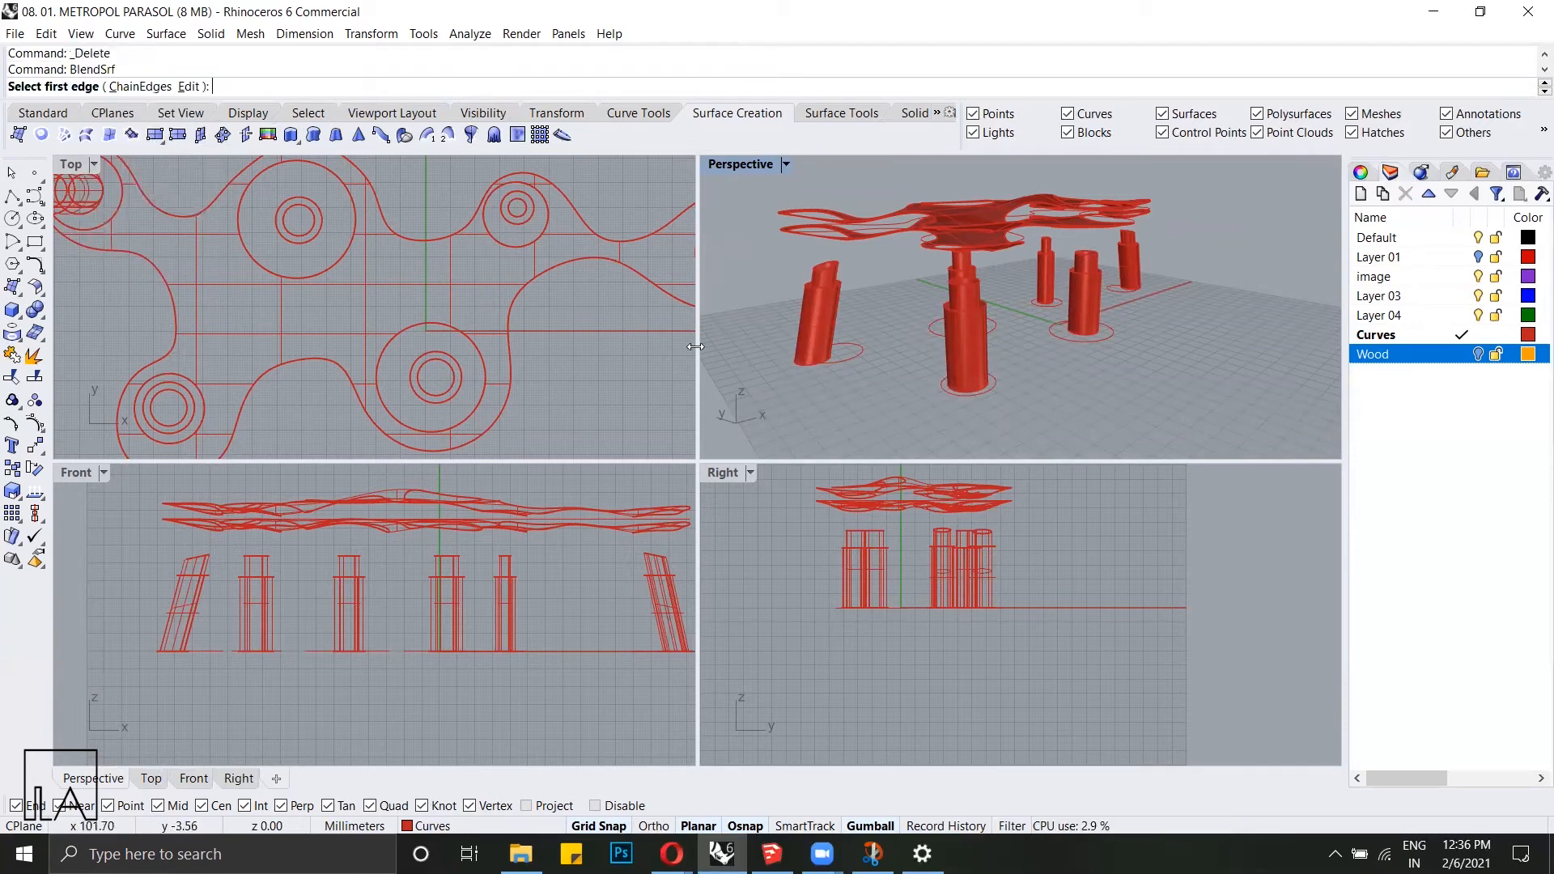
scroll(848, 303, up, 8)
scroll(890, 322, down, 5)
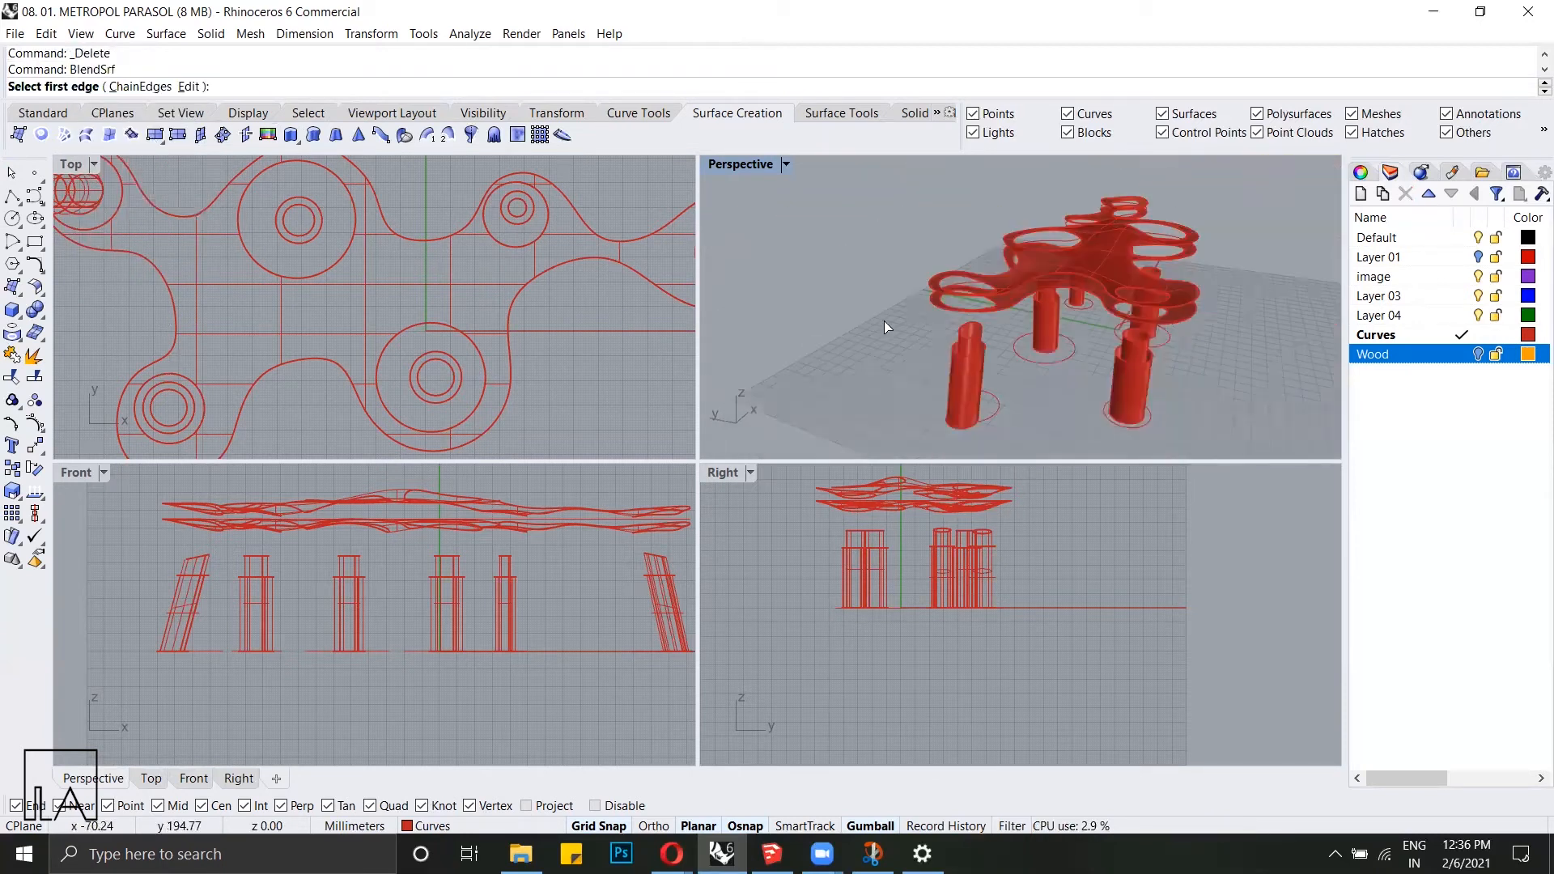
scroll(1006, 379, up, 3)
click(1003, 372)
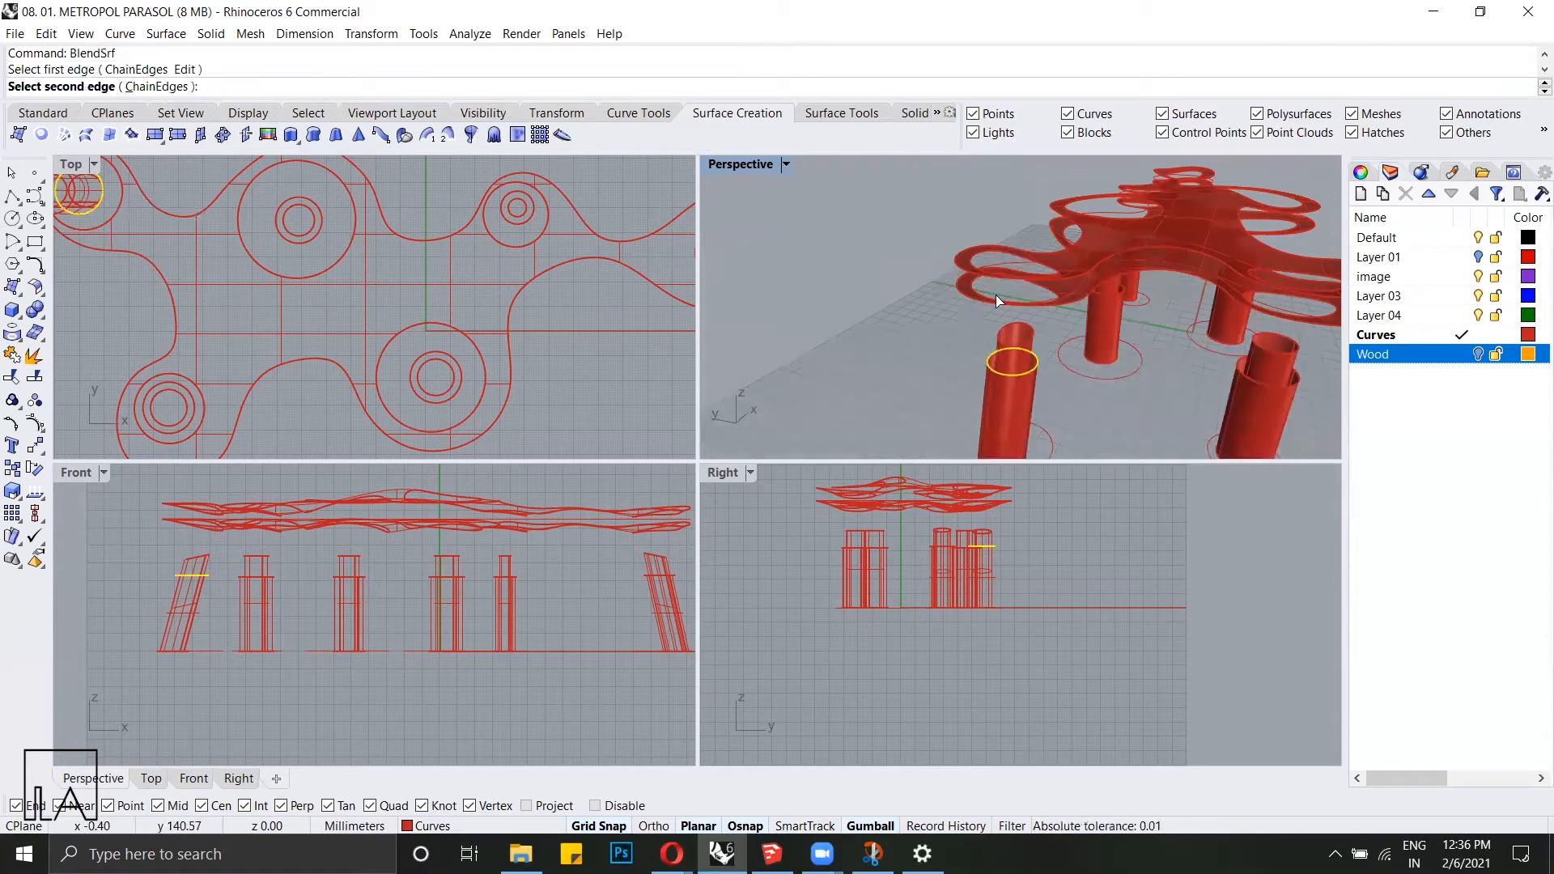
click(973, 285)
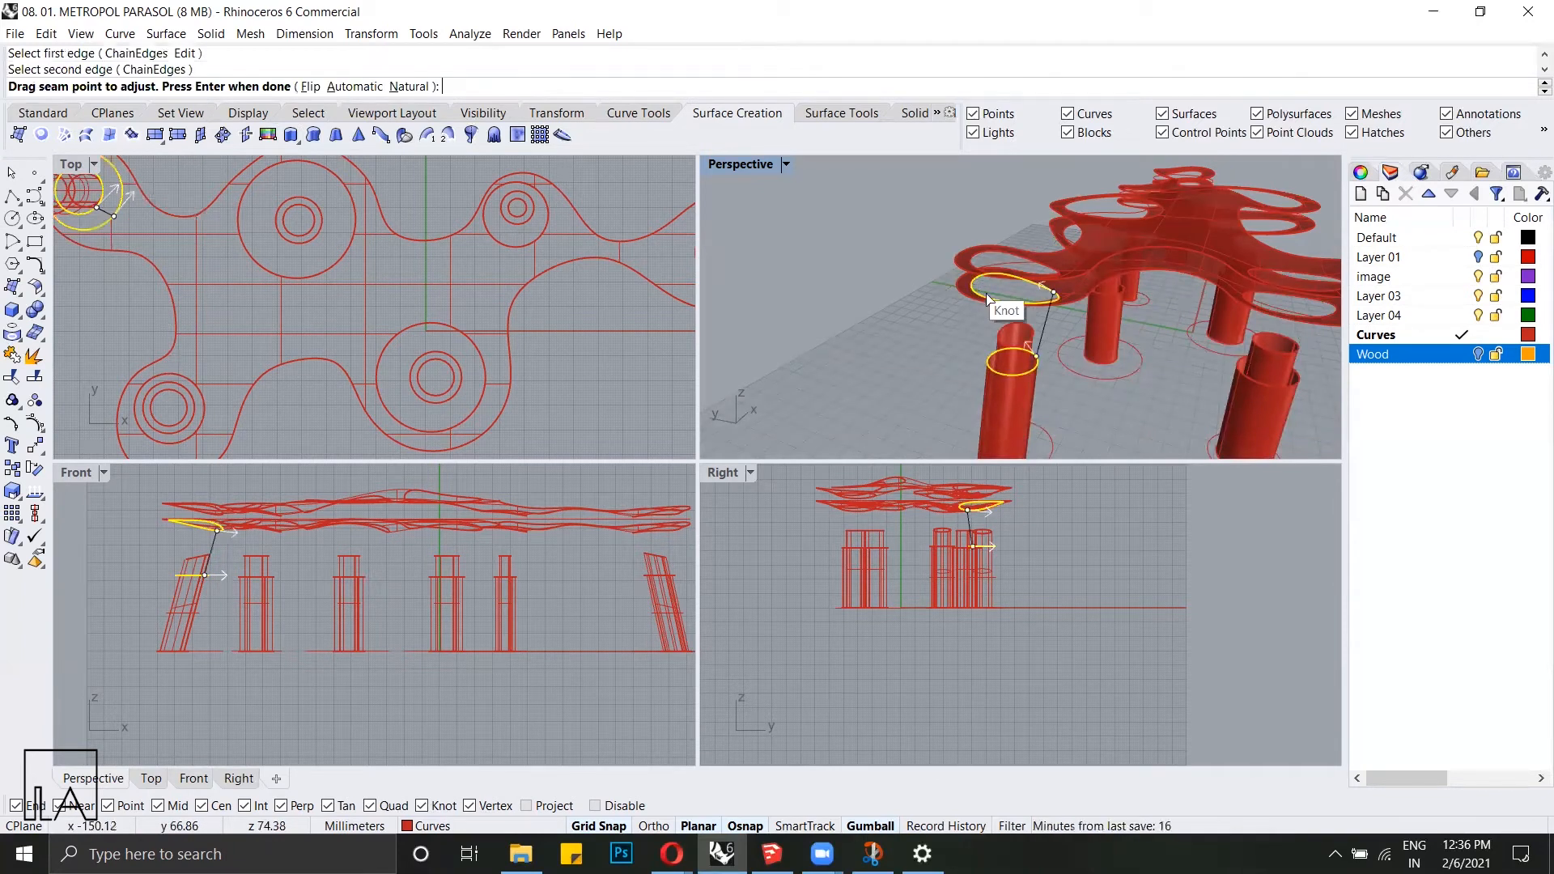
Step: Move the canopy edge's seam point into line with the column edge's seam in the Top view and accept the seams
scroll(412, 310, up, 4)
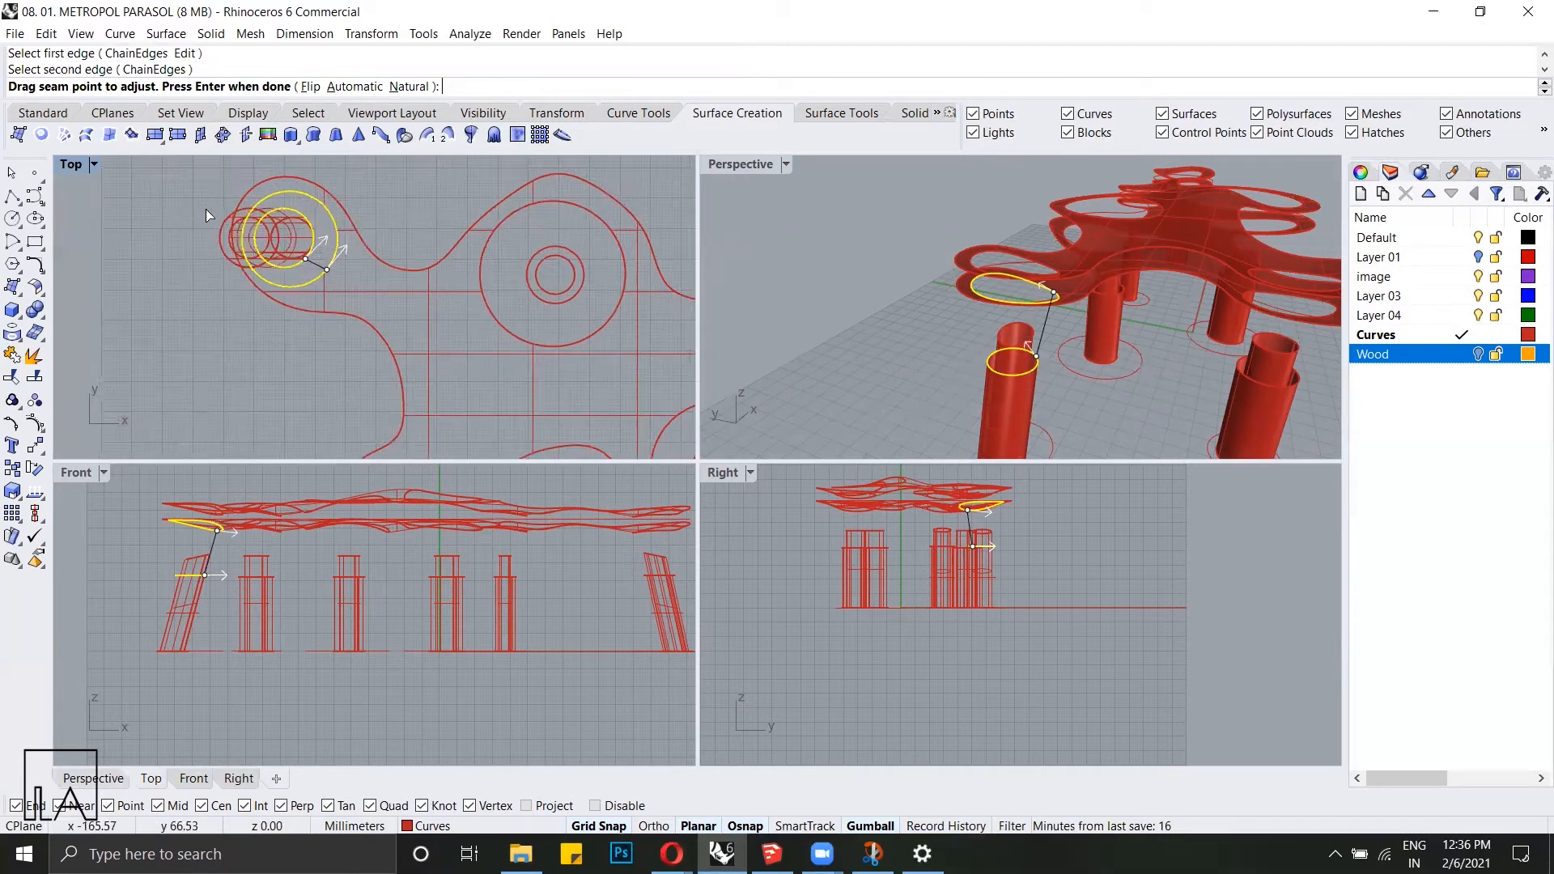
scroll(434, 331, up, 5)
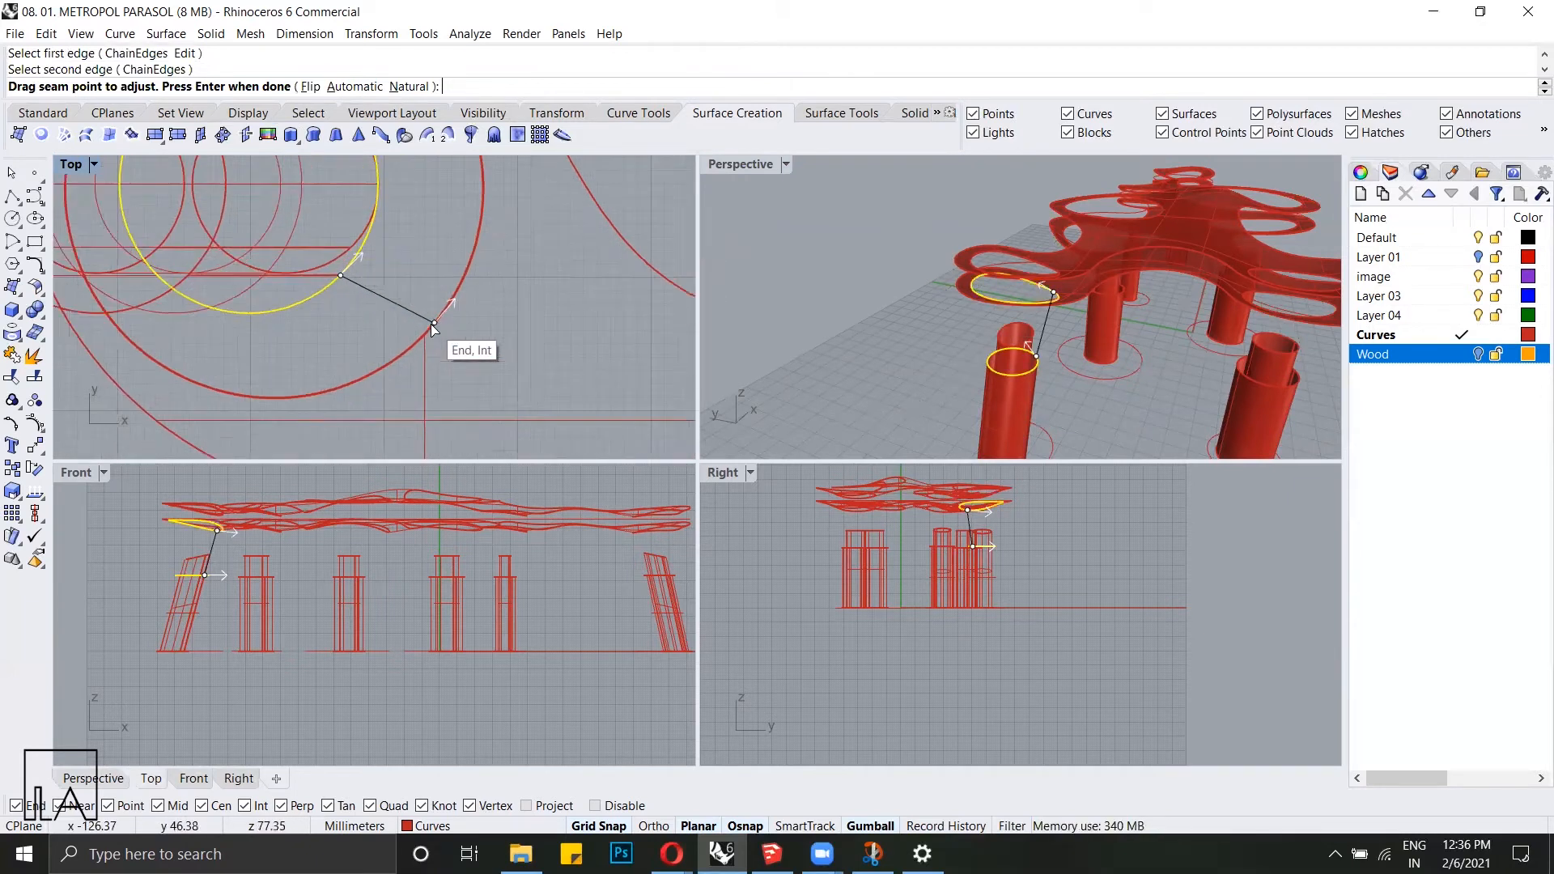
mouse_move(438, 323)
mouse_down()
mouse_move(452, 305)
mouse_move(435, 327)
mouse_move(442, 315)
mouse_up()
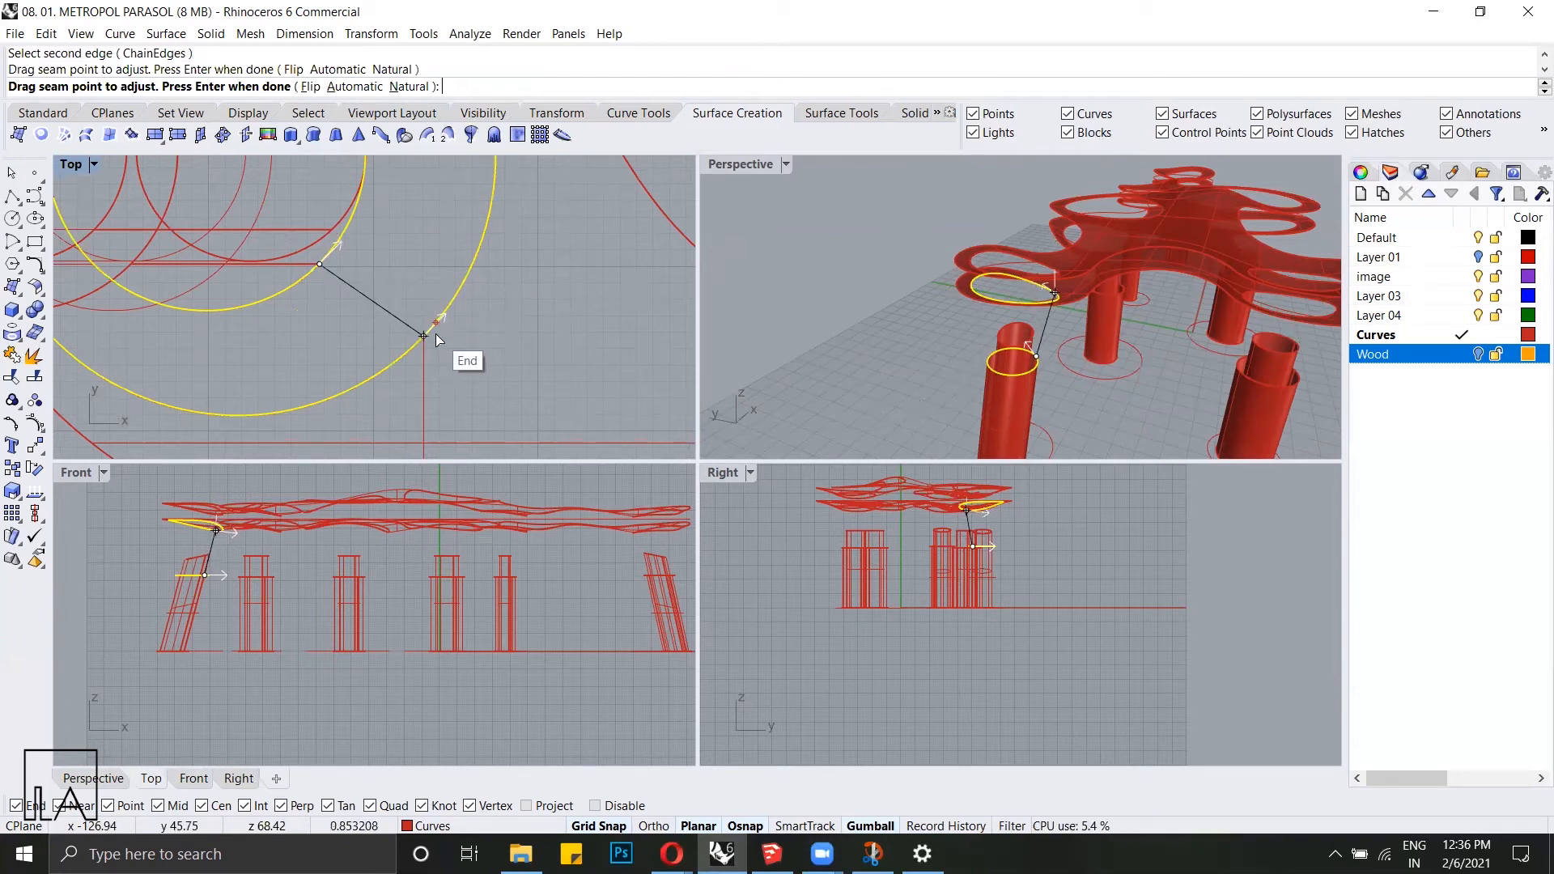
key(Return)
Step: Lower the blend's second bulge value to about 0.4, keep curvature continuity on both edges, and create the blend
right_drag(993, 348, 1008, 316)
drag(470, 334, 429, 335)
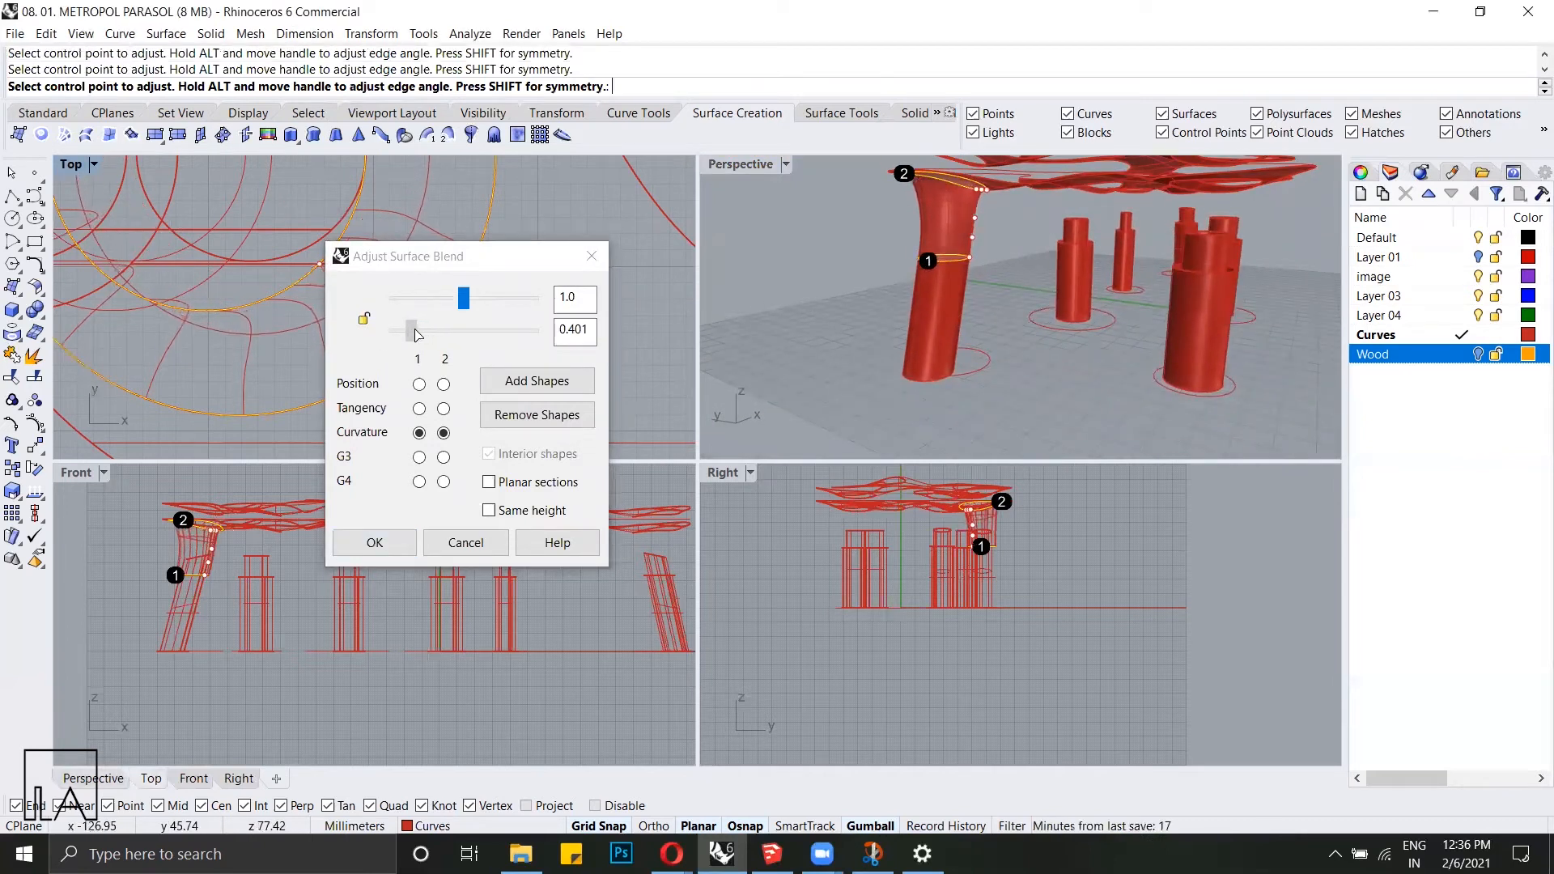
click(365, 548)
Step: Blend the negative-X, negative-Y straight column's outer surface into the lower canopy's opening, with bulge values 0.5 and 0.33
right_drag(981, 287, 927, 310)
scroll(935, 312, up, 4)
scroll(939, 328, down, 5)
scroll(890, 352, up, 3)
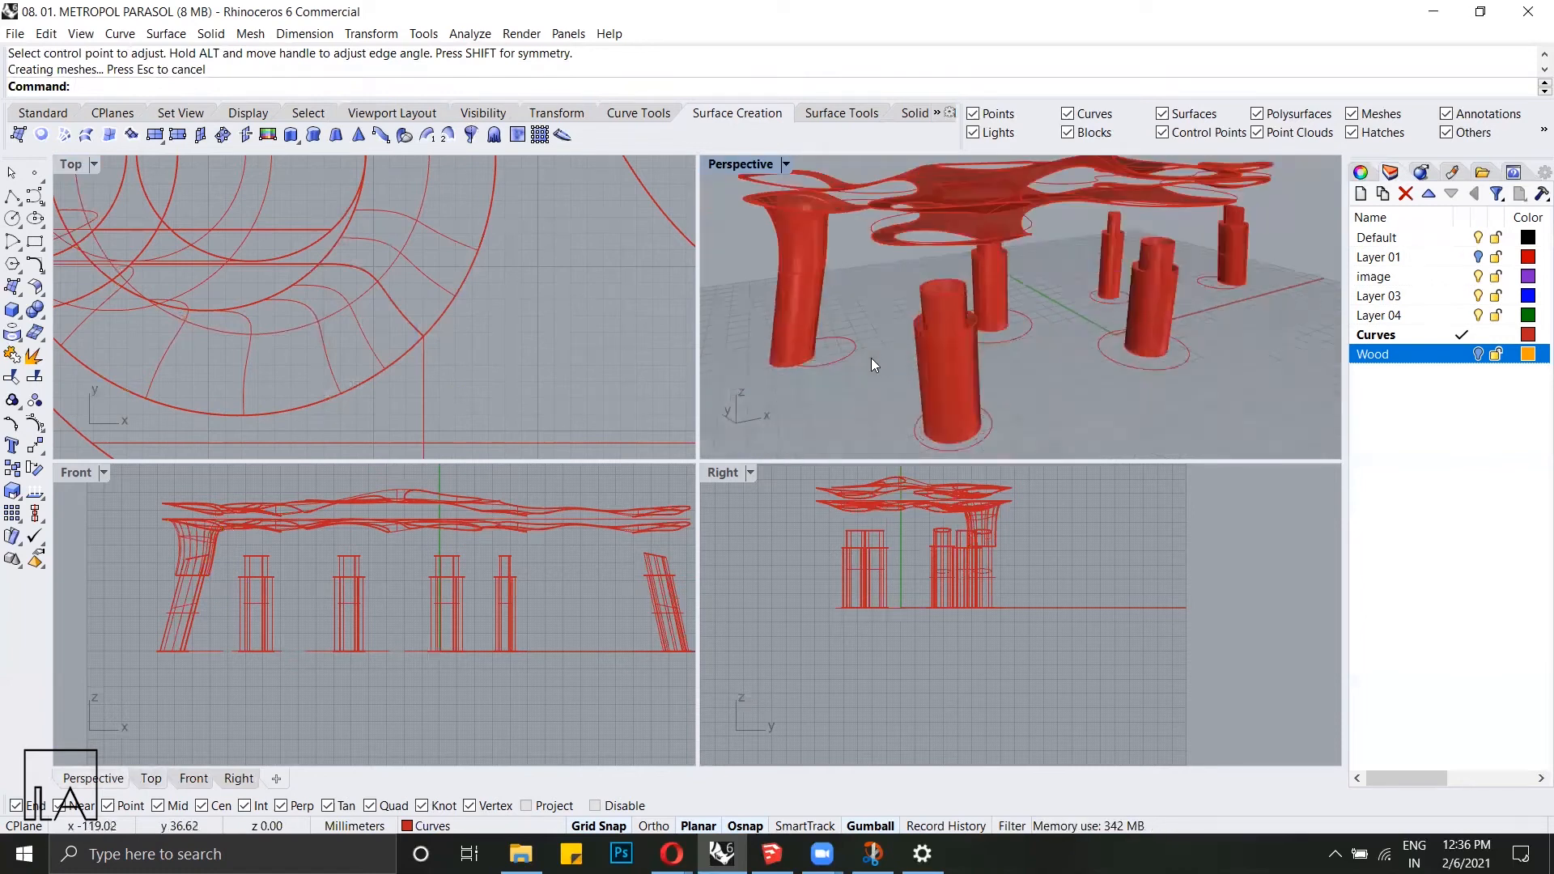
right_click(931, 349)
click(948, 332)
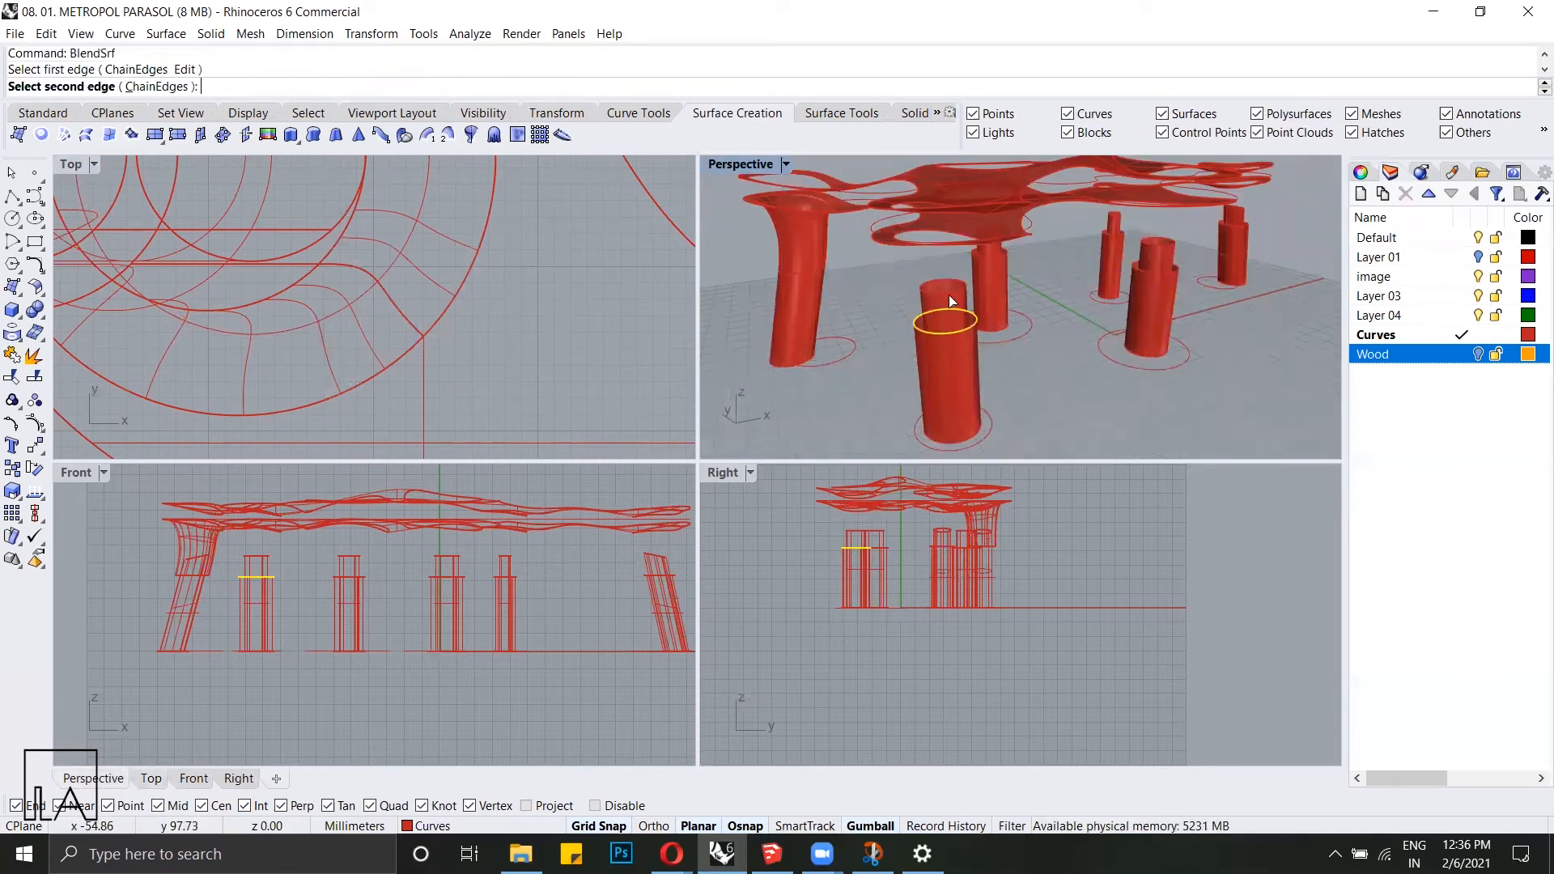
click(917, 234)
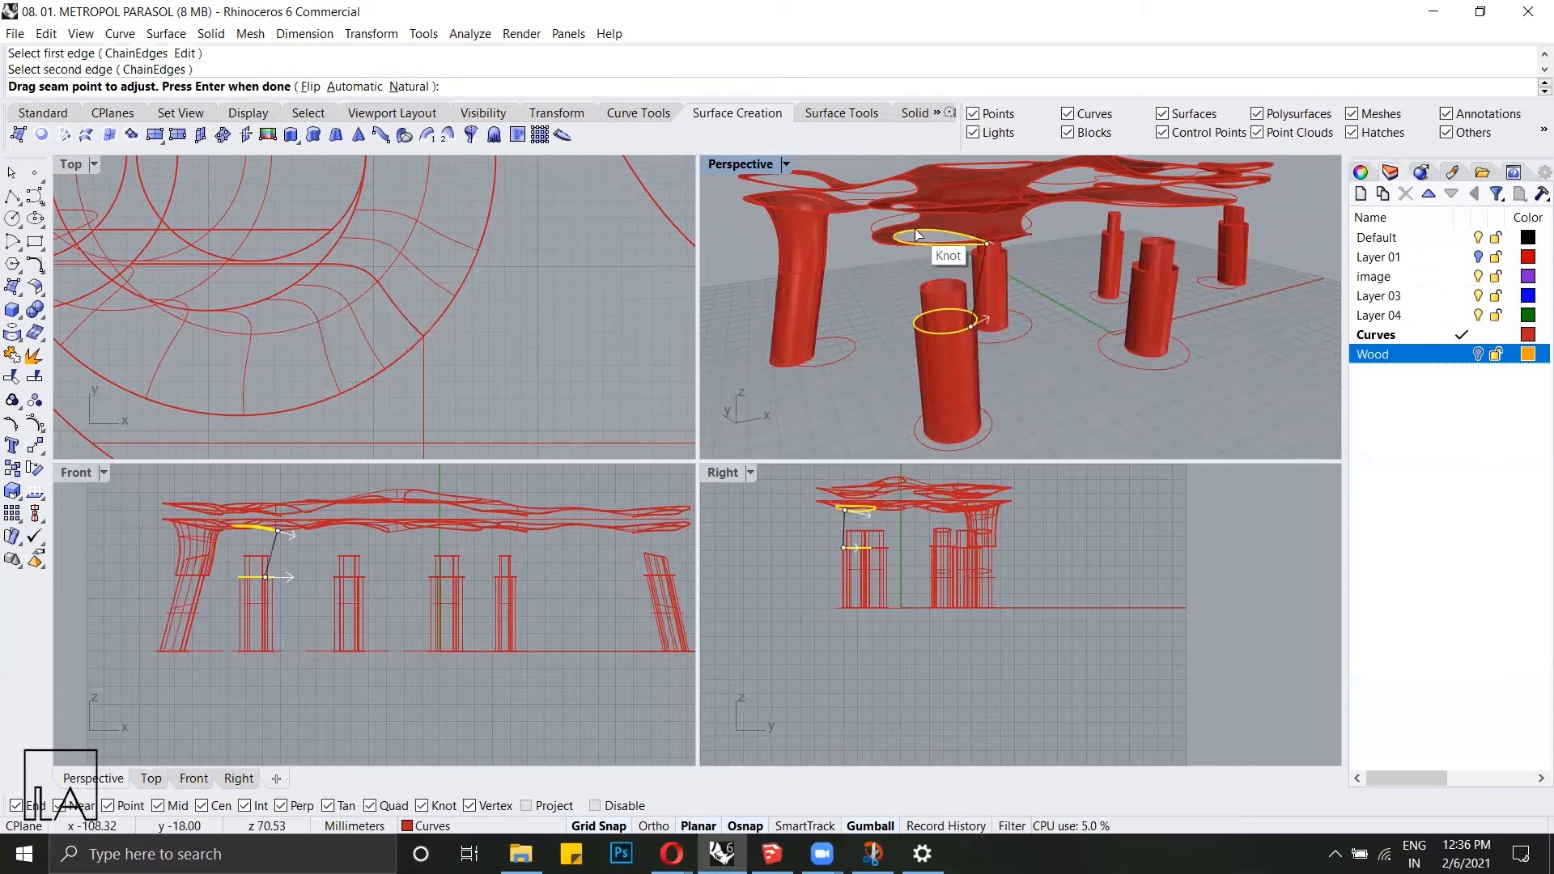
scroll(365, 238, up, 6)
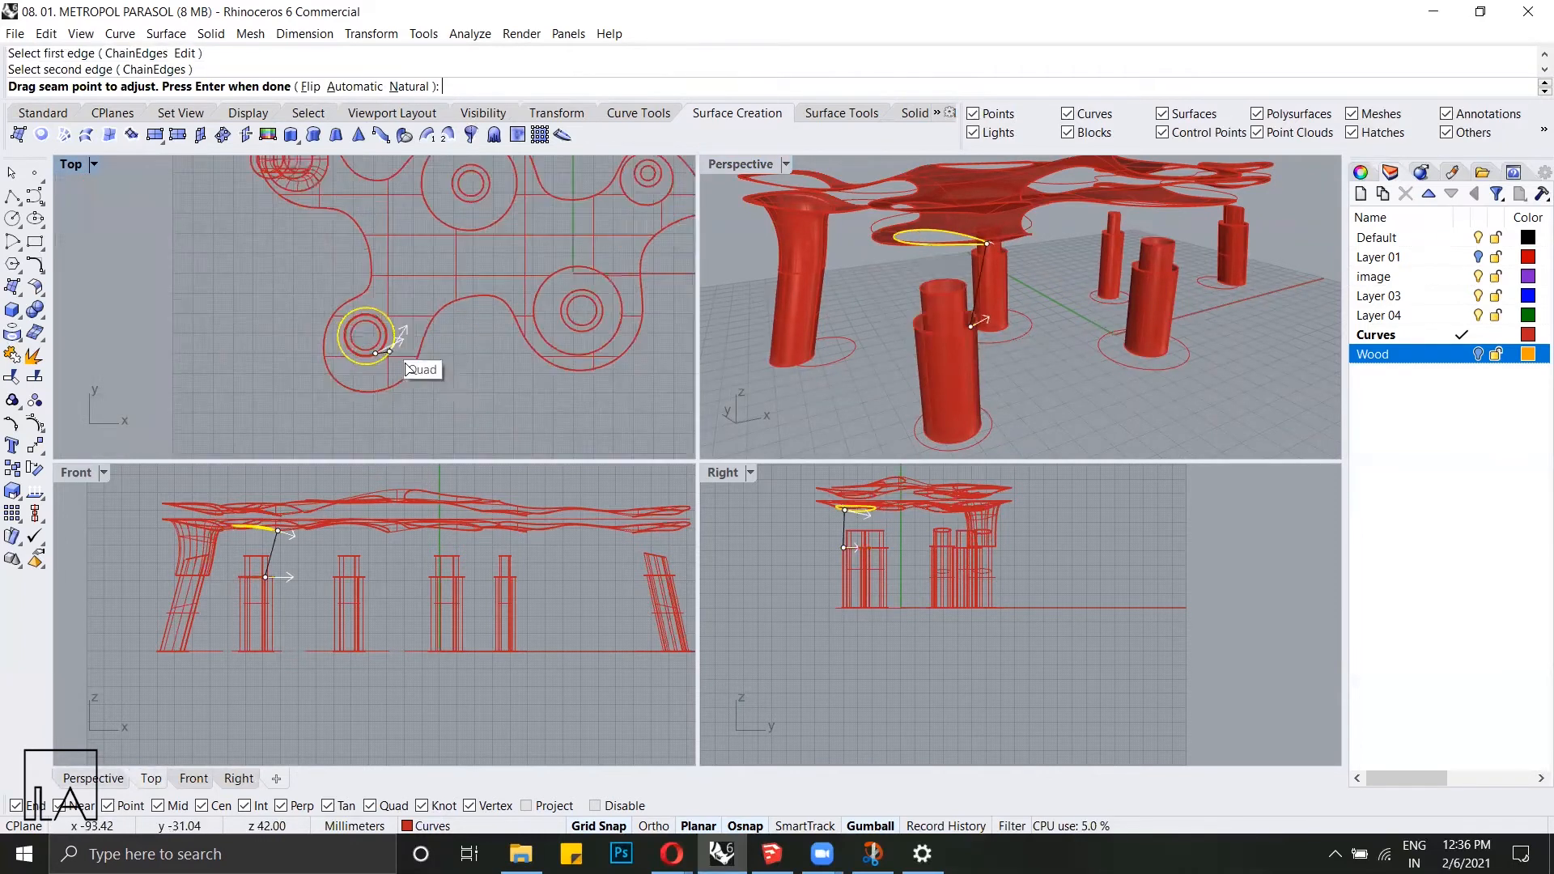
key(Return)
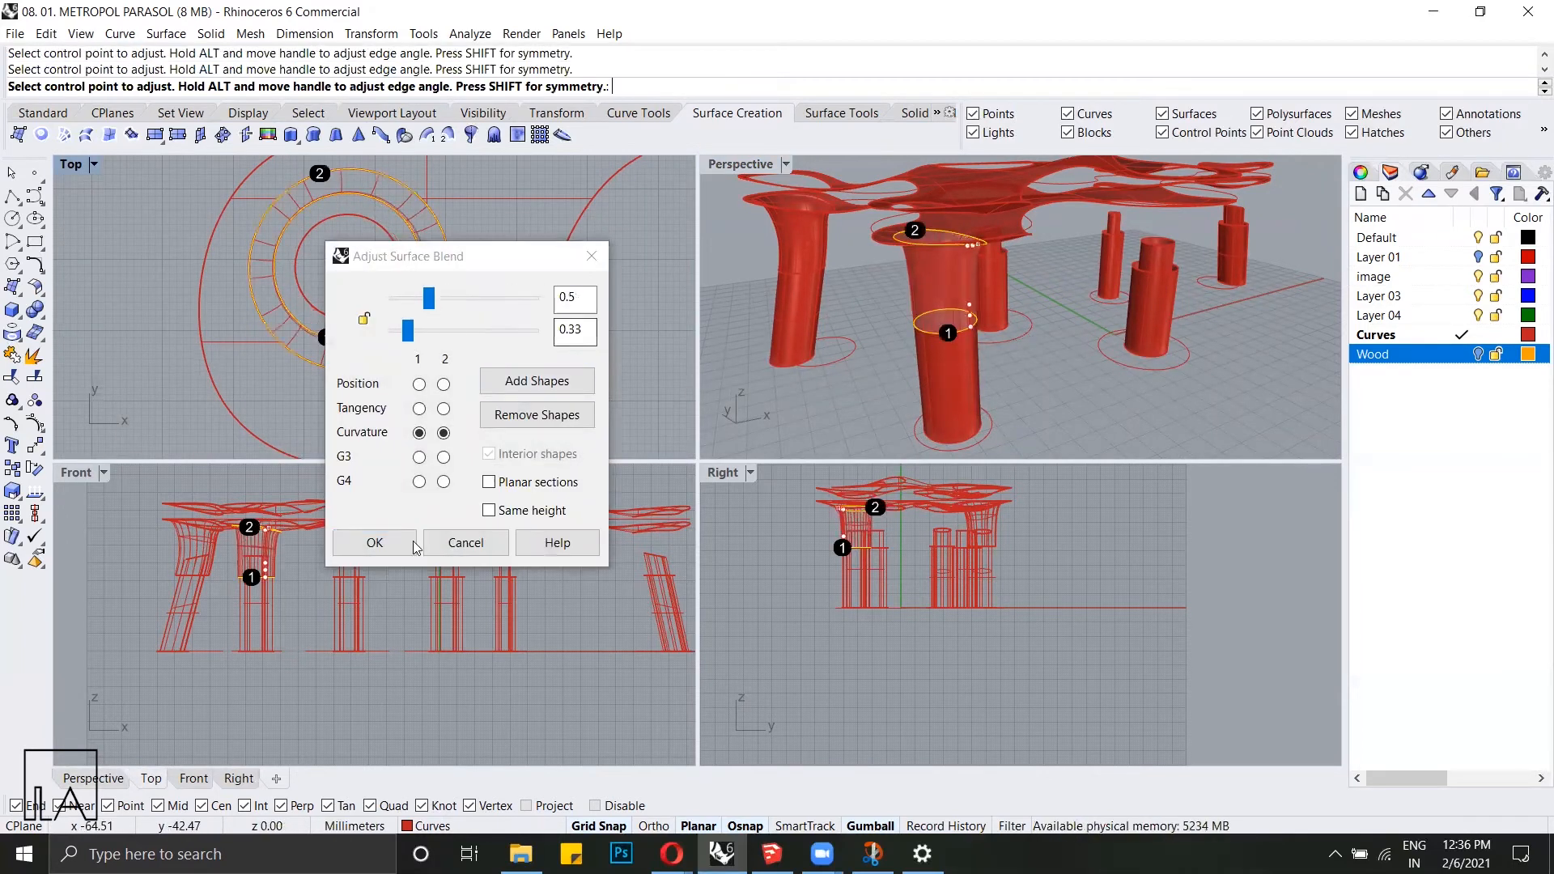
click(375, 543)
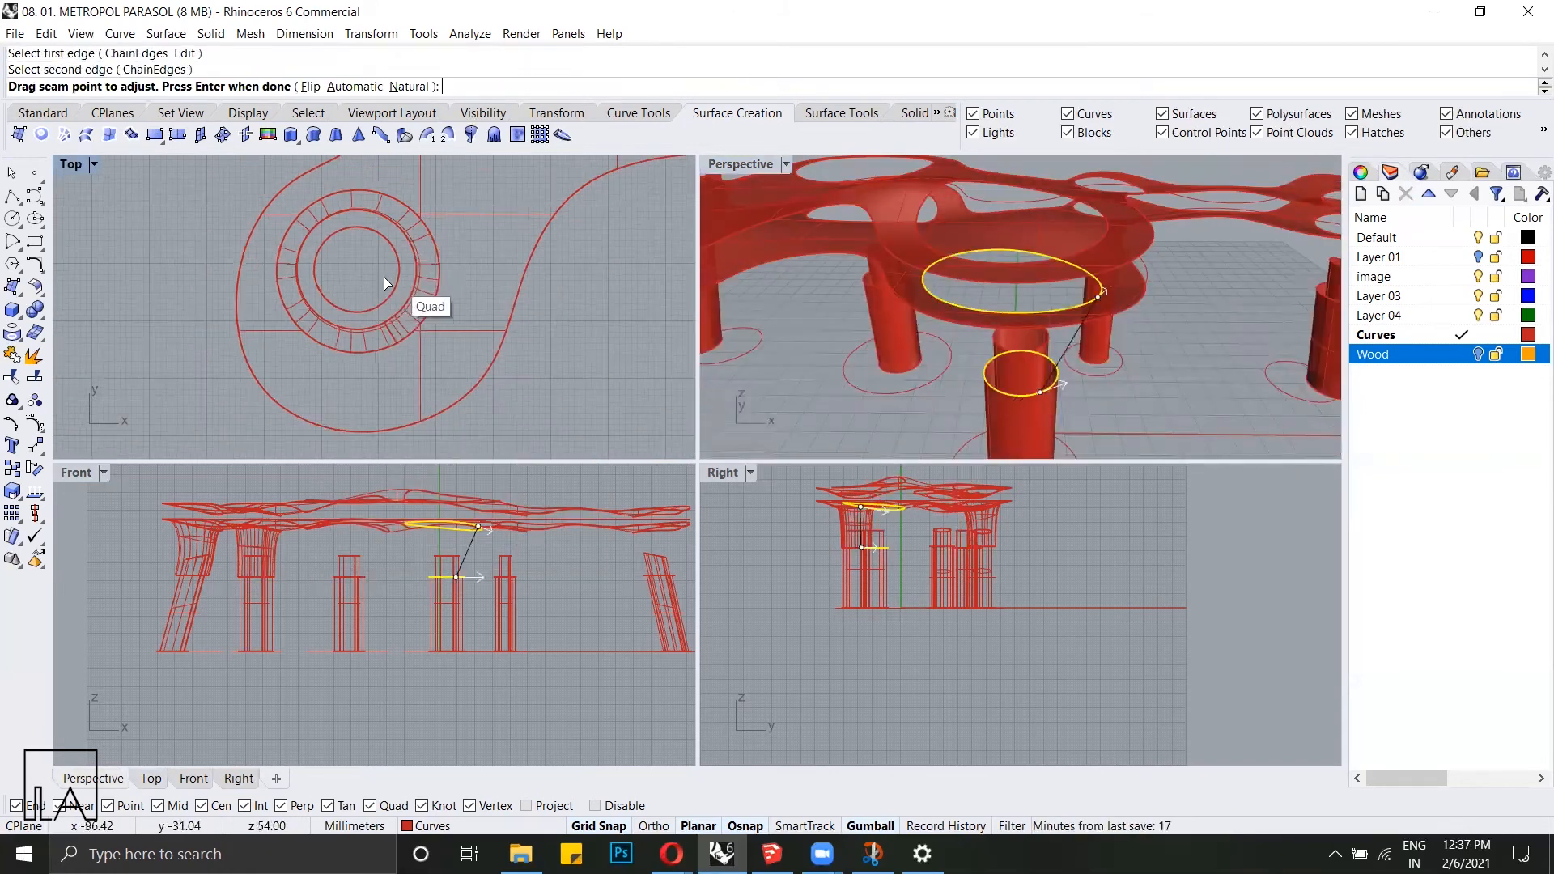
Step: Blend the outer surfaces of the negative-Y straight column near X 0 and the positive-X slanted column into the lower canopy's openings
key(Return)
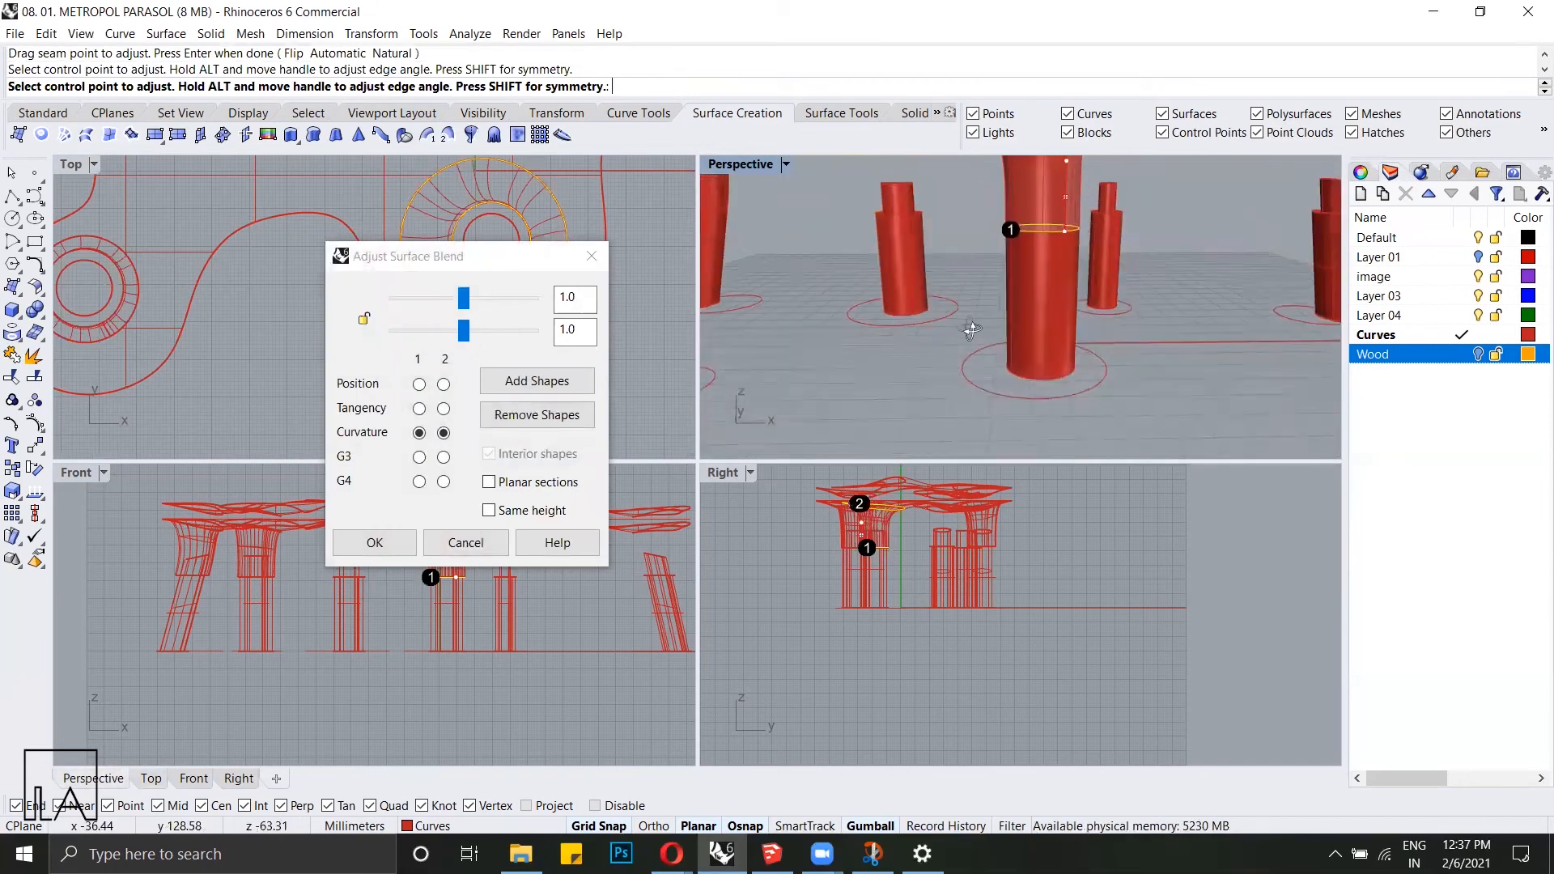
key(Return)
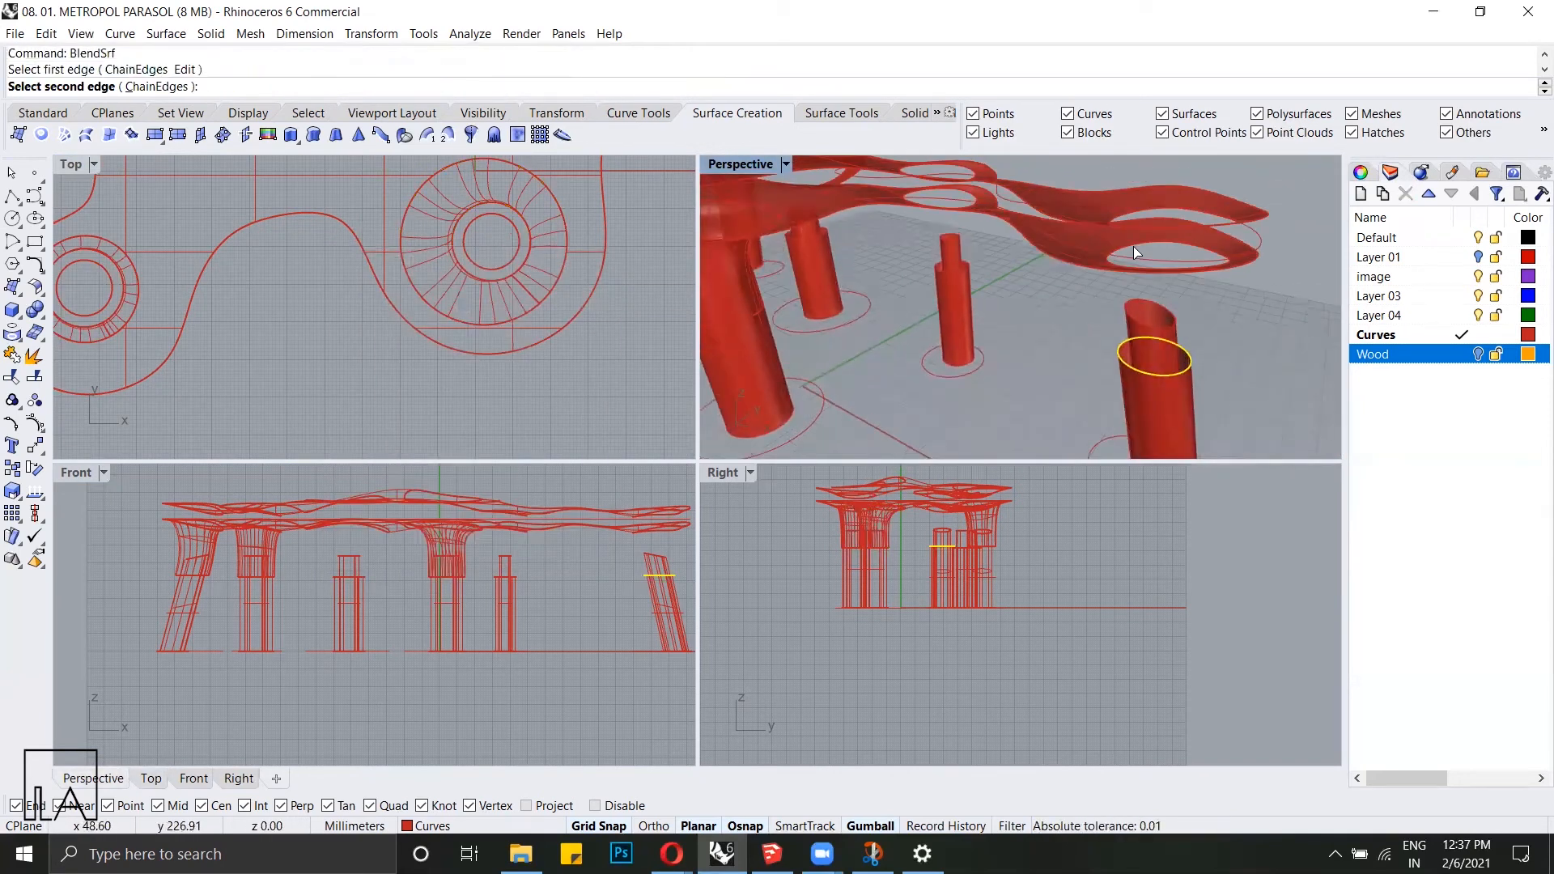
click(1133, 246)
scroll(454, 356, up, 5)
scroll(461, 359, down, 3)
key(Return)
click(380, 542)
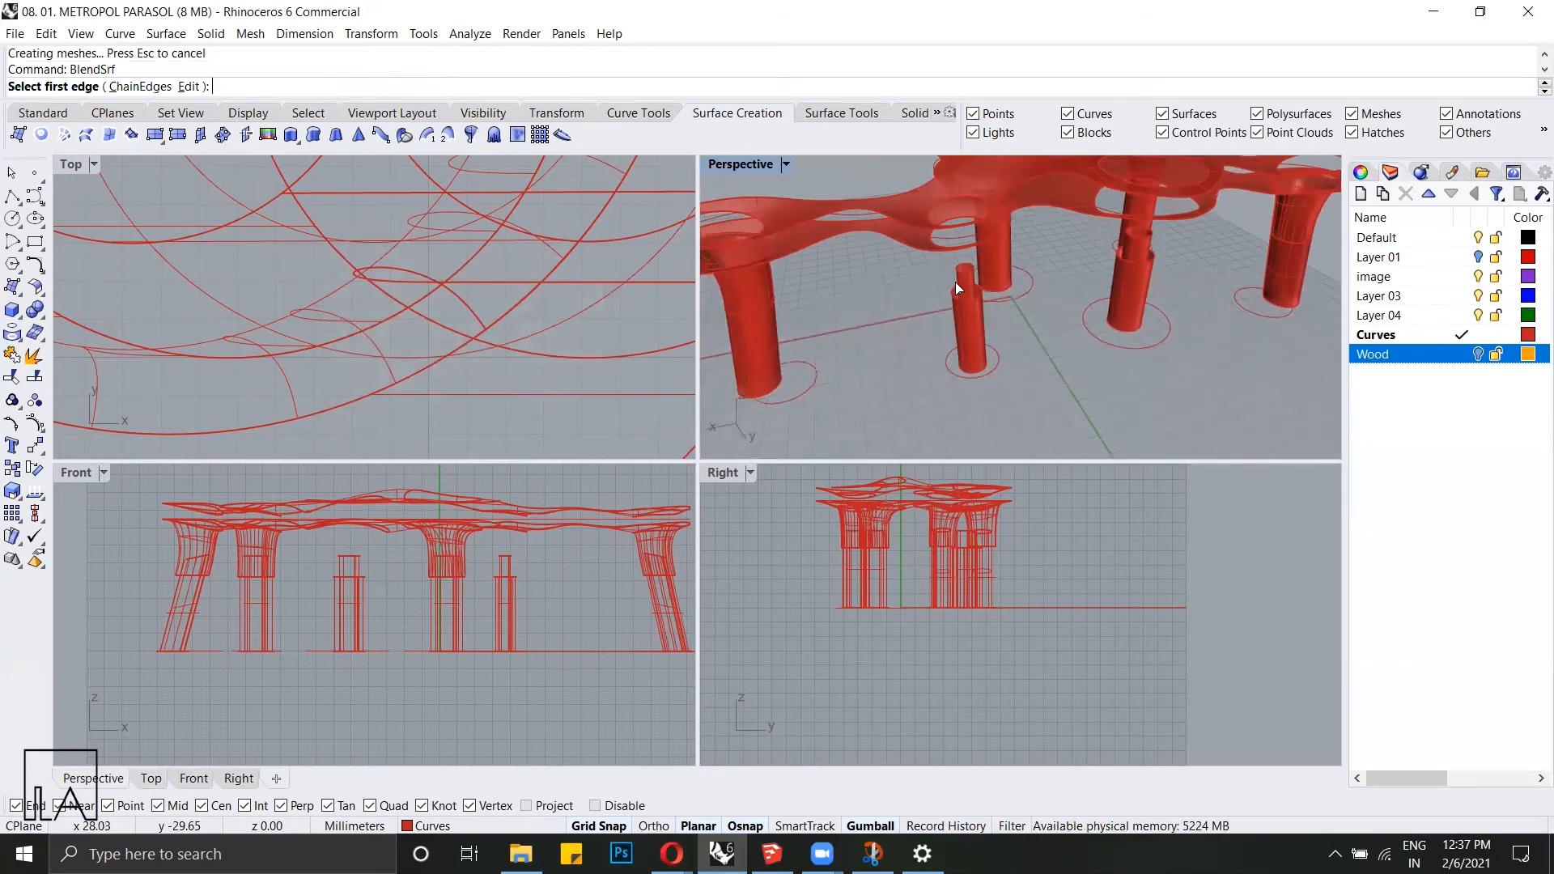
Step: Blend the outer surface of the thin positive-X, positive-Y straight column into the lower canopy's opening
click(963, 293)
click(962, 228)
scroll(457, 172, down, 3)
key(Return)
key(Return)
Step: Blend the negative-X, positive-Y straight column's outer surface into the lower canopy's opening, repositioning a seam point in the Top view
right_drag(801, 312, 869, 315)
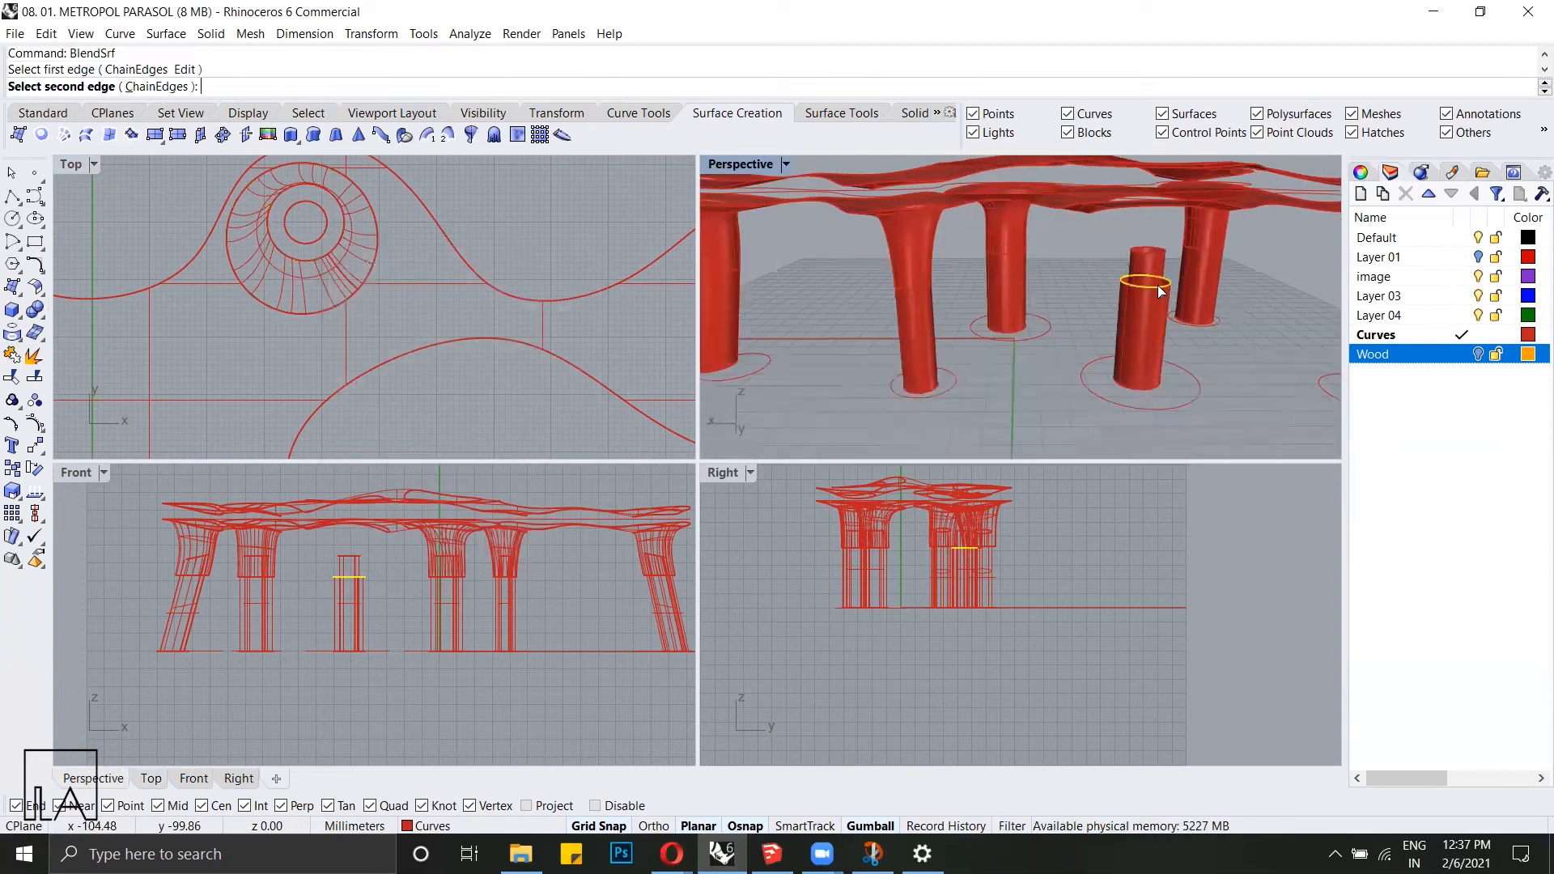
click(1158, 285)
scroll(168, 322, down, 3)
drag(168, 313, 145, 339)
key(Return)
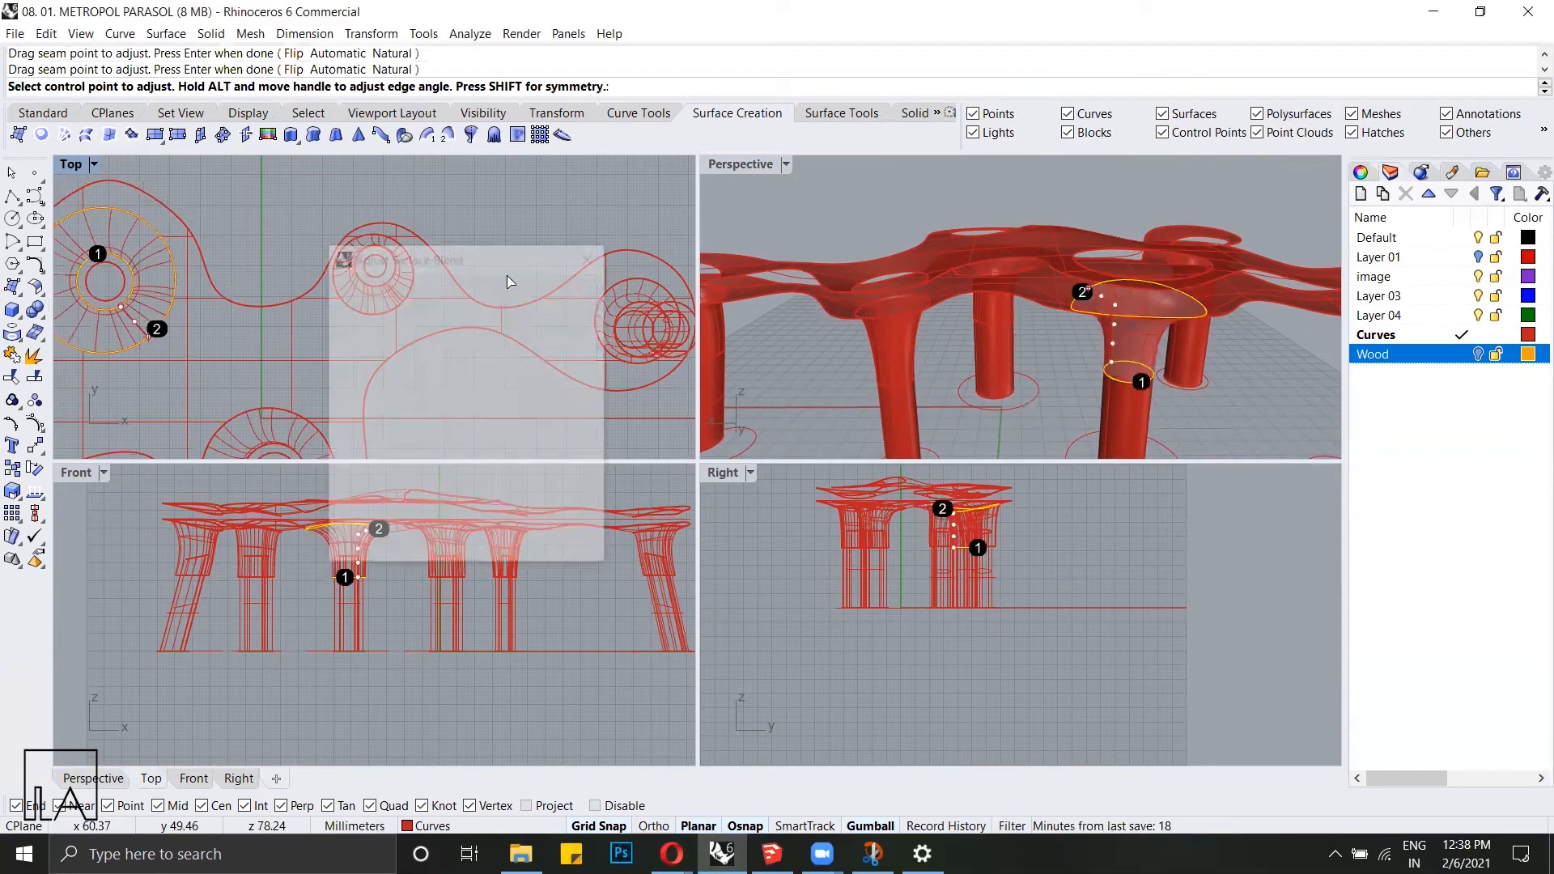
click(374, 542)
Step: Blend the top edge of the negative-X, negative-Y straight column's inner surface into the upper canopy's opening with BlendSrf
right_drag(983, 366, 939, 299)
scroll(752, 251, down, 5)
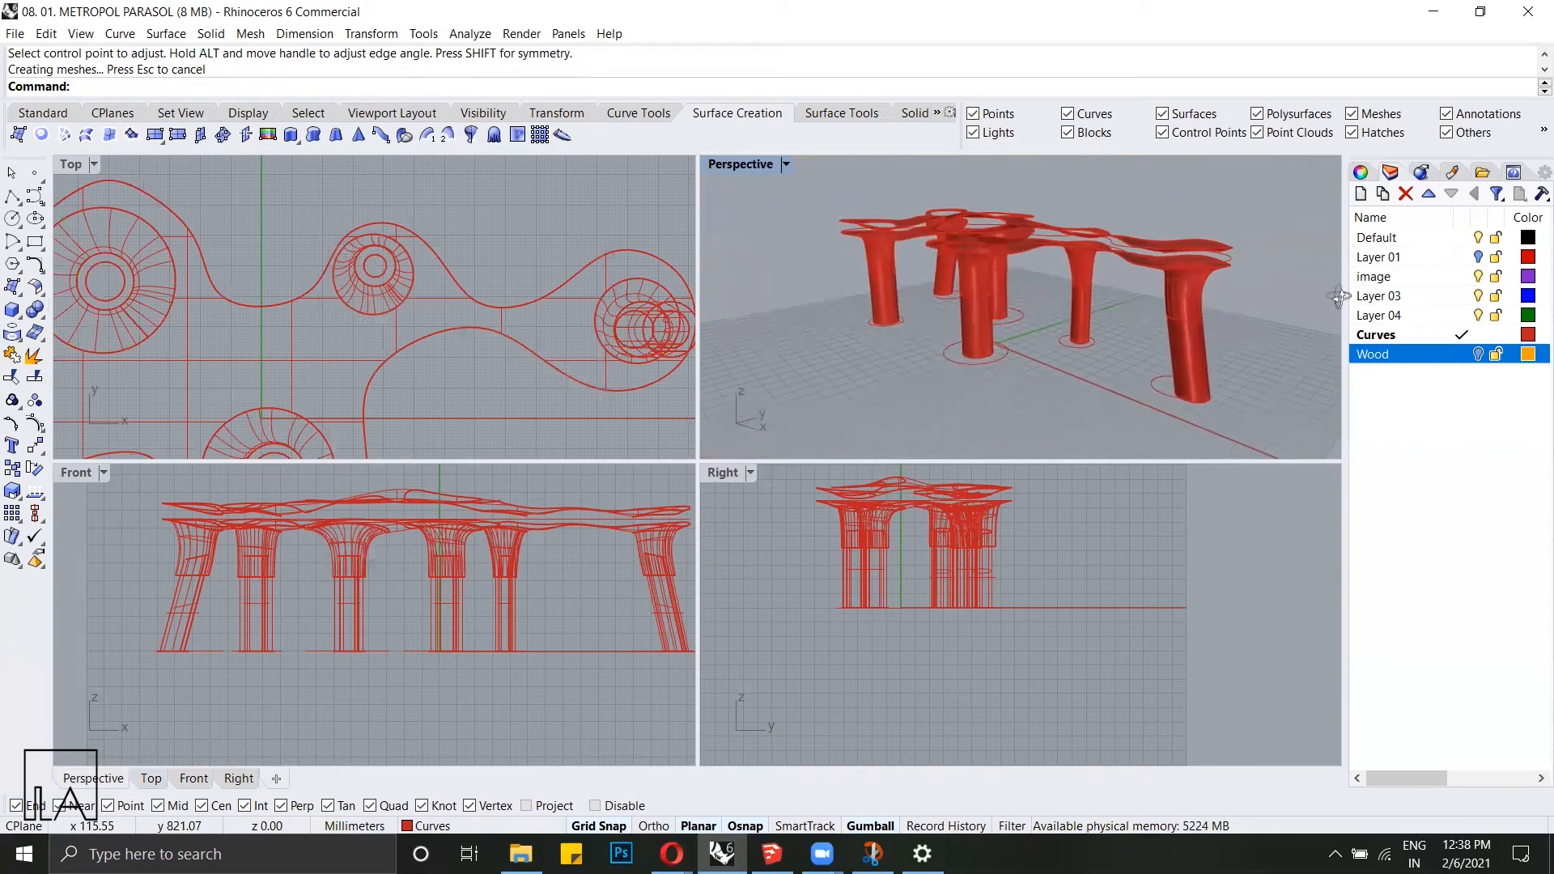
click(1384, 296)
scroll(1052, 365, up, 2)
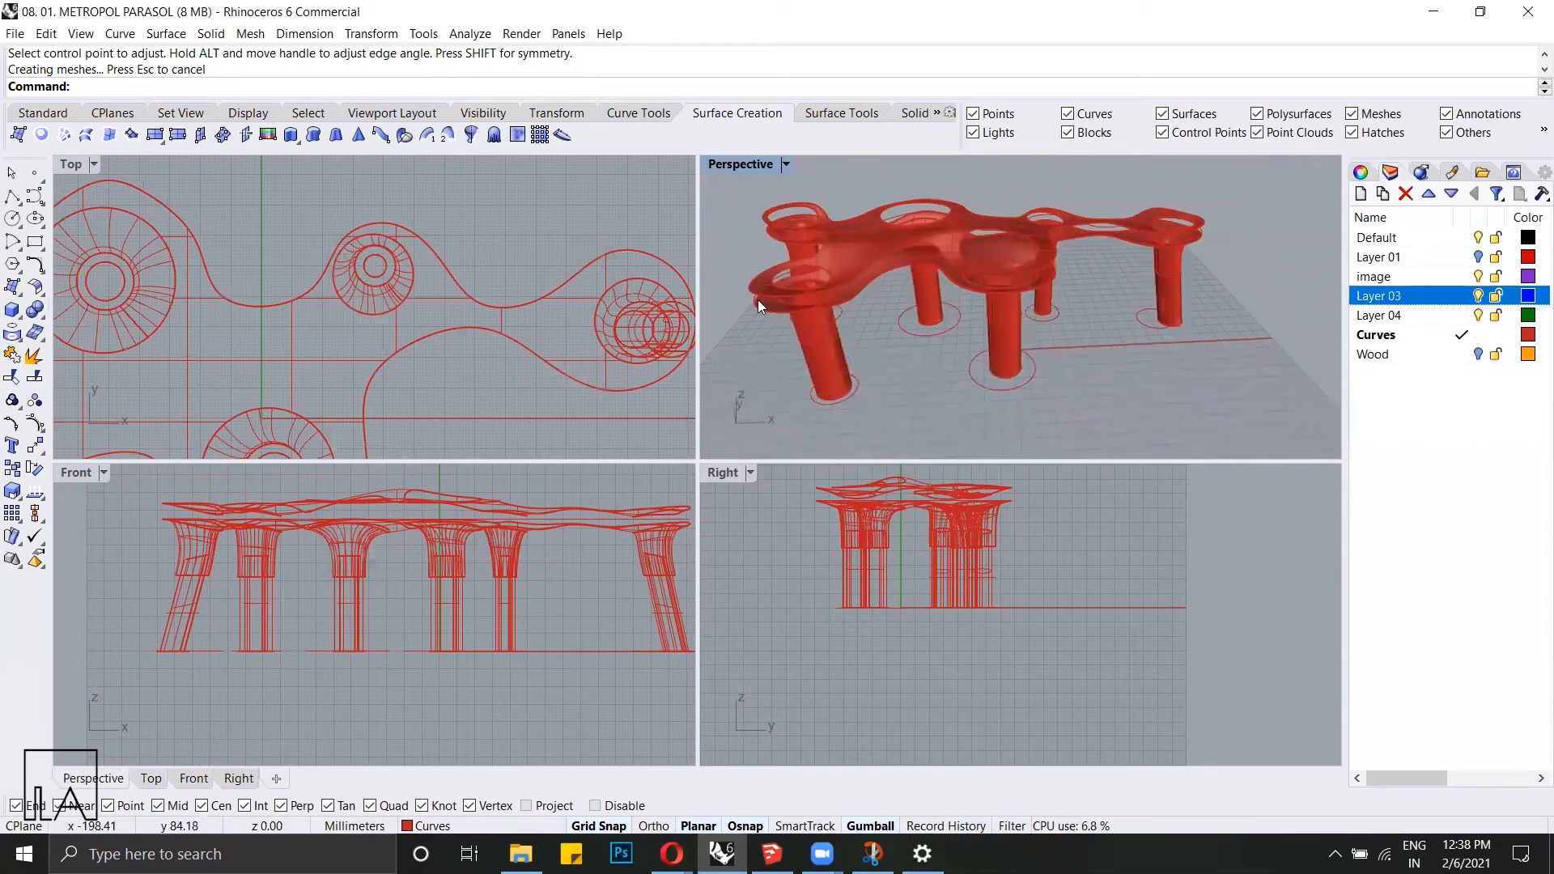
scroll(758, 300, up, 8)
scroll(833, 379, up, 2)
text(BlendSrf)
key(Return)
scroll(846, 380, up, 2)
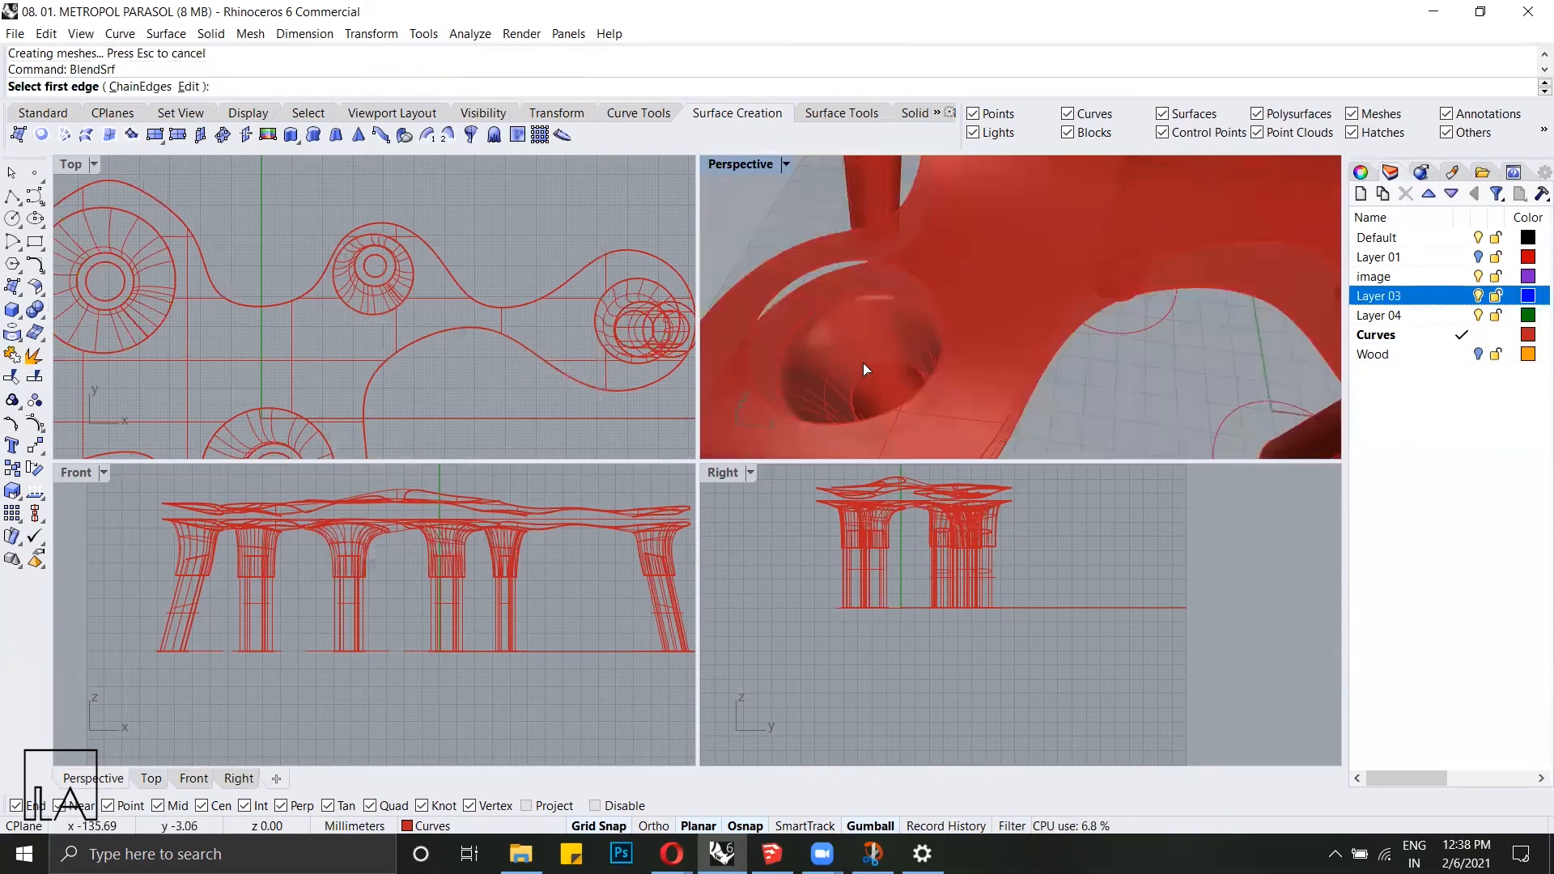
click(863, 377)
click(823, 265)
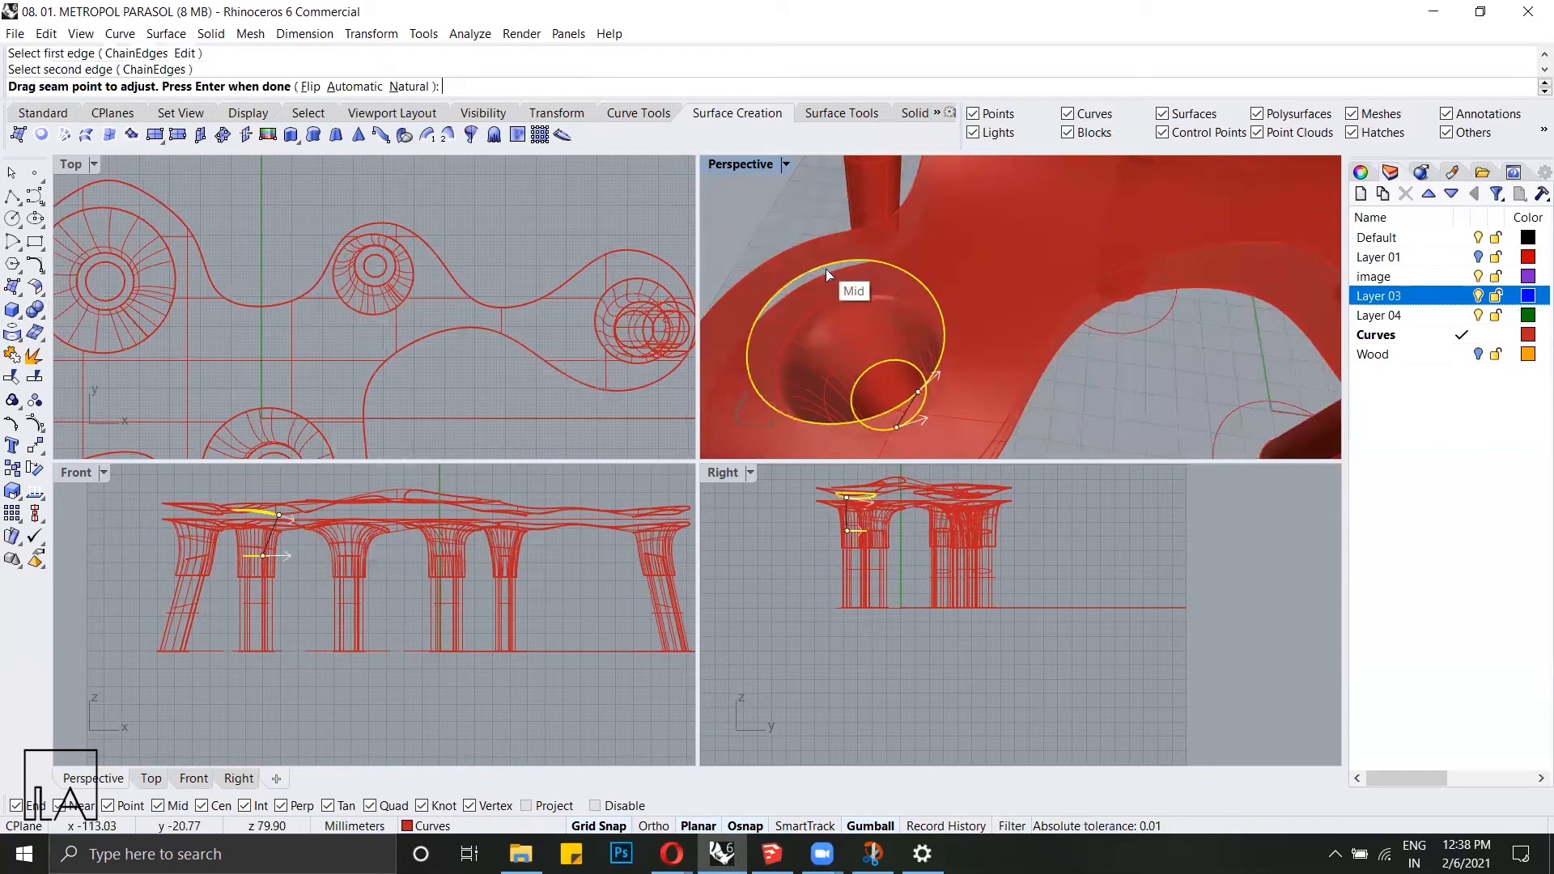
scroll(350, 290, down, 2)
scroll(243, 364, up, 2)
key(Return)
click(365, 536)
Step: Blend the inner surface of the negative-Y straight column near X 0 into the upper canopy's opening, with both bulge values at 1.0
scroll(366, 536, down, 6)
scroll(883, 300, down, 5)
scroll(1193, 284, up, 6)
right_click(1193, 283)
click(1112, 387)
click(1127, 181)
right_click(523, 354)
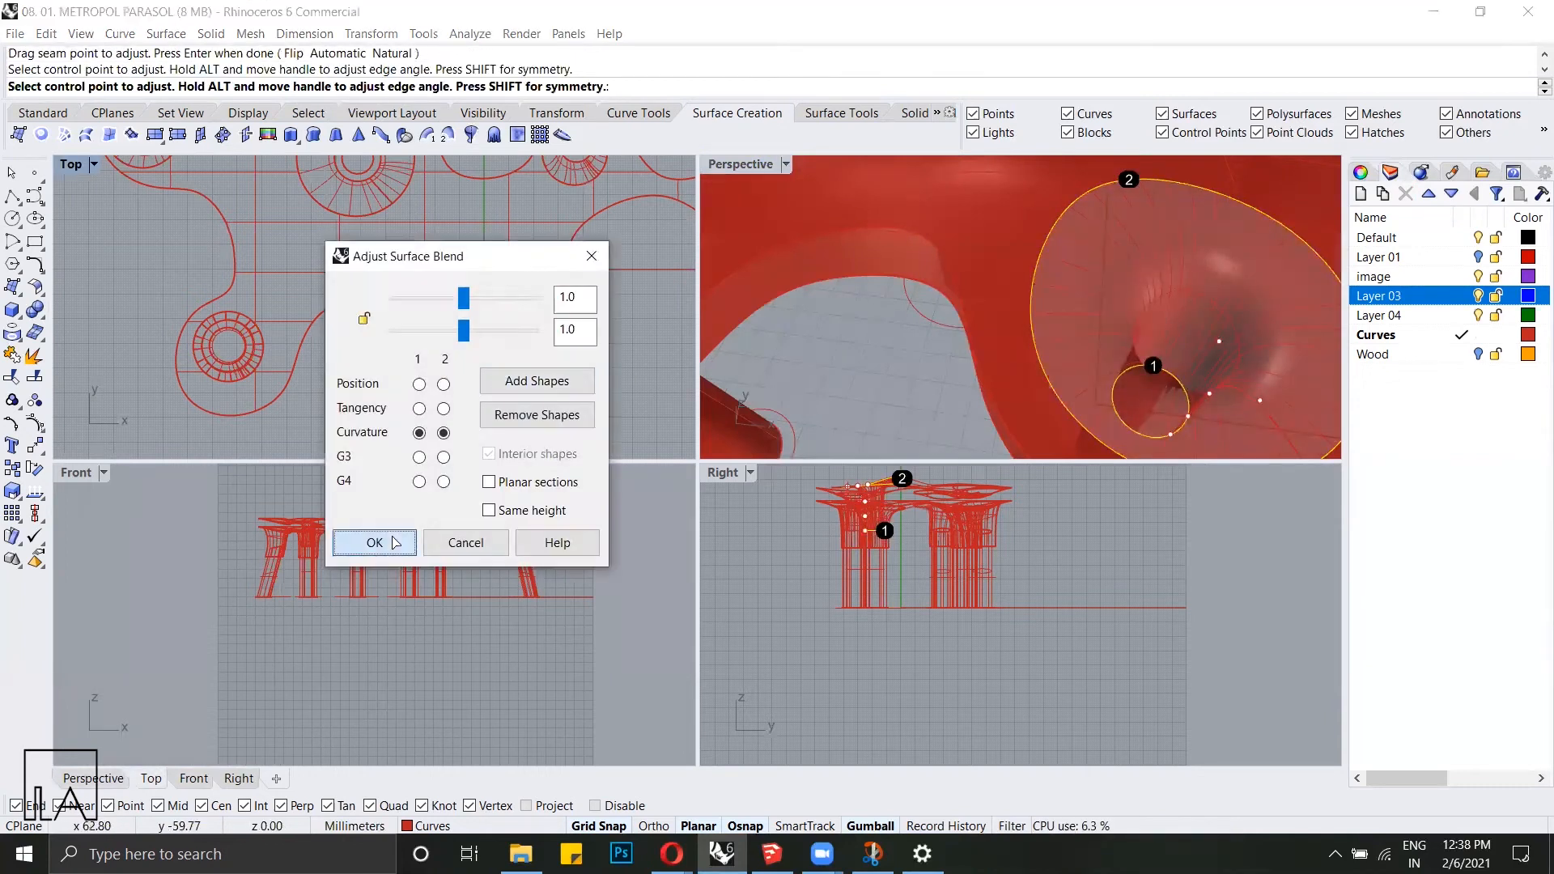
click(380, 541)
Step: Blend the negative-X slanted column's inner surface into the upper canopy's opening above it
scroll(1052, 324, down, 6)
right_drag(472, 298, 597, 457)
scroll(725, 398, up, 6)
right_drag(871, 330, 1059, 327)
scroll(1059, 327, up, 6)
right_click(1058, 327)
click(1059, 324)
click(1264, 216)
right_click(301, 323)
click(374, 543)
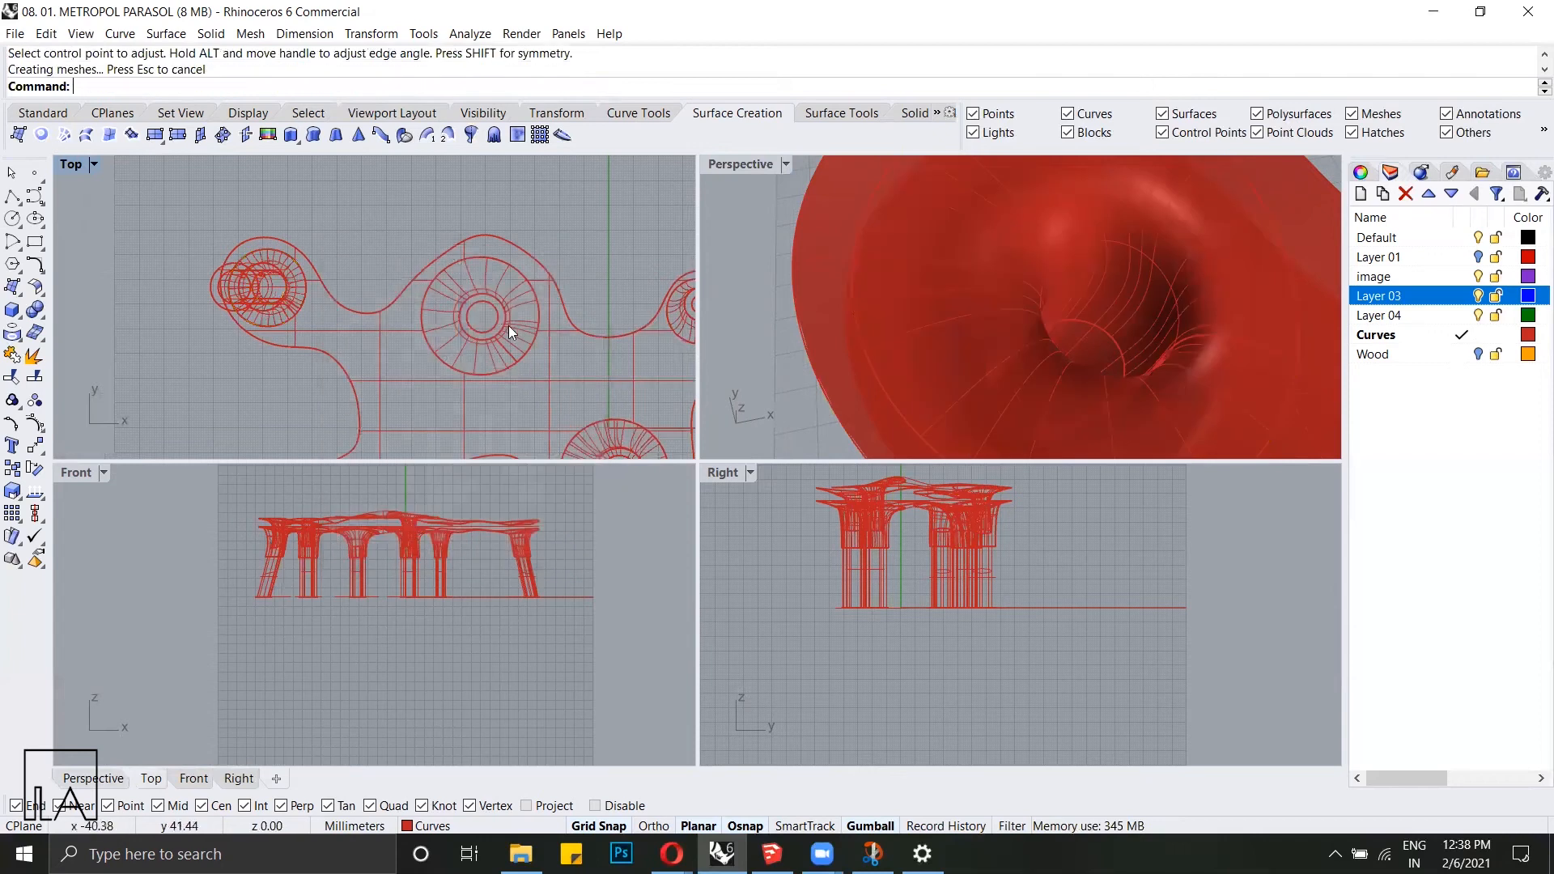
Step: Blend the negative-X, positive-Y straight column's inner surface into the upper canopy's opening edge, with both bulge values at 1.0
shift+right_drag(1214, 332, 705, 299)
shift+right_drag(1261, 227, 1108, 297)
right_click(1108, 296)
click(1086, 303)
scroll(1021, 354, down, 5)
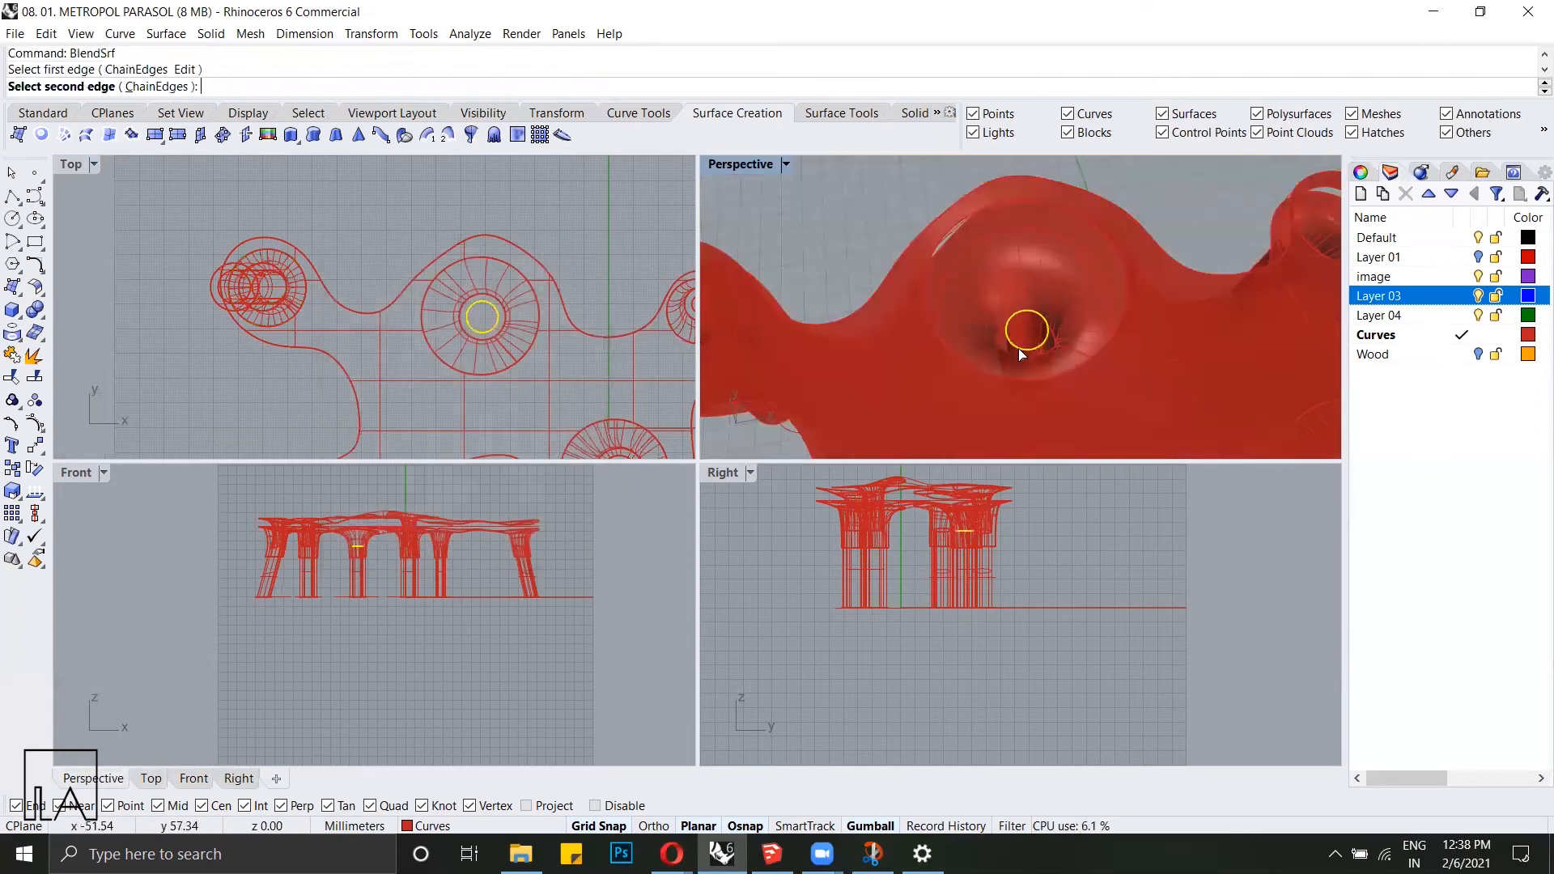
click(954, 228)
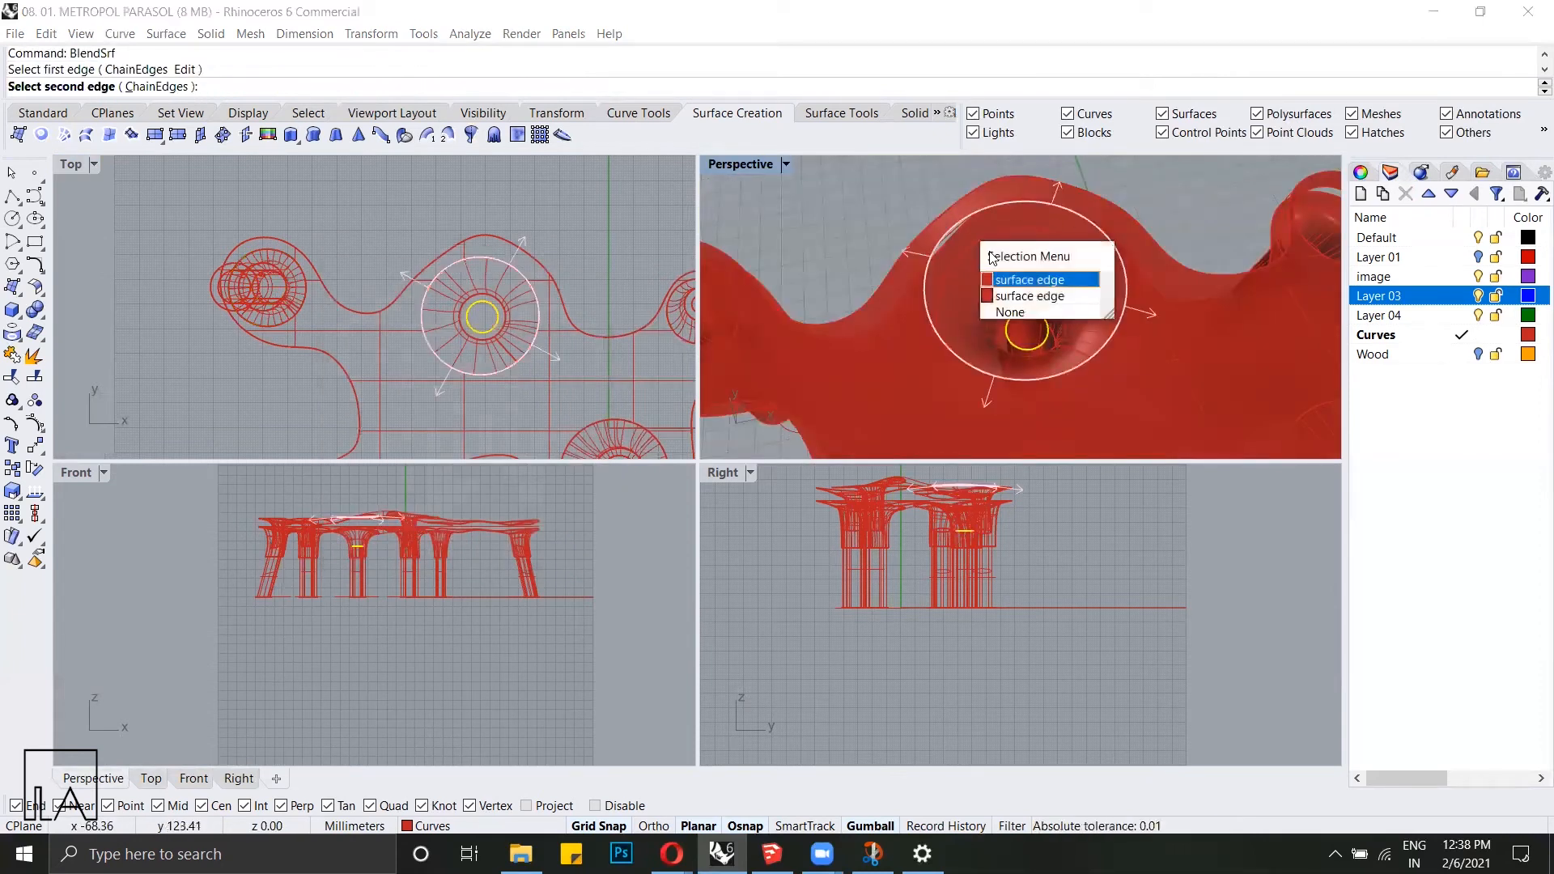
click(1022, 281)
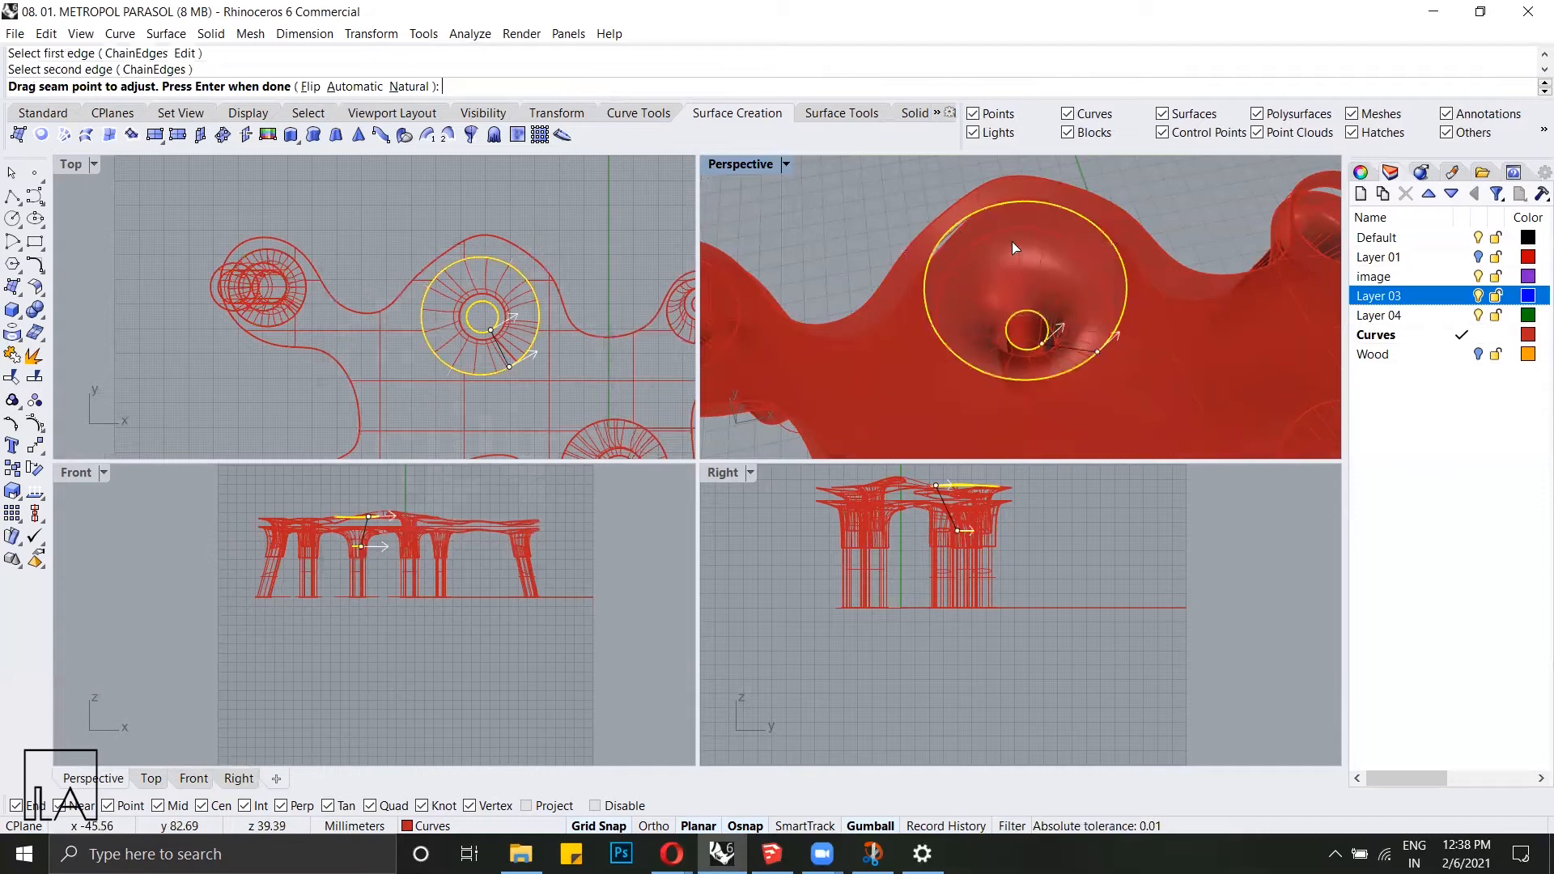
right_click(570, 373)
click(374, 542)
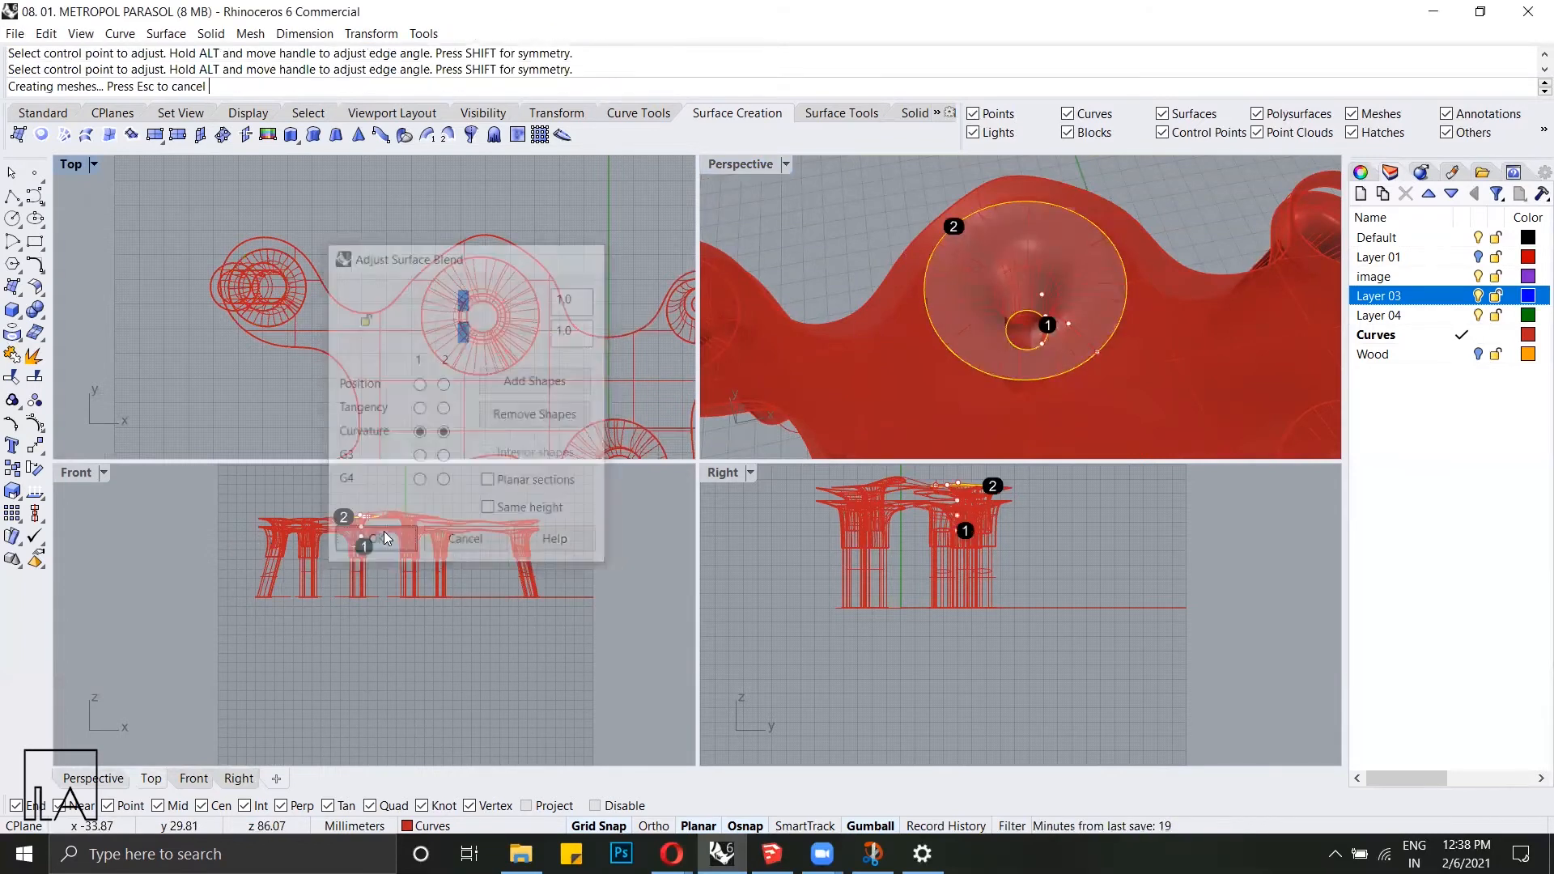
Step: Blend the inner surface of the thin positive-X, positive-Y straight column into the upper canopy's opening
right_drag(915, 319, 1040, 305)
right_click(1063, 298)
click(1167, 236)
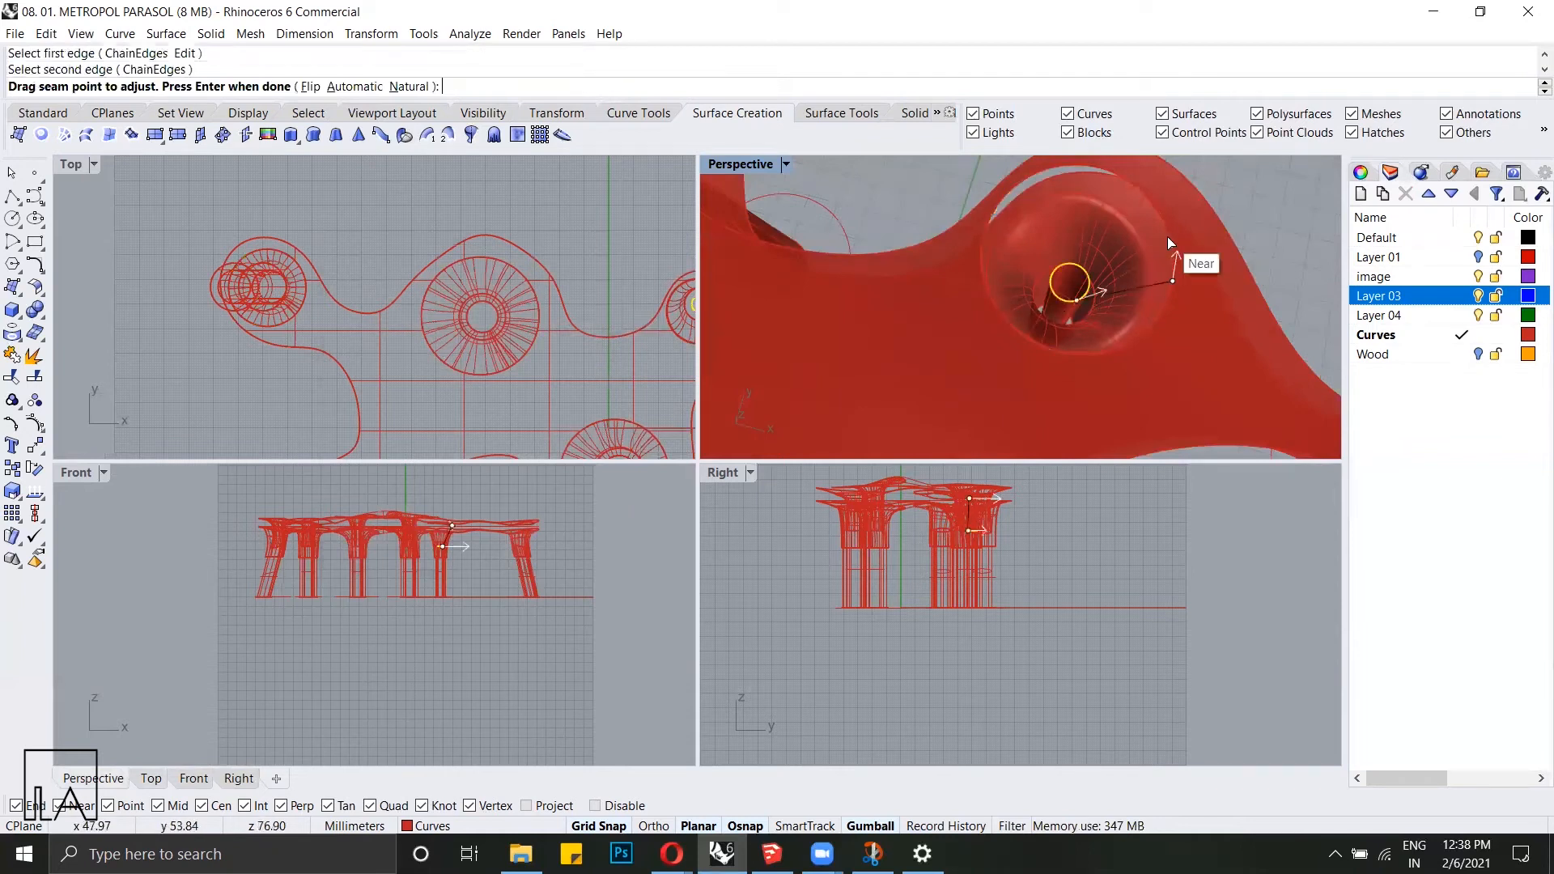
right_drag(625, 349, 428, 354)
scroll(530, 322, up, 5)
click(528, 444)
right_click(528, 444)
click(375, 542)
Step: Blend the positive-X slanted column's inner surface into the upper canopy's opening above it
scroll(966, 289, down, 4)
scroll(1215, 316, up, 6)
right_click(1216, 315)
click(1216, 316)
click(1097, 421)
right_click(1098, 421)
right_click(1080, 267)
scroll(1079, 267, down, 6)
right_drag(1079, 267, 1135, 138)
right_drag(1076, 348, 1186, 311)
right_drag(1100, 317, 956, 261)
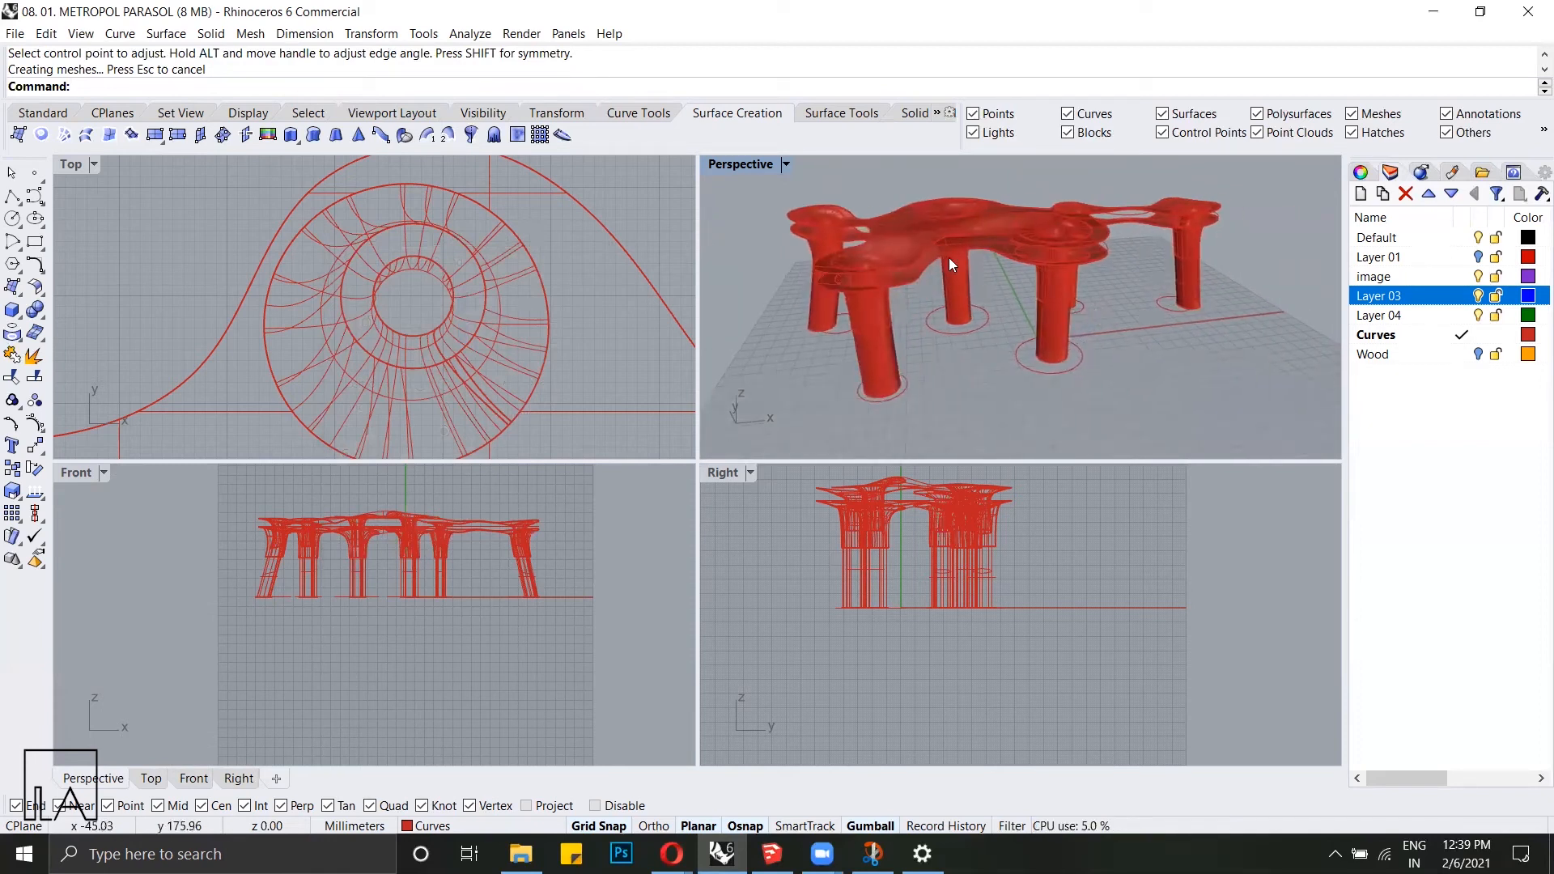
Step: Blend the lower canopy's outer edge to the upper canopy's outer edge, with Curvature continuity at the lower edge and G3 at the upper
click(922, 238)
click(900, 251)
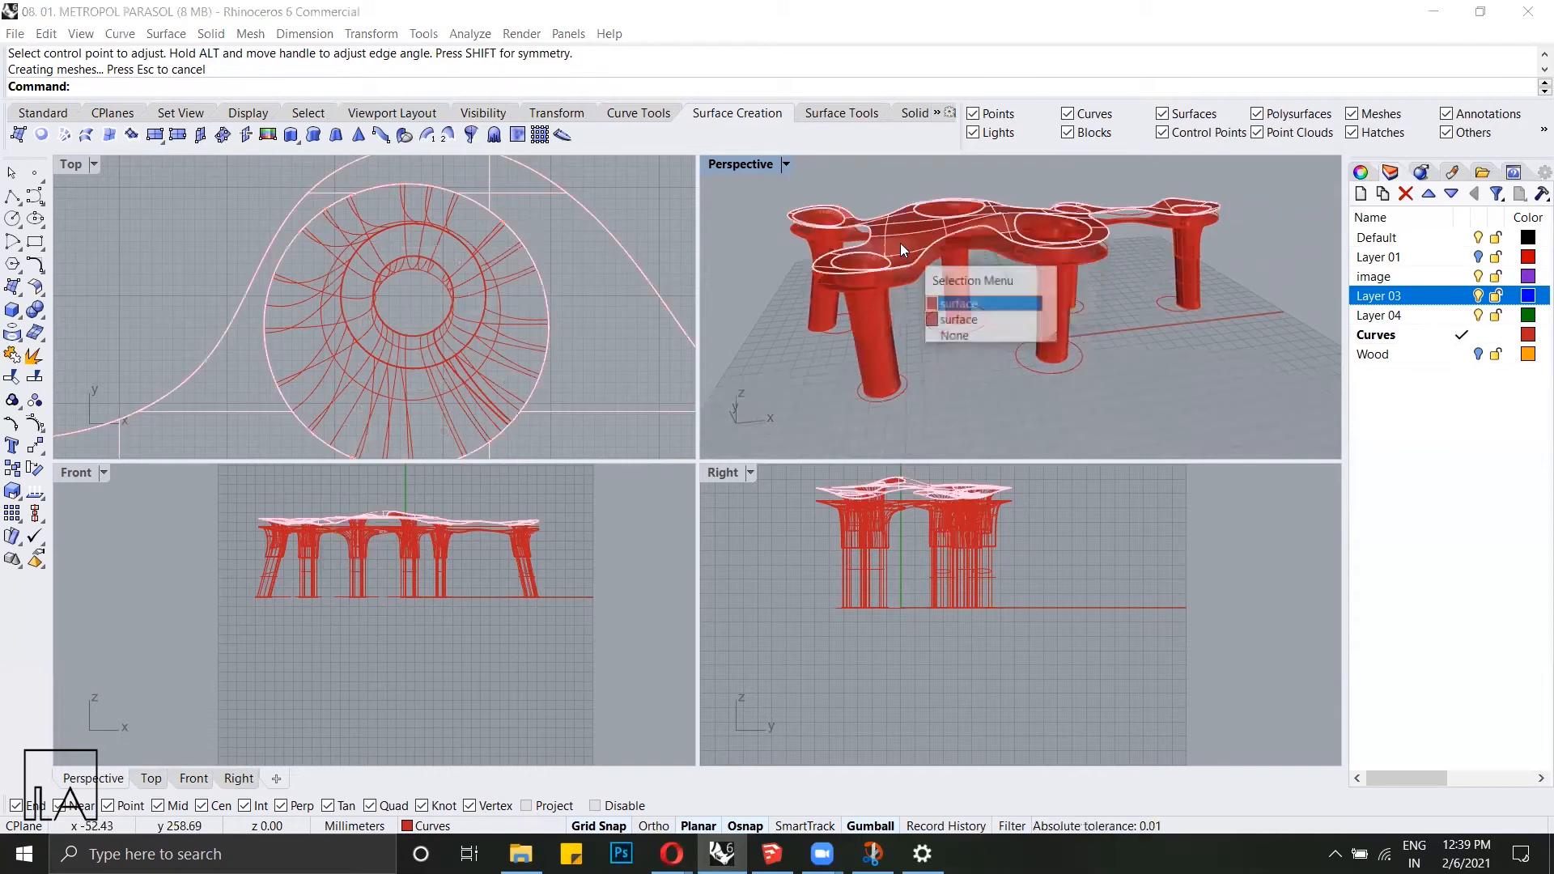
click(961, 321)
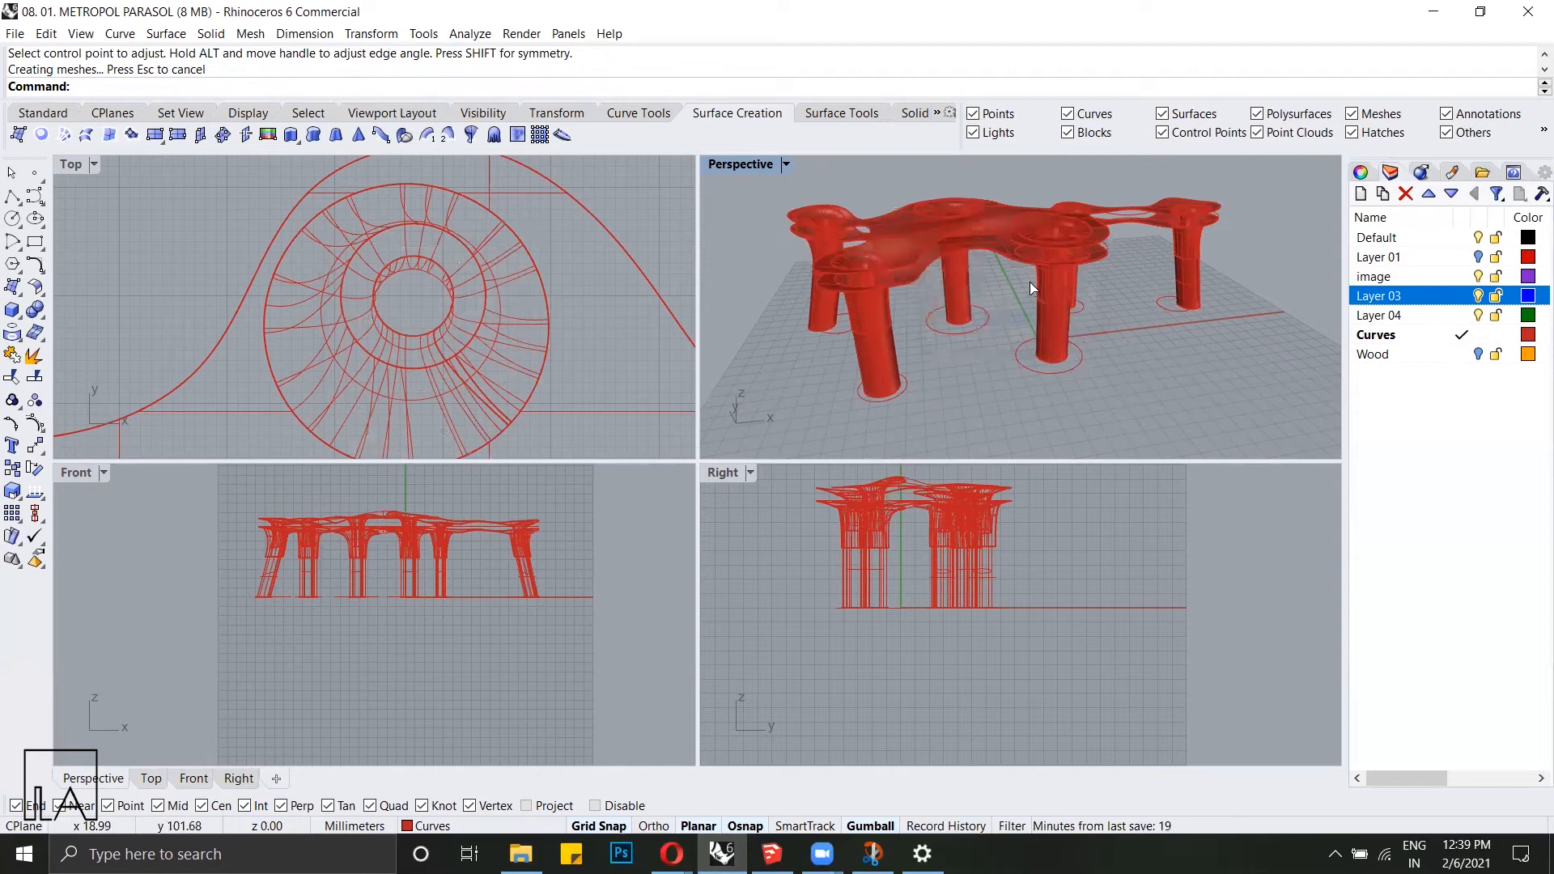
right_click(1029, 282)
click(930, 260)
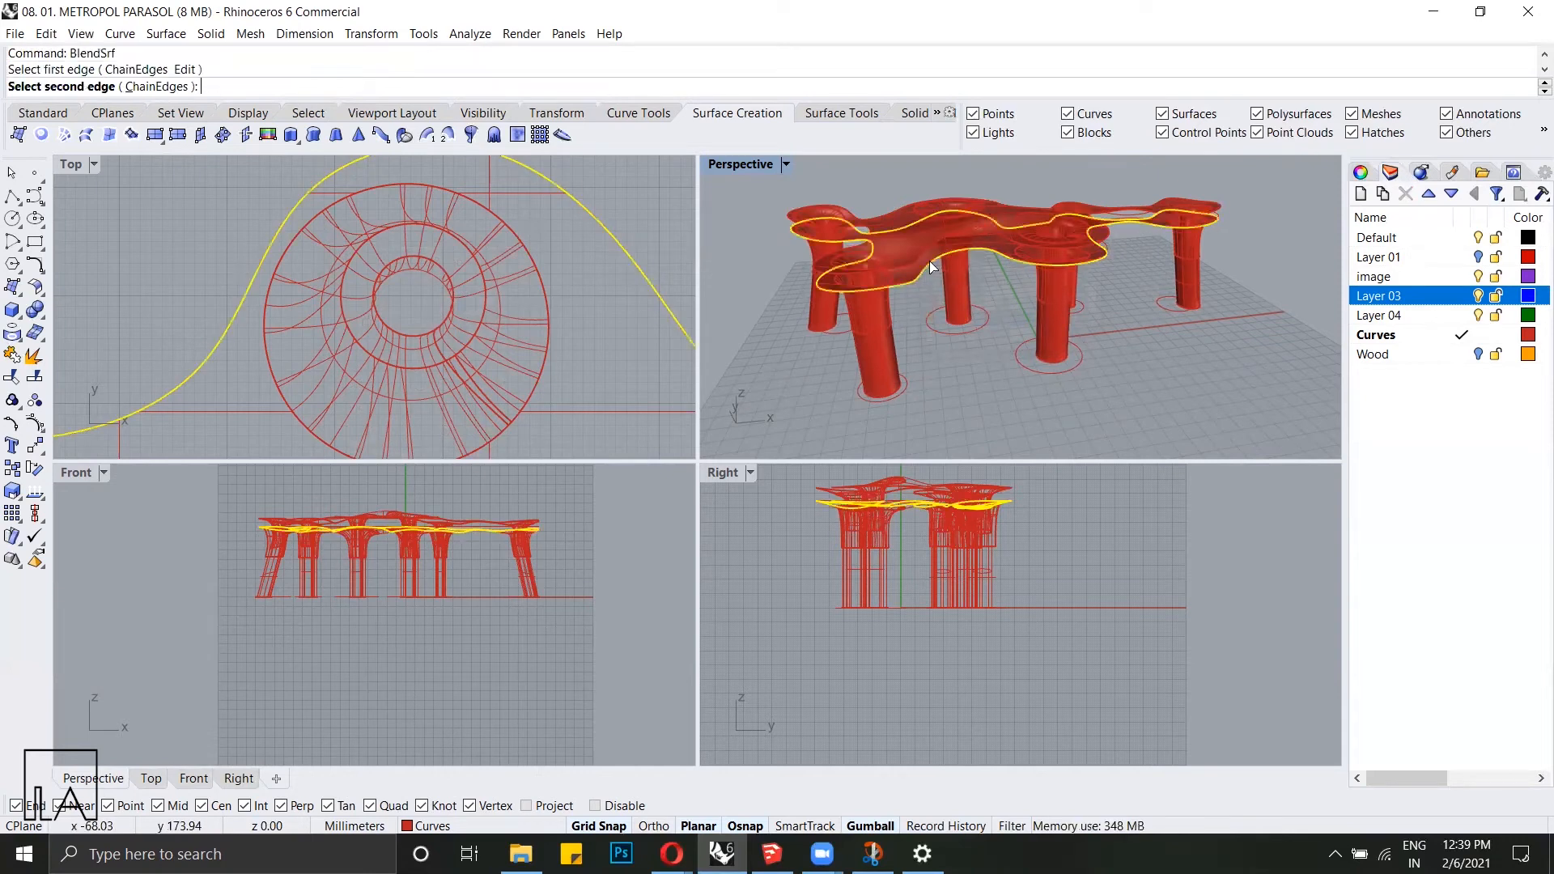
click(933, 251)
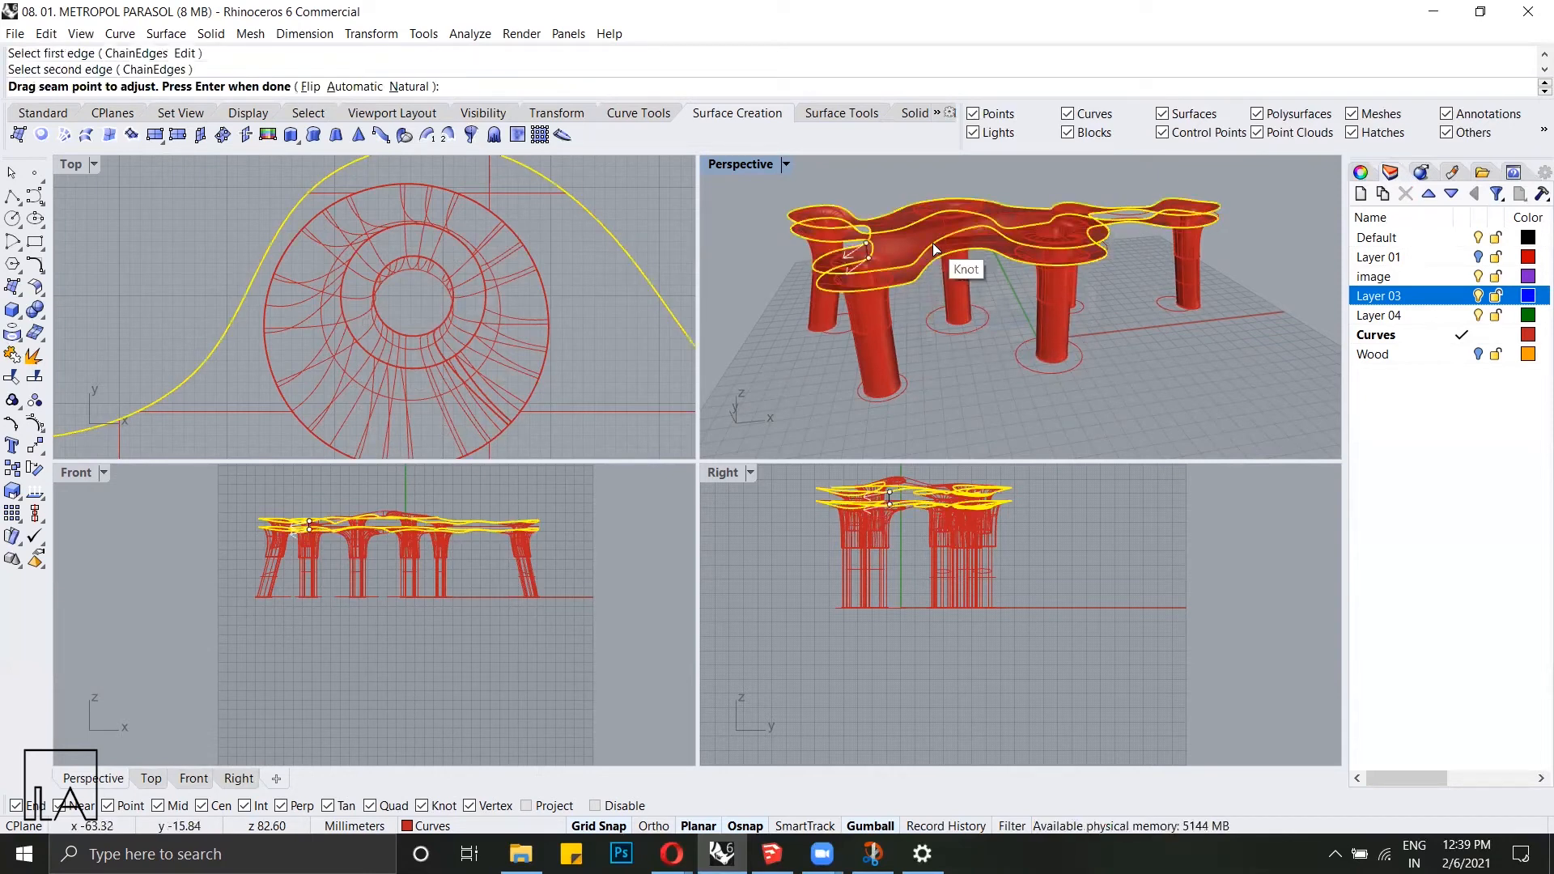
key(Return)
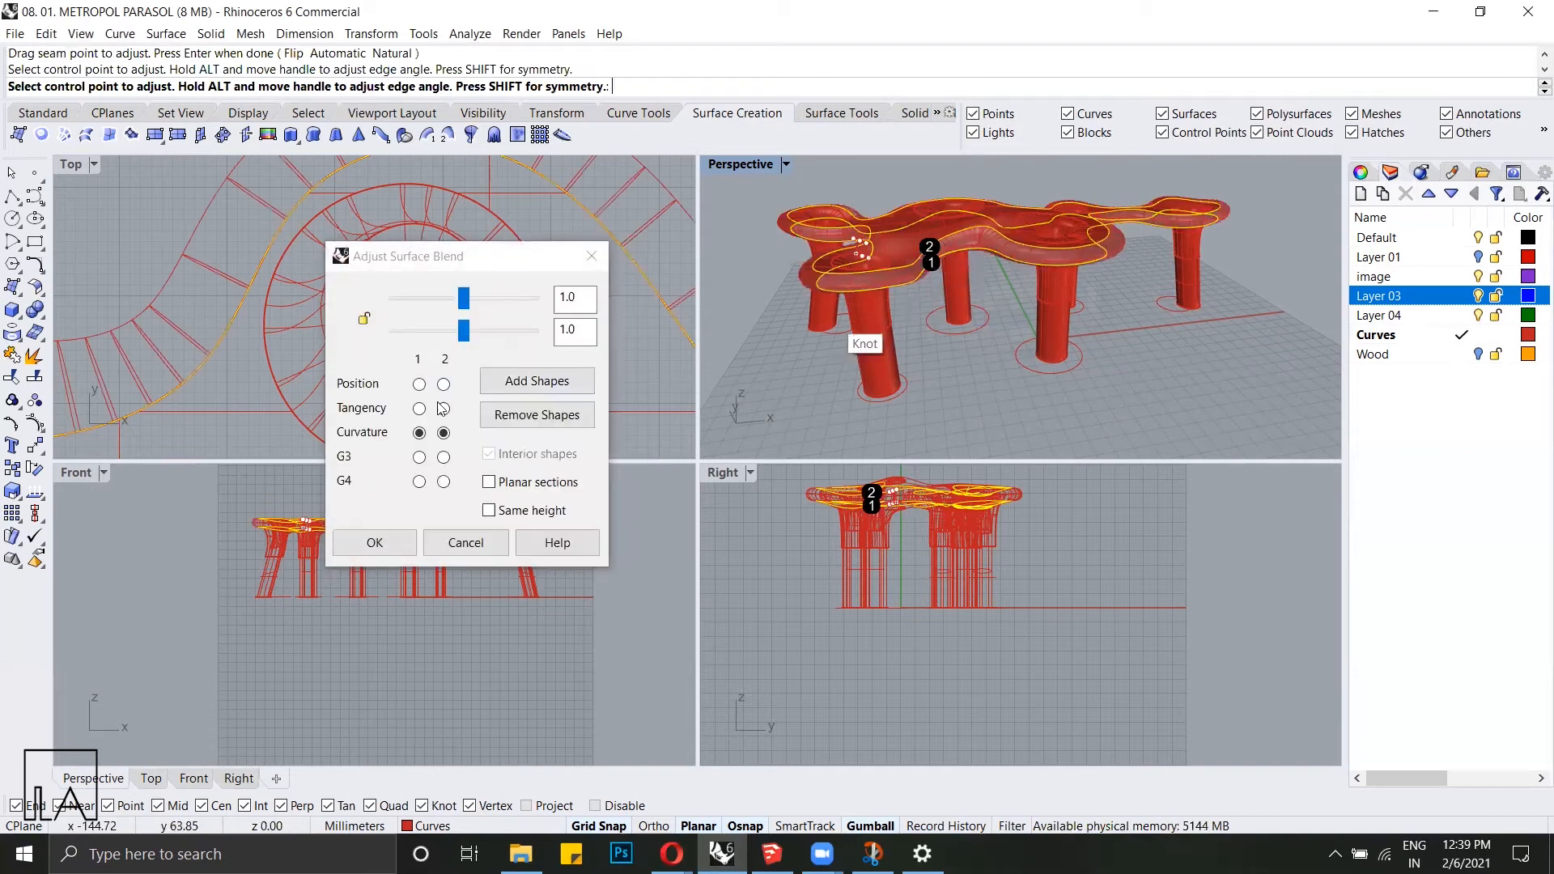
click(443, 411)
click(446, 435)
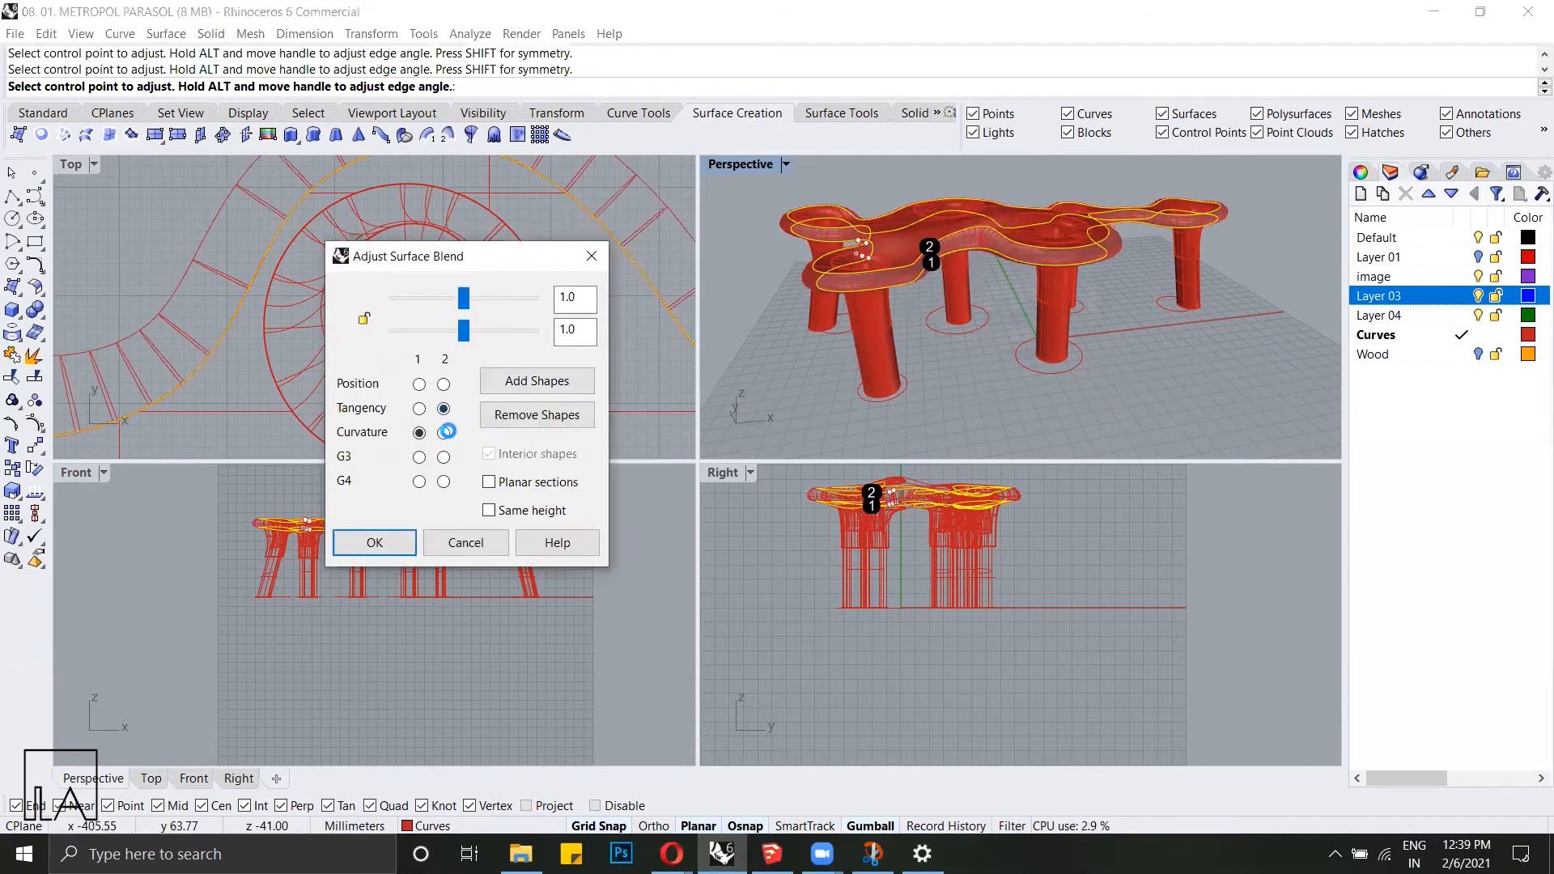
click(443, 458)
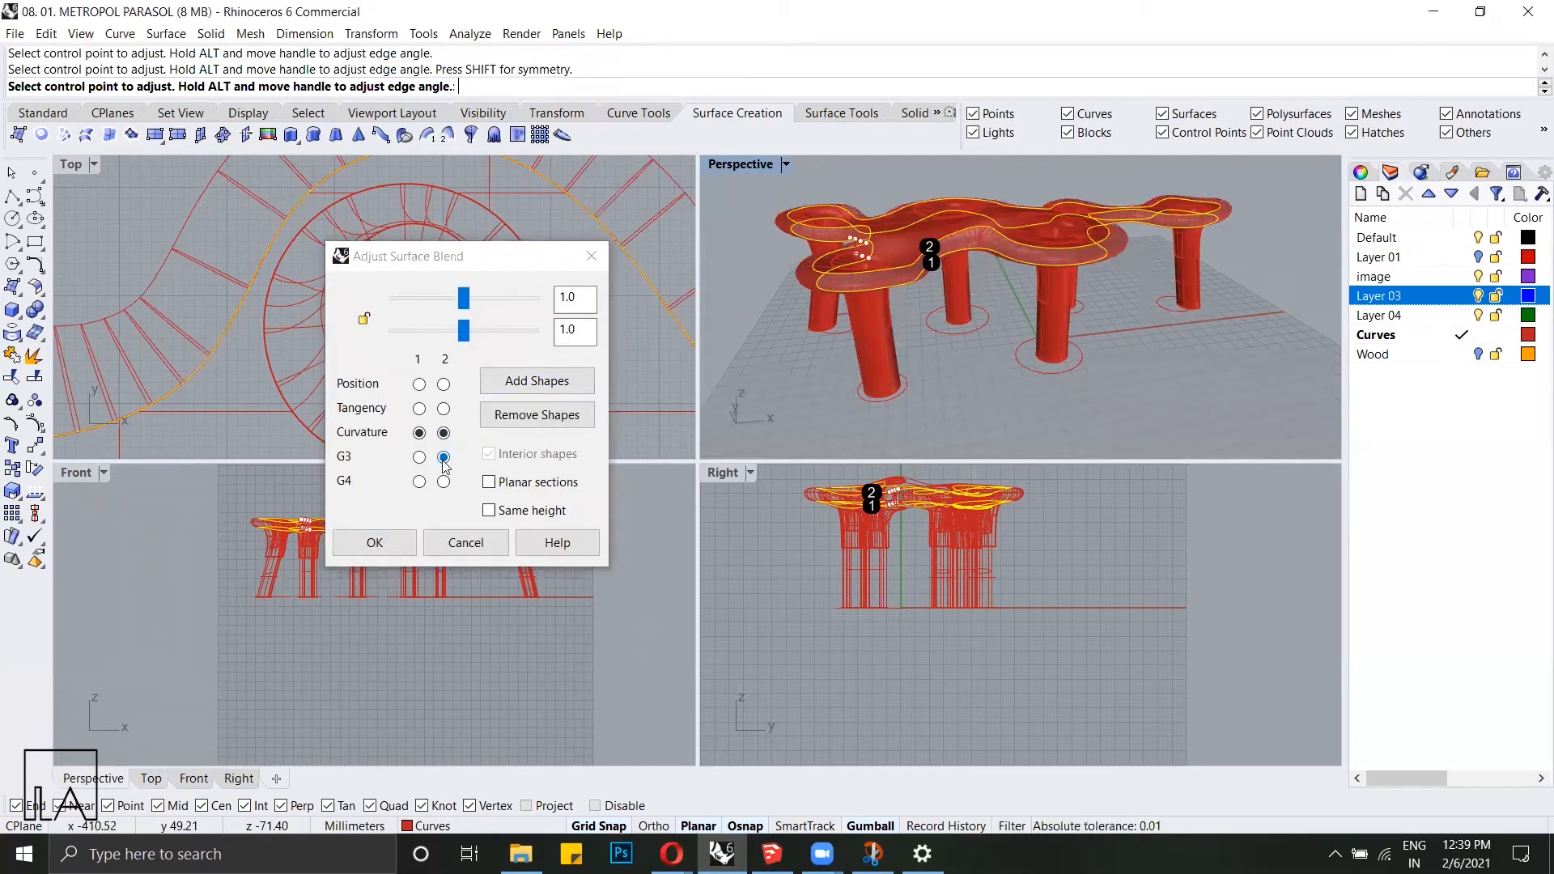
click(375, 542)
Step: Exclude curves from the selection filter and join all the canopy and column surfaces into one polysurface
right_drag(826, 401, 1047, 228)
scroll(1041, 248, down, 5)
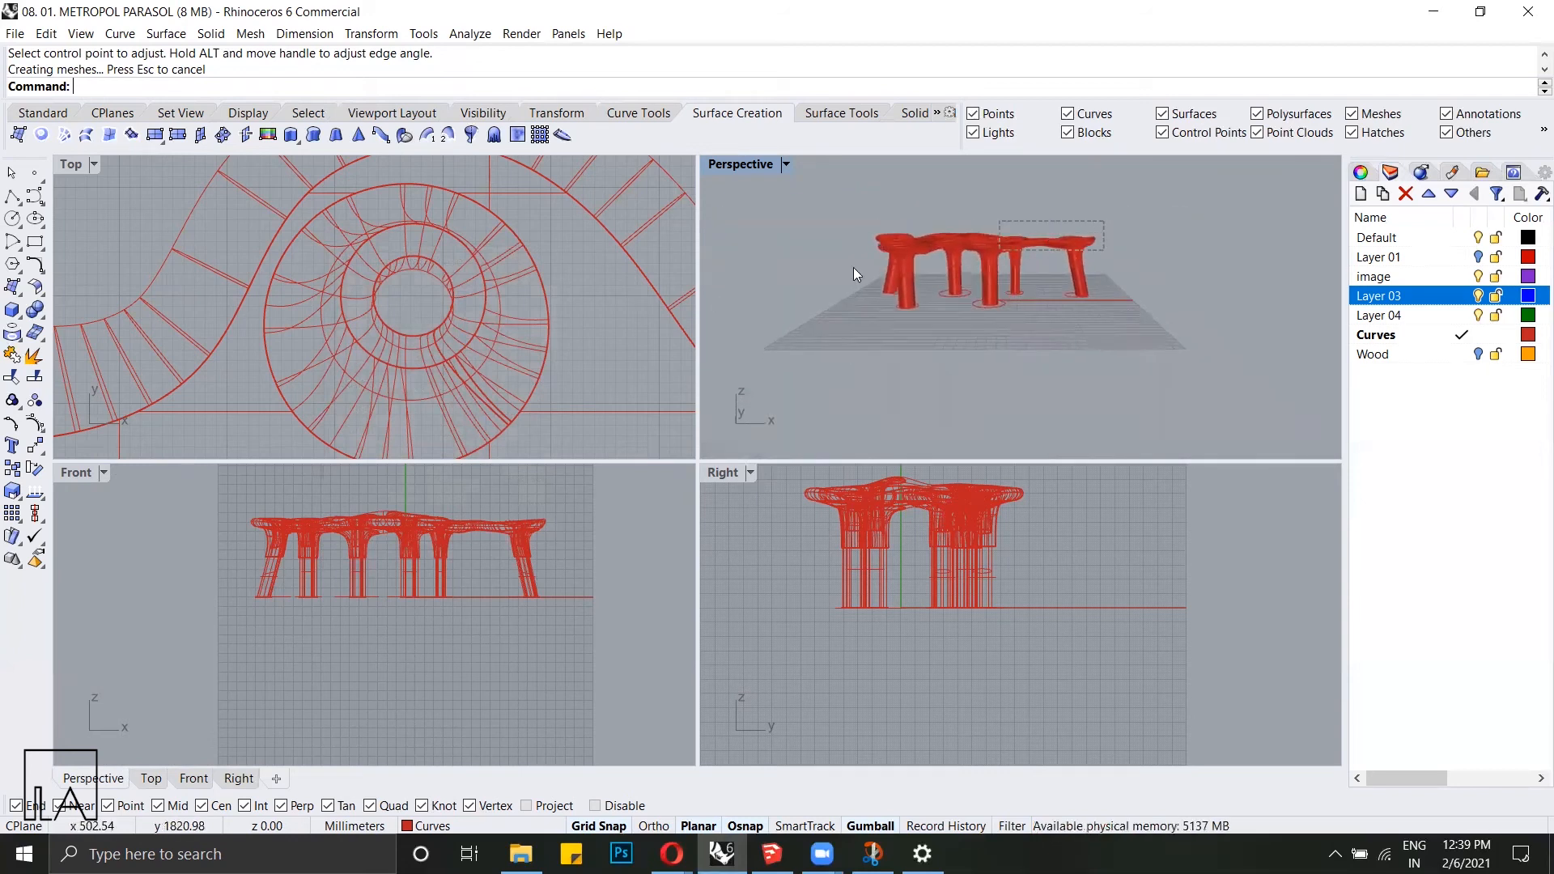
drag(808, 267, 823, 280)
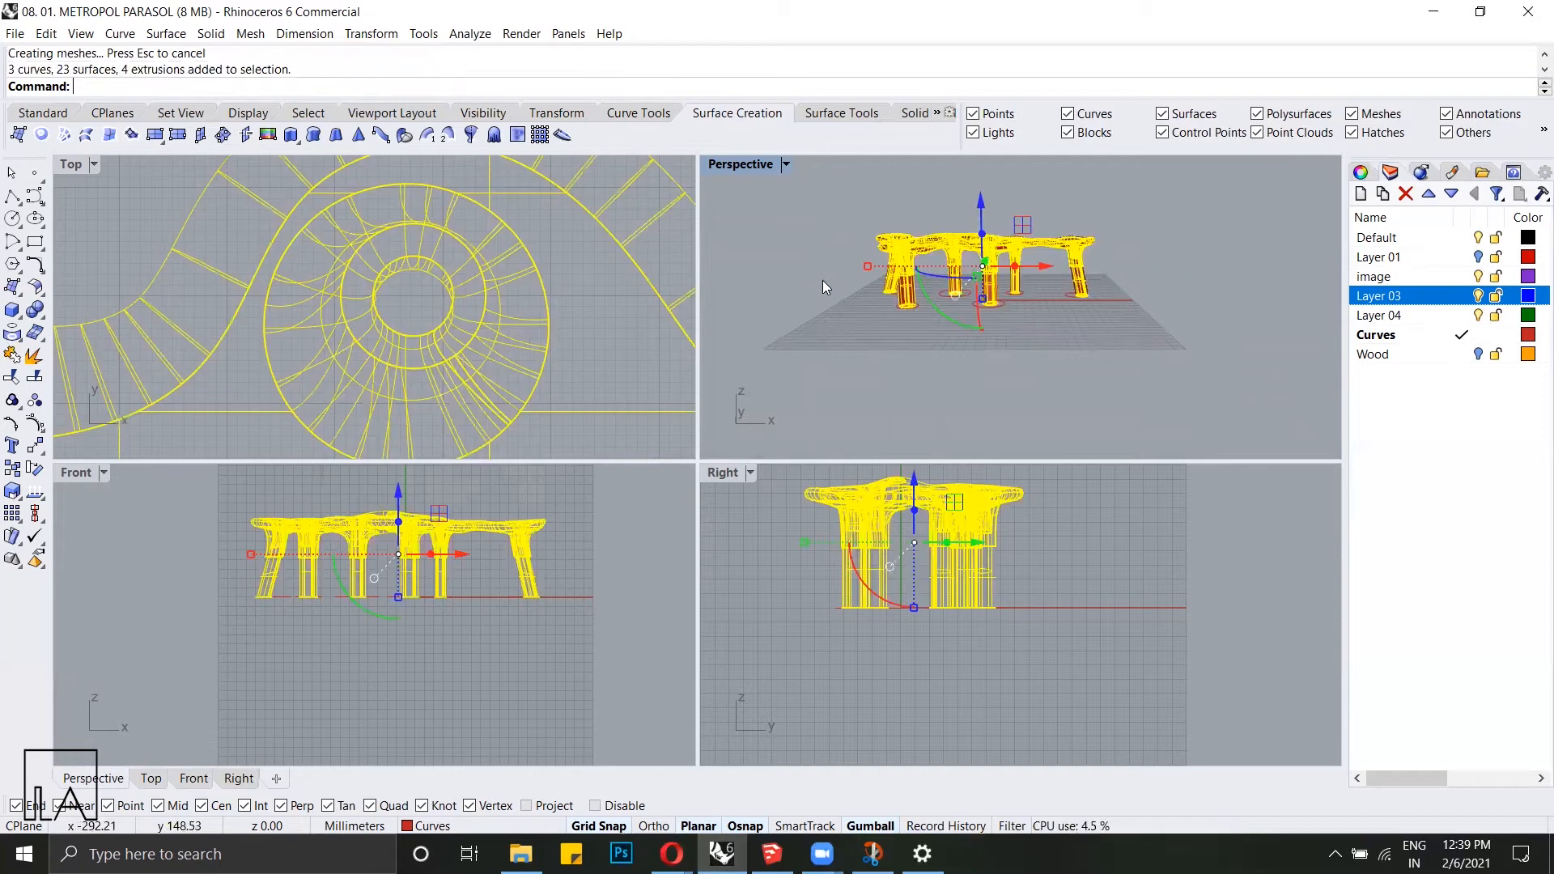
right_drag(916, 288, 921, 267)
key(Escape)
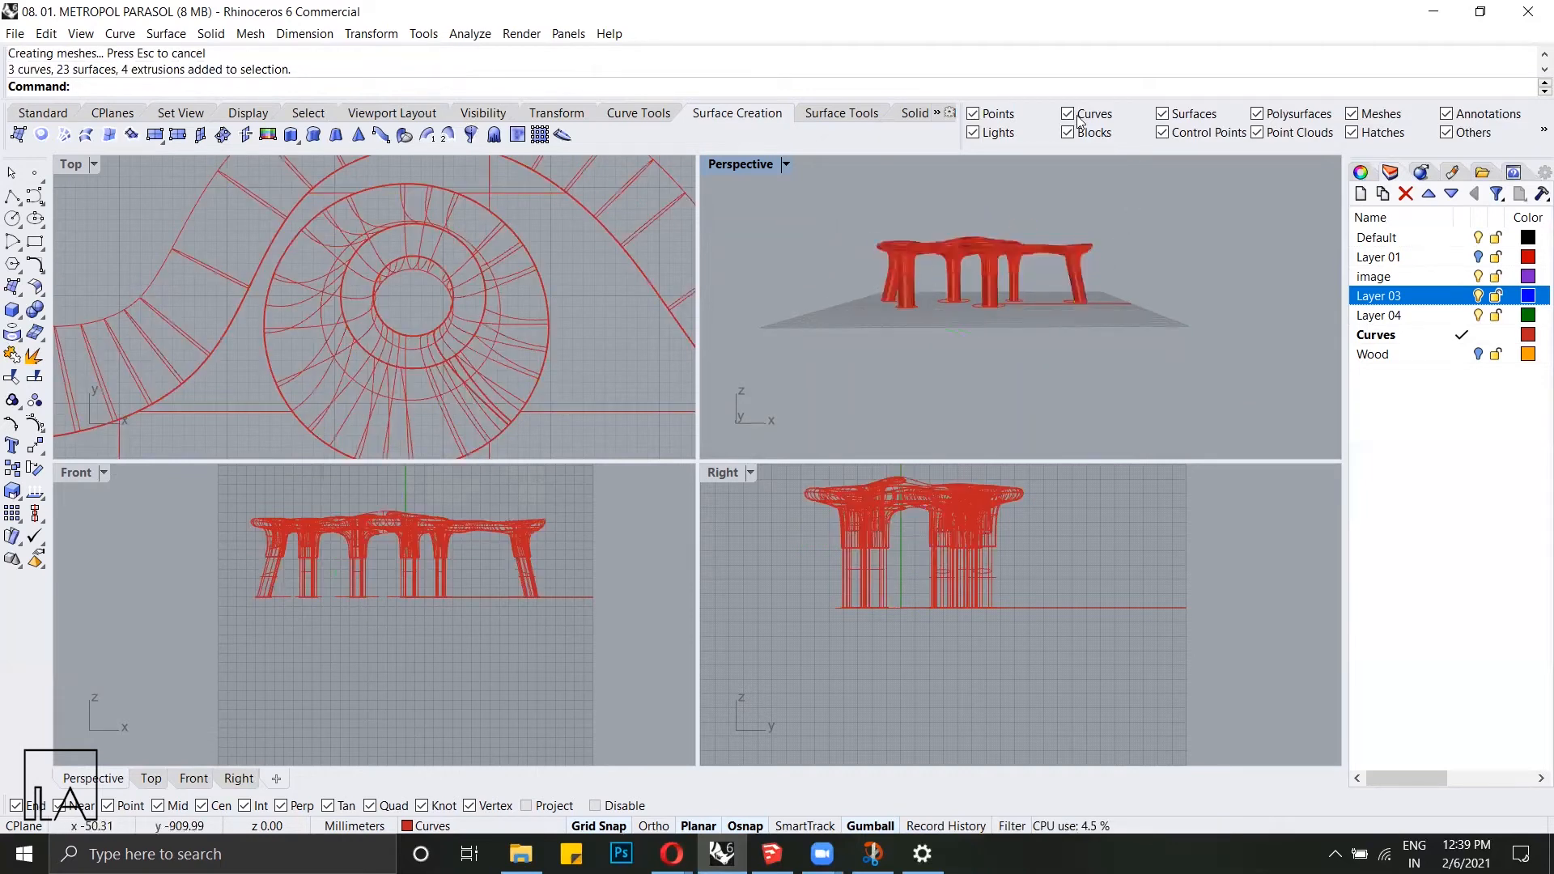
drag(837, 210, 1144, 330)
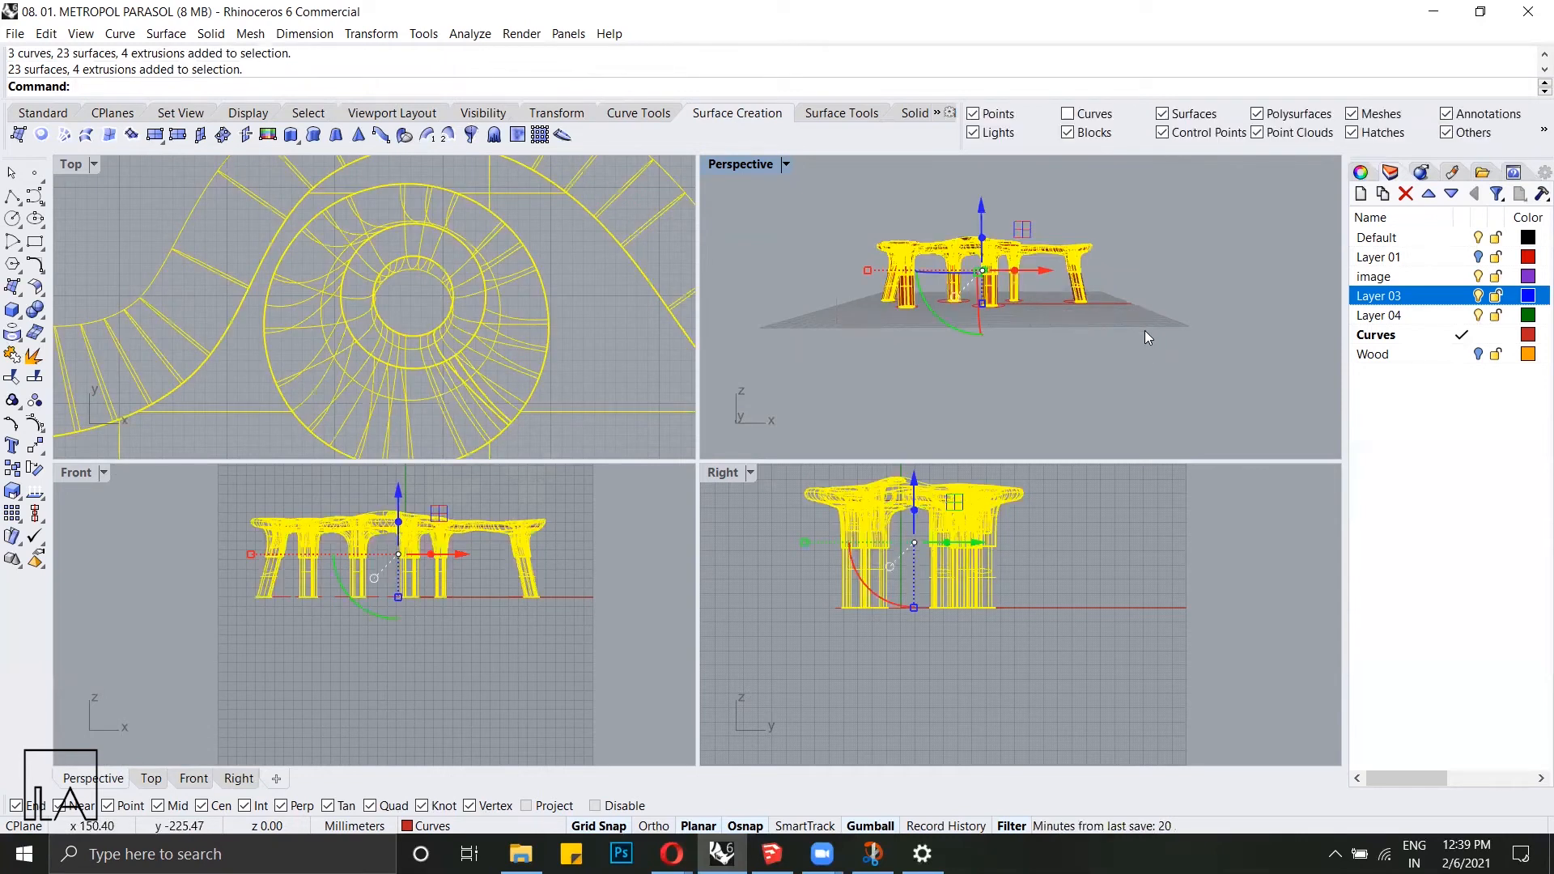
key(Return)
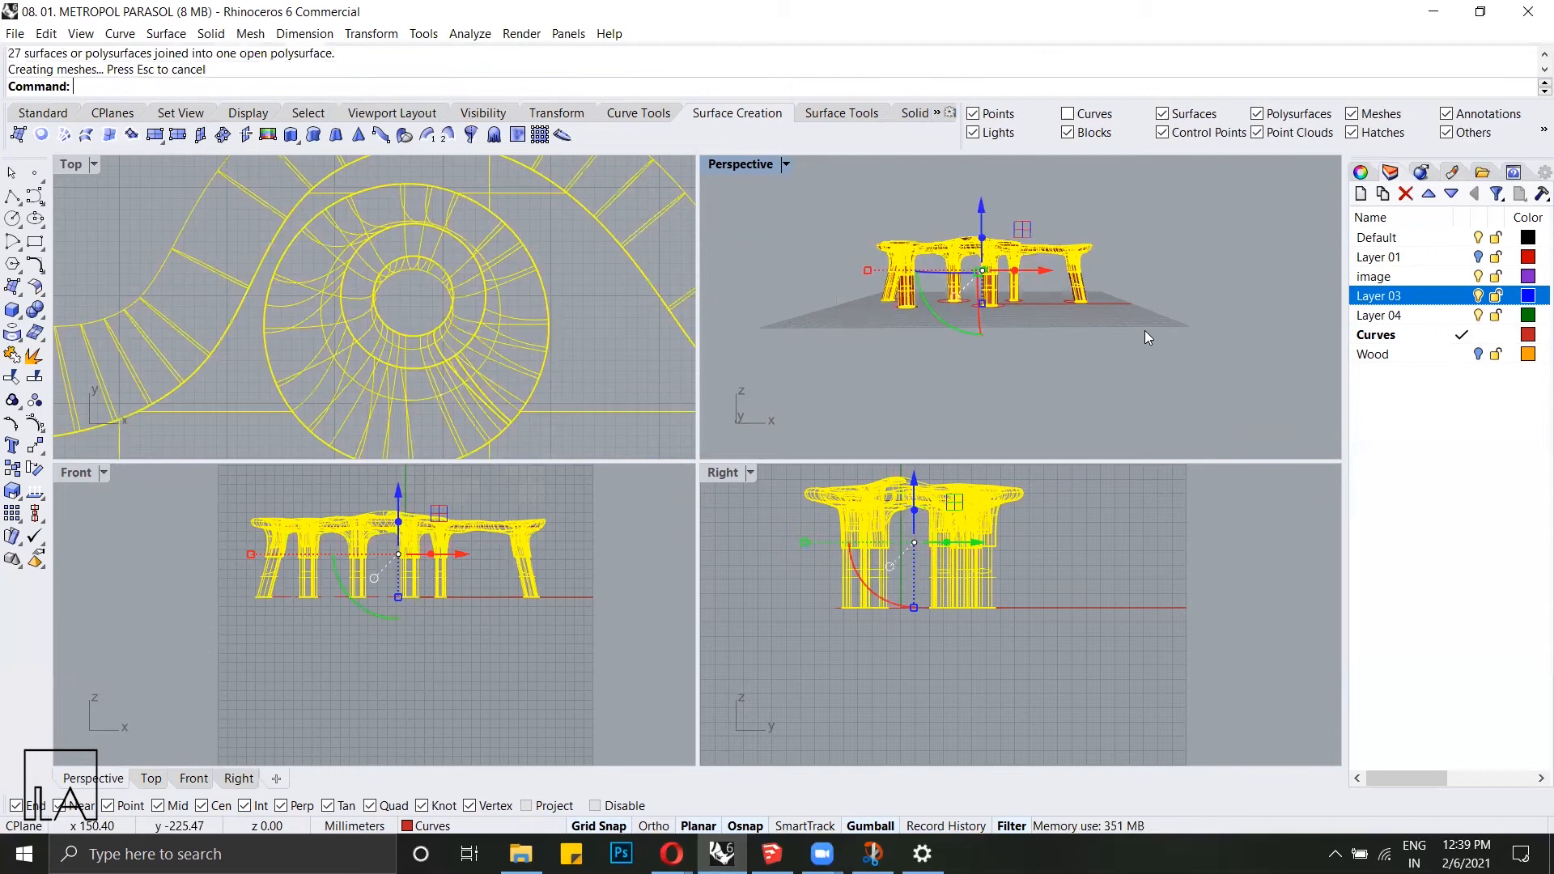
click(1101, 361)
Step: Cap the open column bases of the joined parasol polysurface with the Cap command
right_drag(1090, 246, 1018, 320)
scroll(1003, 337, up, 3)
click(1030, 241)
key(Escape)
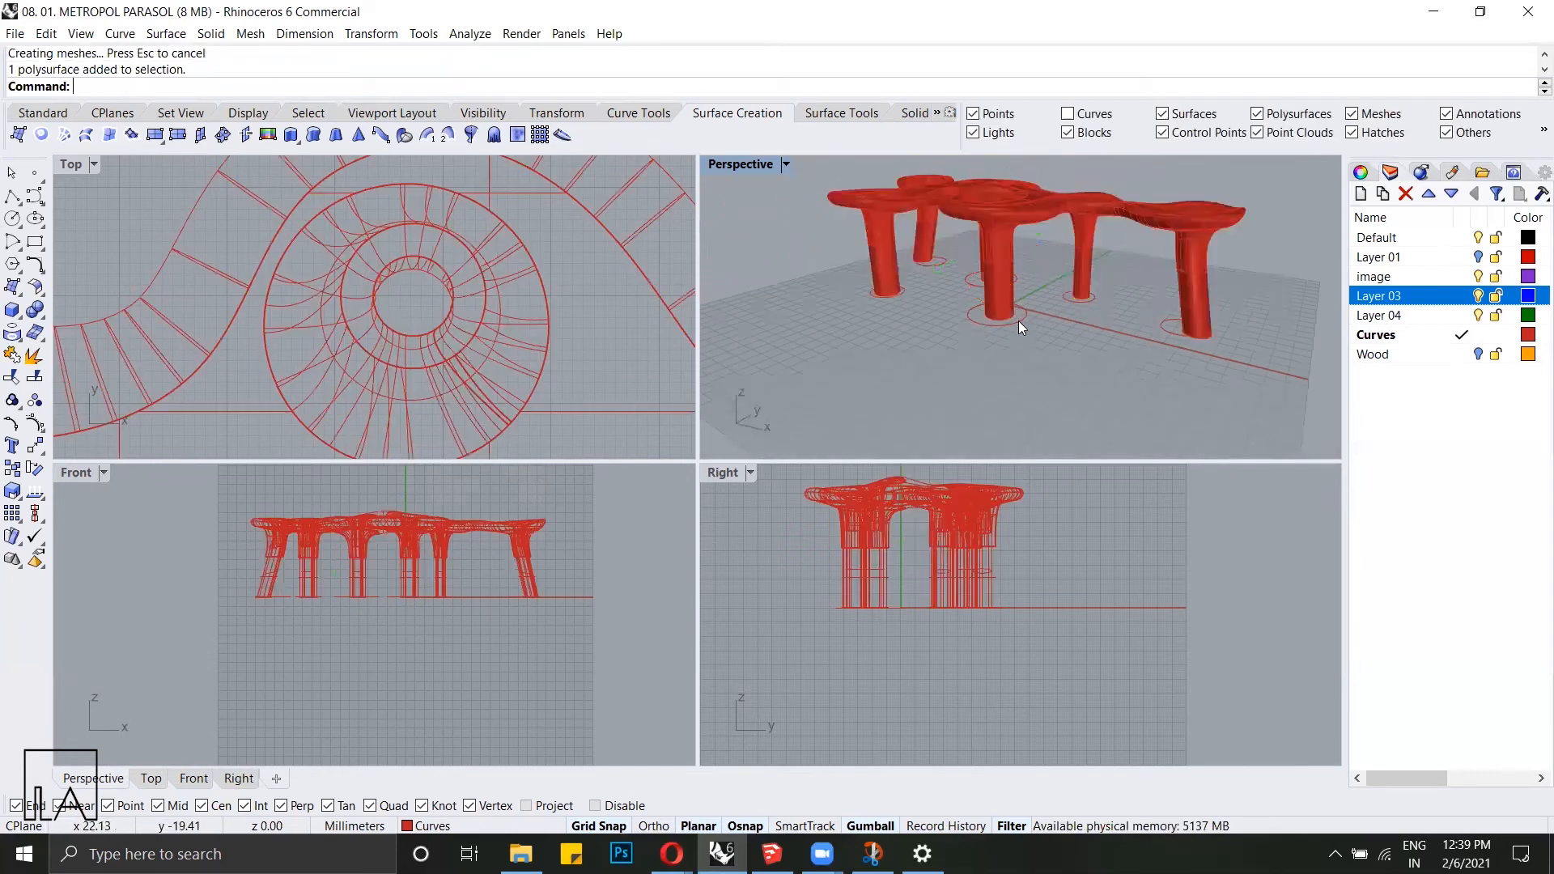
click(979, 241)
right_drag(975, 244, 972, 114)
scroll(971, 589, up, 6)
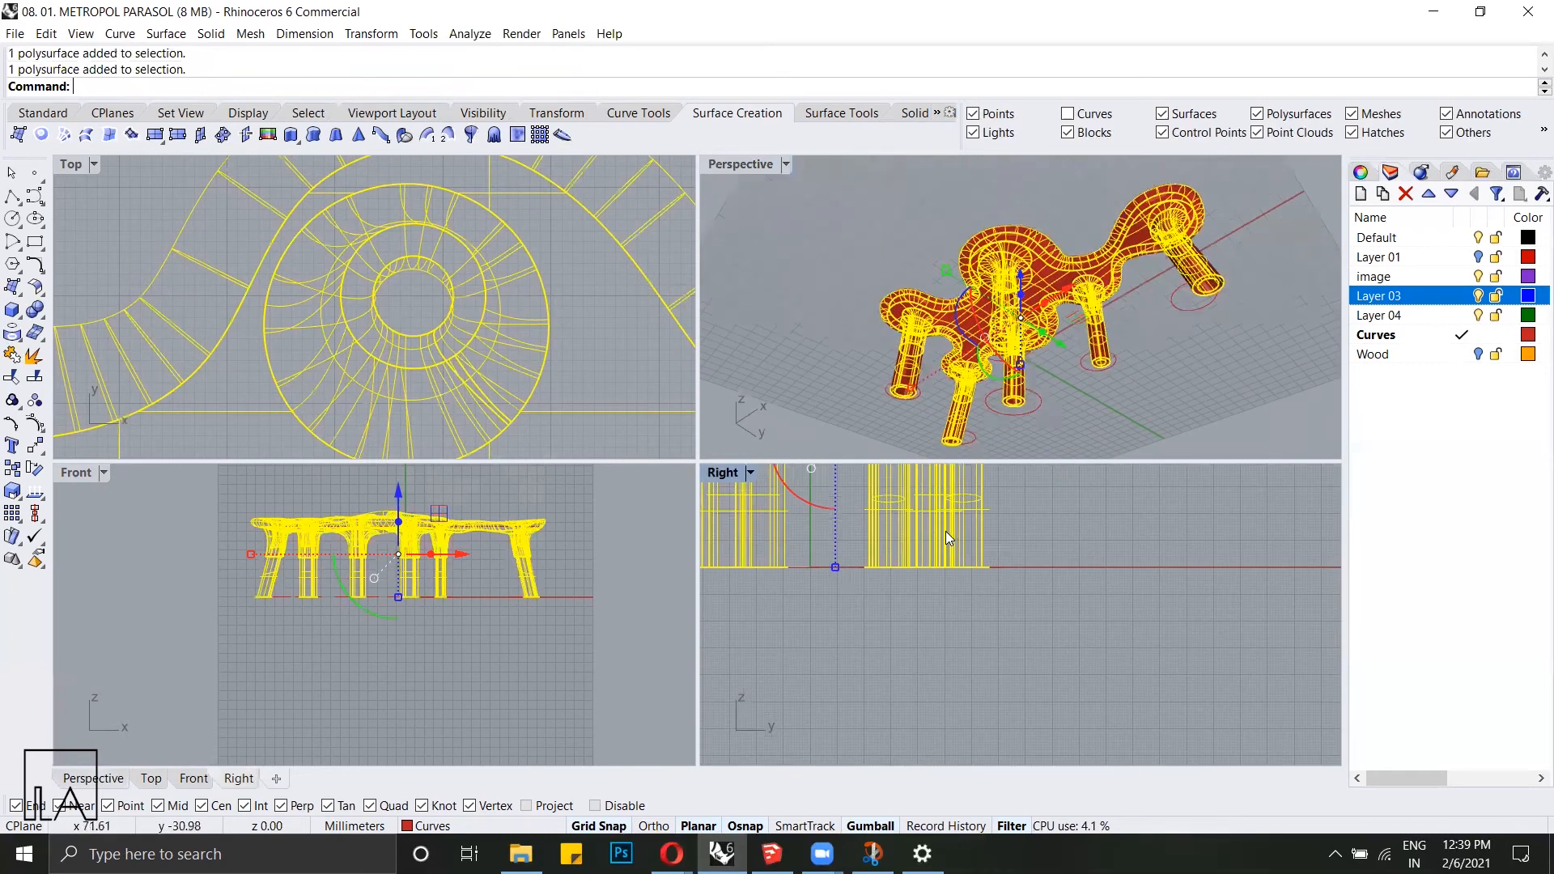
scroll(929, 400, up, 10)
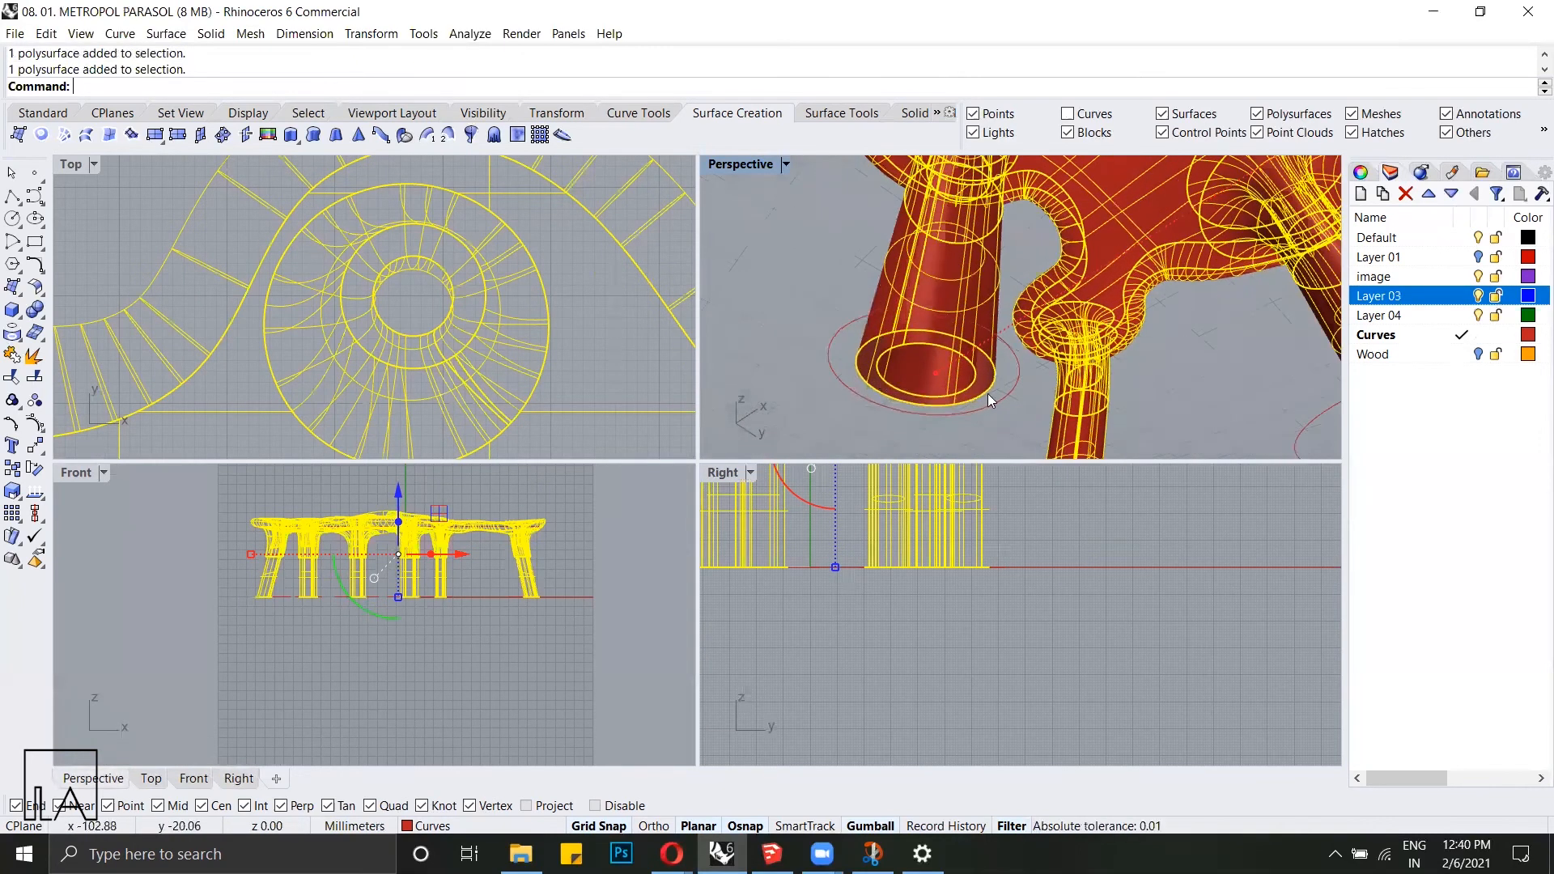
text(p)
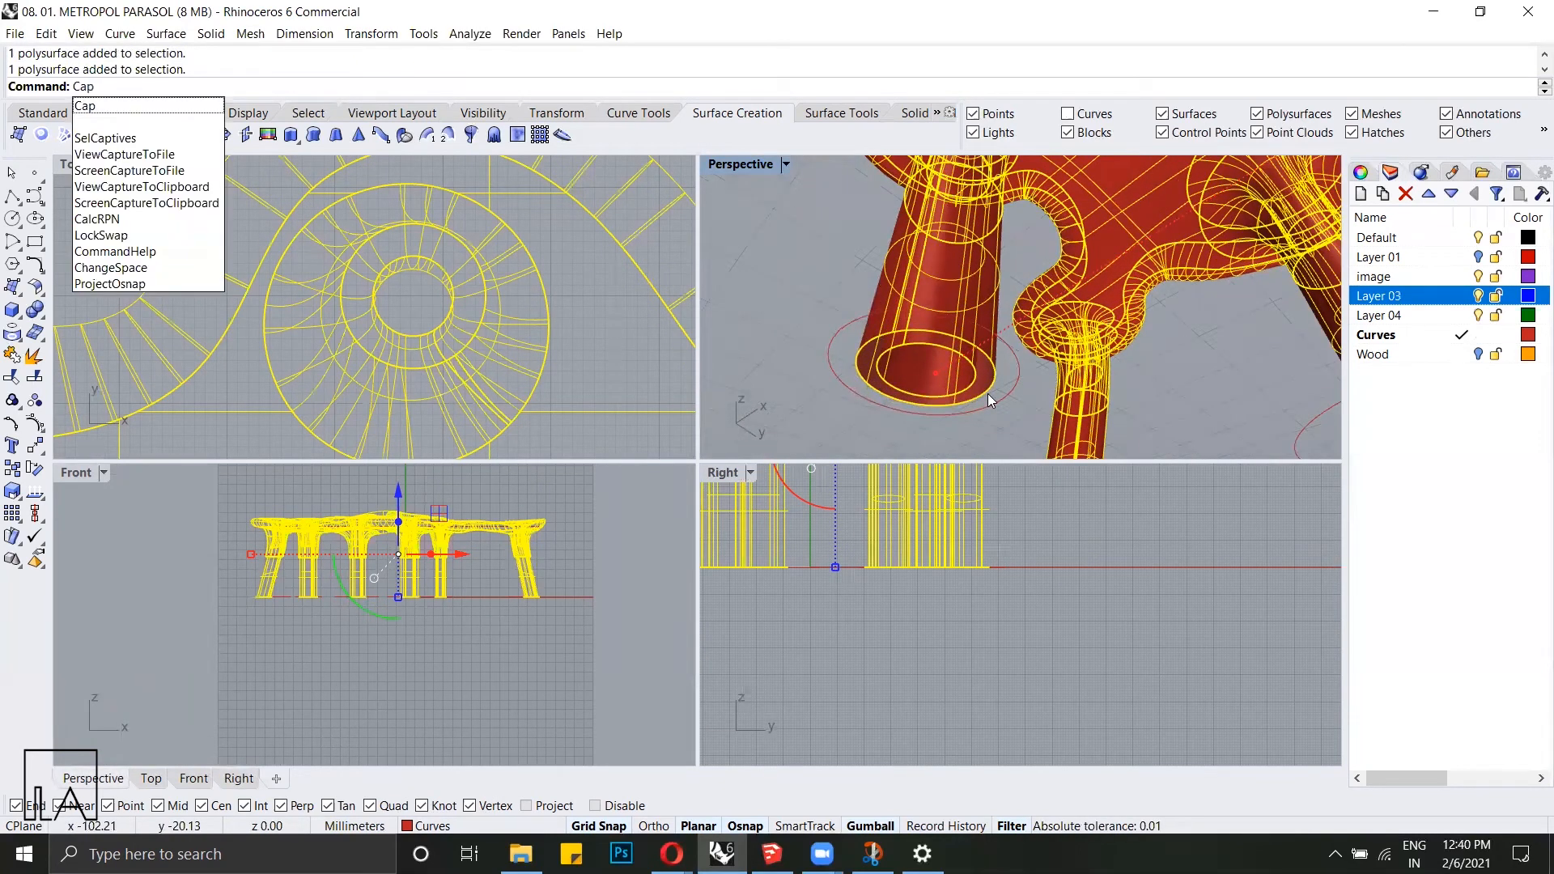
key(Return)
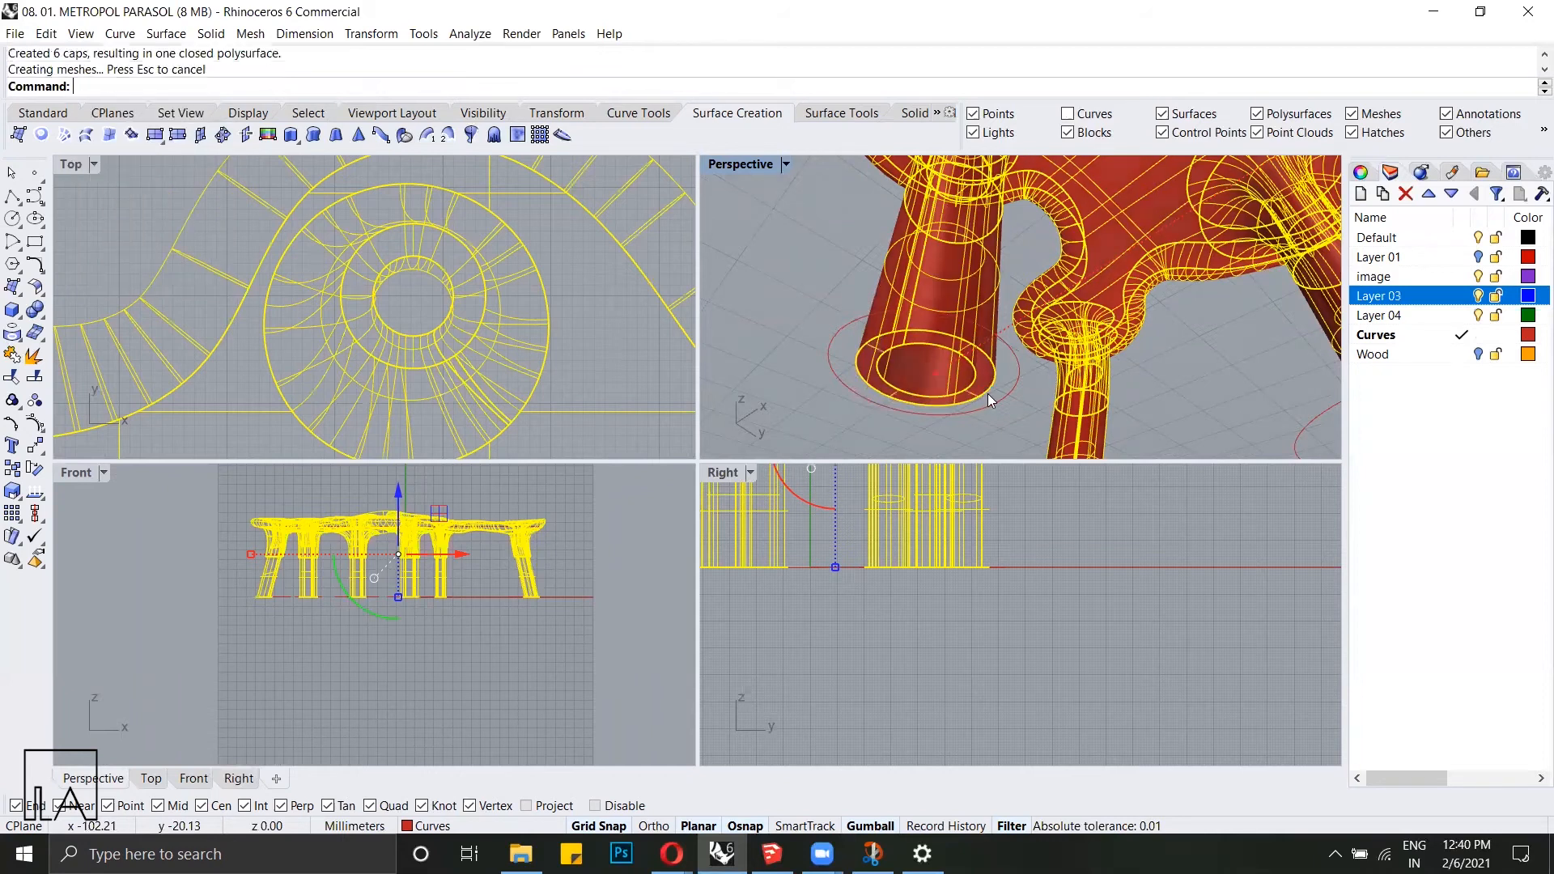
Step: Examine the capped column bases and the canopy's smooth transitions from below and above
shift+right_drag(856, 321, 1004, 219)
right_drag(1032, 609, 999, 539)
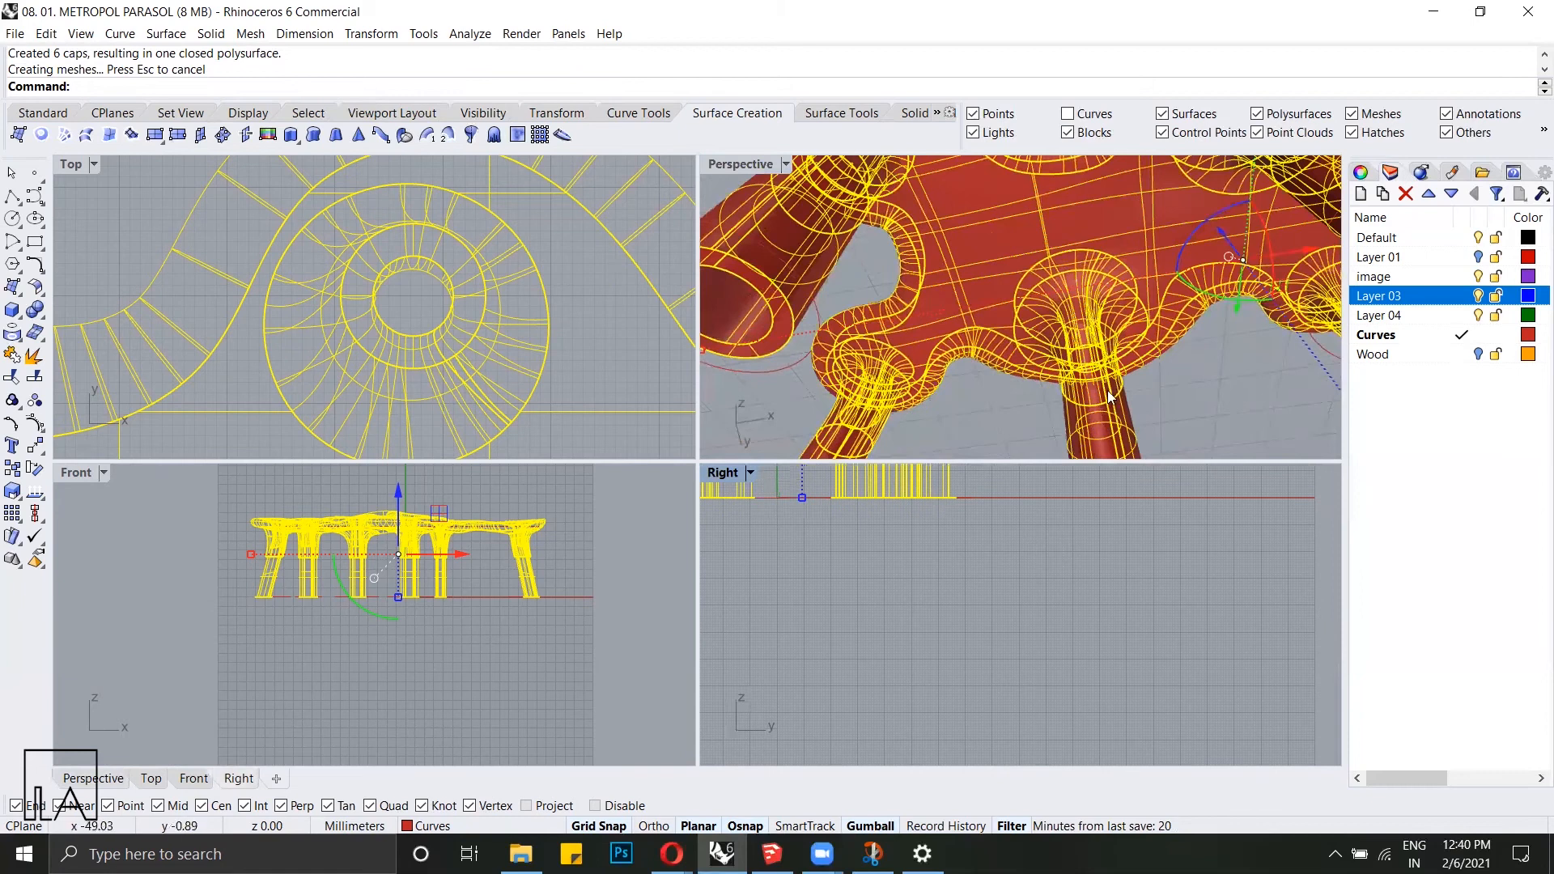
shift+right_drag(1109, 392, 1067, 324)
right_drag(1059, 408, 1020, 248)
right_click(992, 289)
click(852, 220)
scroll(930, 220, up, 5)
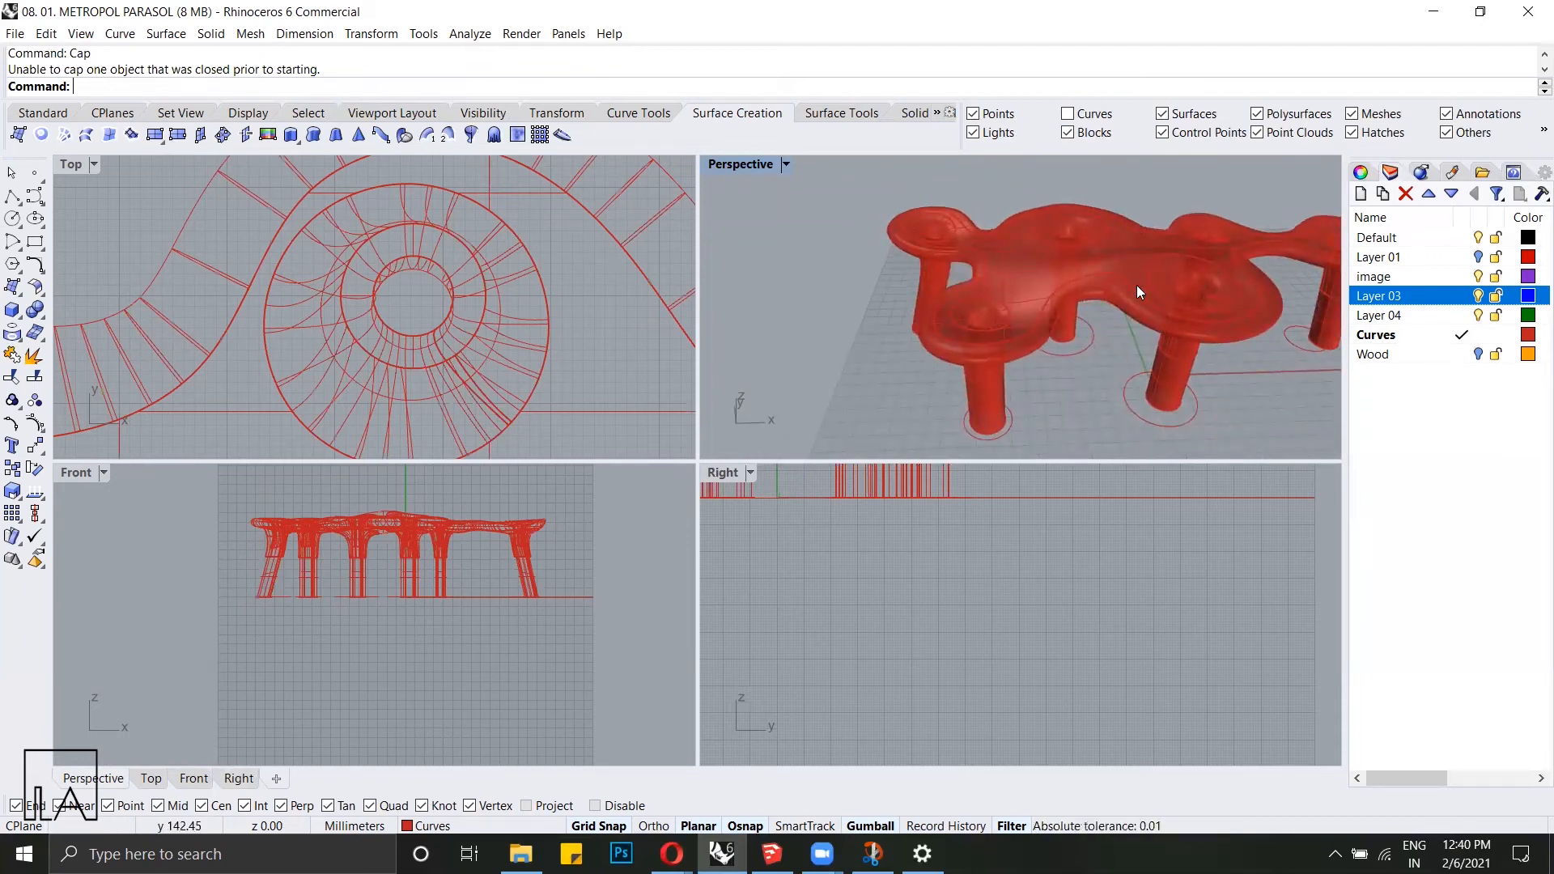
scroll(1159, 302, down, 5)
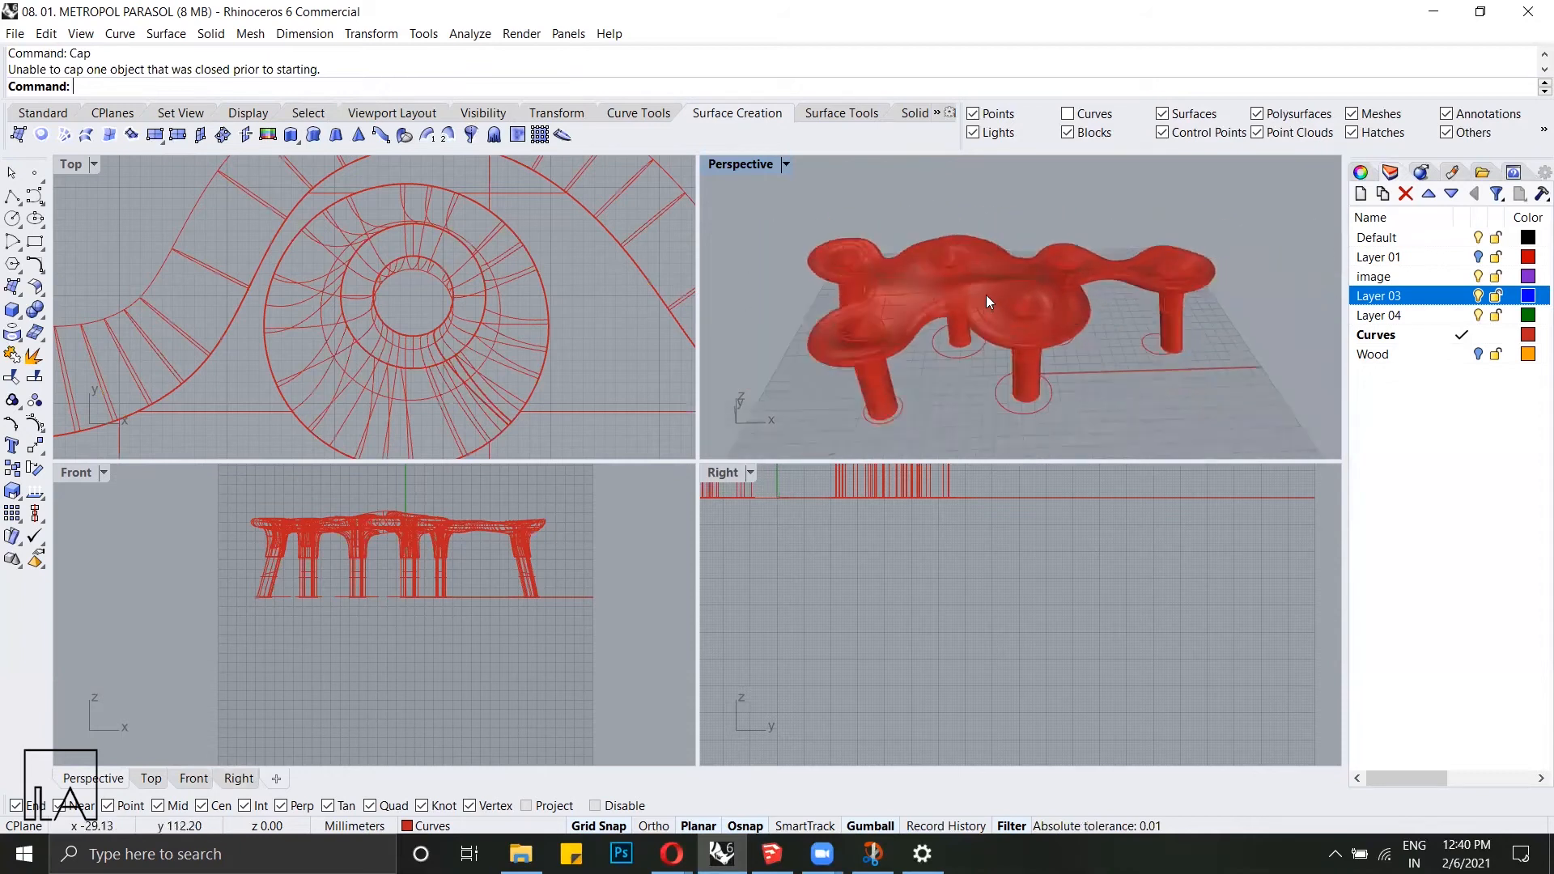
right_drag(986, 295, 913, 357)
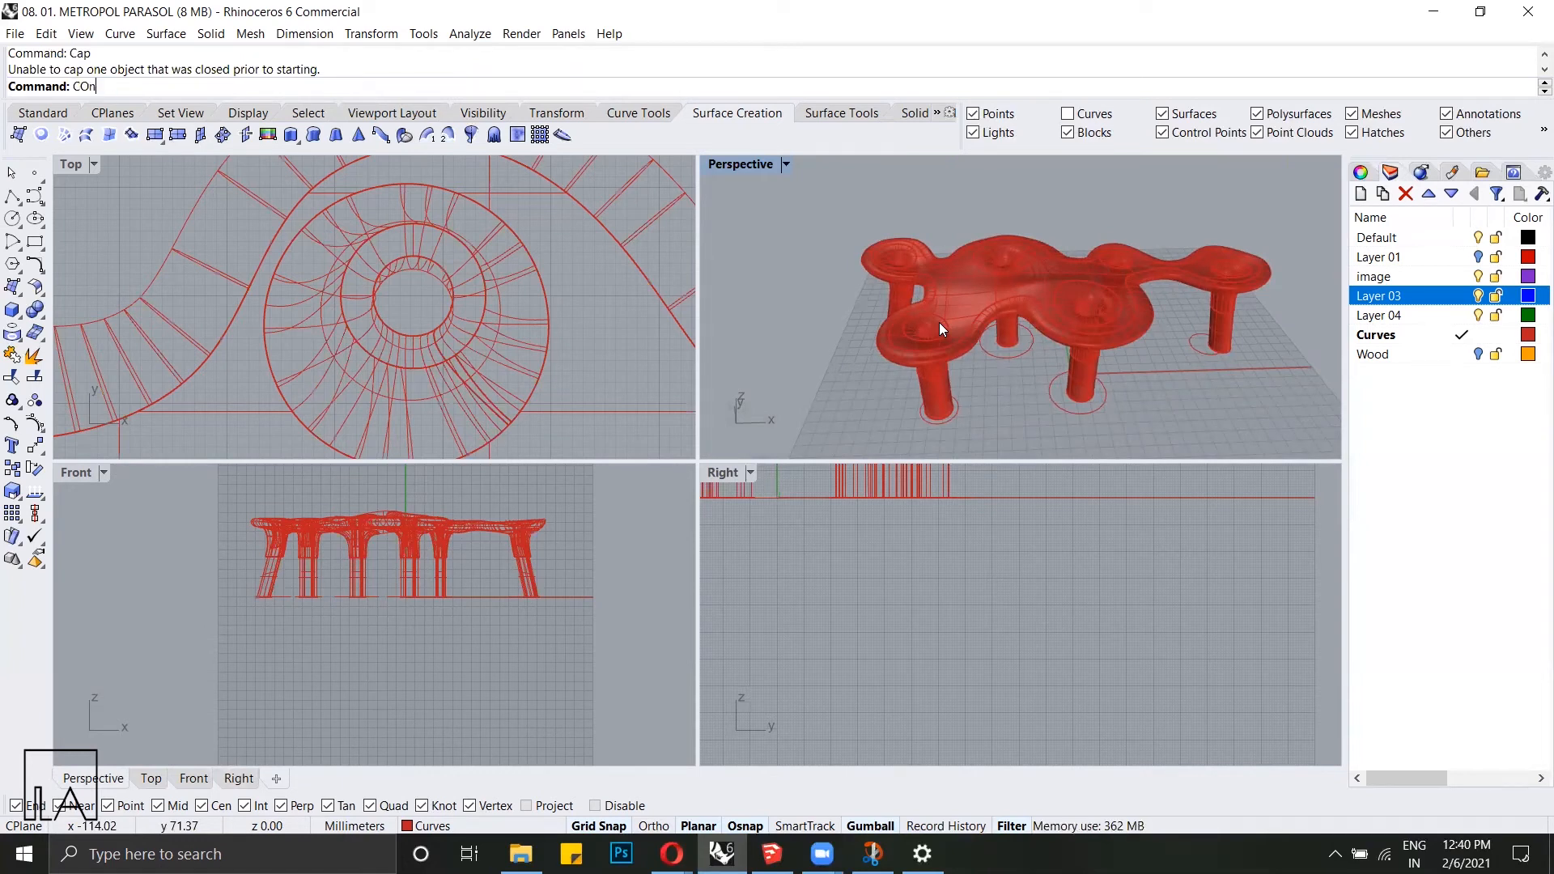
Step: Start Contour on the parasol polysurface and, with Grid Snap off, place the contour plane base point at the canopy's outermost negative-X edge
key(Return)
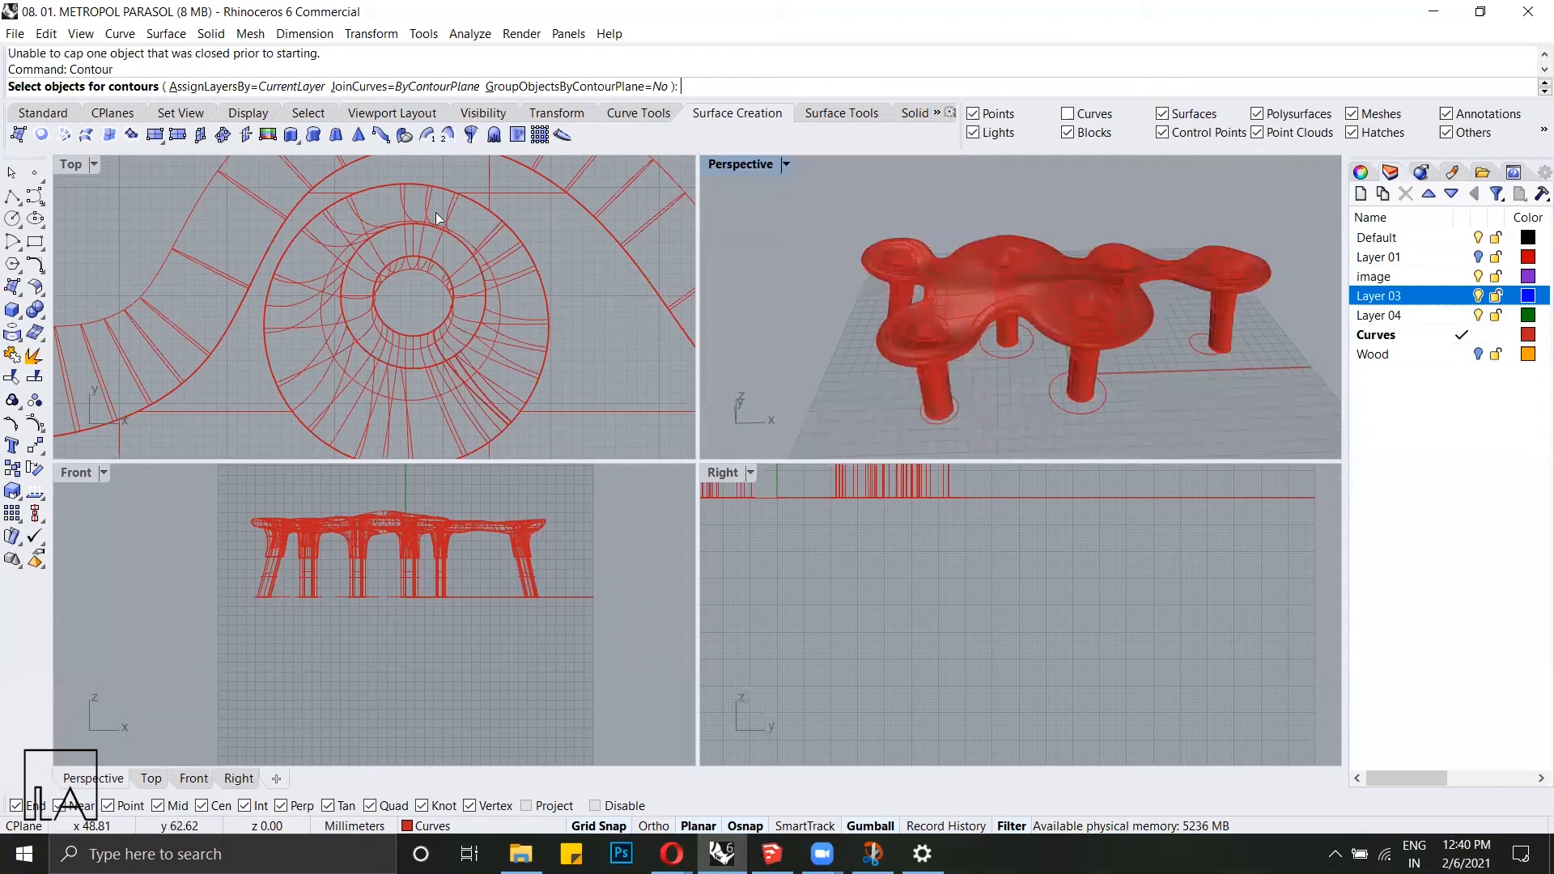
click(968, 302)
key(Return)
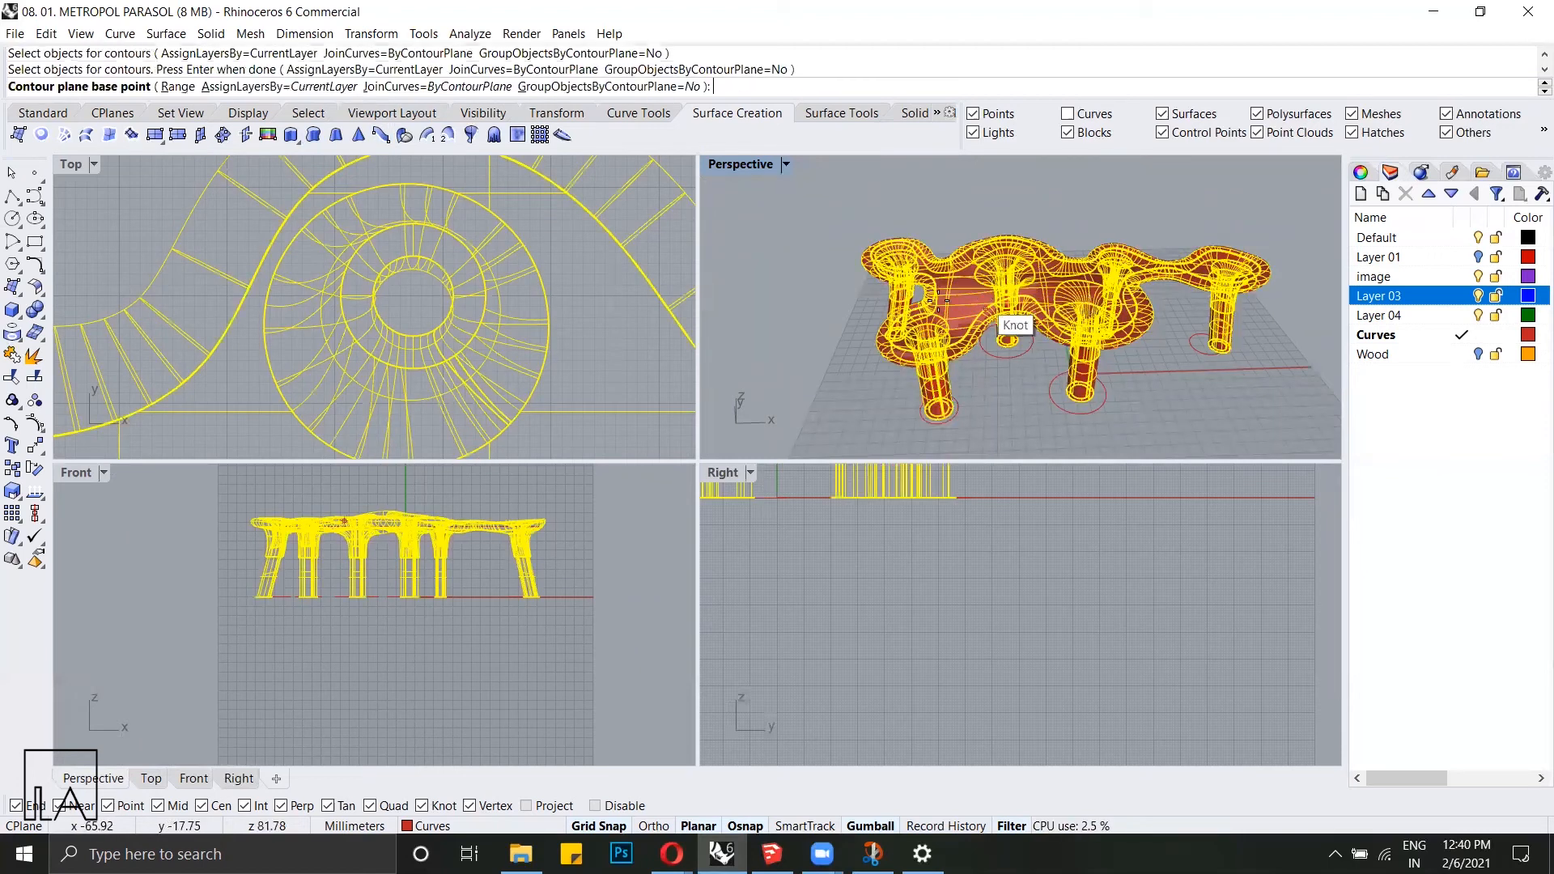
scroll(526, 323, down, 6)
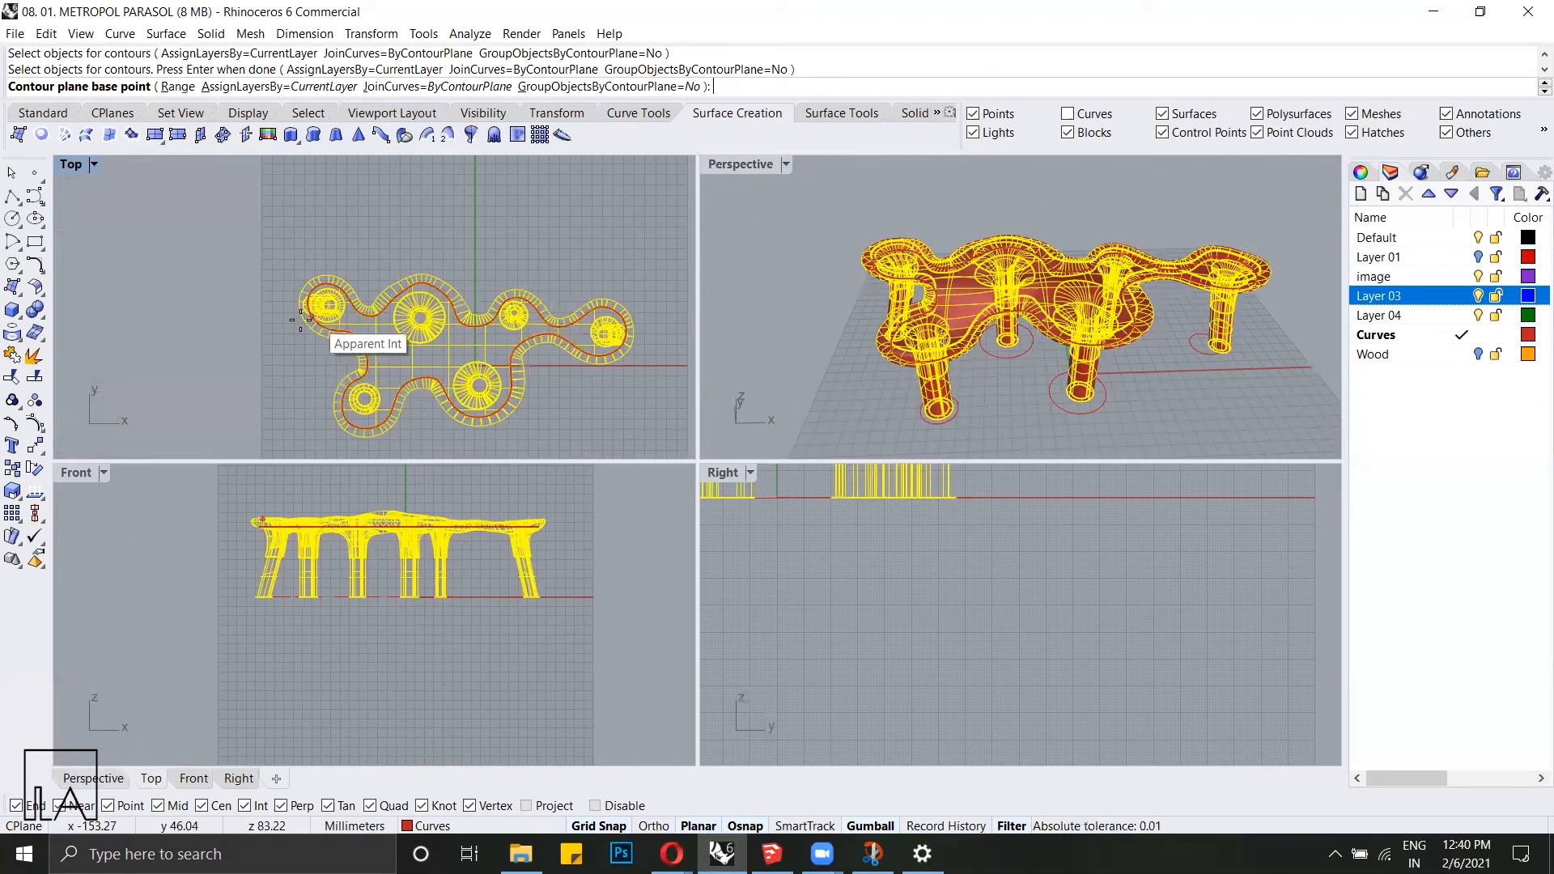
scroll(298, 292, up, 6)
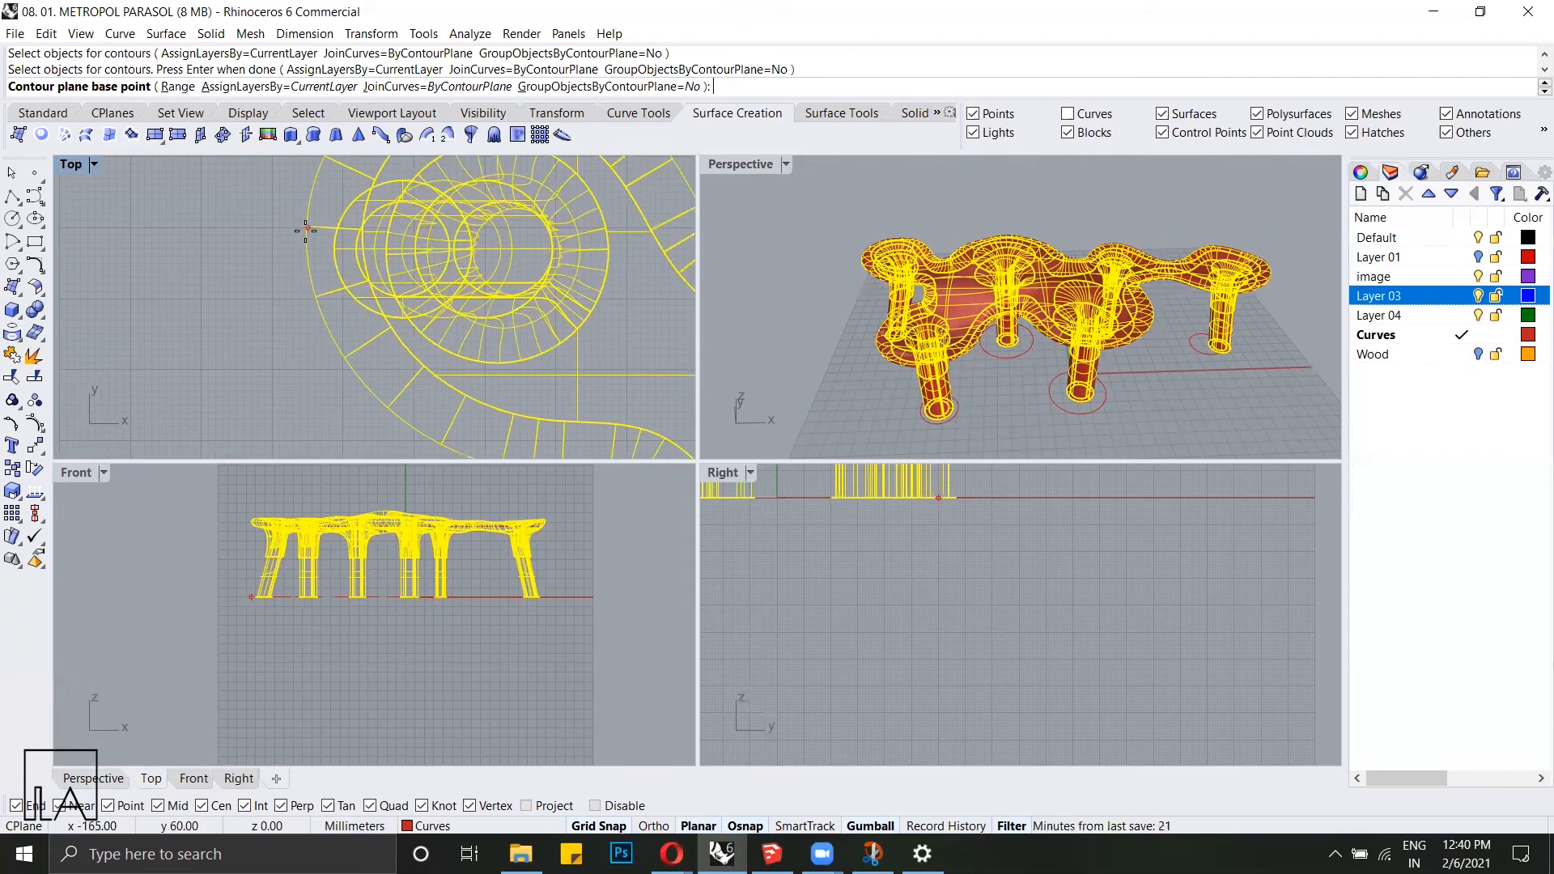
scroll(304, 230, up, 3)
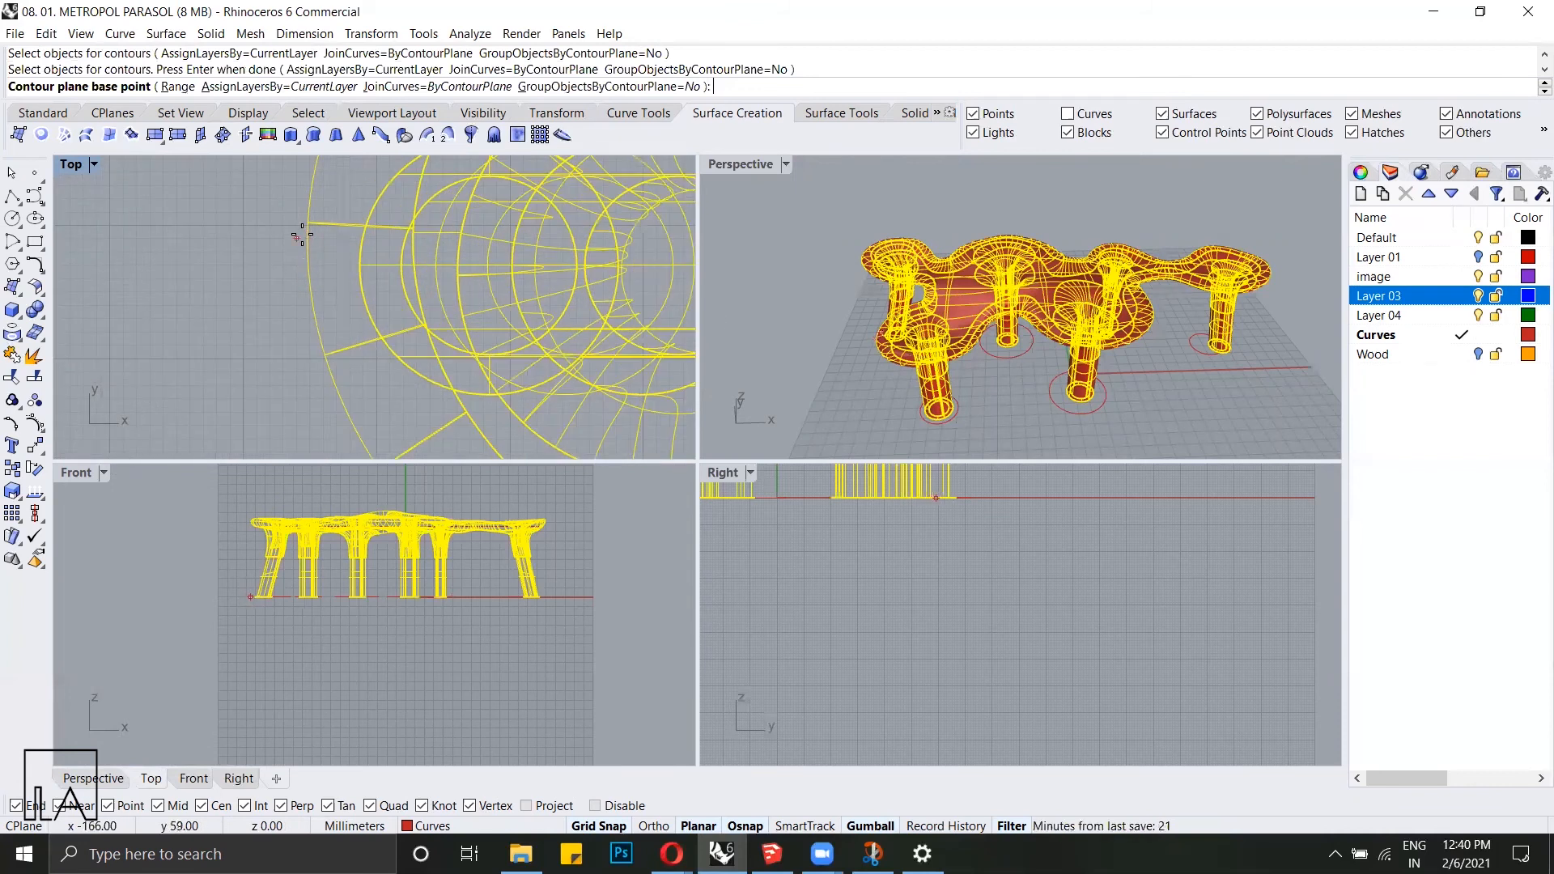
scroll(300, 235, up, 2)
scroll(304, 241, up, 2)
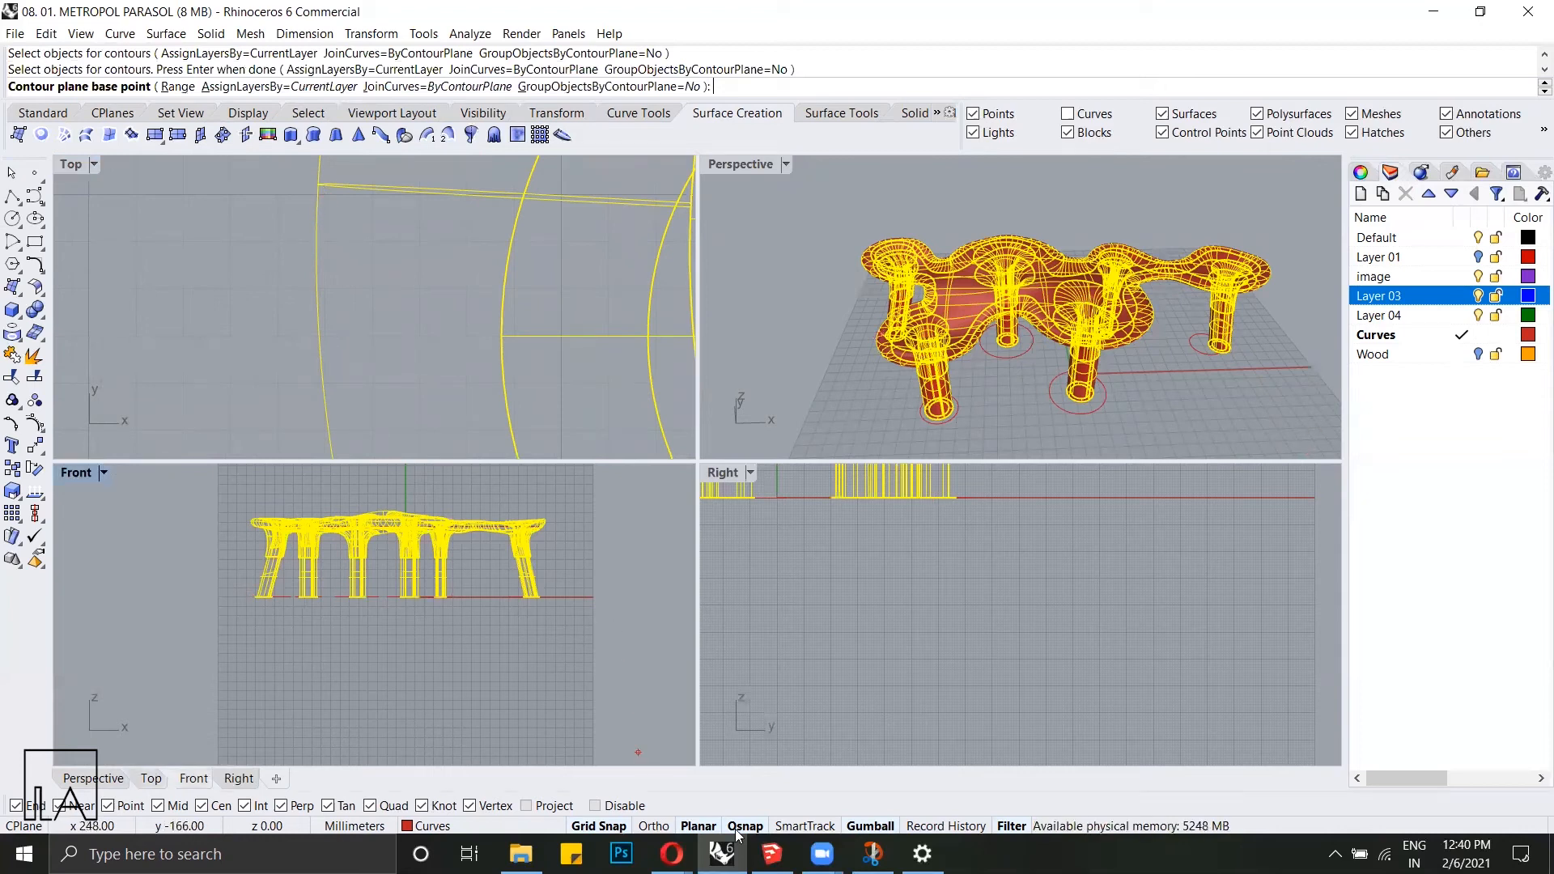
click(608, 826)
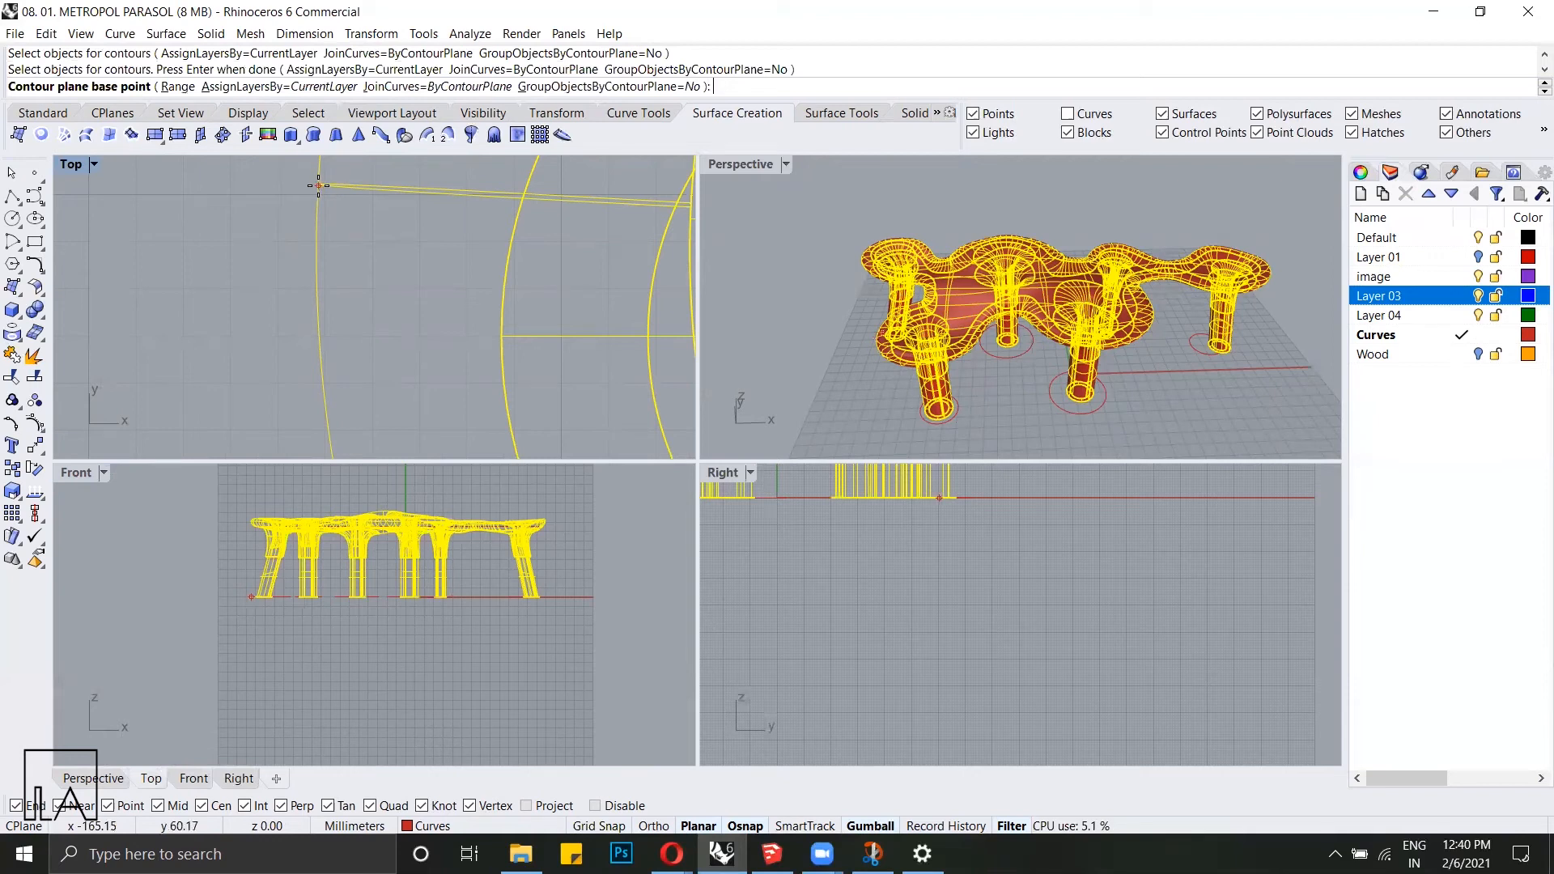
click(317, 242)
Step: Generate the contours along the positive X direction with Ortho on, using a 4 mm distance between contours
scroll(243, 323, down, 4)
scroll(246, 322, down, 7)
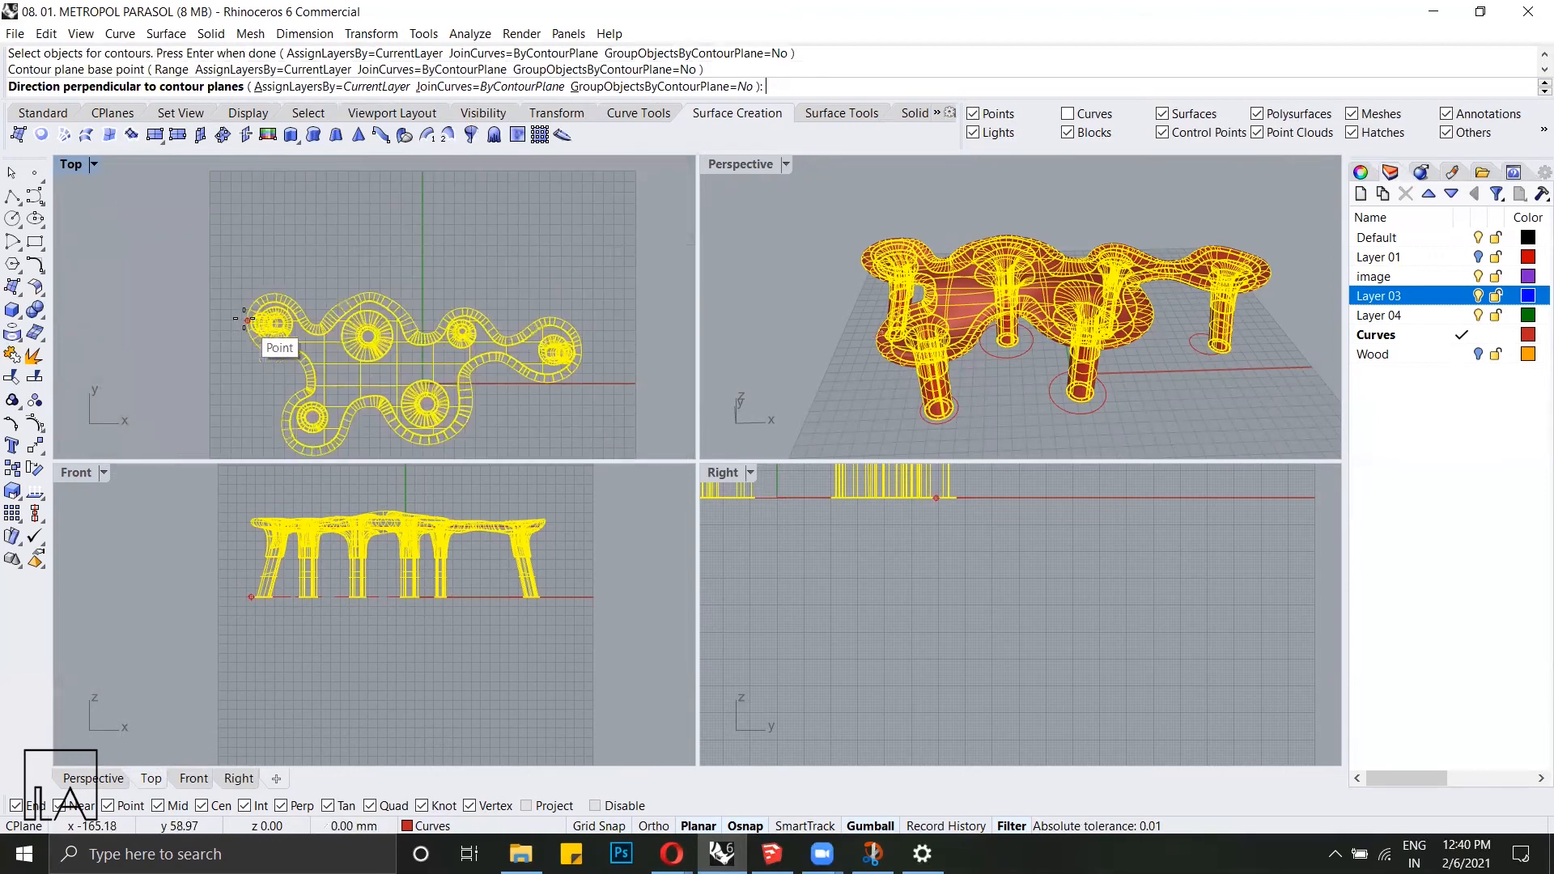
key(F8)
scroll(373, 312, up, 5)
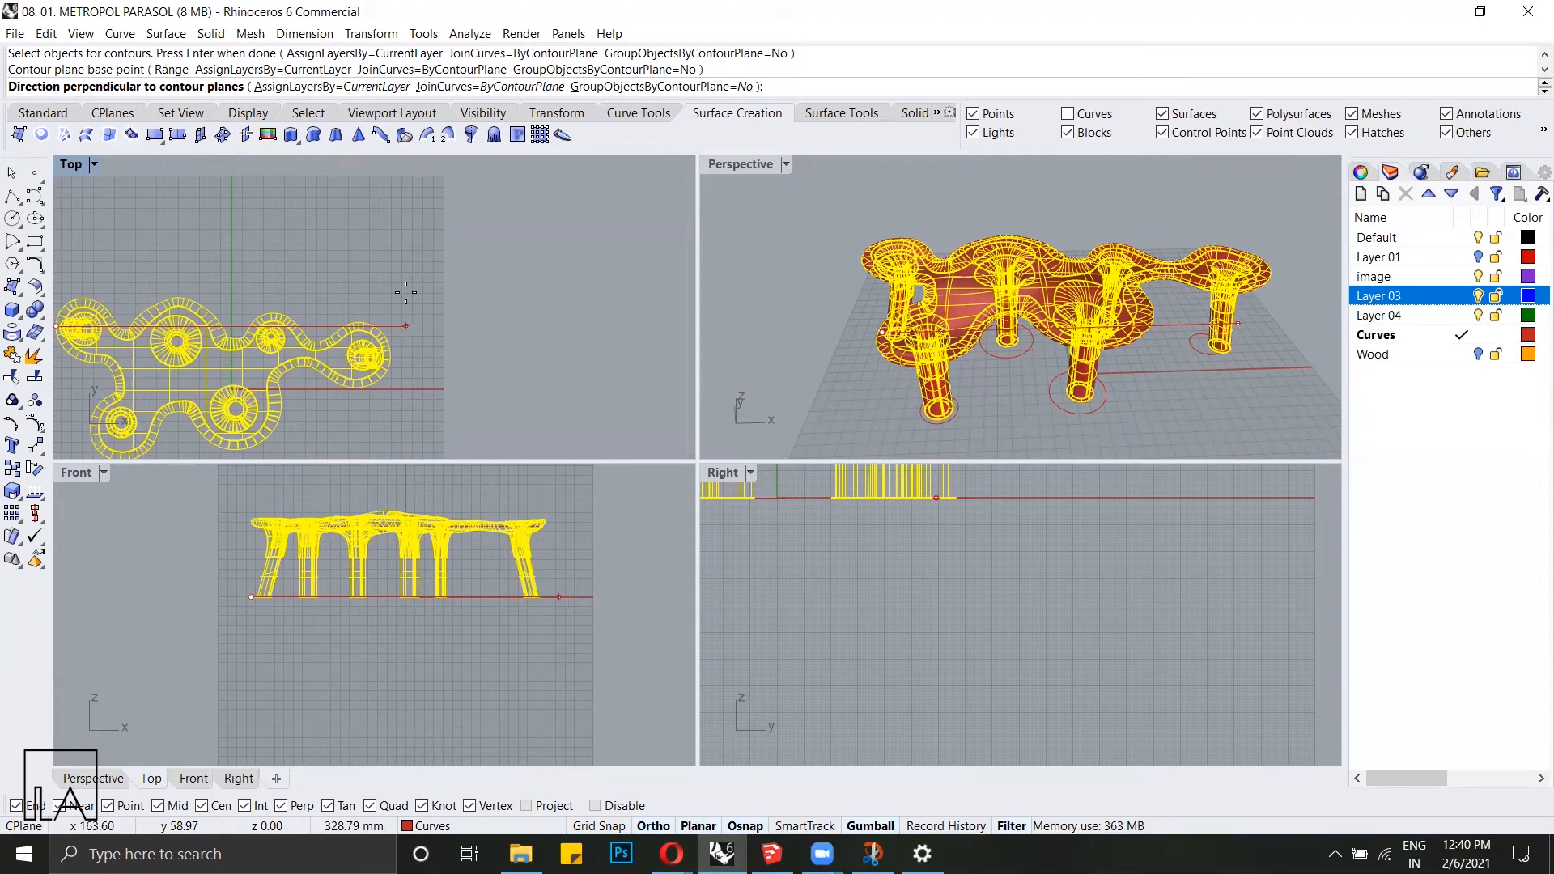
shift+click(409, 294)
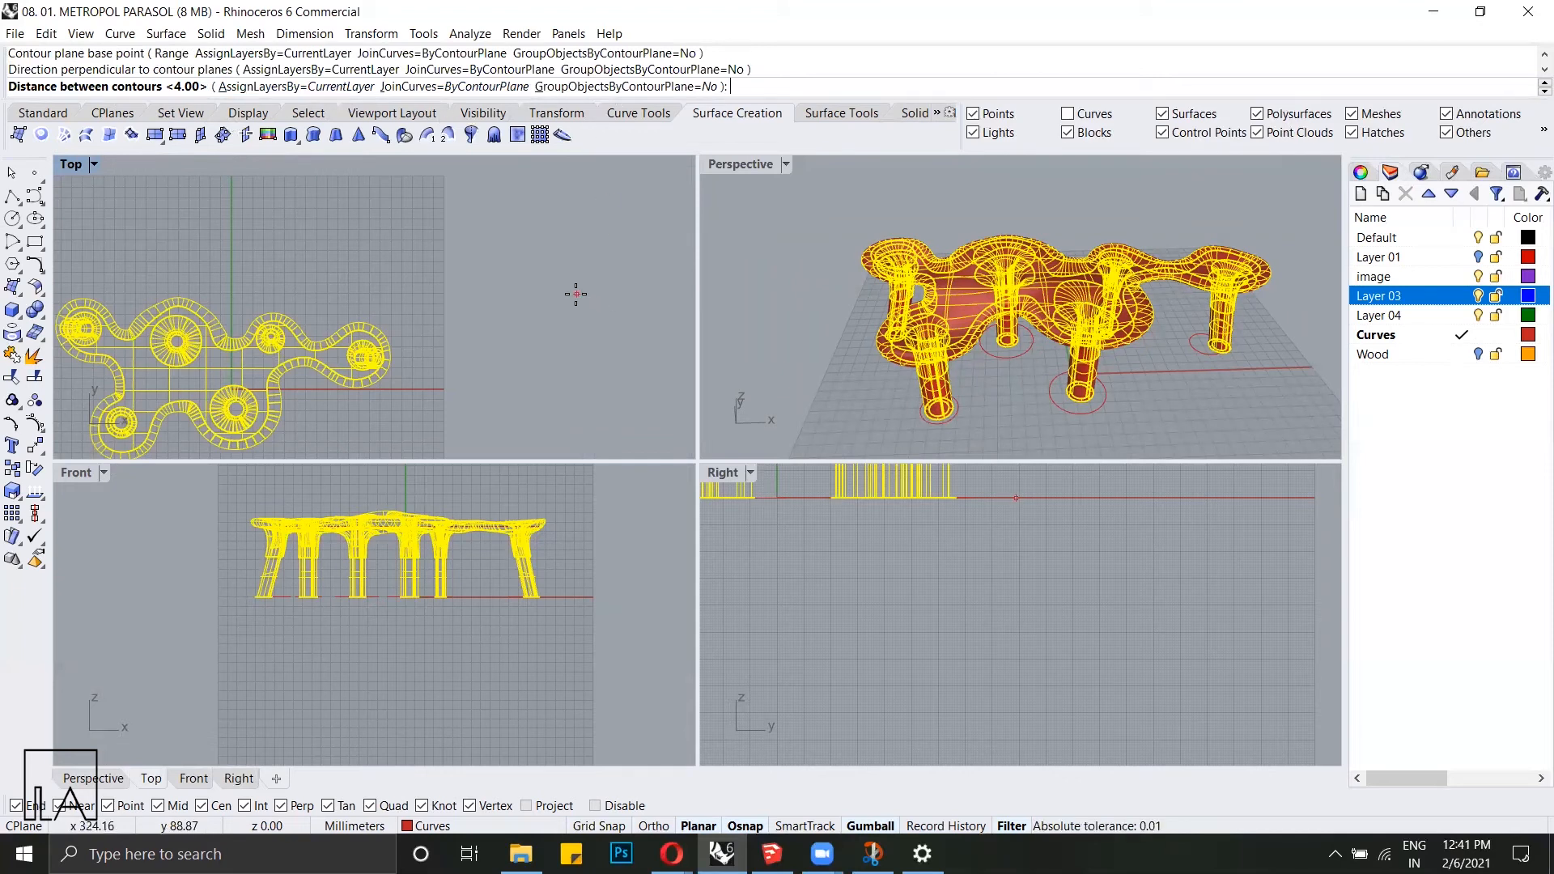
key(Return)
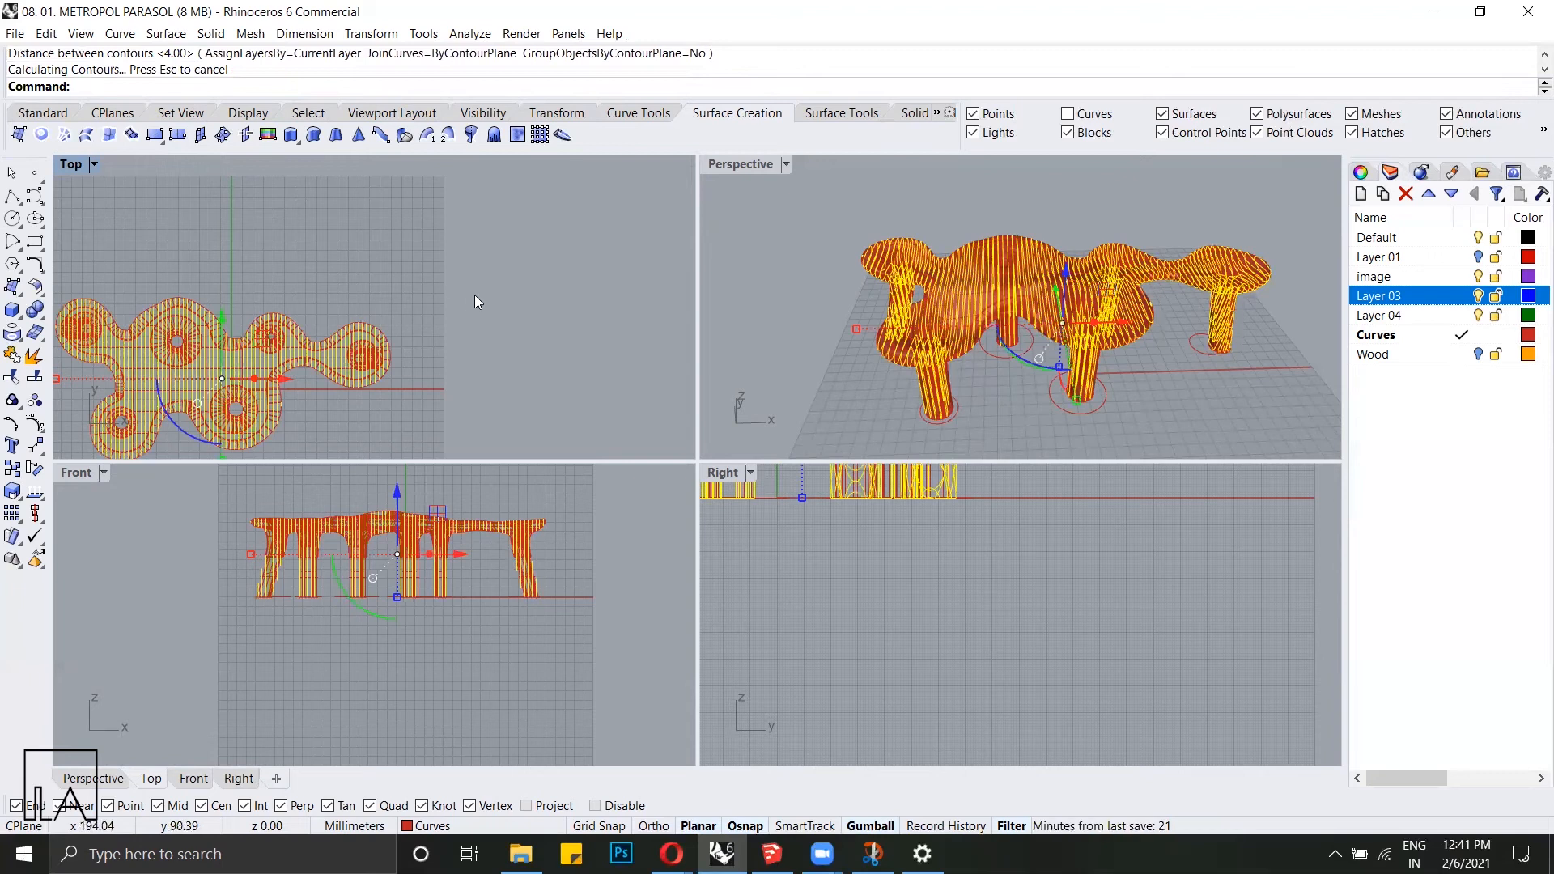
Step: Move the selected contour curves to Layer 03
click(1419, 300)
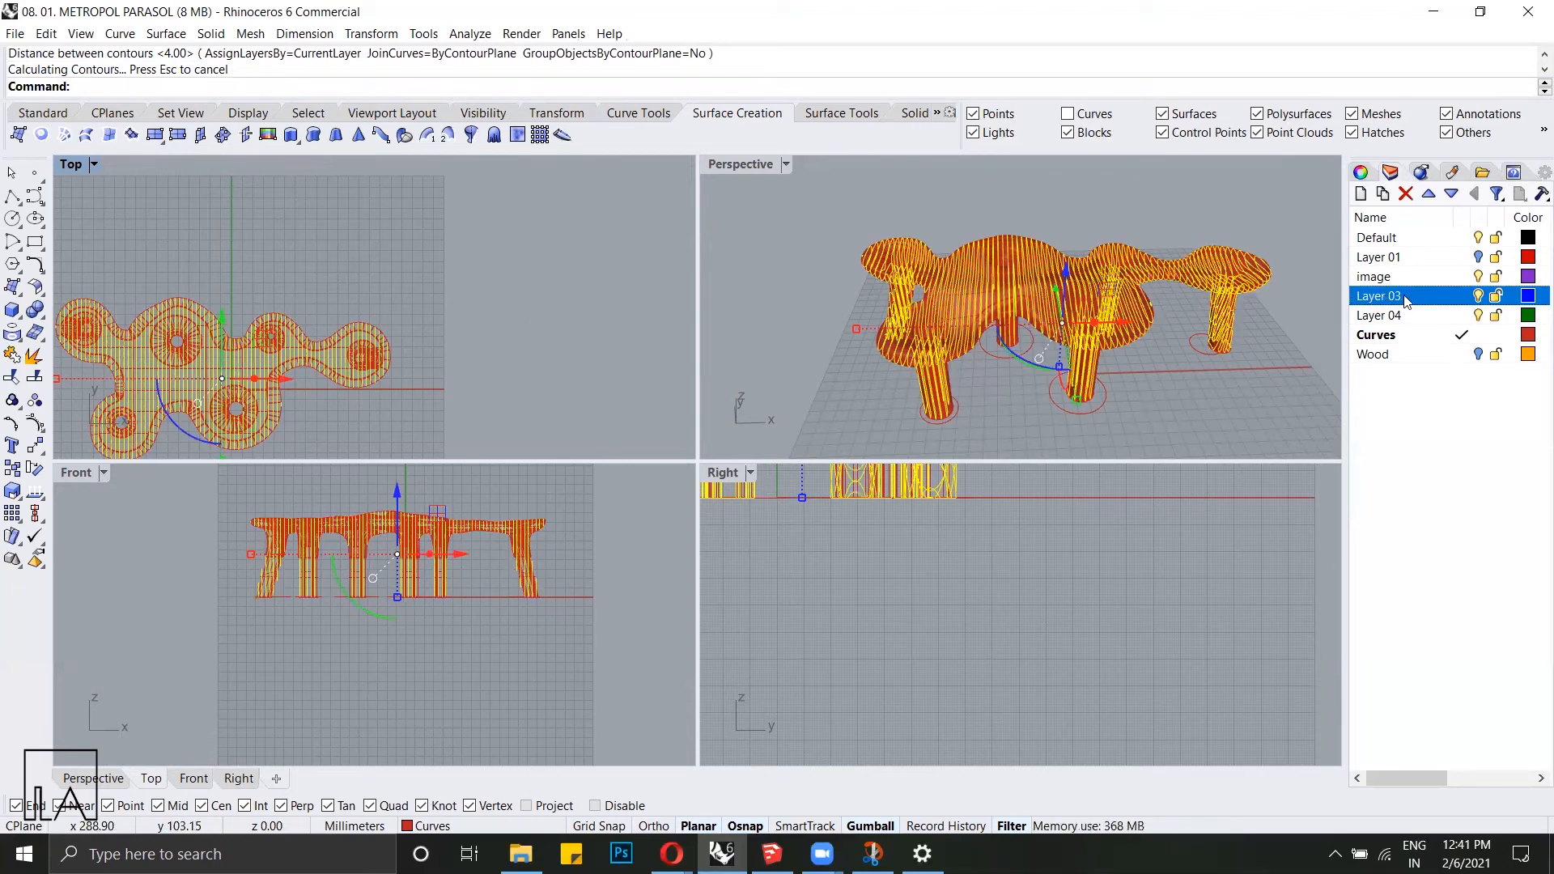
right_click(1406, 298)
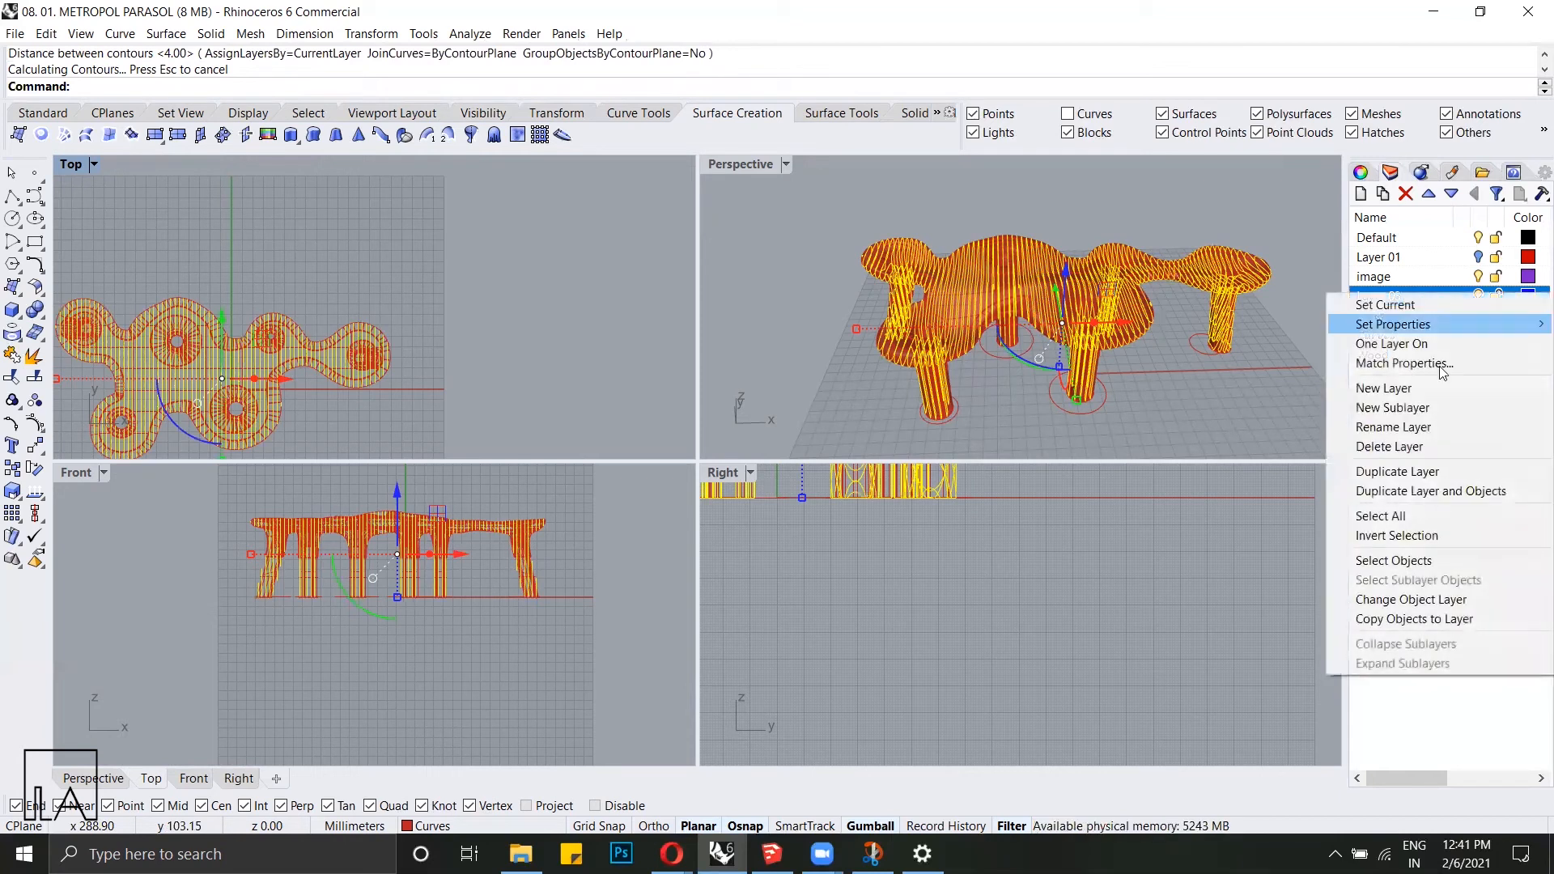
click(1437, 599)
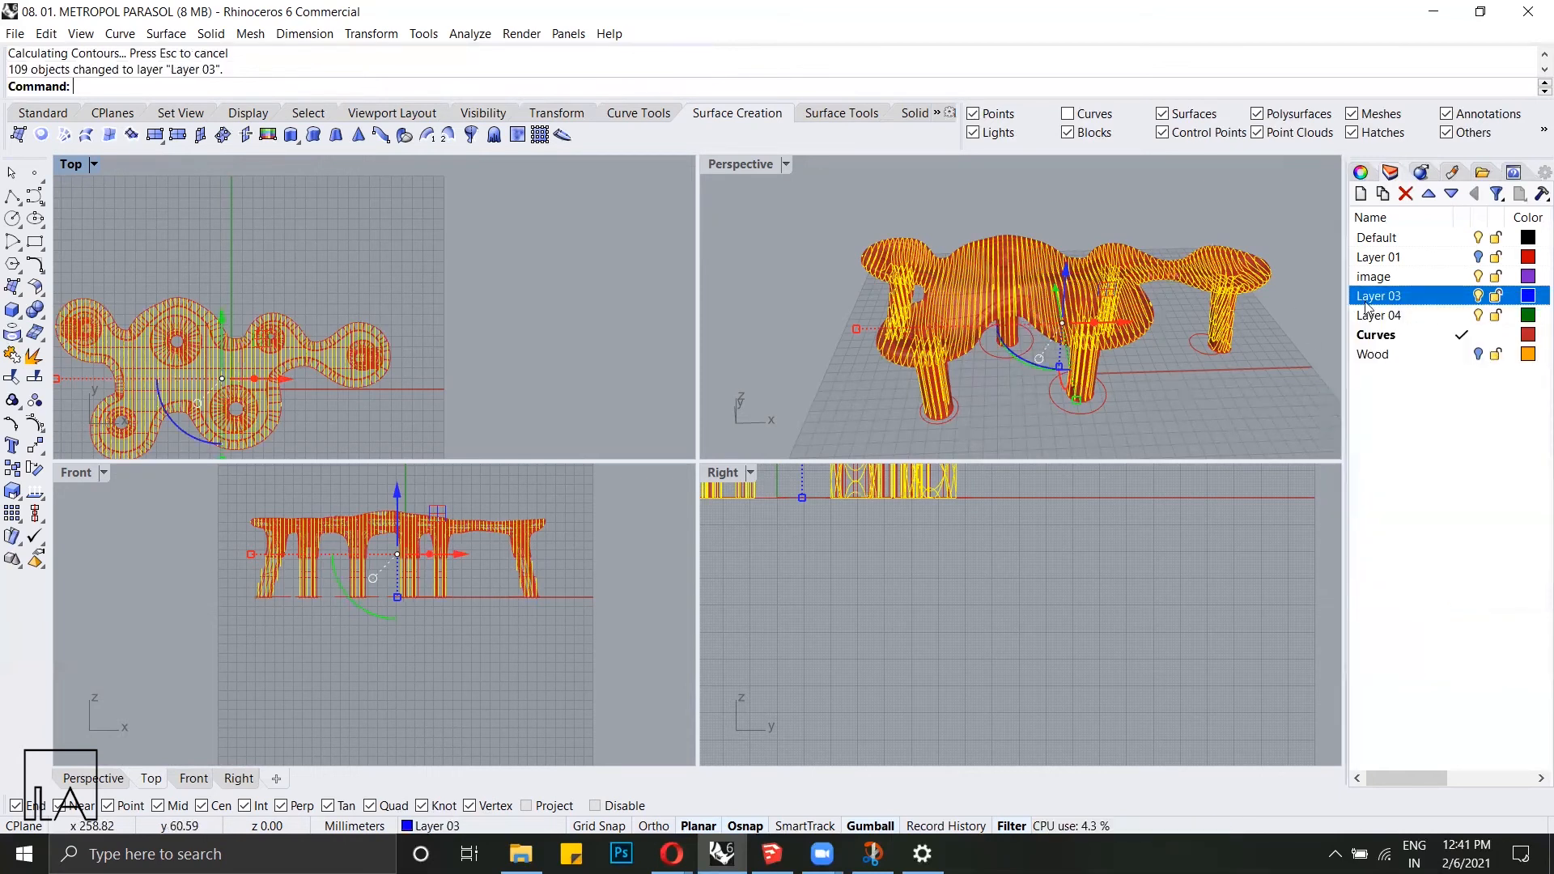
Step: Hide Layer 03 and start Contour on the parasol polysurface, with the base point beside the canopy's outermost negative-Y edge
key(Escape)
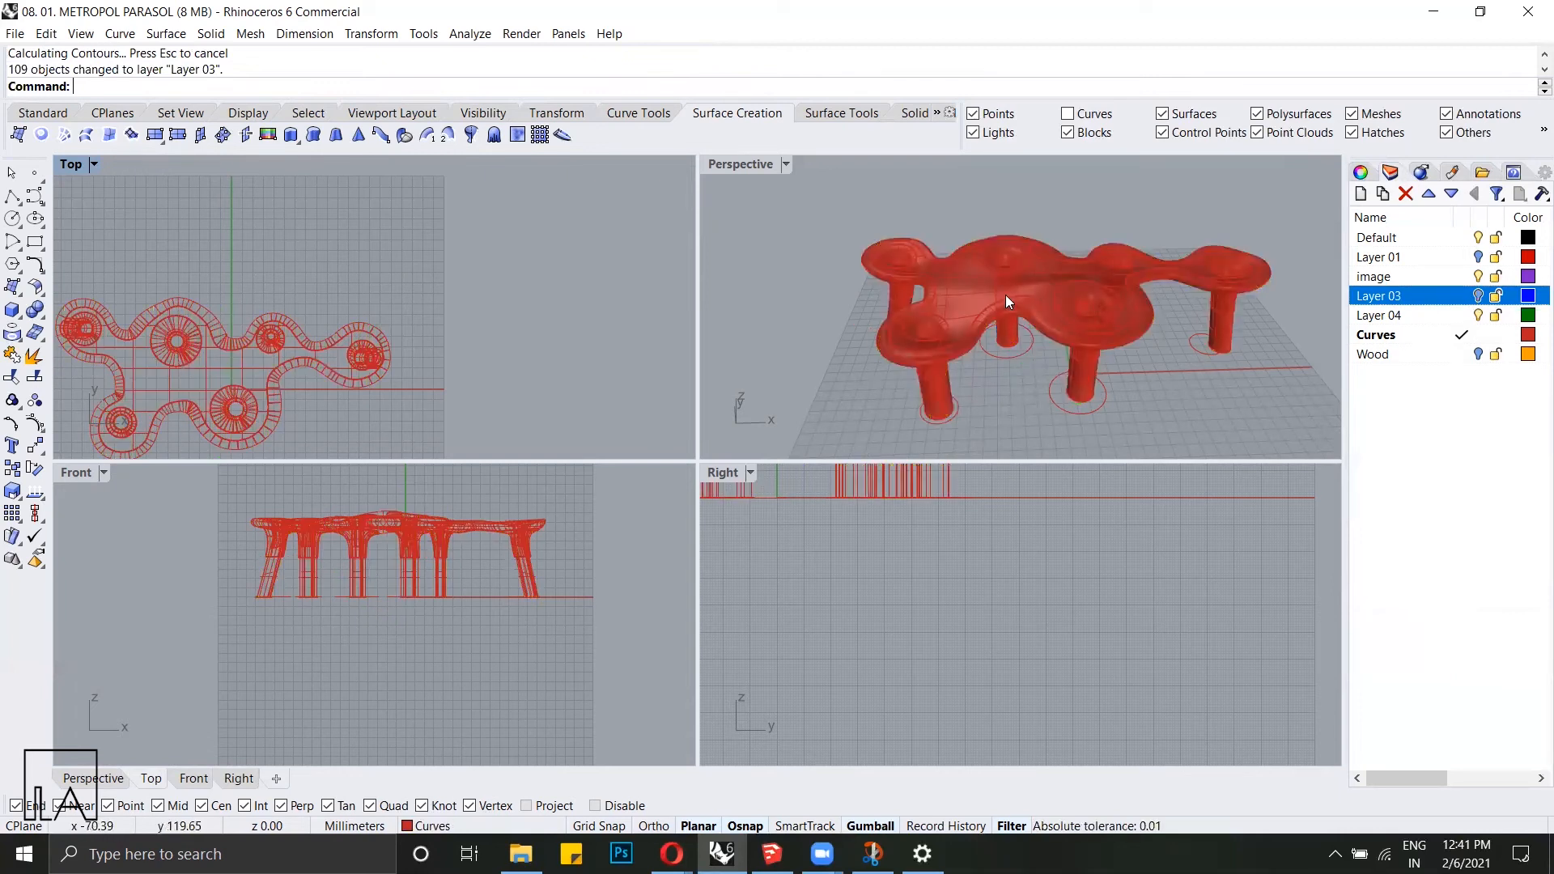
key(Return)
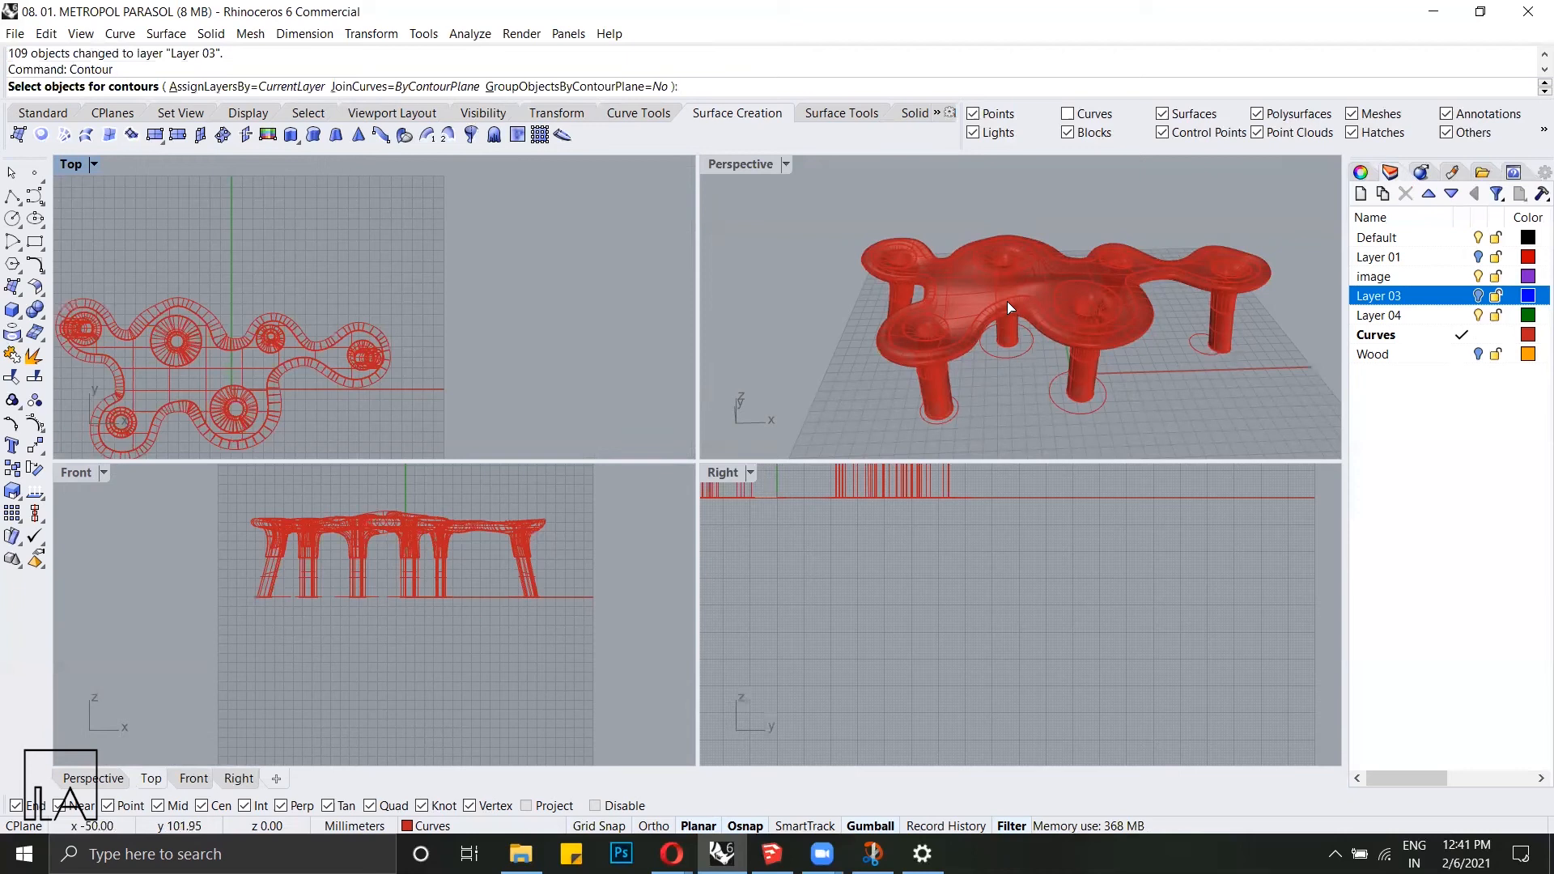
click(996, 303)
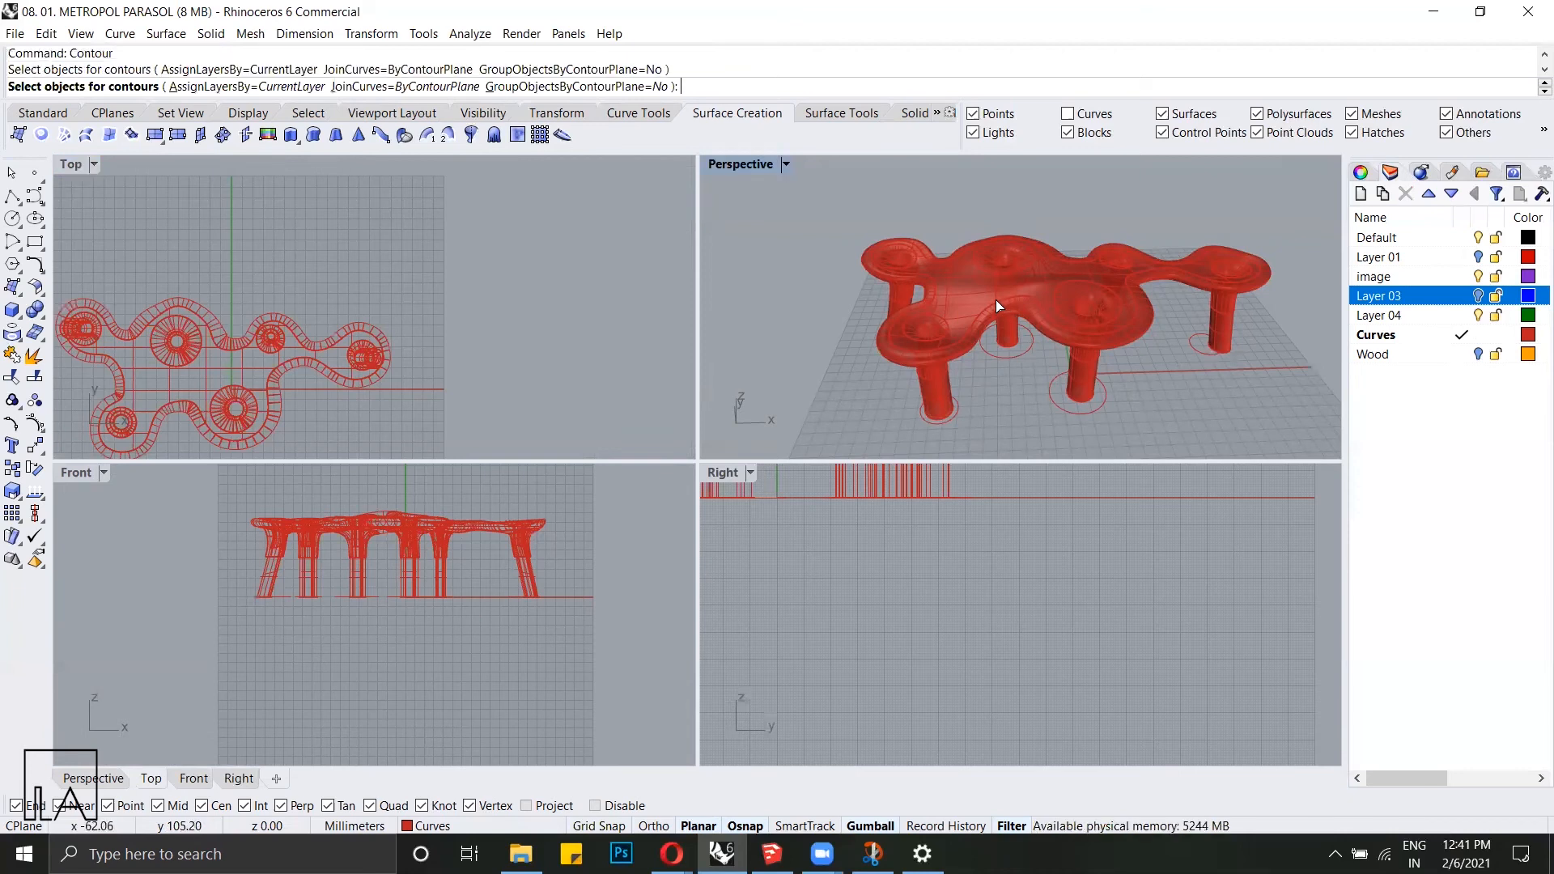
key(Return)
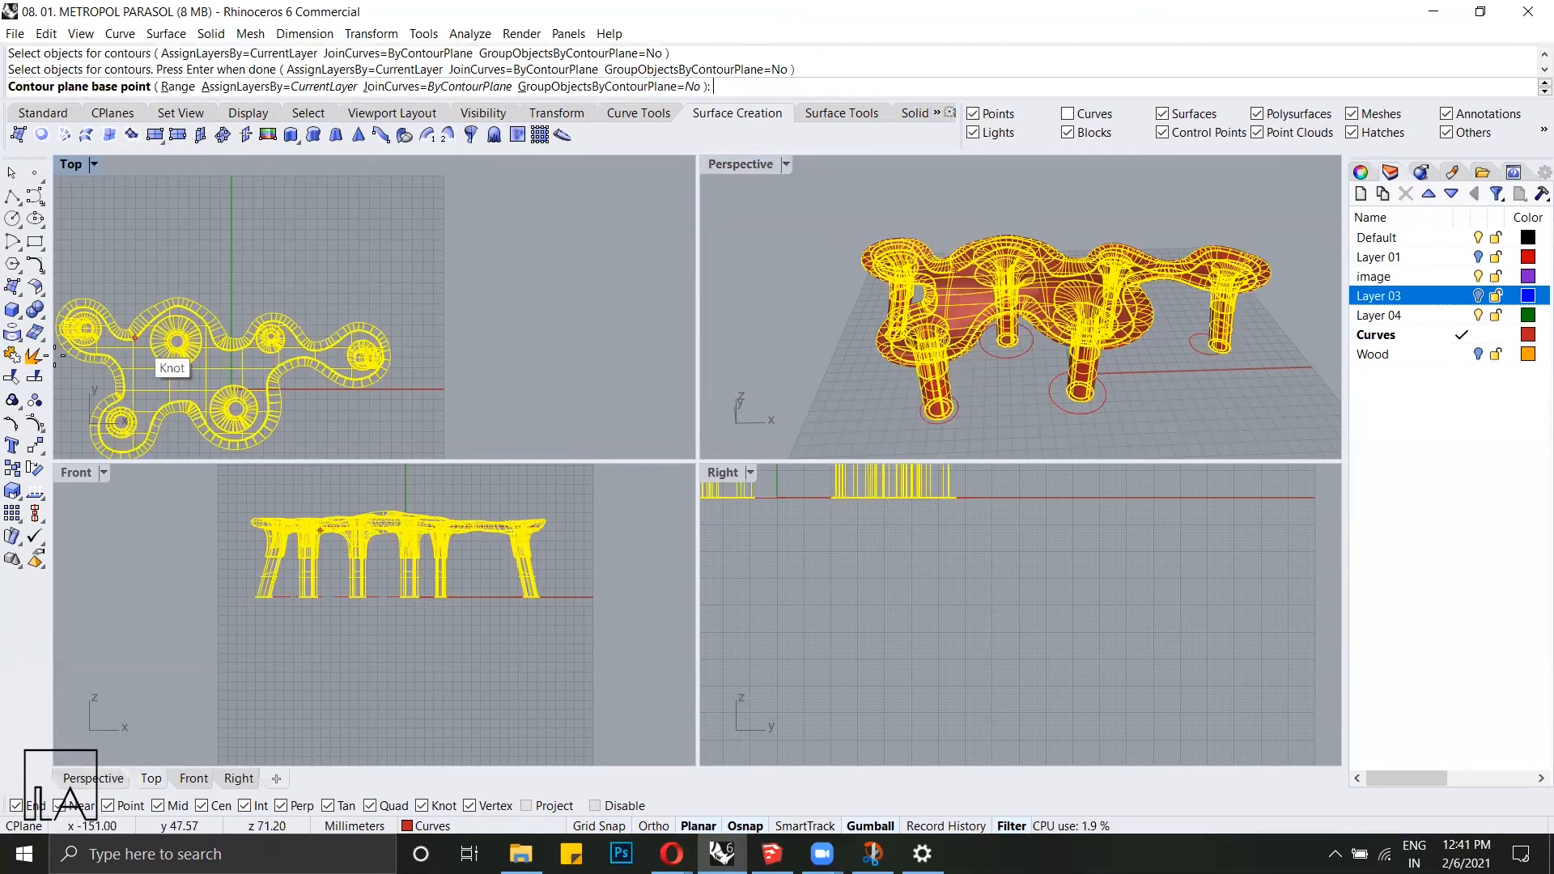
right_drag(214, 305, 324, 212)
scroll(308, 348, up, 10)
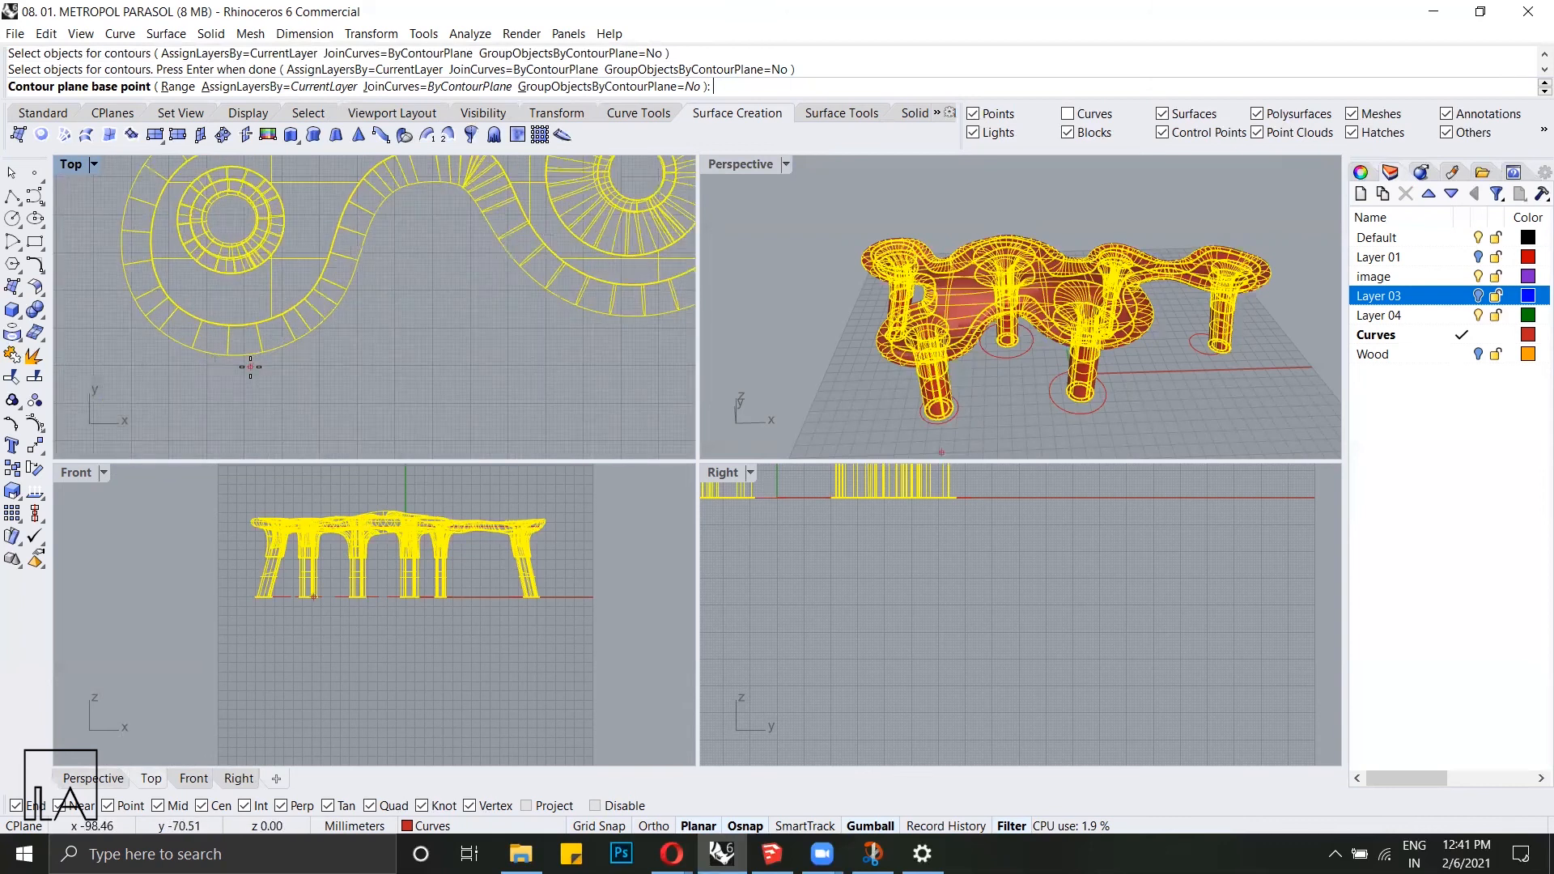
click(203, 342)
Step: Generate the second set of contours along the positive Y direction with Ortho on, using a 4 mm distance
scroll(234, 384, down, 10)
scroll(263, 317, up, 5)
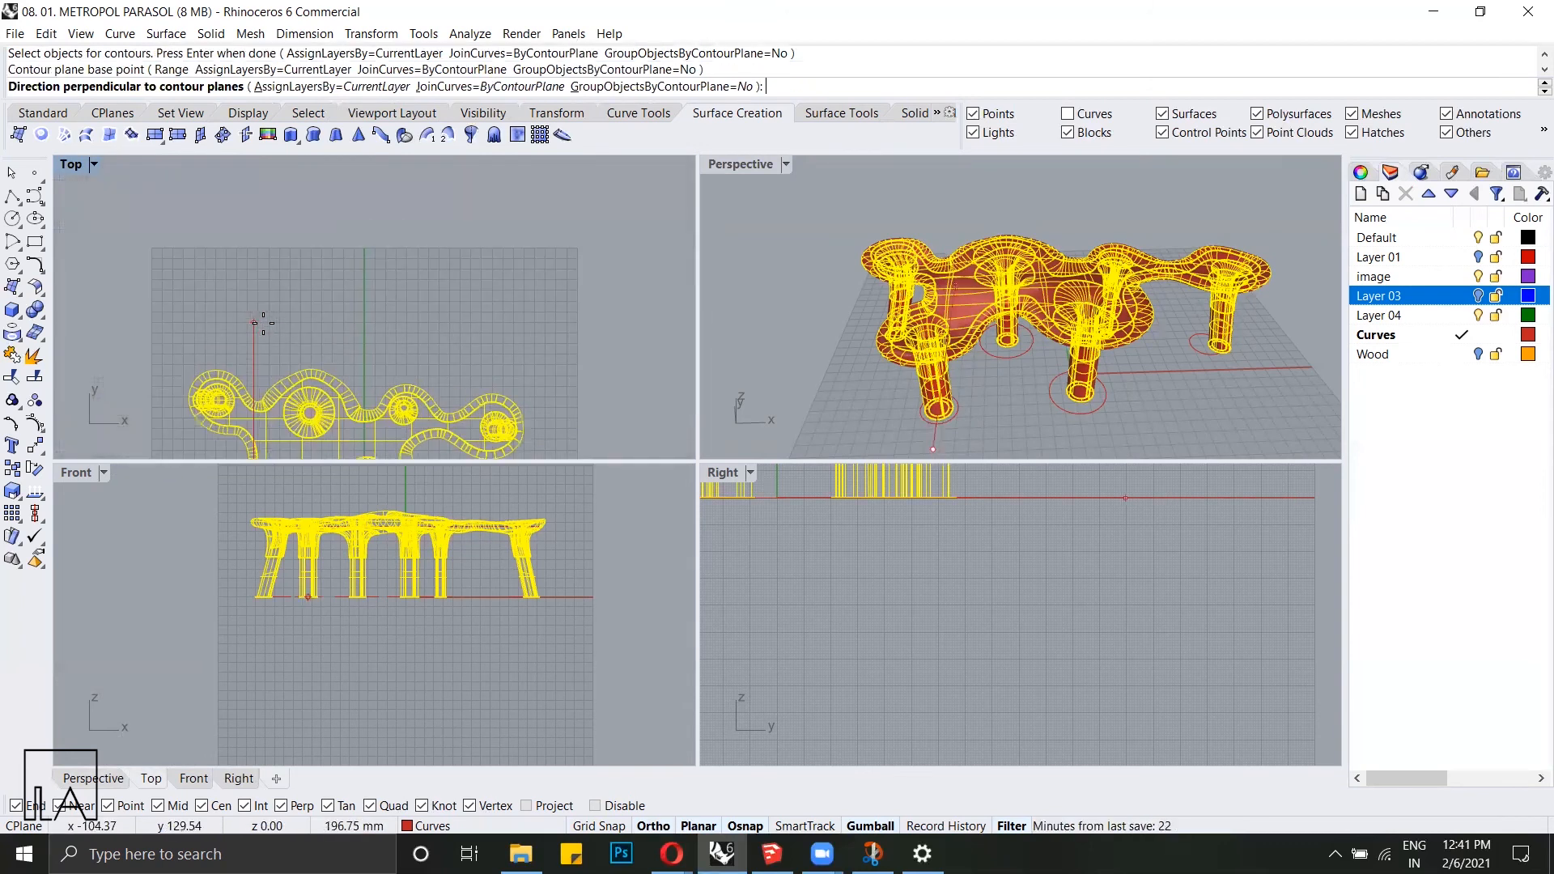
click(259, 354)
scroll(378, 279, down, 5)
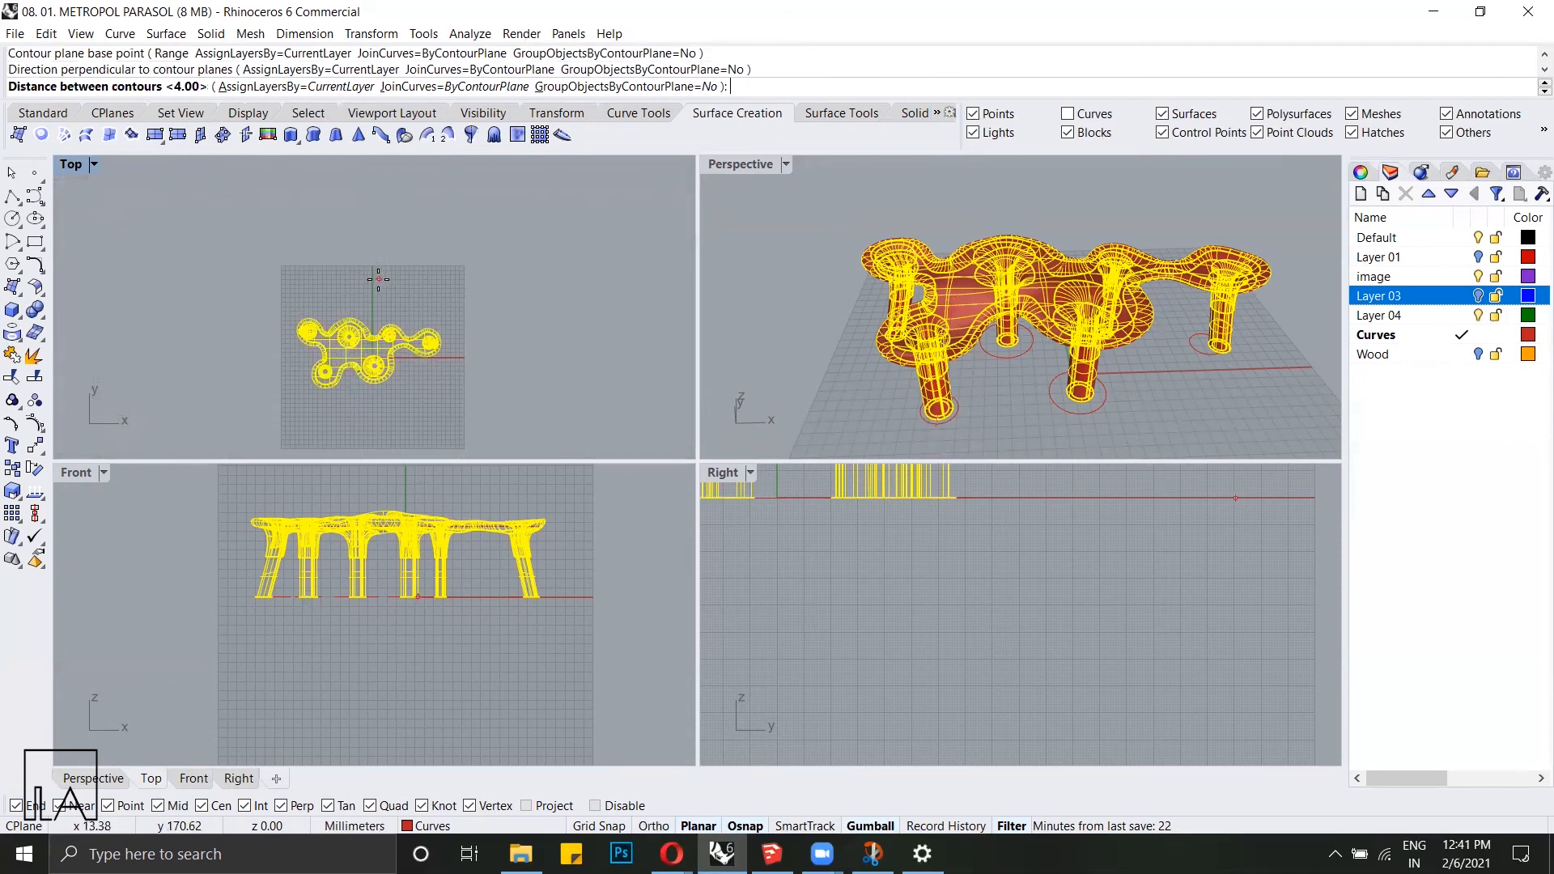
key(Return)
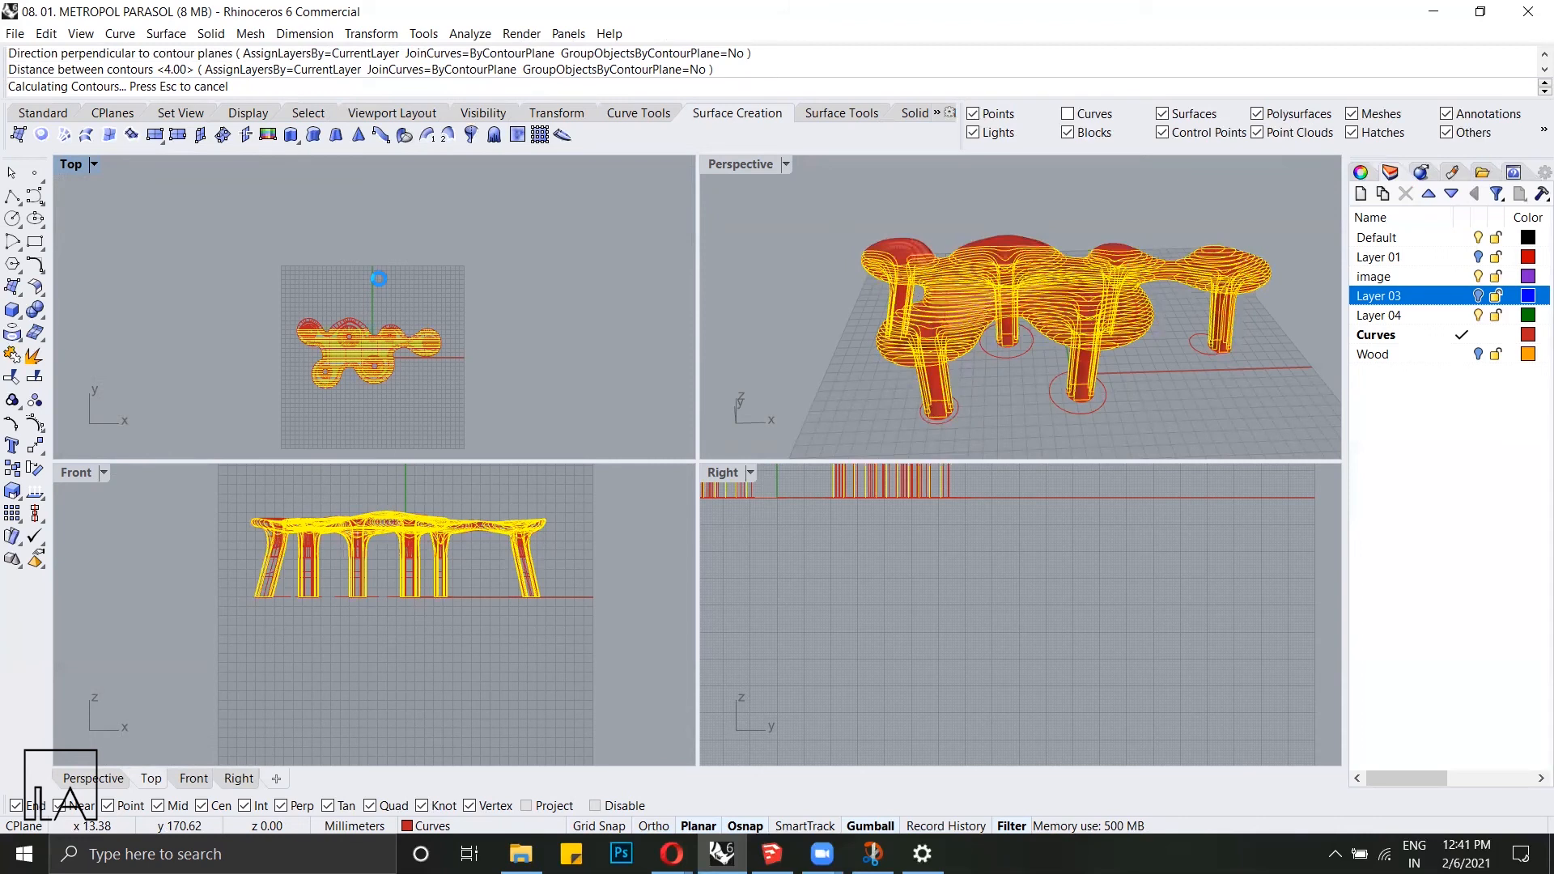
Step: Move the selected Y-direction contour curves to Layer 04 and clear the selection
right_click(1386, 318)
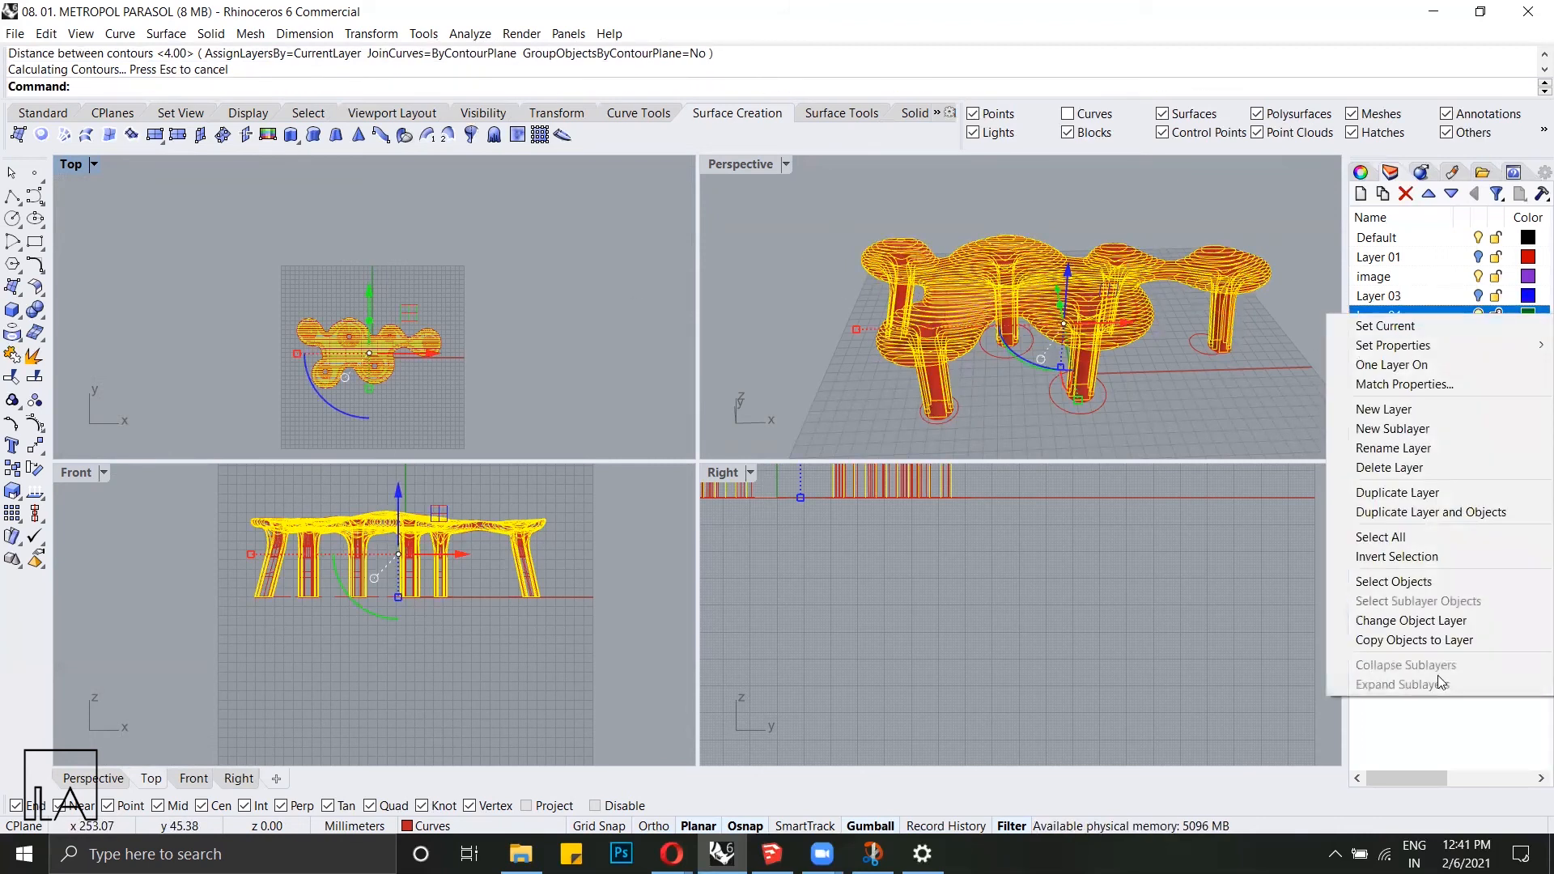
click(1416, 622)
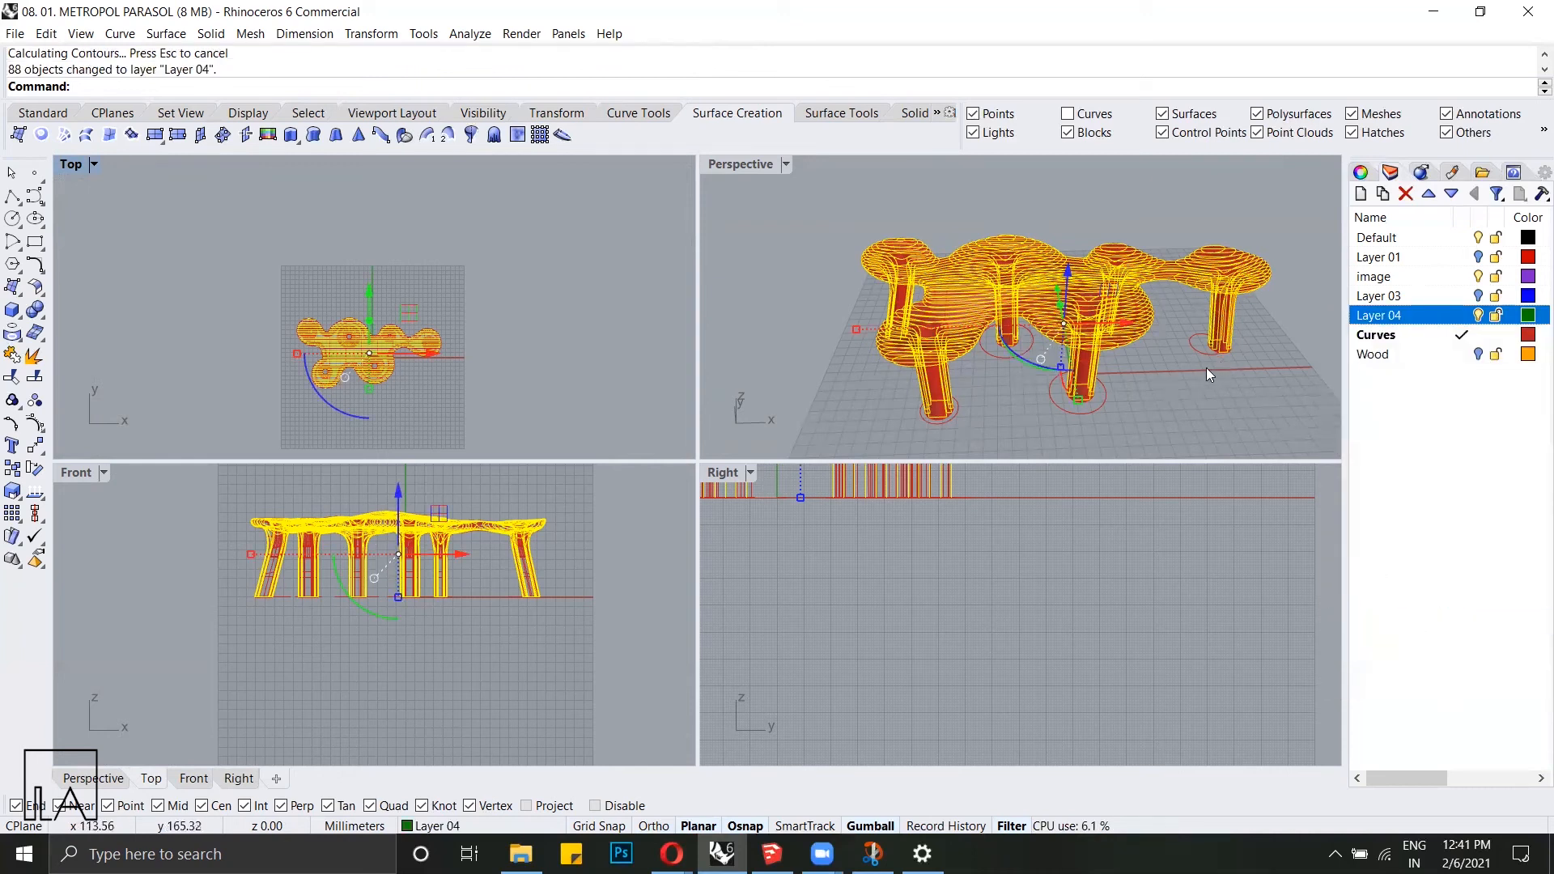
right_drag(1206, 374, 1123, 344)
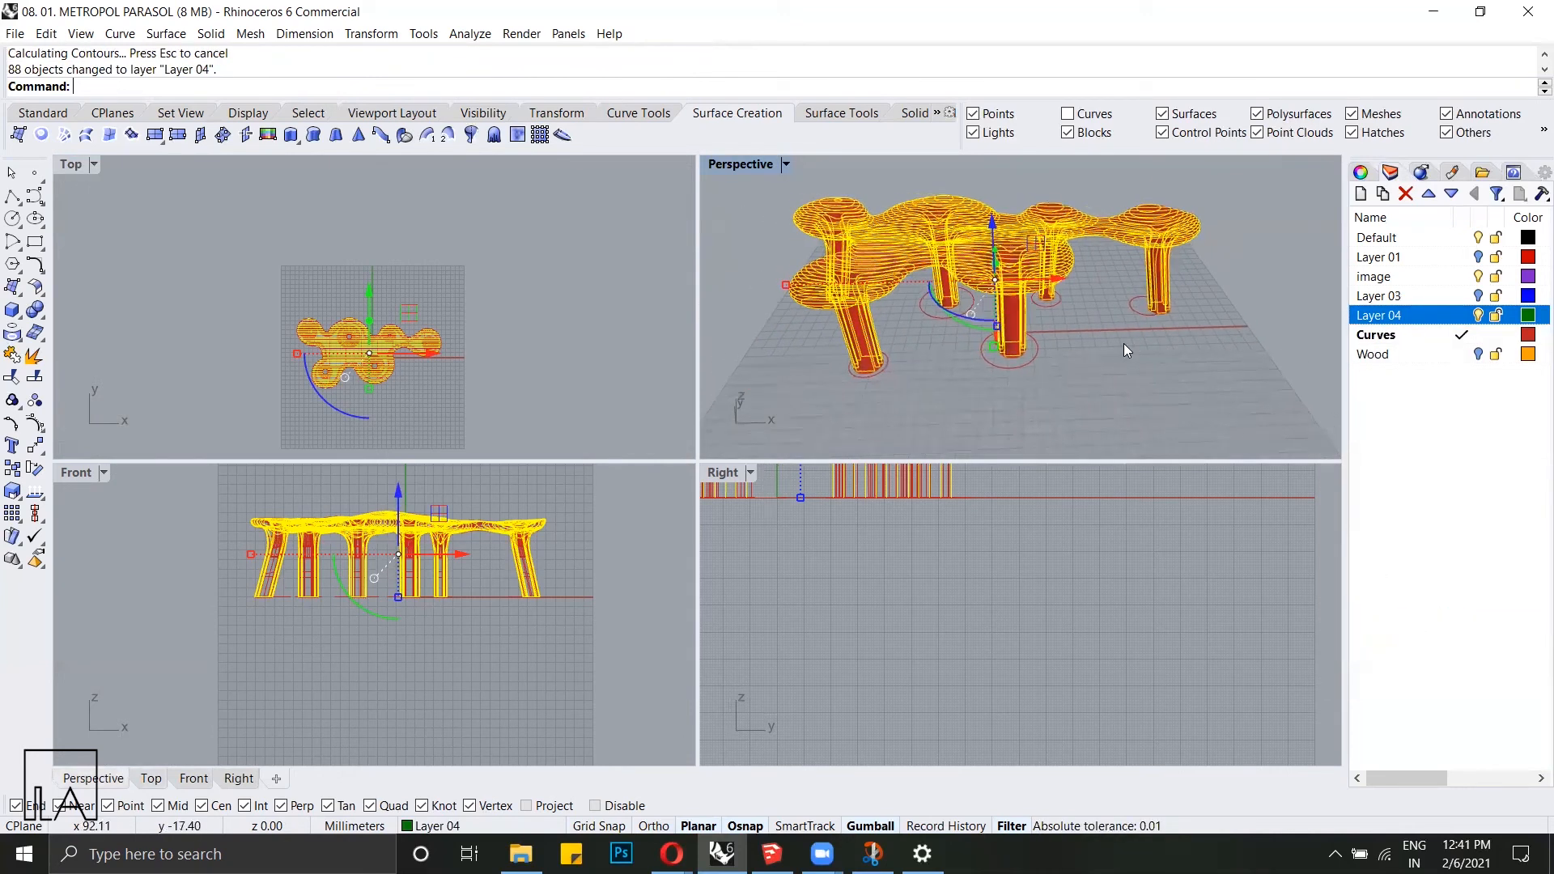
click(1122, 344)
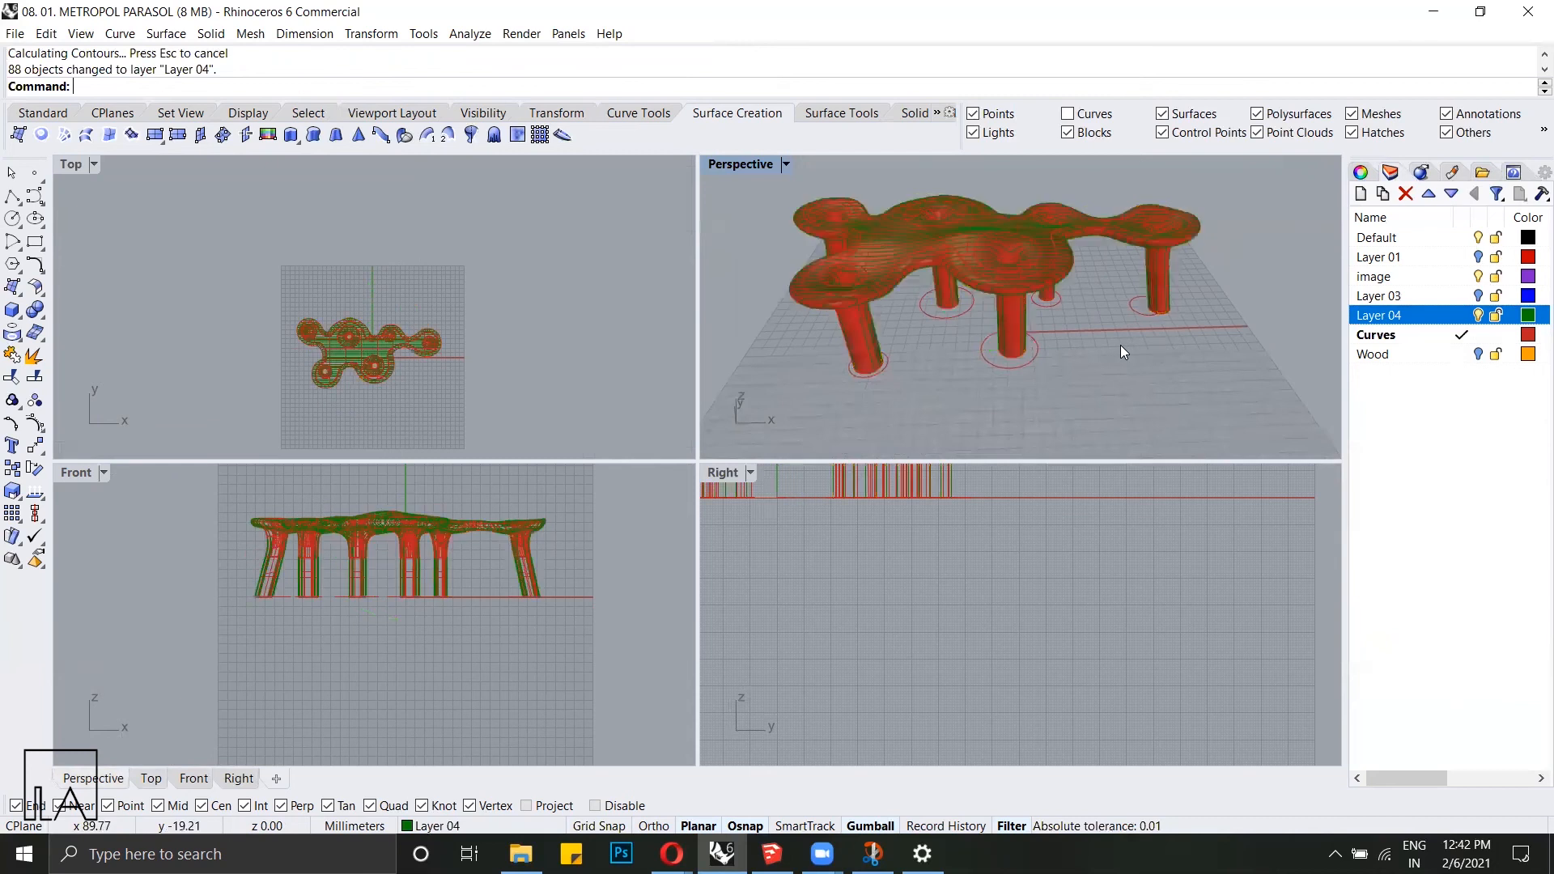
Step: Show Layer 03, make Layer 04 the current layer and hide the Curves layer
click(1478, 296)
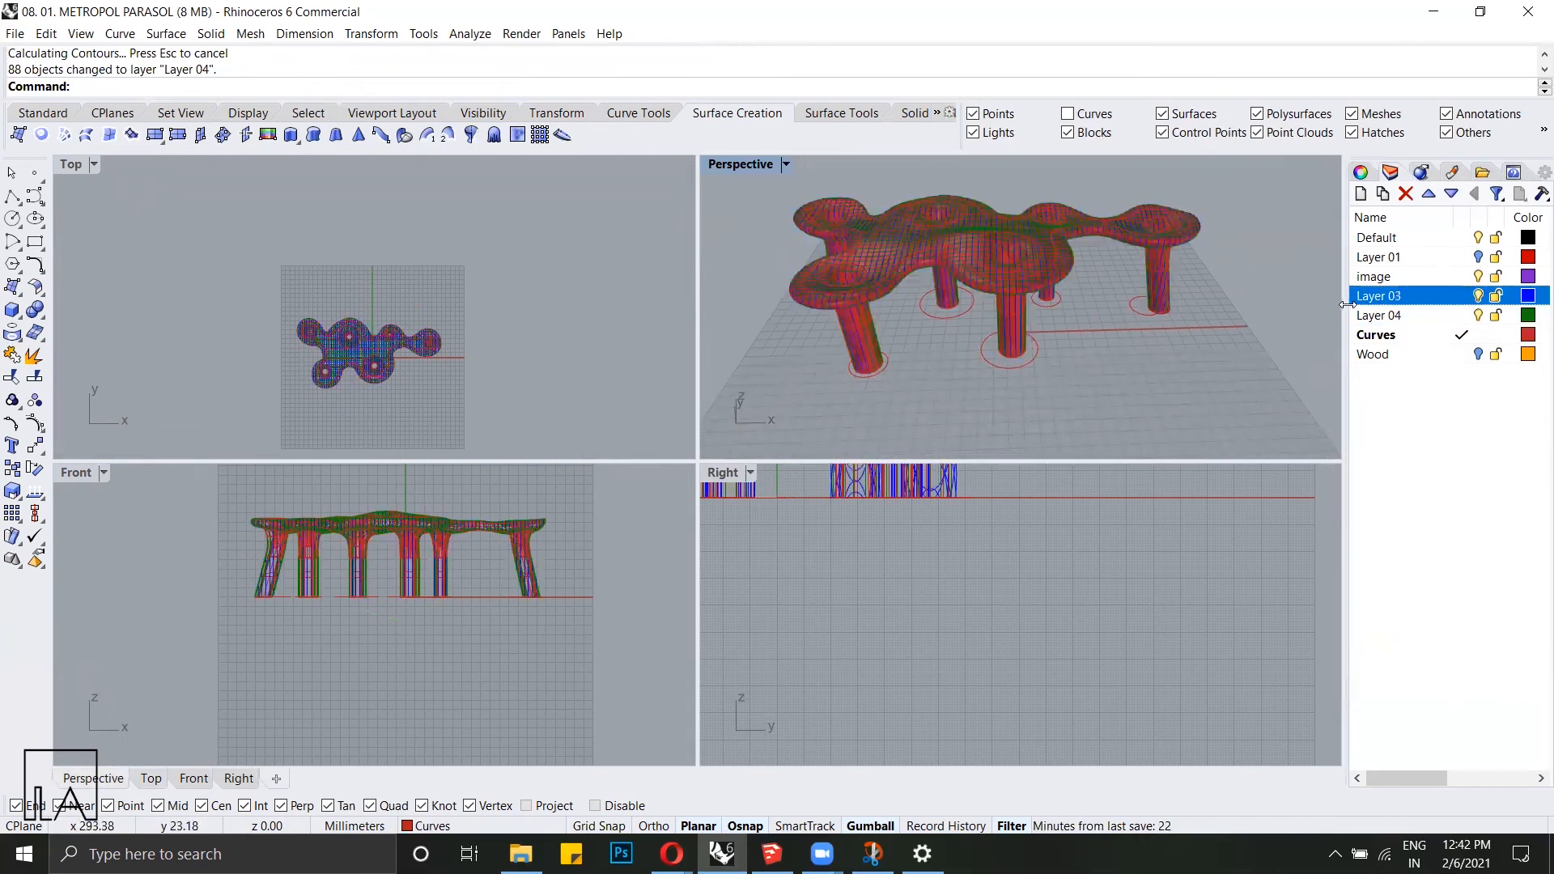
double_click(1420, 322)
click(1478, 334)
Step: Examine the crossing contour grid on the canopy and columns from several angles
right_drag(1037, 259, 881, 345)
scroll(1010, 289, up, 5)
scroll(983, 298, down, 3)
right_drag(919, 260, 965, 309)
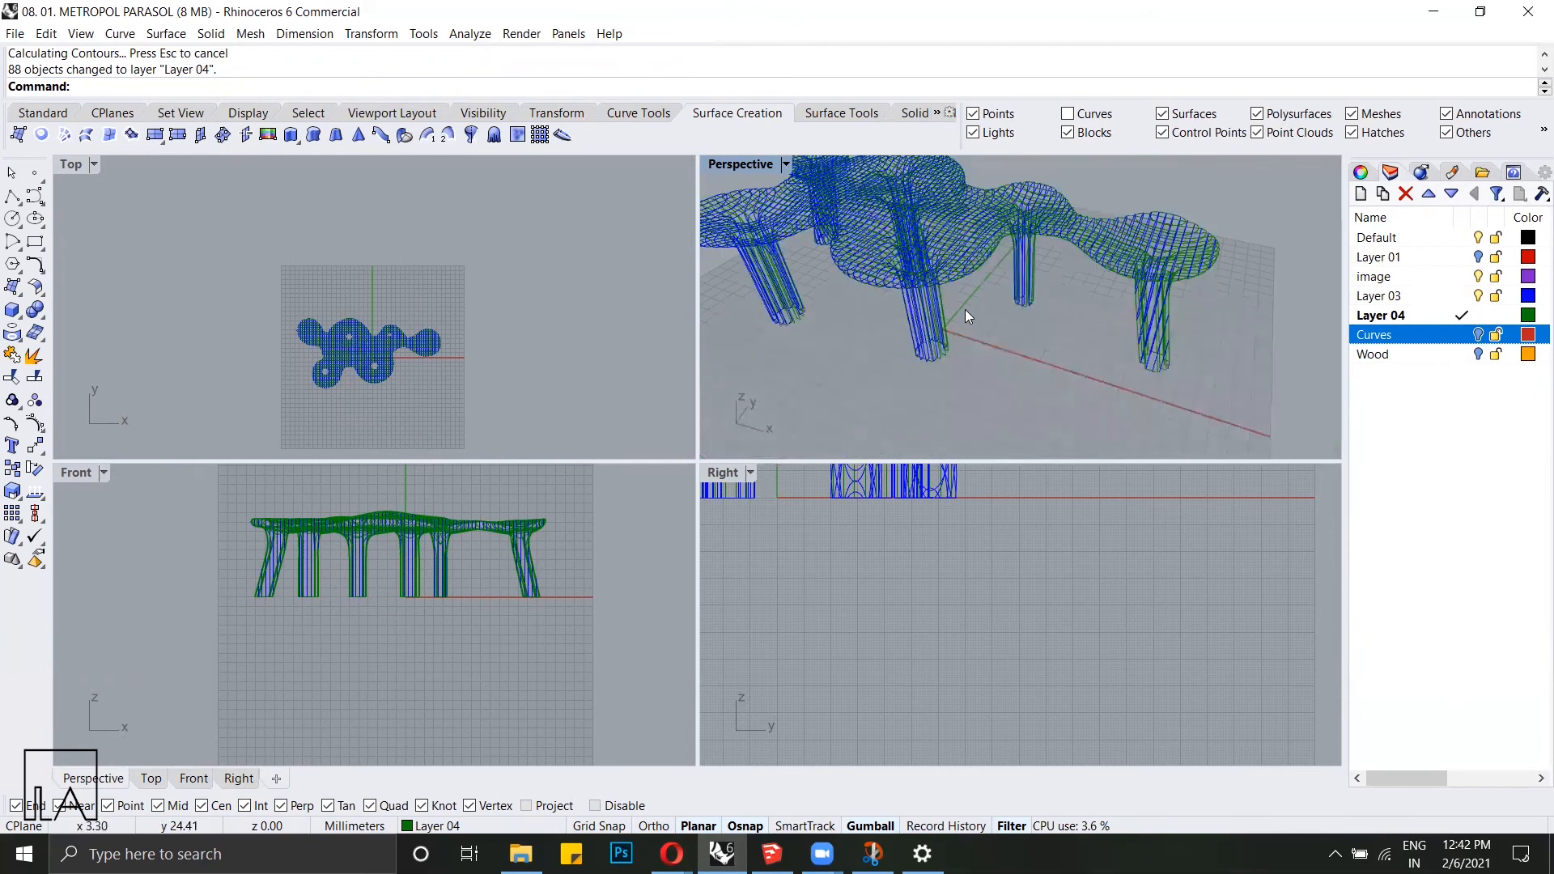
scroll(1012, 233, up, 2)
right_drag(1012, 233, 1159, 266)
scroll(1056, 240, down, 3)
right_drag(1056, 240, 944, 259)
Step: Include curves in the selection filter, select all contour curves and fill them with planar surfaces
drag(738, 186, 1240, 378)
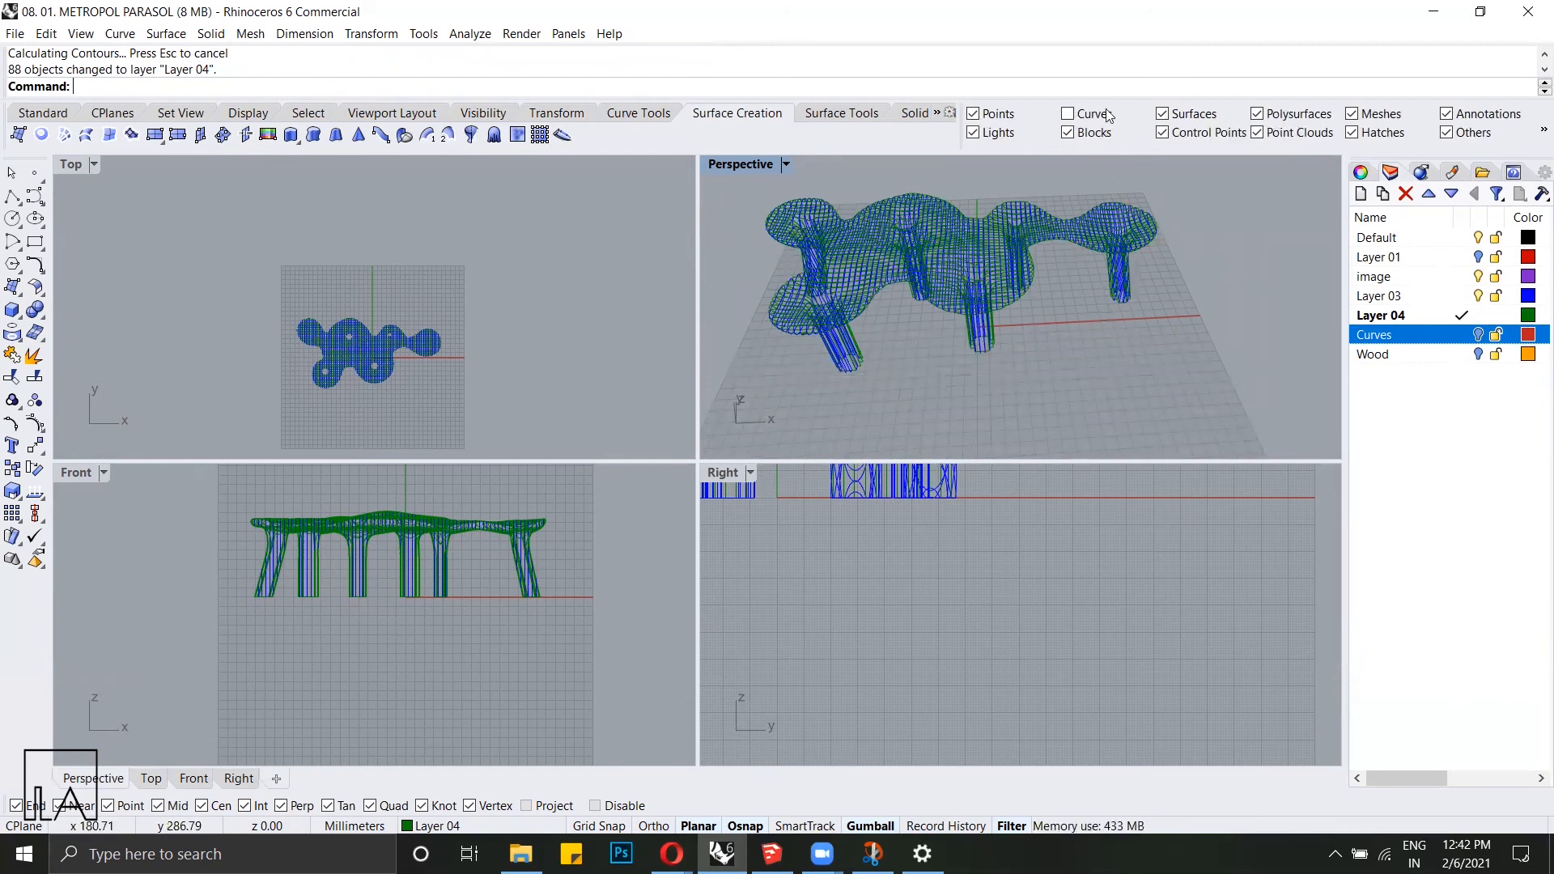
scroll(971, 311, down, 5)
drag(859, 231, 1117, 355)
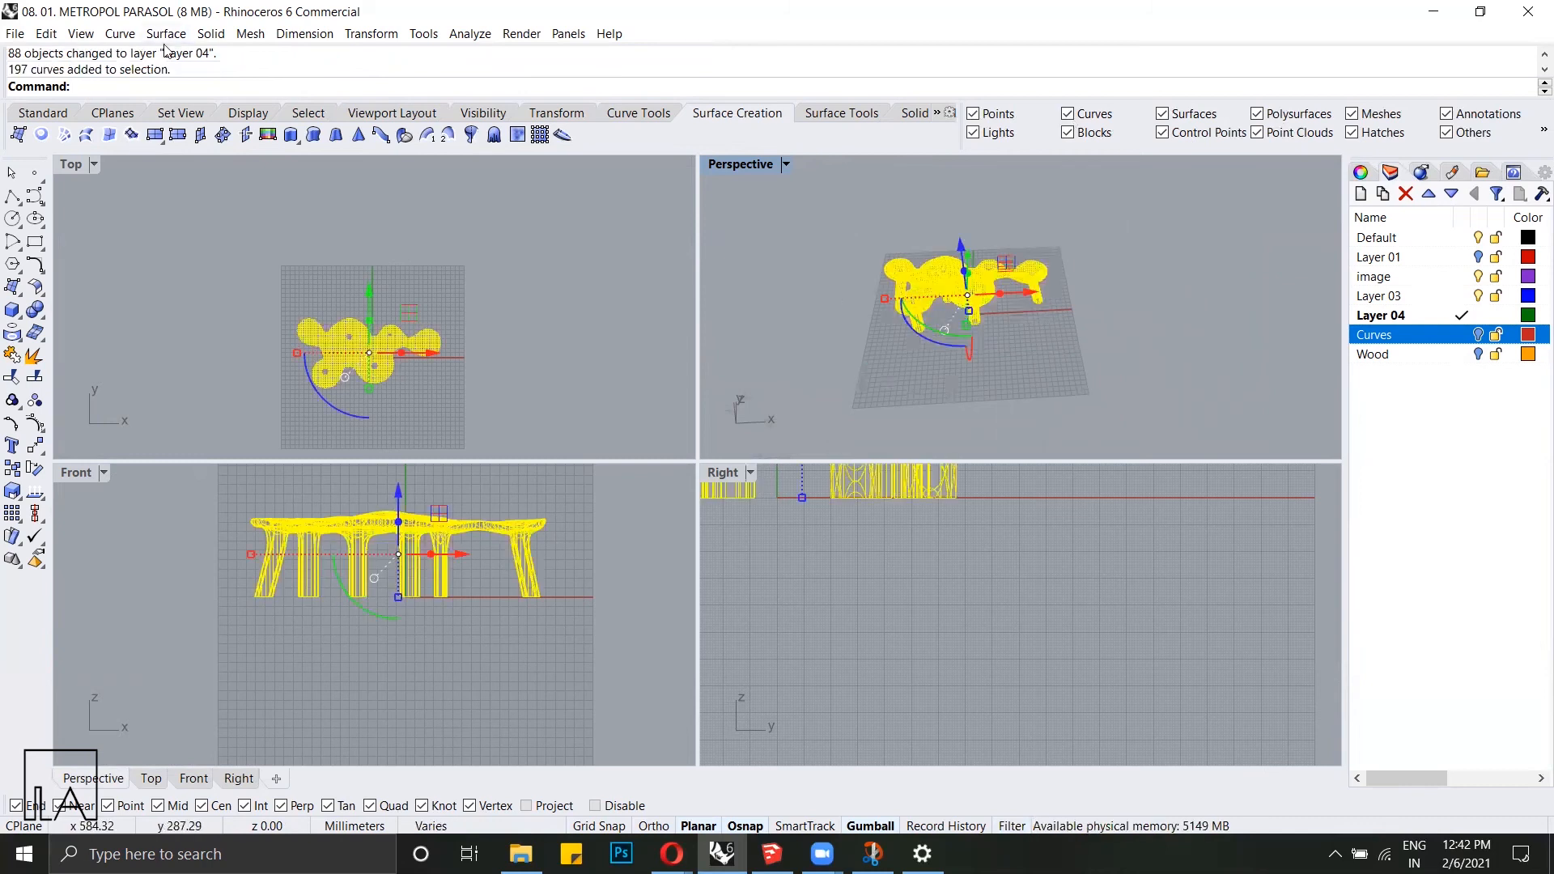
click(41, 135)
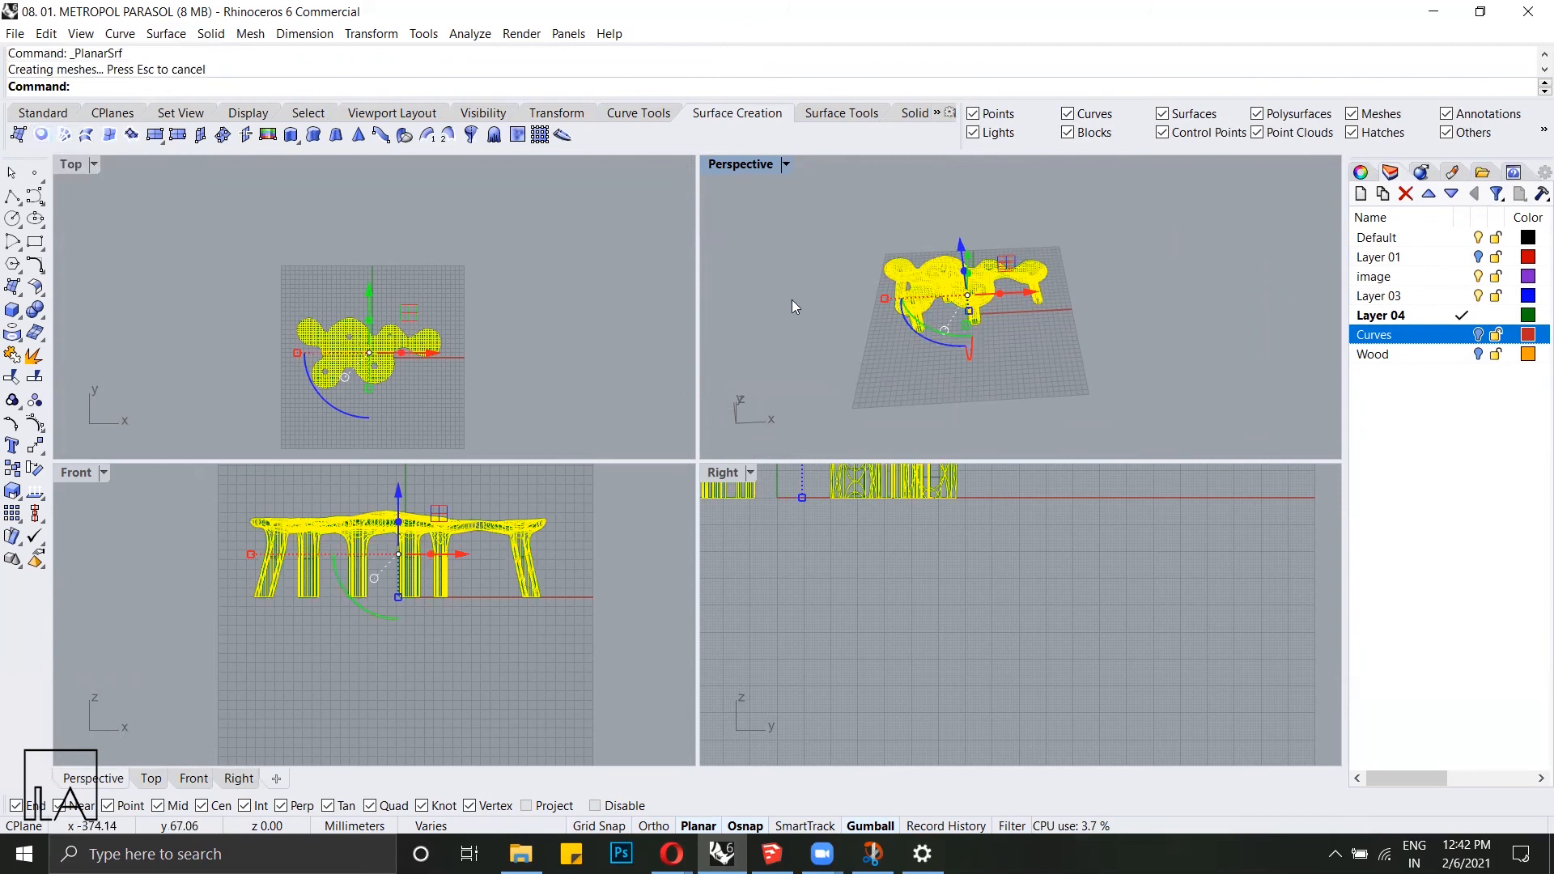
Step: Select the whole set of planar ribs and thicken them with OffsetSrf, using a distance of 0.75 and Solid=Yes
scroll(924, 303, up, 10)
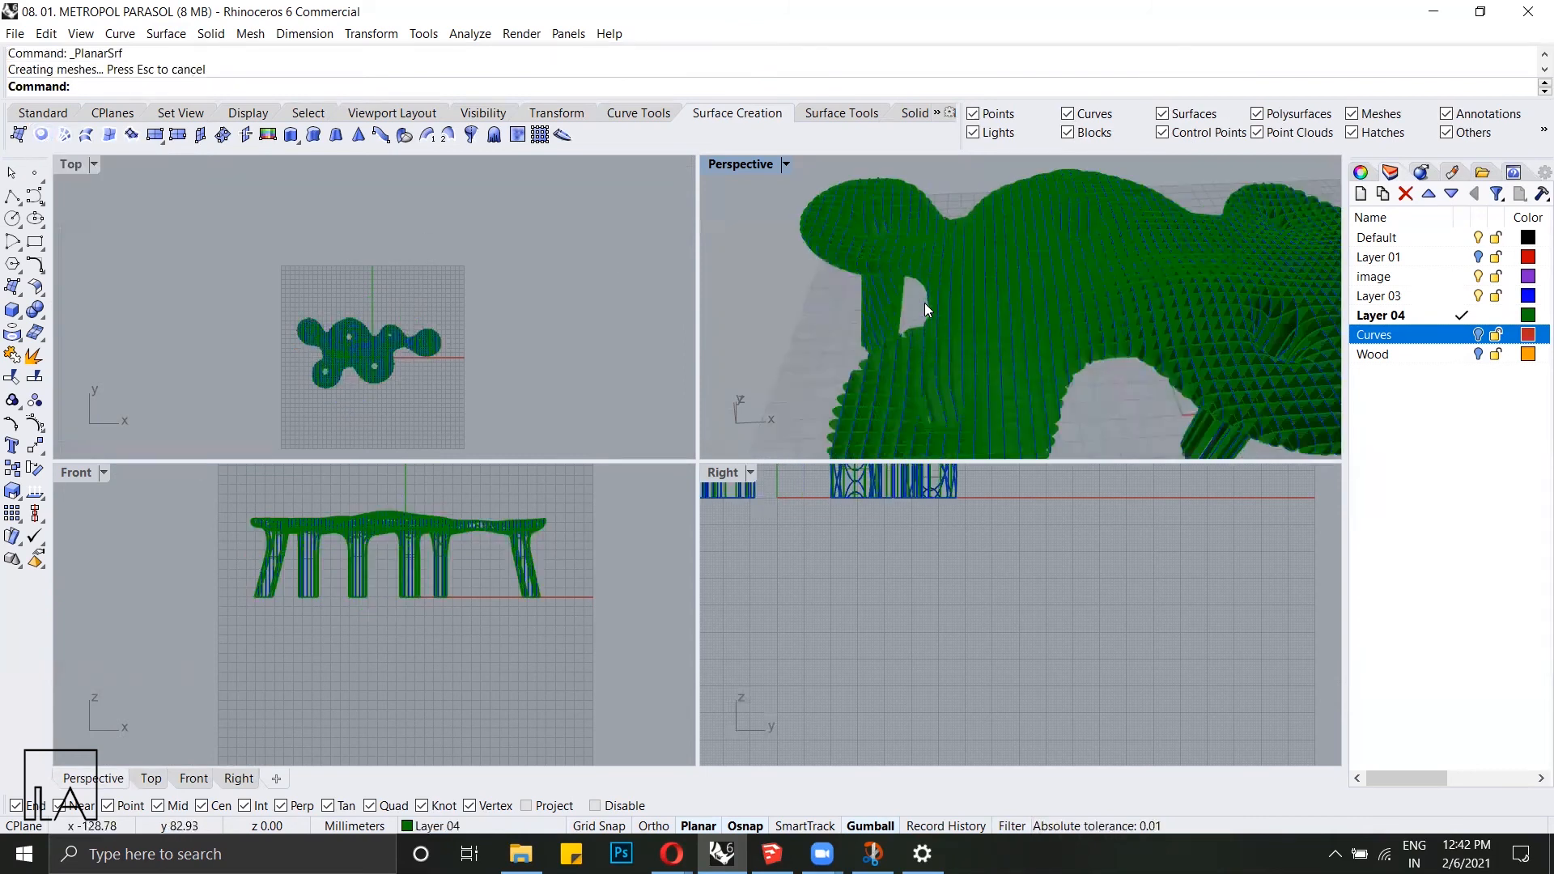
scroll(1028, 310, down, 8)
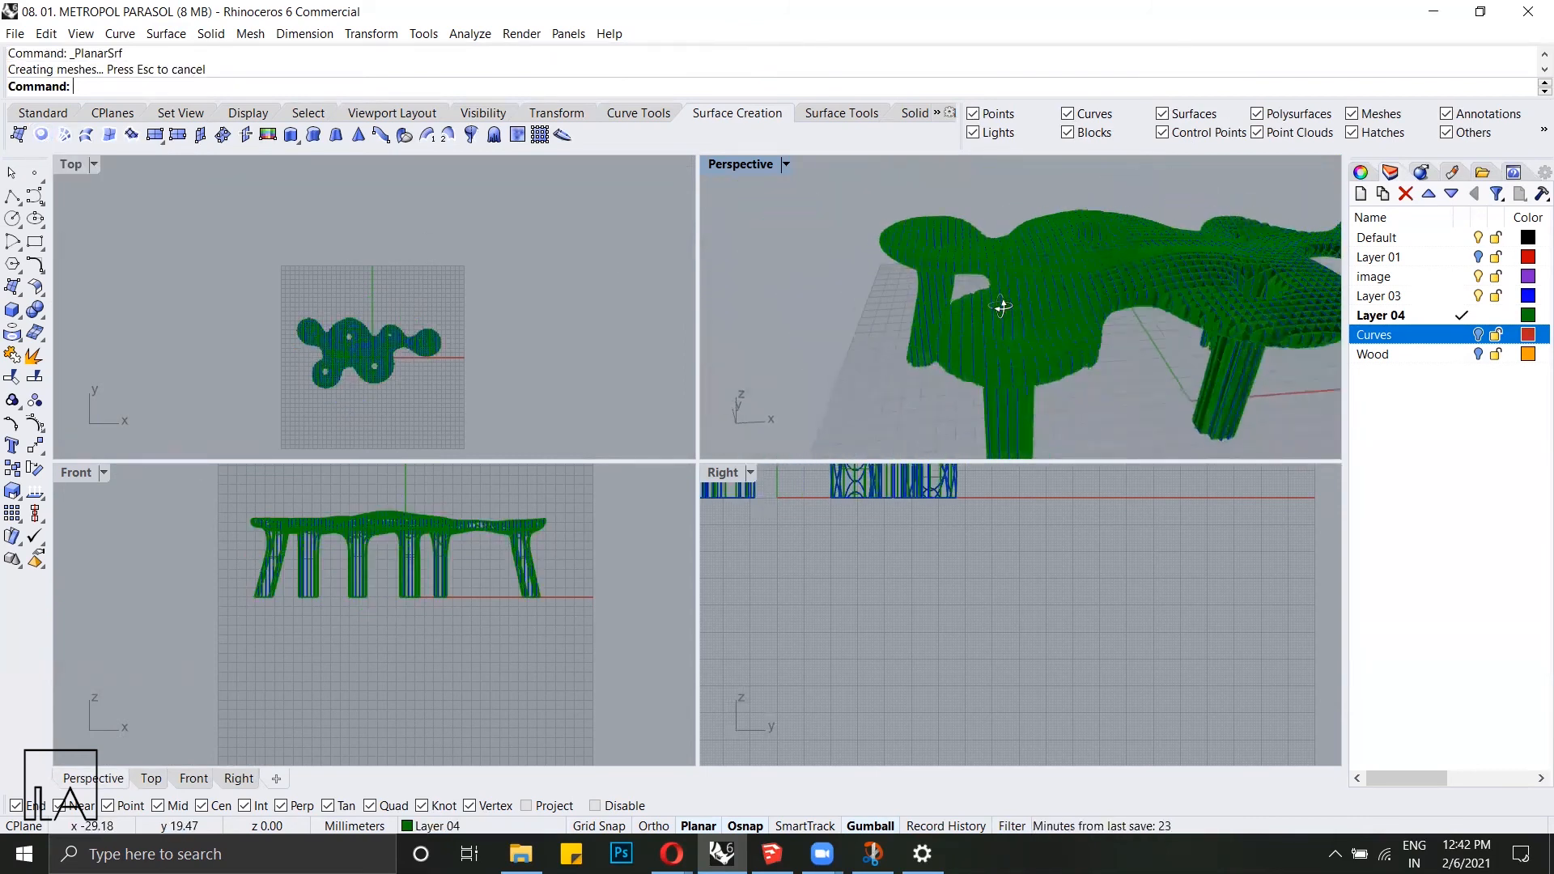
scroll(1018, 313, down, 5)
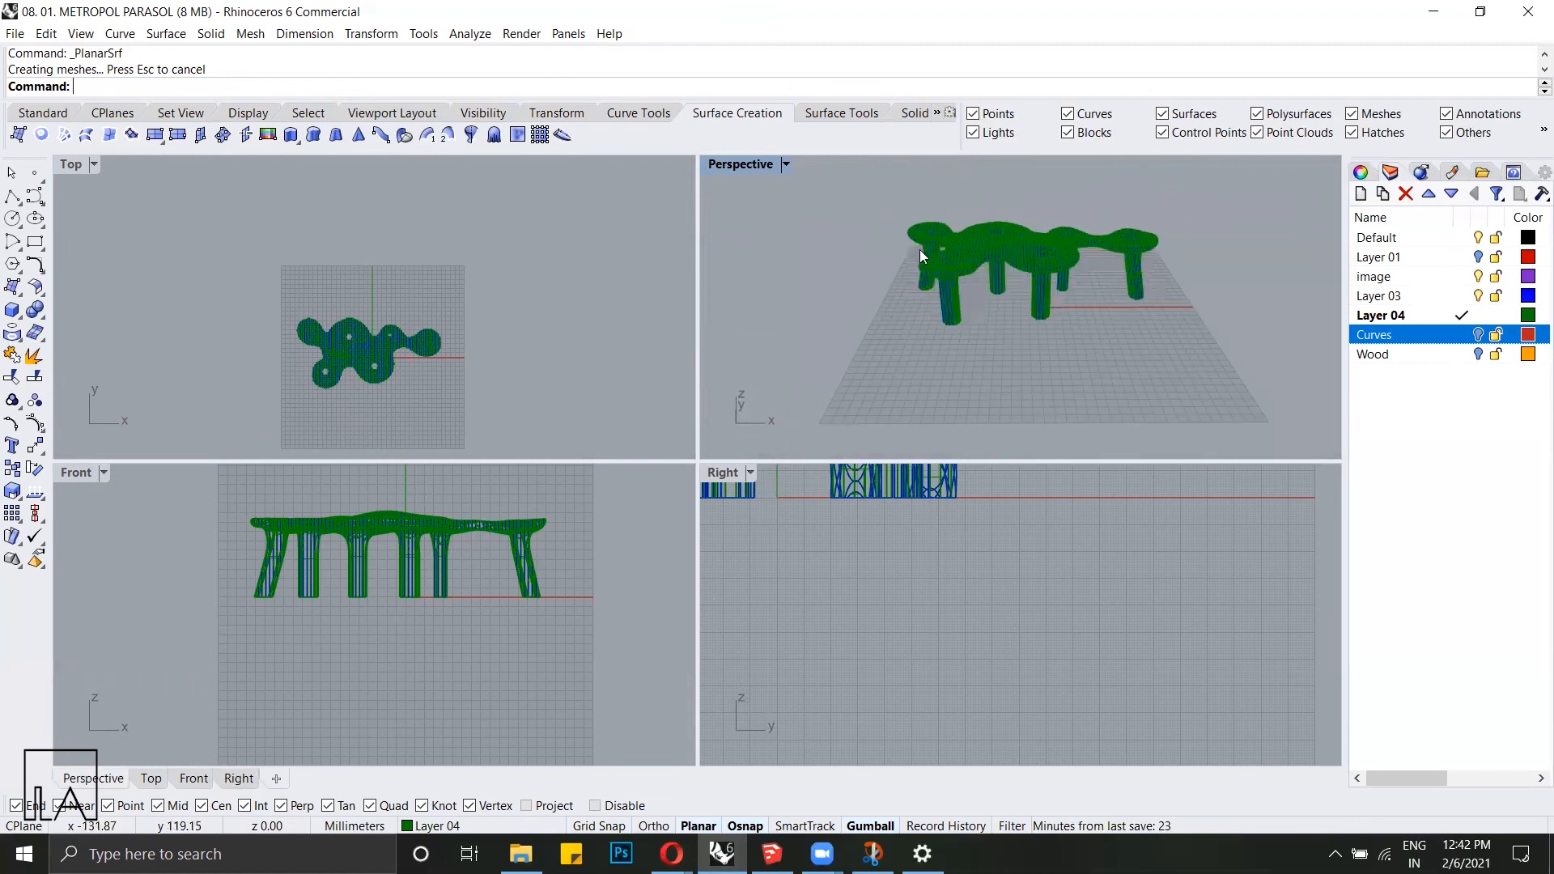
drag(875, 204, 1250, 376)
text(Off)
key(Return)
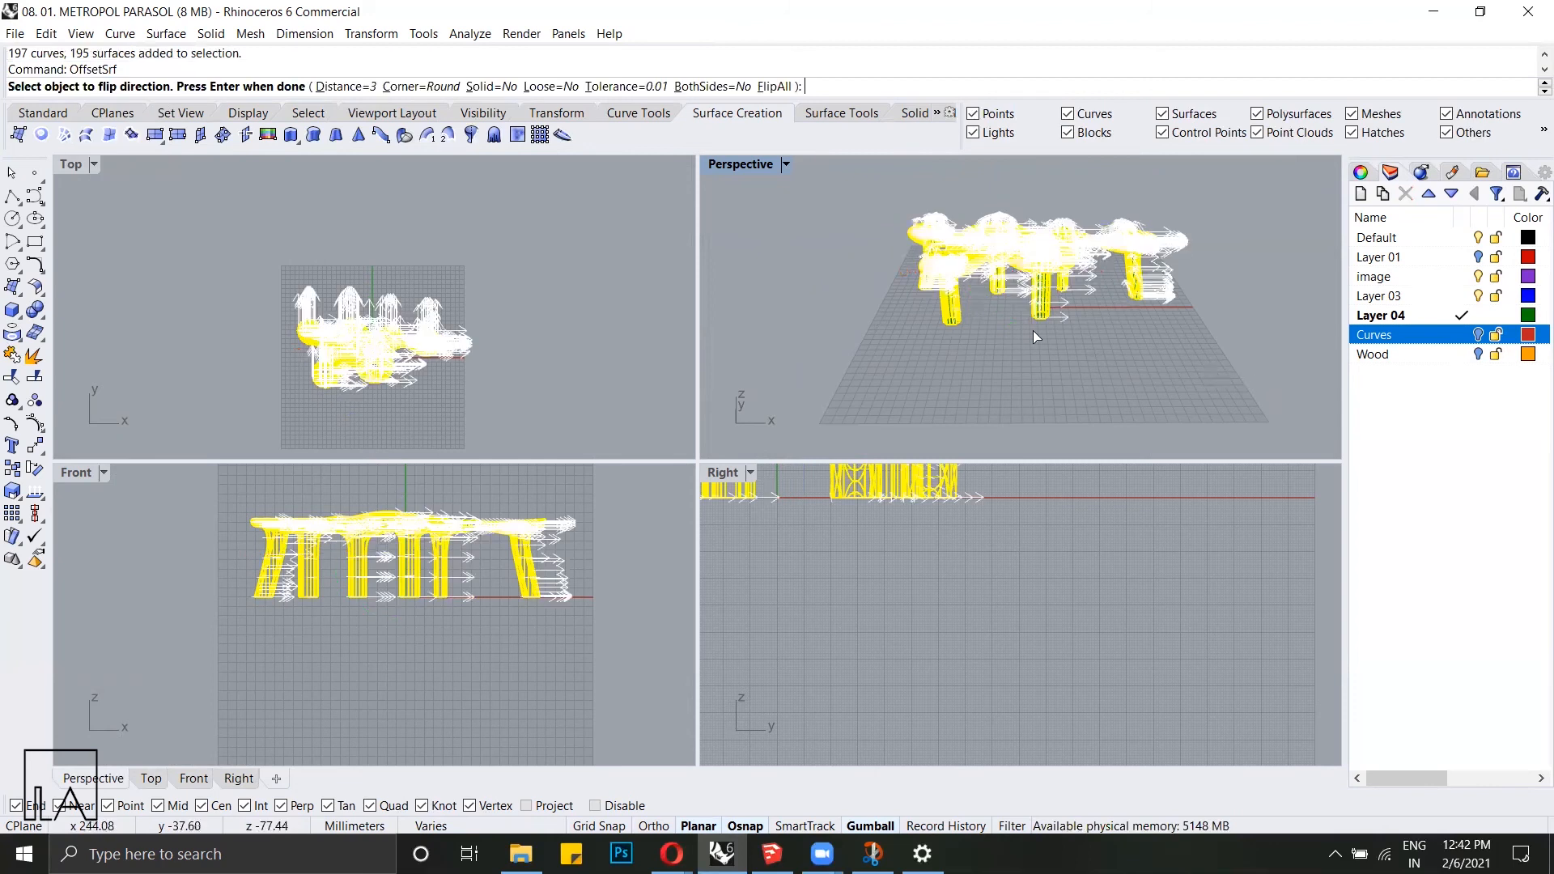
click(371, 87)
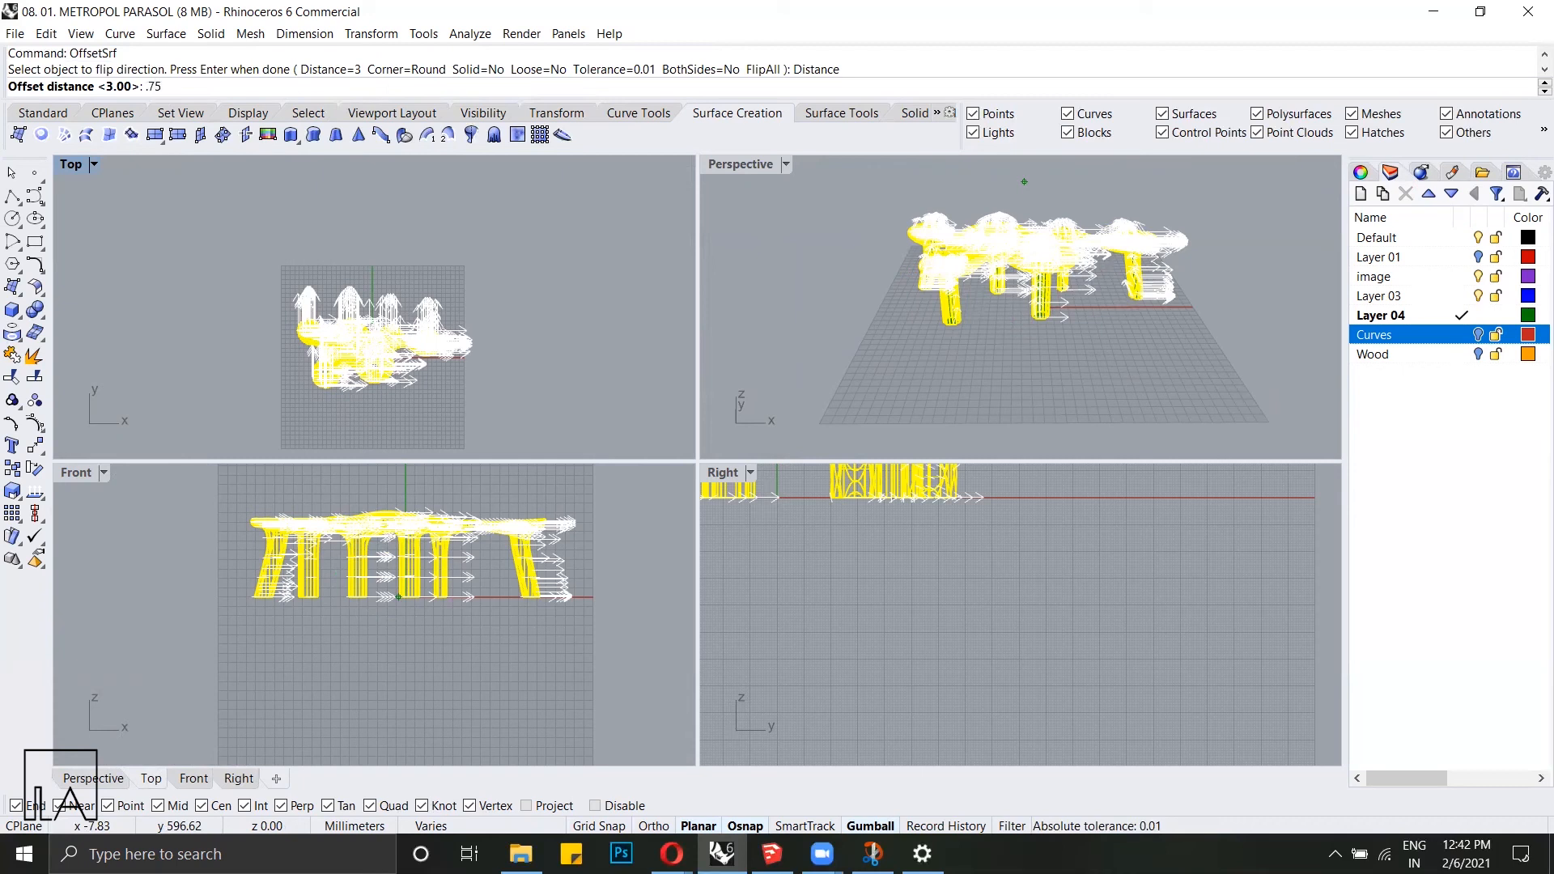
key(Return)
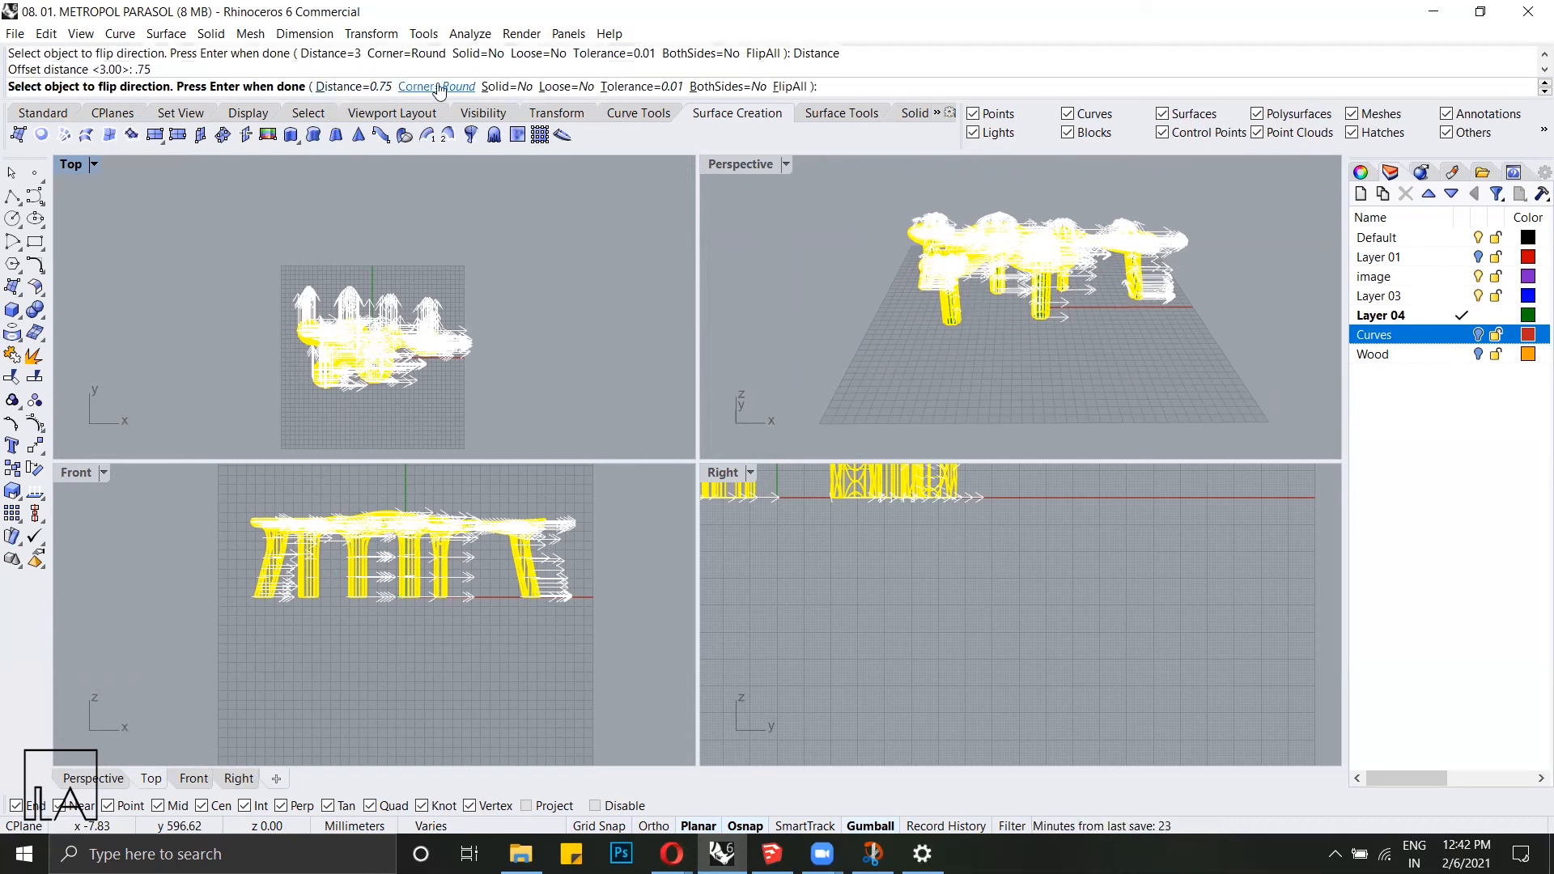
click(503, 86)
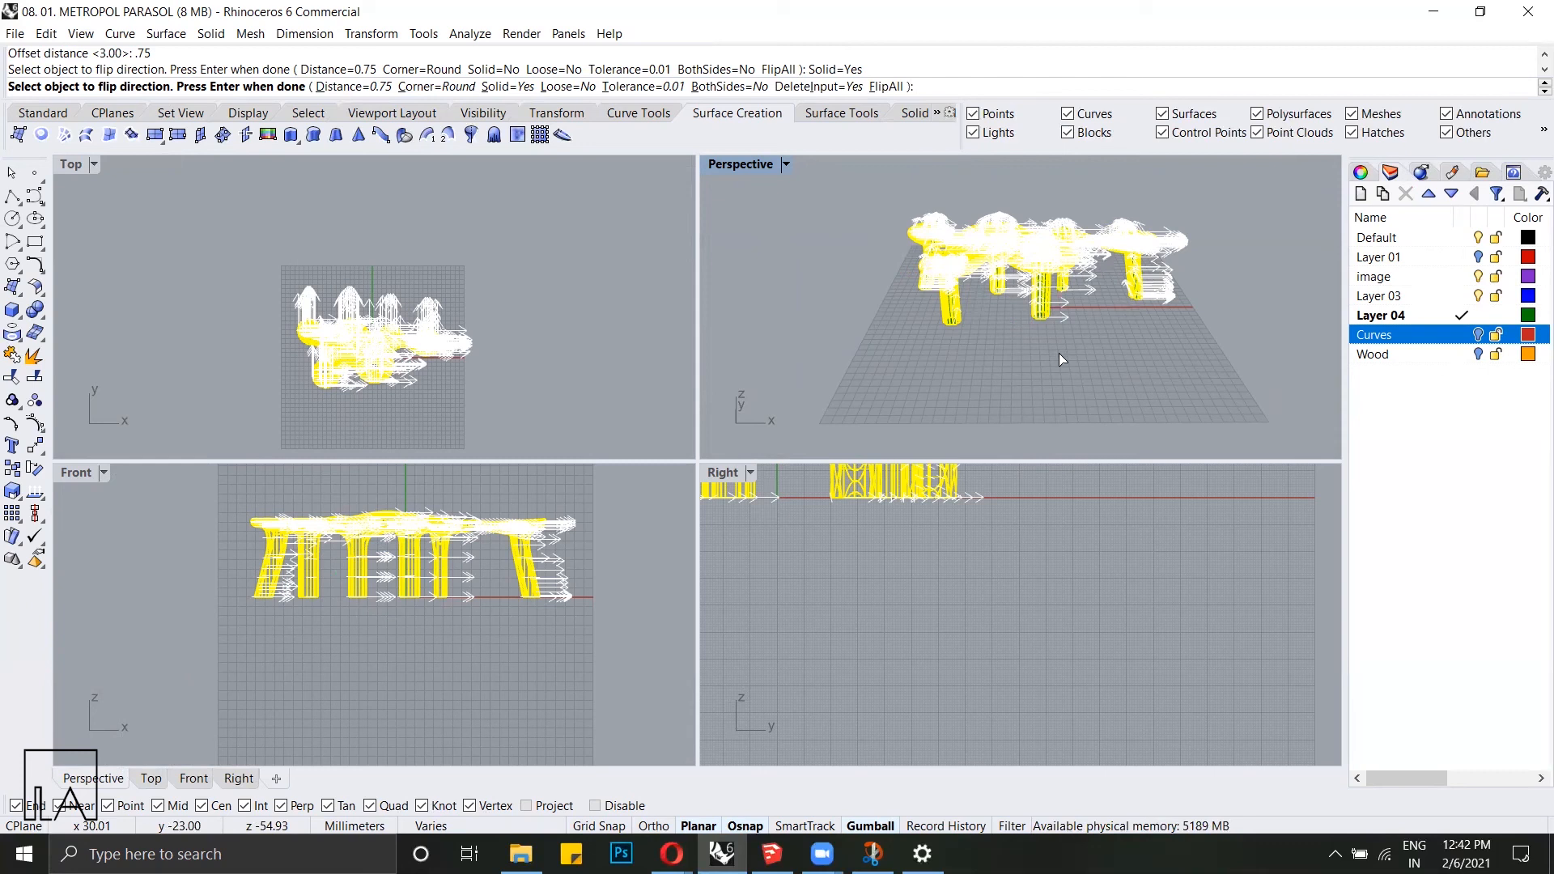
key(Return)
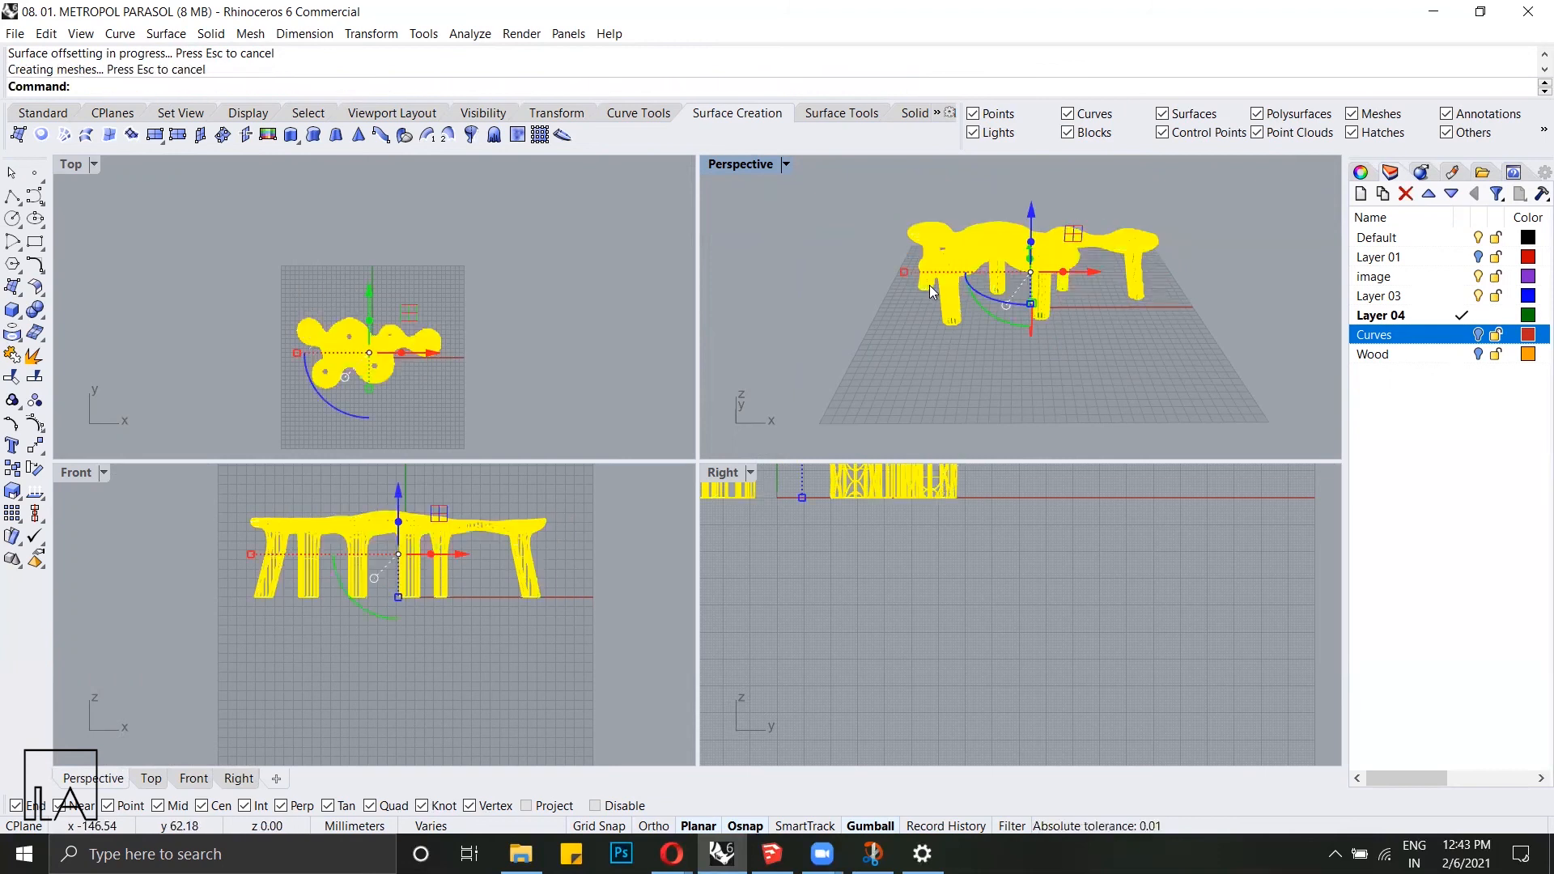
Step: Maximize the Perspective viewport, clear the selection and set the display mode to Rendered
double_click(754, 165)
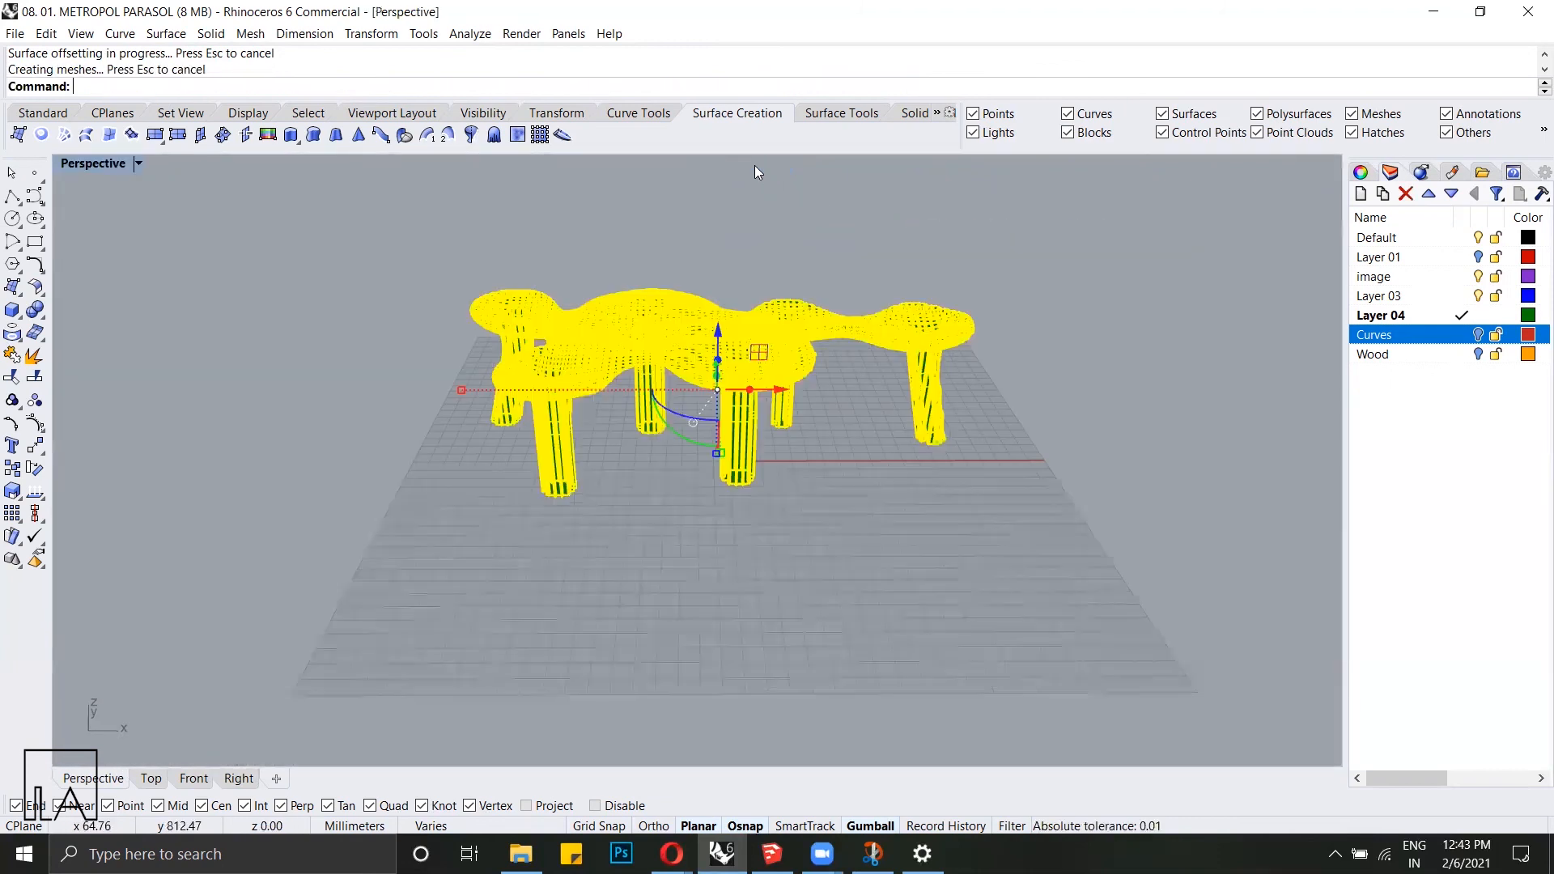
click(945, 627)
mouse_move(885, 465)
right_down()
mouse_move(634, 388)
mouse_move(860, 411)
mouse_move(1048, 304)
mouse_move(846, 340)
mouse_move(919, 318)
mouse_move(809, 364)
mouse_move(800, 385)
mouse_move(949, 412)
mouse_move(906, 317)
mouse_move(1045, 339)
mouse_move(905, 322)
mouse_move(828, 284)
mouse_move(839, 292)
right_up()
scroll(635, 389, up, 5)
scroll(878, 393, down, 5)
scroll(918, 318, down, 3)
scroll(907, 317, down, 3)
scroll(906, 317, up, 3)
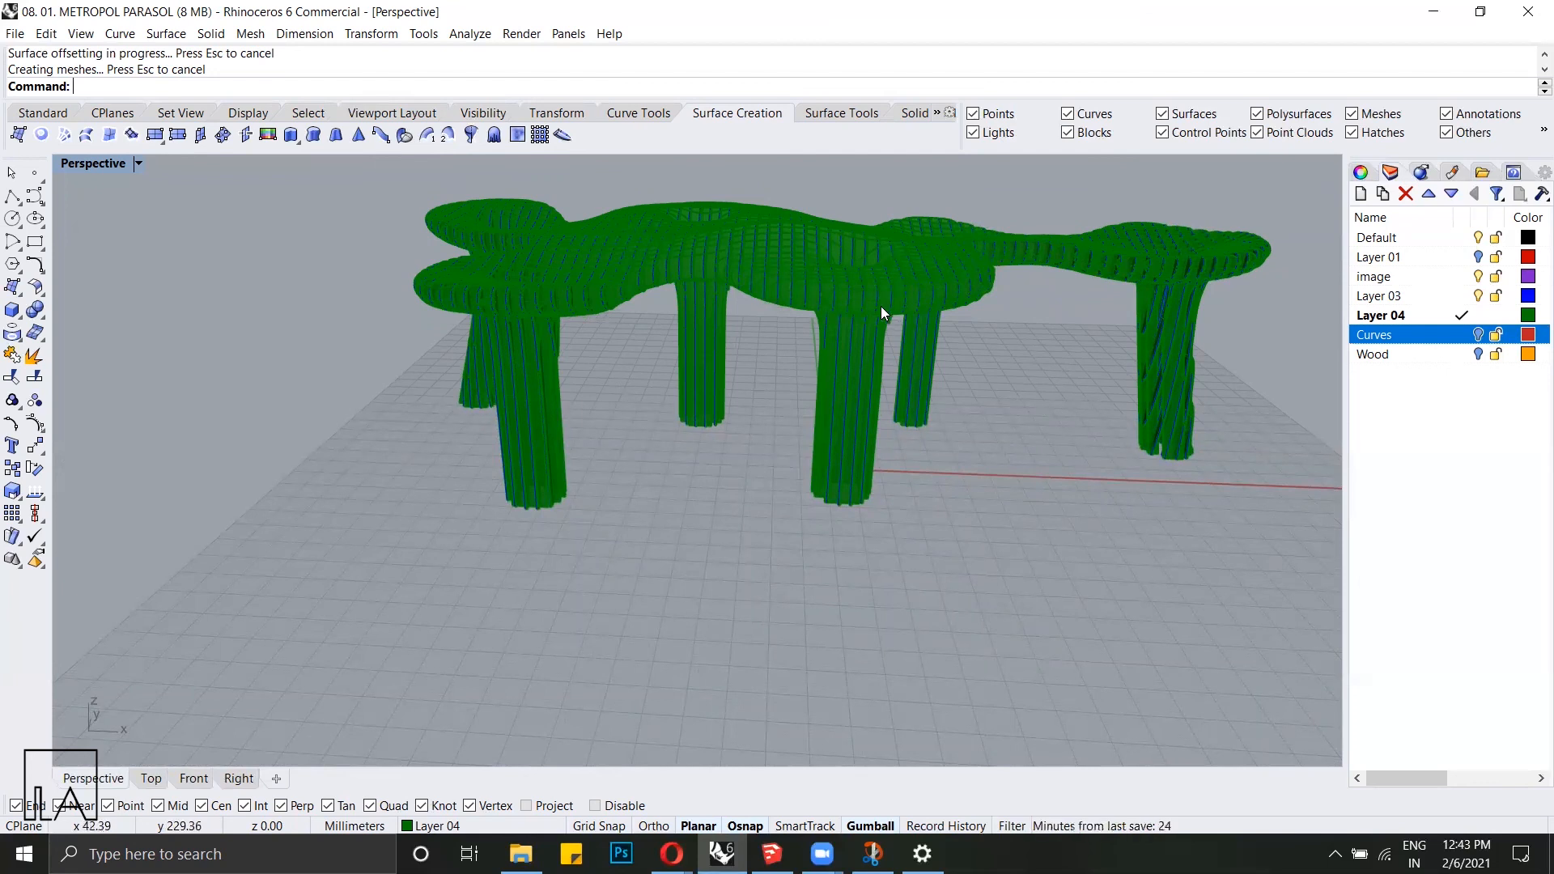
right_drag(903, 283, 801, 368)
click(138, 163)
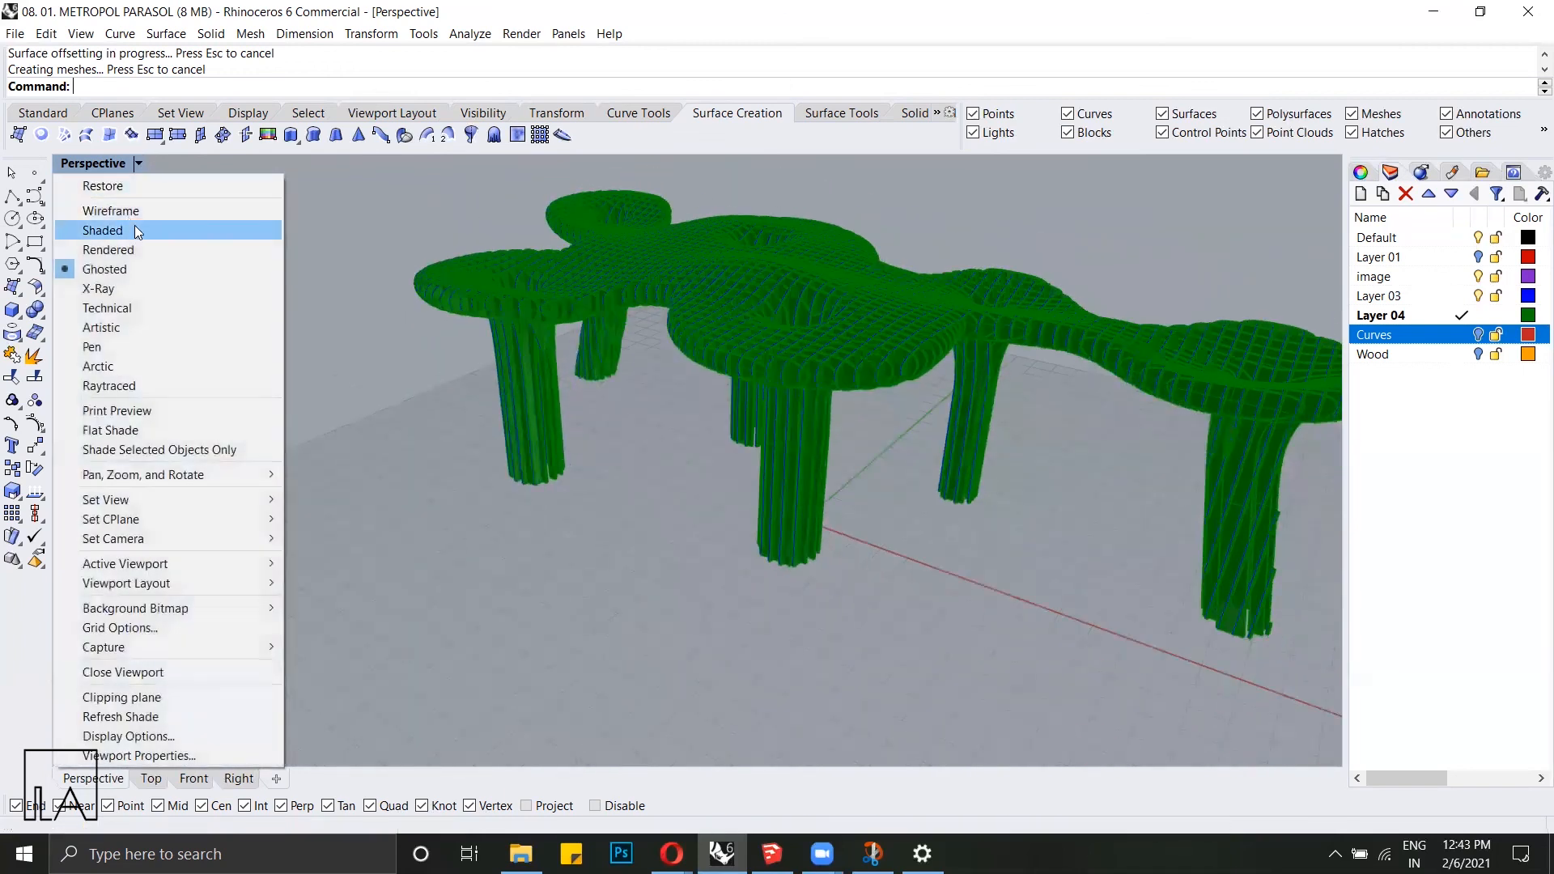
click(139, 249)
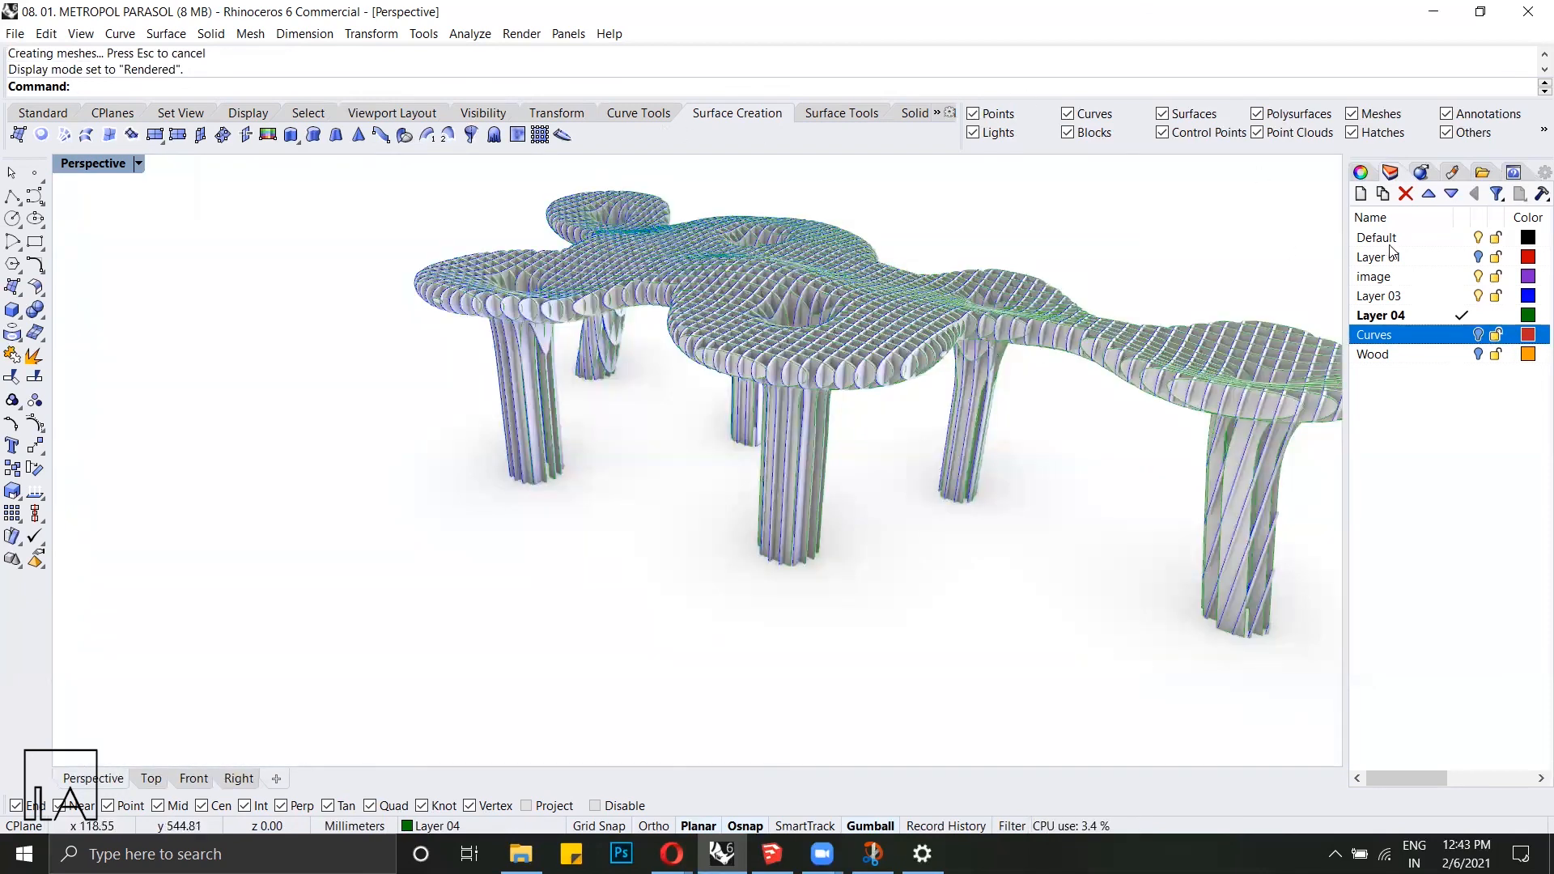
Step: Exclude surfaces and polysurfaces from the selection filter, then select all contour curves and hide them
click(1163, 114)
click(1256, 114)
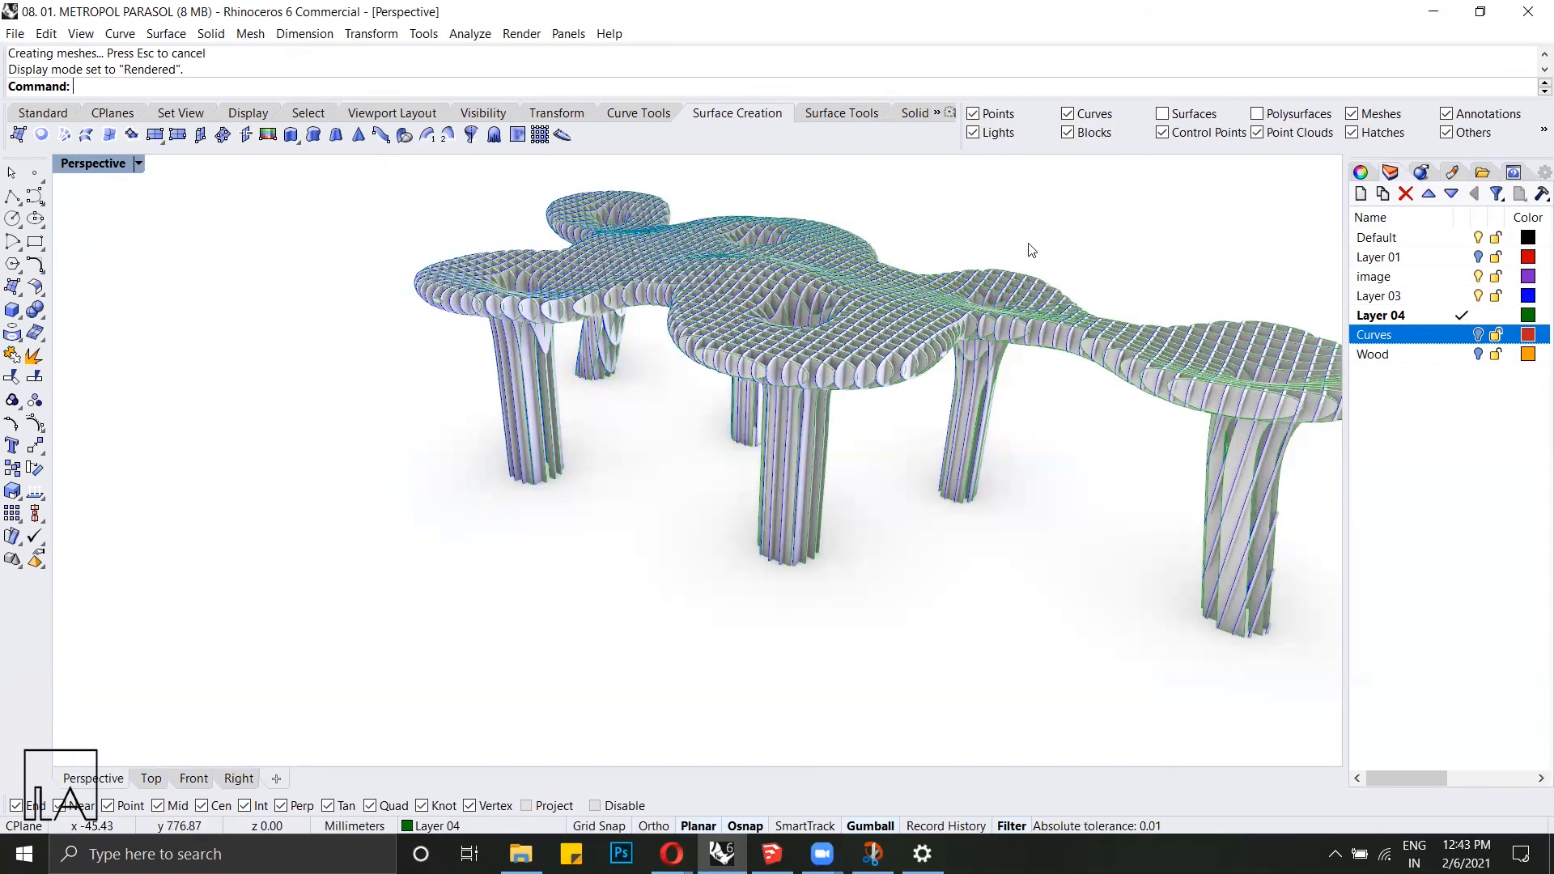
scroll(632, 339, down, 3)
drag(510, 220, 1129, 559)
text(Hide)
key(Return)
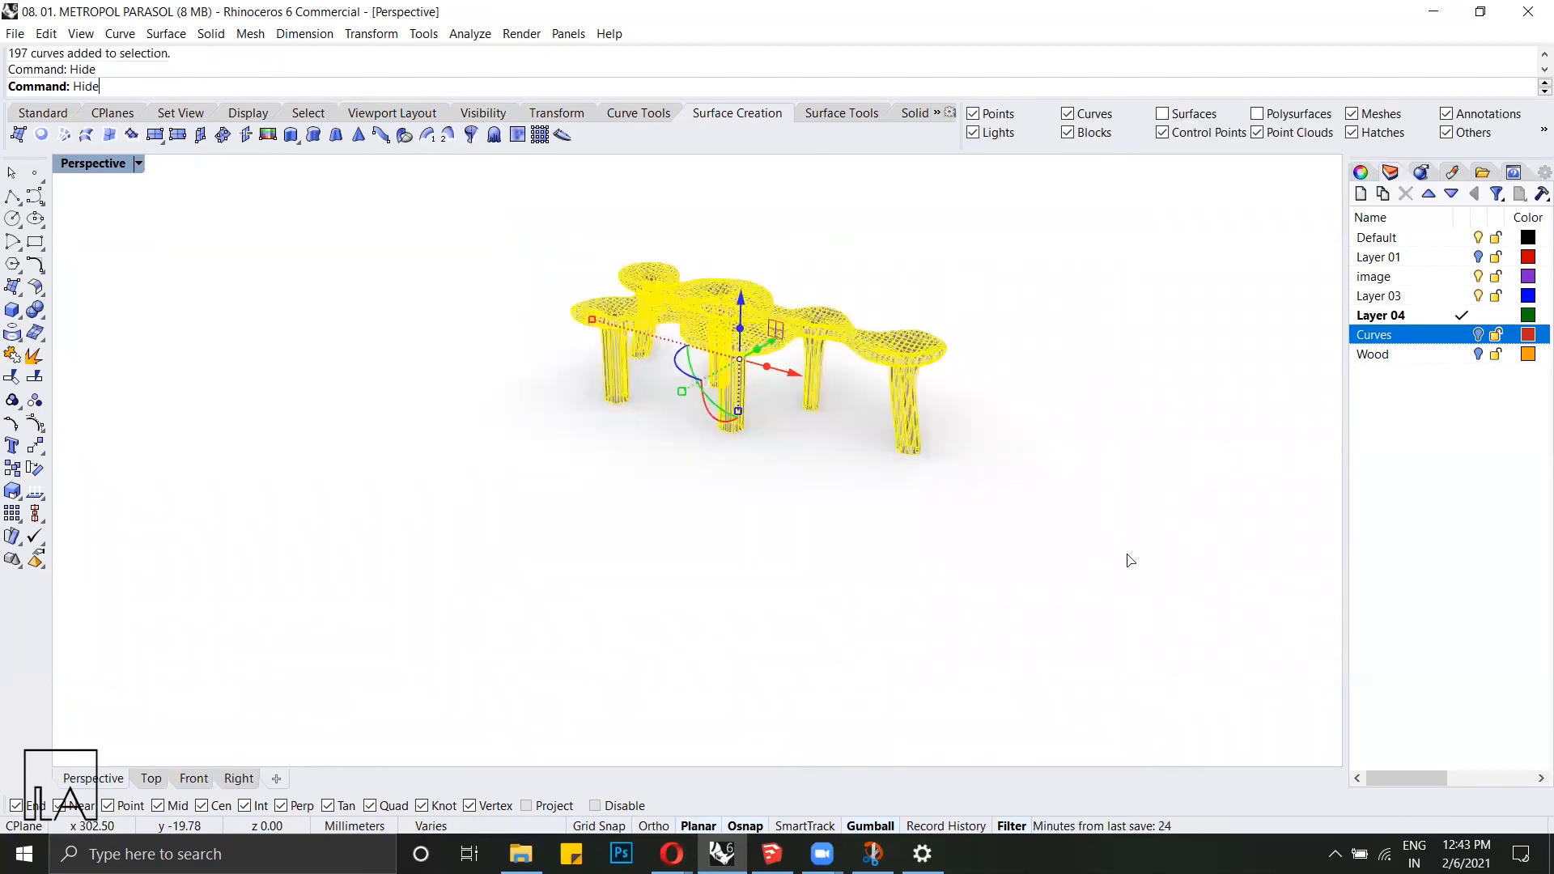
right_drag(690, 334, 1011, 364)
scroll(689, 334, up, 4)
right_drag(689, 333, 769, 334)
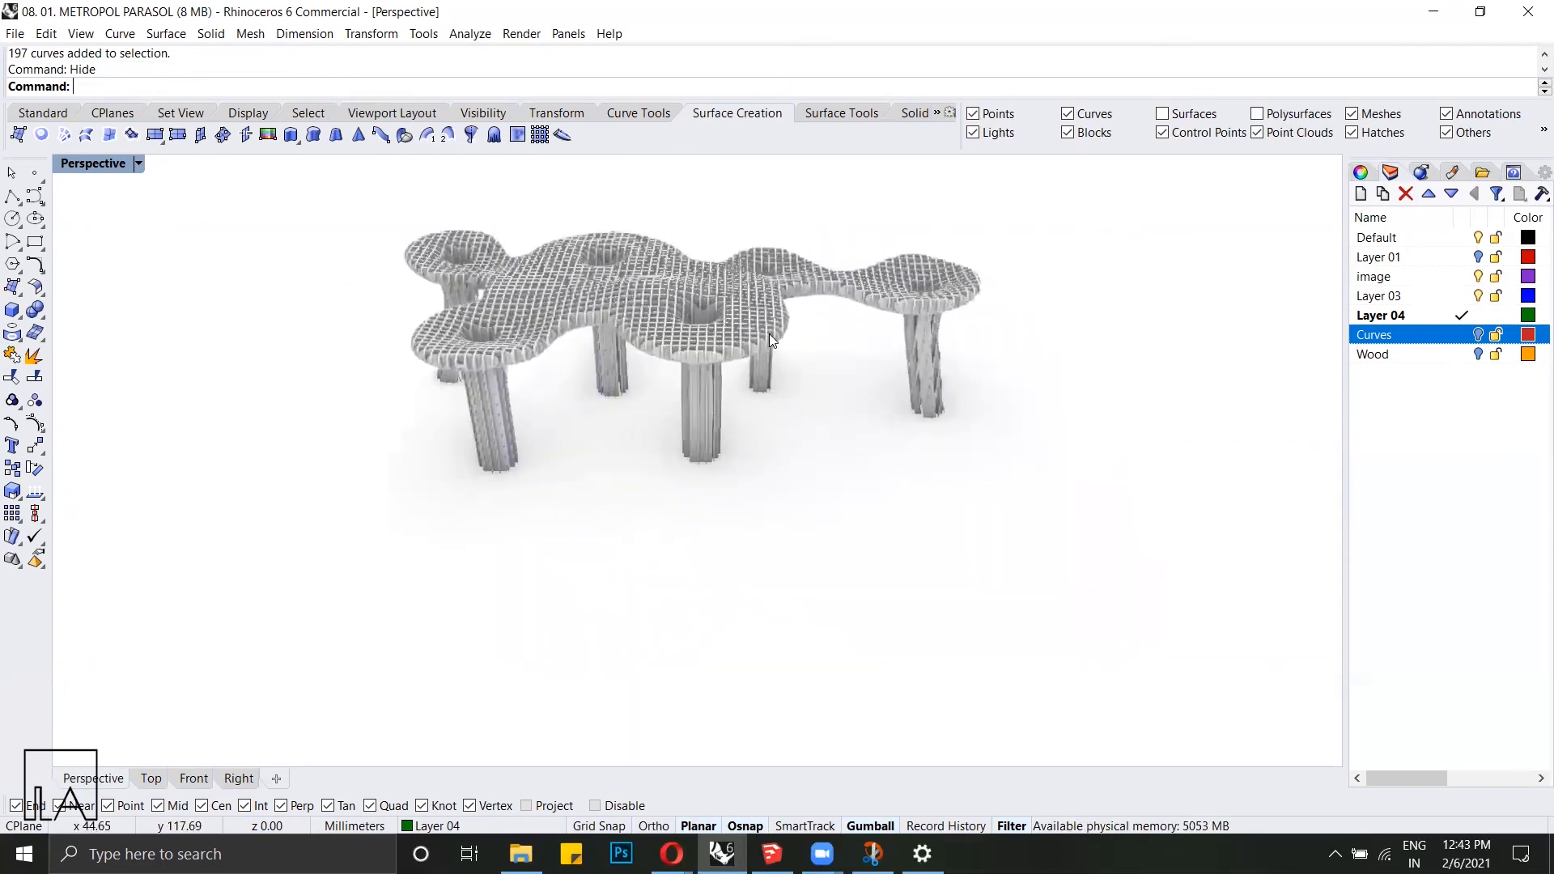